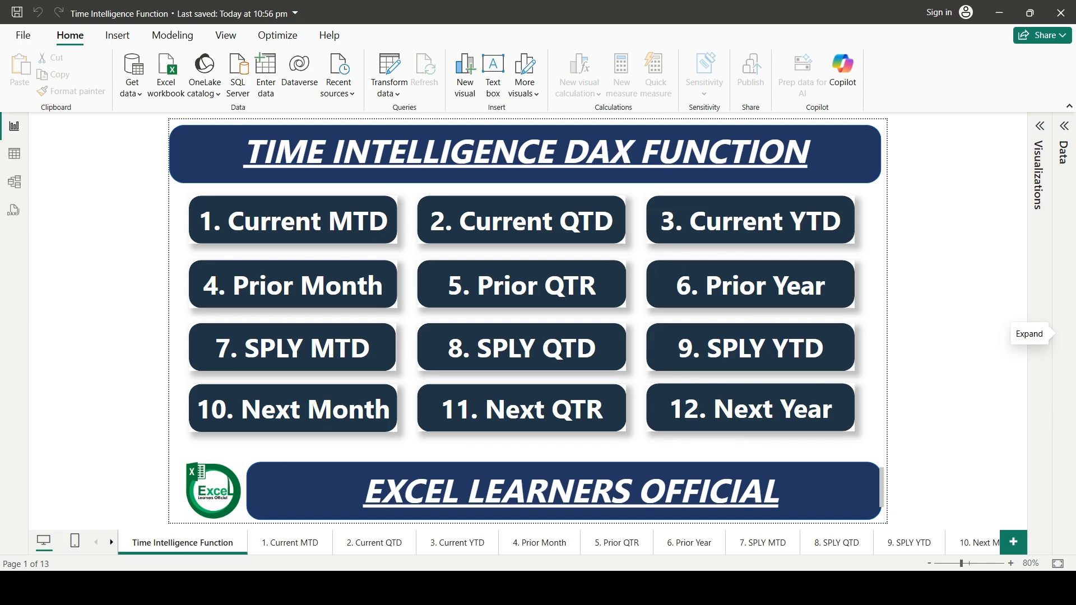
# Switch to Excel to review the Time Intelligence Function-Sample-Data workbook and return to the Power BI report
pyautogui.hotkey('alt', 'Tab')
pyautogui.click(75, 180)
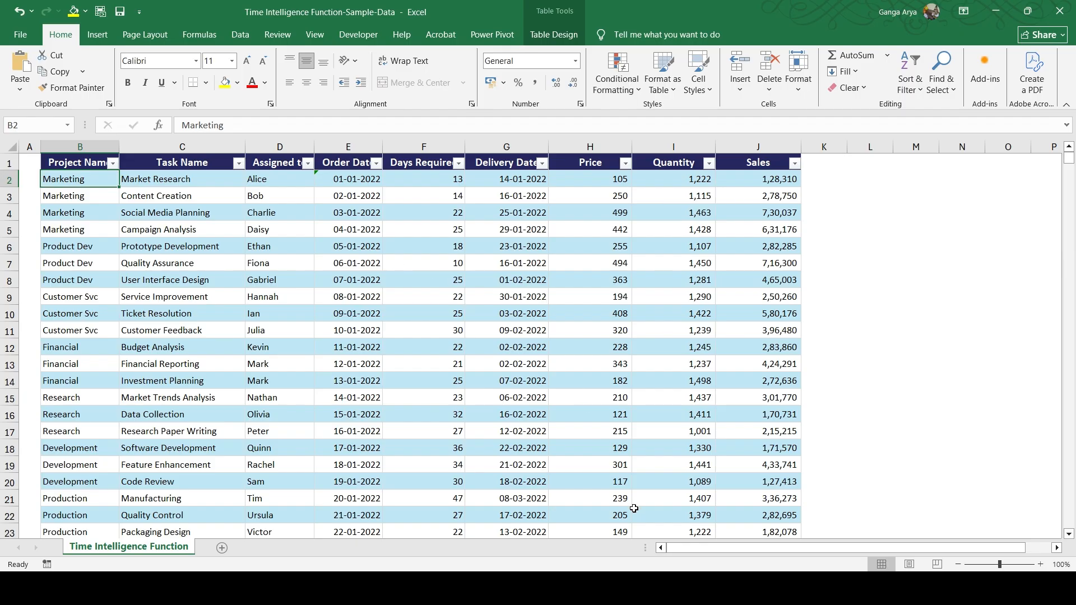
pyautogui.moveTo(733, 588)
pyautogui.click(684, 533)
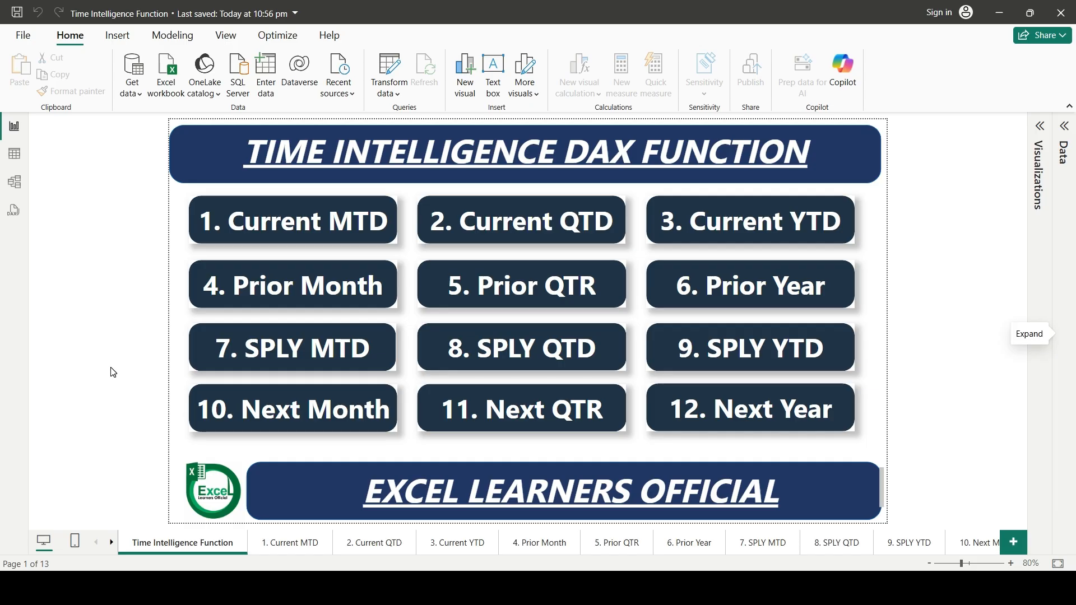
pyautogui.click(118, 354)
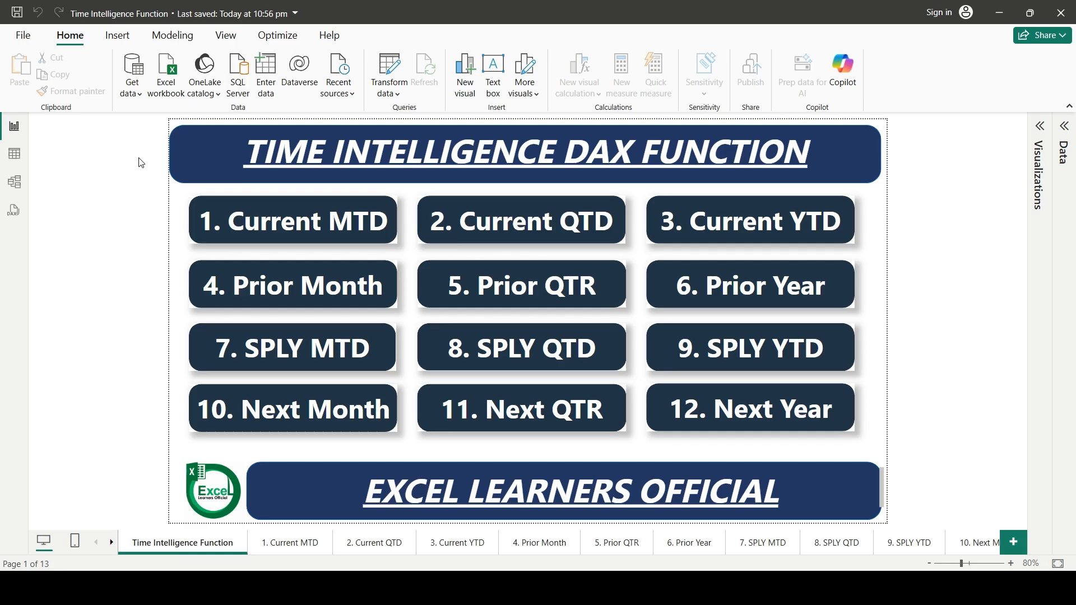
# Import the Salesdata table from the Excel workbook Time Intelligence Function-Sample-Data into the report
pyautogui.click(136, 100)
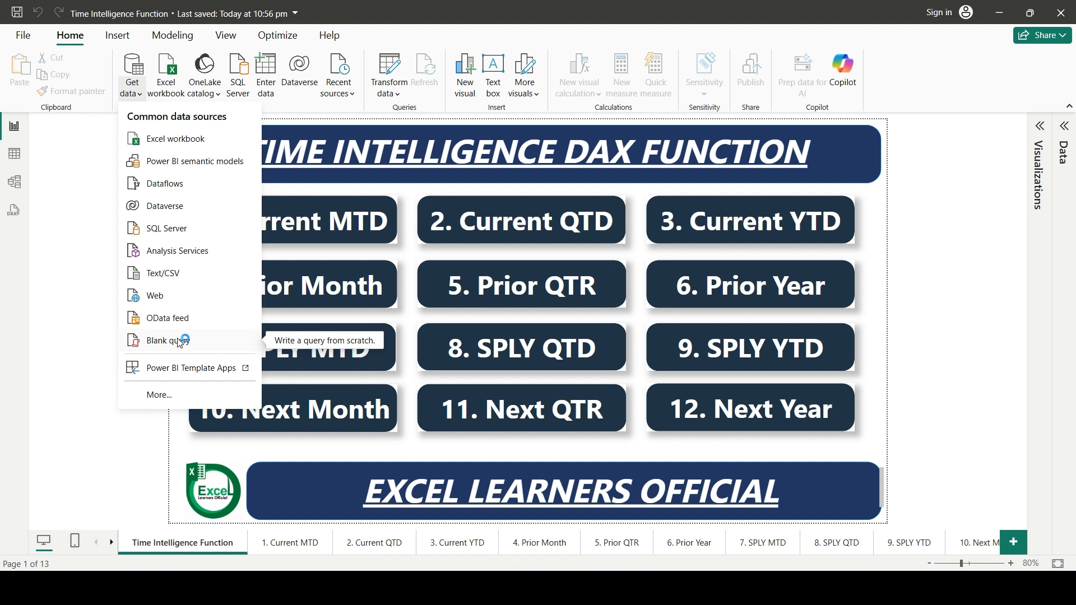
pyautogui.click(180, 343)
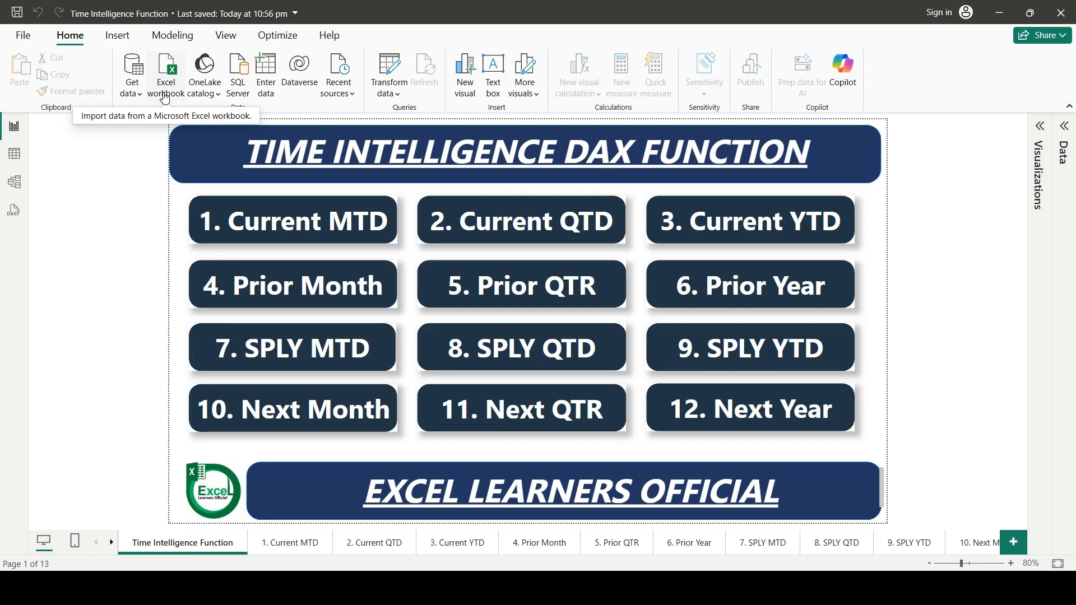
pyautogui.click(165, 84)
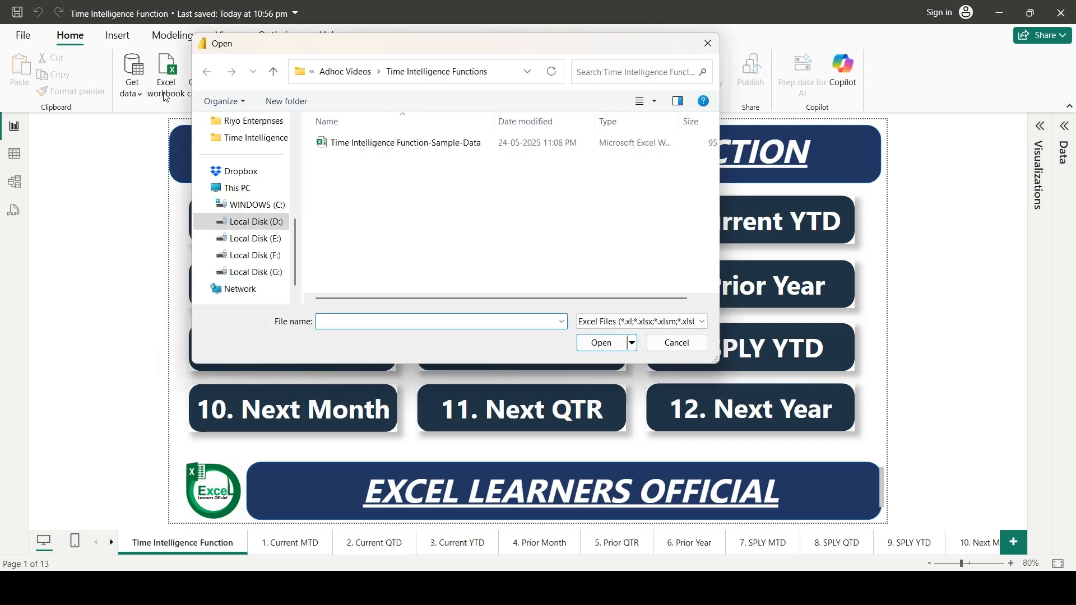
pyautogui.click(401, 143)
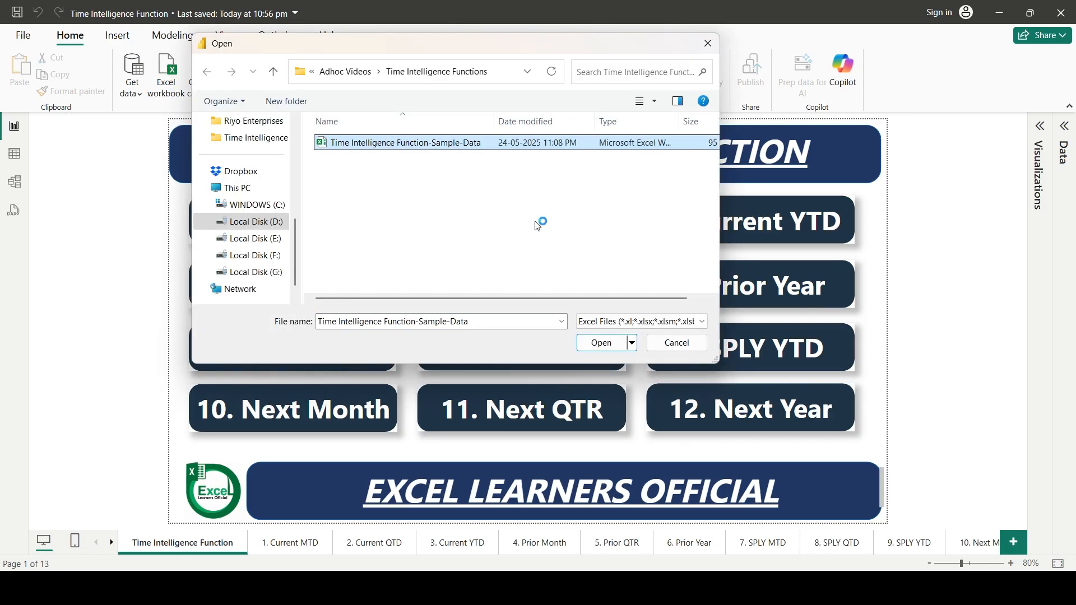
pyautogui.click(610, 343)
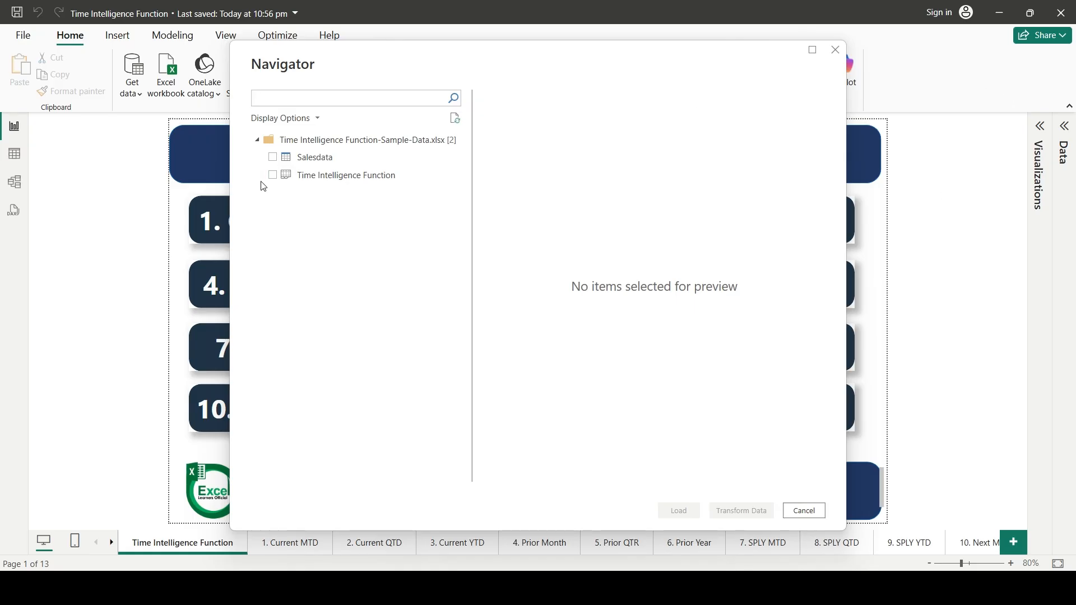
pyautogui.click(273, 158)
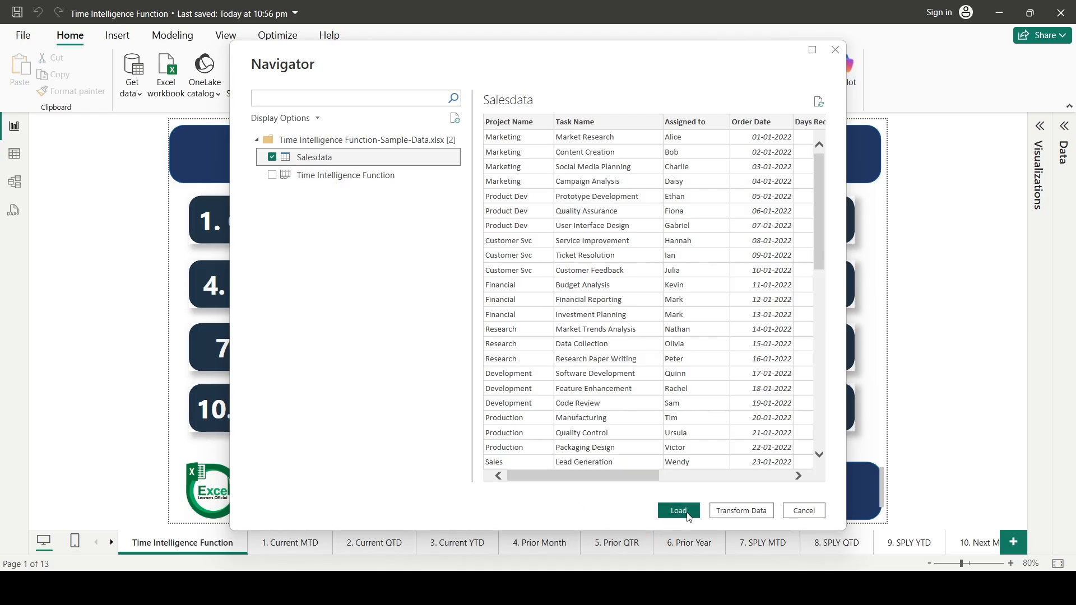
pyautogui.click(755, 517)
pyautogui.click(679, 511)
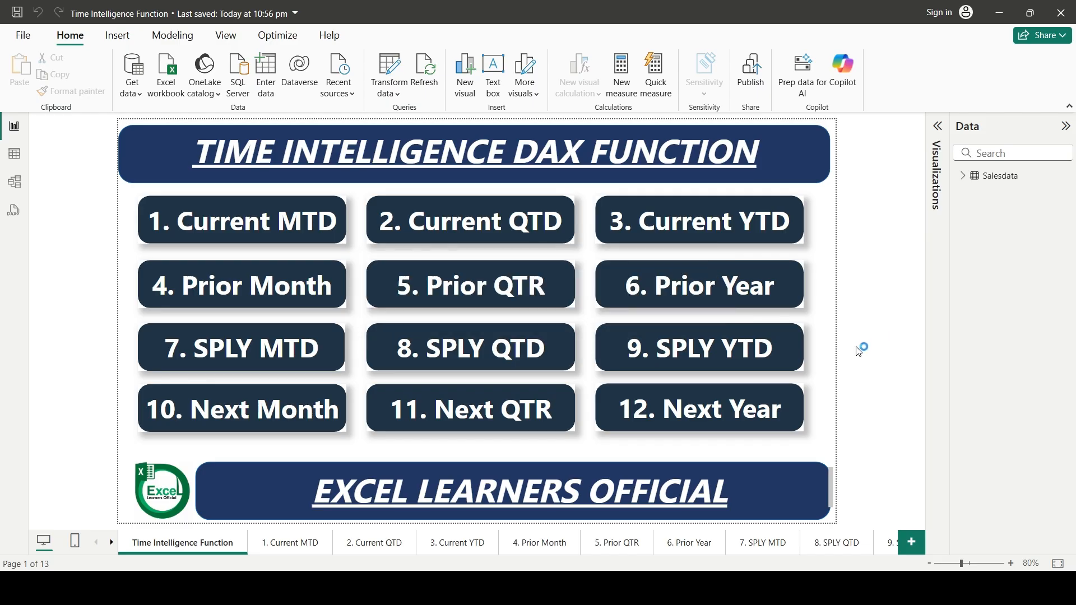
# Expand the Salesdata fields and display the imported data in Table view
pyautogui.click(965, 177)
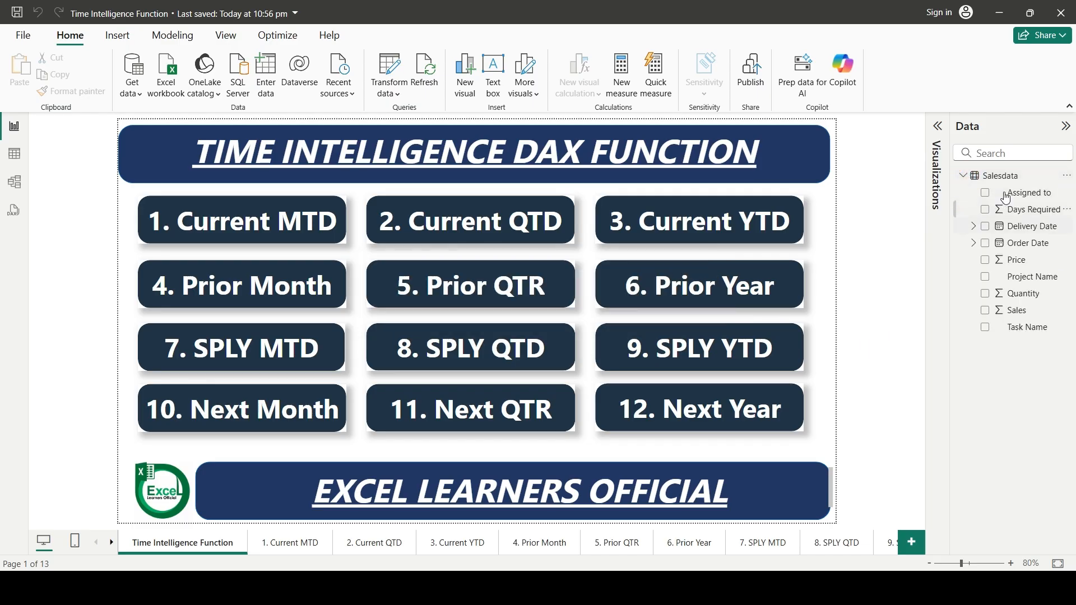
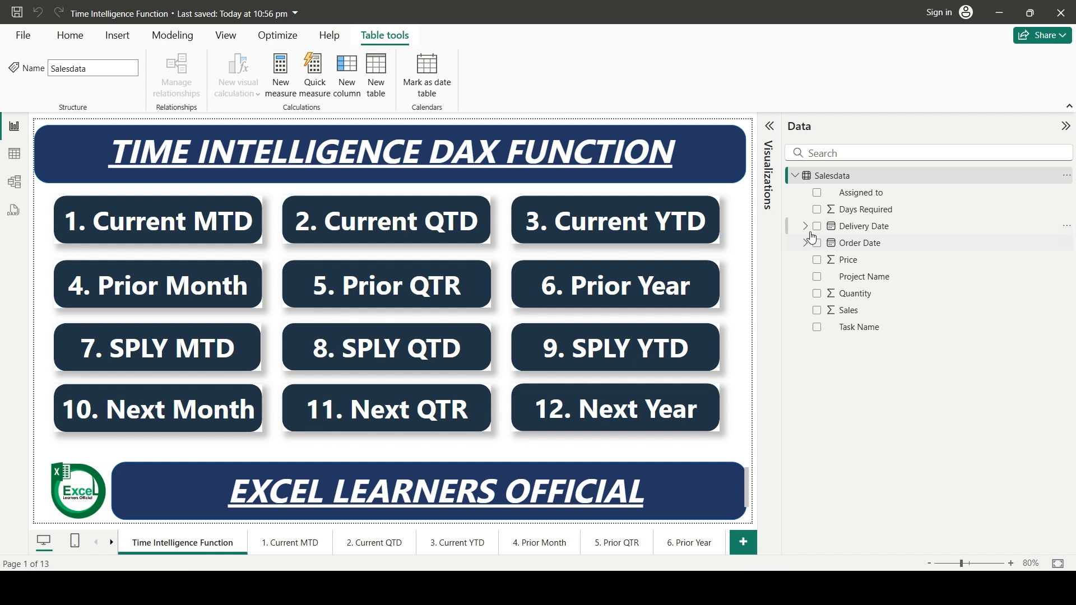
pyautogui.click(836, 176)
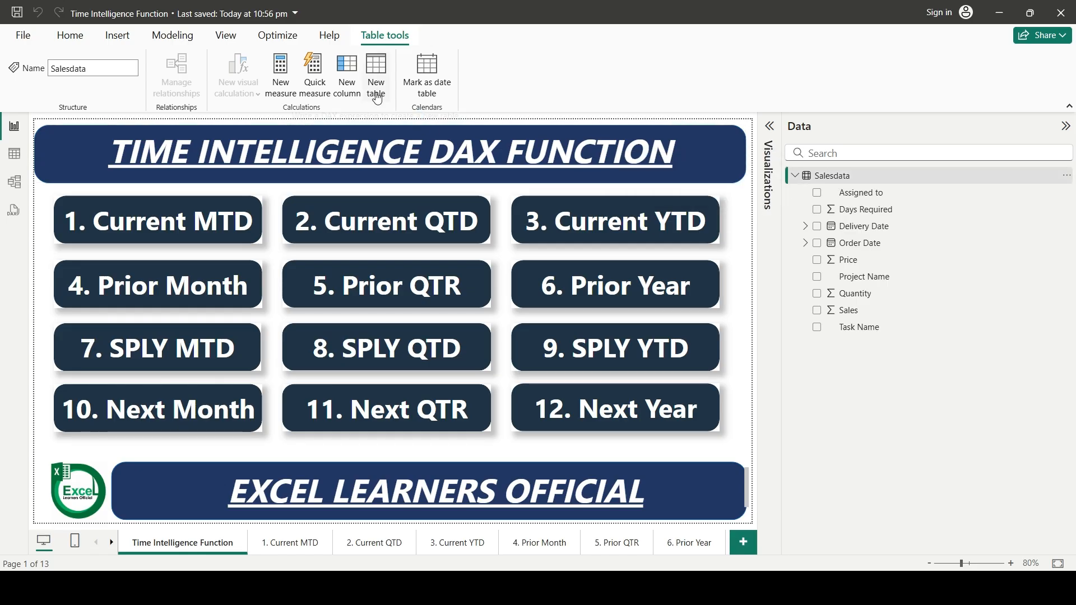
pyautogui.click(14, 153)
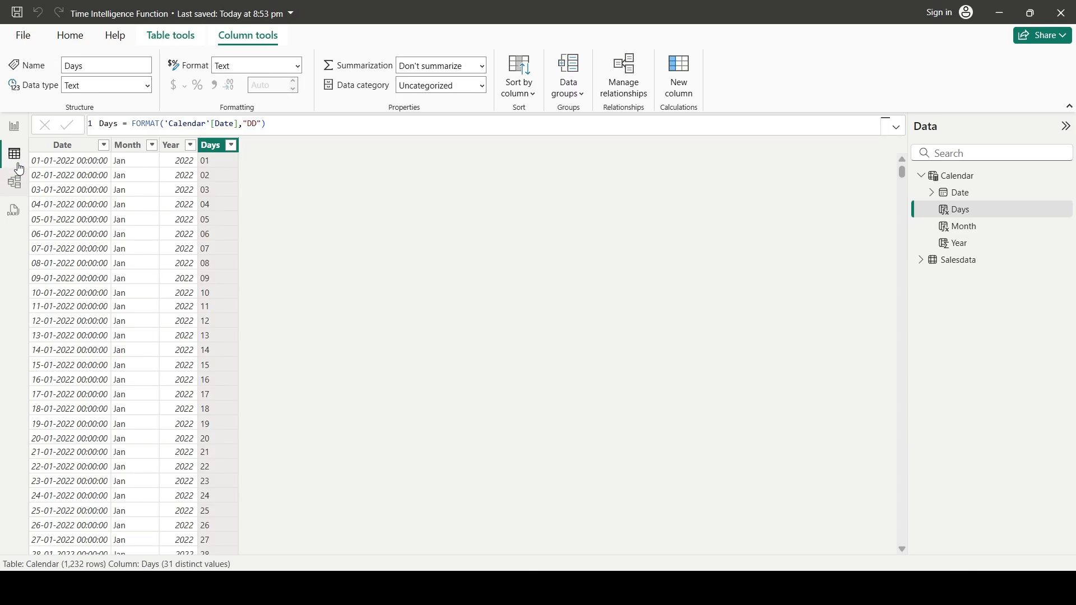
pyautogui.click(958, 177)
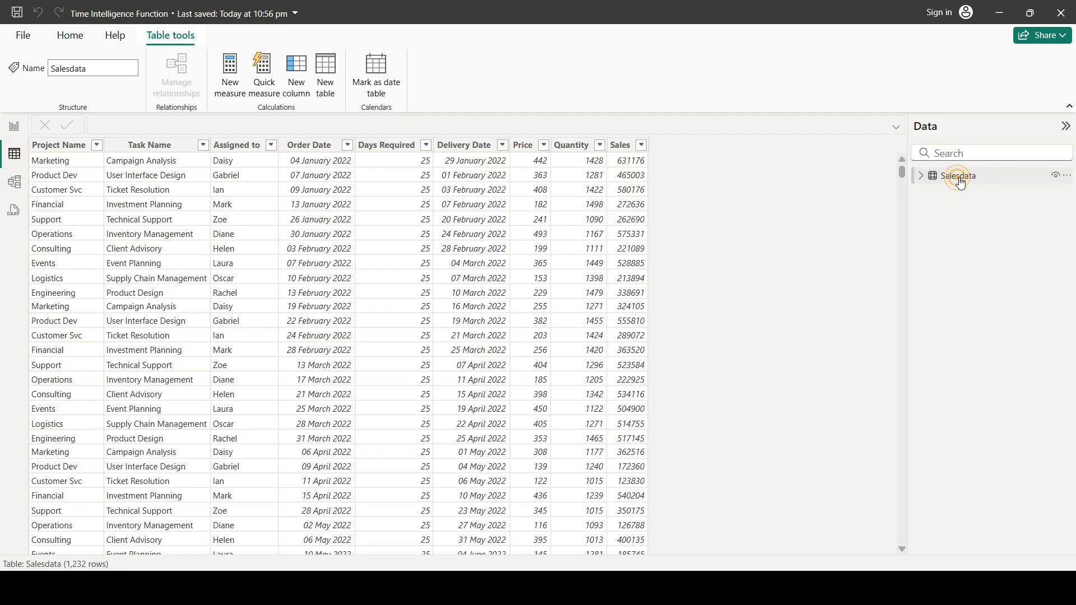
# Add a new calculated table named Calendar Date Table and begin its formula with the CALENDAR function
pyautogui.click(331, 90)
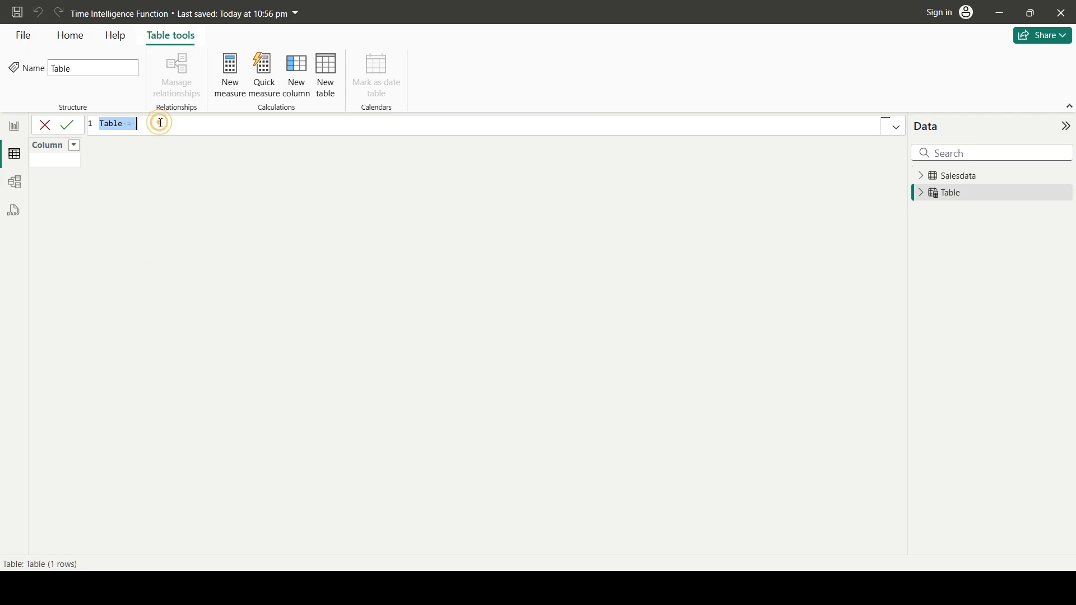
pyautogui.write('Calend')
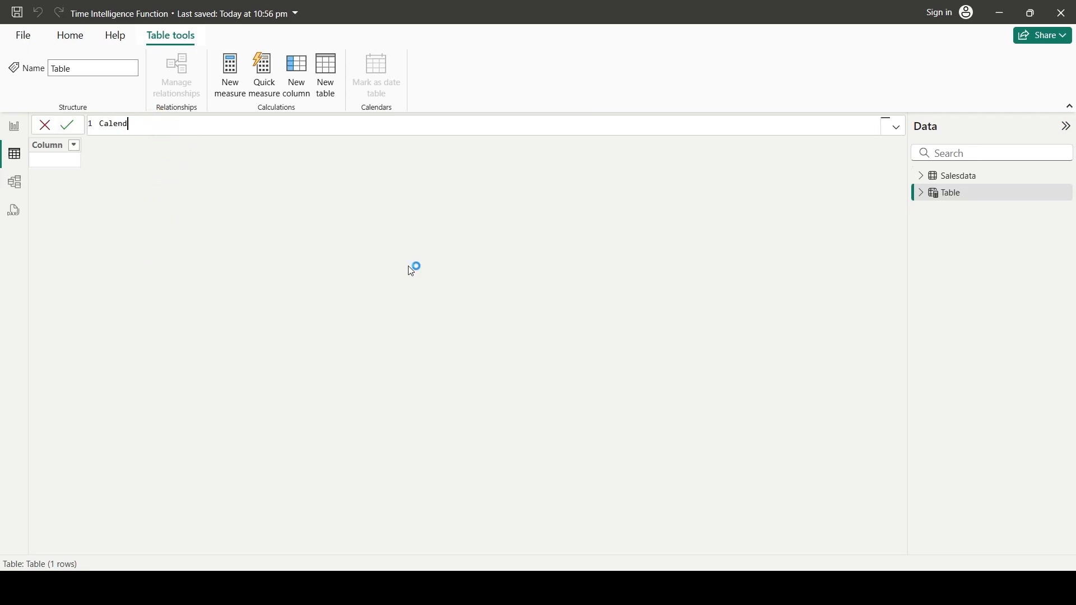
pyautogui.write('ar Date Table =')
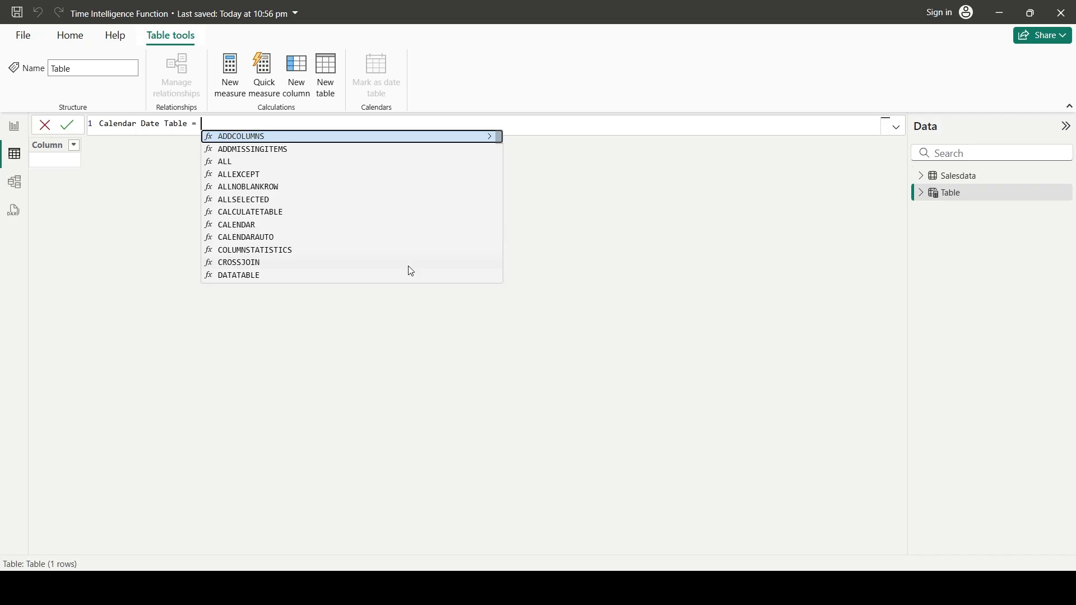
pyautogui.write('calendar')
pyautogui.press('Tab')
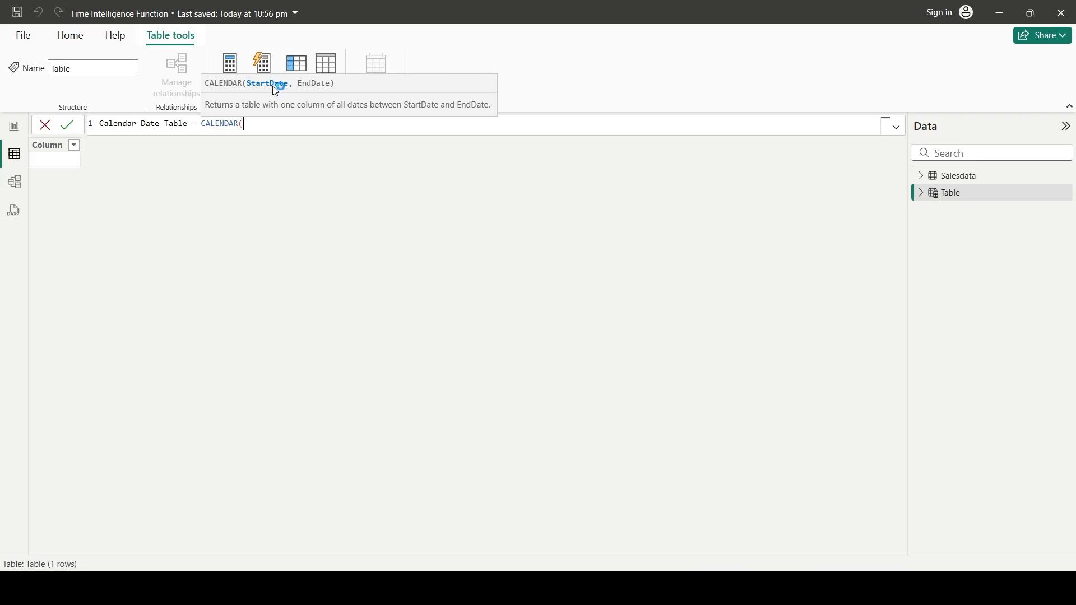
pyautogui.write('01-01-0')
pyautogui.press('BackSpace')
pyautogui.press('BackSpace')
pyautogui.press('BackSpace')
pyautogui.press('BackSpace')
pyautogui.press('BackSpace')
pyautogui.press('BackSpace')
pyautogui.press('BackSpace')
pyautogui.press('BackSpace')
# Complete the formula as Calendar Date Table = CALENDARAUTO() and create the table
pyautogui.write('au')
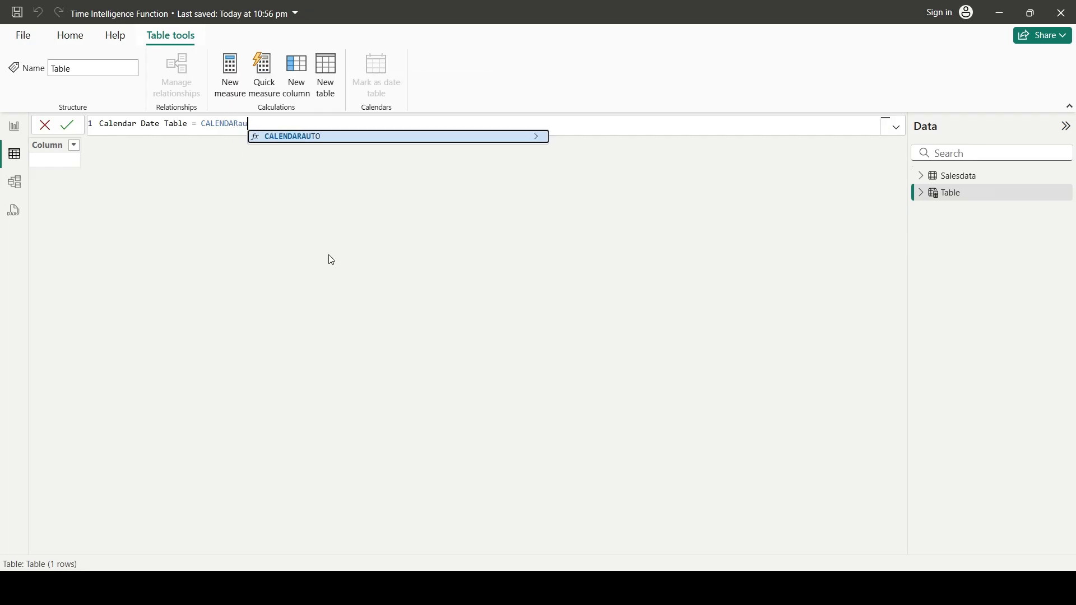
pyautogui.press('Tab')
pyautogui.write(')')
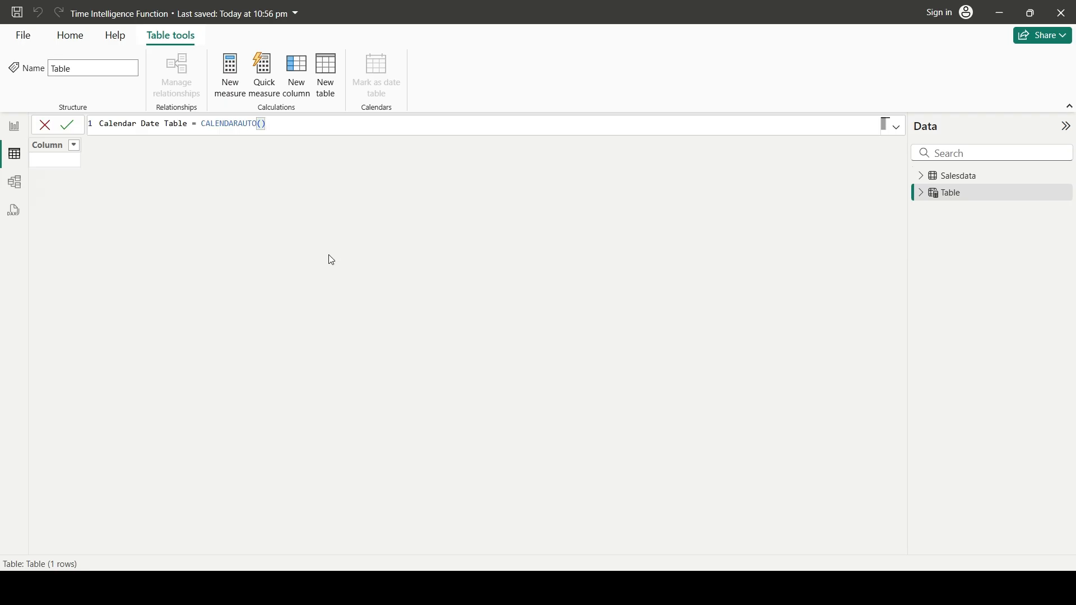
pyautogui.press('Return')
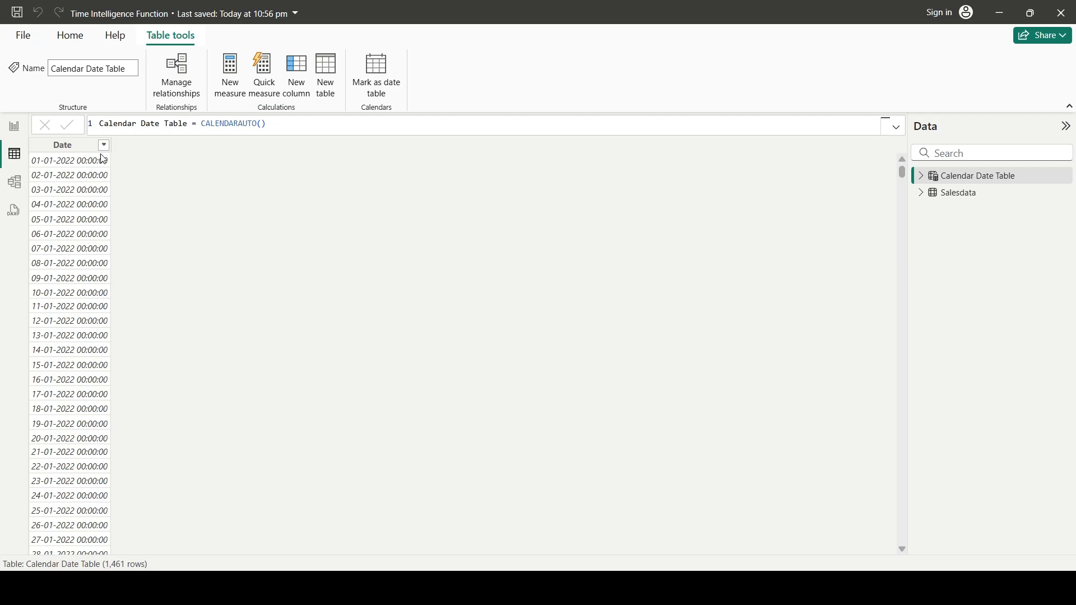
# Expand the Salesdata fields and replace CALENDARAUTO() with the CALENDAR function in the Calendar Date Table formula
pyautogui.click(921, 193)
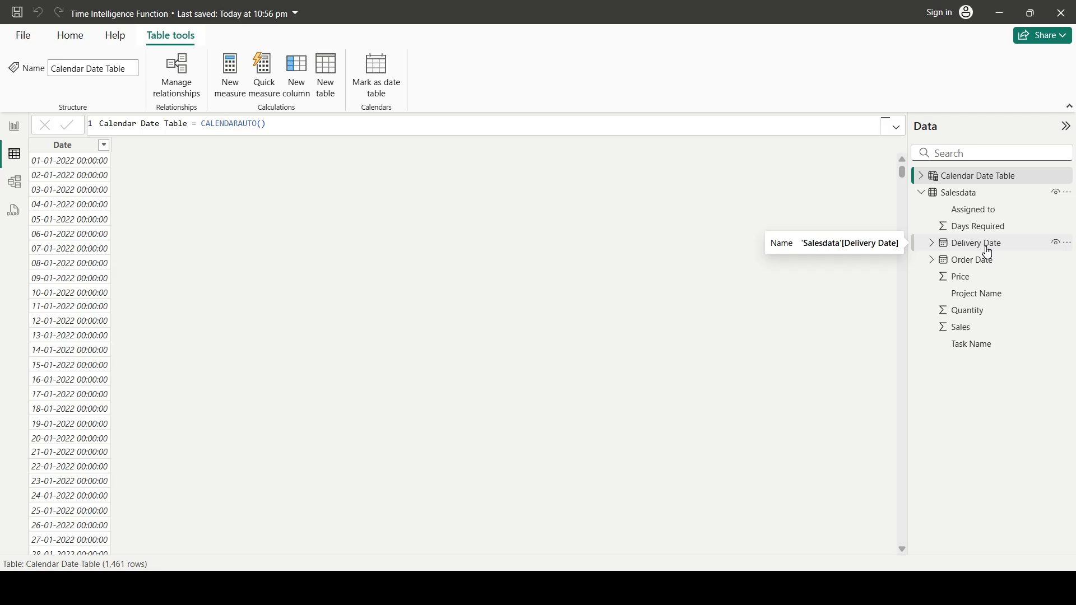
pyautogui.click(314, 127)
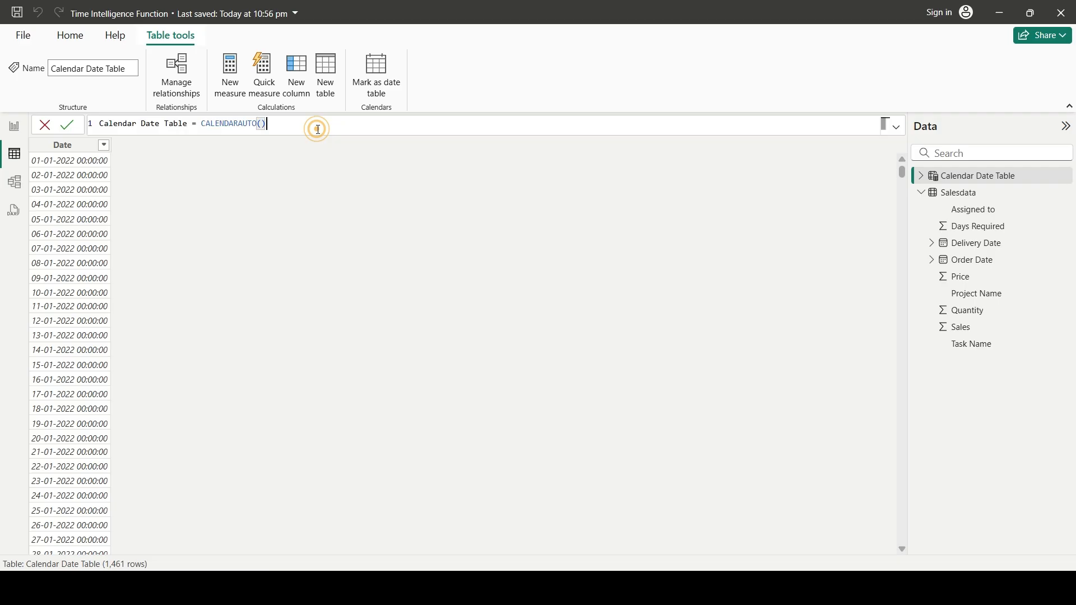
pyautogui.press('BackSpace')
pyautogui.press('BackSpace')
pyautogui.press('BackSpace')
pyautogui.press('BackSpace')
pyautogui.press('BackSpace')
pyautogui.press('BackSpace')
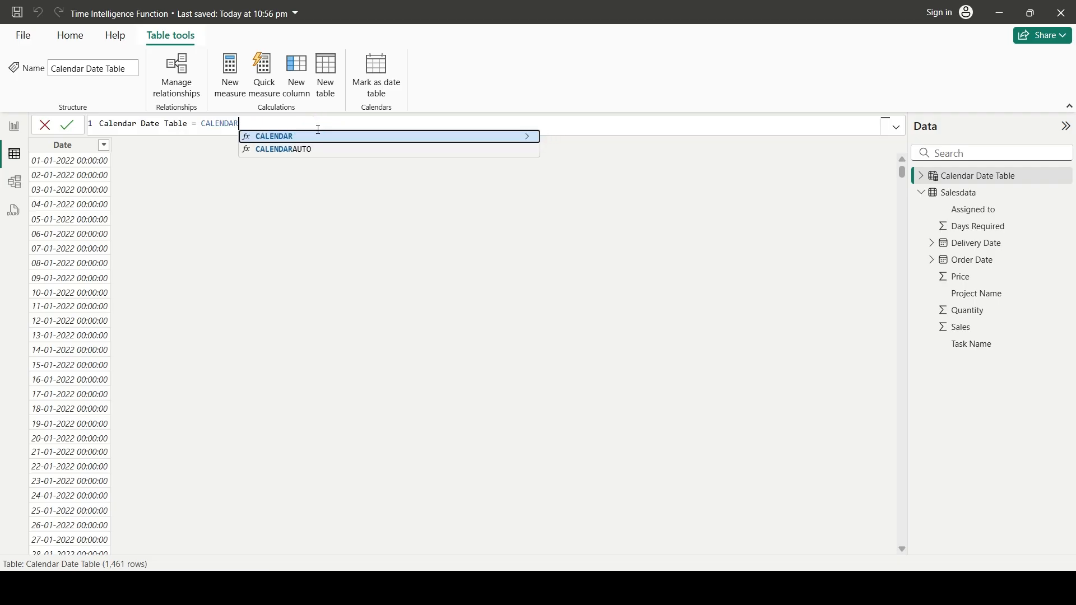
pyautogui.write('(')
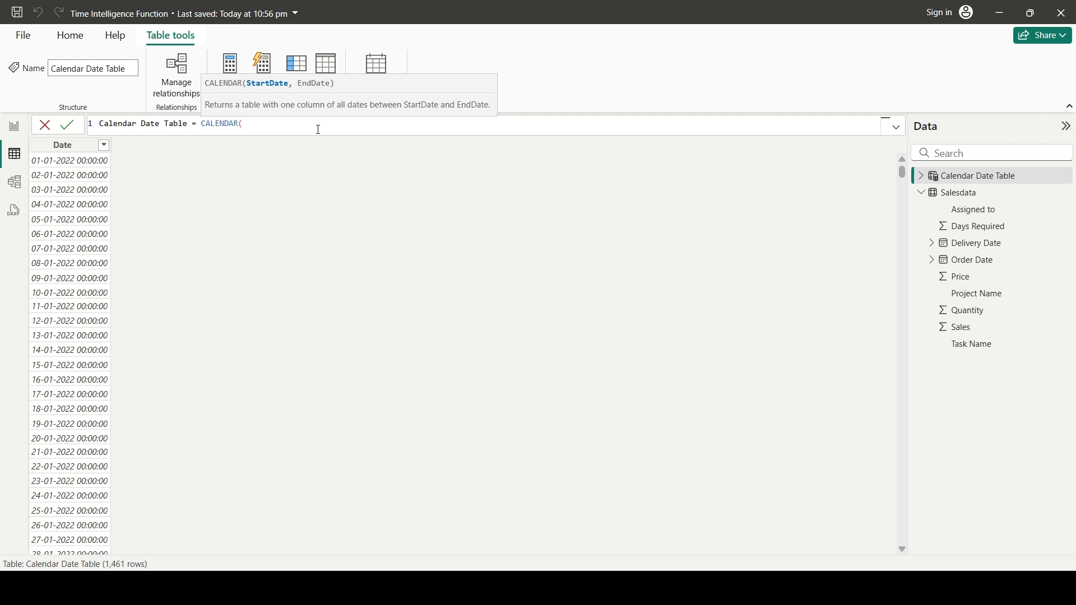
# Enter MIN(Salesdata[Order Date]) as the start date of the CALENDAR function
pyautogui.write('MIN(')
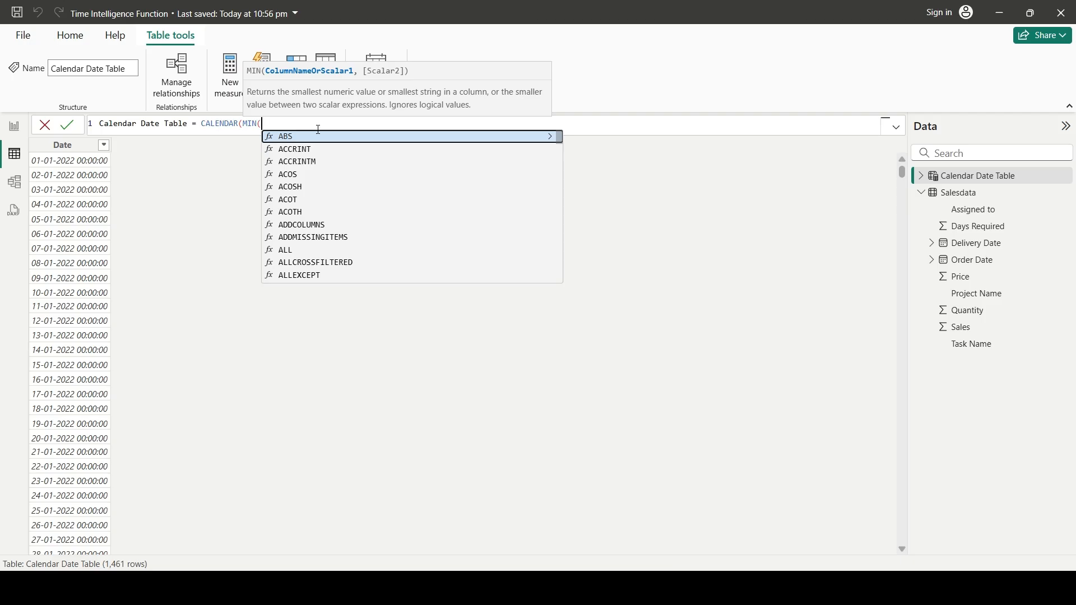
pyautogui.write('salesdata')
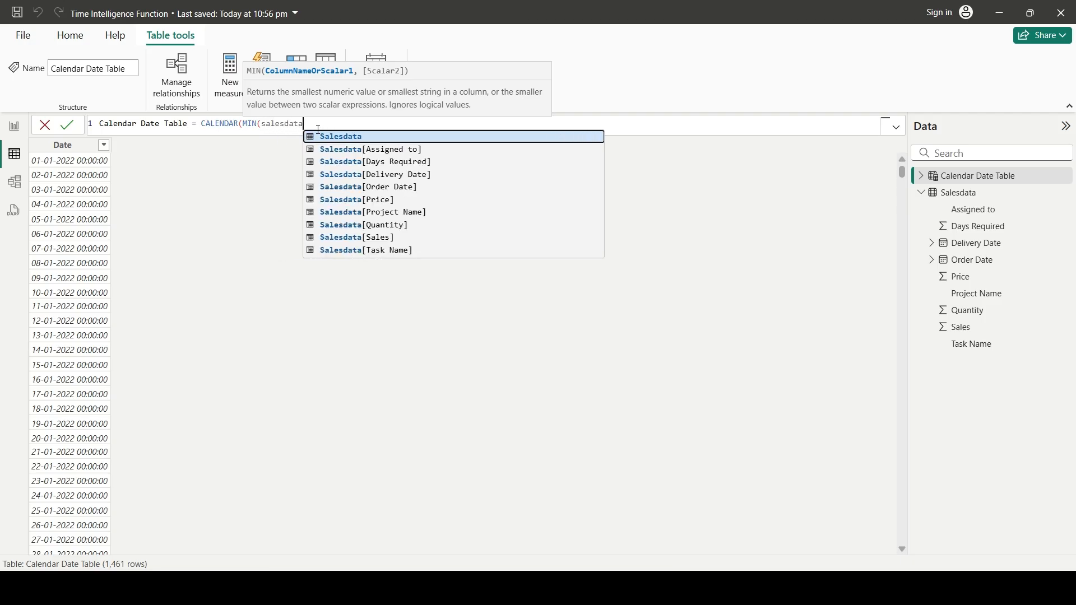
pyautogui.press('Down')
pyautogui.press('Down')
pyautogui.press('Down')
pyautogui.press('Down')
pyautogui.press('Tab')
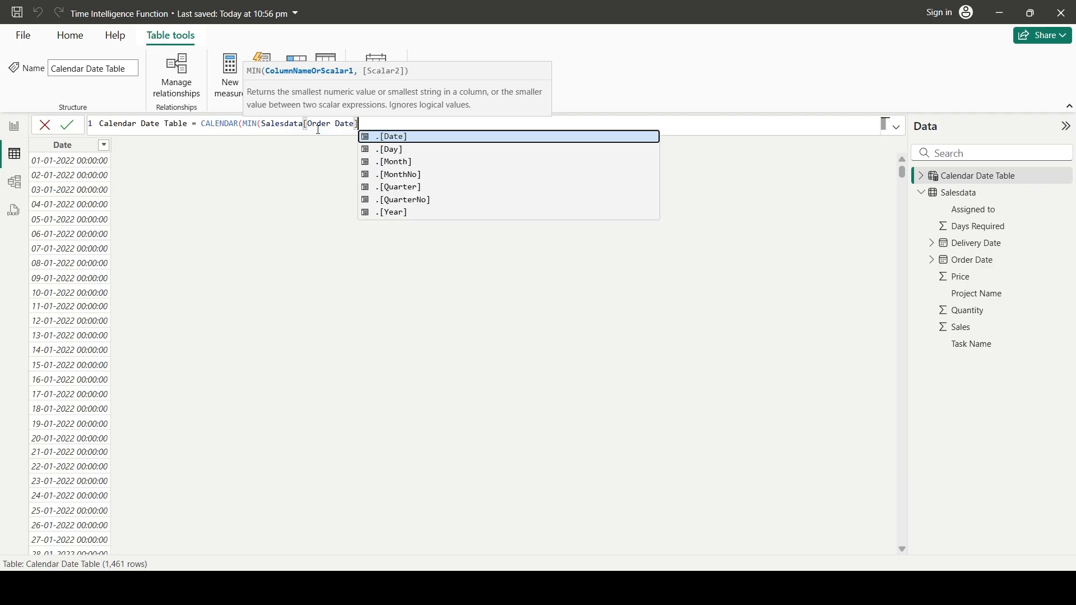
pyautogui.press('Escape')
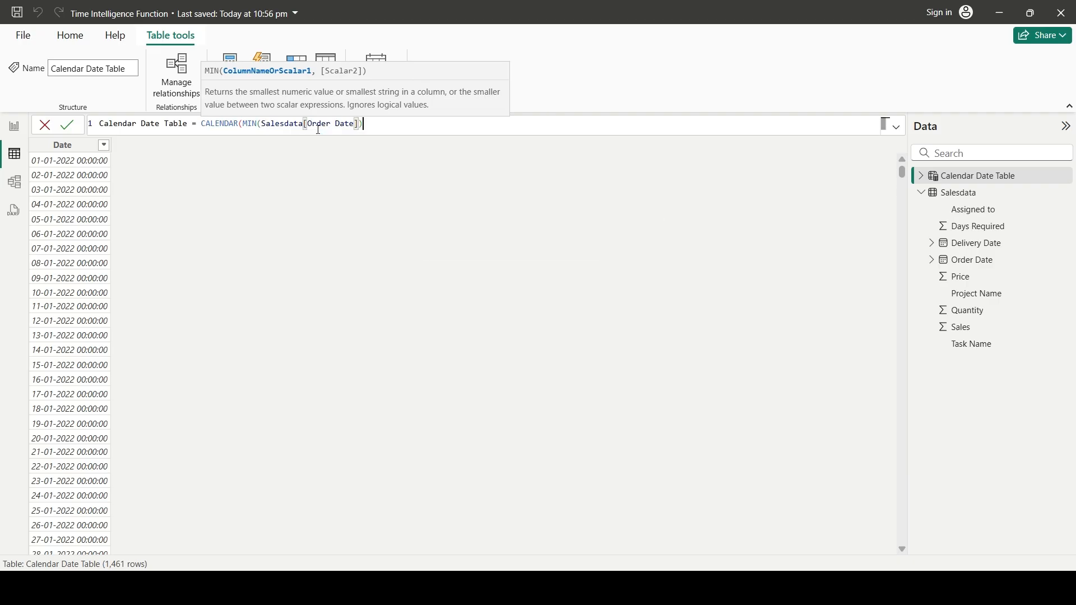
pyautogui.write(')')
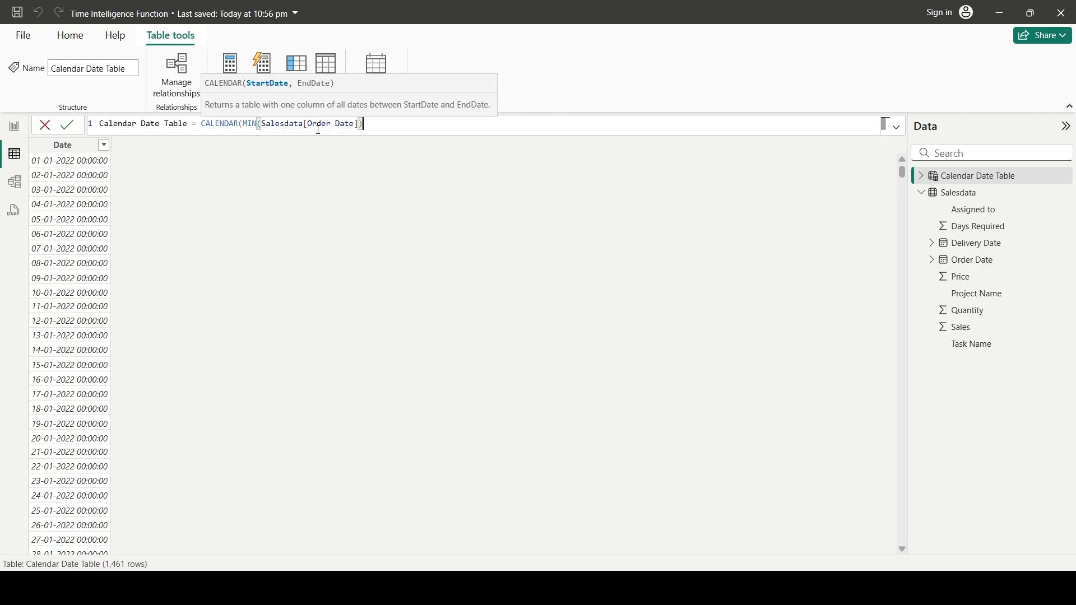
# Add MAX(Salesdata[Order Date]) as the end date argument of the CALENDAR function
pyautogui.write(',max')
pyautogui.press('Tab')
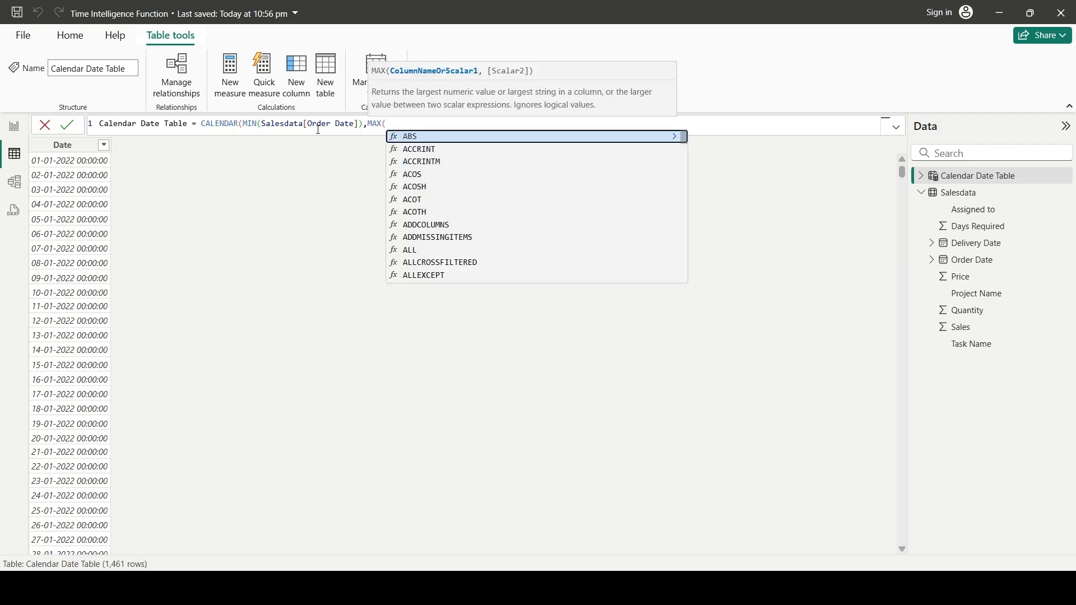
pyautogui.write('salesdat')
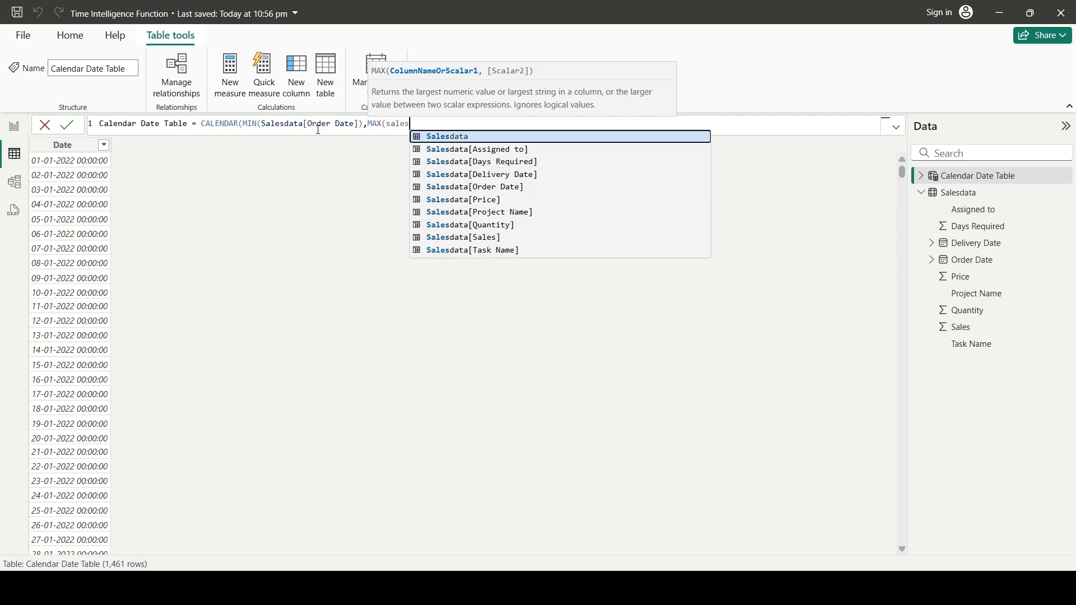
pyautogui.press('Down')
pyautogui.press('Down')
pyautogui.press('Down')
pyautogui.press('Down')
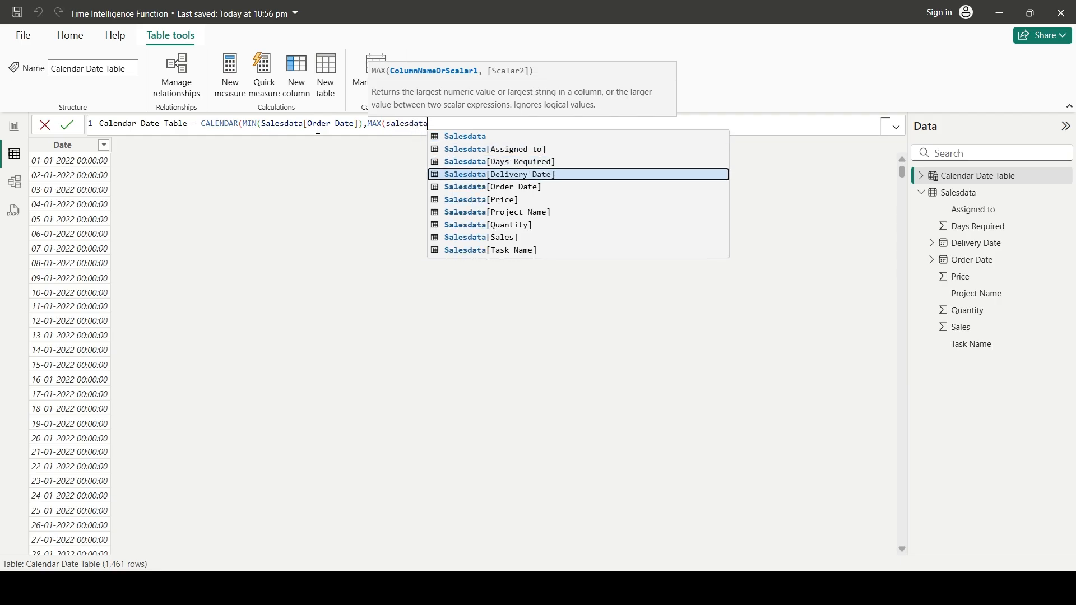
pyautogui.press('Tab')
pyautogui.write(')')
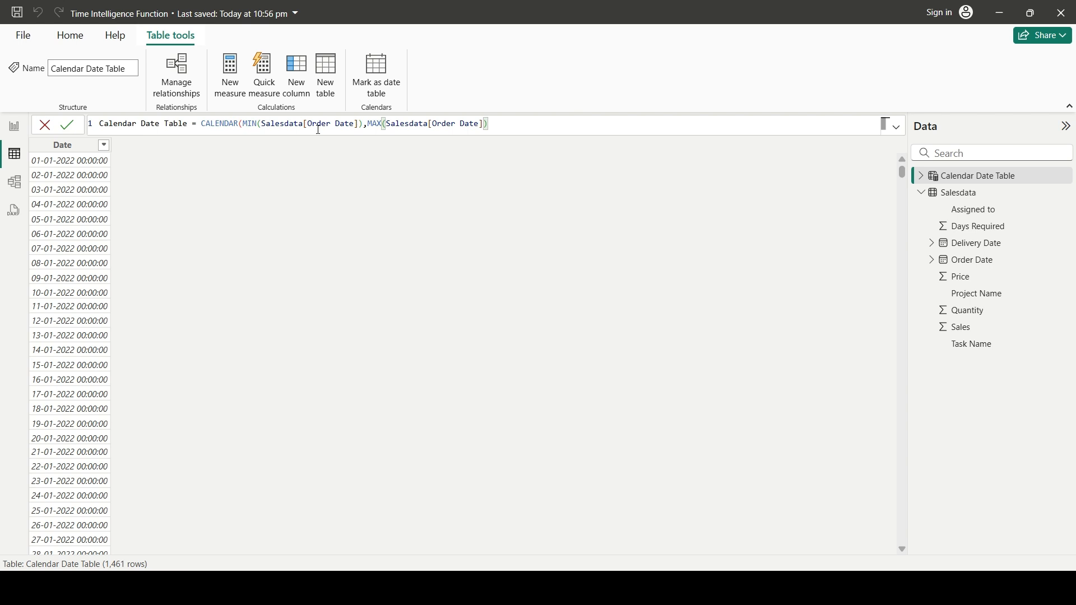
# Apply the CALENDAR formula and start a new calculated column named Month in Calendar Date Table
pyautogui.press('Return')
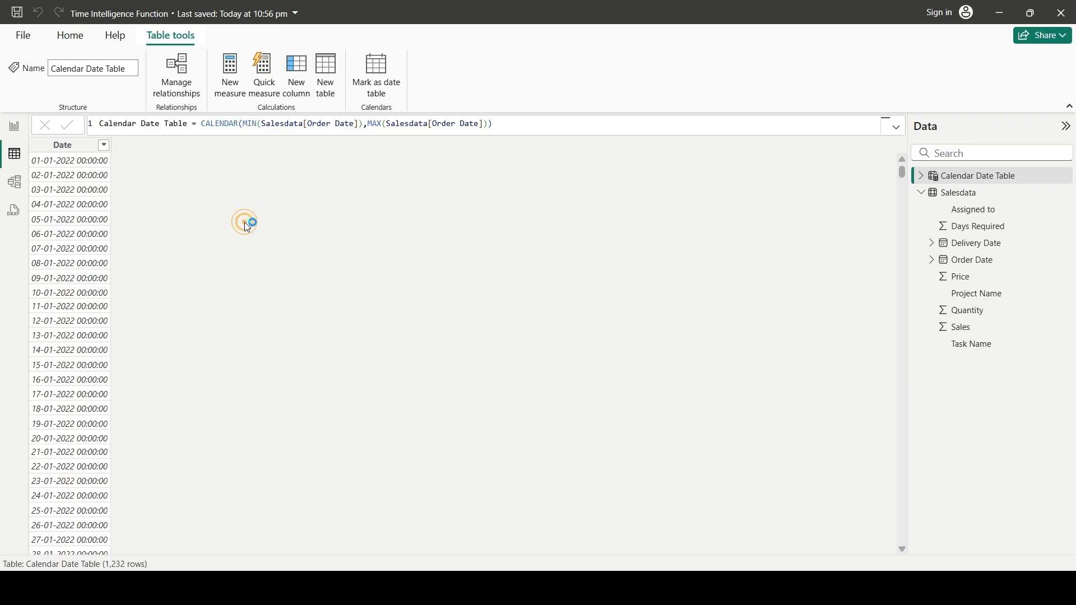
pyautogui.click(78, 147)
pyautogui.click(685, 99)
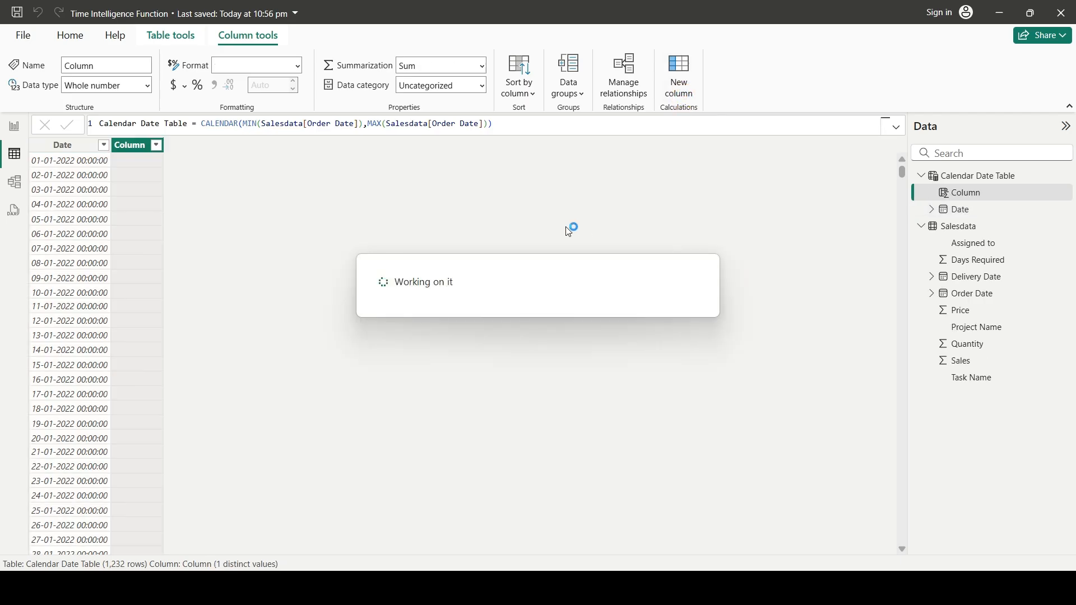
pyautogui.write('Month = ')
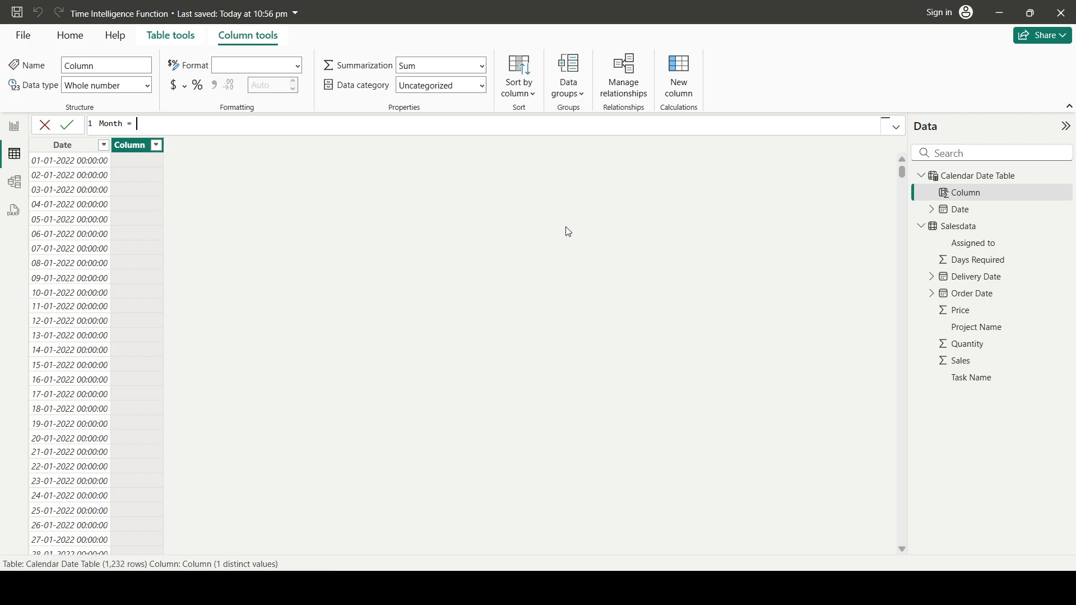
# Define the Month column as FORMAT('Calendar Date Table'[Date],"MMM")
pyautogui.write('FORMAT(')
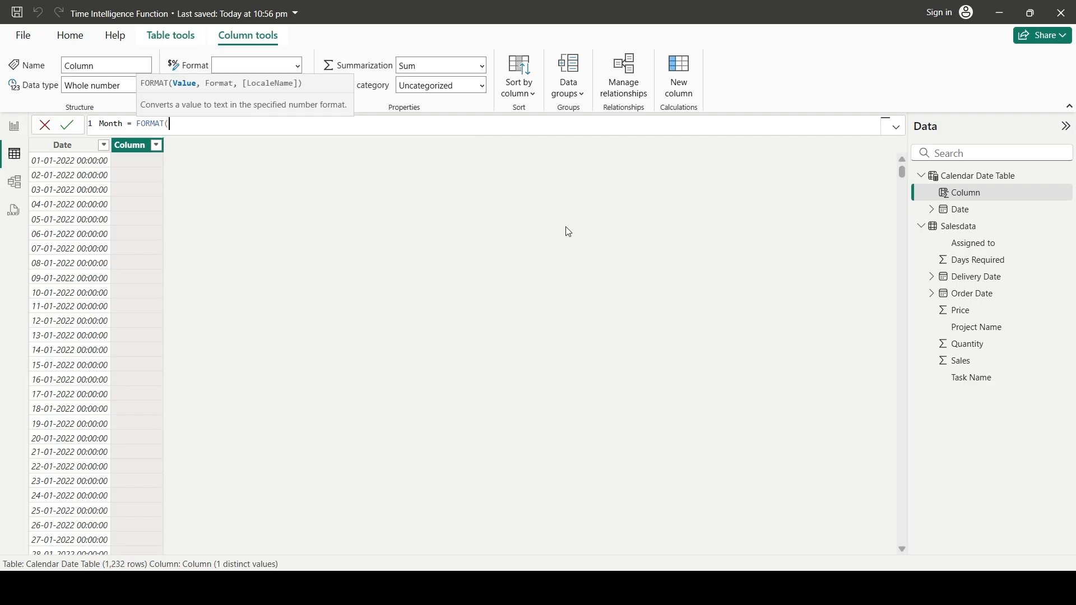
pyautogui.write('calen')
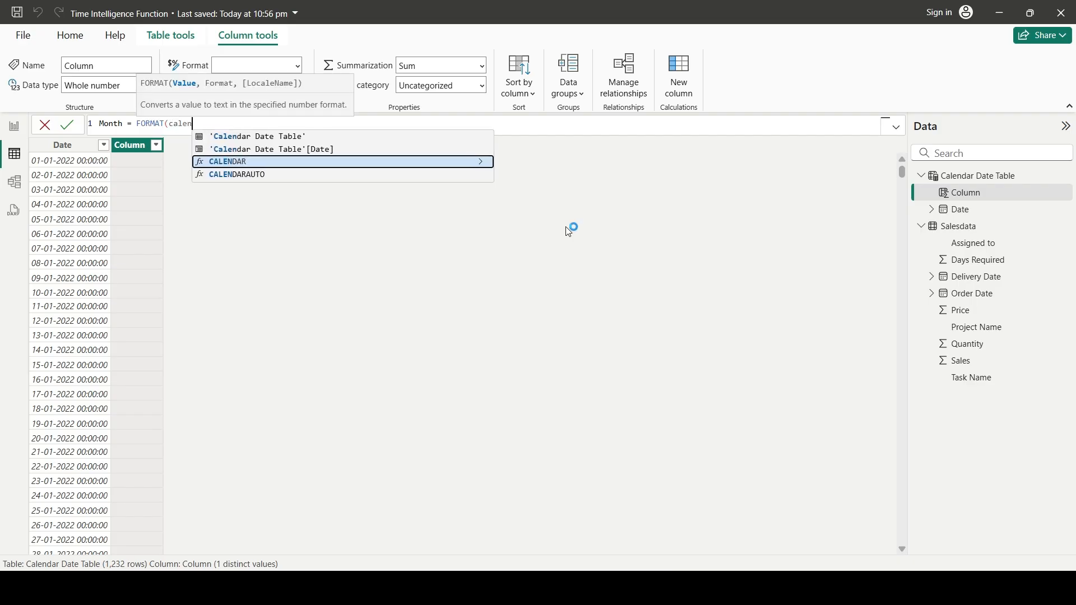
pyautogui.press('Up')
pyautogui.press('Tab')
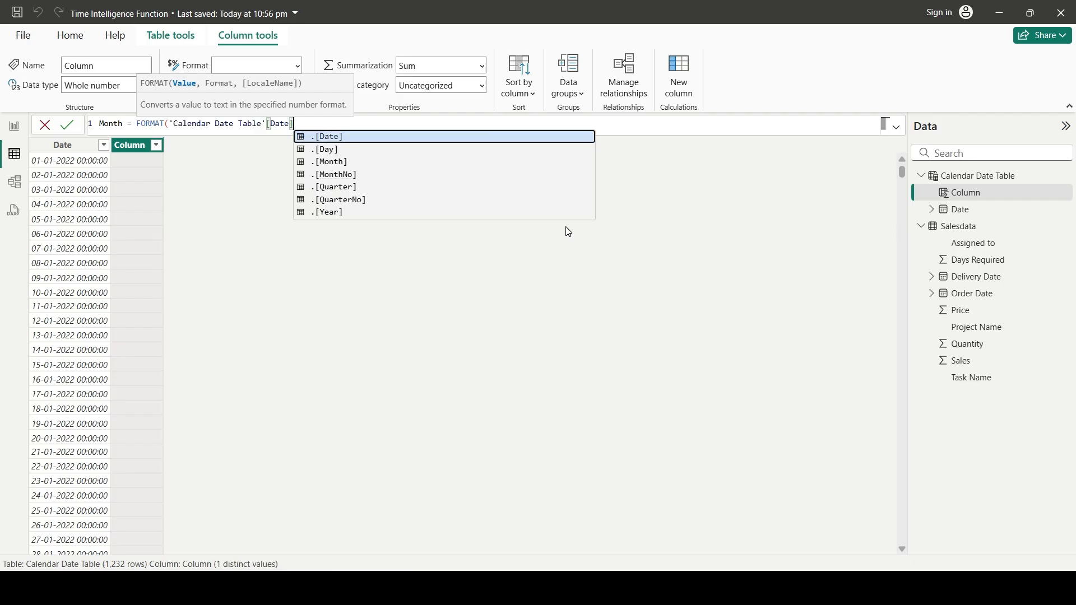
pyautogui.write(',"MMM"')
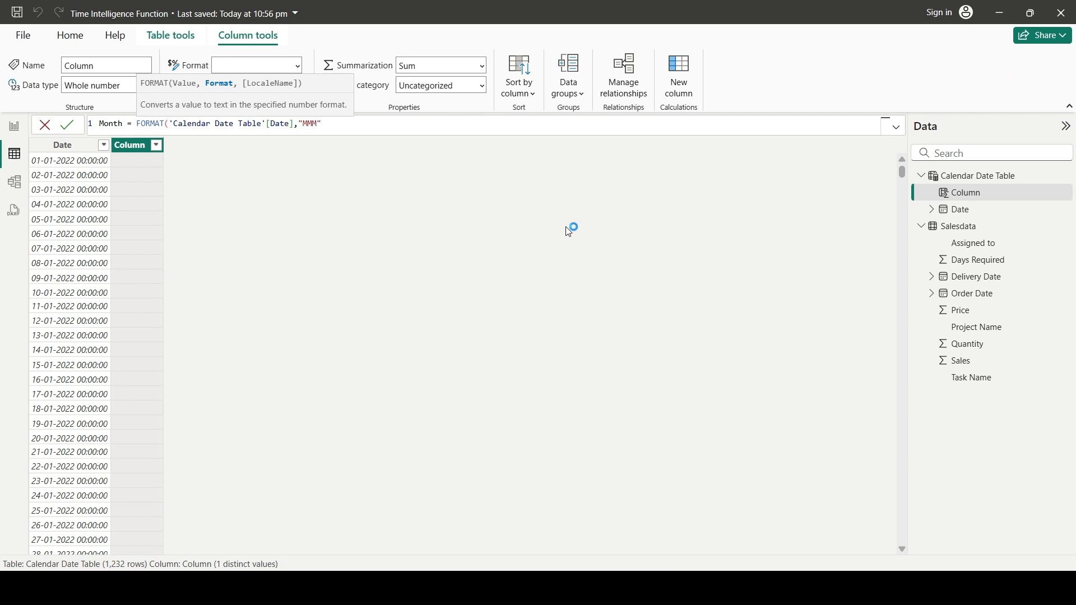
pyautogui.write(')')
pyautogui.press('Return')
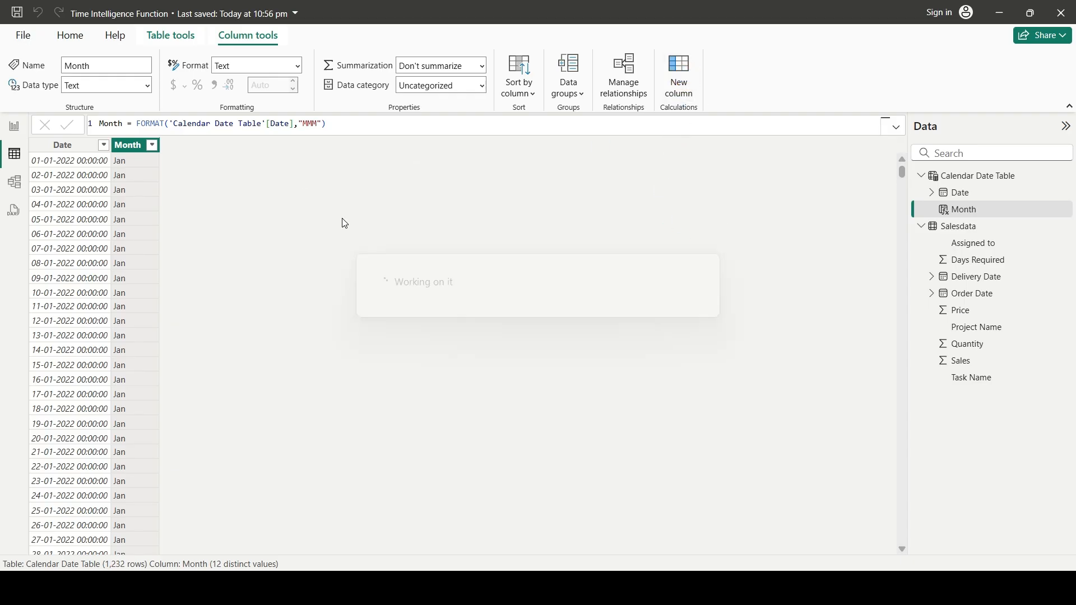
# Add a calculated column to Calendar Date Table with the formula Year = YEAR('Calendar Date Table'[Date])
pyautogui.write('Year ')
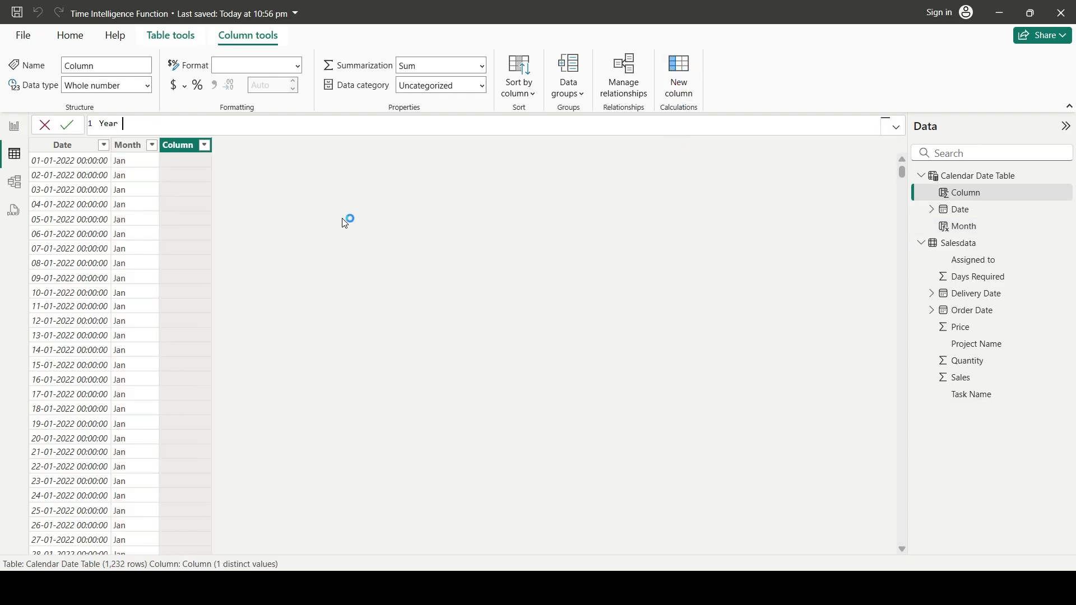
pyautogui.write('= YEAR(')
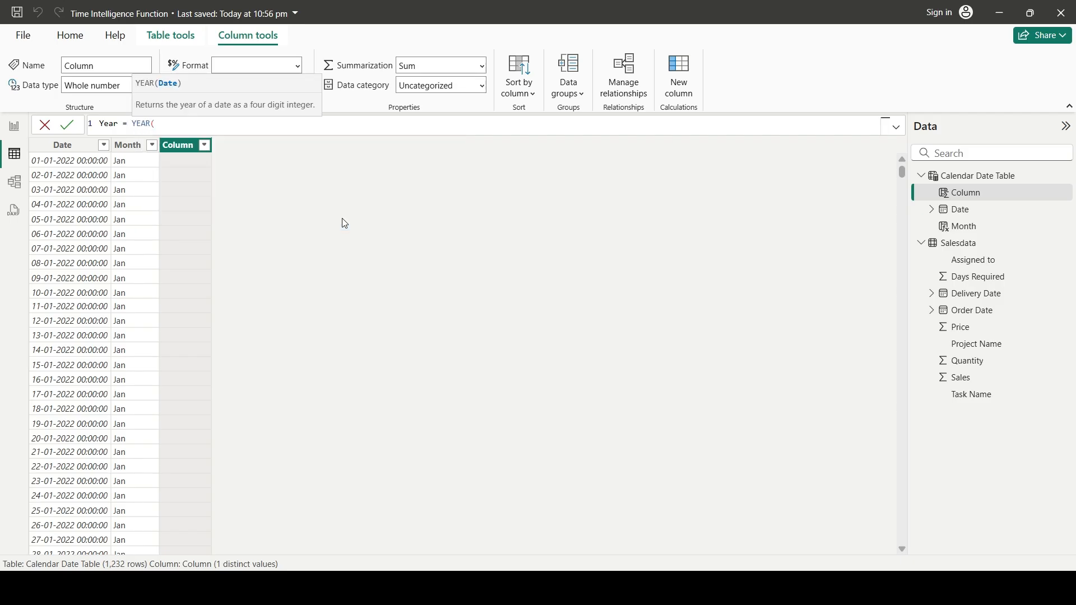
pyautogui.write('cale')
pyautogui.press('Up')
pyautogui.press('Up')
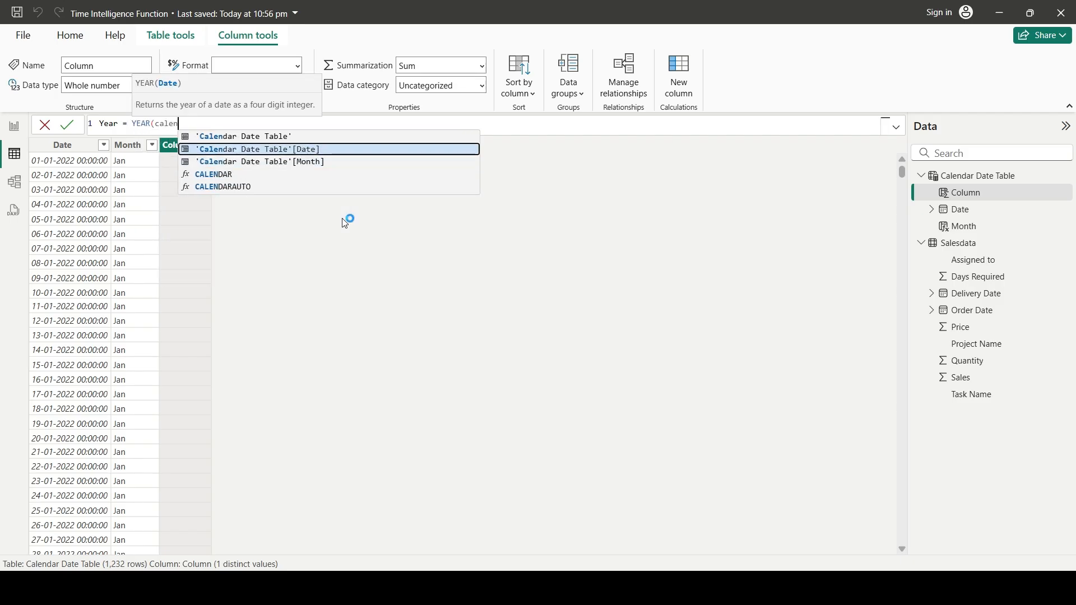
pyautogui.press('Tab')
pyautogui.write(')')
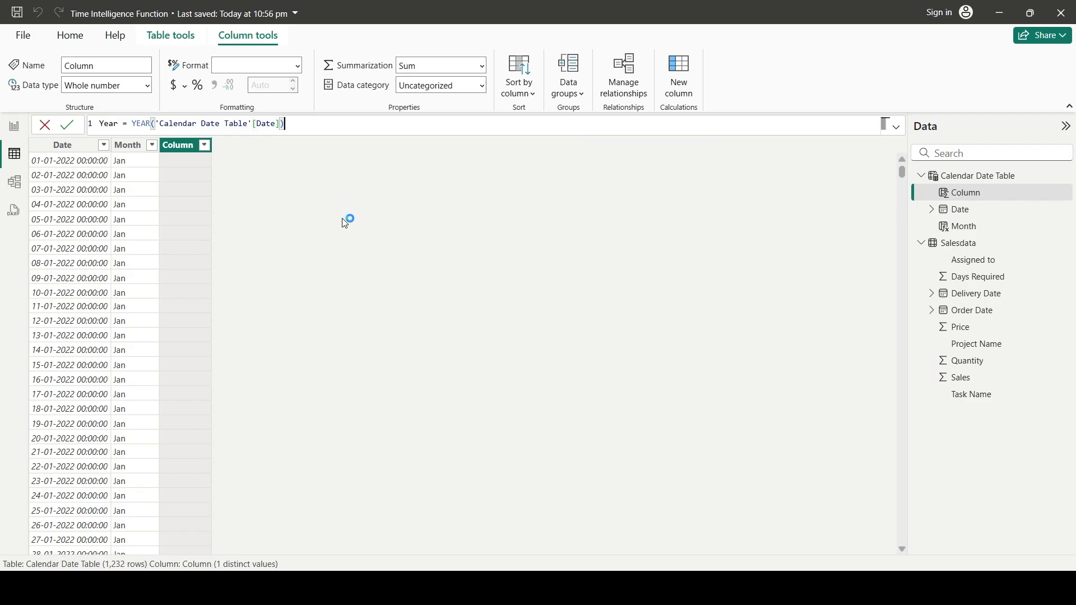
pyautogui.press('Return')
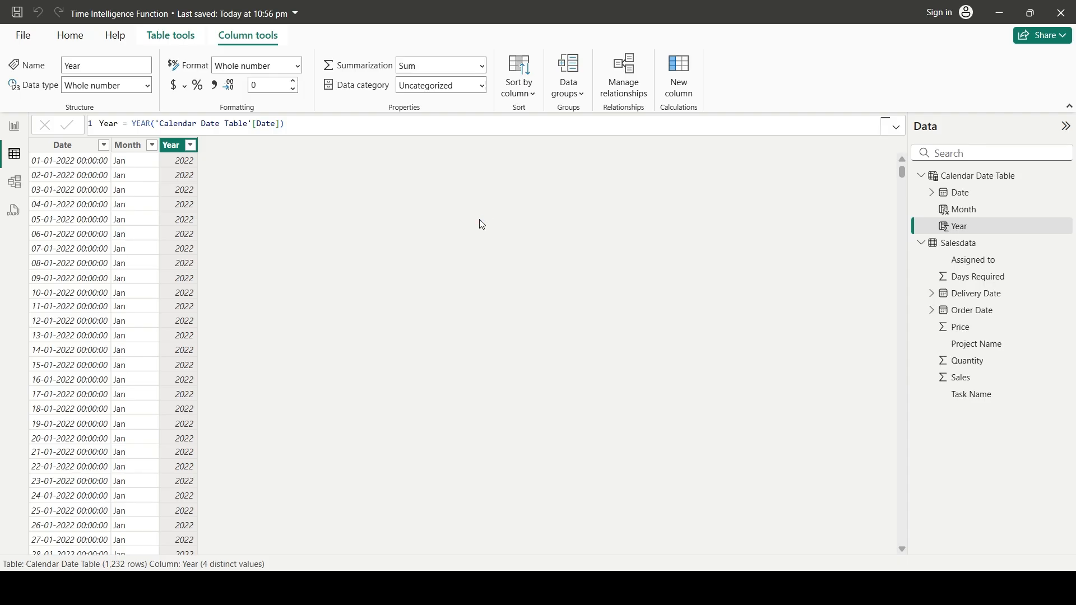
# Add a calculated column to Calendar Date Table with the formula Days = FORMAT('Calendar Date Table'[Date],"DD")
pyautogui.write('Days ')
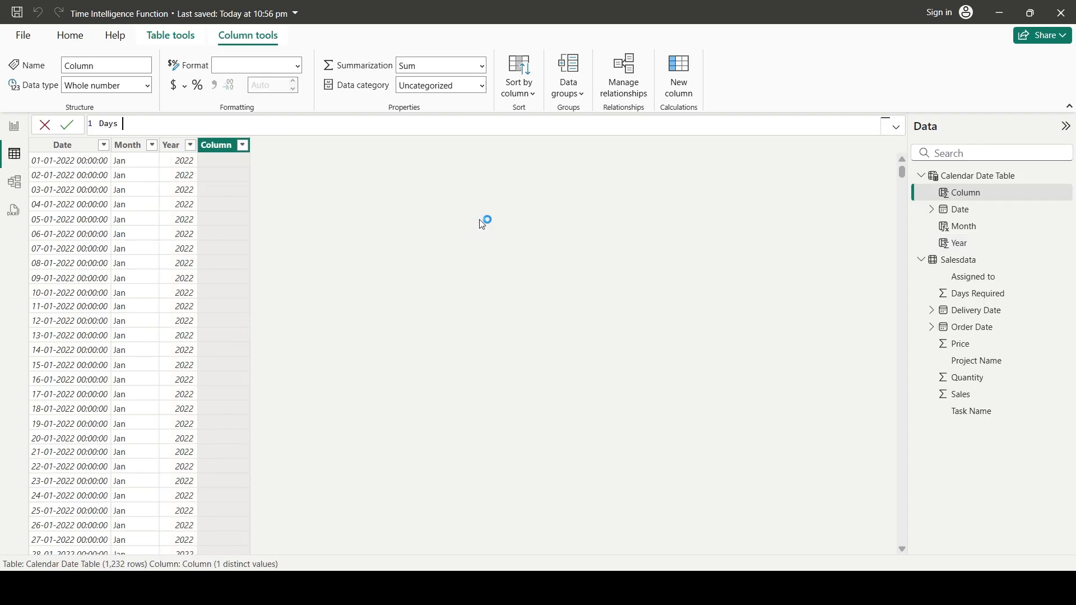
pyautogui.write('= Form')
pyautogui.press('Tab')
pyautogui.write('calen')
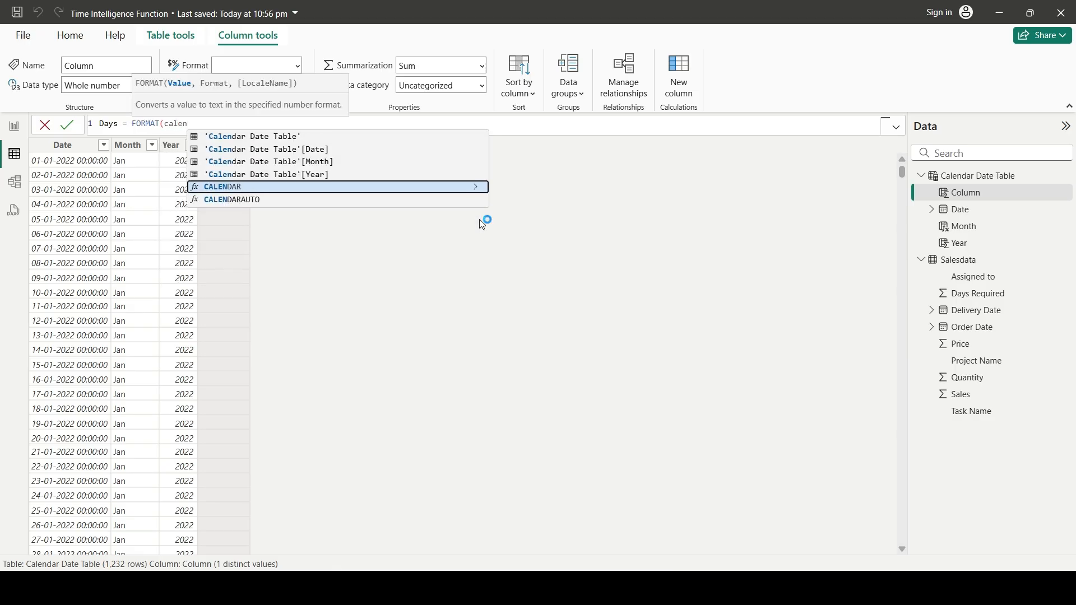
pyautogui.press('Up')
pyautogui.press('Up')
pyautogui.press('Up')
pyautogui.press('Tab')
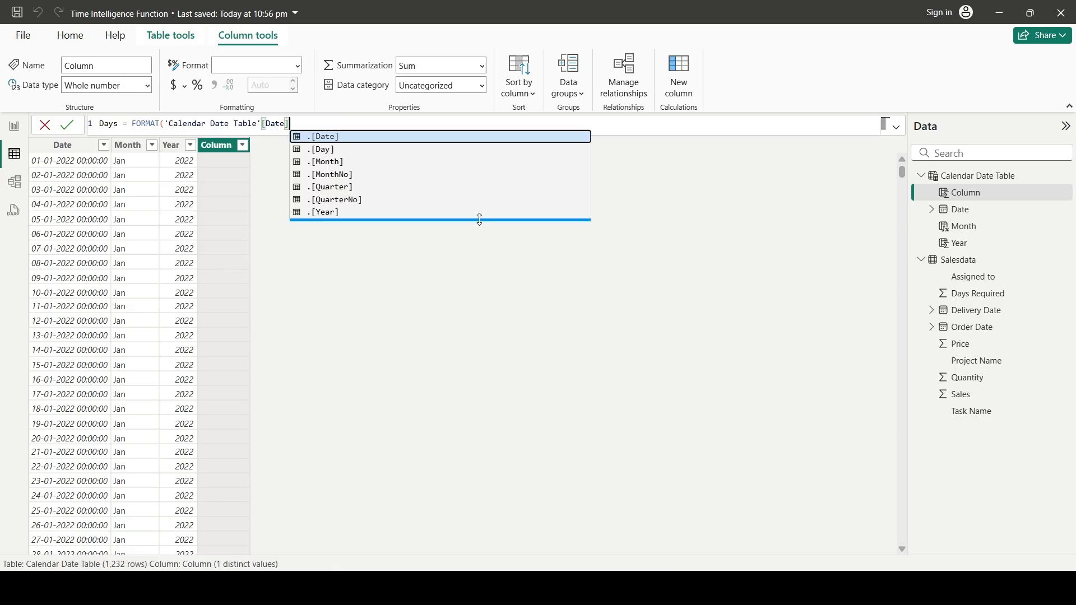
pyautogui.write(',"DD")')
pyautogui.press('Return')
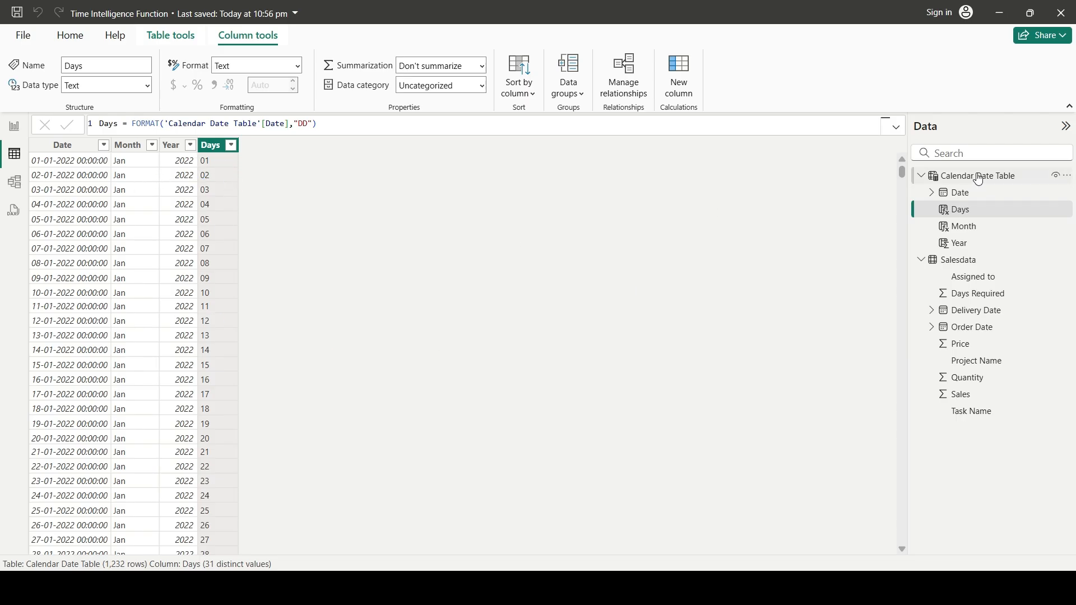
# Switch to the model view and reposition the Calendar Date Table card beside the Salesdata card
pyautogui.click(15, 184)
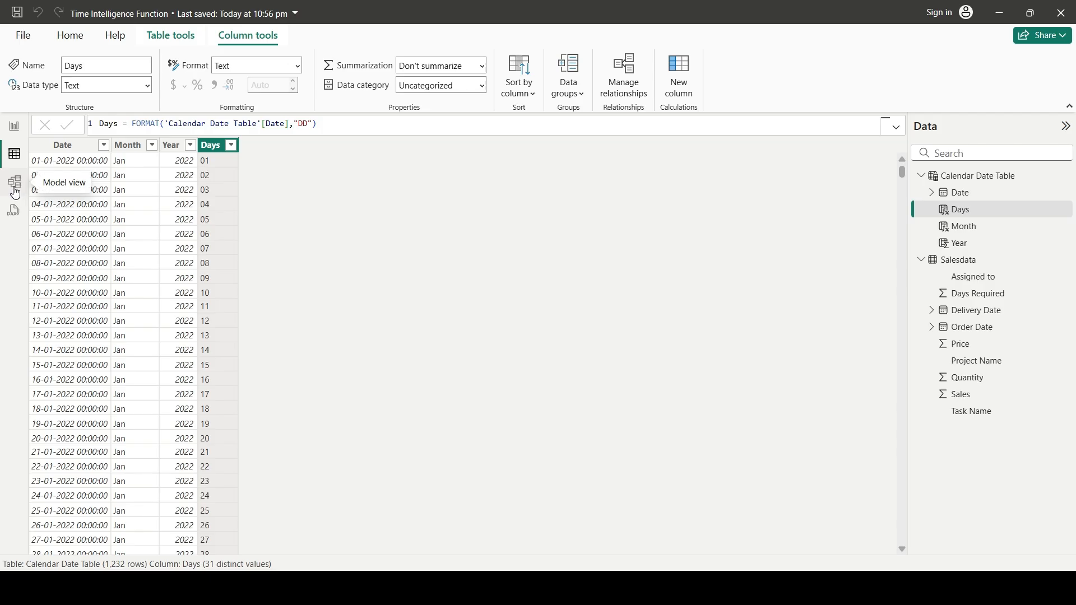
pyautogui.moveTo(344, 209); pyautogui.dragTo(434, 188)
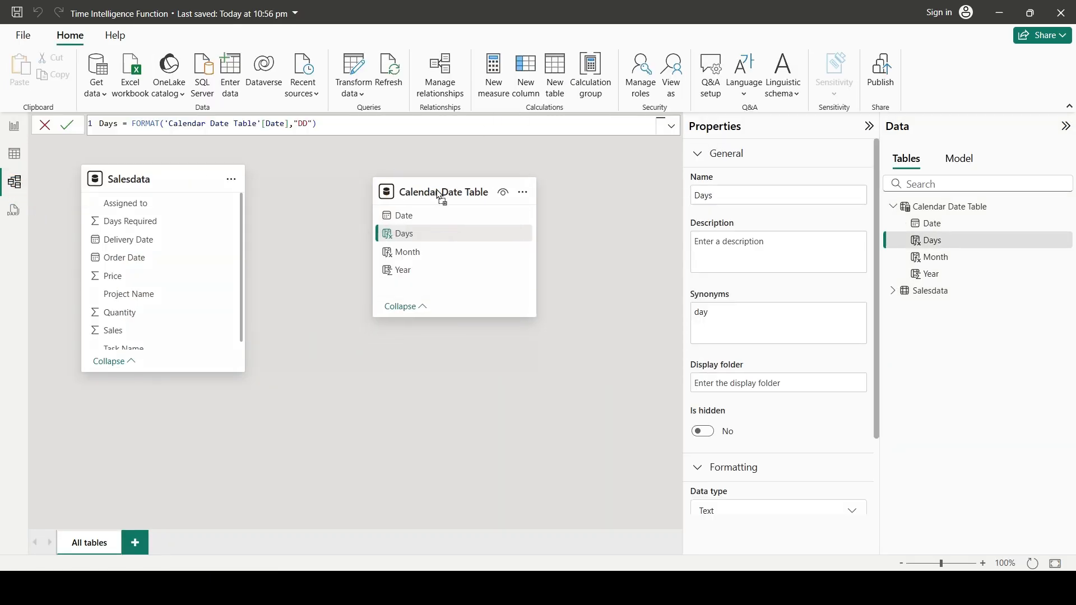
pyautogui.click(149, 178)
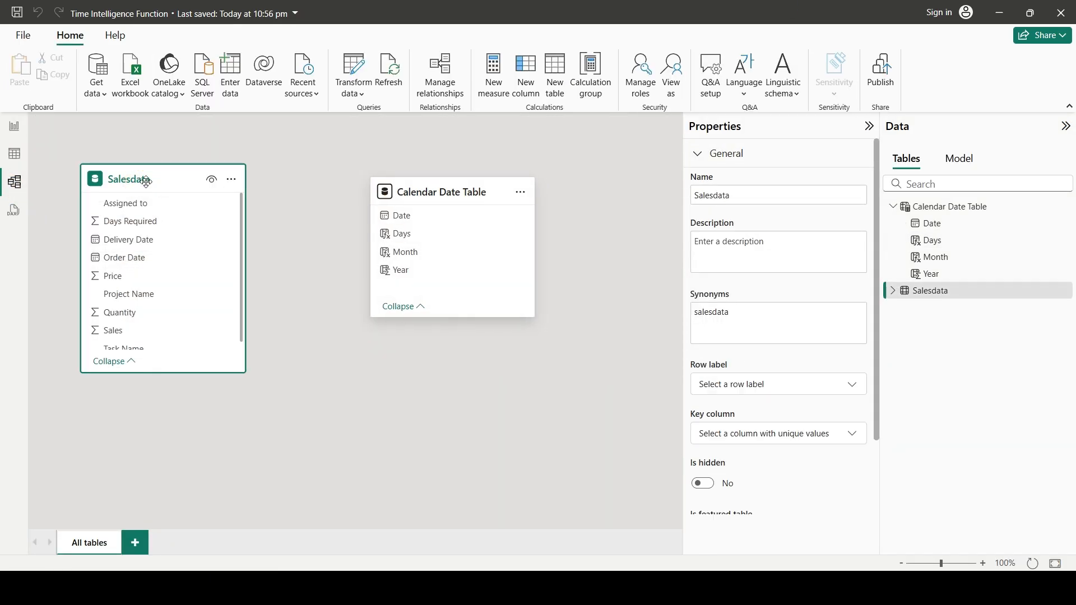
pyautogui.click(426, 192)
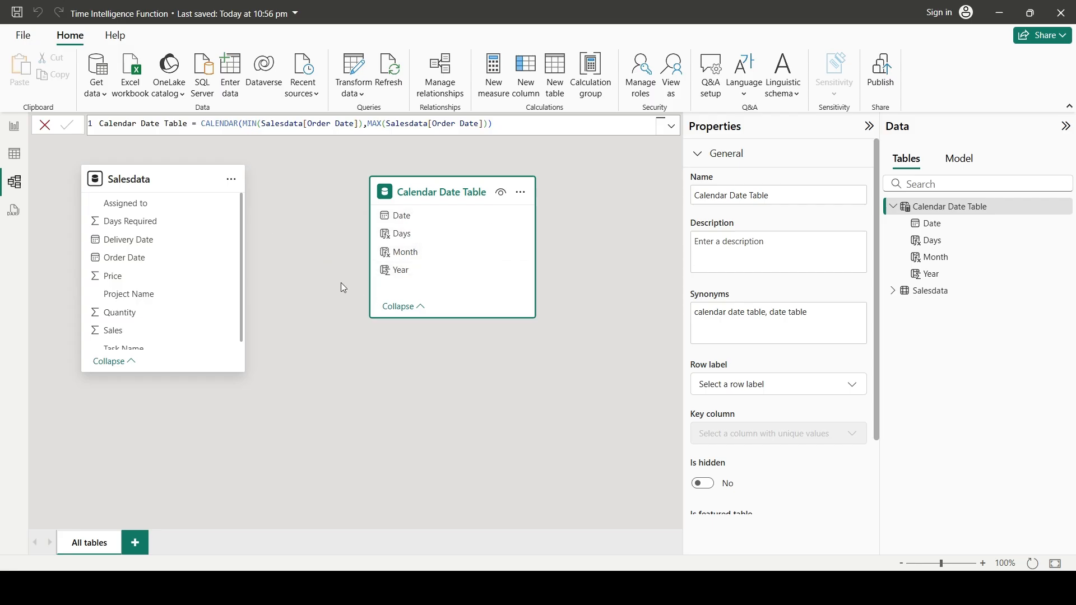
pyautogui.click(136, 259)
pyautogui.moveTo(135, 264); pyautogui.dragTo(426, 223)
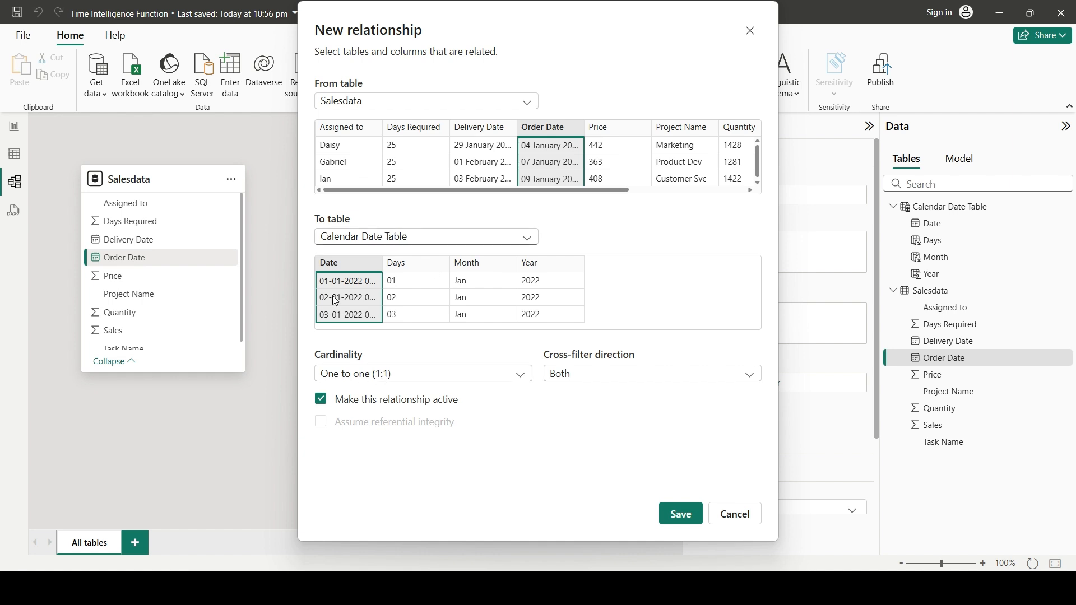
pyautogui.click(392, 381)
pyautogui.click(387, 393)
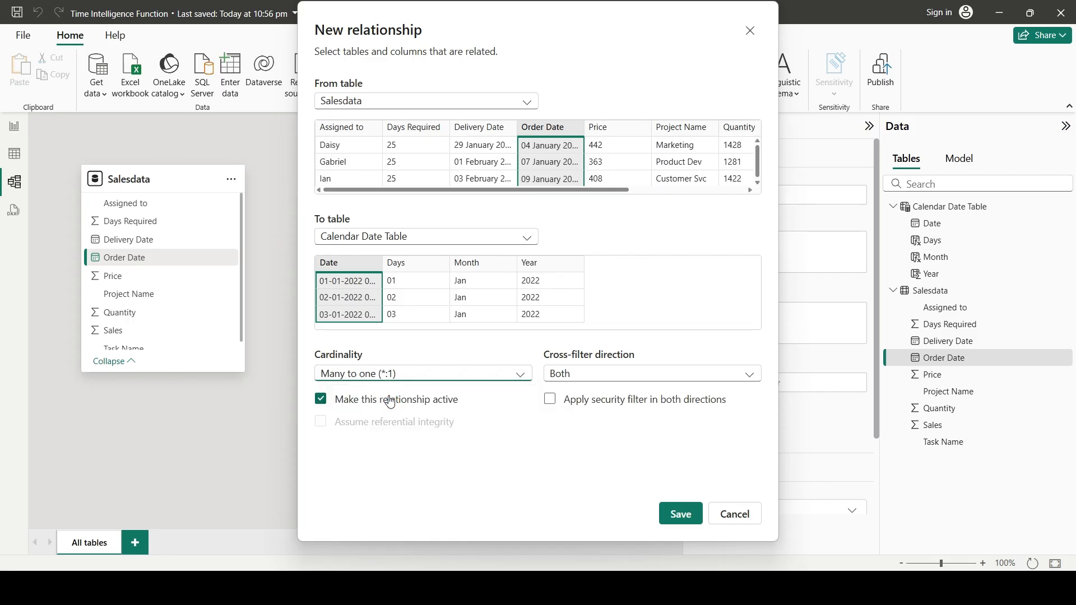
pyautogui.click(590, 374)
pyautogui.click(586, 391)
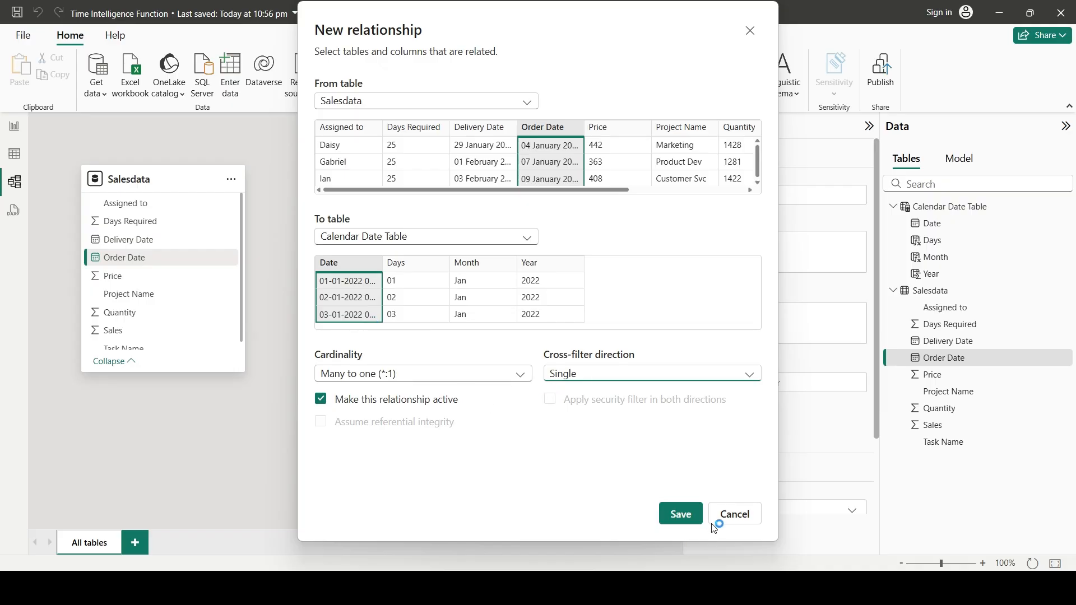
pyautogui.click(729, 513)
# Relate Salesdata's Order Date to Calendar Date Table's Date with Many to one (*:1) cardinality and Single cross-filter direction, and save the relationship
pyautogui.moveTo(166, 260); pyautogui.dragTo(416, 218)
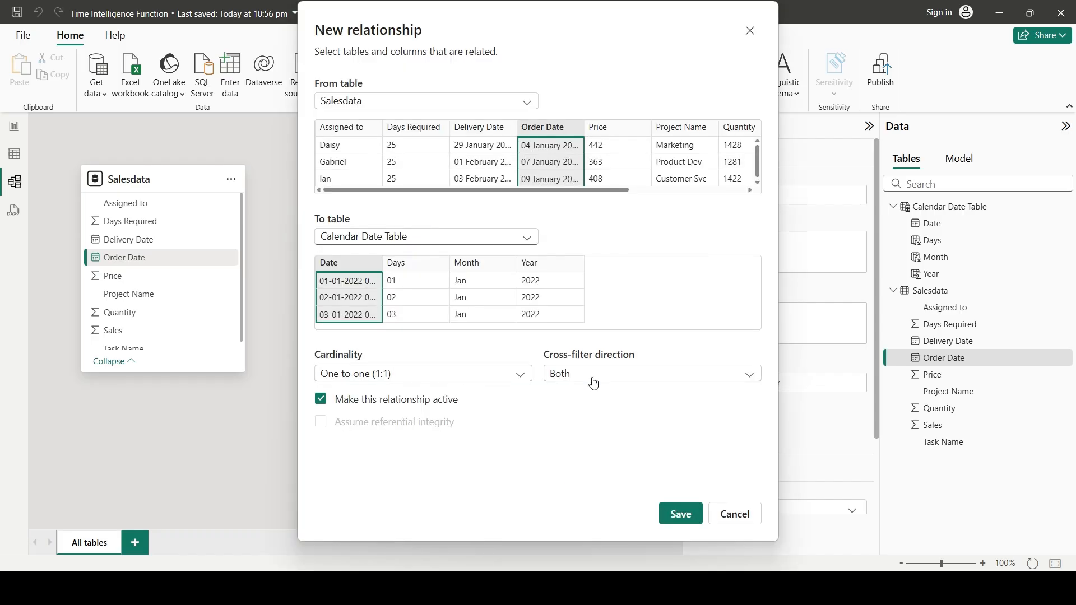
pyautogui.click(425, 377)
pyautogui.click(398, 394)
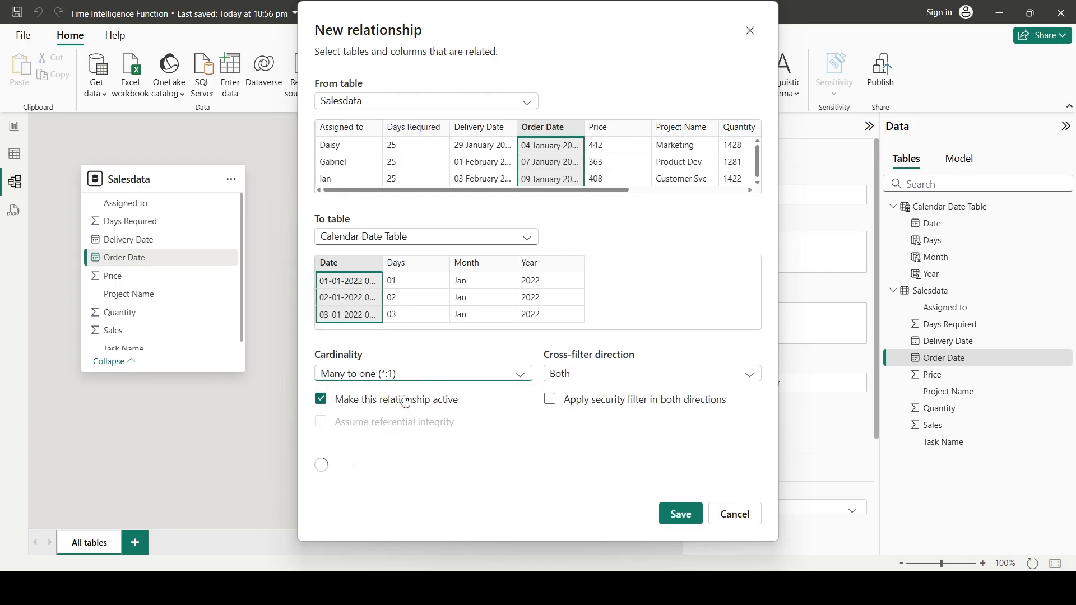
pyautogui.click(599, 377)
pyautogui.click(587, 391)
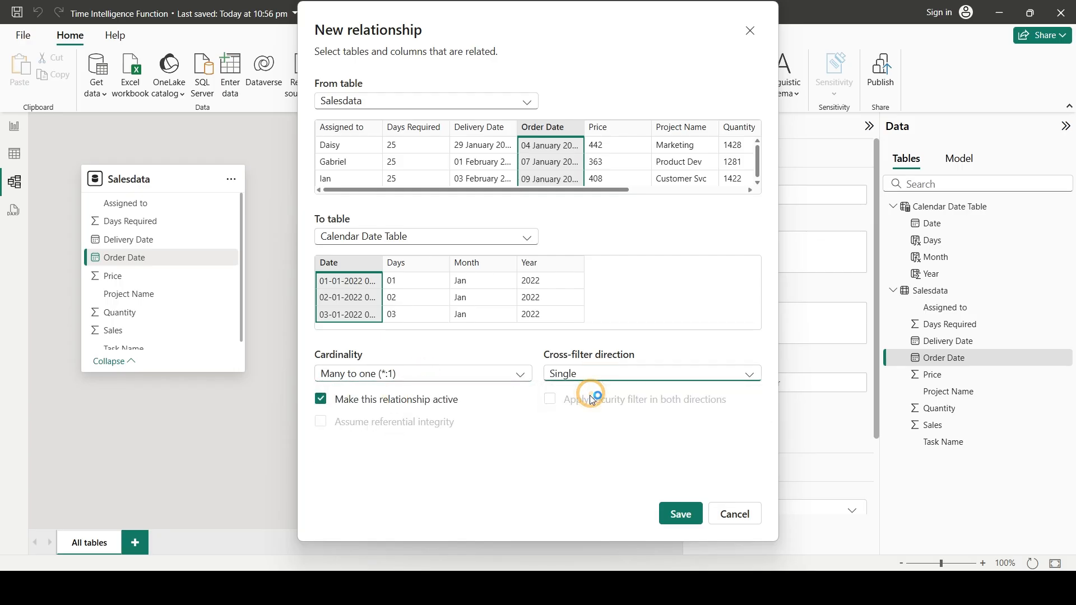
pyautogui.click(680, 513)
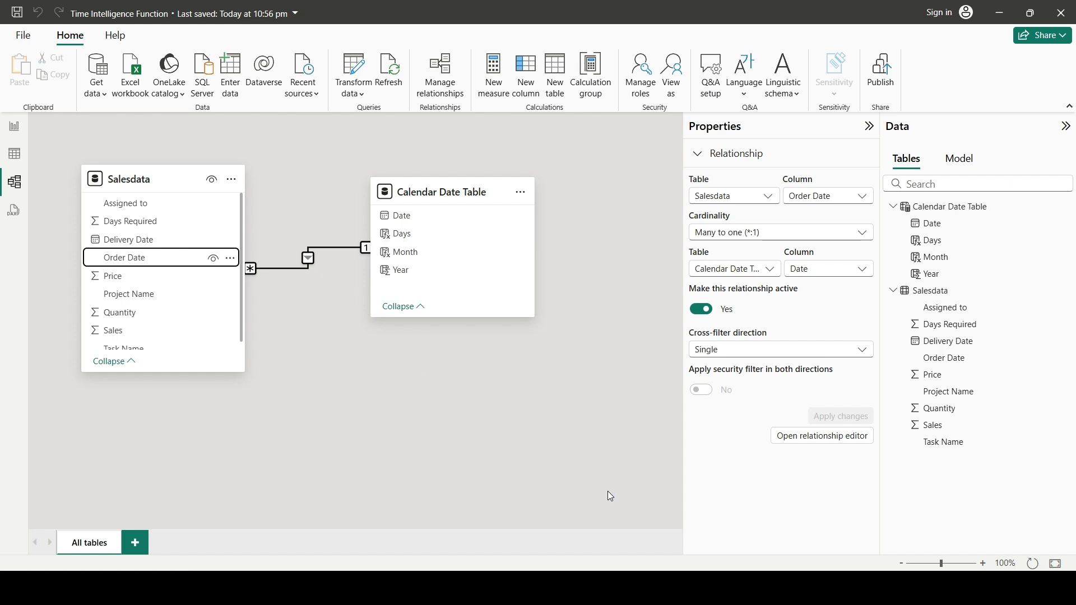
# Move the Calendar Date Table card lower in the model diagram and select the relationship to view its properties
pyautogui.moveTo(443, 192); pyautogui.dragTo(485, 312)
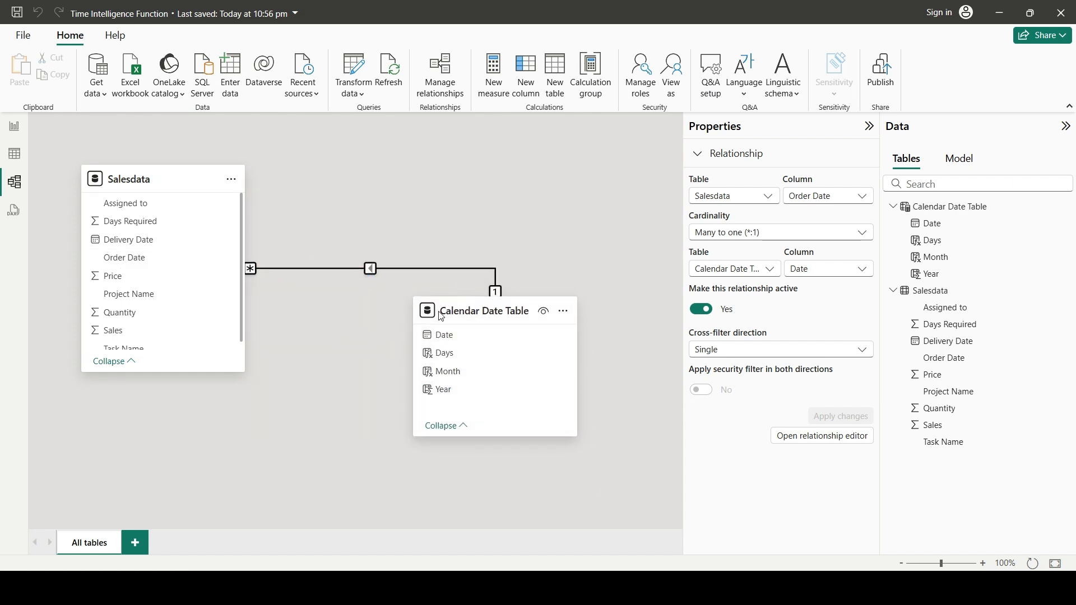
pyautogui.click(420, 269)
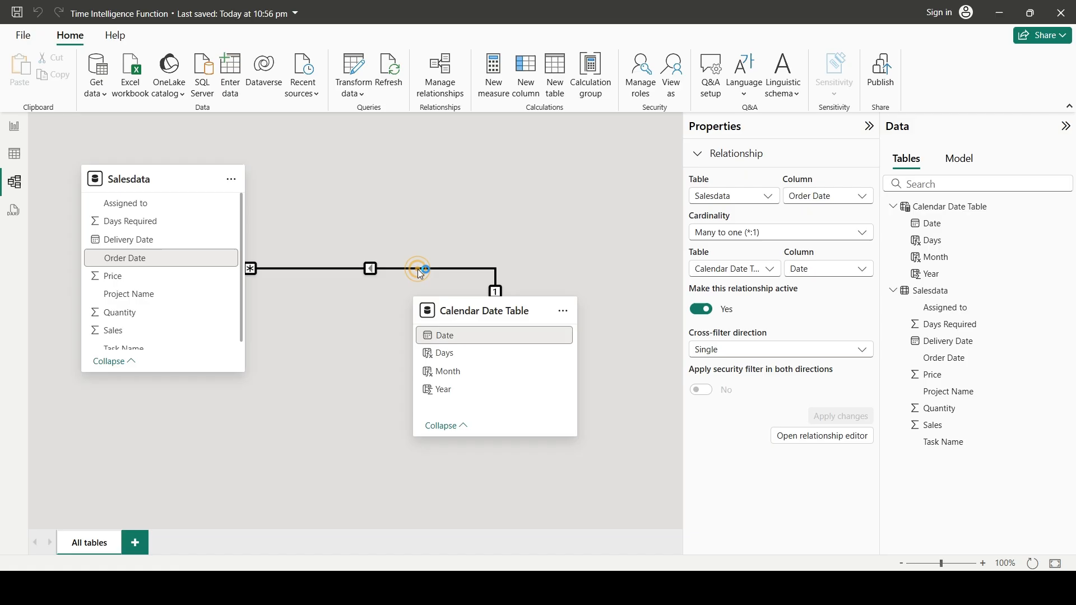
pyautogui.click(466, 345)
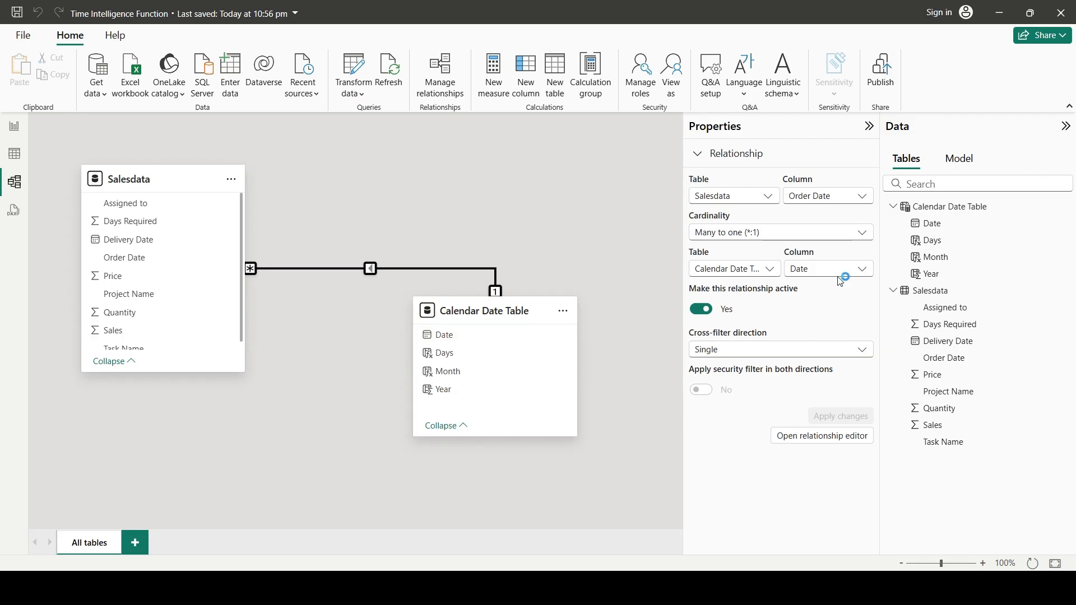
# Open the 1. Current MTD page in the report view, with the Data pane narrowed and Calendar Date Table's fields collapsed
pyautogui.click(18, 134)
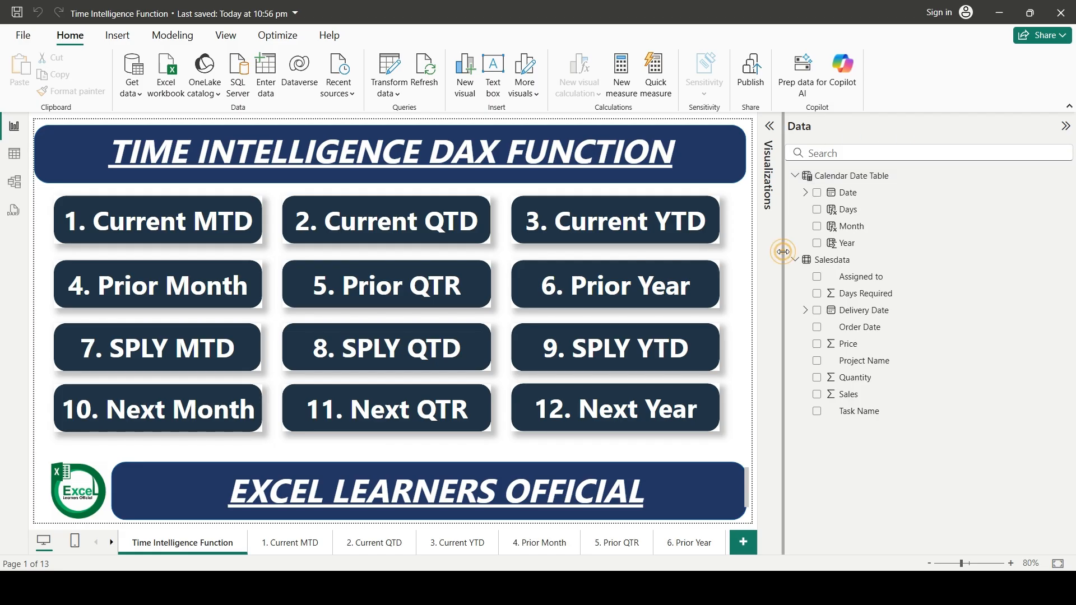
pyautogui.moveTo(785, 250); pyautogui.dragTo(880, 258)
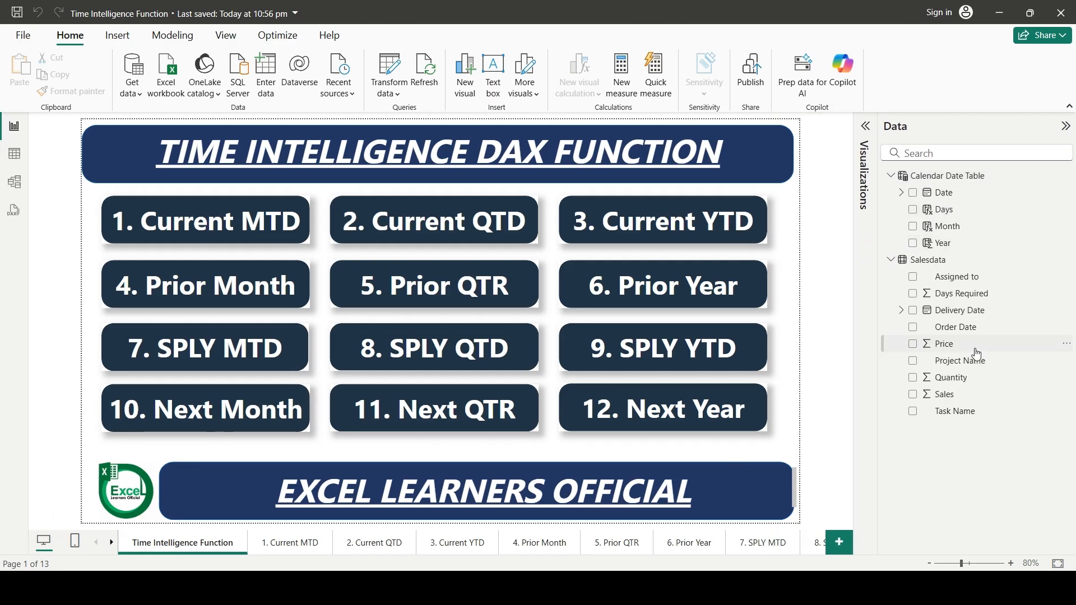
pyautogui.click(285, 544)
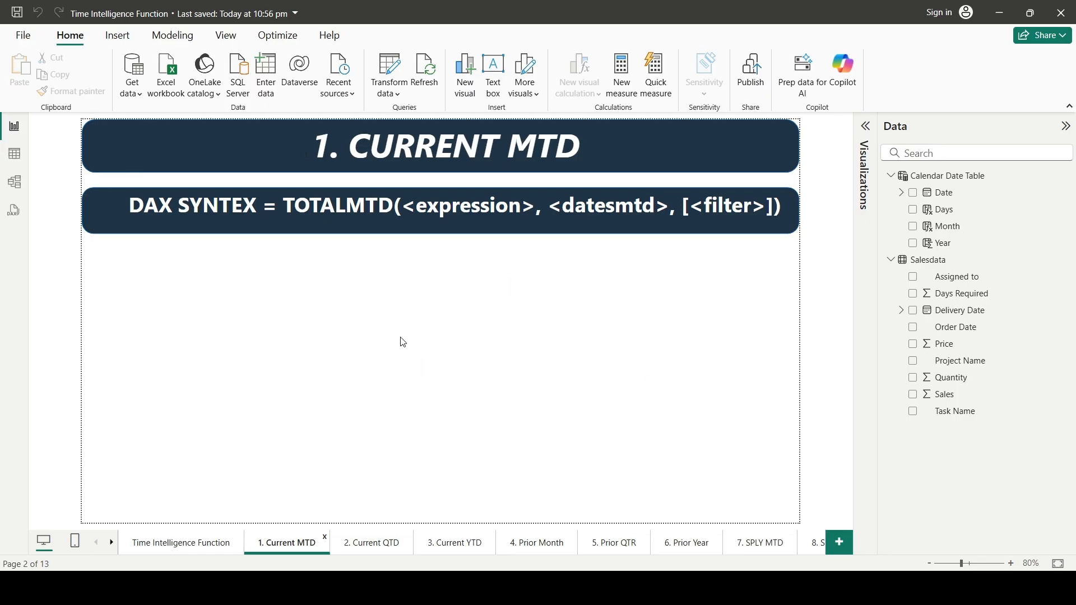
pyautogui.click(891, 175)
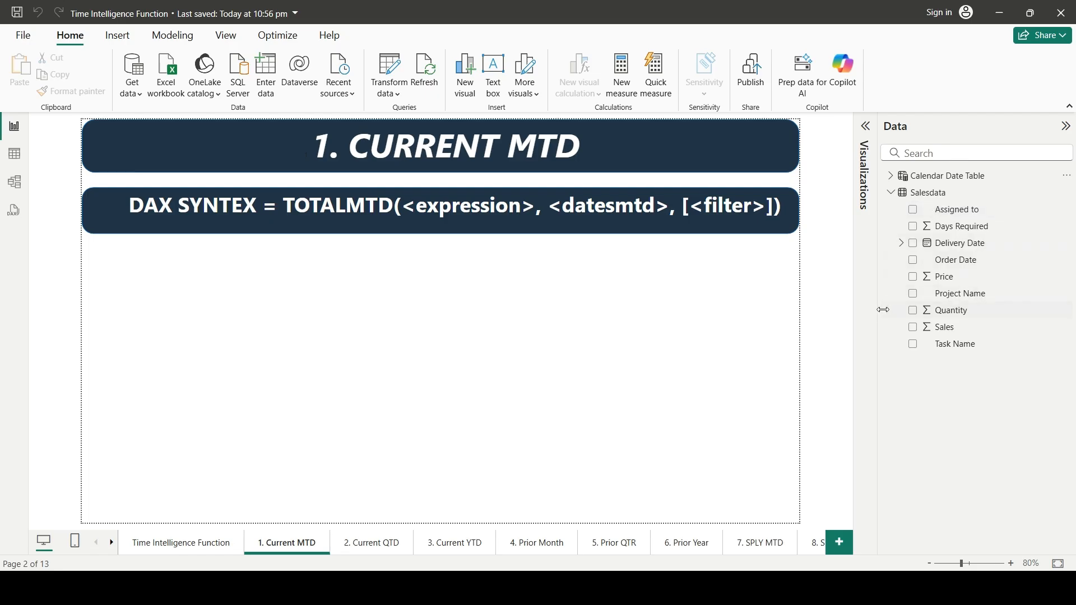
# Start a new measure in the Salesdata table named Total Sales with CALCULATE as its outer function
pyautogui.click(959, 330)
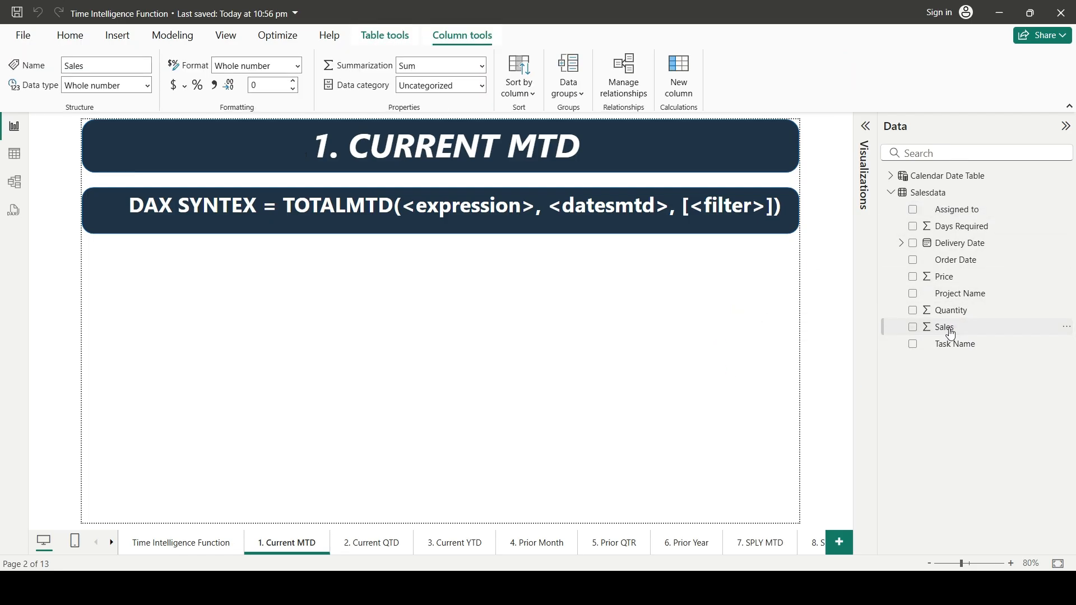
pyautogui.click(929, 193)
pyautogui.click(280, 90)
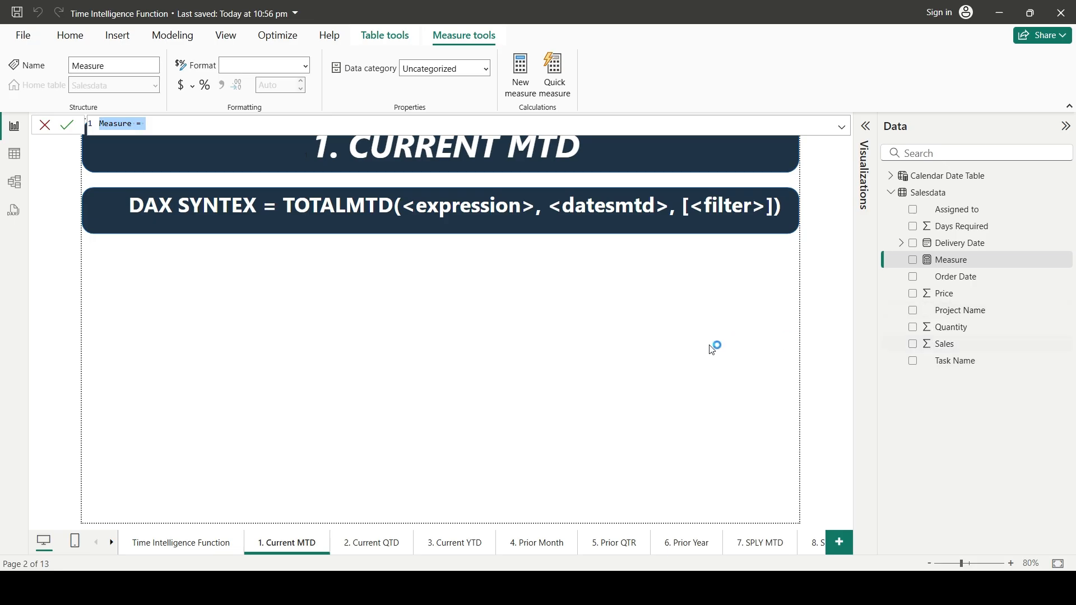
pyautogui.write('Tota')
pyautogui.write('l Sales ')
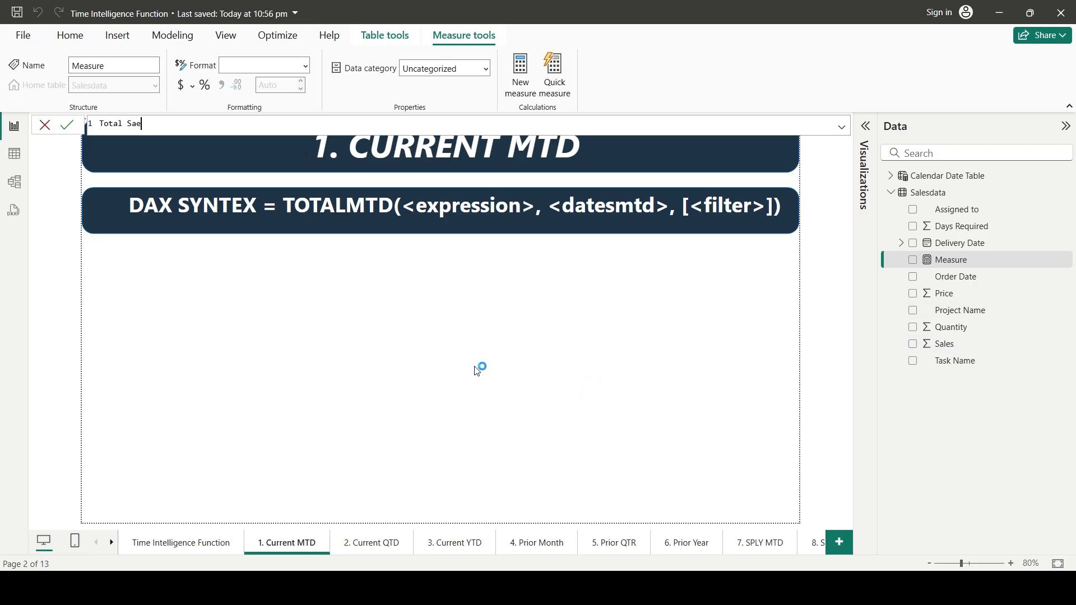
pyautogui.write('= CALCULATE(')
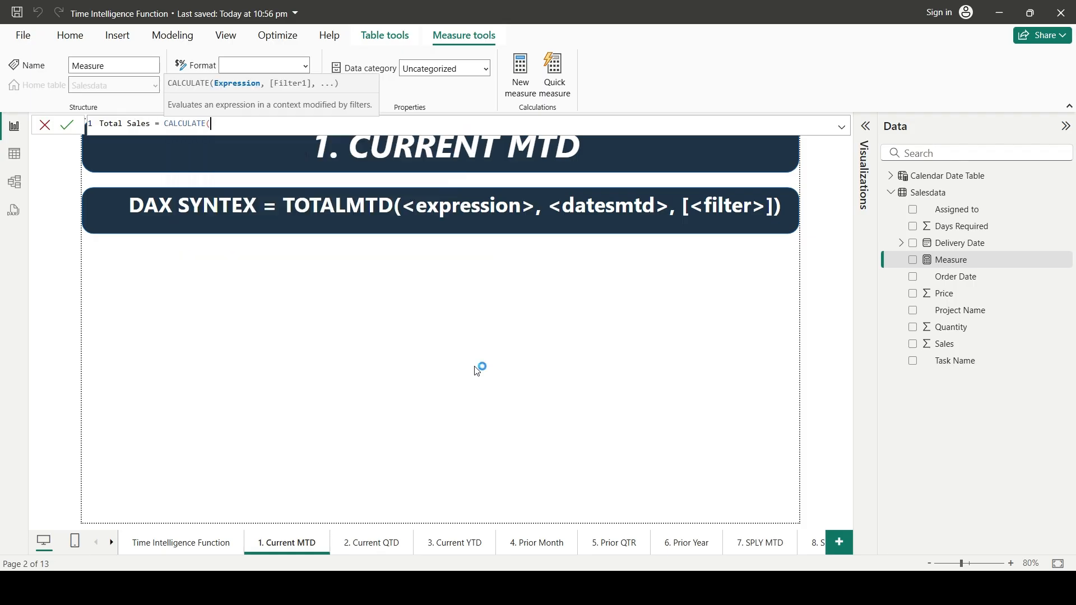
# Complete the Total Sales formula with SUM(Salesdata[Sales]) inside CALCULATE and commit the measure
pyautogui.write('SUM(')
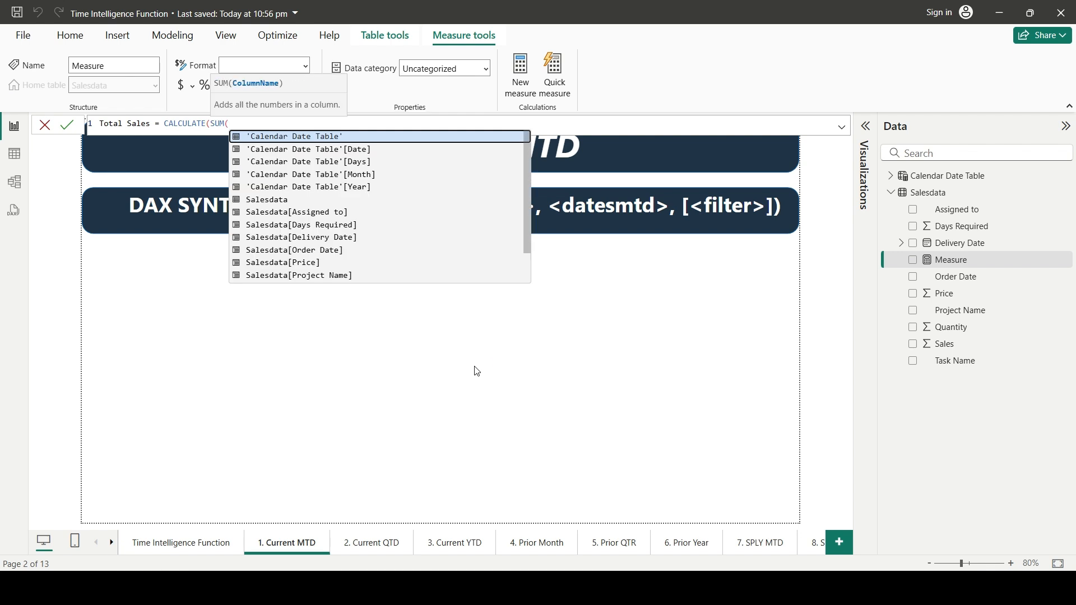
pyautogui.write('sales')
pyautogui.press('Down')
pyautogui.press('Down')
pyautogui.press('Down')
pyautogui.press('Down')
pyautogui.press('Down')
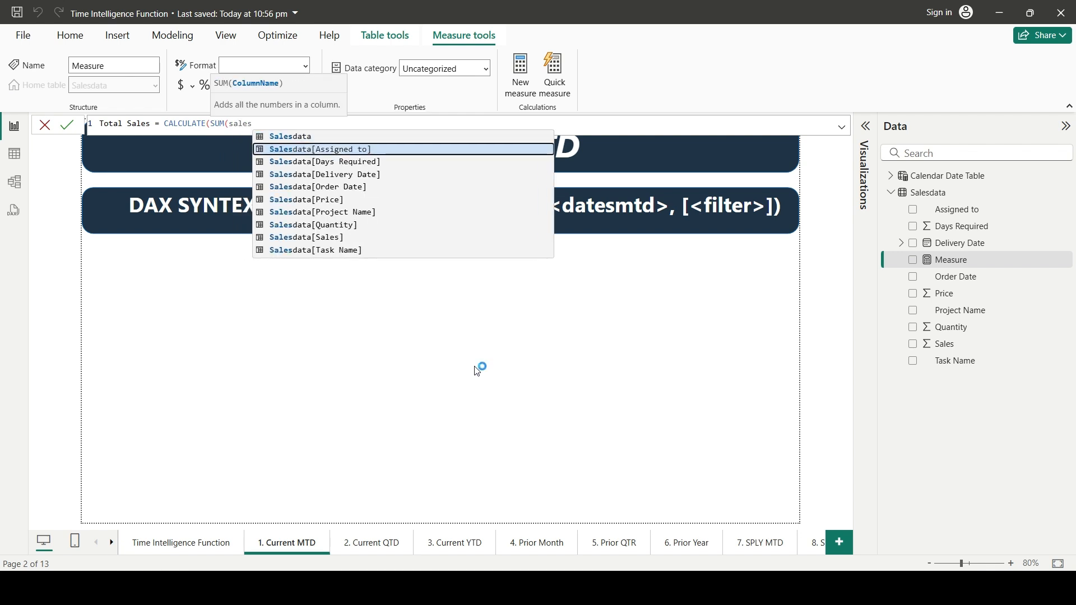
pyautogui.press('Down')
pyautogui.press('Down')
pyautogui.press('Down')
pyautogui.press('Tab')
pyautogui.write(')')
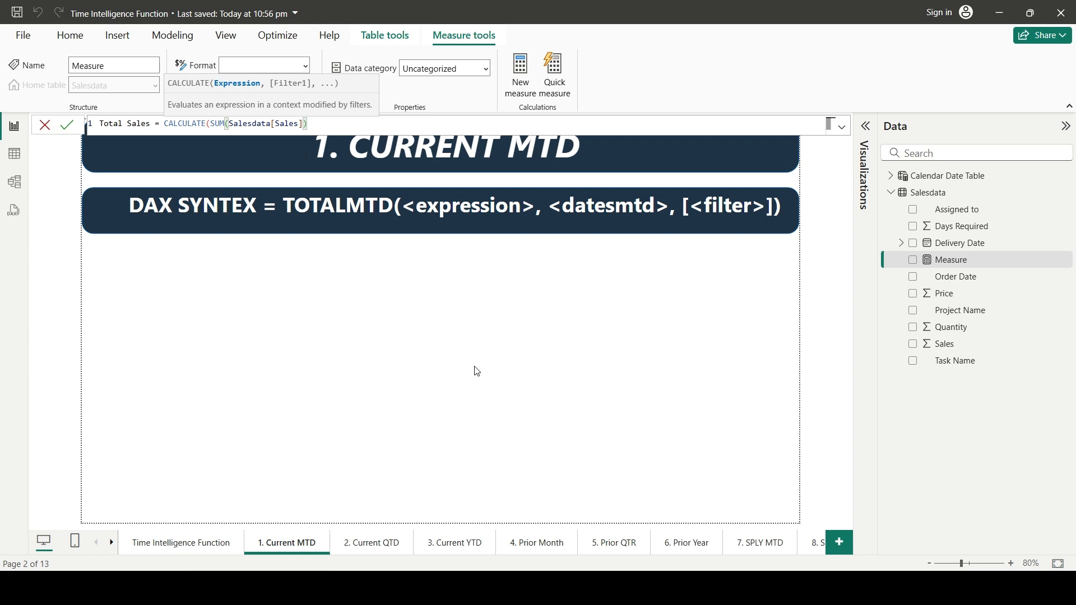
pyautogui.press('Return')
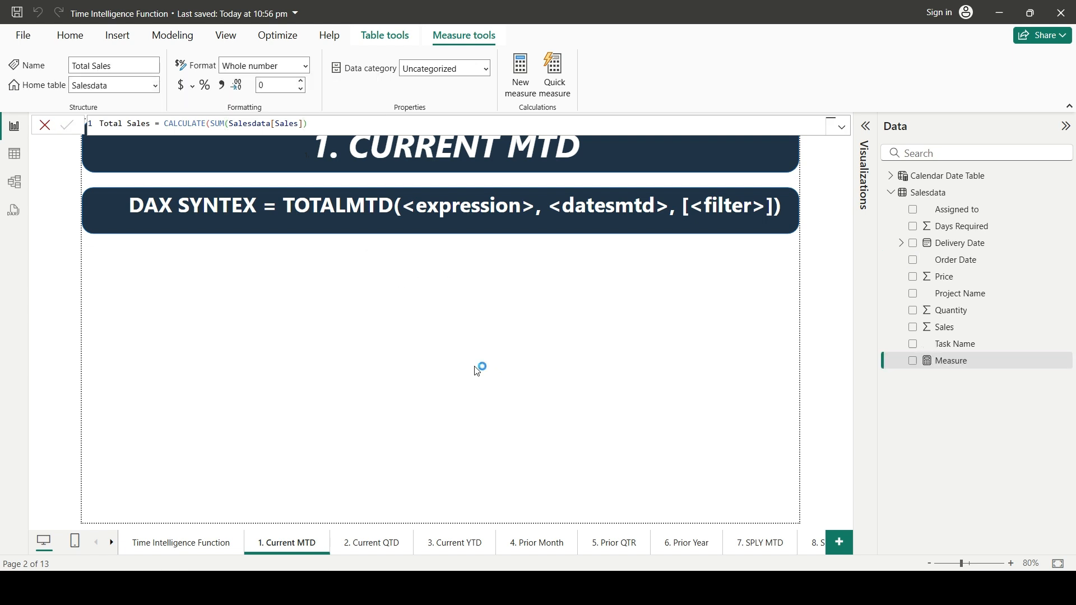
pyautogui.click(515, 348)
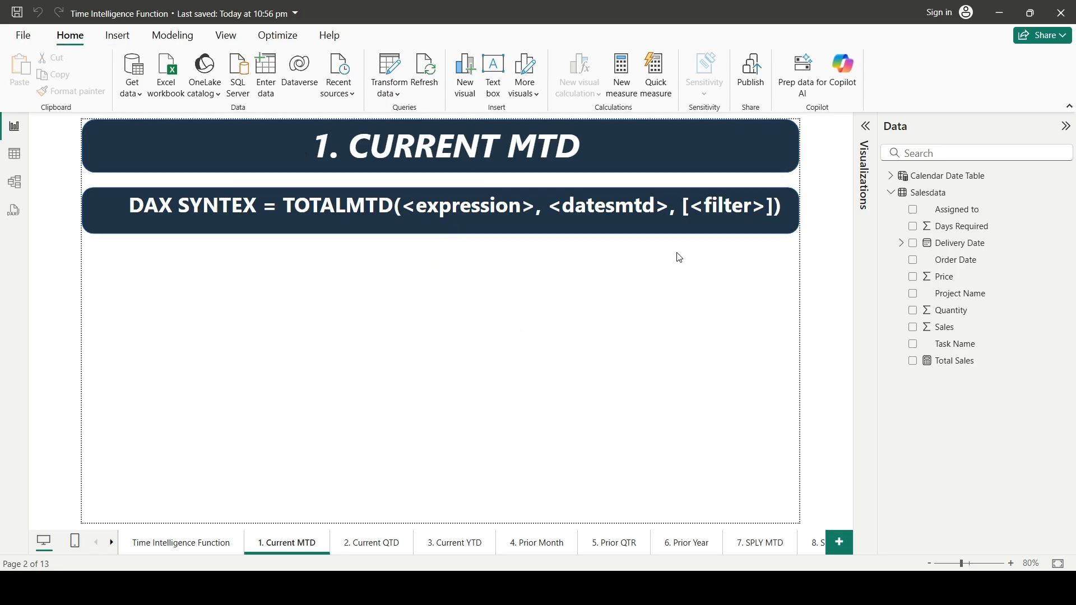
pyautogui.click(931, 194)
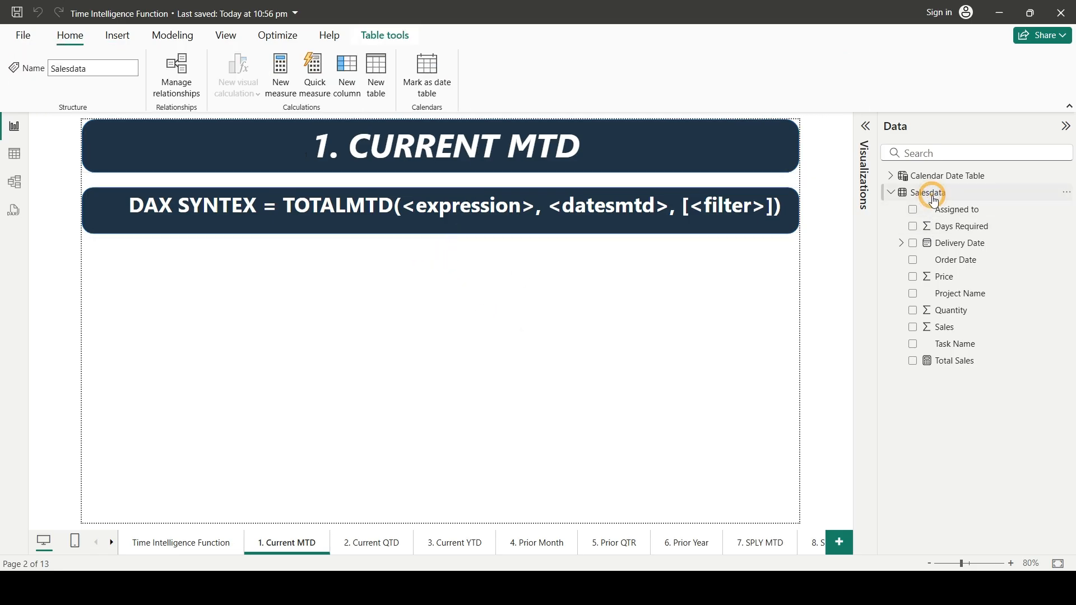
pyautogui.click(288, 104)
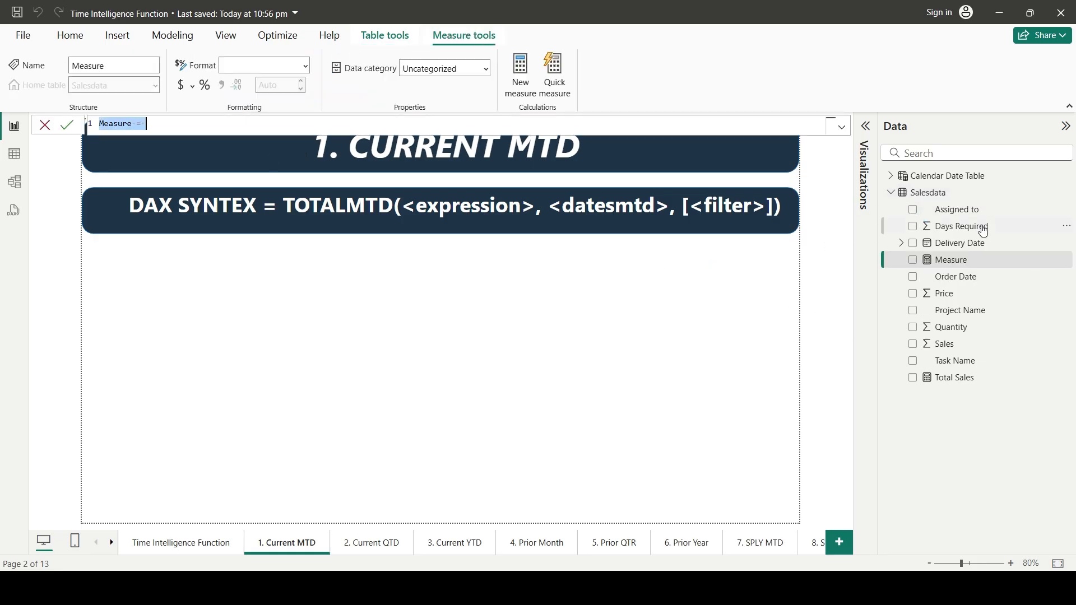
pyautogui.click(936, 192)
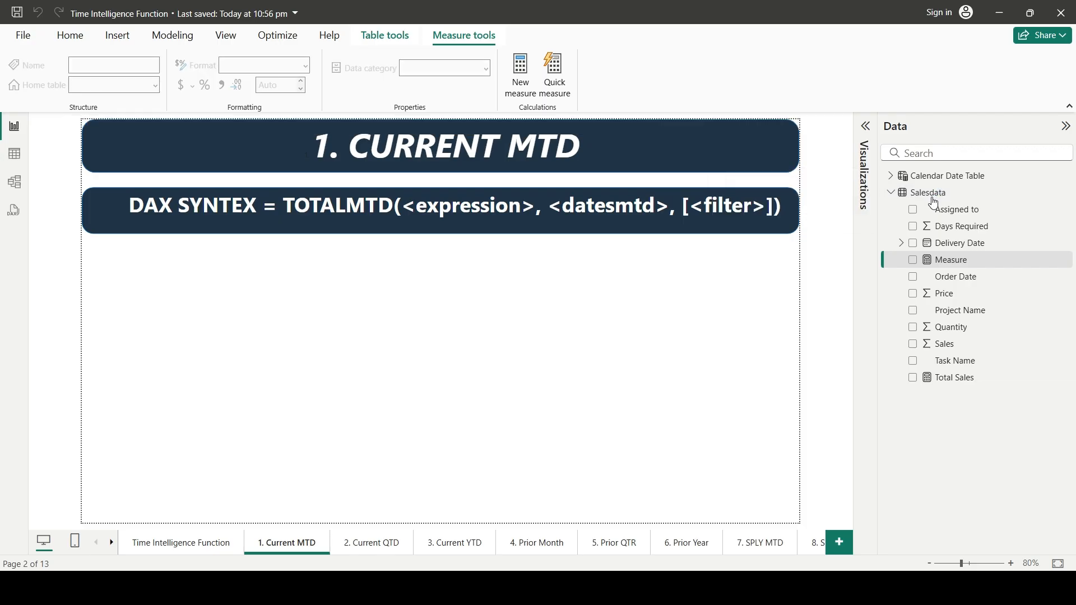
pyautogui.rightClick(922, 194)
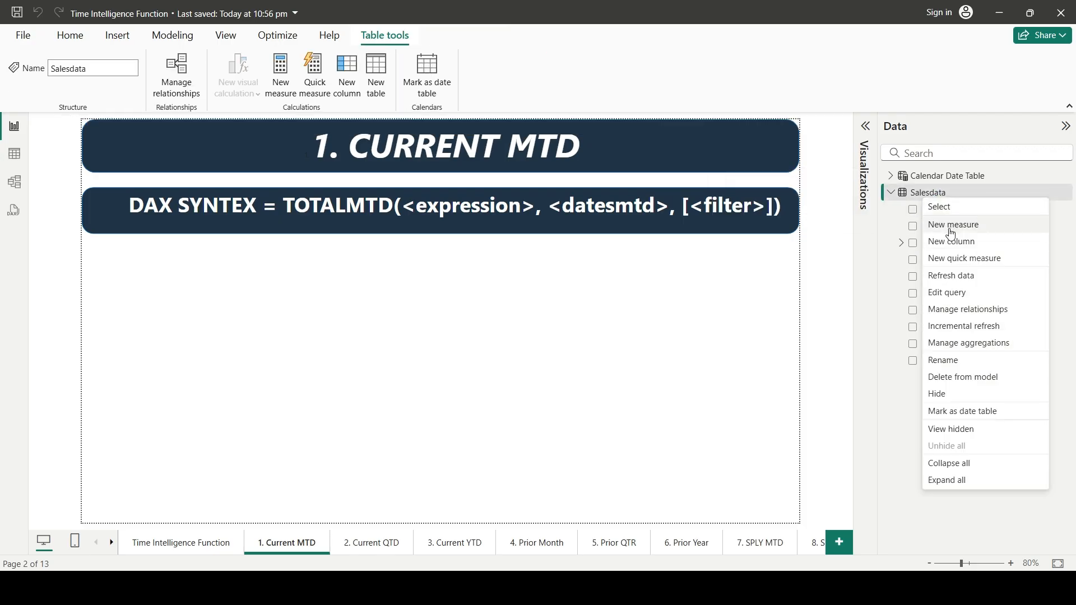
pyautogui.click(754, 293)
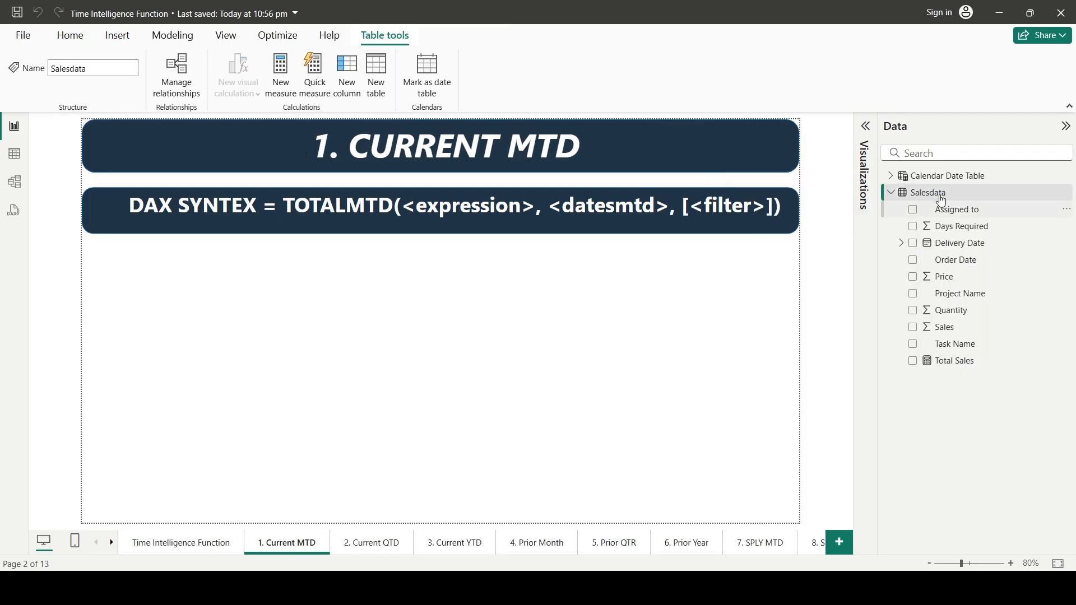
# Start a new Salesdata measure named Current MTD with TOTALMTD nested inside CALCULATE
pyautogui.click(279, 87)
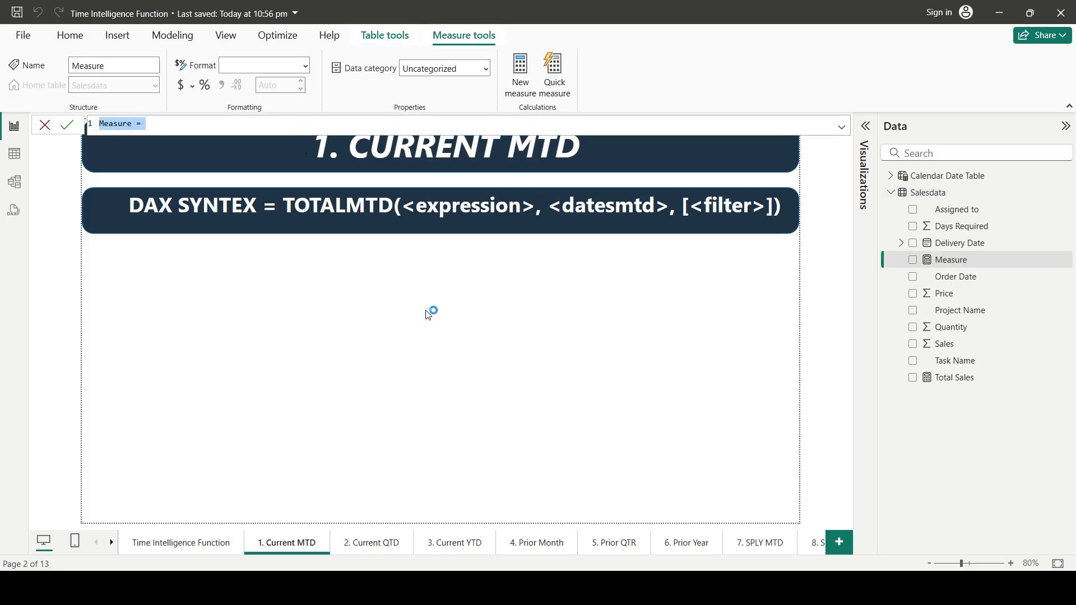
pyautogui.press('BackSpace')
pyautogui.write('Current')
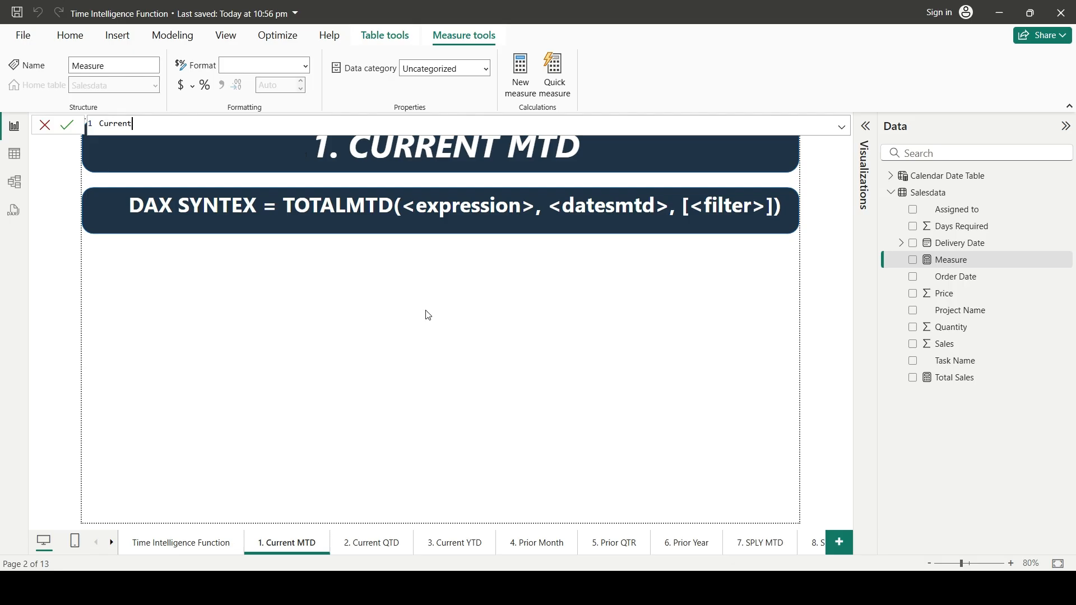
pyautogui.write(' MTD =')
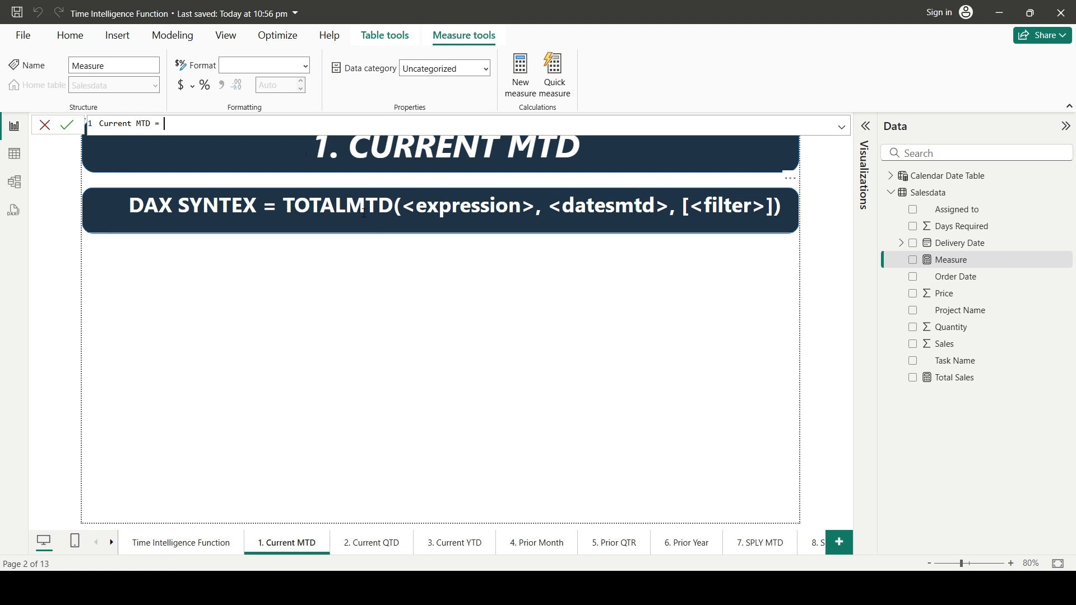
pyautogui.write('calc')
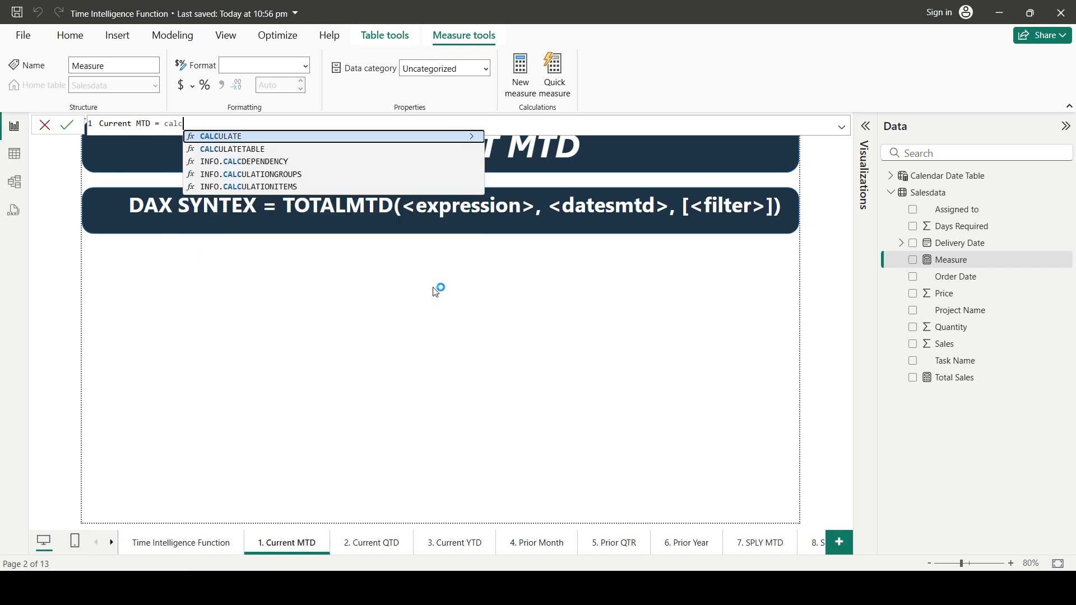
pyautogui.press('Tab')
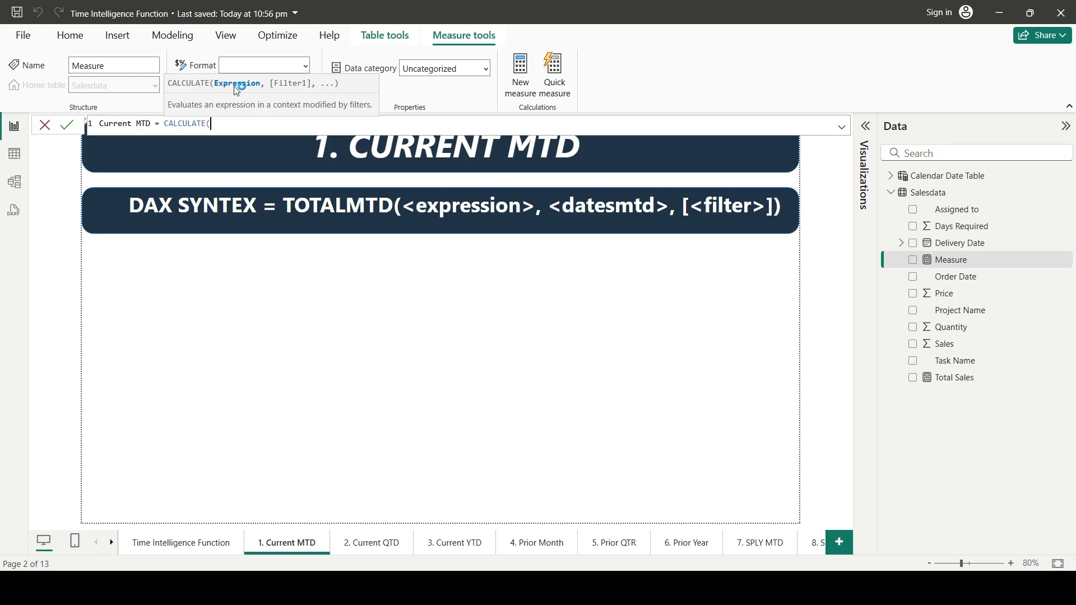
pyautogui.write('tota')
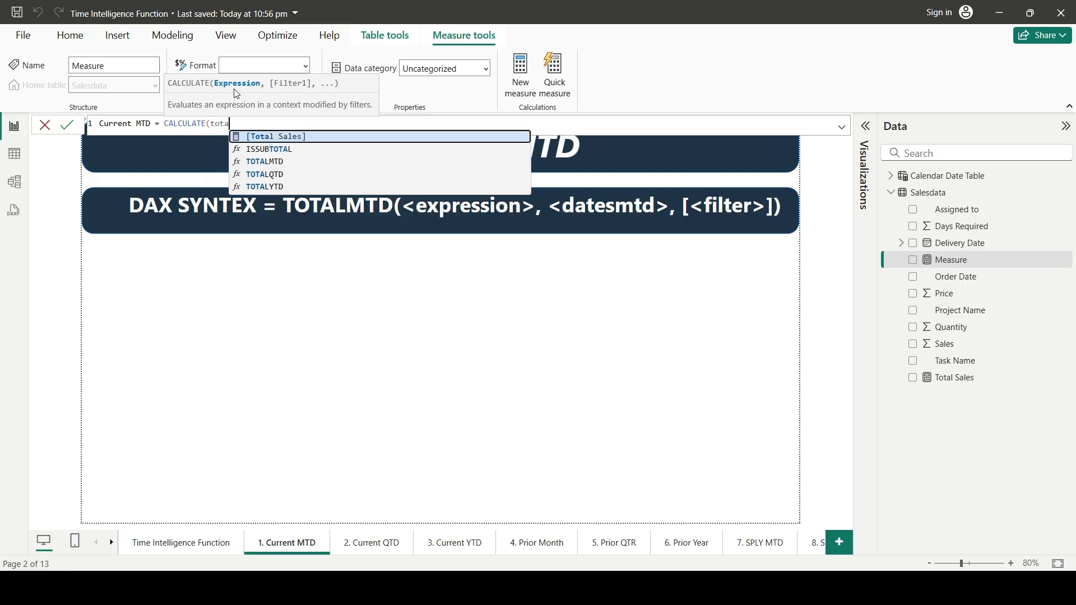
pyautogui.write('lmtd')
pyautogui.press('Tab')
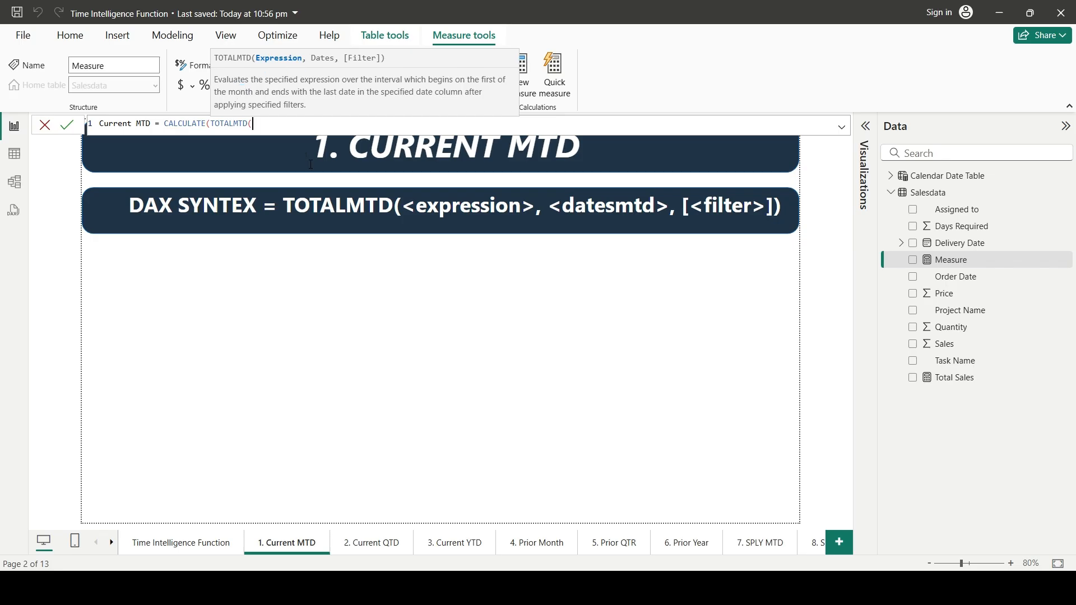
# Give TOTALMTD the [Total Sales] measure as its expression and DATESMTD as its dates argument
pyautogui.write('total')
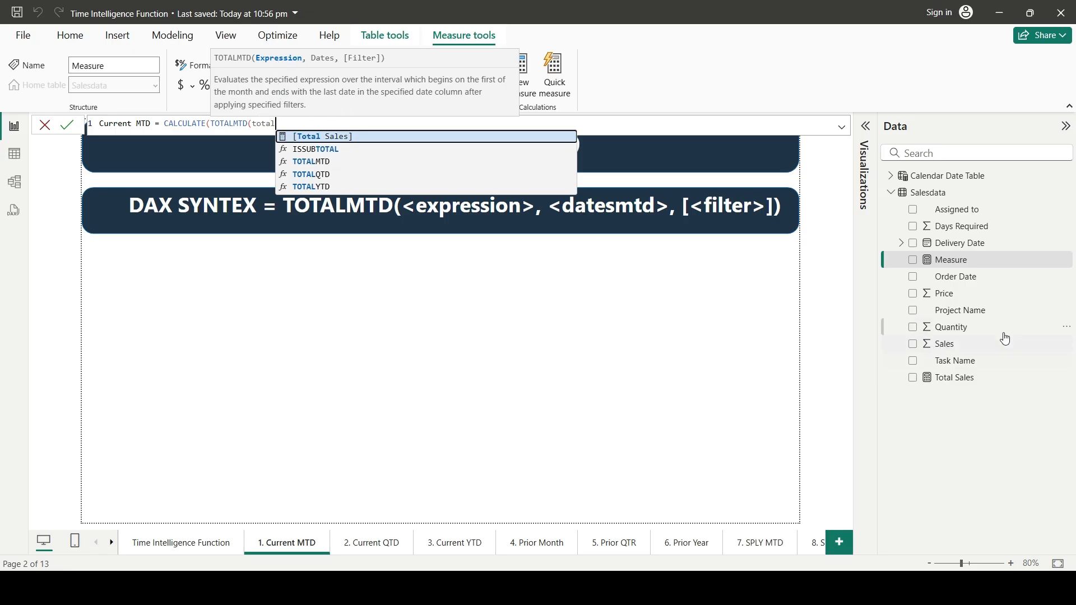
pyautogui.click(330, 140)
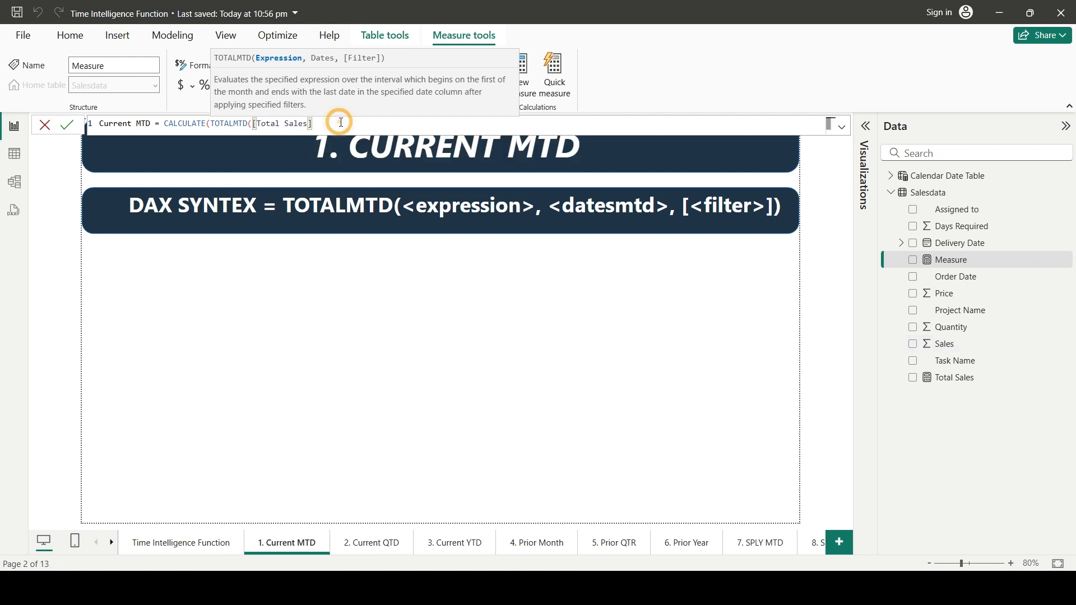
pyautogui.write(',')
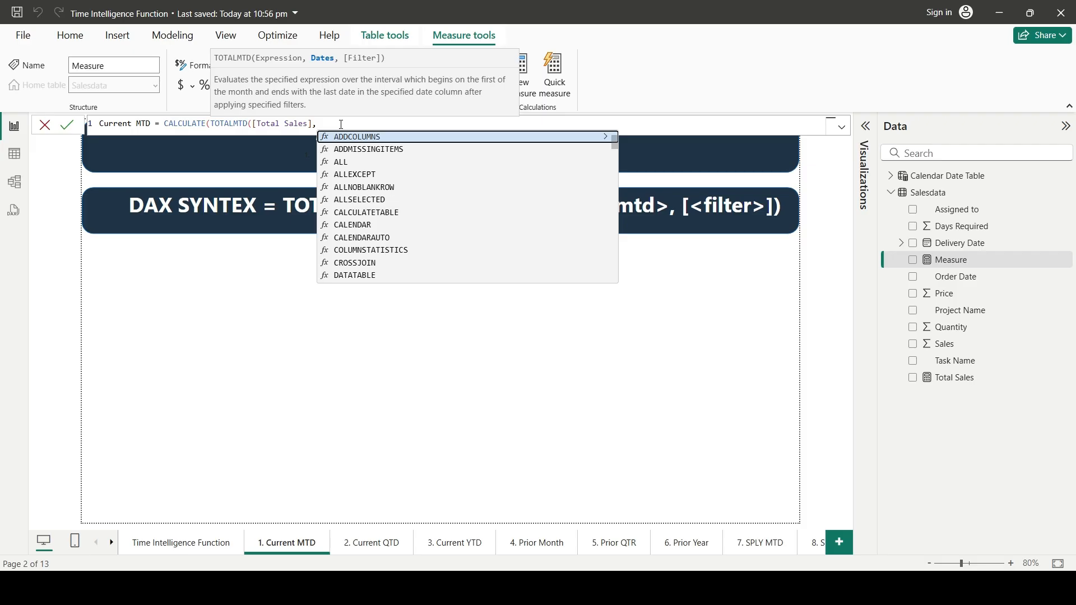
pyautogui.write('datesmtd')
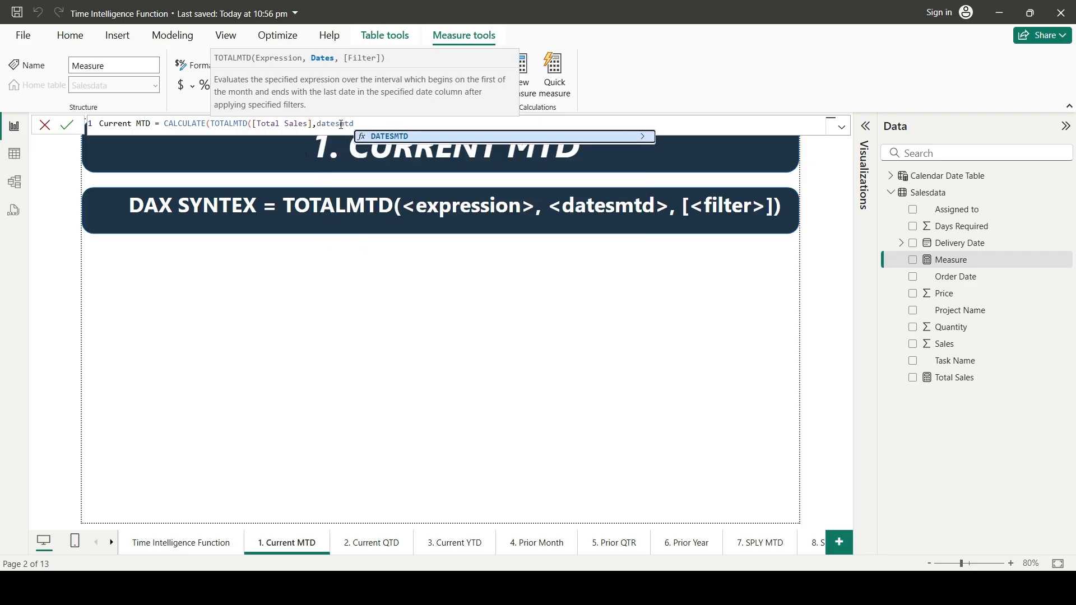
pyautogui.press('Tab')
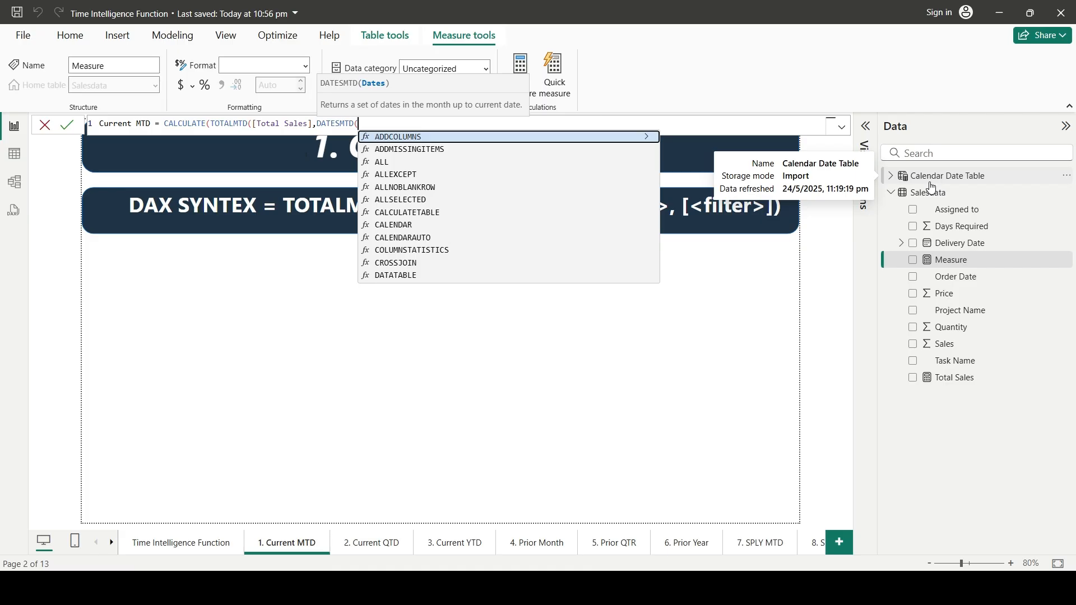
# Complete DATESMTD with 'Calendar Date Table'[Date], close all the parentheses and commit the Current MTD measure
pyautogui.write('calen')
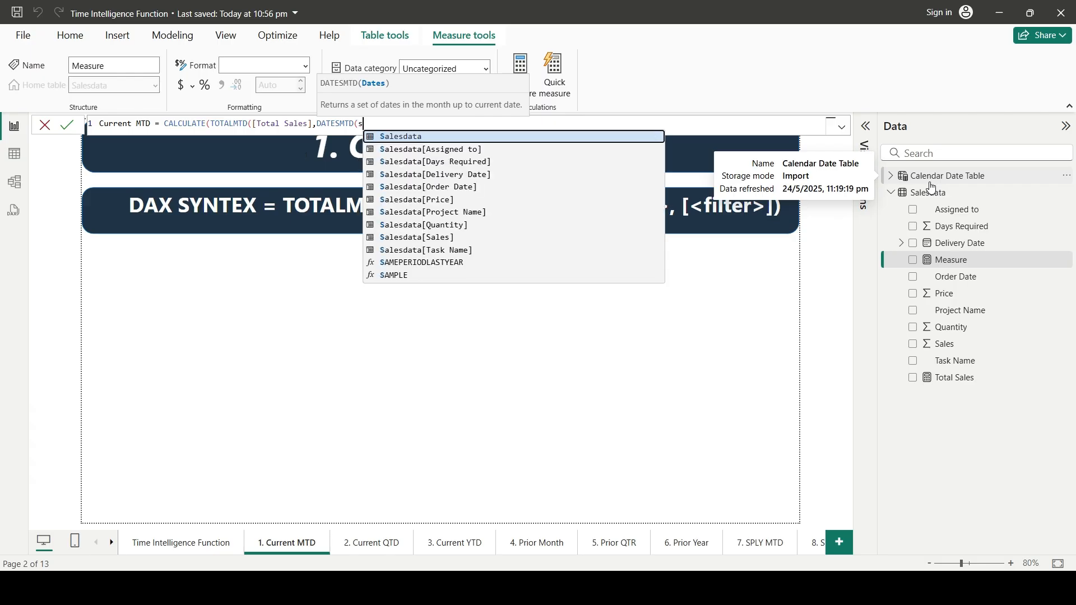
pyautogui.press('Up')
pyautogui.press('Up')
pyautogui.press('Up')
pyautogui.press('Up')
pyautogui.press('Tab')
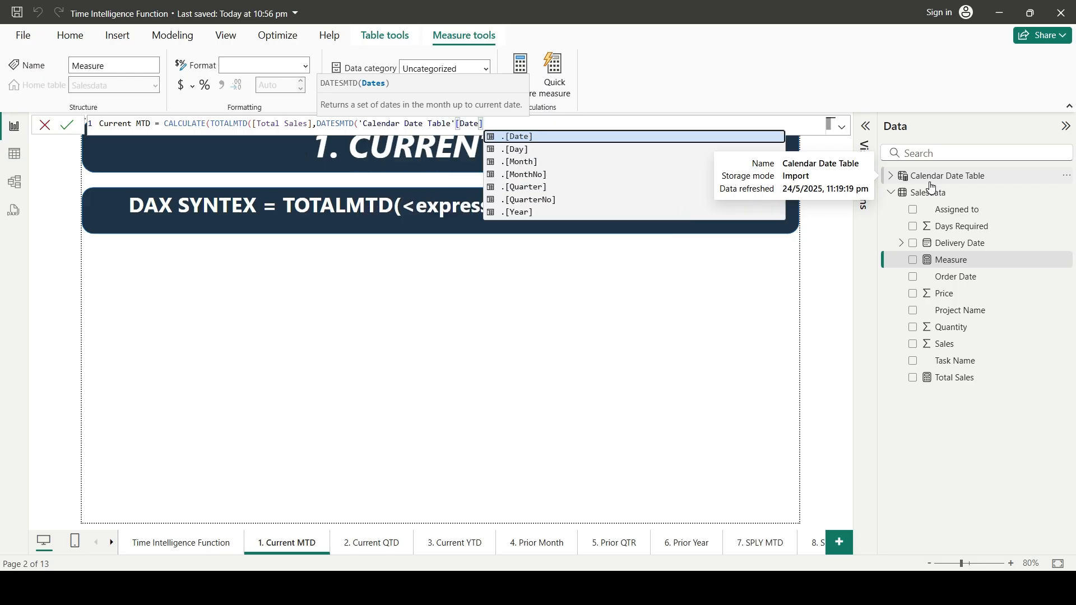
pyautogui.write(')))')
pyautogui.press('Return')
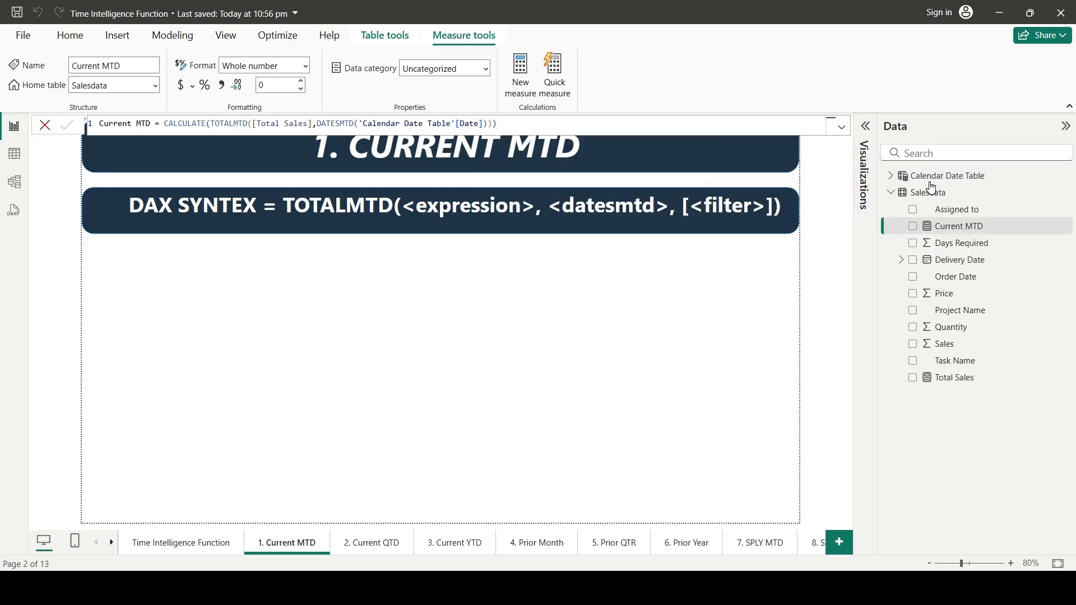
pyautogui.click(508, 124)
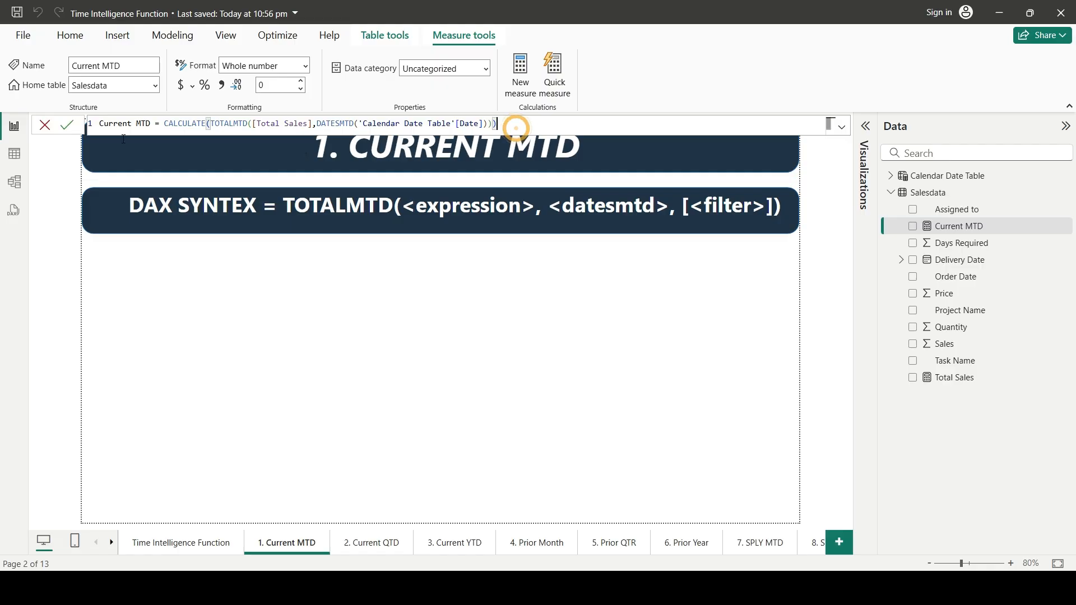
pyautogui.moveTo(65, 142); pyautogui.dragTo(67, 128)
pyautogui.click(240, 290)
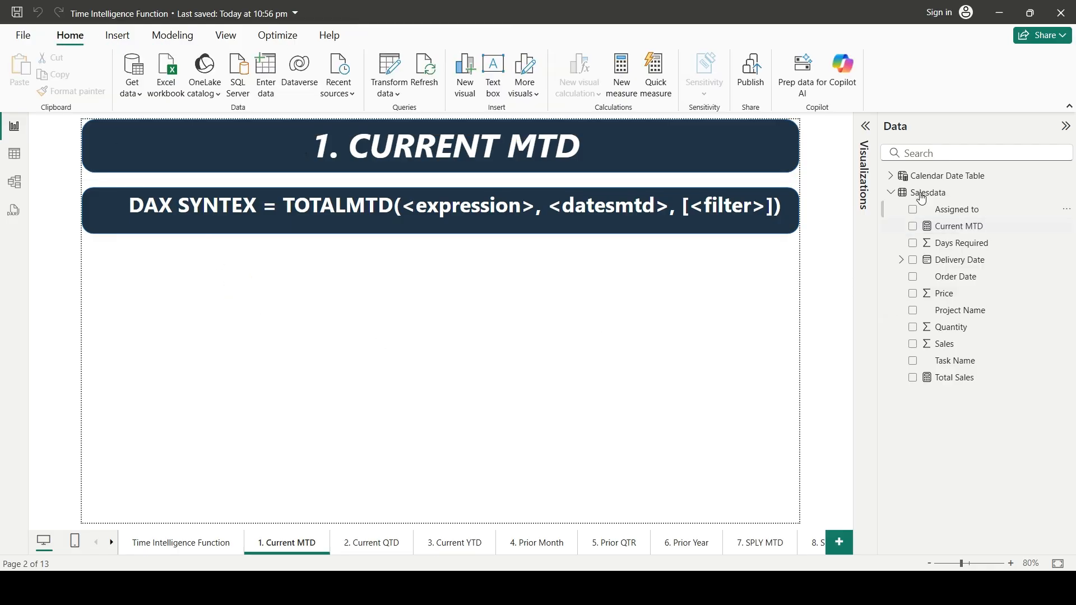
# Add a card visual to the 1. Current MTD page and populate it with the Current MTD measure
pyautogui.click(867, 134)
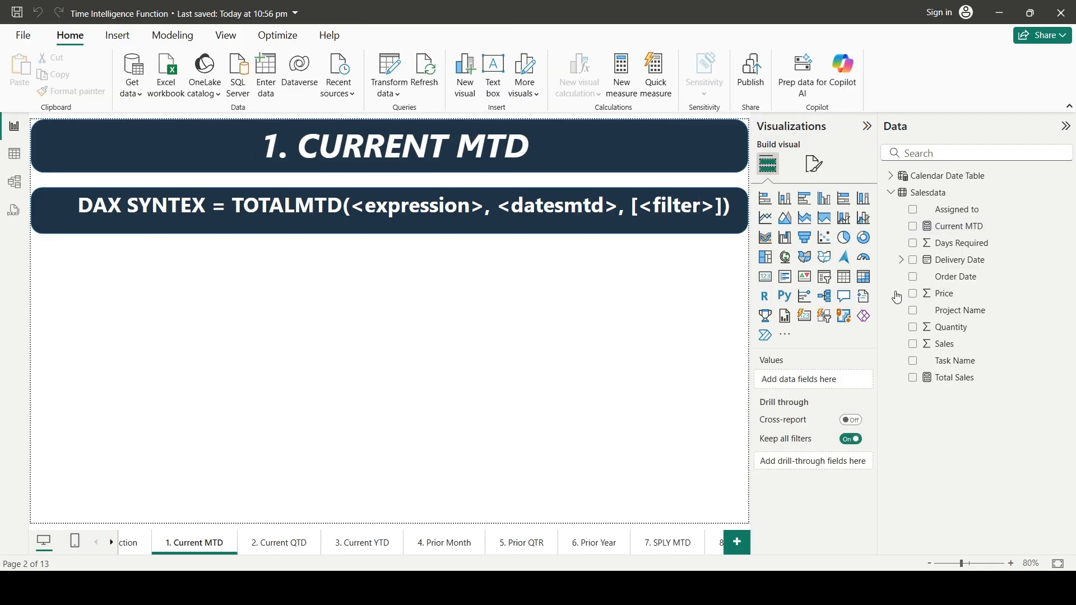
pyautogui.click(767, 282)
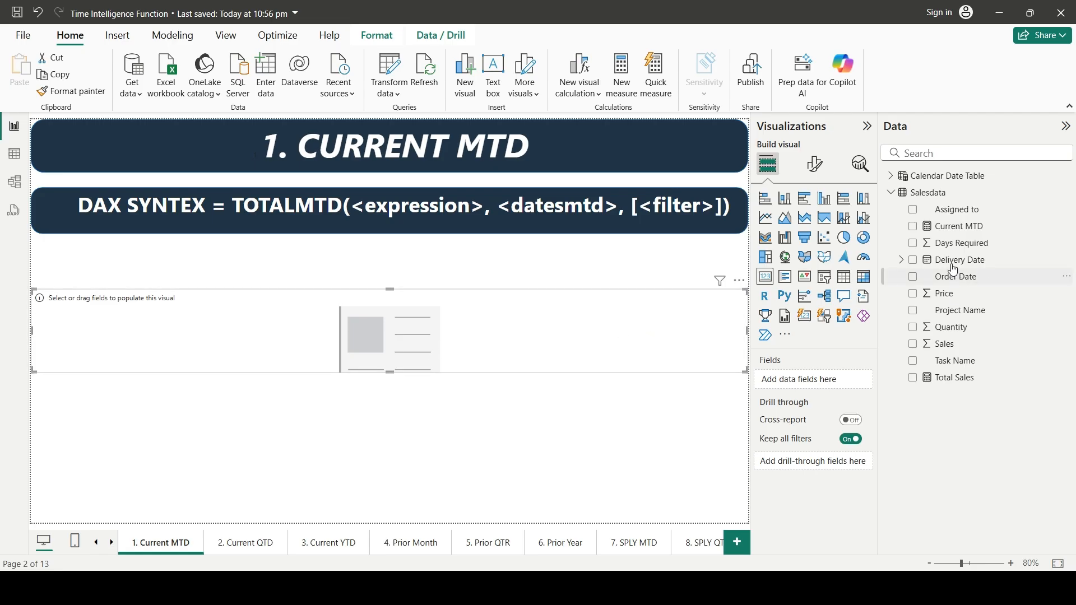
pyautogui.moveTo(953, 227); pyautogui.dragTo(635, 356)
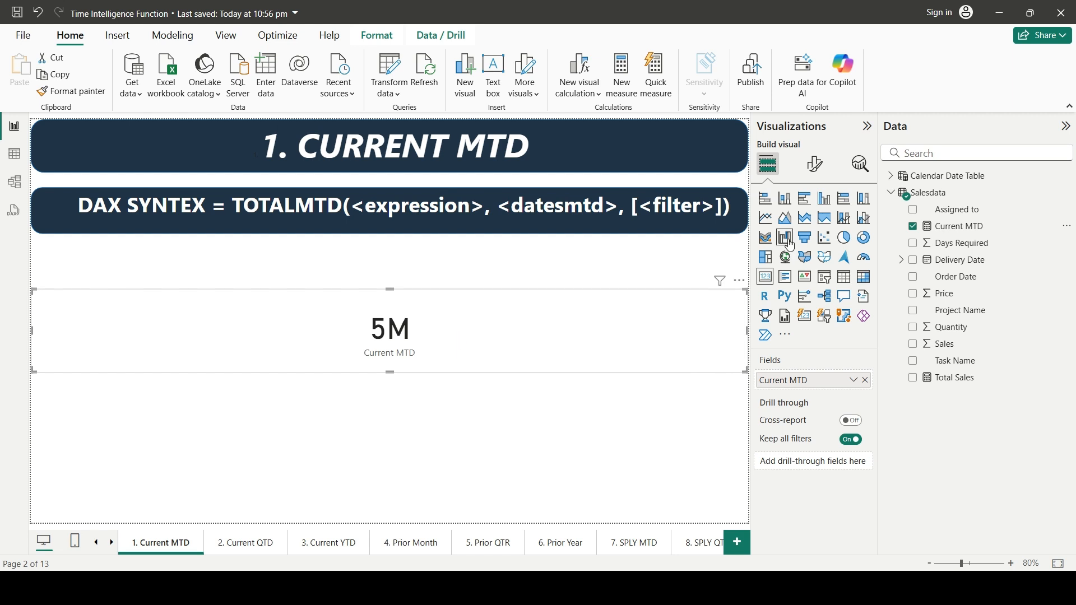
# Set the Current MTD card's display units to None and make the card slightly taller
pyautogui.click(816, 164)
pyautogui.click(772, 261)
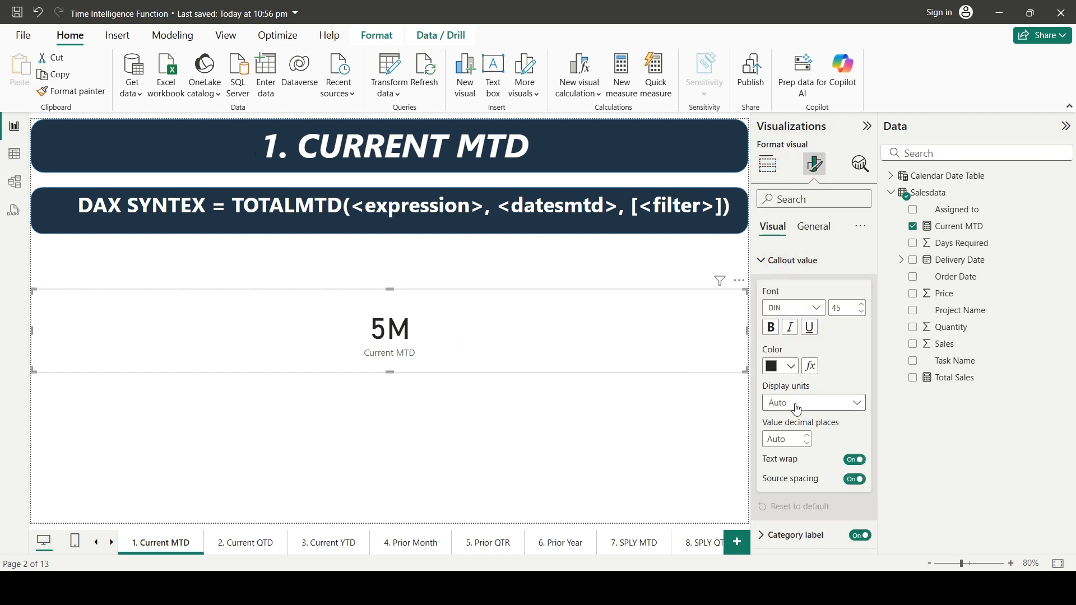
pyautogui.click(813, 403)
pyautogui.click(784, 434)
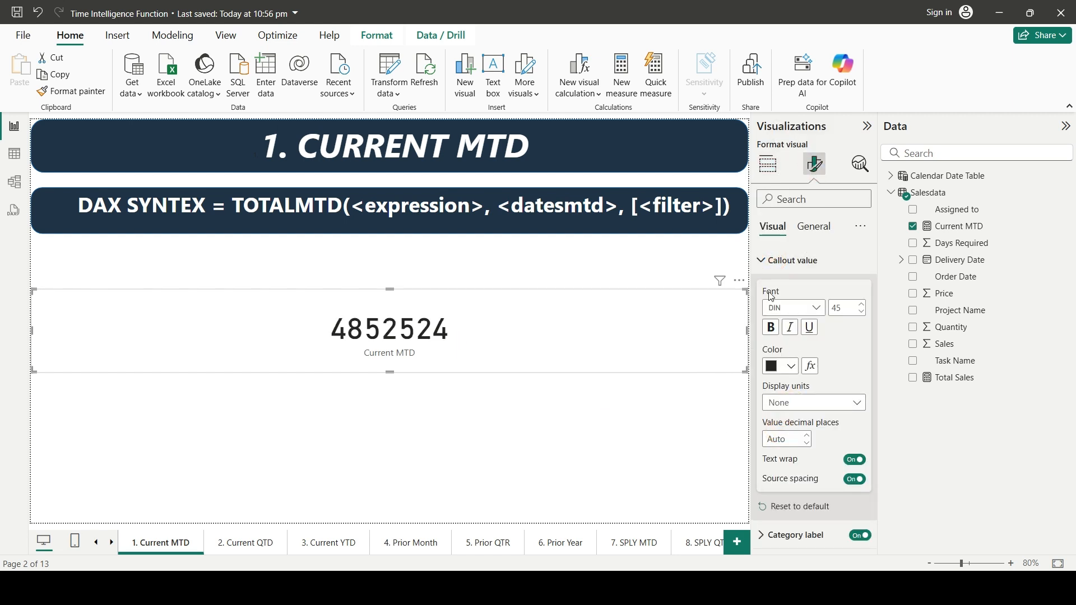
pyautogui.click(867, 126)
pyautogui.click(1067, 126)
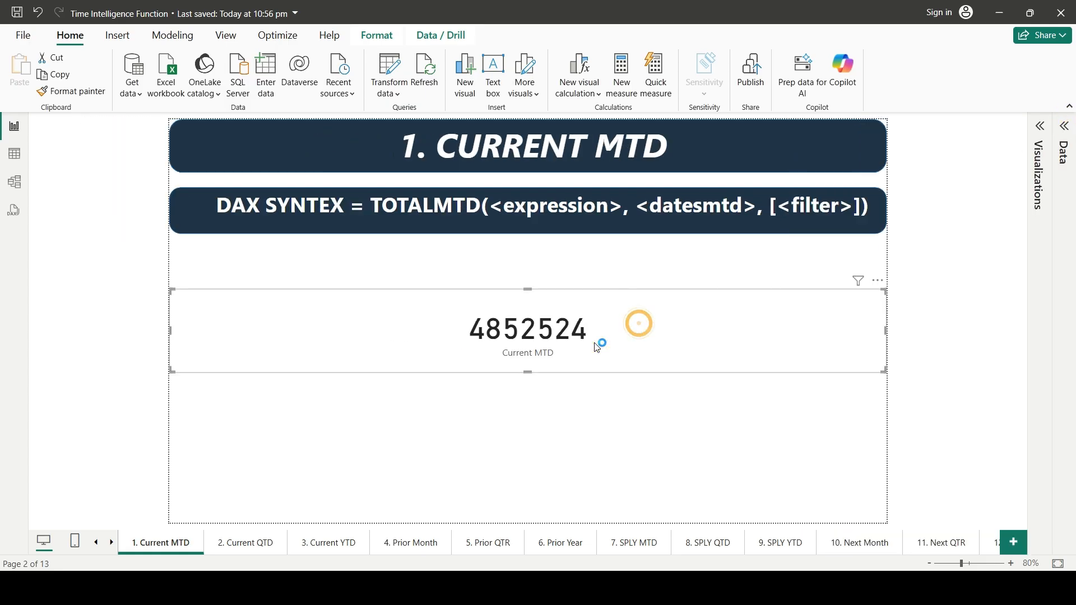
pyautogui.moveTo(528, 372); pyautogui.dragTo(529, 379)
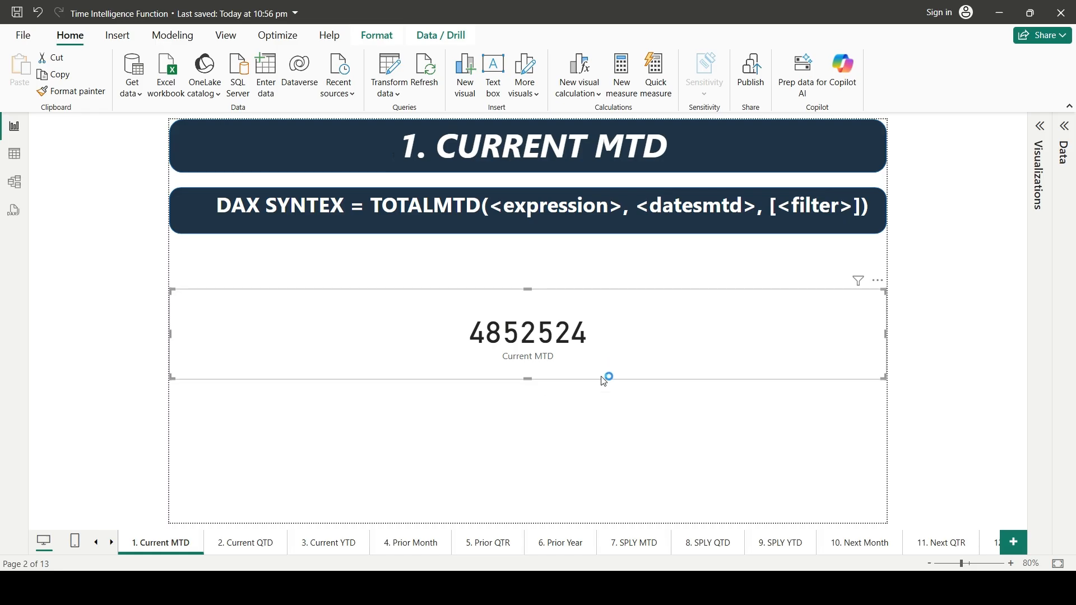
pyautogui.click(598, 425)
# Switch to the Excel sample data workbook and filter the Order Date column to May 2025 only
pyautogui.hotkey('alt', 'Tab')
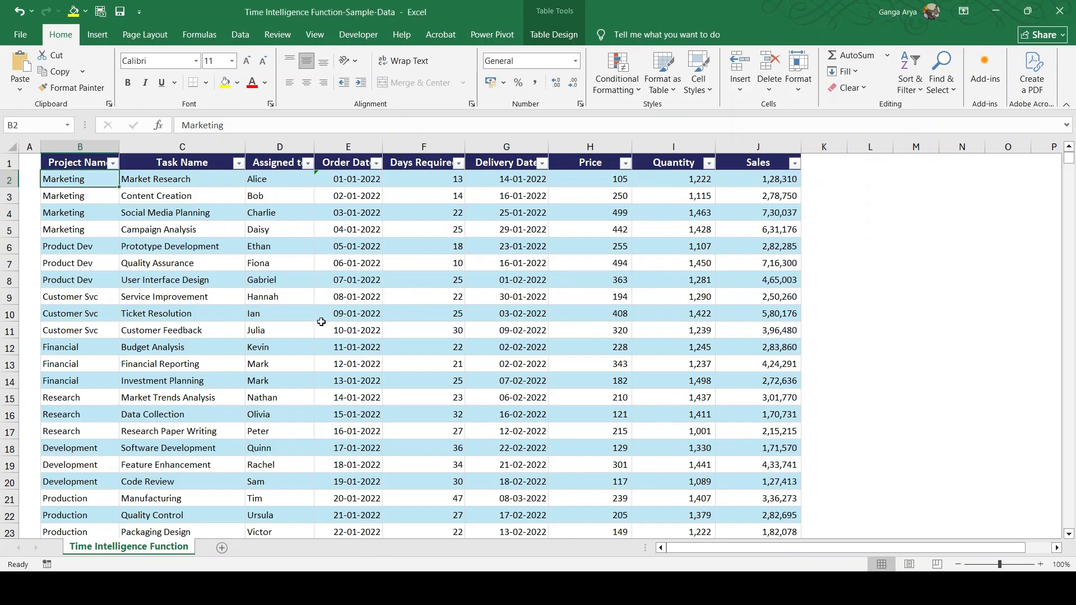
pyautogui.click(347, 248)
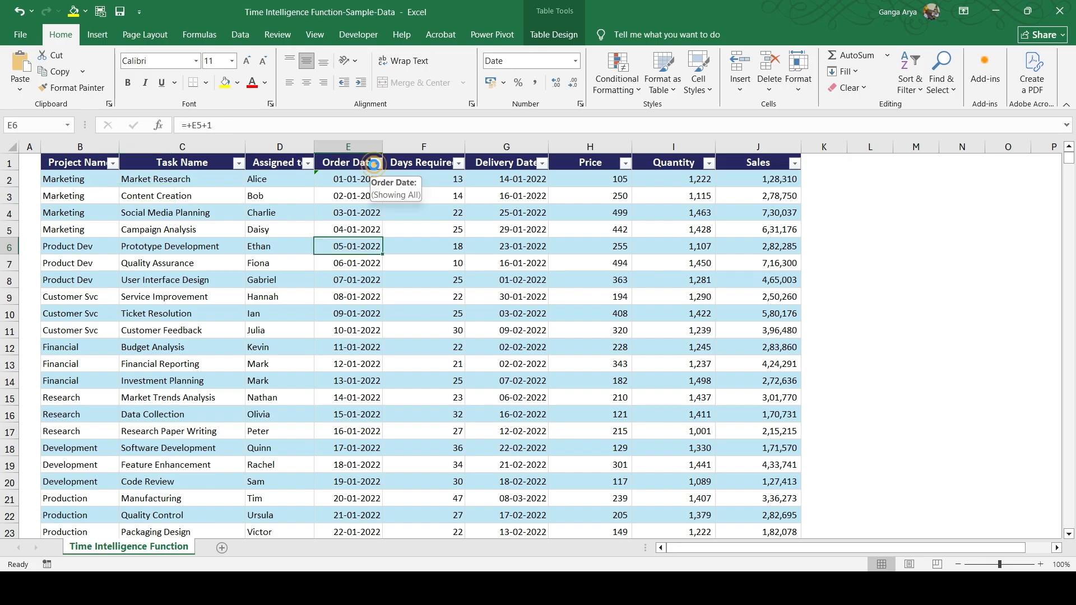
pyautogui.click(374, 163)
pyautogui.click(233, 323)
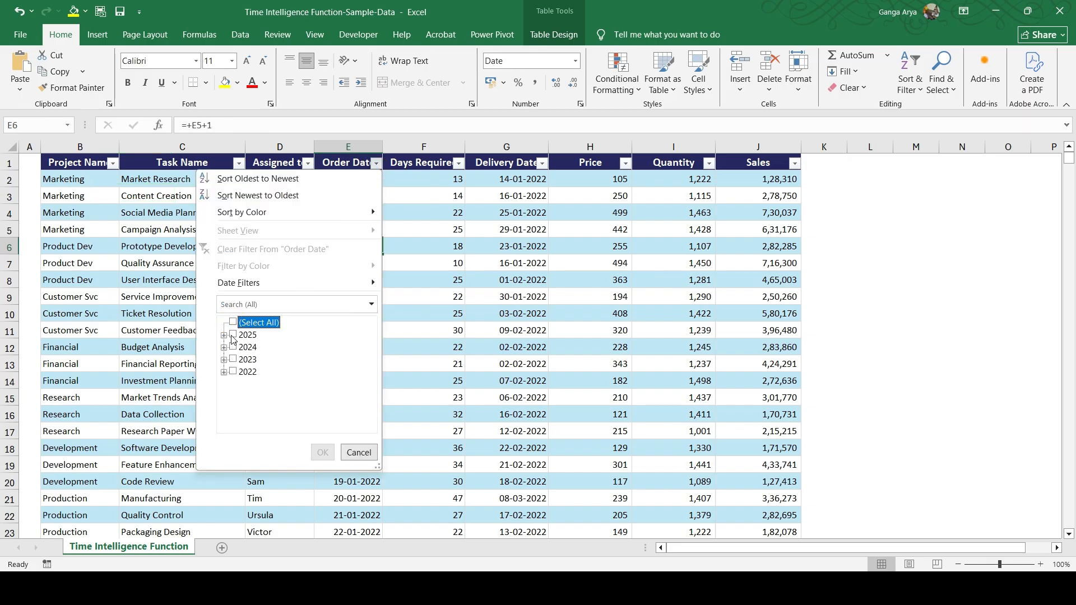
pyautogui.click(224, 337)
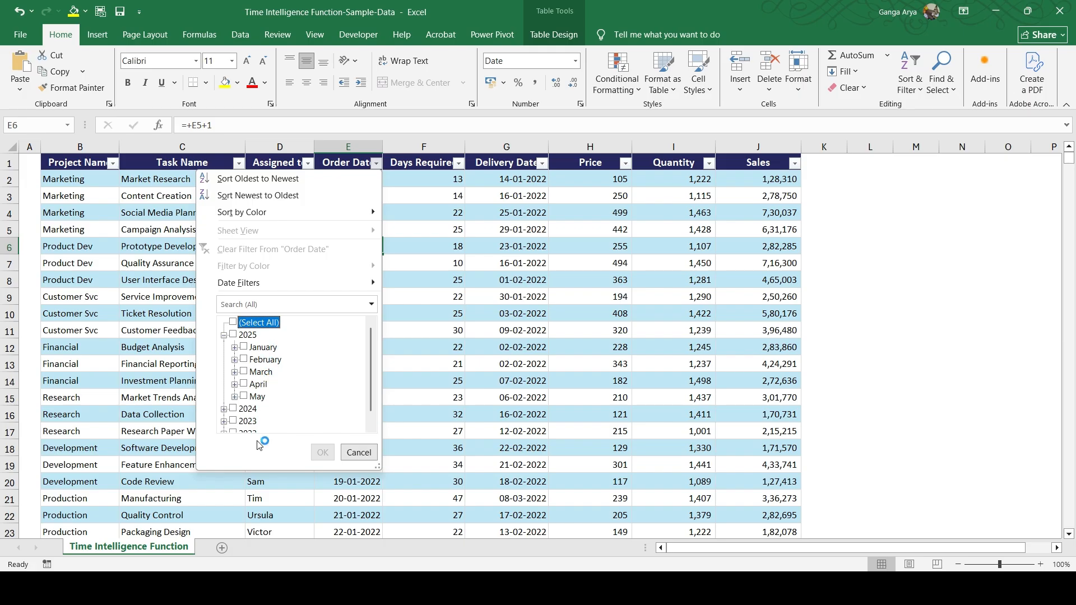
pyautogui.click(235, 397)
pyautogui.click(244, 323)
pyautogui.scroll(-4, 263, 364)
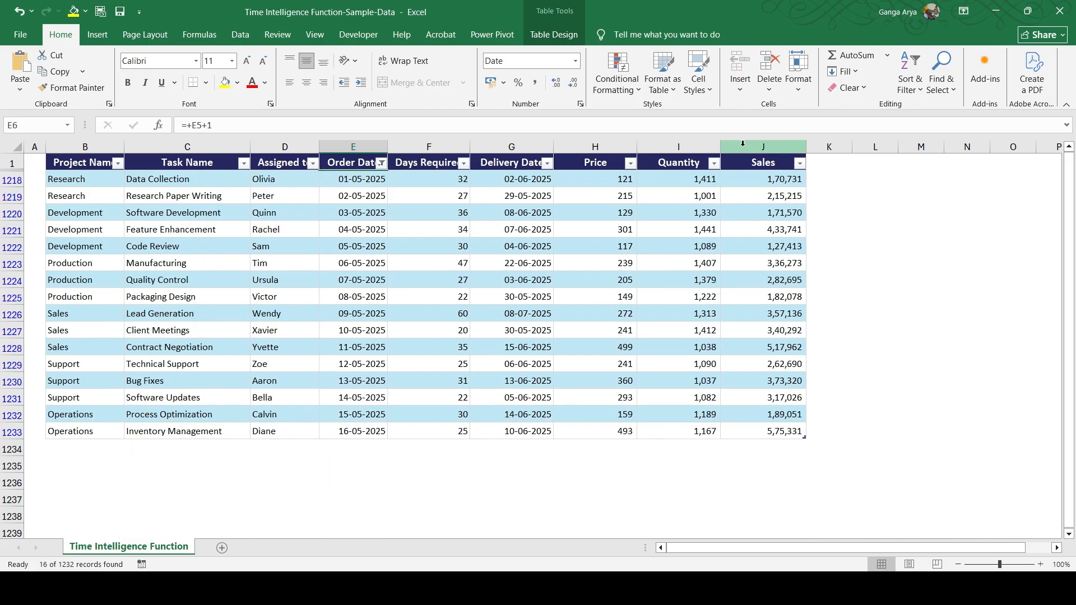
# Check the filtered Sales column's sum, and total the visible values in J1235 with =SUBTOTAL(9,J1218:J1233)
pyautogui.click(745, 148)
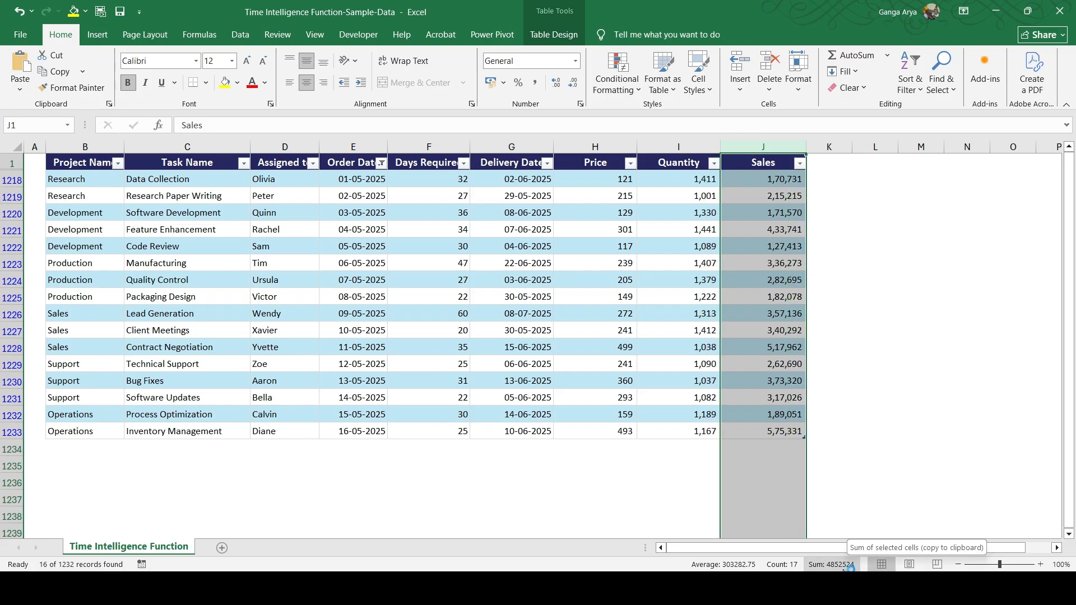
pyautogui.click(779, 461)
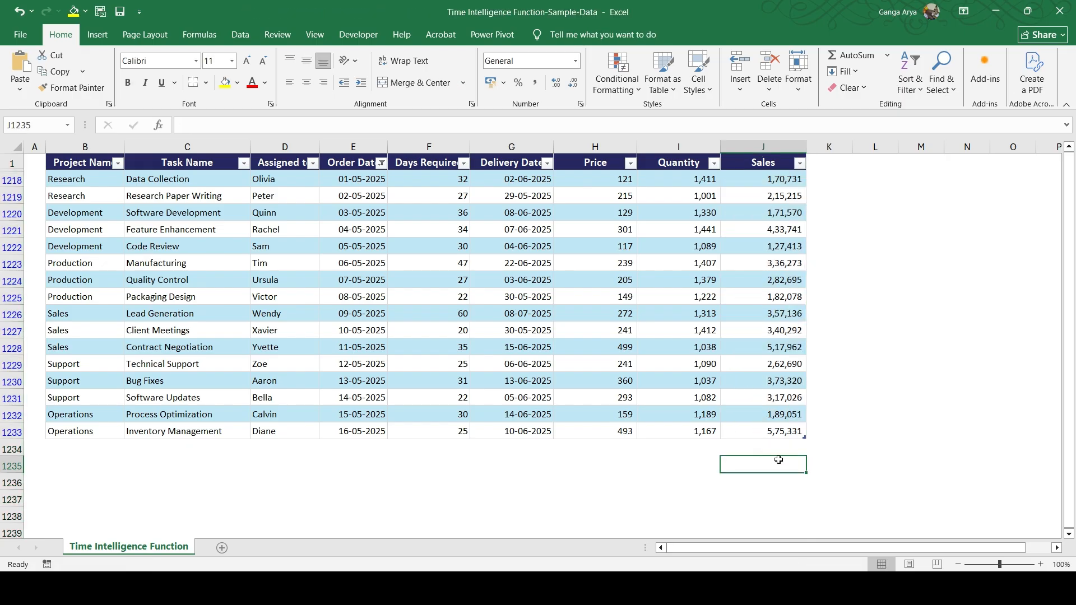
pyautogui.write('=')
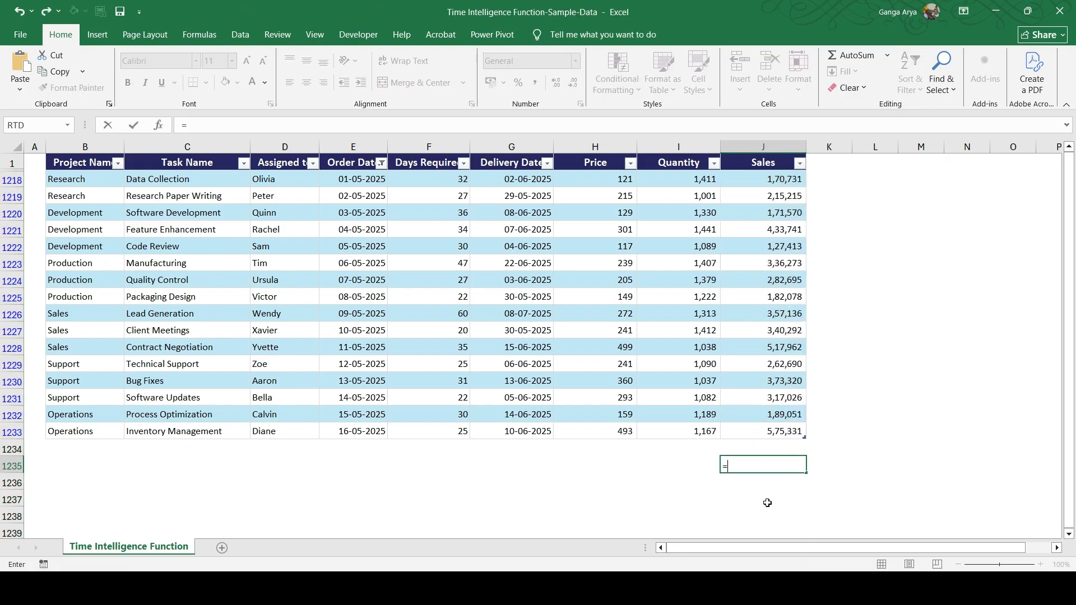
pyautogui.write('subt')
pyautogui.press('Tab')
pyautogui.write('9,')
pyautogui.moveTo(760, 171); pyautogui.dragTo(762, 428)
pyautogui.press('Return')
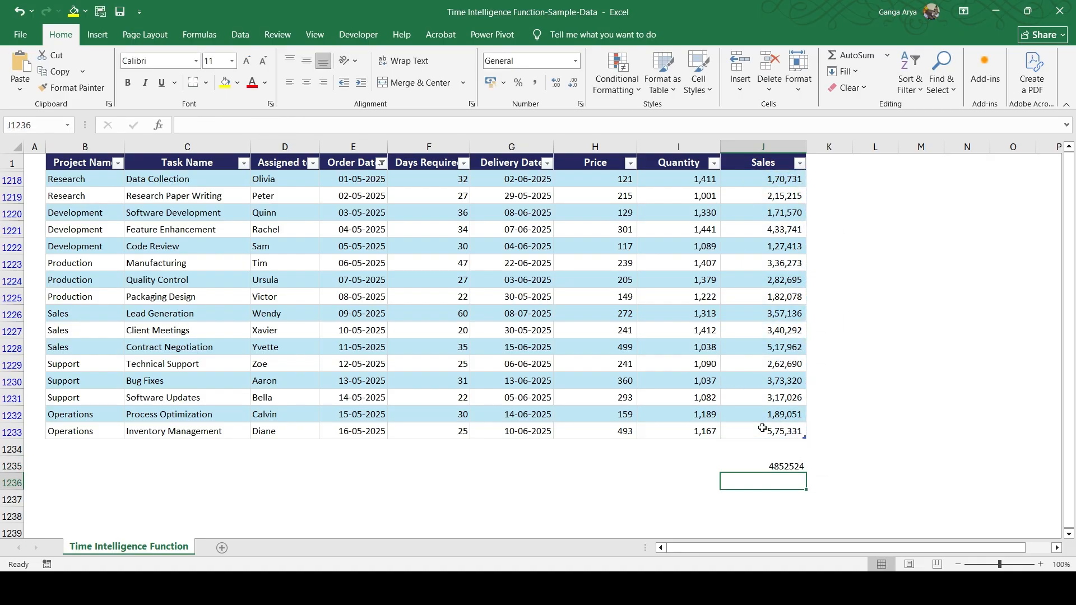
# Format the subtotal in J1235 with thousands separators and no decimal places
pyautogui.click(772, 466)
pyautogui.hotkey('ctrl', 'shift', '1')
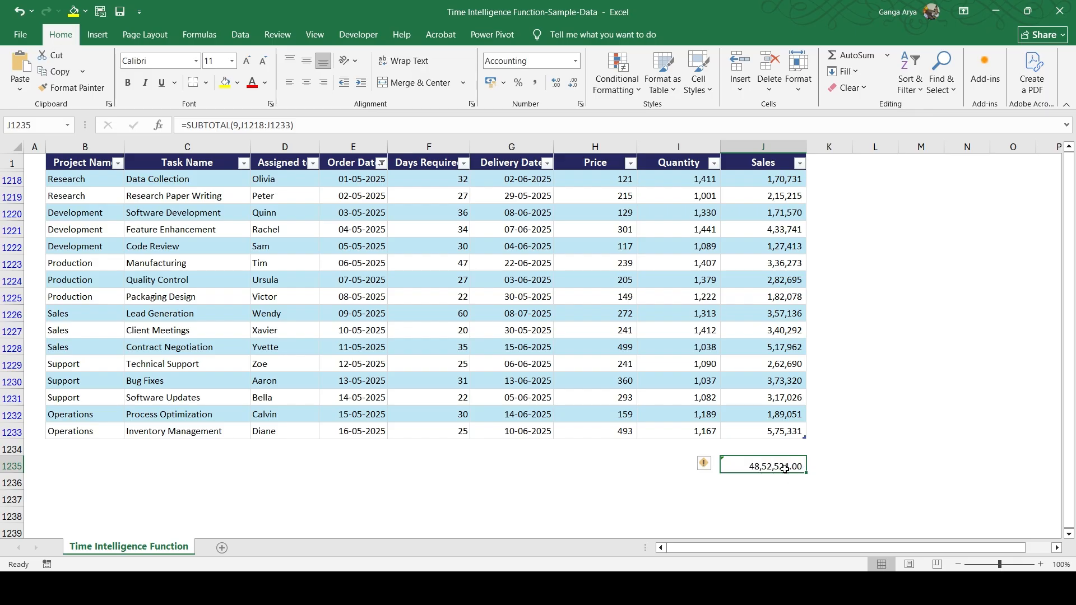
pyautogui.doubleClick(573, 82)
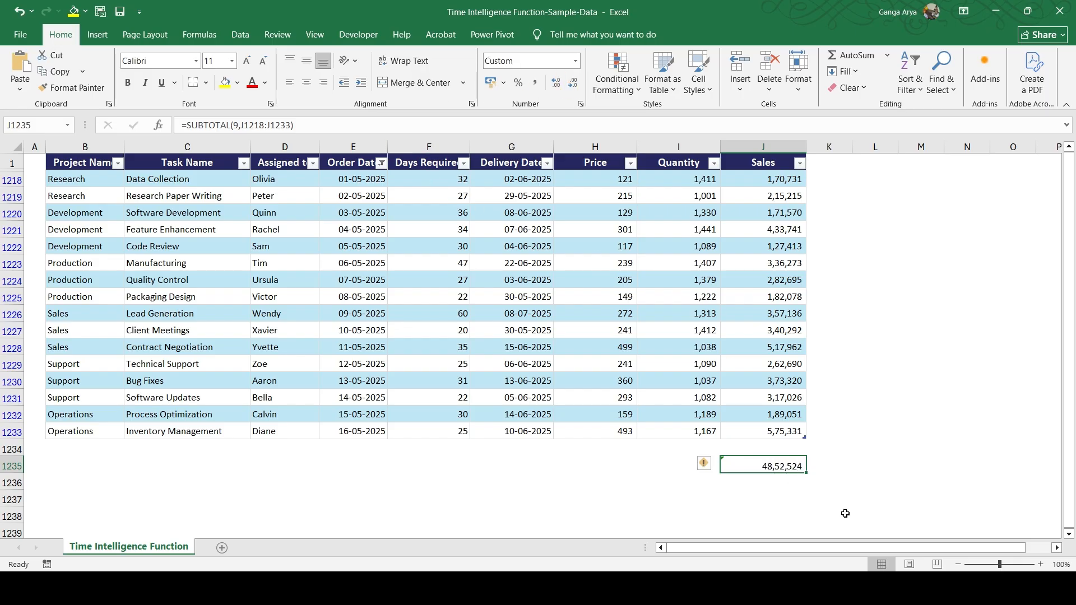
# Switch back to Power BI and place an empty slicer directly below the DAX syntax banner, at the page's left edge
pyautogui.moveTo(733, 589)
pyautogui.click(812, 521)
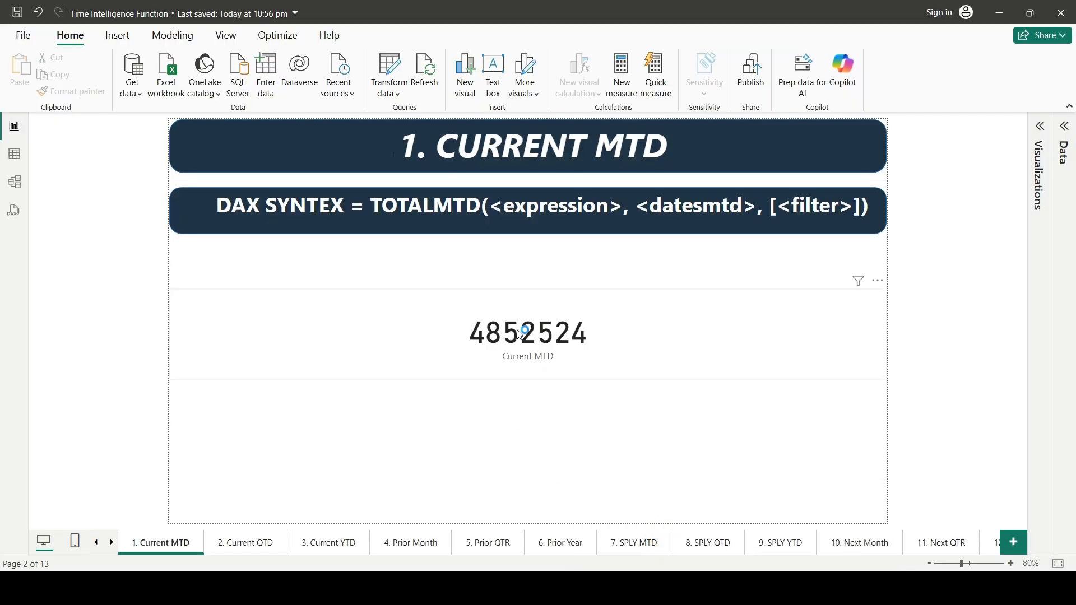
pyautogui.click(431, 268)
pyautogui.click(1038, 139)
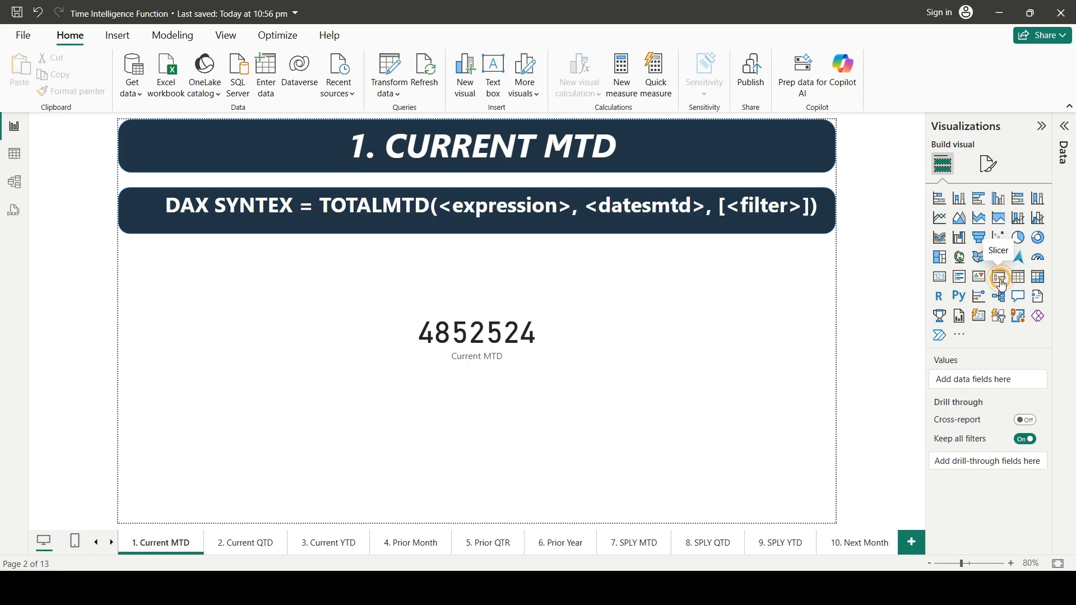
pyautogui.click(999, 278)
pyautogui.moveTo(834, 447); pyautogui.dragTo(233, 287)
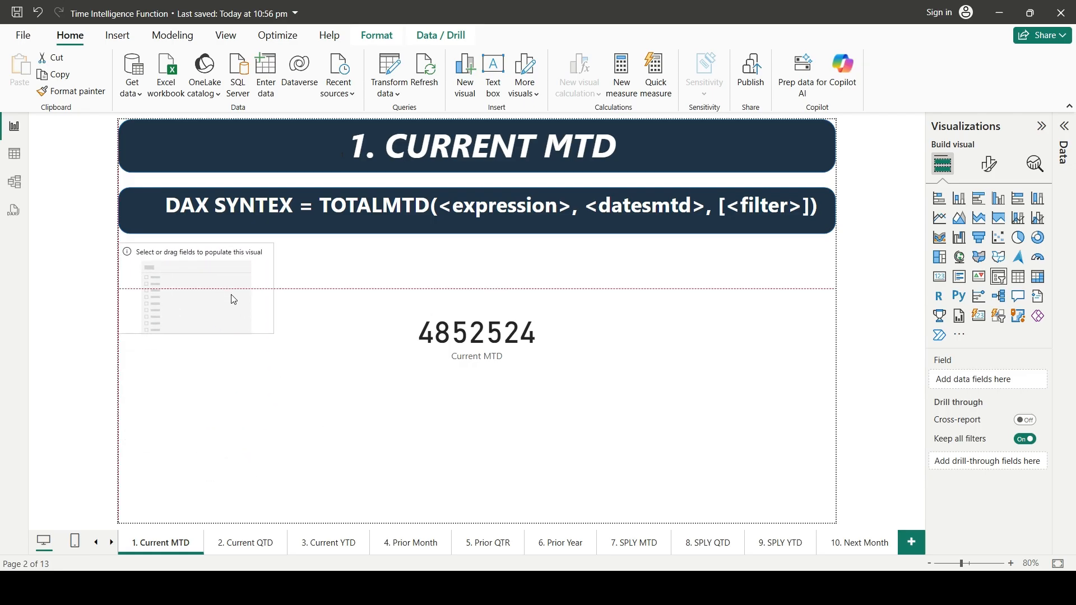
# Examine the Calendar Date Table's Date Hierarchy fields and its columns in the table data
pyautogui.click(1066, 137)
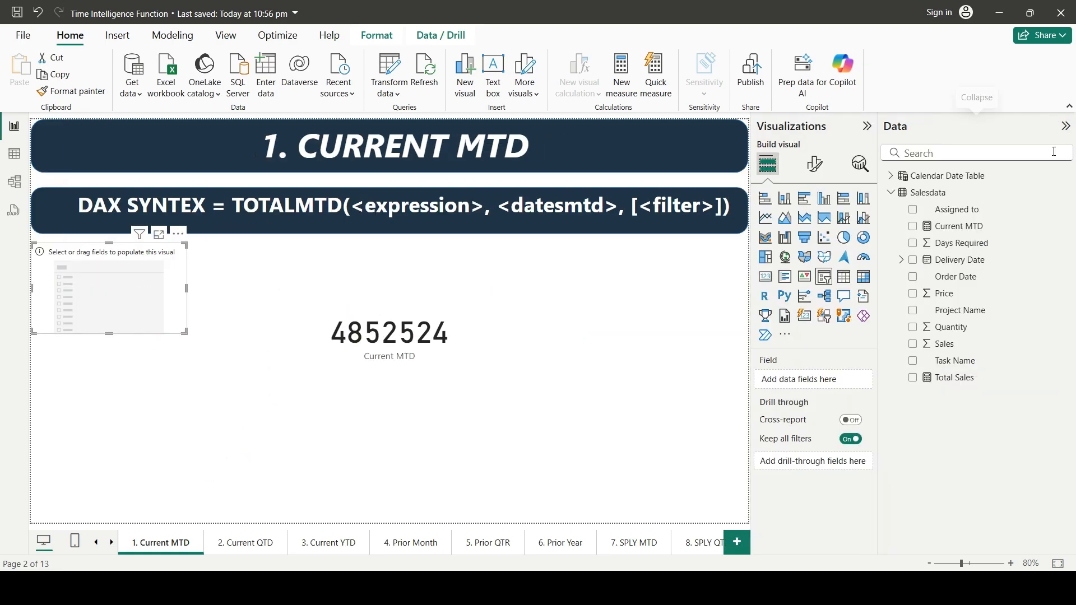
pyautogui.click(892, 192)
pyautogui.click(891, 176)
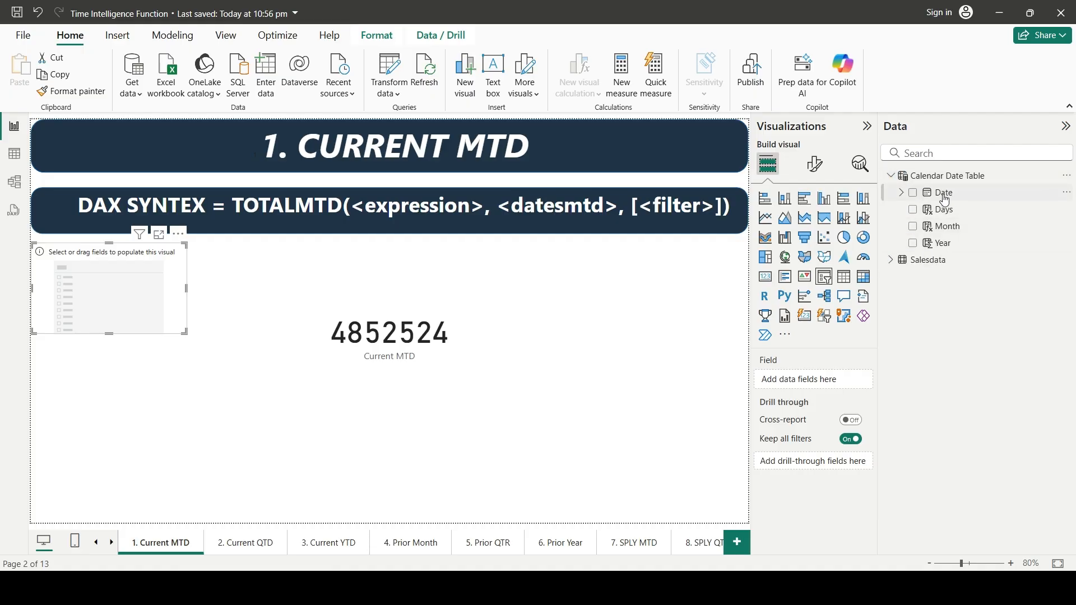
pyautogui.click(902, 193)
pyautogui.click(912, 209)
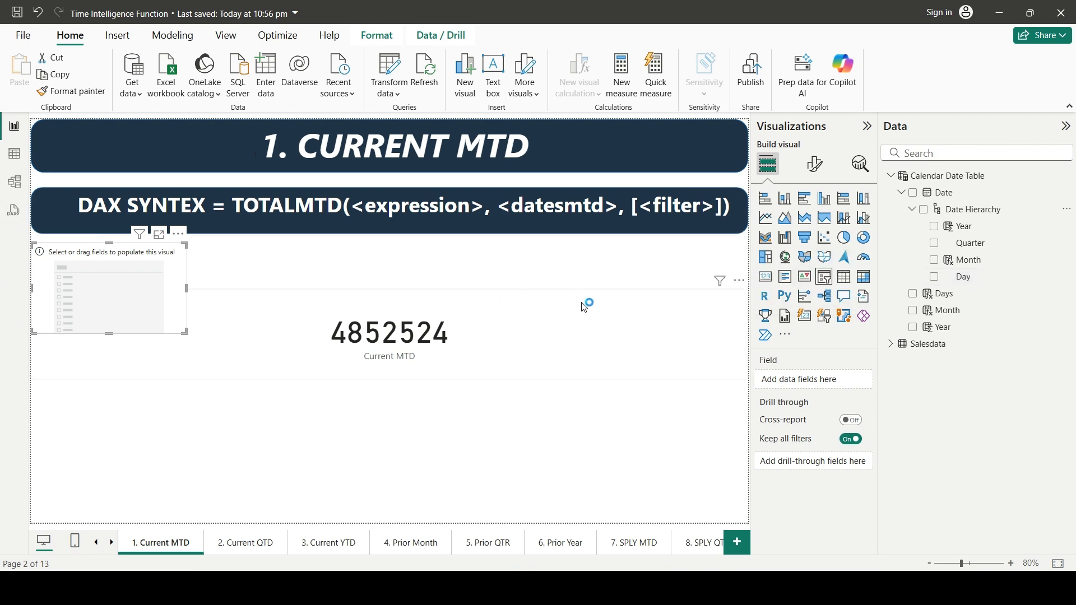
pyautogui.click(15, 154)
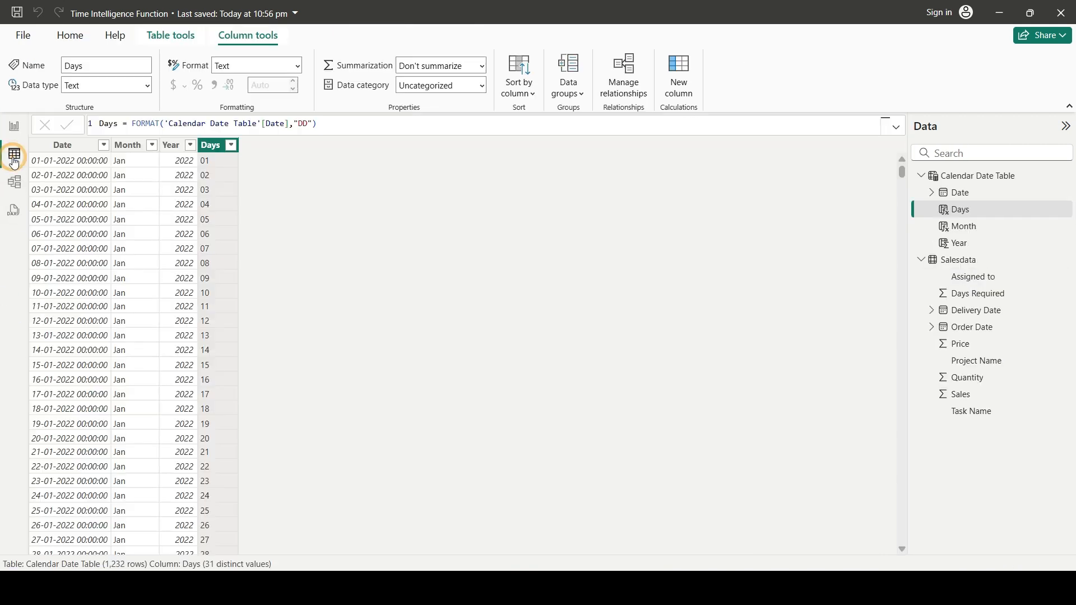
pyautogui.click(979, 293)
pyautogui.click(975, 175)
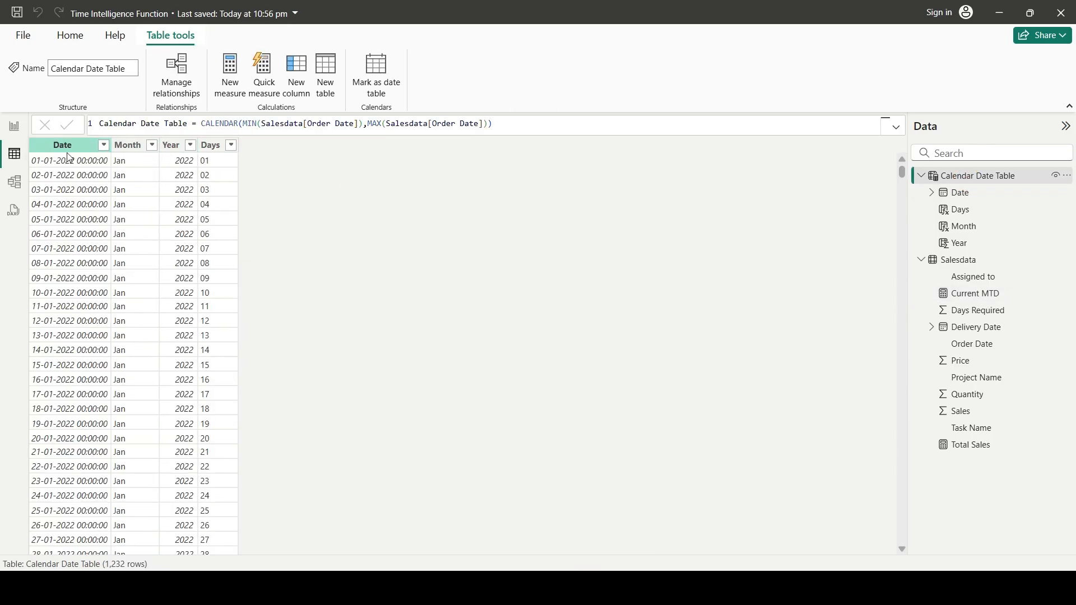
pyautogui.click(15, 126)
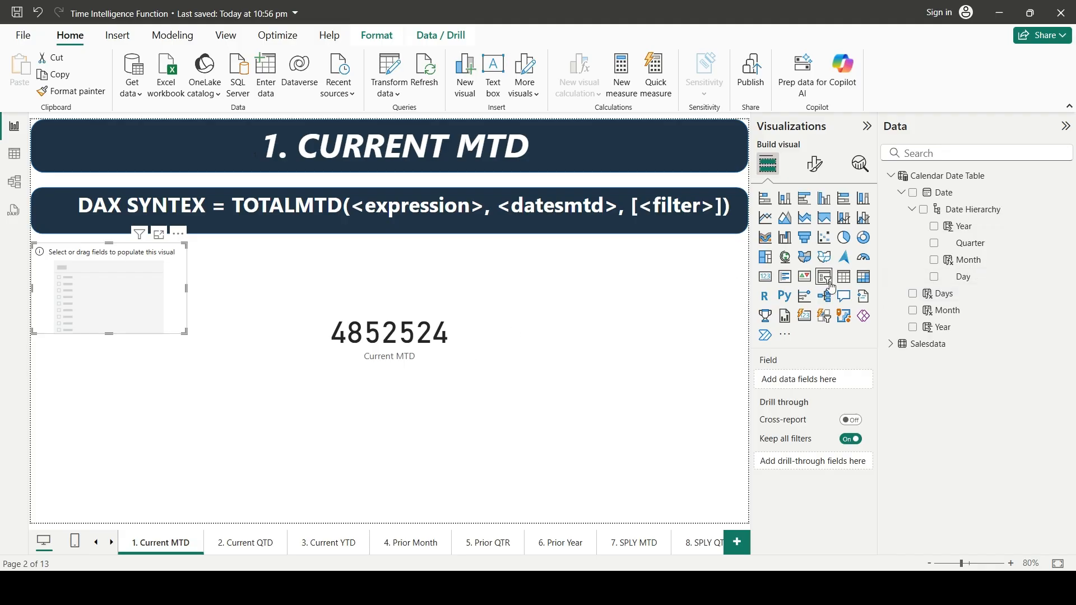
# Populate the slicer with Year from the Calendar Date Table's Date Hierarchy and set its style to Dropdown
pyautogui.moveTo(948, 226); pyautogui.dragTo(132, 273)
pyautogui.click(816, 163)
pyautogui.click(765, 261)
pyautogui.click(789, 331)
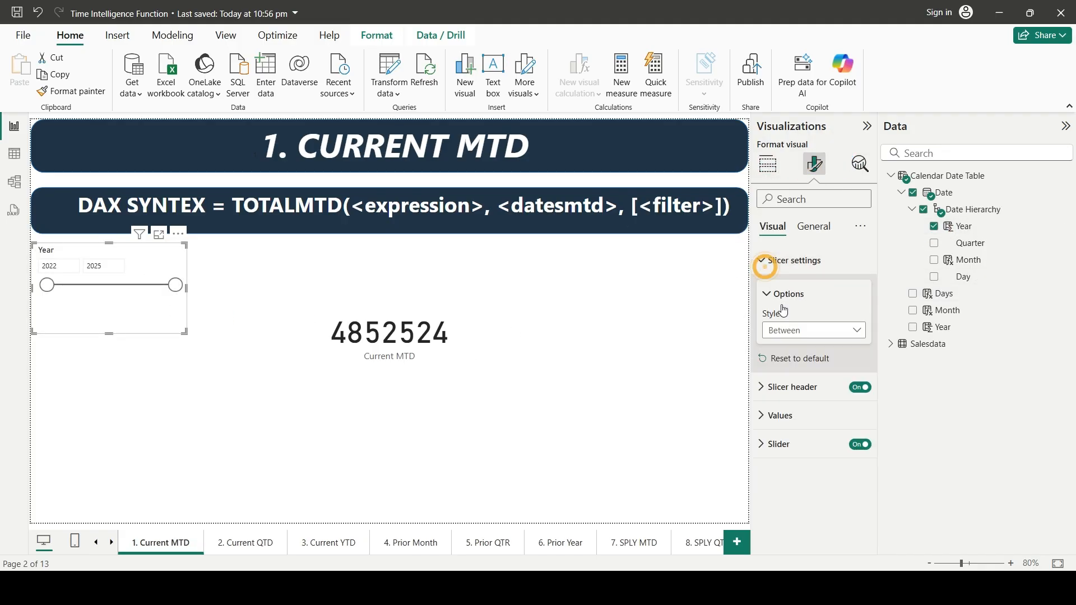
pyautogui.click(785, 378)
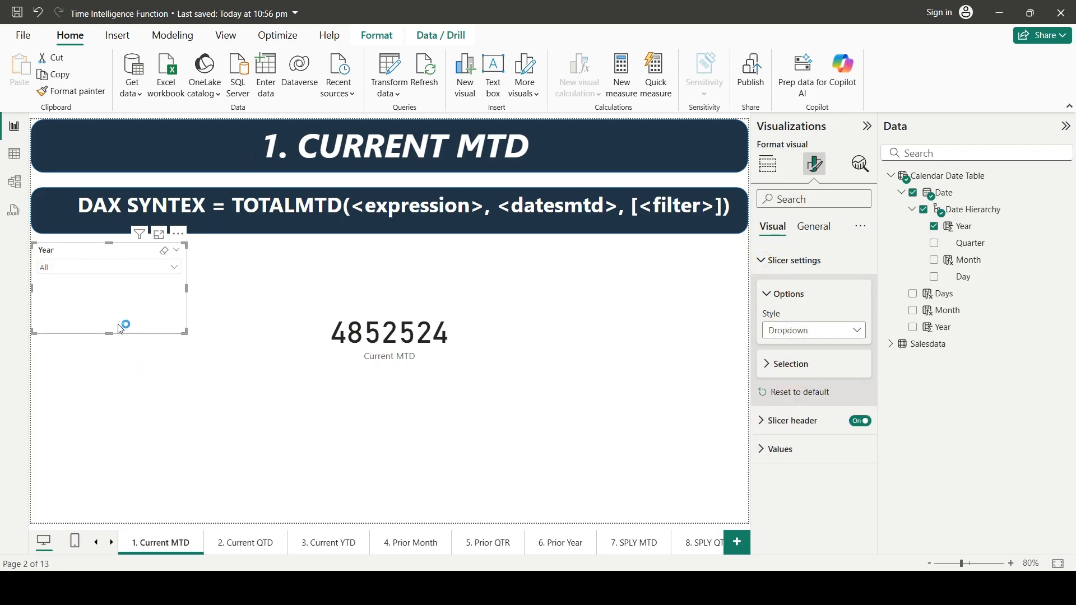
# Move the Current MTD card lower on the page and shorten the Year slicer to fit above it
pyautogui.moveTo(108, 336); pyautogui.dragTo(150, 387)
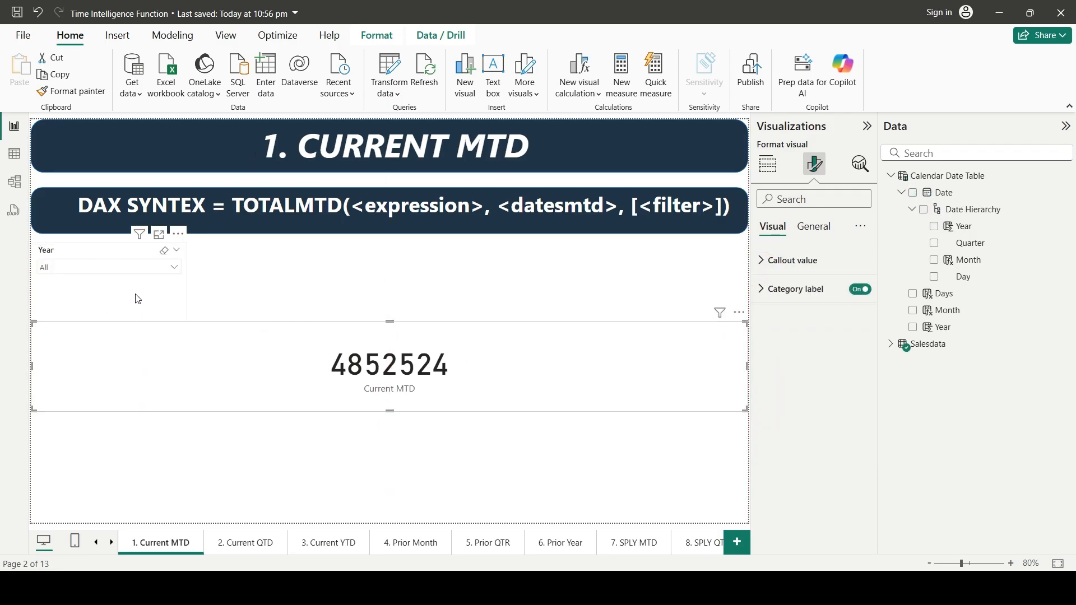
pyautogui.click(138, 287)
pyautogui.moveTo(108, 333); pyautogui.dragTo(119, 294)
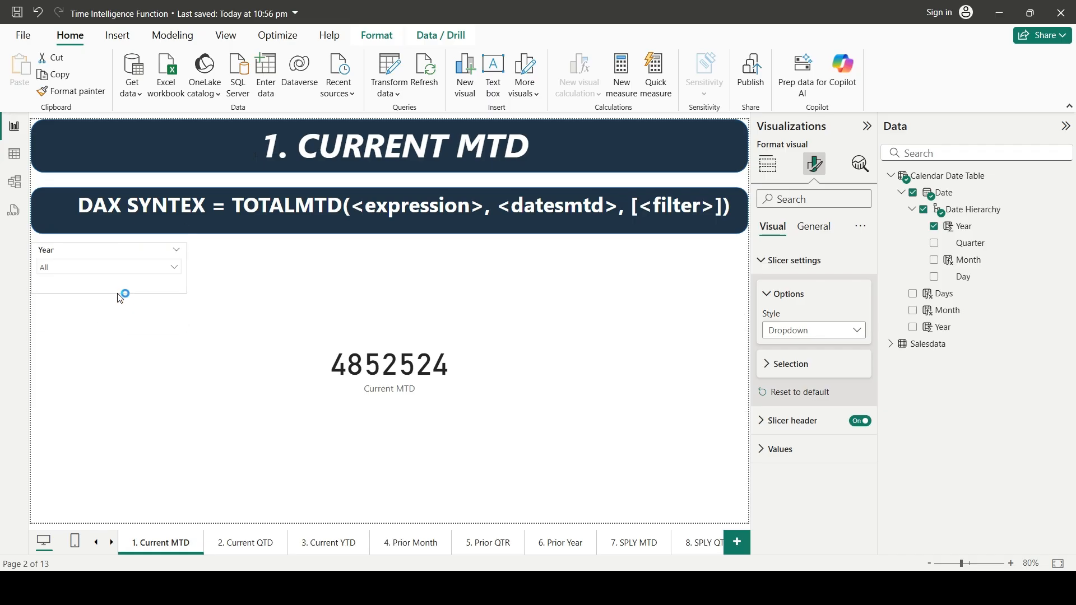
# Duplicate the Year slicer and place the copy beside the original, to its right
pyautogui.hotkey('ctrl', 'c')
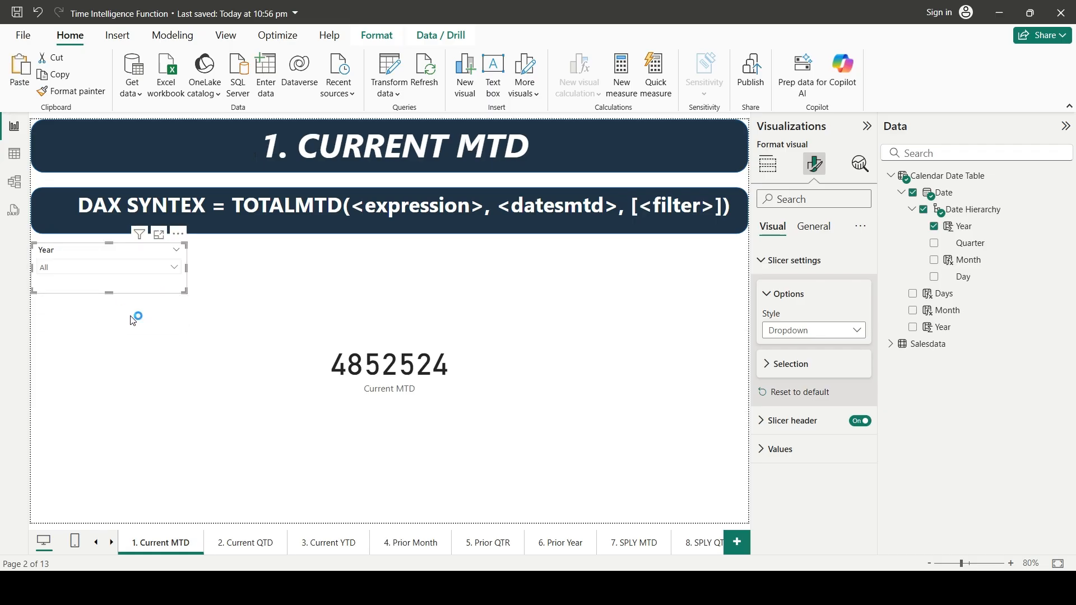
pyautogui.hotkey('ctrl', 'v')
pyautogui.moveTo(101, 254); pyautogui.dragTo(290, 251)
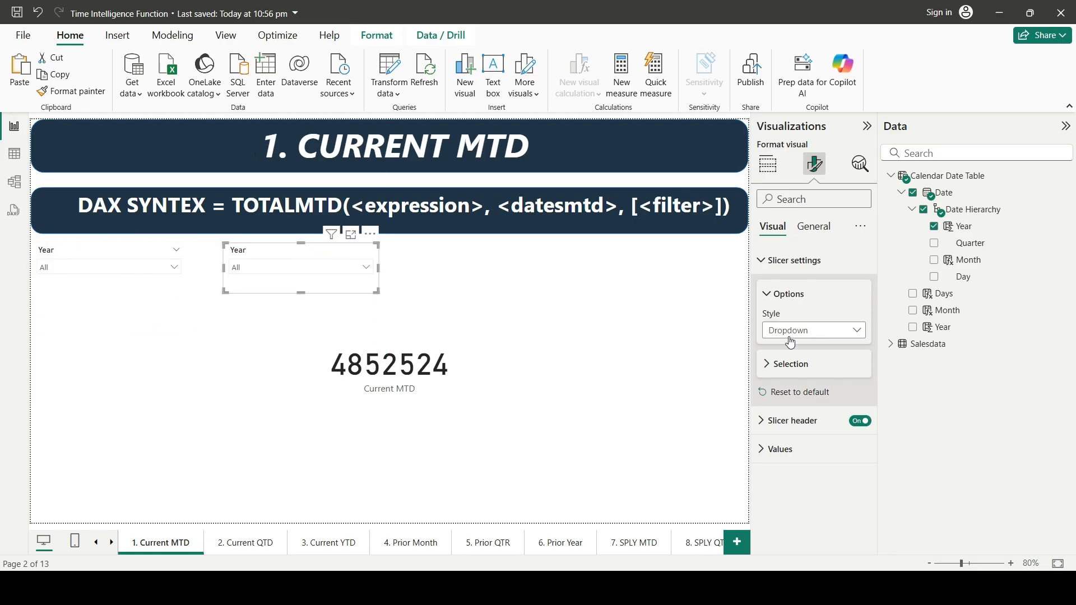
# Change the copied slicer's field to the Calendar Date Table's Month column and the original slicer's field to its Year column
pyautogui.click(769, 177)
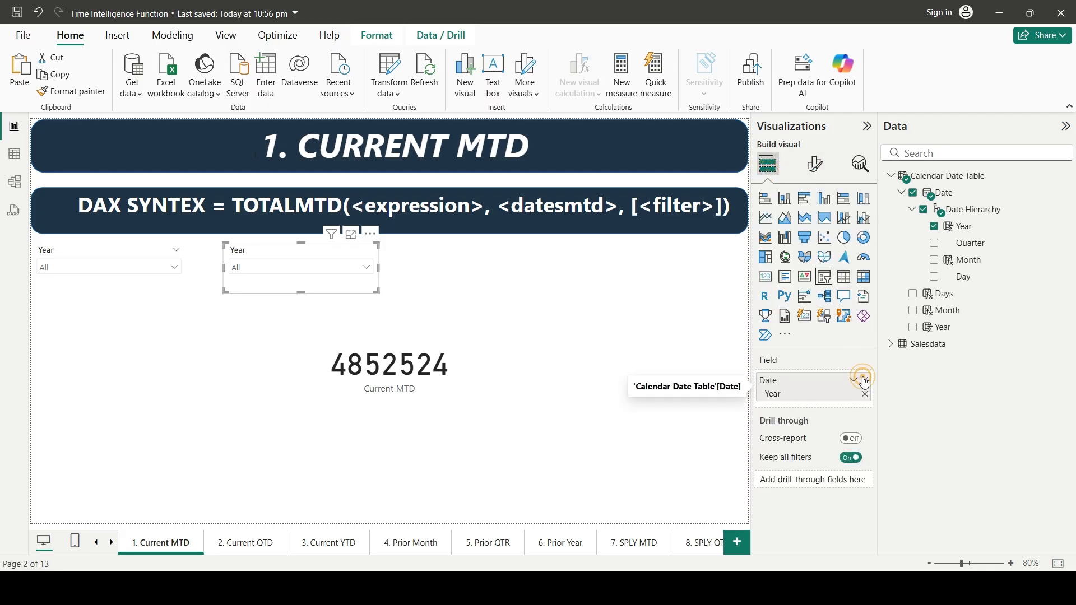
pyautogui.click(865, 378)
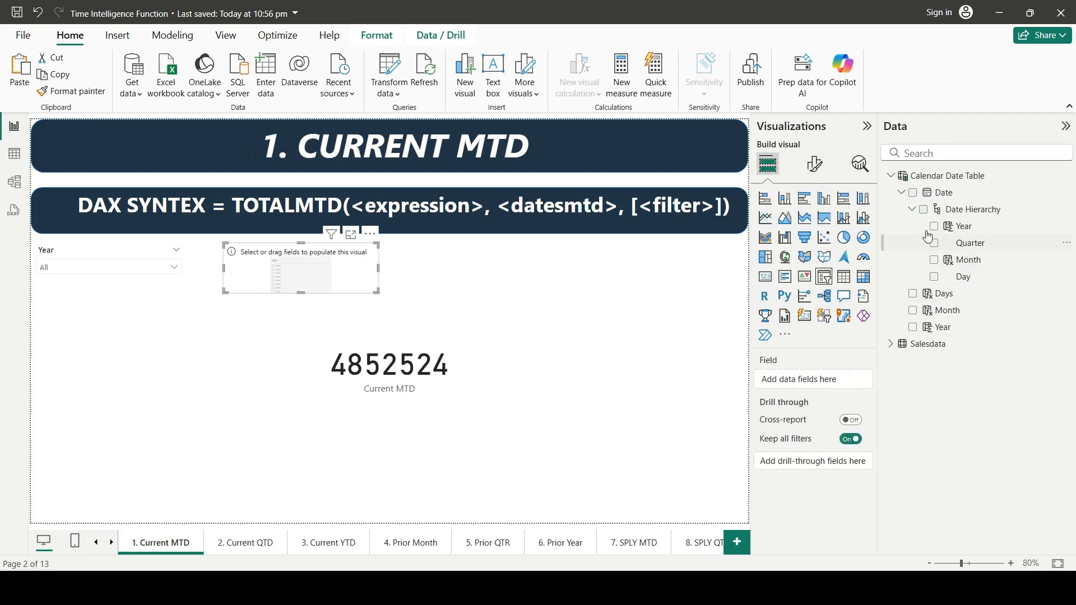
pyautogui.click(901, 193)
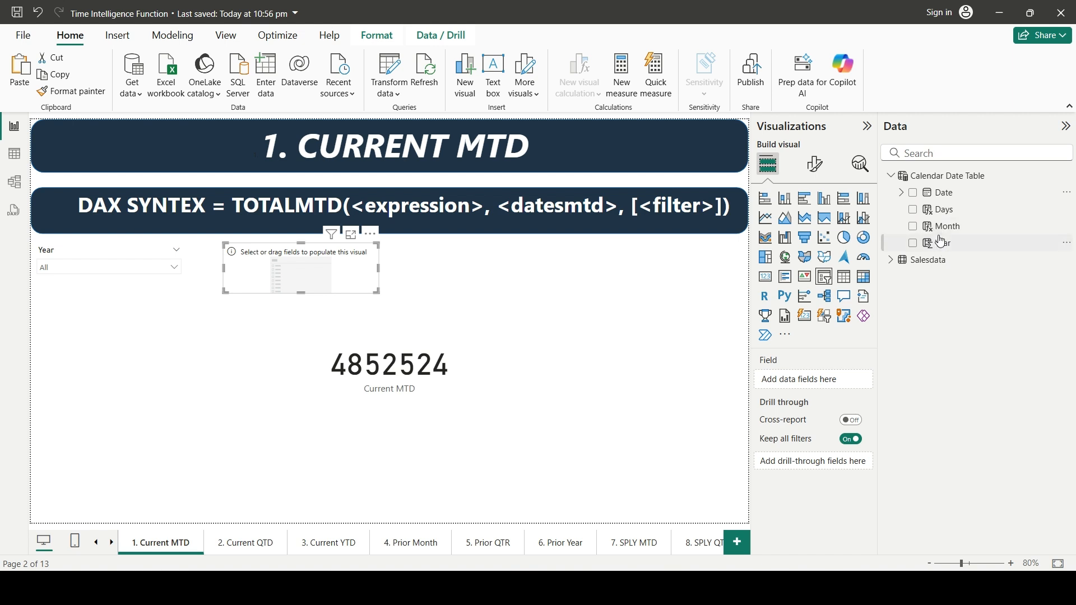
pyautogui.moveTo(944, 227); pyautogui.dragTo(821, 382)
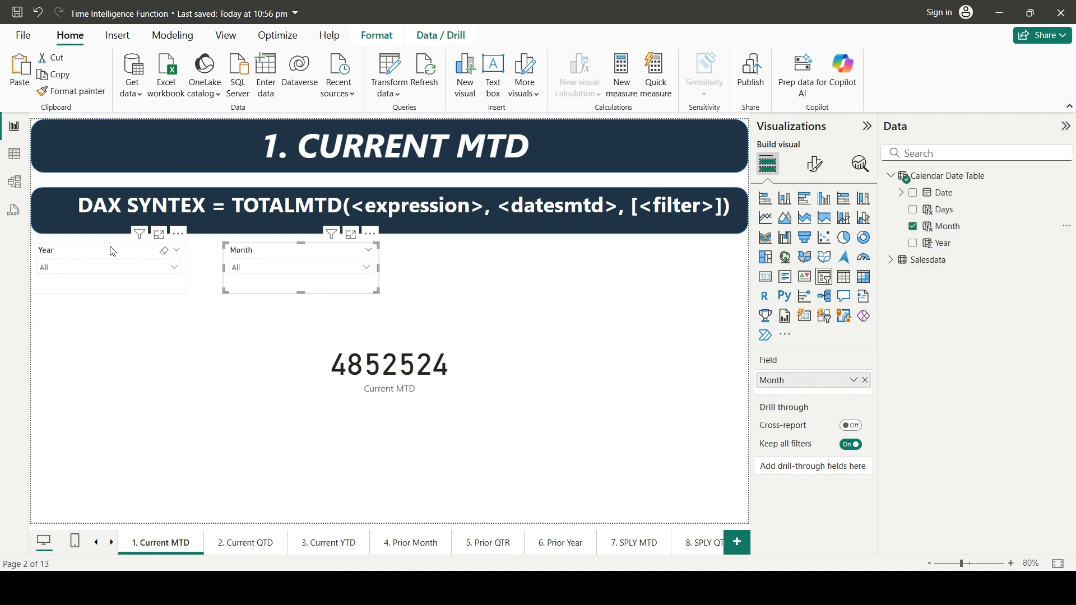
pyautogui.click(865, 381)
pyautogui.moveTo(928, 254); pyautogui.dragTo(817, 380)
# Duplicate the Month slicer and place the copy to its right as the third slicer in the row
pyautogui.click(348, 283)
pyautogui.hotkey('ctrl', 'v')
pyautogui.moveTo(287, 256); pyautogui.dragTo(494, 252)
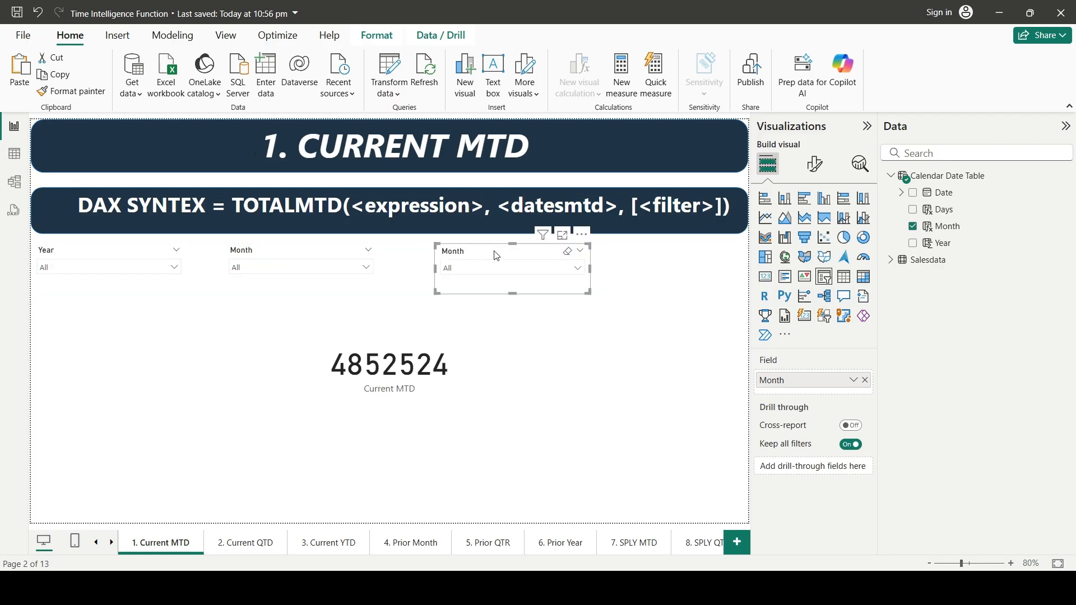
# Change the third slicer's field to the Calendar Date Table's Days column
pyautogui.click(866, 381)
pyautogui.moveTo(942, 209); pyautogui.dragTo(802, 387)
# Filter the page to 2025 in the Year slicer and May in the Month slicer
pyautogui.click(71, 274)
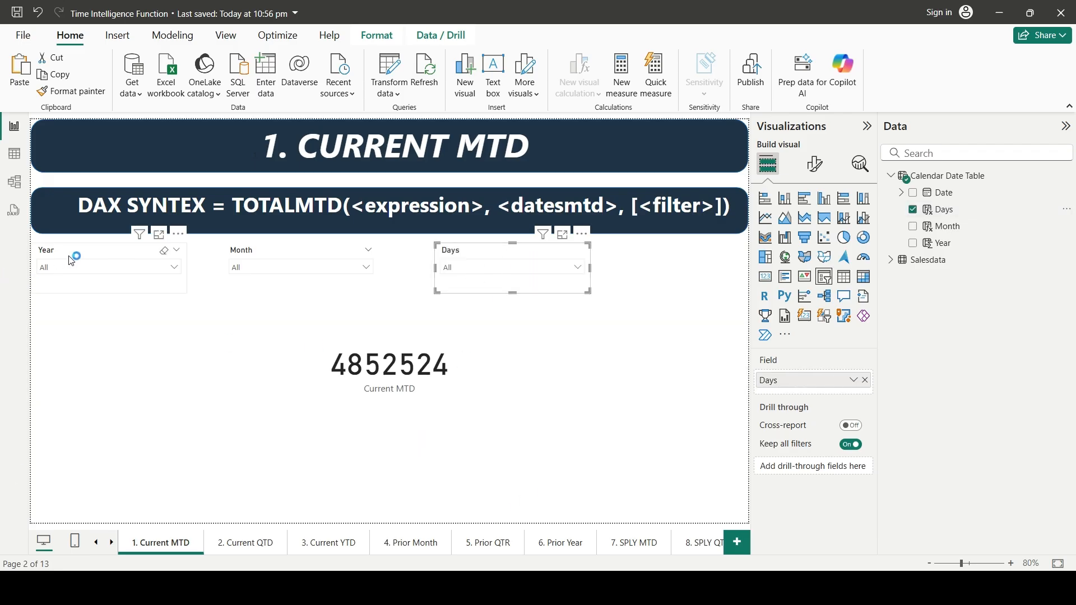
pyautogui.click(56, 333)
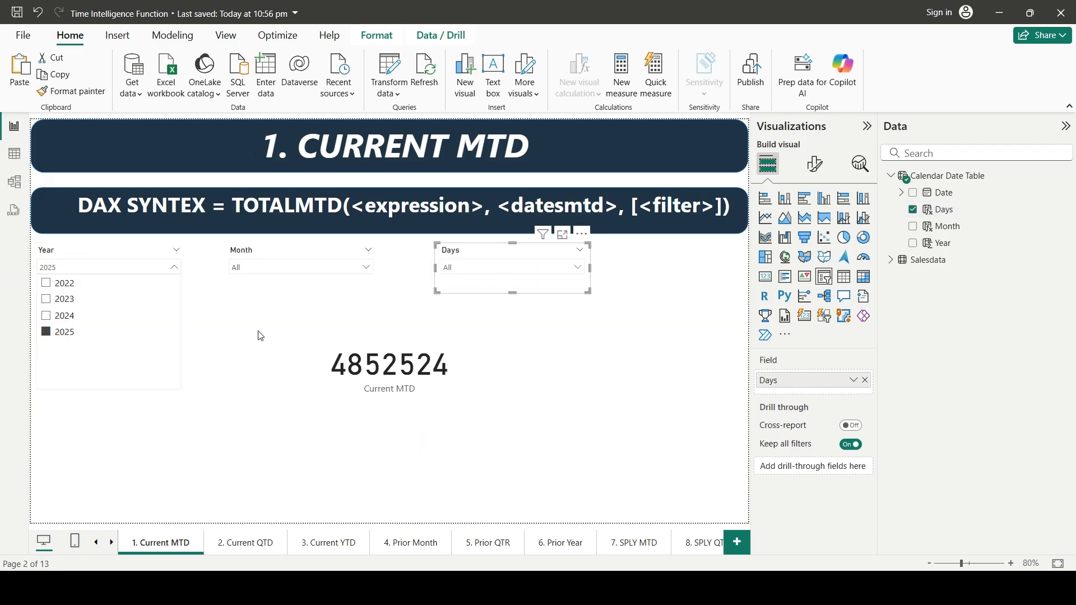
pyautogui.click(283, 267)
pyautogui.click(240, 348)
# Select day 01 in the Days slicer to filter the Current MTD card to that day
pyautogui.click(512, 267)
pyautogui.click(507, 269)
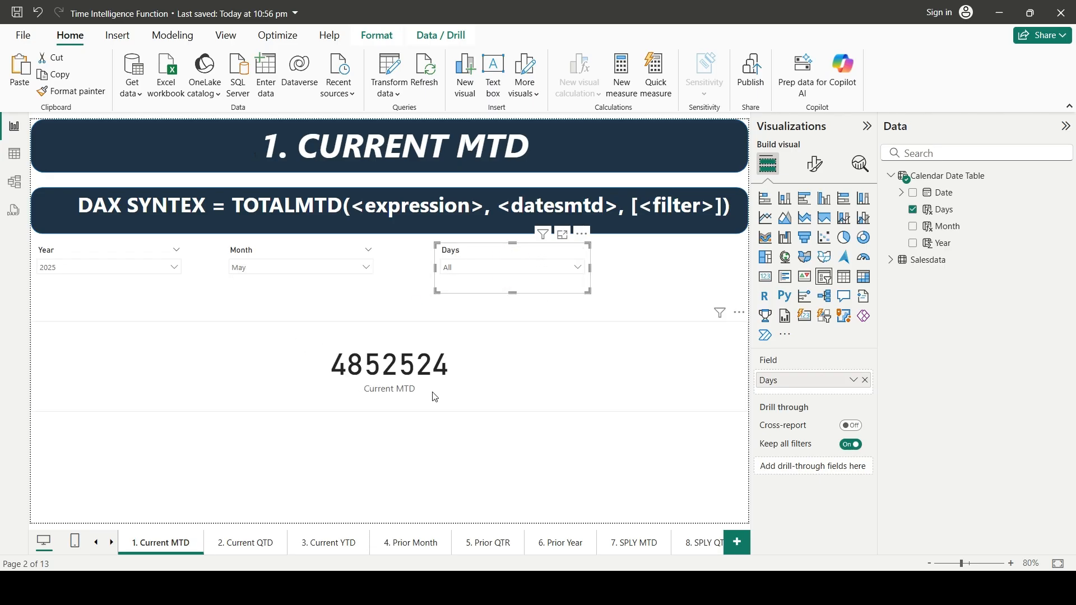
pyautogui.click(456, 269)
pyautogui.scroll(-3, 481, 348)
pyautogui.scroll(3, 482, 350)
pyautogui.click(450, 283)
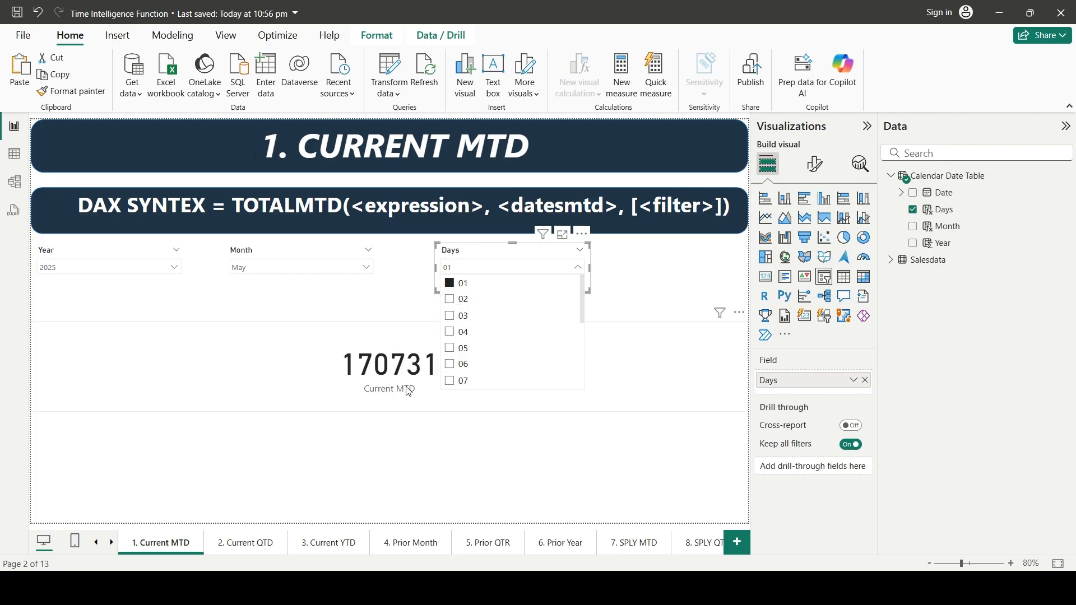
pyautogui.click(491, 455)
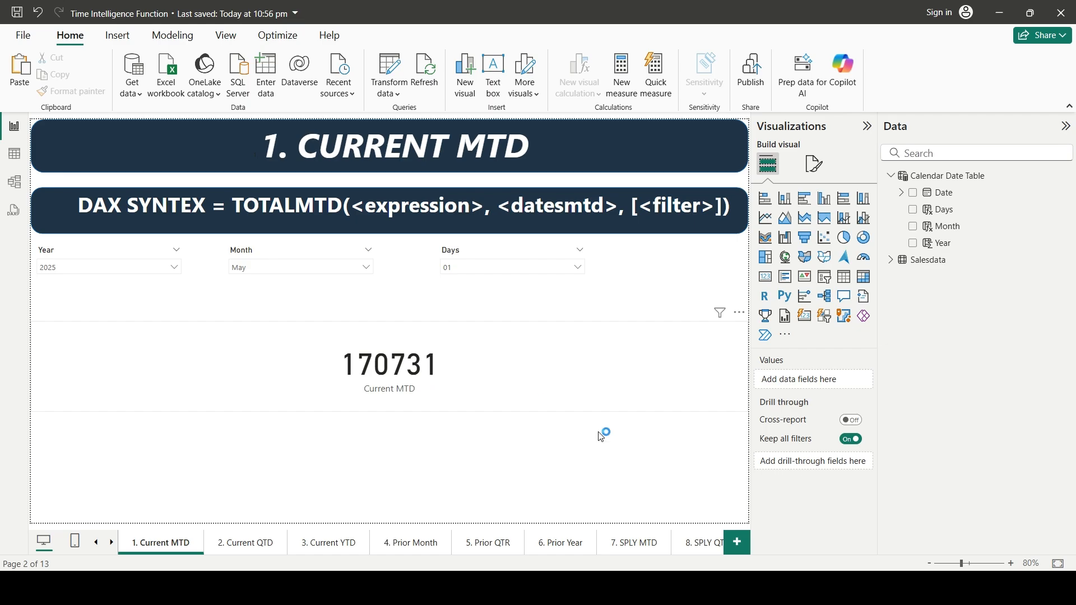
# Switch to the Excel workbook and check the Sales value for order date 01-05-2025
pyautogui.click(724, 589)
pyautogui.click(353, 180)
pyautogui.moveTo(353, 180); pyautogui.dragTo(765, 181)
pyautogui.click(766, 181)
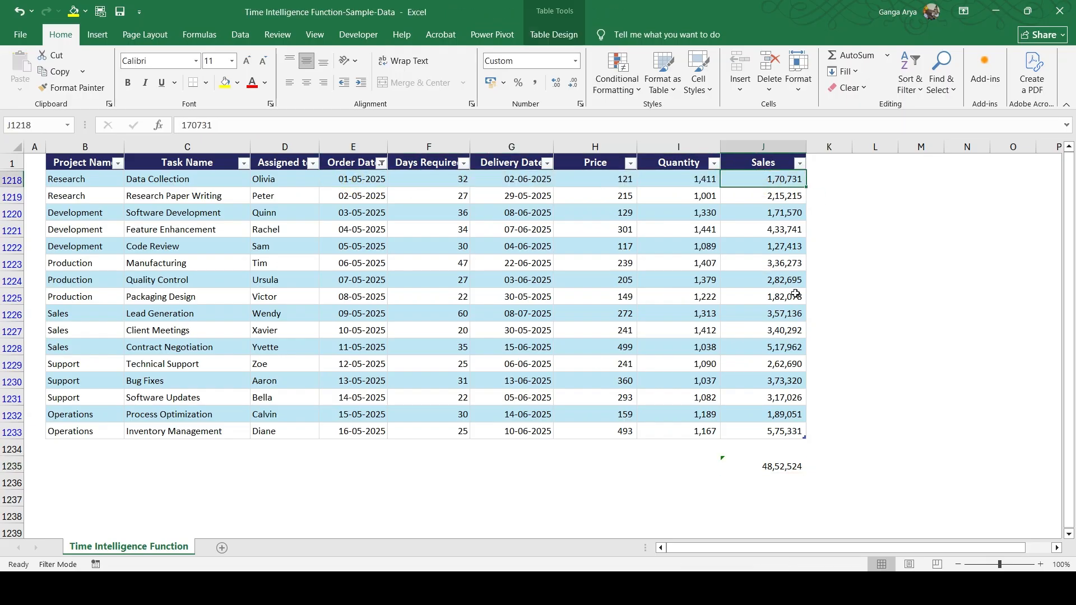
# Switch back to Power BI and add days 02 through 05 to the Days slicer selection
pyautogui.hotkey('alt', 'Tab')
pyautogui.click(481, 268)
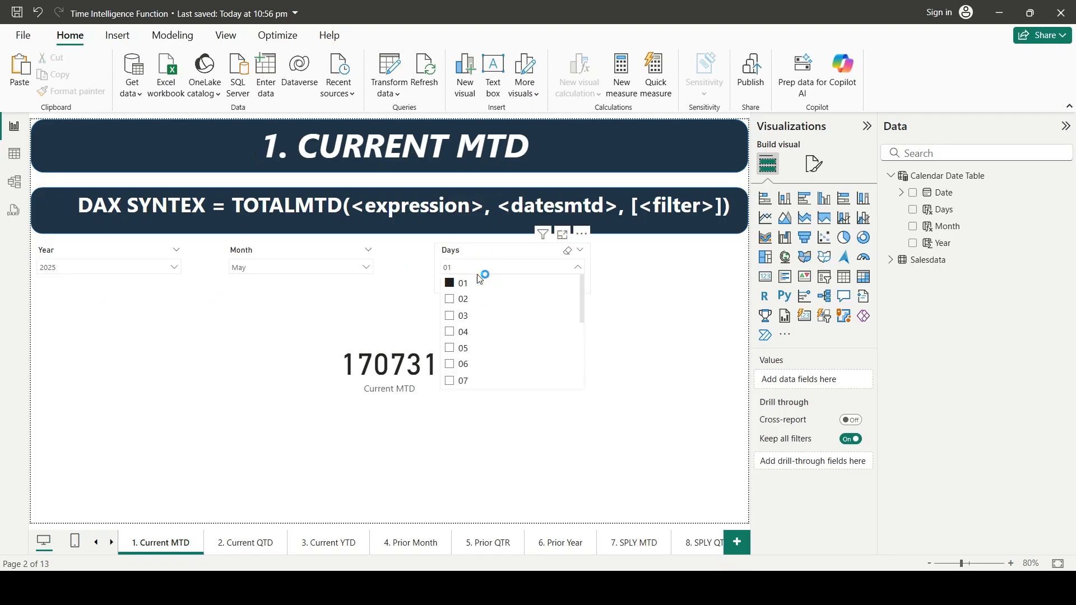
pyautogui.click(458, 299)
pyautogui.click(458, 316)
pyautogui.click(458, 332)
pyautogui.click(457, 349)
pyautogui.click(452, 474)
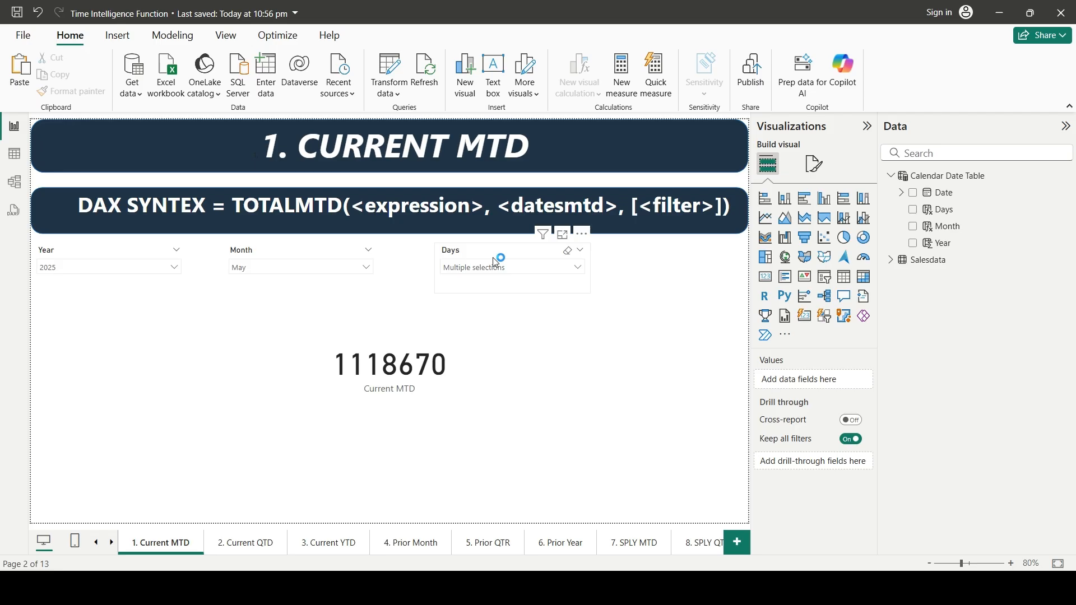
# Clear the Days slicer's selection and move the Current MTD card and the Days slicer slightly up
pyautogui.click(566, 249)
pyautogui.click(534, 308)
pyautogui.moveTo(380, 306); pyautogui.dragTo(380, 321)
pyautogui.moveTo(479, 251); pyautogui.dragTo(479, 250)
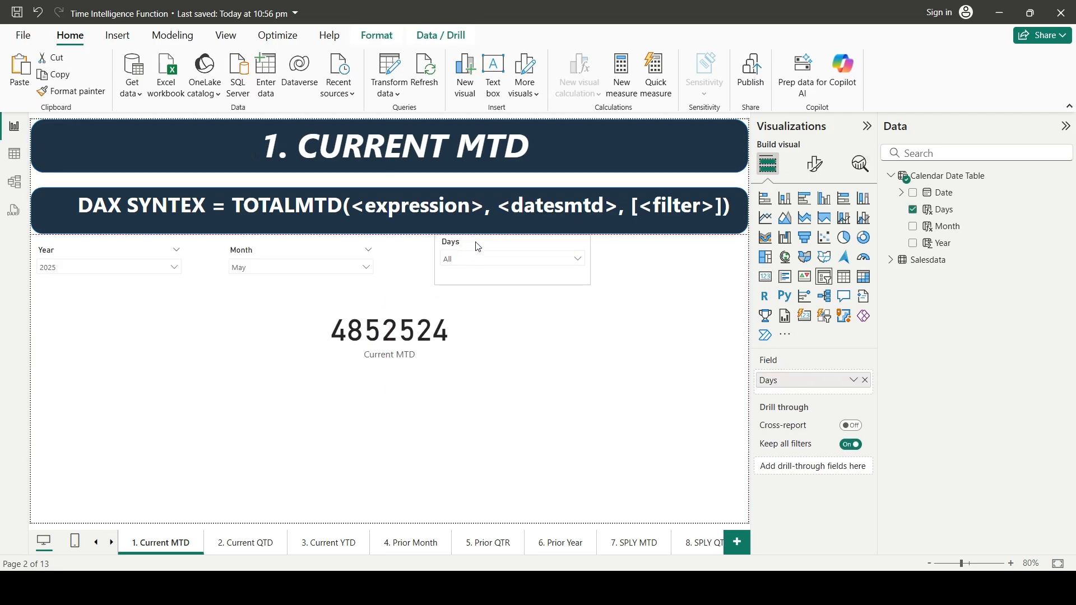
pyautogui.click(364, 432)
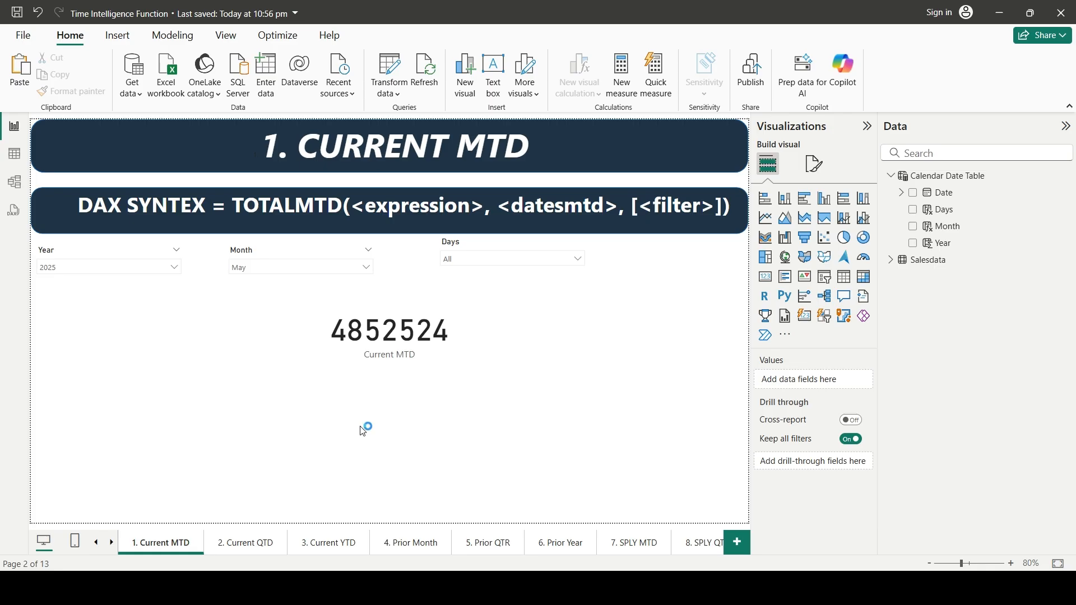
# Copy the full DAX formula of the Current MTD measure in Salesdata
pyautogui.click(904, 261)
pyautogui.click(957, 294)
pyautogui.click(544, 124)
pyautogui.hotkey('ctrl', 'a')
pyautogui.hotkey('ctrl', 'c')
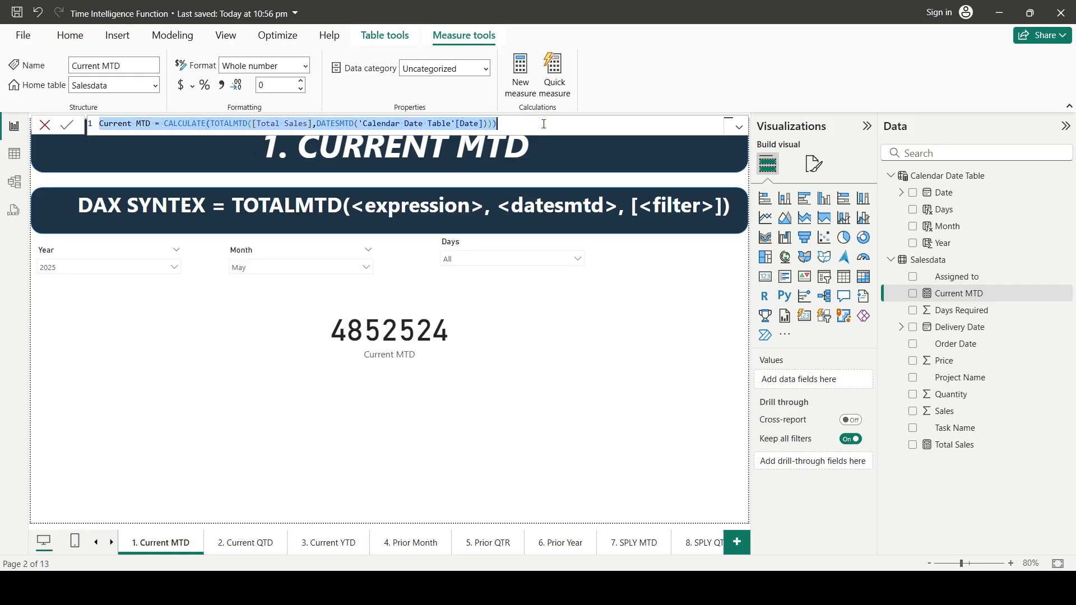
pyautogui.click(372, 453)
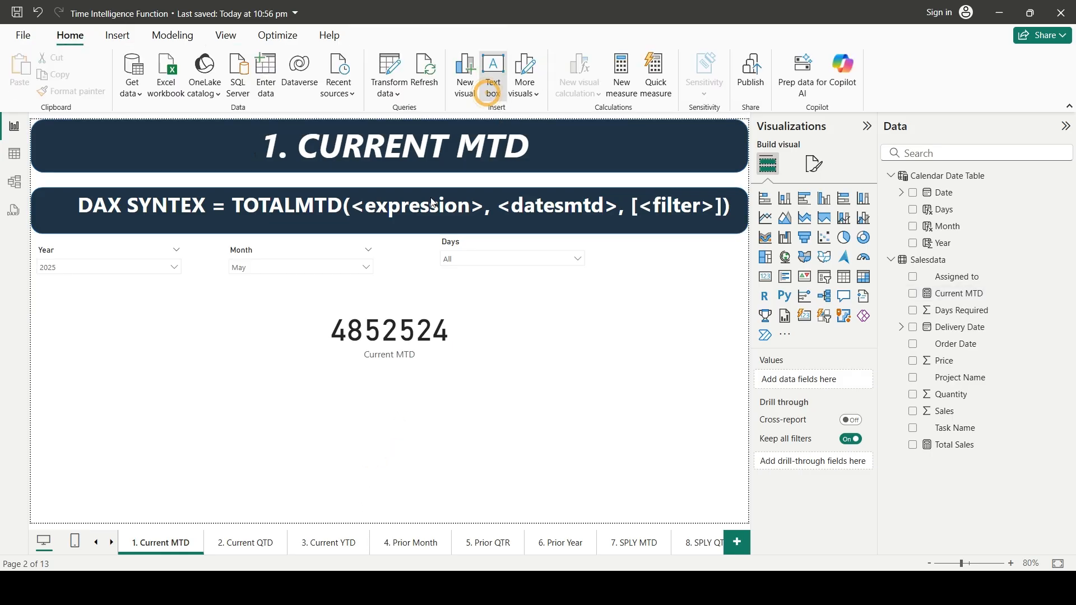
# Add a text box below the Current MTD card and paste the copied formula into it
pyautogui.click(493, 75)
pyautogui.click(328, 441)
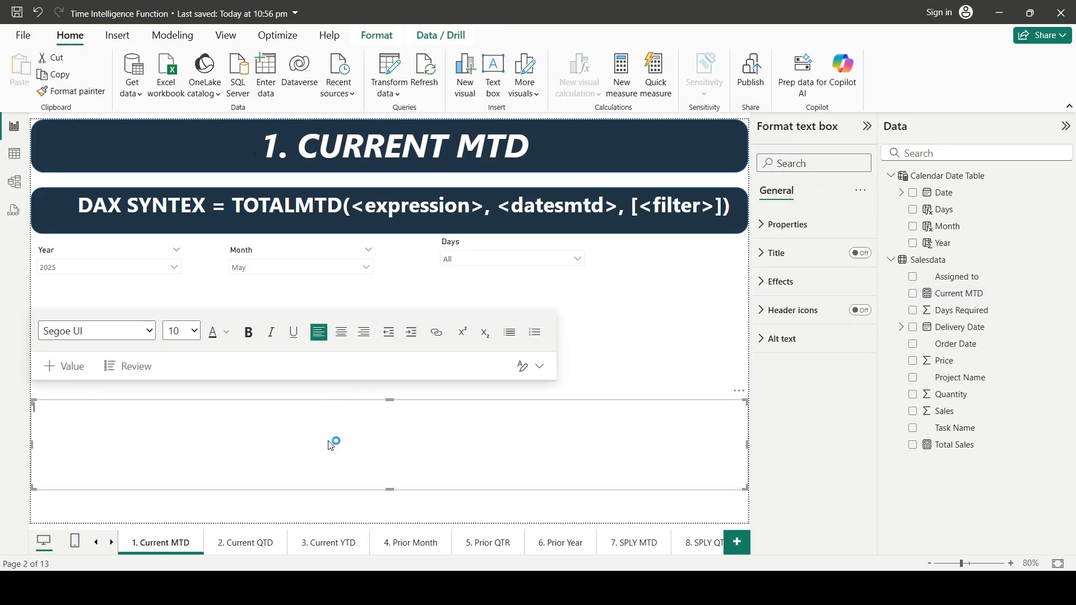
pyautogui.hotkey('ctrl', 'v')
# Centre the formula text in the text box, make it bold and set its font size to 28
pyautogui.hotkey('ctrl', 'a')
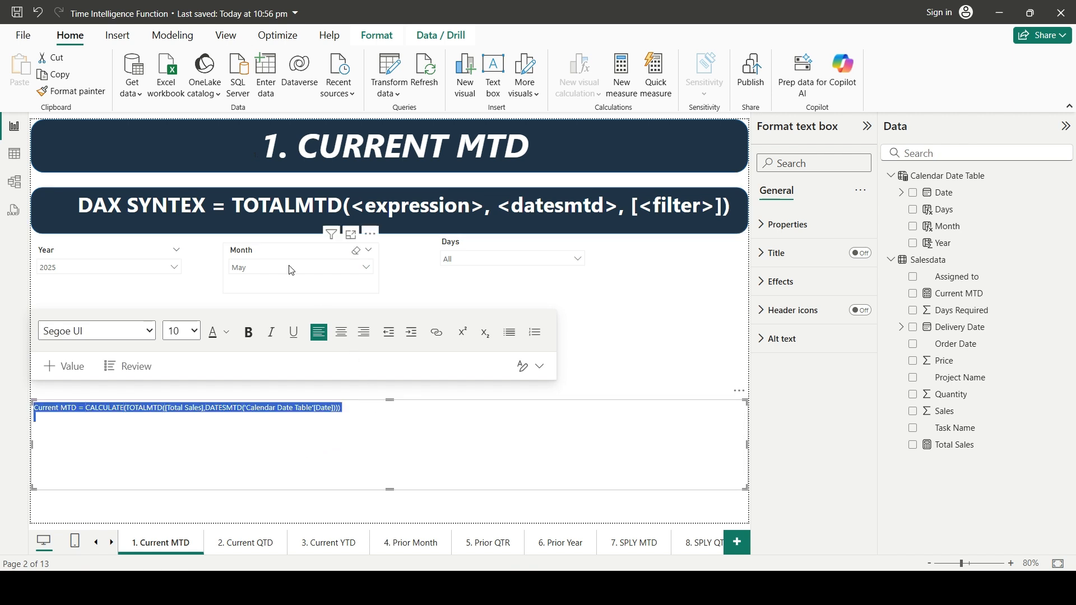
pyautogui.click(341, 333)
pyautogui.click(249, 333)
pyautogui.click(182, 331)
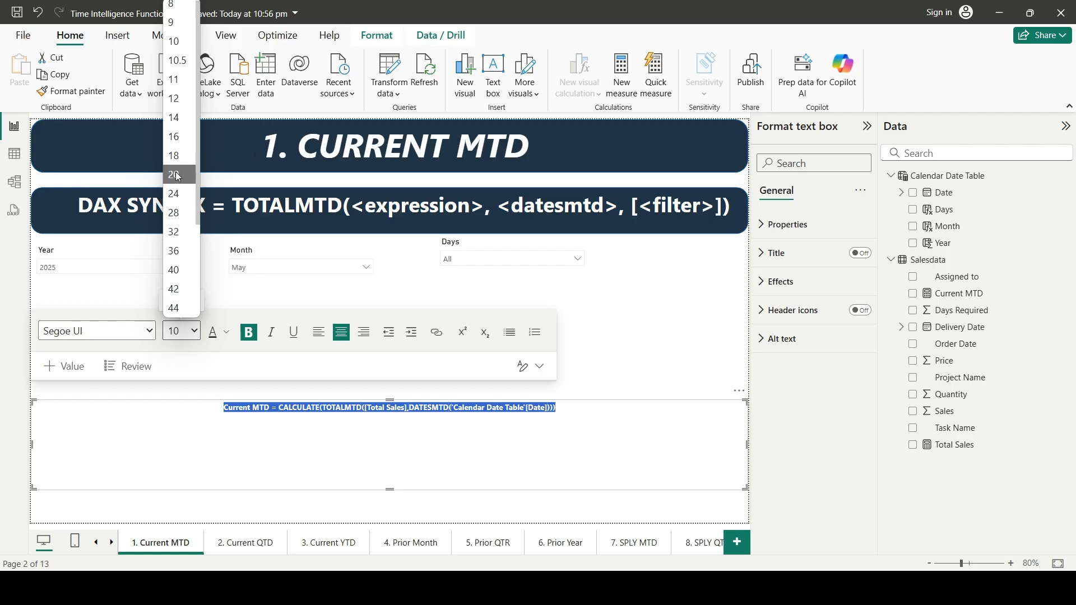
pyautogui.click(176, 218)
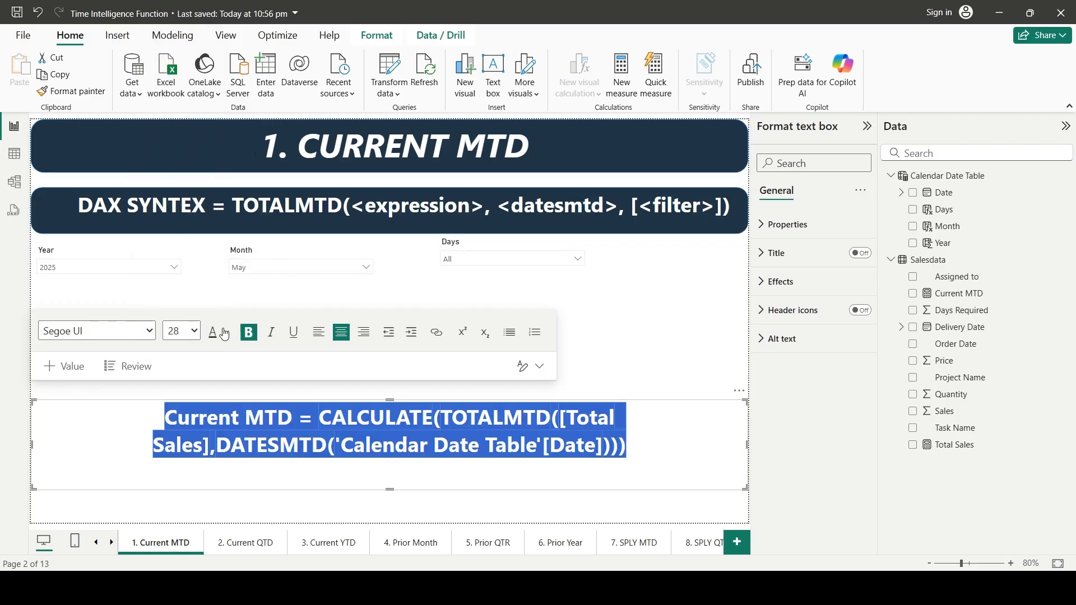
pyautogui.click(672, 389)
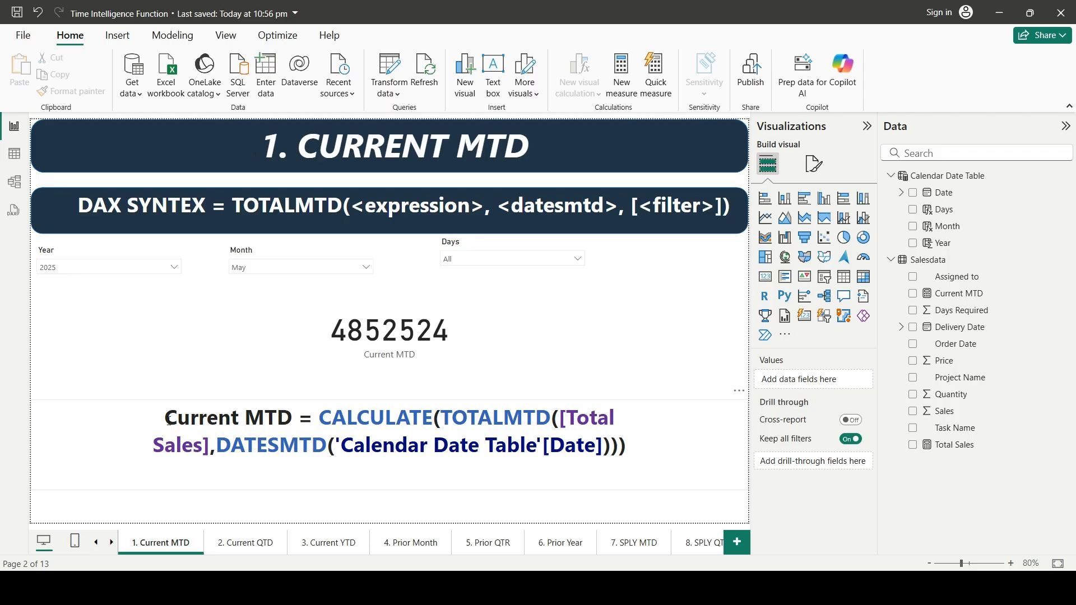
pyautogui.click(170, 421)
pyautogui.click(670, 353)
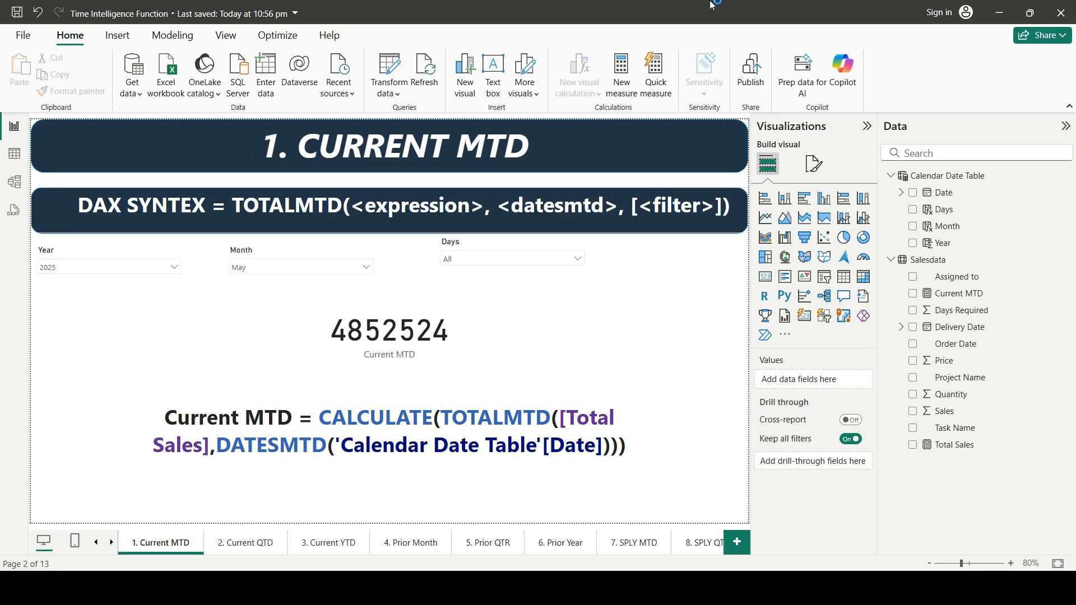
# On the 2. Current QTD page, start a Salesdata measure with the formula Current QTD = CALCULATE(TOTALQTD(
pyautogui.click(238, 550)
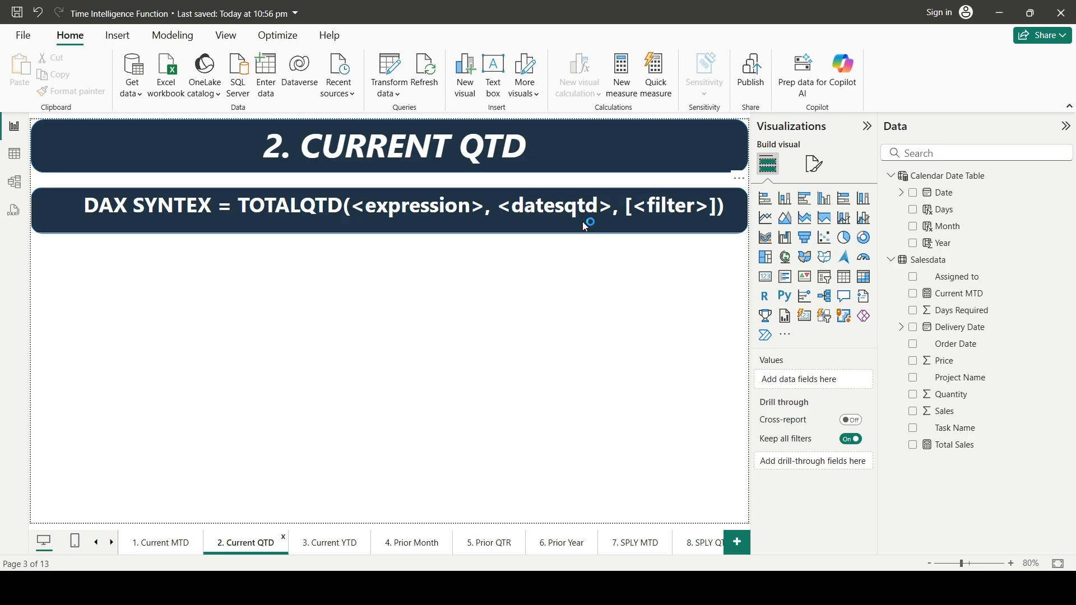
pyautogui.click(171, 543)
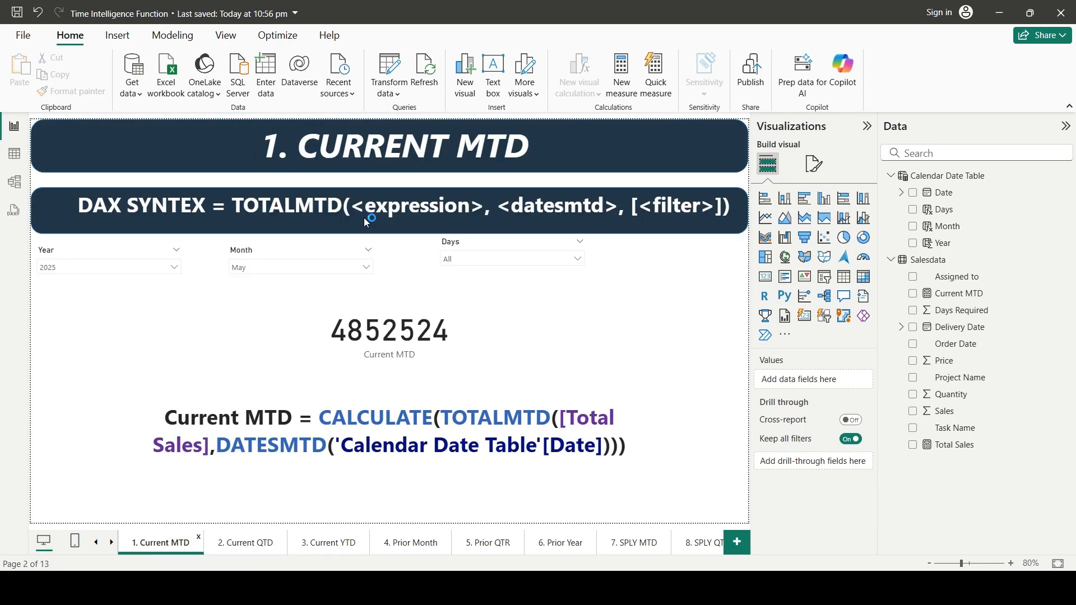
pyautogui.click(243, 543)
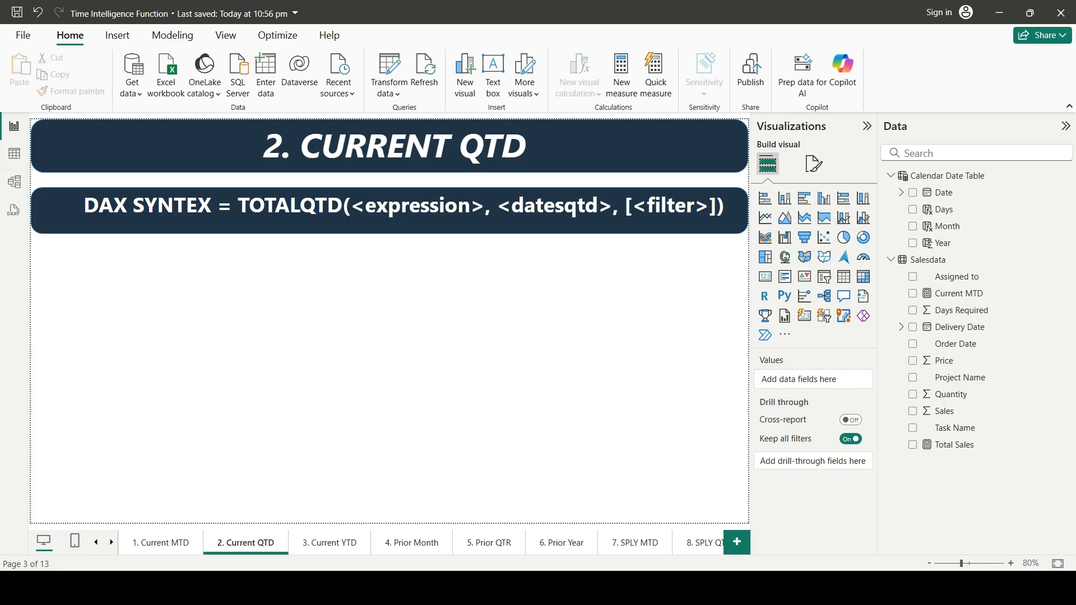
pyautogui.click(950, 260)
pyautogui.click(298, 94)
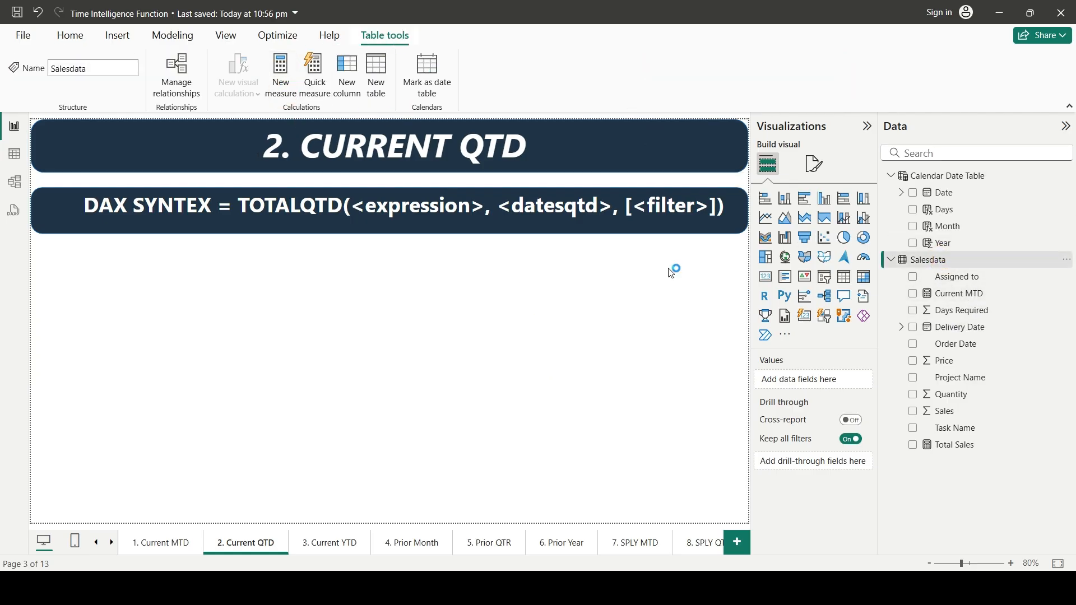
pyautogui.write('C')
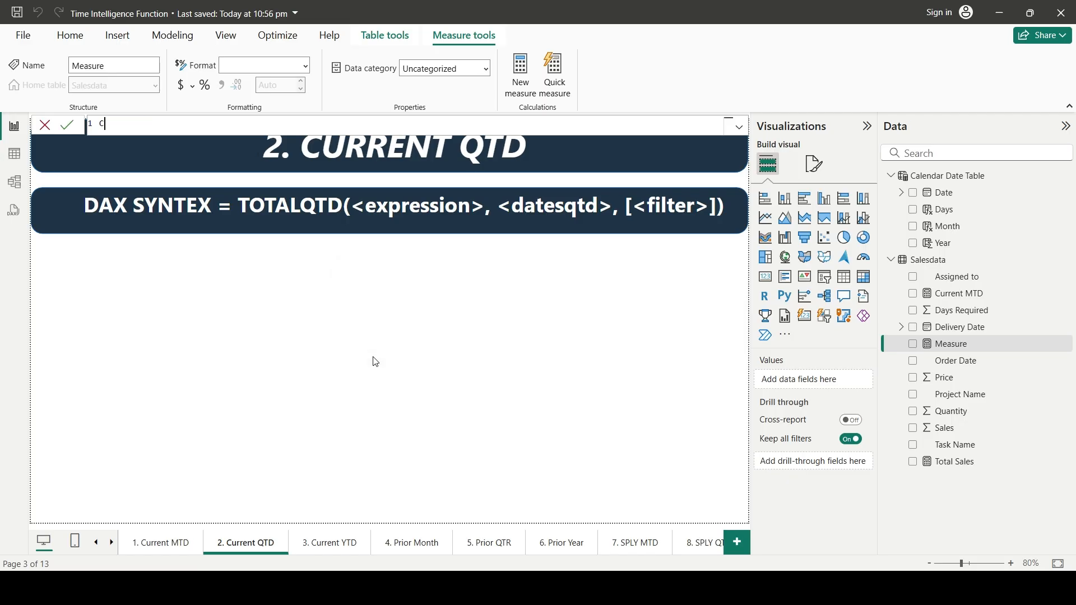
pyautogui.write('urrent QTD = CALCULATE(')
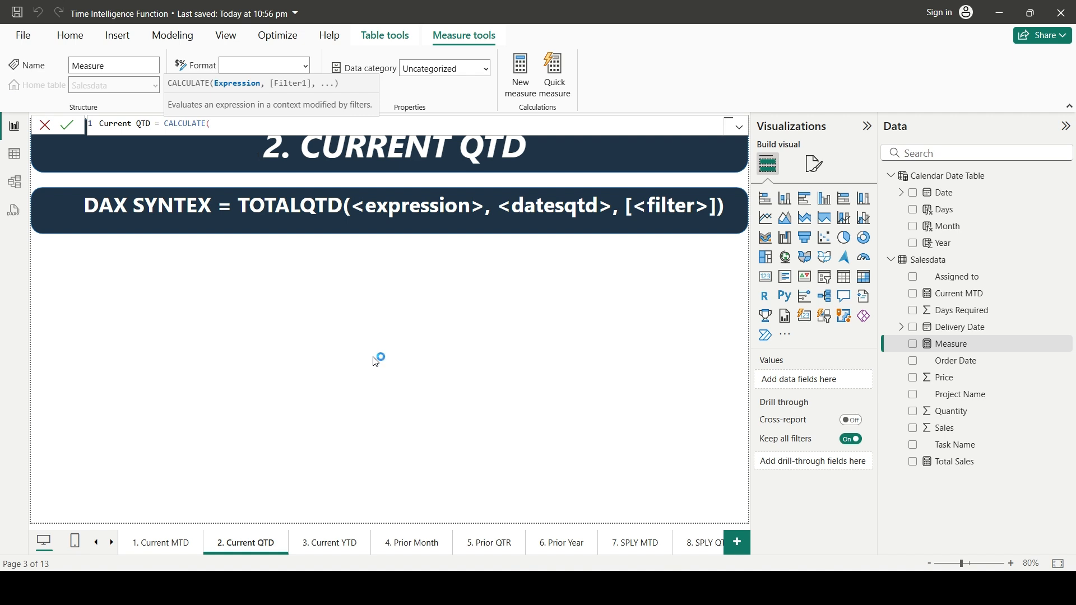
pyautogui.write('totalq')
pyautogui.press('Tab')
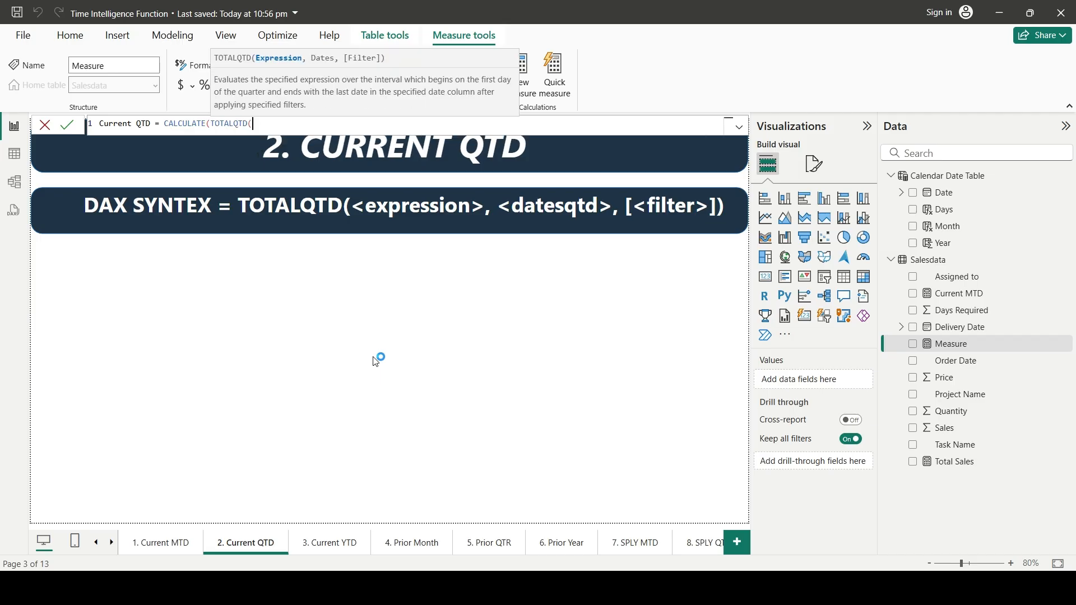
# Give TOTALQTD the [Total Sales] measure as its expression and begin its dates argument with DATESQTD
pyautogui.write('totral')
pyautogui.press('Tab')
pyautogui.write(',')
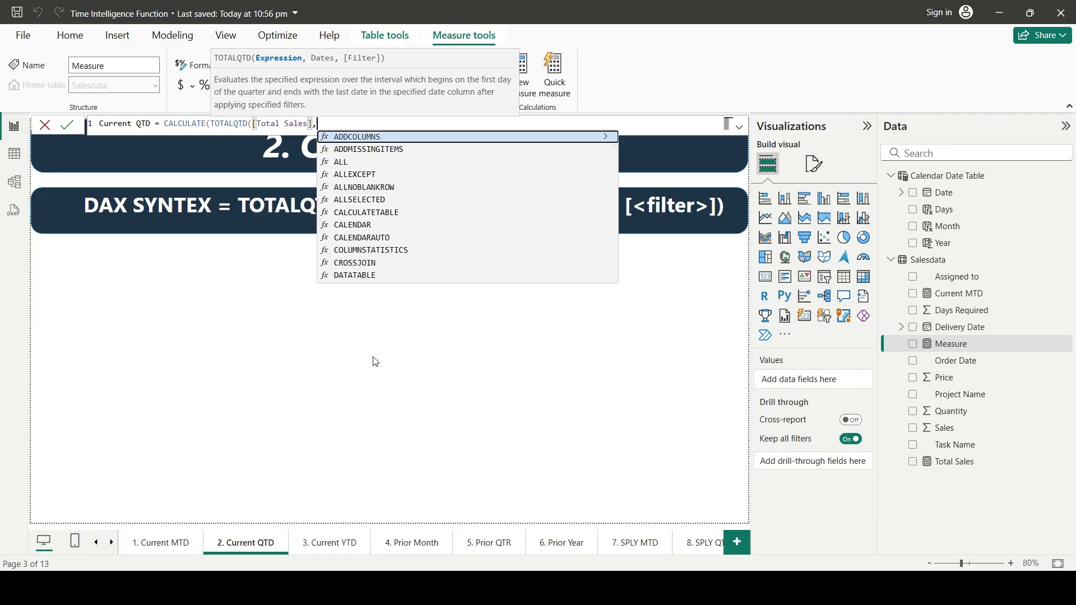
pyautogui.write('datesqtd')
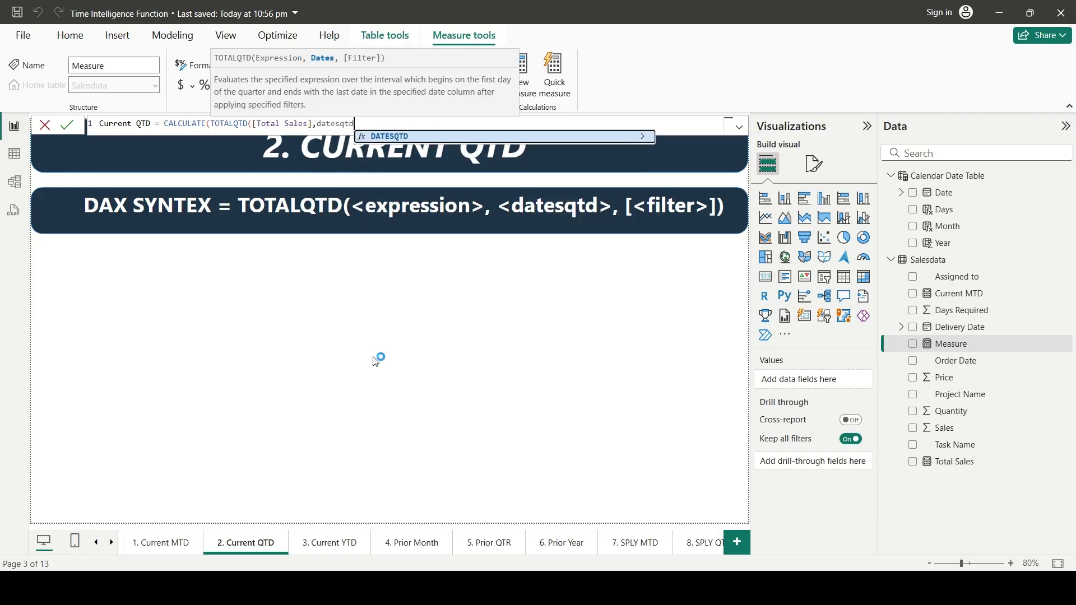
pyautogui.press('Tab')
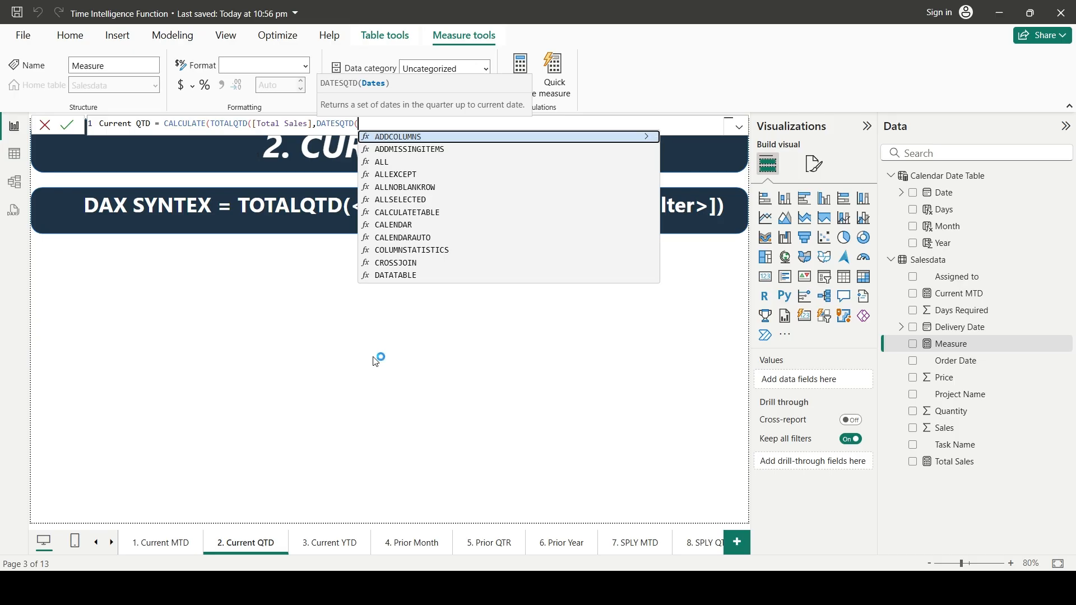
# Pass 'Calendar Date Table'[Date] to DATESQTD, close the parentheses and commit the Current QTD measure
pyautogui.write('calendar')
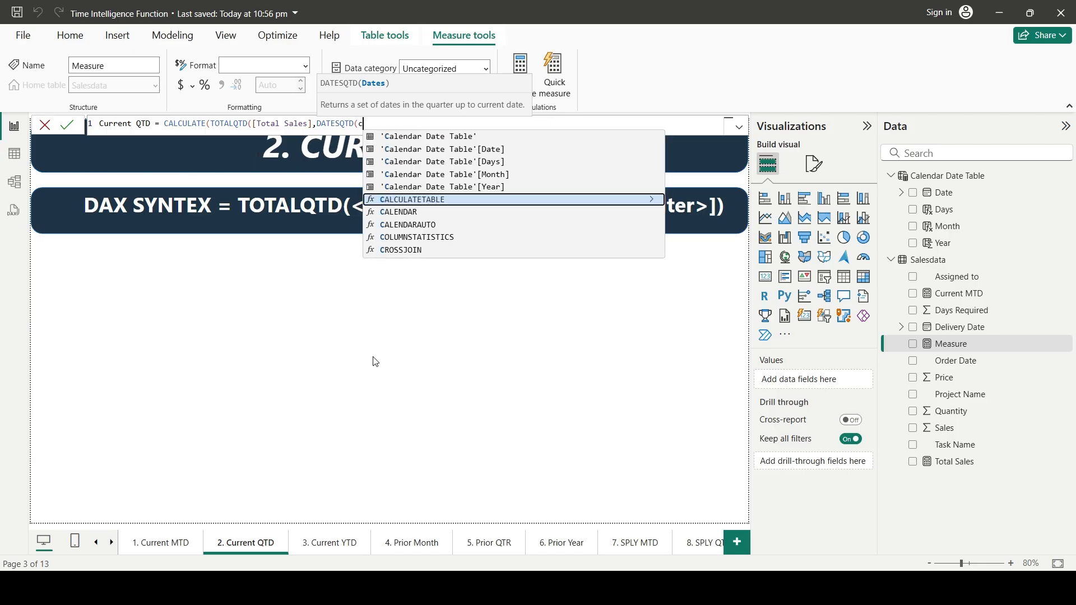
pyautogui.press('Up')
pyautogui.press('Up')
pyautogui.press('Up')
pyautogui.press('Up')
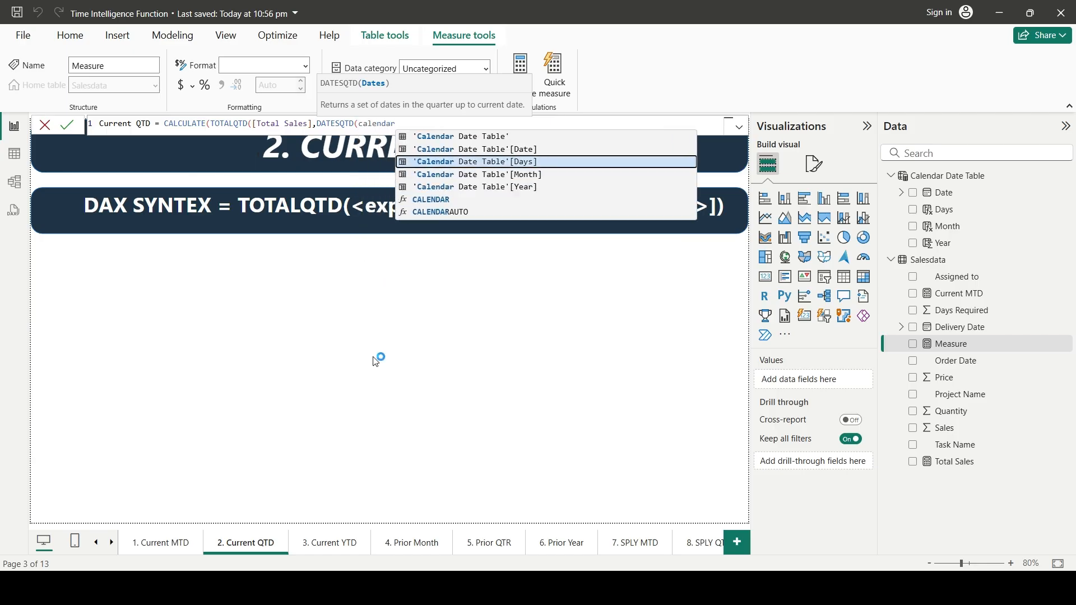
pyautogui.press('Tab')
pyautogui.write(')')
pyautogui.press('Return')
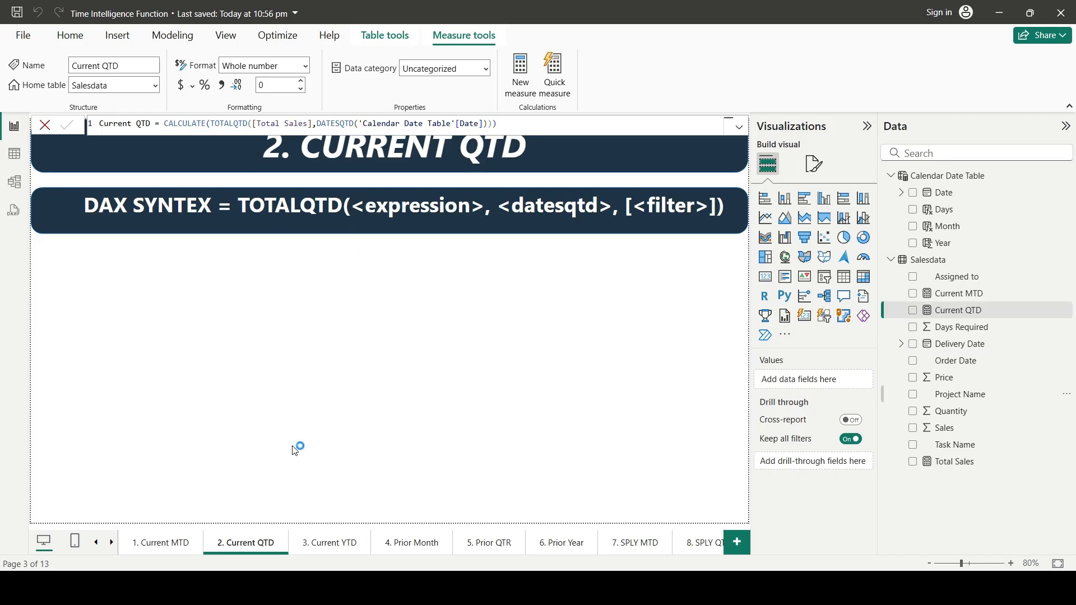
# Add a card visual to the Current QTD page showing the Current QTD measure
pyautogui.click(673, 369)
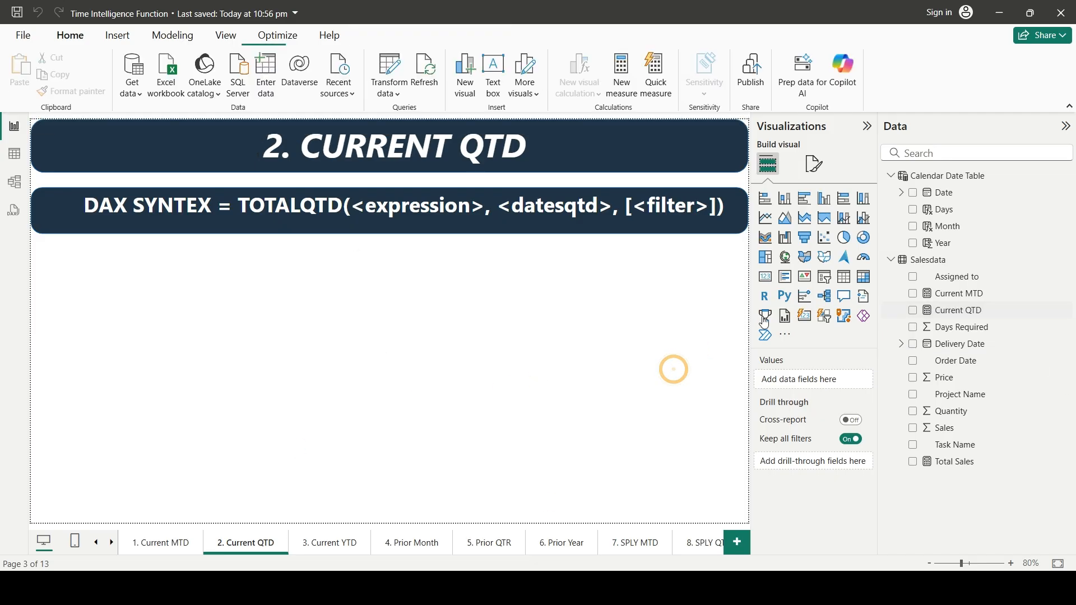
pyautogui.click(765, 277)
pyautogui.moveTo(947, 310); pyautogui.dragTo(548, 339)
# Change the display units of the Current QTD card's callout value so it shows the full number
pyautogui.click(816, 165)
pyautogui.click(765, 259)
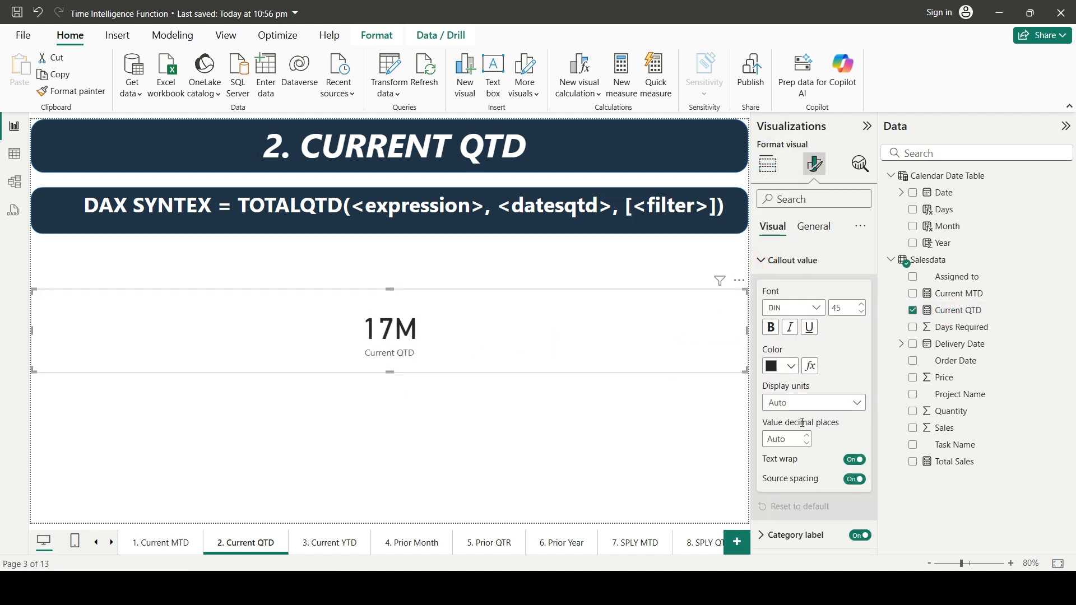
pyautogui.click(801, 403)
pyautogui.click(785, 439)
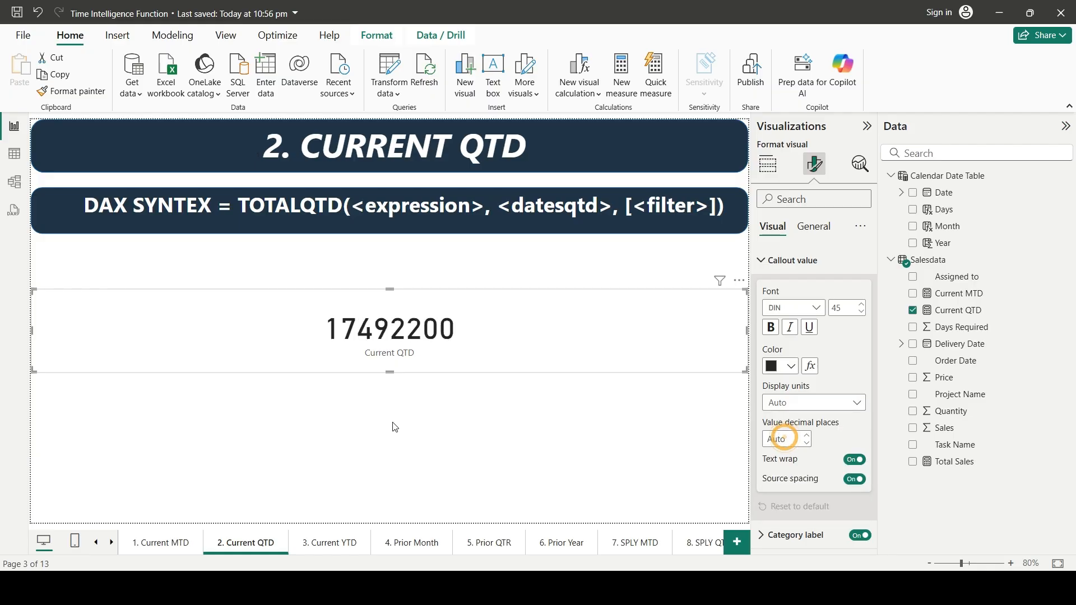
pyautogui.click(424, 431)
# Switch to the Excel sample data and check which 2025 months are included in the Order Date filter
pyautogui.hotkey('alt', 'Tab')
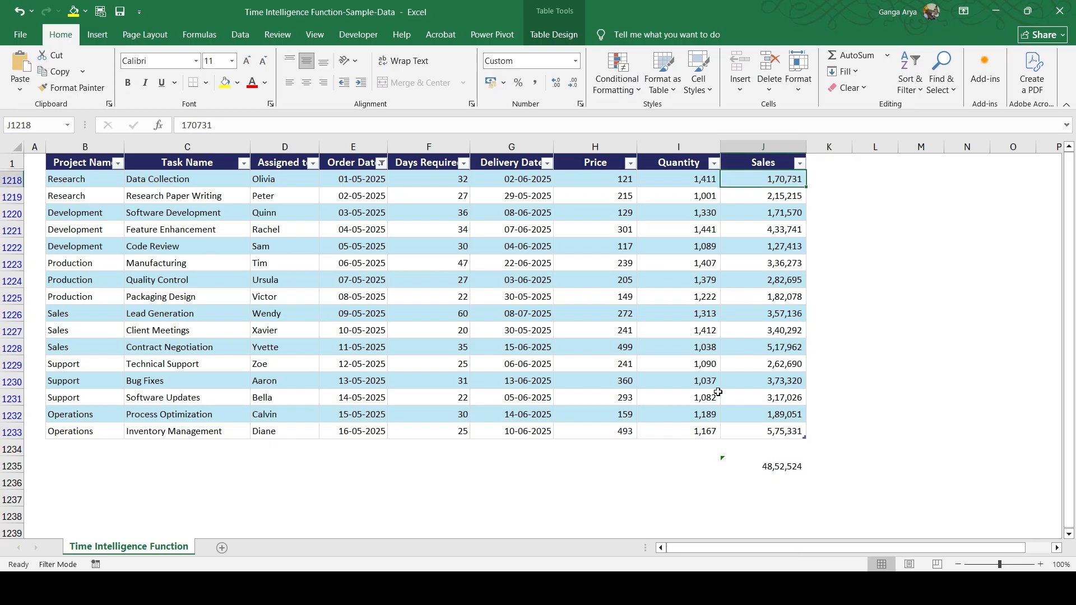
pyautogui.click(359, 247)
pyautogui.click(381, 163)
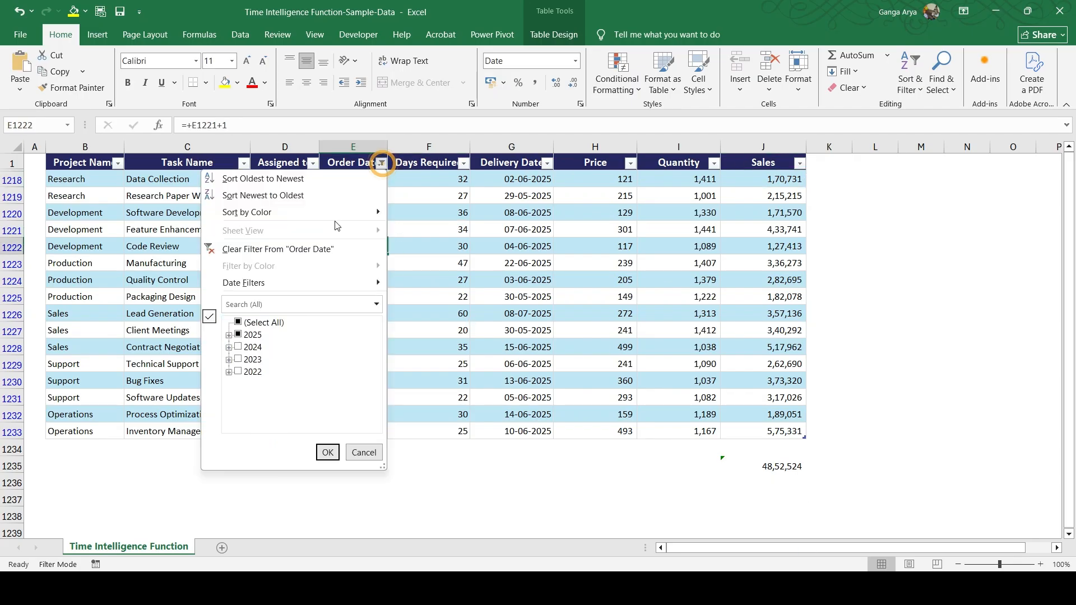
pyautogui.click(228, 335)
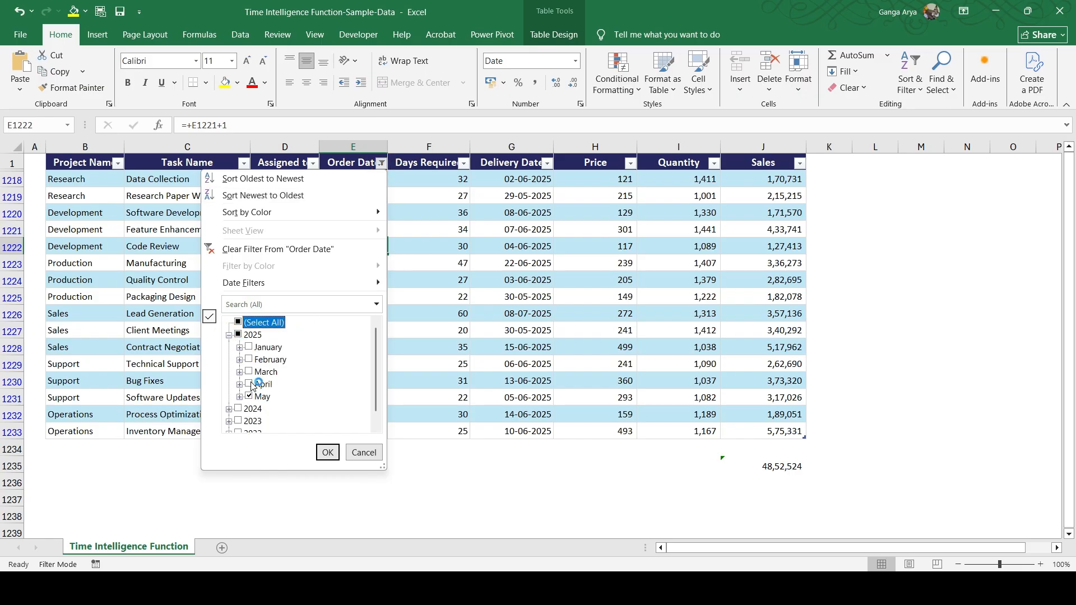
pyautogui.click(362, 452)
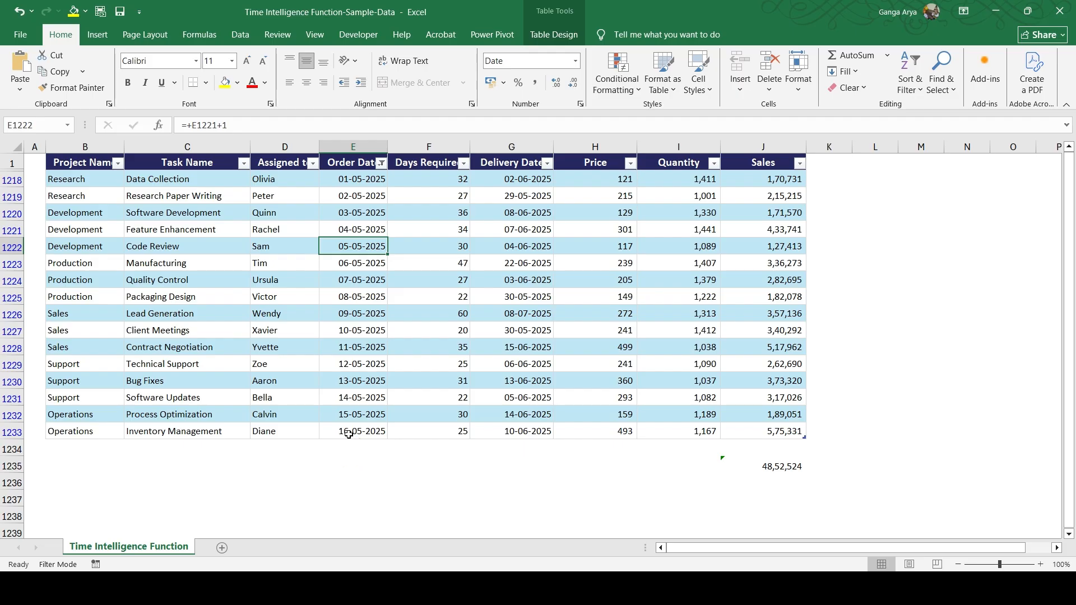
# Add a new worksheet and fill the month names Jan to Dec down cells H4 to H15
pyautogui.click(223, 549)
pyautogui.click(376, 205)
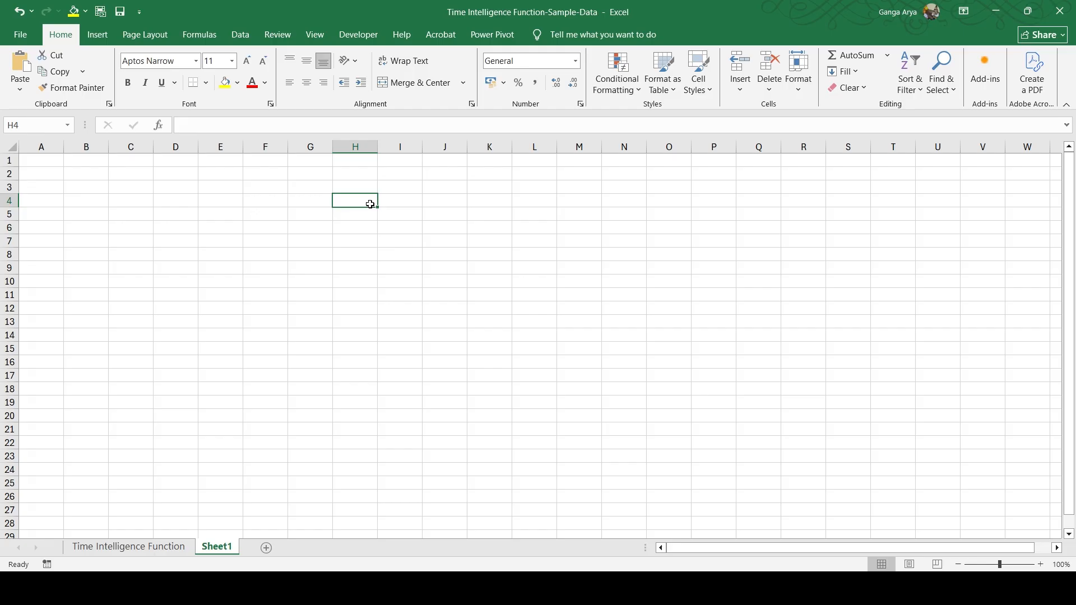
pyautogui.write('Jan')
pyautogui.moveTo(377, 208); pyautogui.dragTo(373, 352)
pyautogui.click(352, 208)
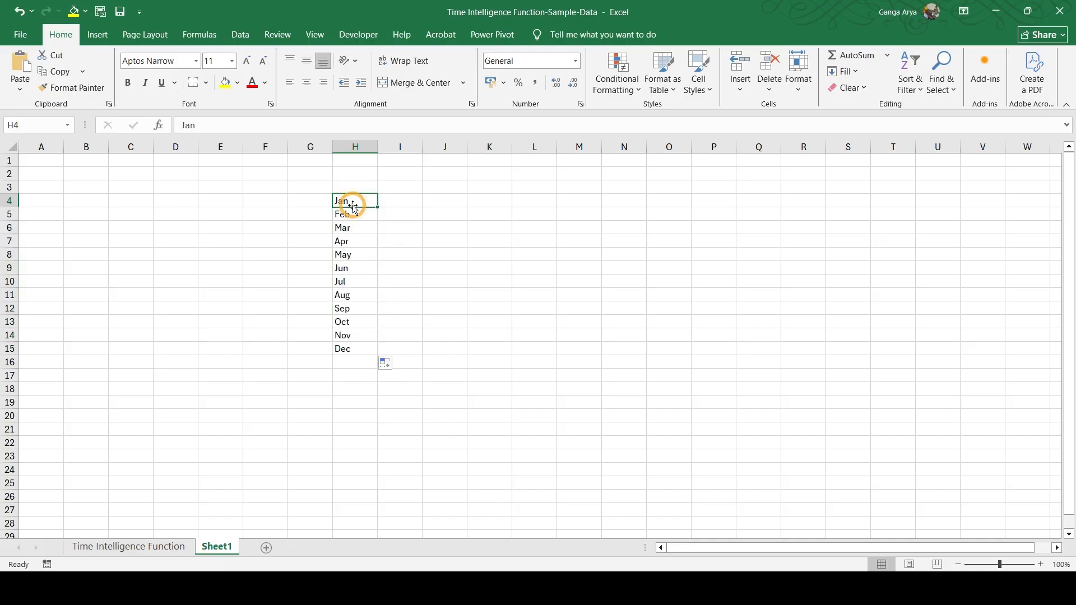
pyautogui.scroll(2, 361, 209)
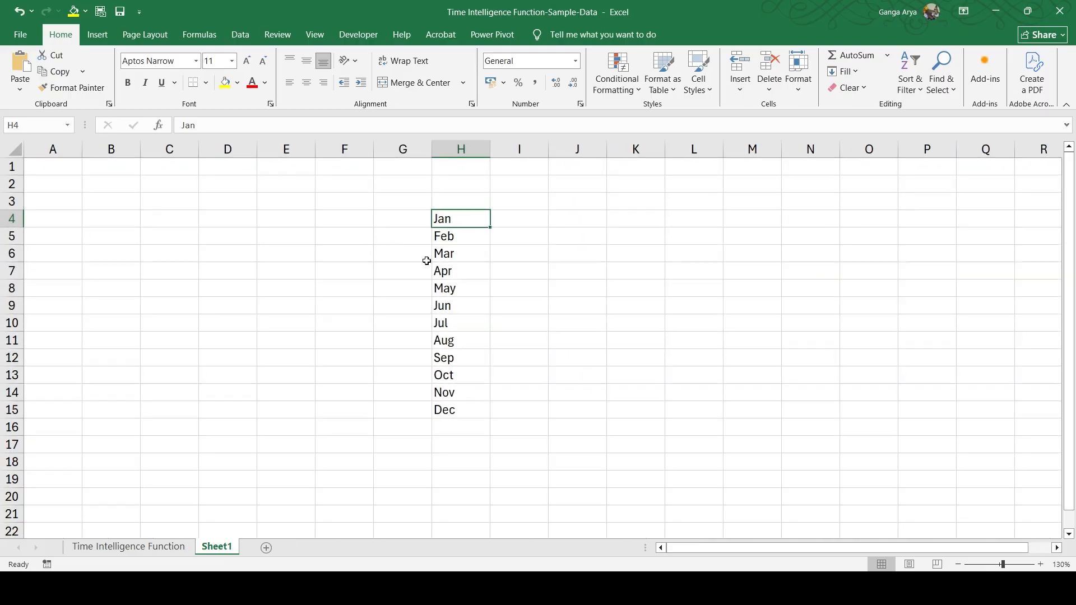
# Label the January to March rows Q1 in cells G4 to G6
pyautogui.moveTo(414, 219); pyautogui.dragTo(416, 248)
pyautogui.click(453, 229)
pyautogui.click(386, 219)
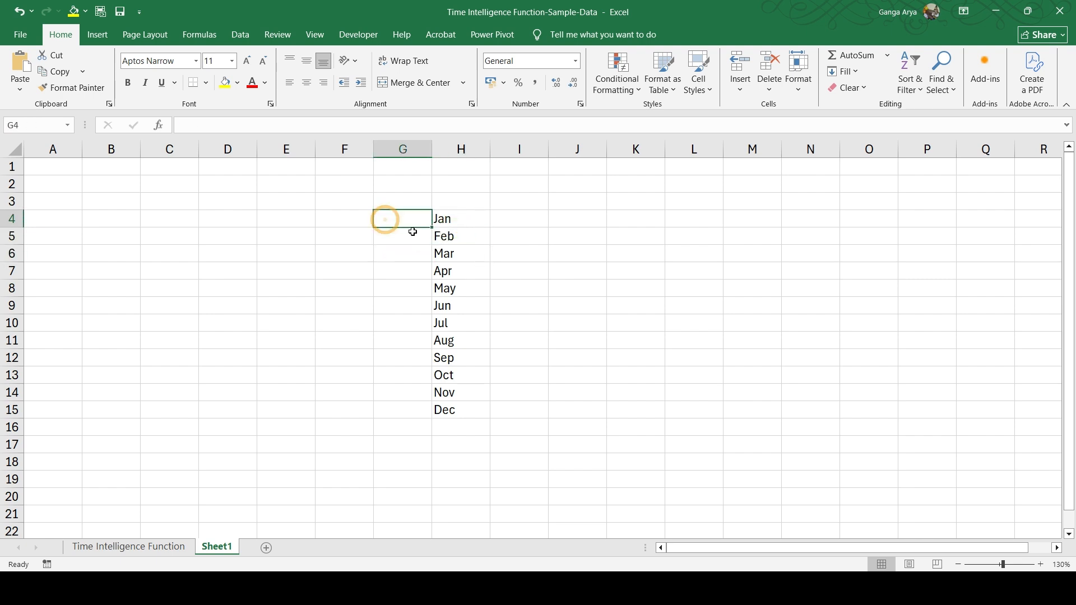
pyautogui.write('Q')
pyautogui.press('Return')
pyautogui.press('Up')
pyautogui.hotkey('shift', 'Down')
pyautogui.hotkey('shift', 'Down')
pyautogui.hotkey('ctrl', 'd')
# Label the April to June rows Q2 in cells G7 to G9
pyautogui.press('Down')
pyautogui.press('Down')
pyautogui.press('Down')
pyautogui.write('Q2')
pyautogui.press('Return')
pyautogui.press('Up')
pyautogui.hotkey('shift', 'Down')
pyautogui.hotkey('shift', 'Down')
pyautogui.hotkey('ctrl', 'd')
# Label the July to September rows Q3 in cells G10 to G12
pyautogui.press('Down')
pyautogui.press('Down')
pyautogui.press('Down')
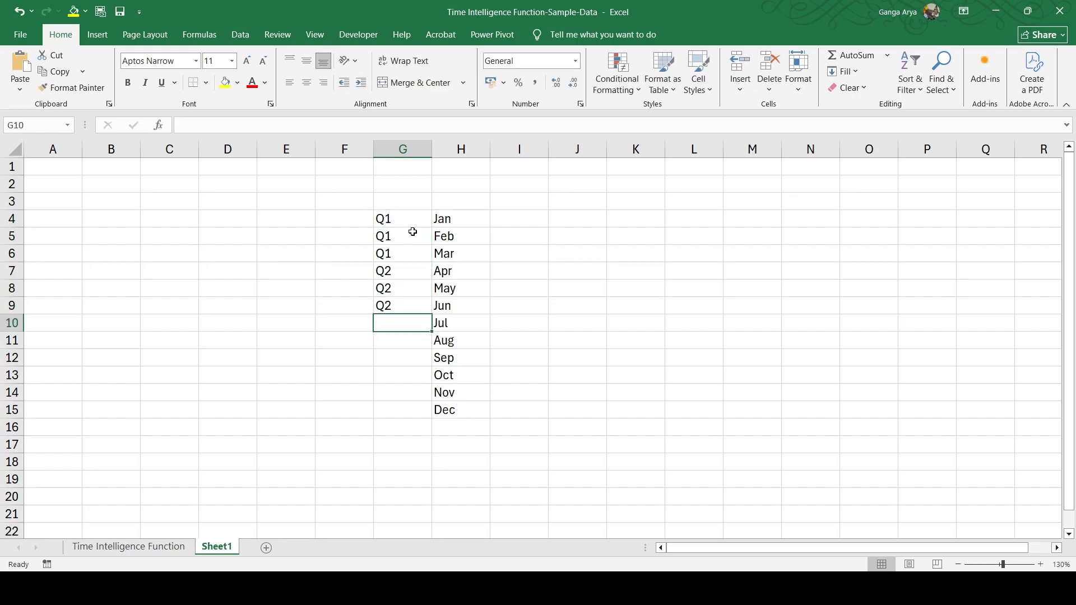
pyautogui.write('Q3')
pyautogui.press('Return')
pyautogui.press('Up')
pyautogui.hotkey('shift', 'Down')
pyautogui.hotkey('shift', 'Down')
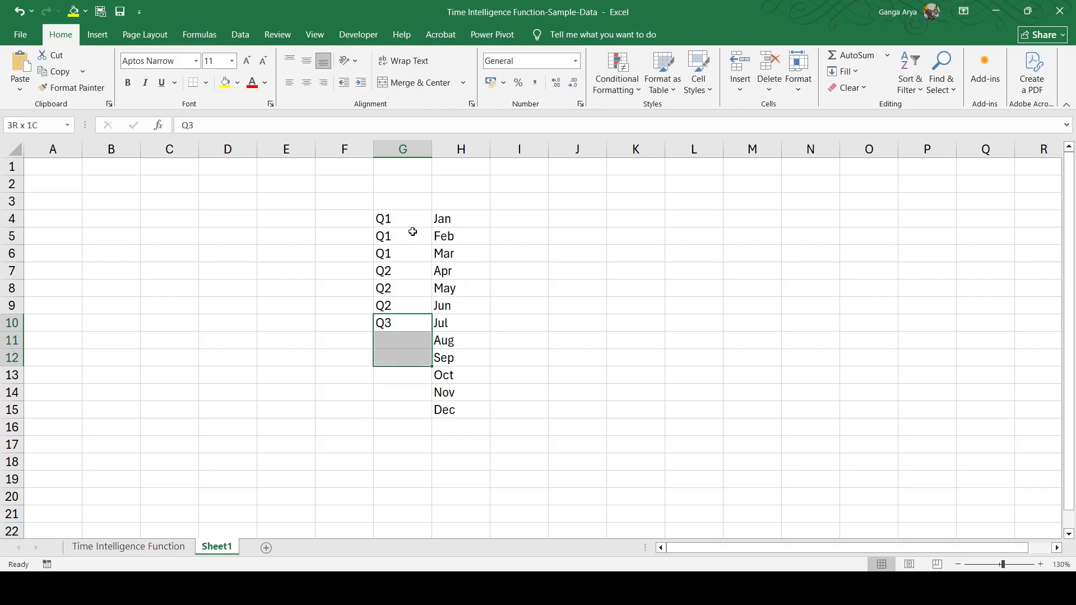
pyautogui.hotkey('ctrl', 'd')
# Label the October to December rows Q4 in cells G13 to G15
pyautogui.press('Down')
pyautogui.press('Down')
pyautogui.press('Down')
pyautogui.write('Q4')
pyautogui.press('Return')
pyautogui.press('Up')
pyautogui.hotkey('shift', 'Down')
pyautogui.hotkey('shift', 'Down')
pyautogui.hotkey('ctrl', 'd')
# Highlight the Q1 and Jan cells of the January row with a yellow fill
pyautogui.hotkey('ctrl', 'Up')
pyautogui.press('Right')
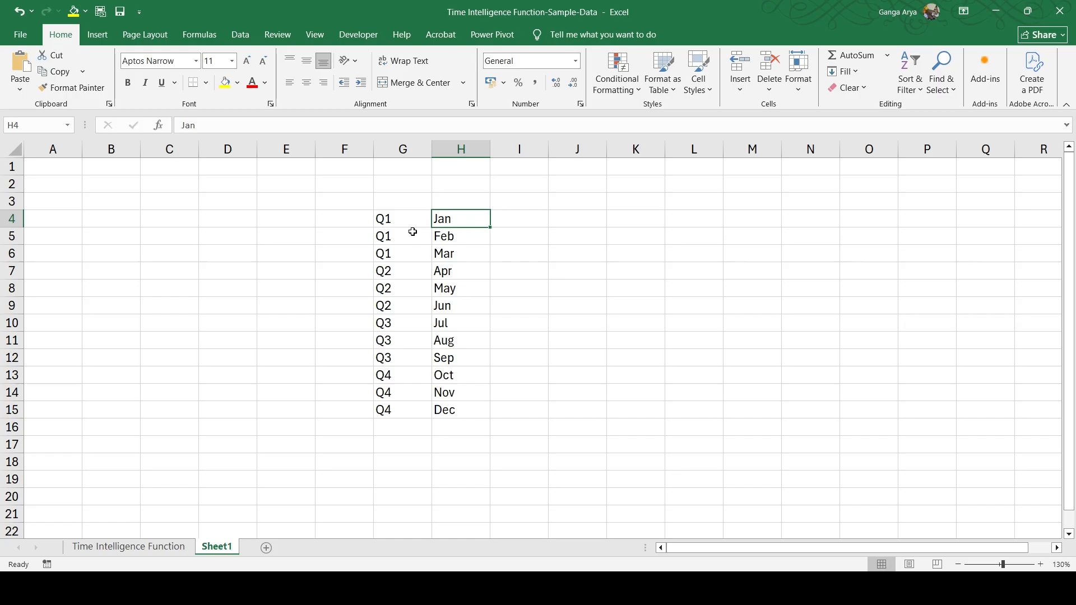
pyautogui.moveTo(414, 225); pyautogui.dragTo(460, 224)
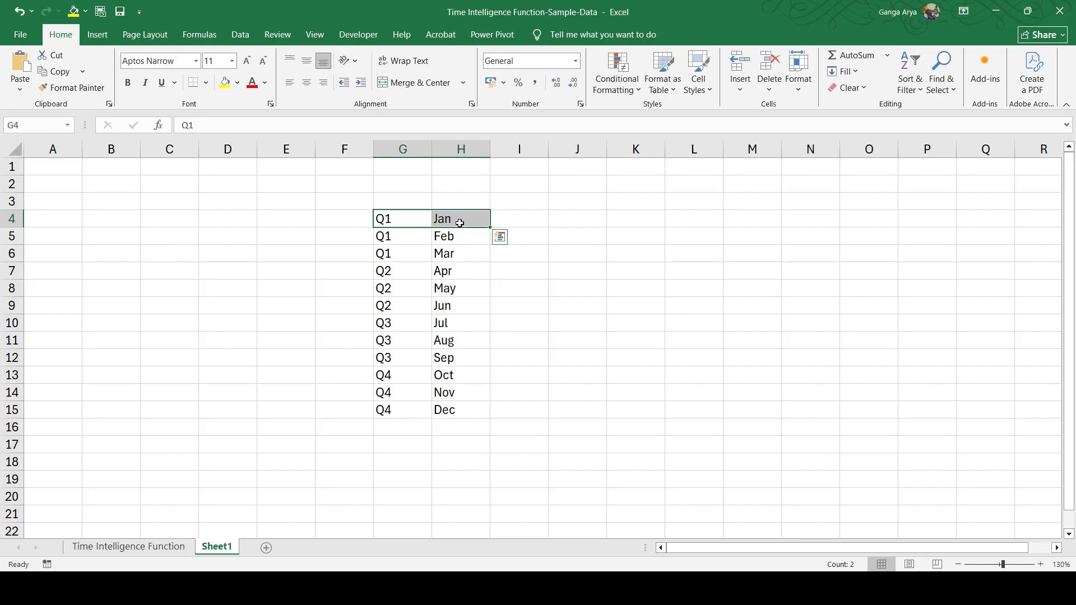
pyautogui.click(225, 83)
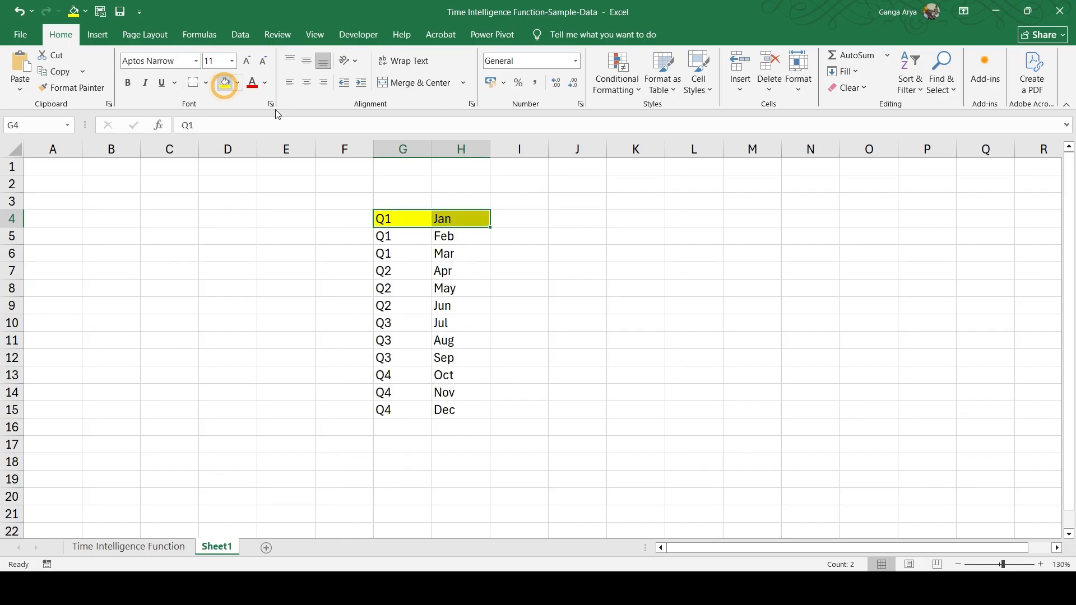
# Enter the label MTD in cell I4 beside the January row
pyautogui.click(518, 219)
pyautogui.write('MTD')
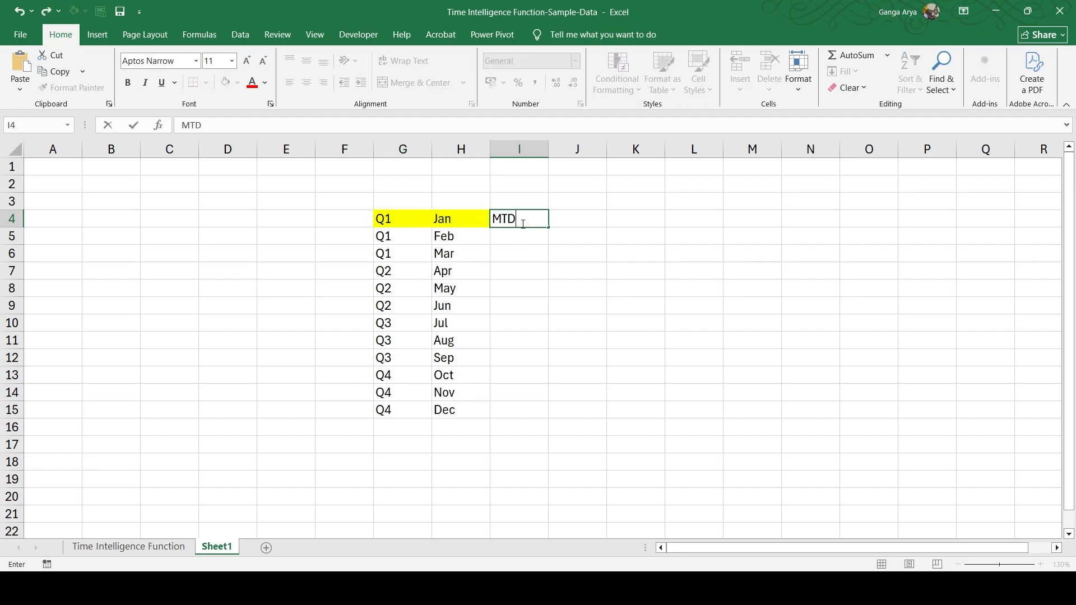
pyautogui.press('Return')
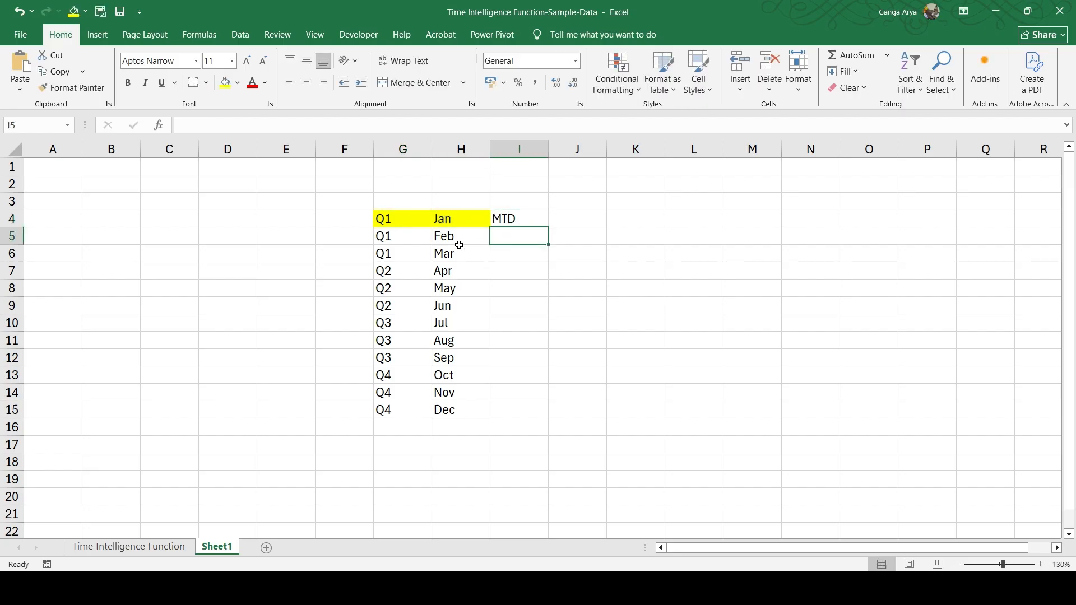
pyautogui.click(387, 236)
pyautogui.moveTo(387, 236); pyautogui.dragTo(464, 240)
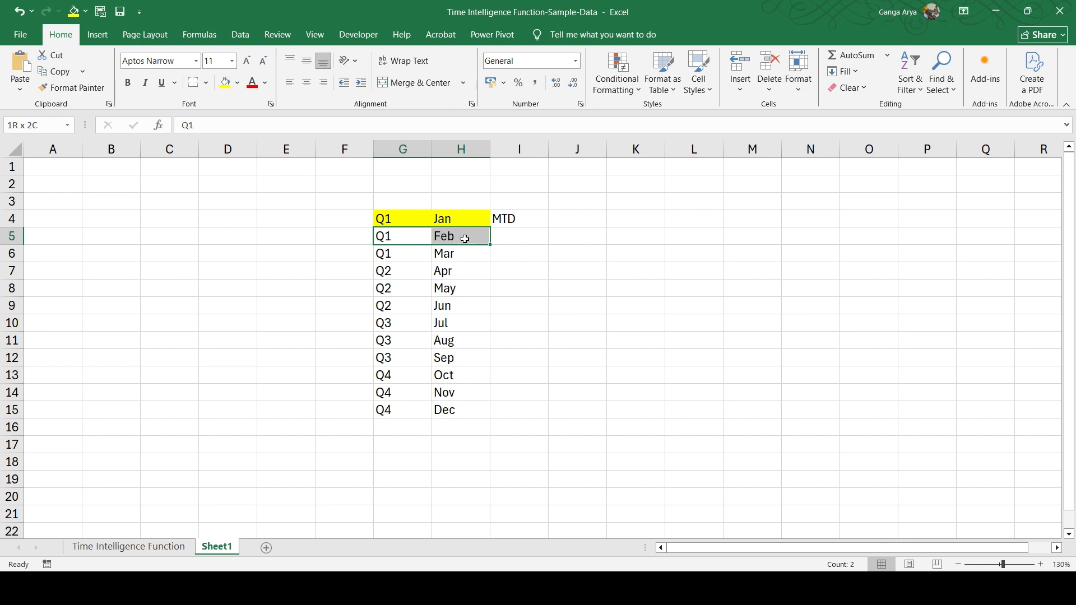
pyautogui.click(515, 237)
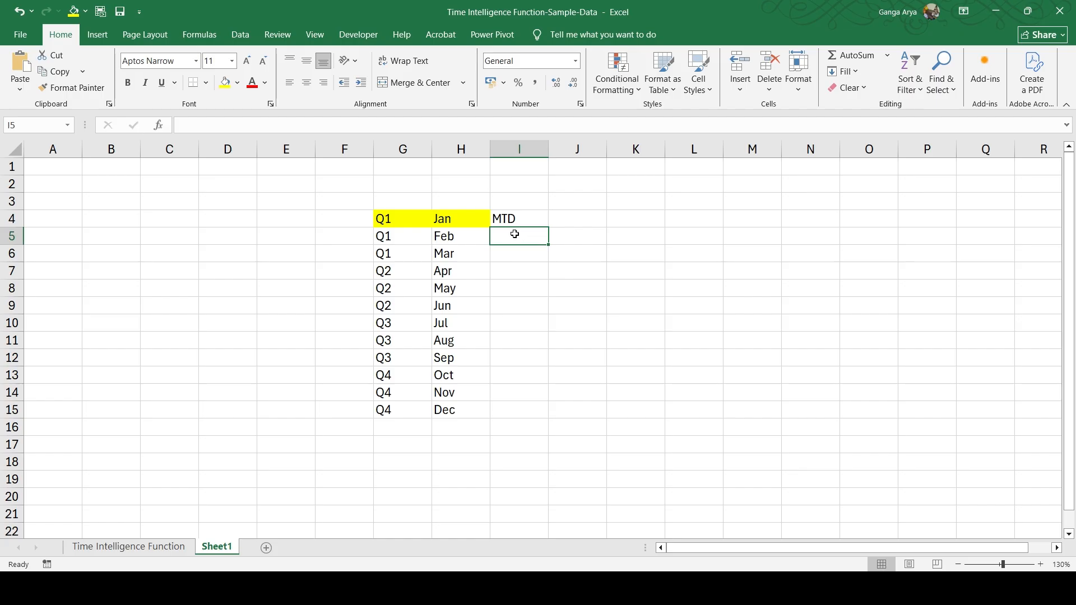
# Set the label in cell I4 beside January to JAN MTD
pyautogui.press('Up')
pyautogui.write('JAN MTD')
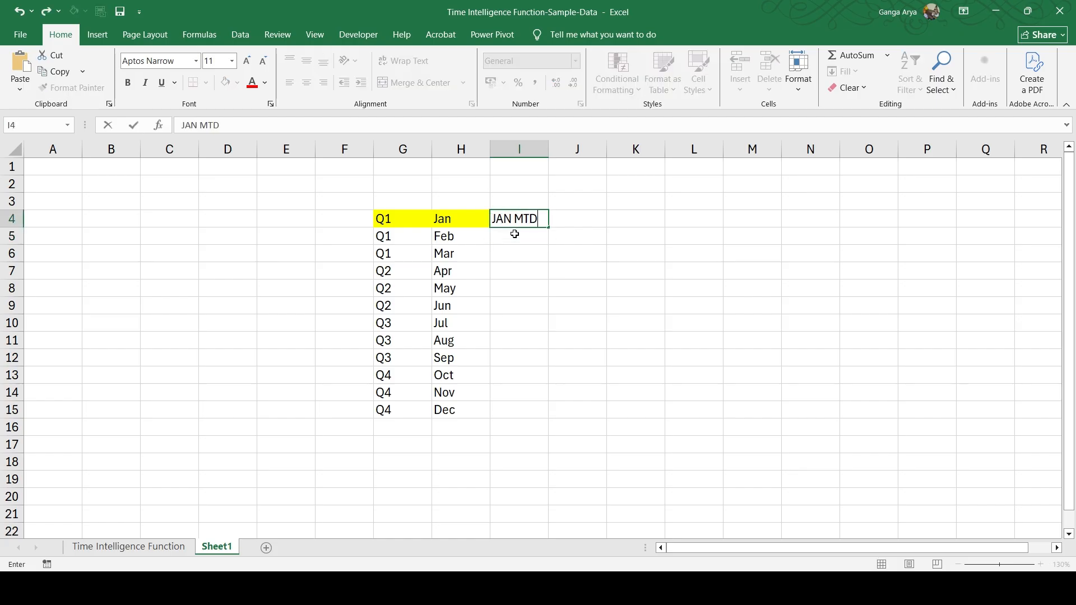
pyautogui.press('Return')
# Enter the labels FEB QTD in cell I5 and FEB YTD in cell J5 beside the February row
pyautogui.press('Right')
pyautogui.press('Left')
pyautogui.write('FEB')
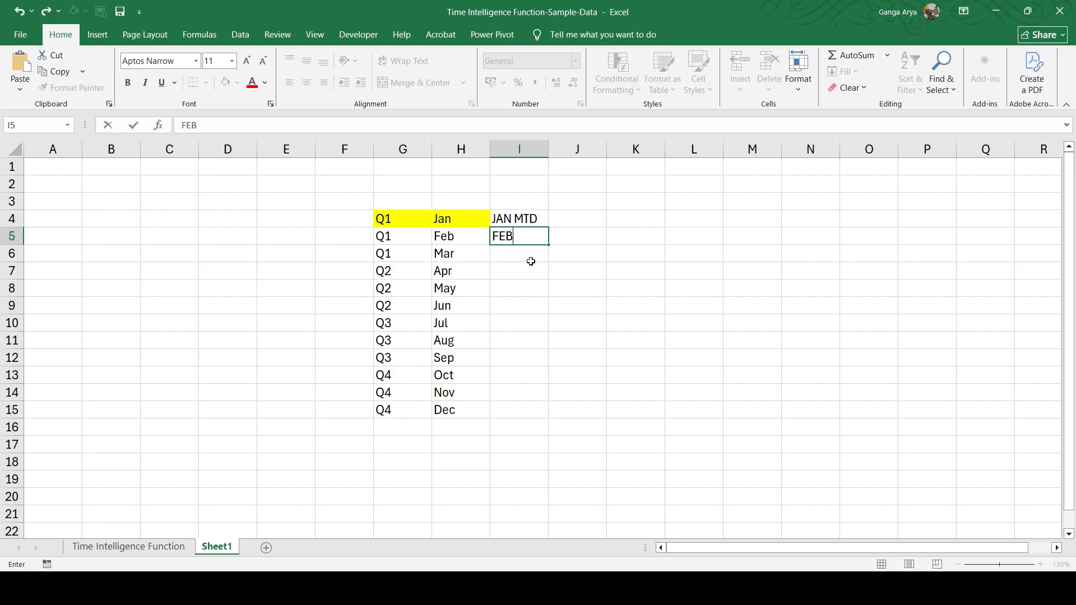
pyautogui.write(' QTD')
pyautogui.press('Tab')
pyautogui.write('FEB YTD')
pyautogui.press('Tab')
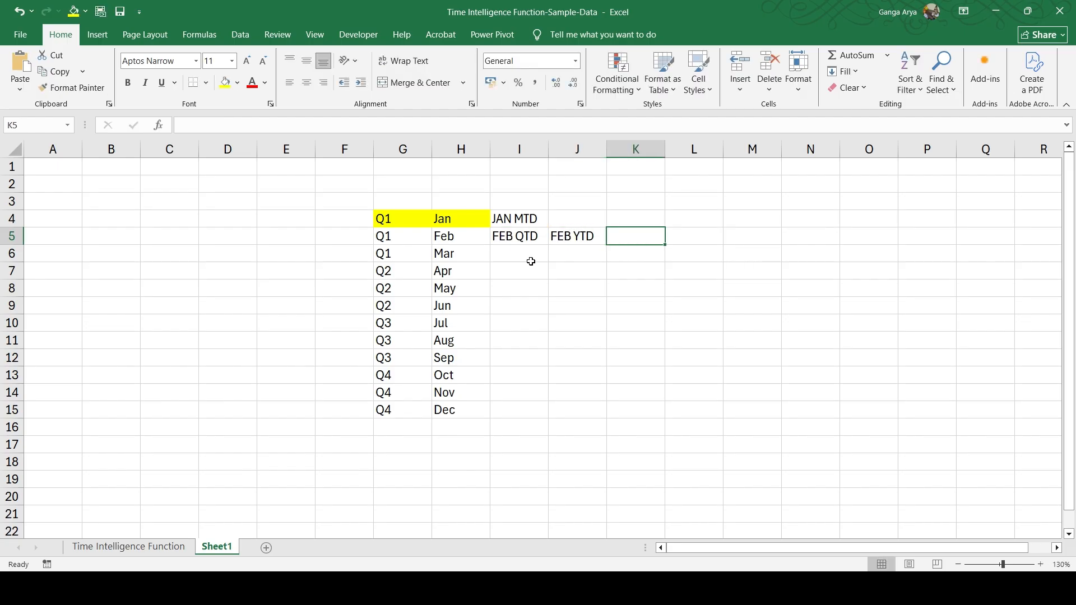
# Shift the FEB QTD and FEB YTD labels one column over to J5:K5 and enter FEB MTD in cell I5
pyautogui.press('Left')
pyautogui.press('Left')
pyautogui.hotkey('shift', 'Right')
pyautogui.hotkey('ctrl', 'x')
pyautogui.press('Right')
pyautogui.hotkey('ctrl', 'v')
pyautogui.press('Left')
pyautogui.press('Left')
pyautogui.write('FEB MTD')
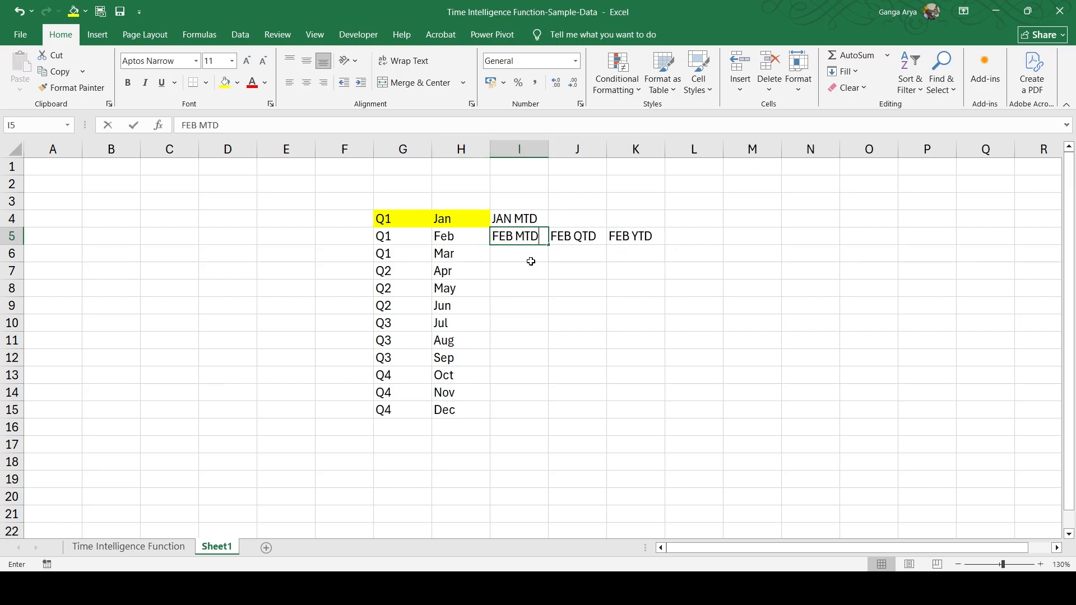
pyautogui.press('Return')
# Compare the January and February rows with their MTD, QTD and YTD labels to see which months each period covers
pyautogui.press('Up')
pyautogui.click(509, 223)
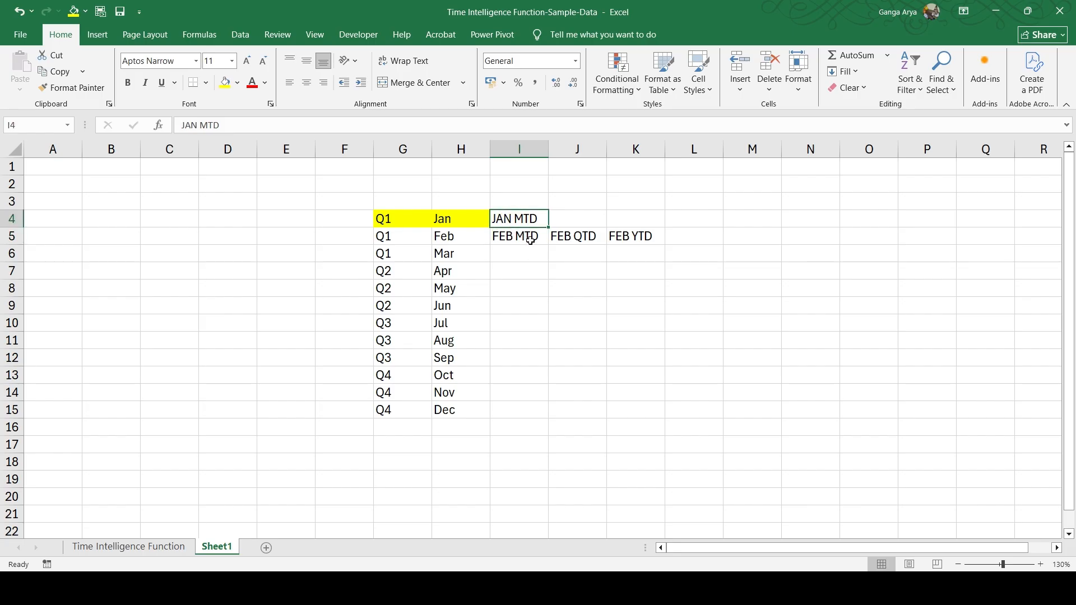
pyautogui.click(523, 239)
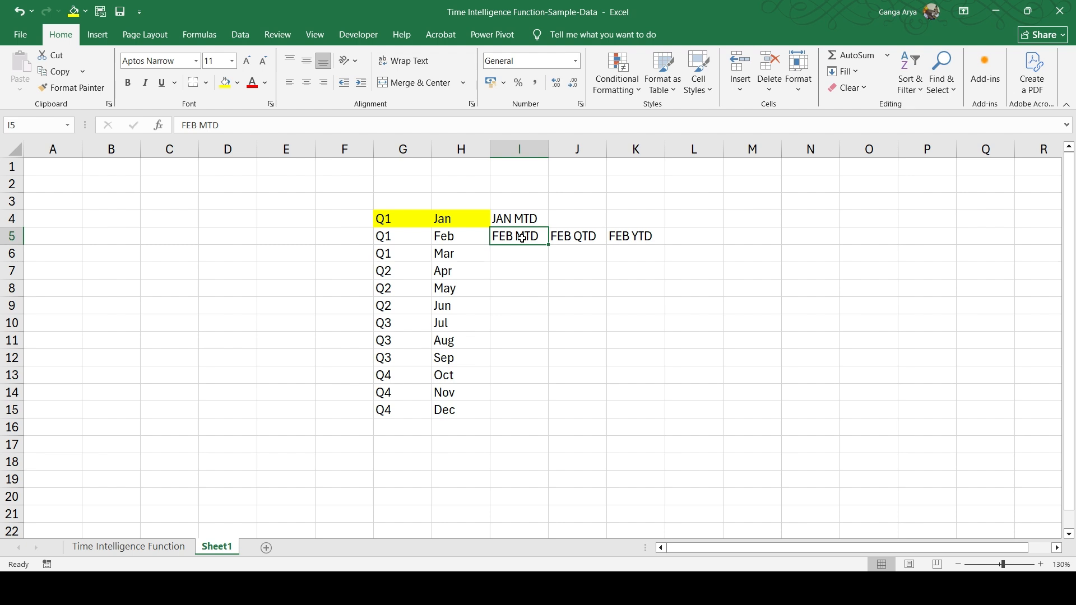
pyautogui.click(577, 236)
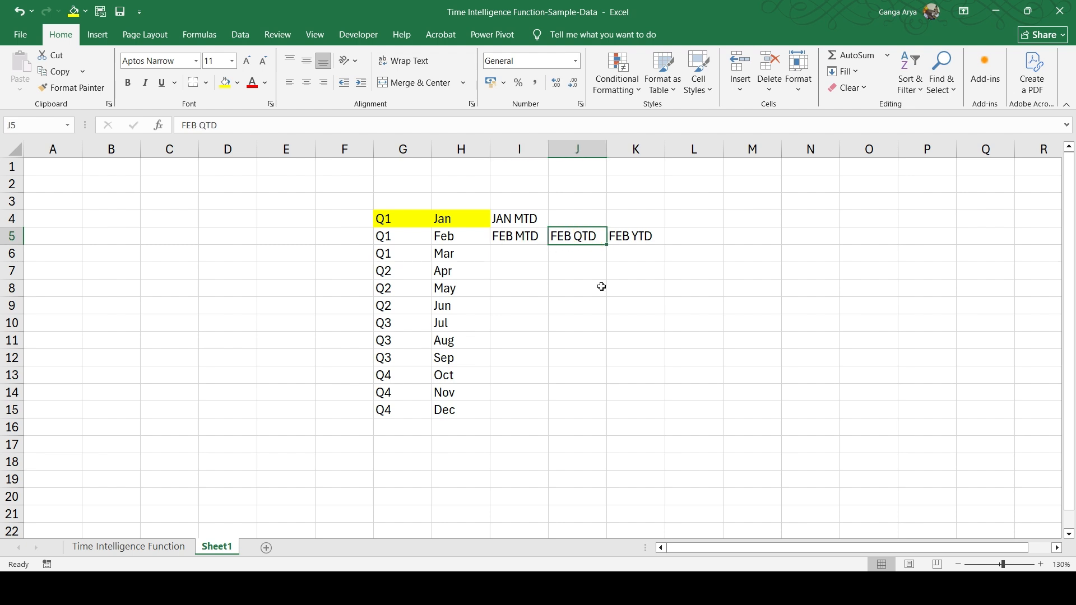
pyautogui.moveTo(447, 220); pyautogui.dragTo(451, 233)
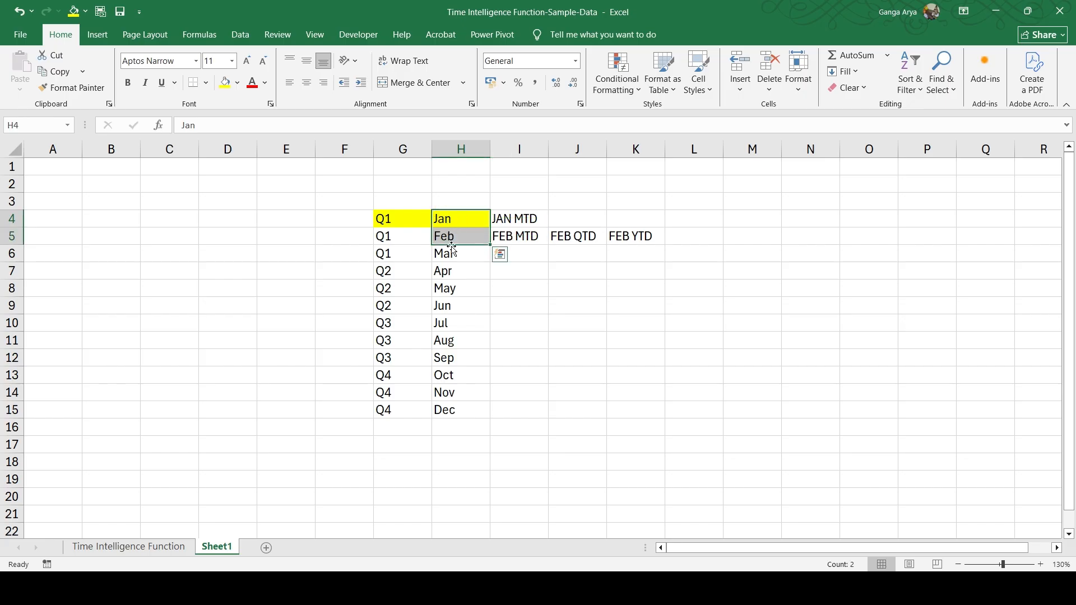
pyautogui.click(448, 239)
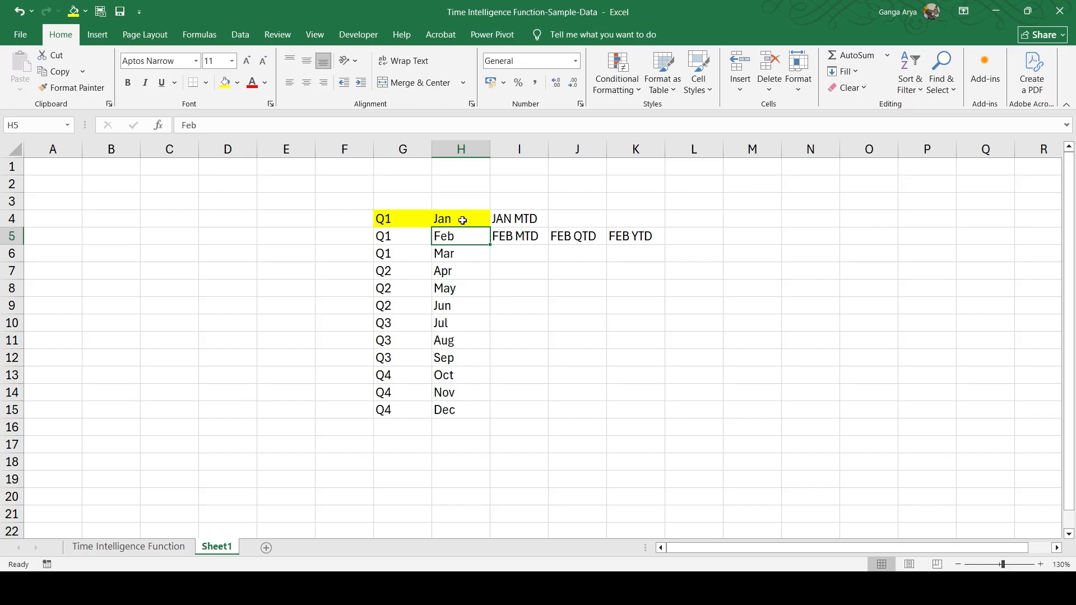
pyautogui.click(575, 236)
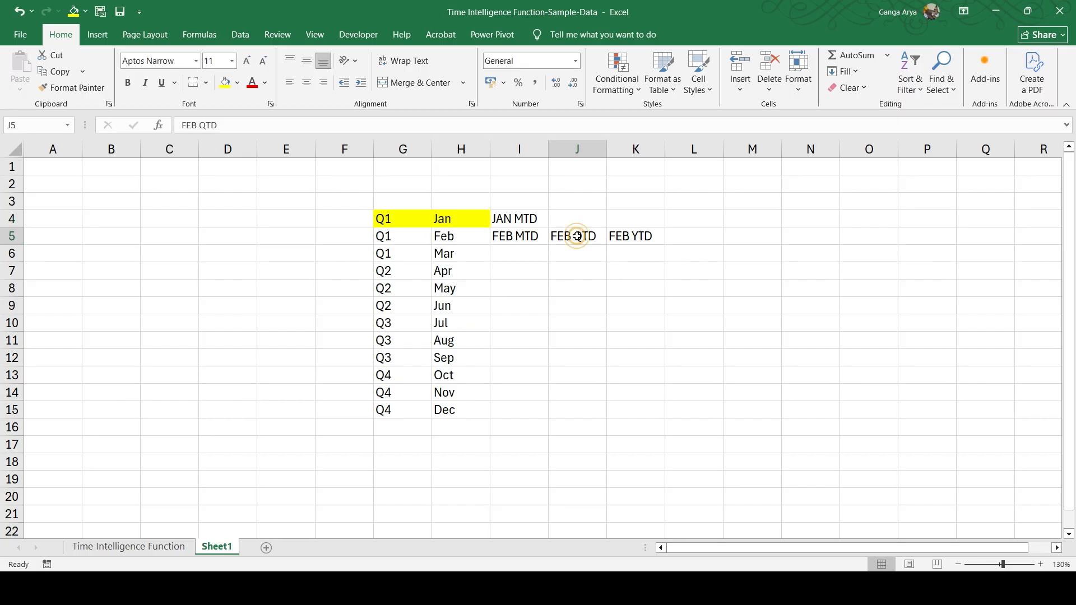
pyautogui.click(628, 245)
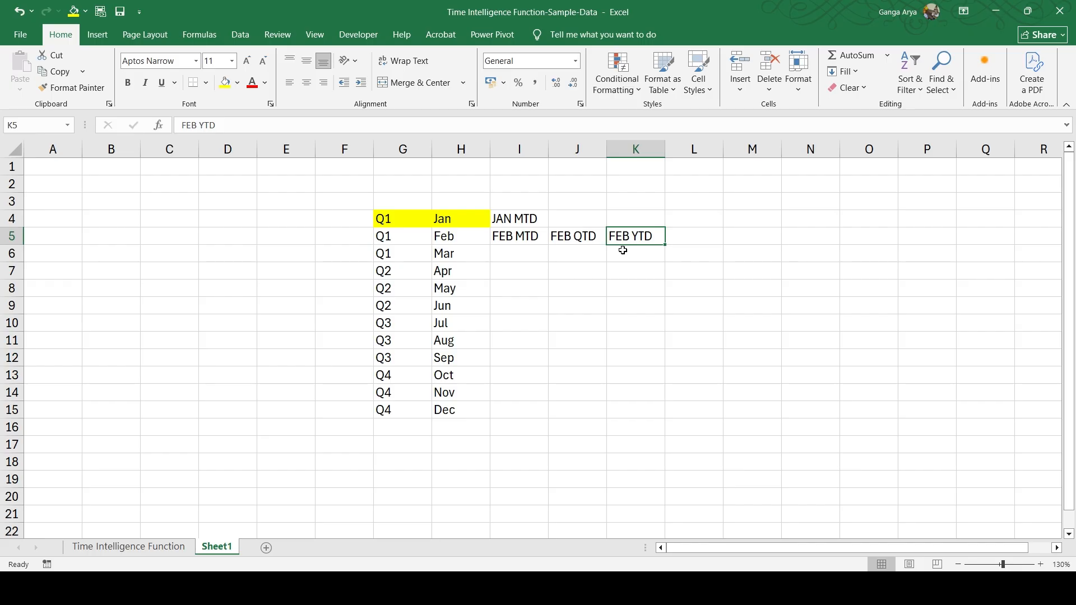
pyautogui.moveTo(457, 219); pyautogui.dragTo(456, 236)
pyautogui.click(617, 236)
# Enter the labels MAR MTD, MAR QTD and MAR YTD in cells I6 to K6 beside the March row
pyautogui.click(535, 254)
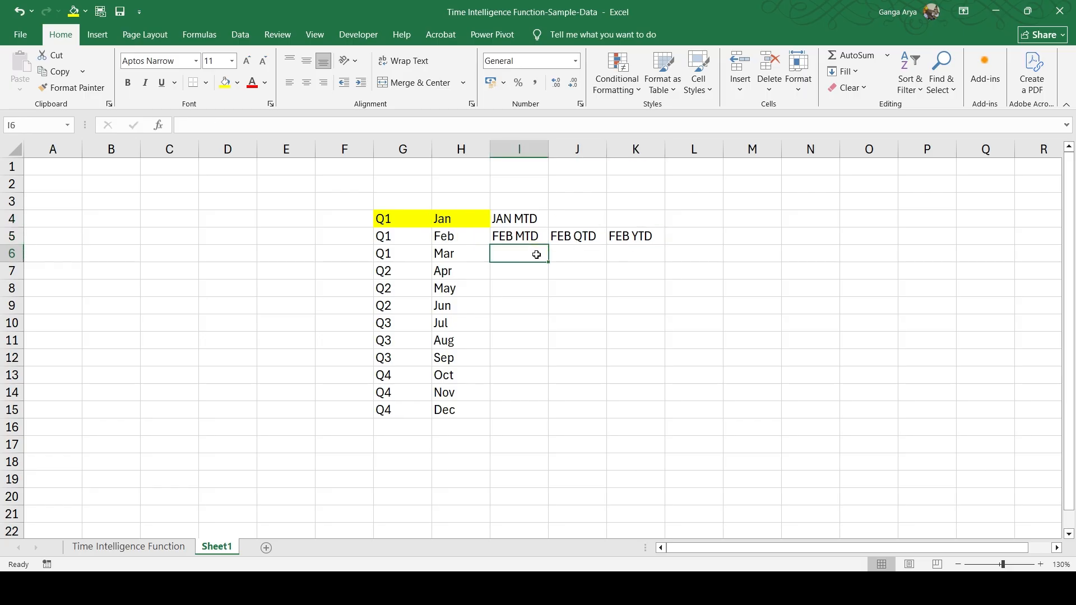
pyautogui.write('MAR MT')
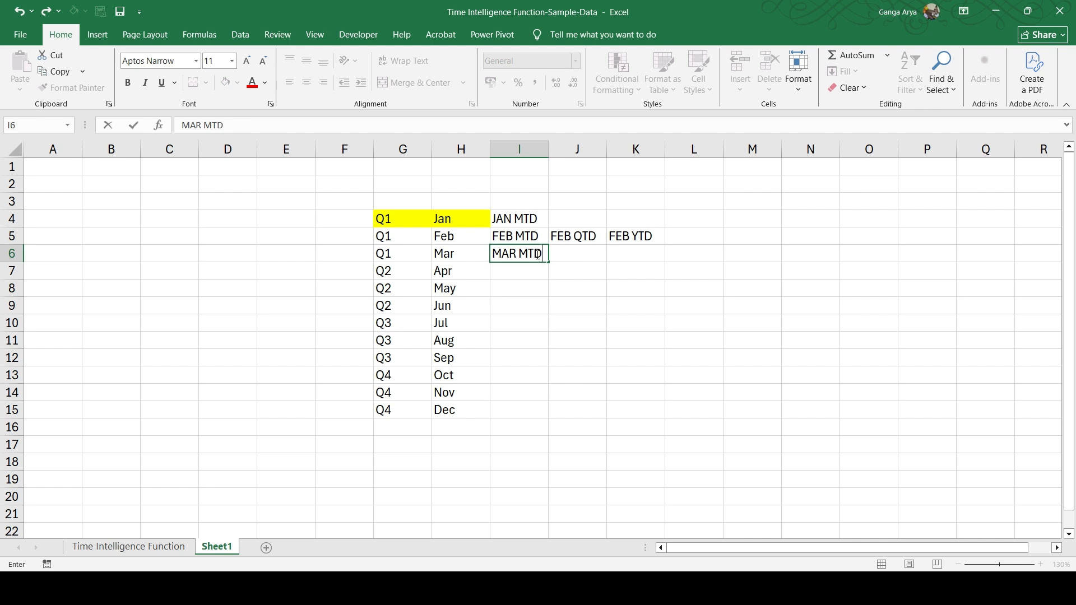
pyautogui.write('D')
pyautogui.press('Tab')
pyautogui.write('MAR QTD')
pyautogui.press('Tab')
pyautogui.write('MAR YTD')
pyautogui.press('Left')
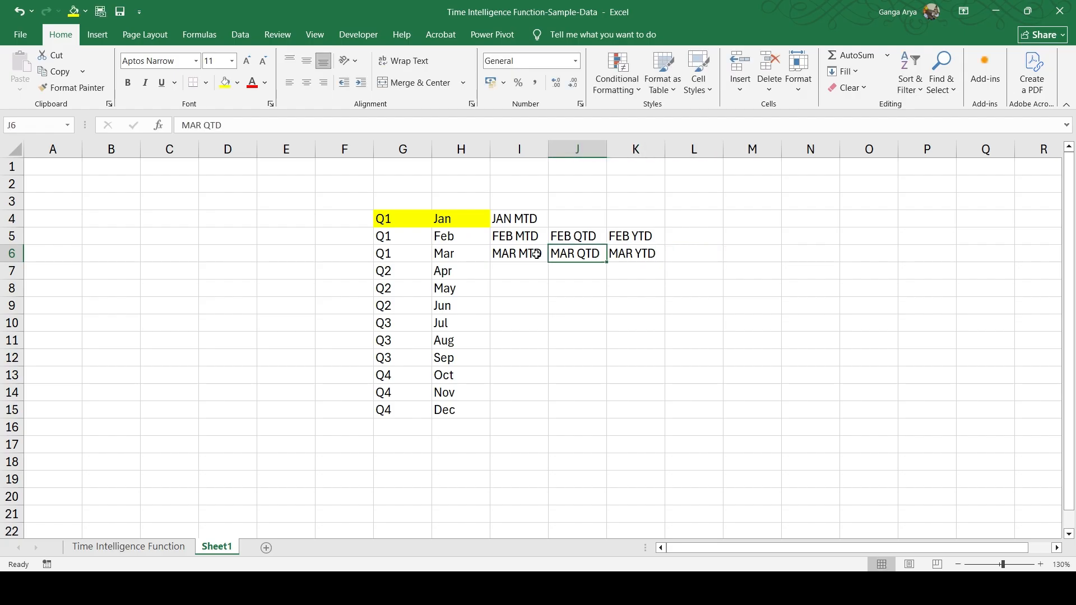
# Highlight the Q1 and Mar cells of the March row with a yellow fill
pyautogui.click(513, 255)
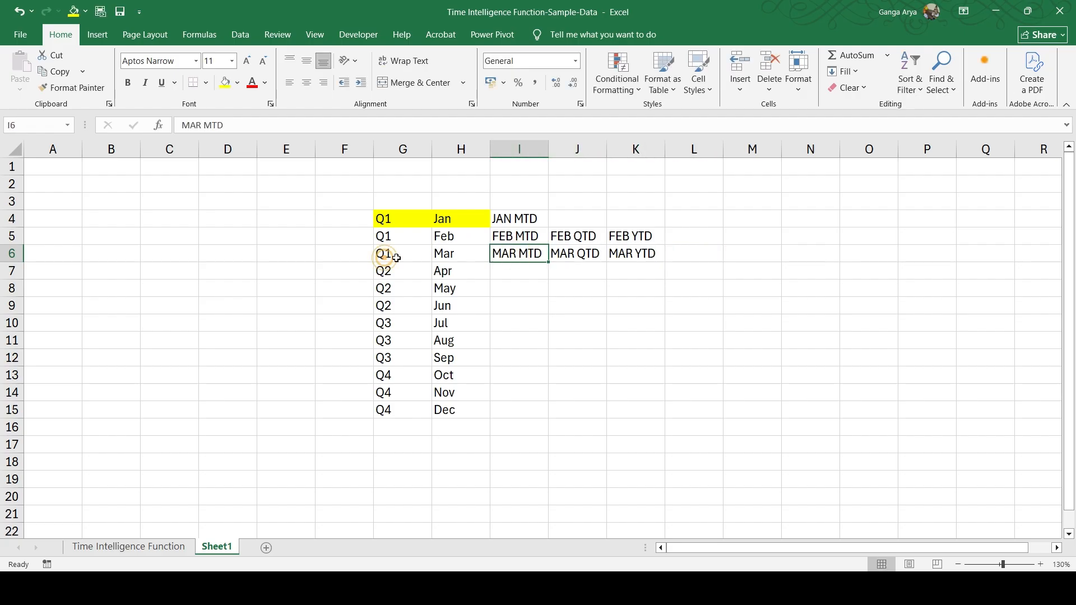
pyautogui.moveTo(386, 256); pyautogui.dragTo(427, 249)
pyautogui.click(225, 82)
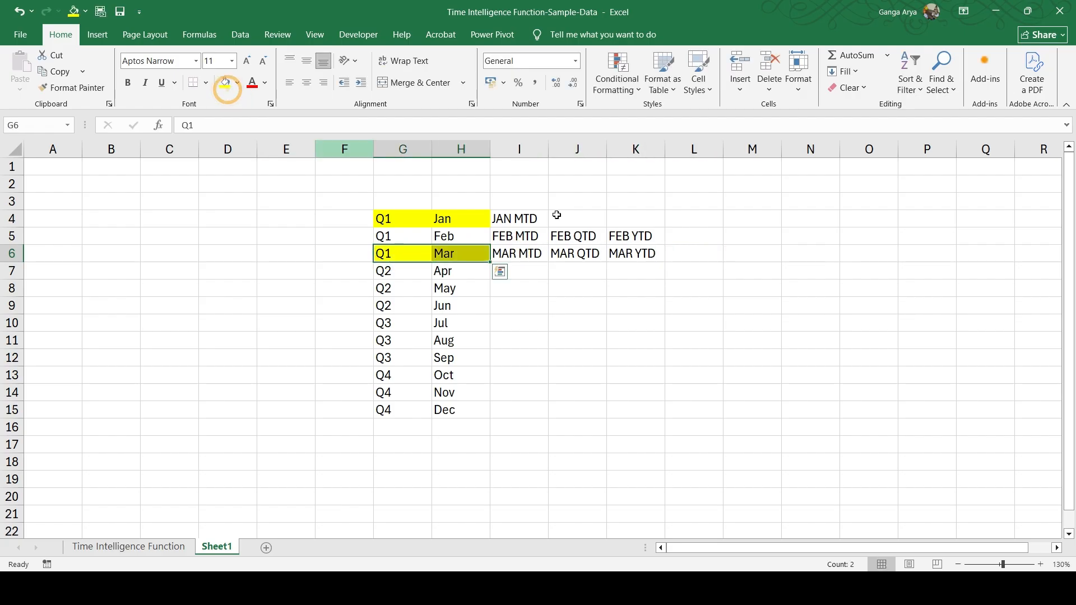
# Highlight the MAR QTD and MAR YTD label cells J6 and K6 with a yellow fill
pyautogui.click(564, 259)
pyautogui.moveTo(447, 219); pyautogui.dragTo(453, 253)
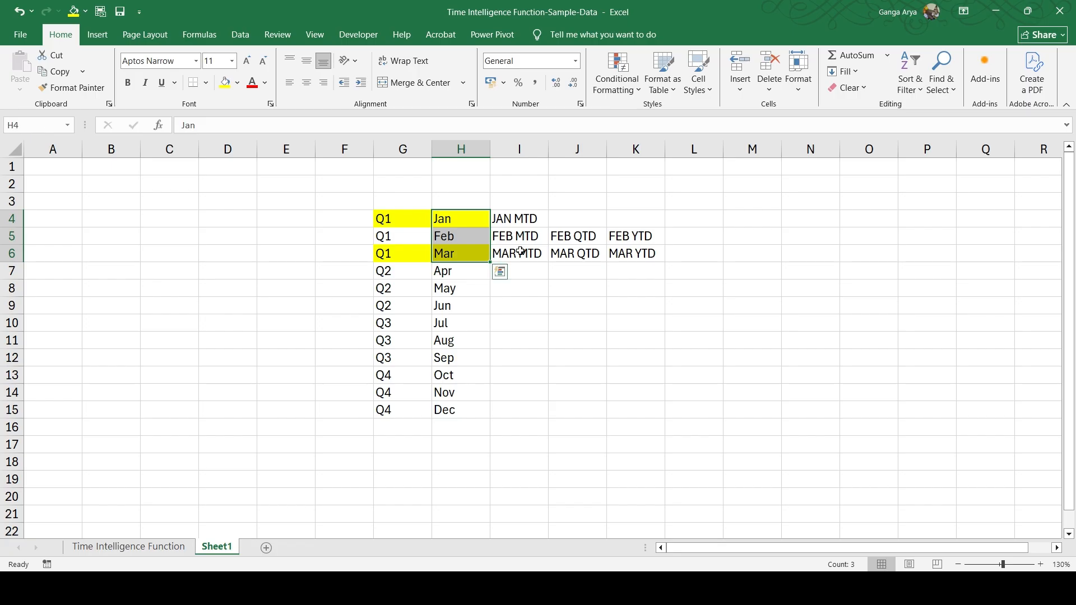
pyautogui.click(577, 258)
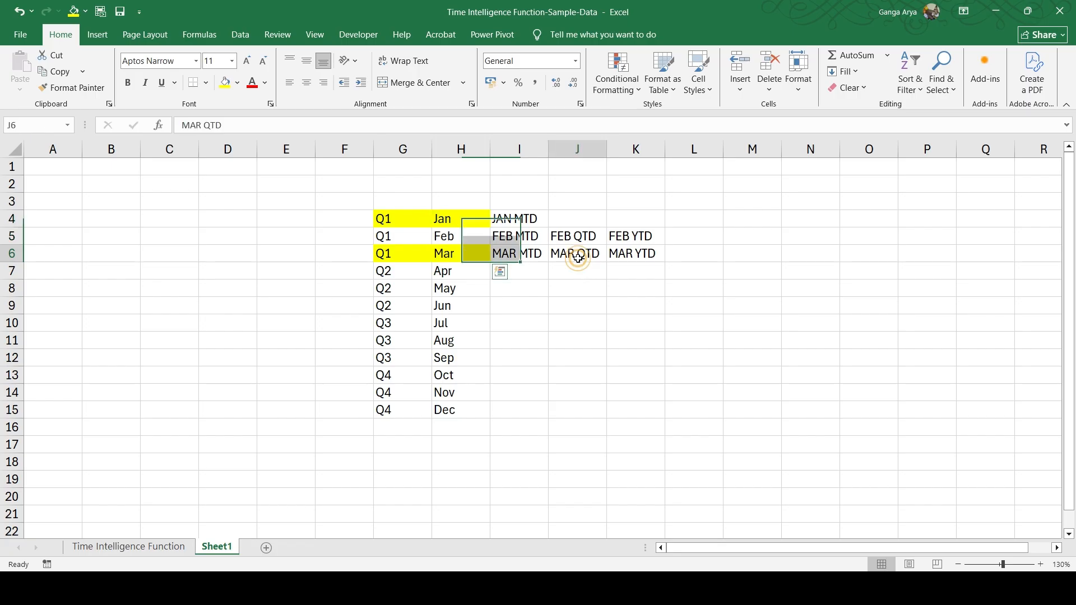
pyautogui.click(226, 83)
pyautogui.click(636, 255)
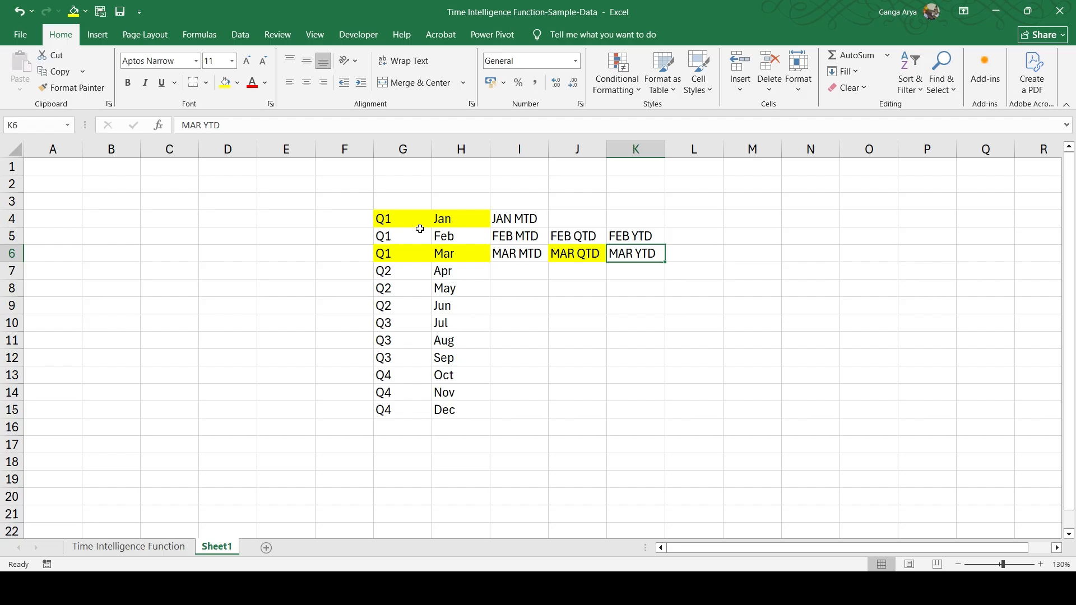
pyautogui.moveTo(449, 219); pyautogui.dragTo(456, 254)
pyautogui.click(636, 255)
pyautogui.click(225, 83)
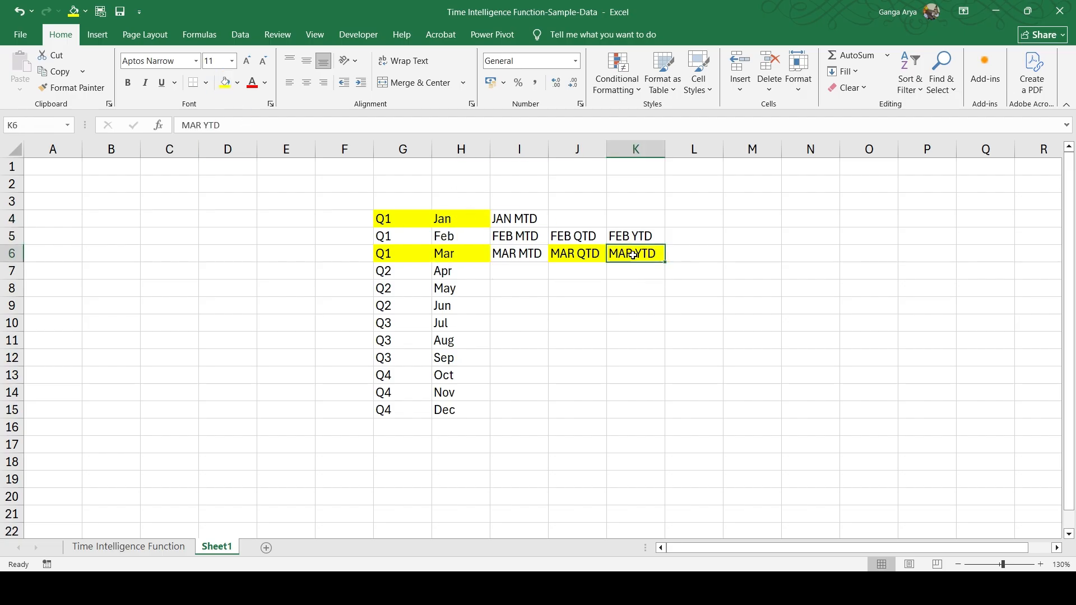
# Enter APR MTD in cell I7 and APR YTD in cell K7 beside the April row, leaving J7 empty
pyautogui.click(506, 268)
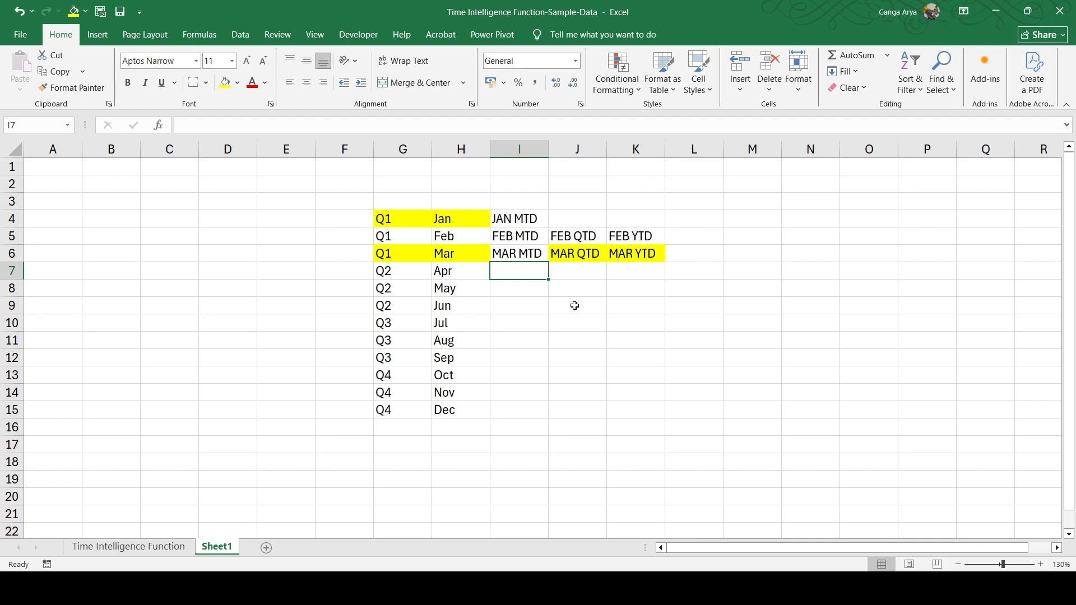
pyautogui.write('APR MTD')
pyautogui.press('Tab')
pyautogui.press('Left')
pyautogui.press('Right')
pyautogui.press('Right')
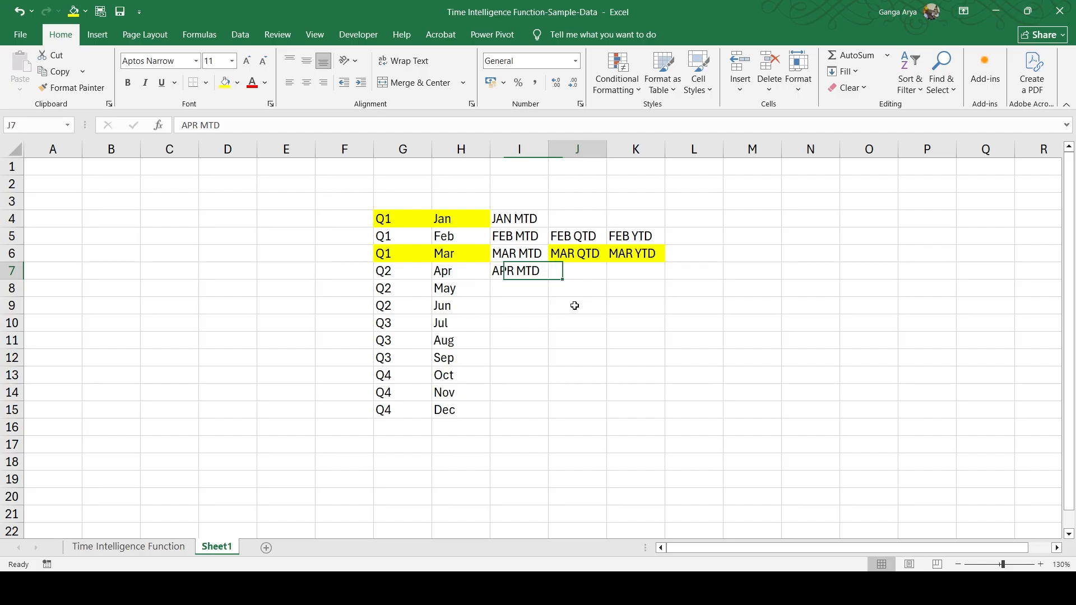
pyautogui.write('QPR YT')
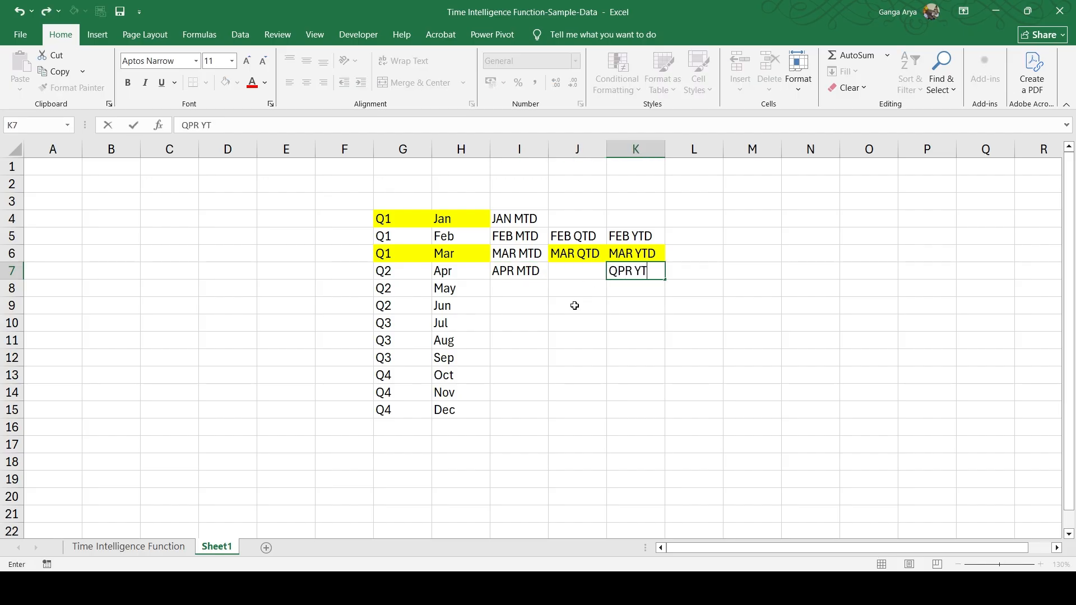
pyautogui.press('Escape')
pyautogui.write('APR YTD')
pyautogui.press('Right')
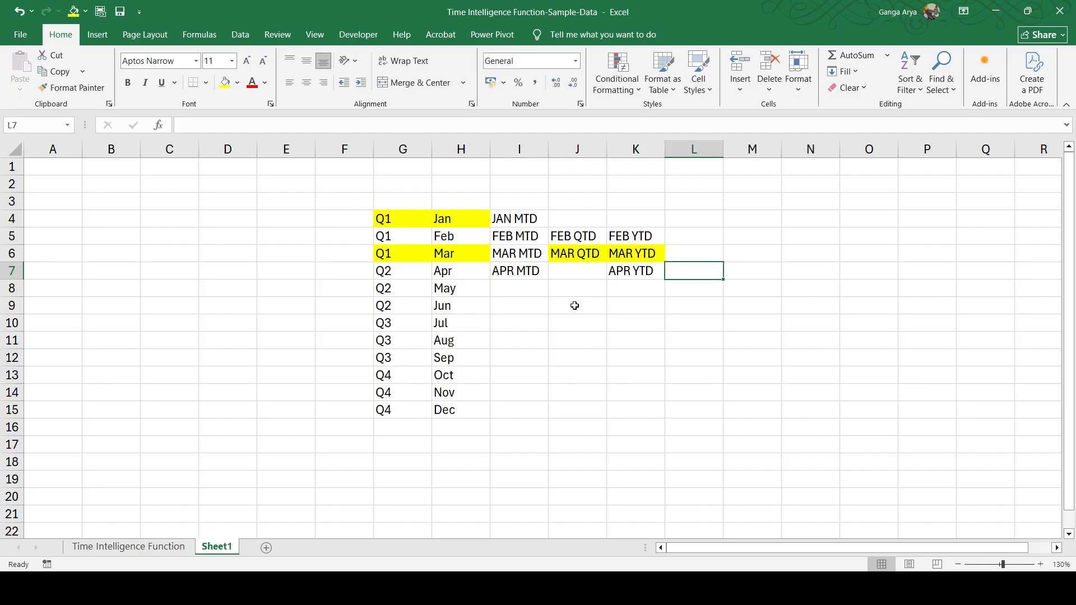
pyautogui.press('Left')
pyautogui.press('Left')
pyautogui.moveTo(458, 224); pyautogui.dragTo(457, 272)
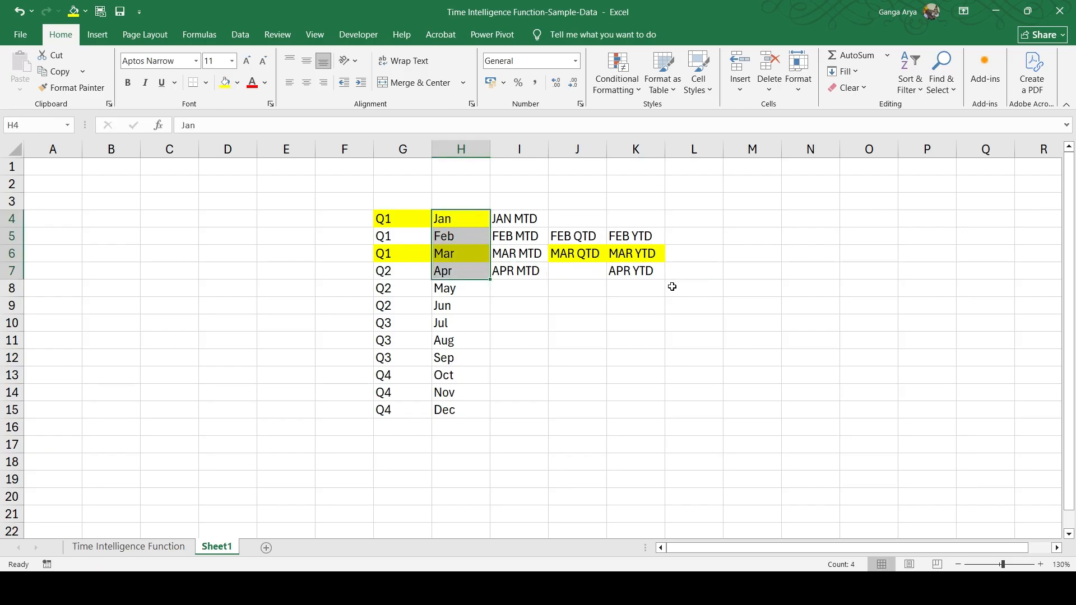
pyautogui.click(650, 272)
# Enter the labels MAY MTD, MAY QTD and MAY YTD in cells I8 to K8 beside the May row
pyautogui.click(459, 287)
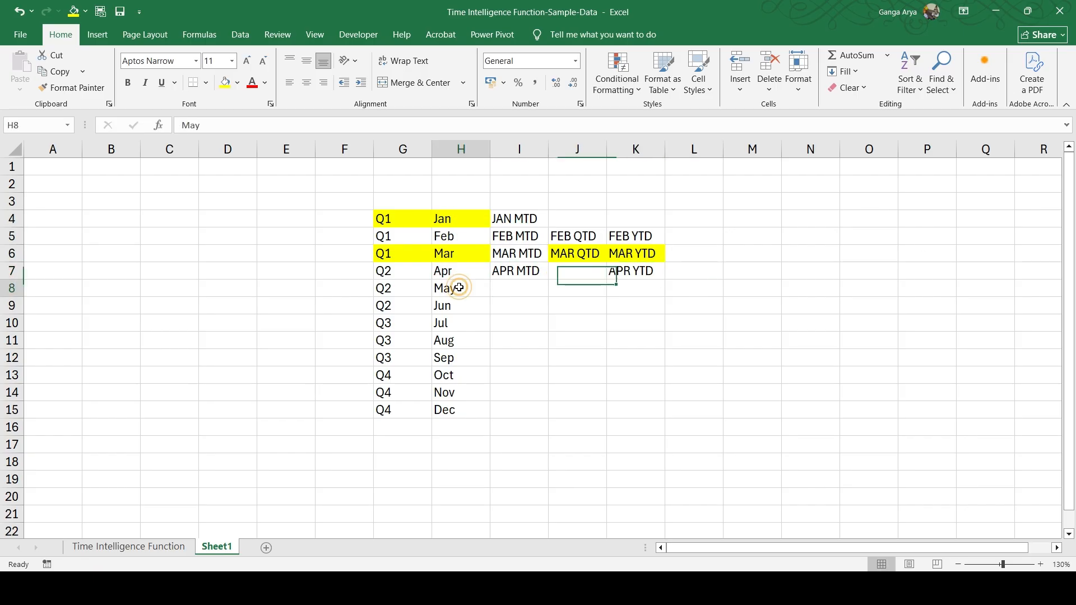
pyautogui.click(518, 291)
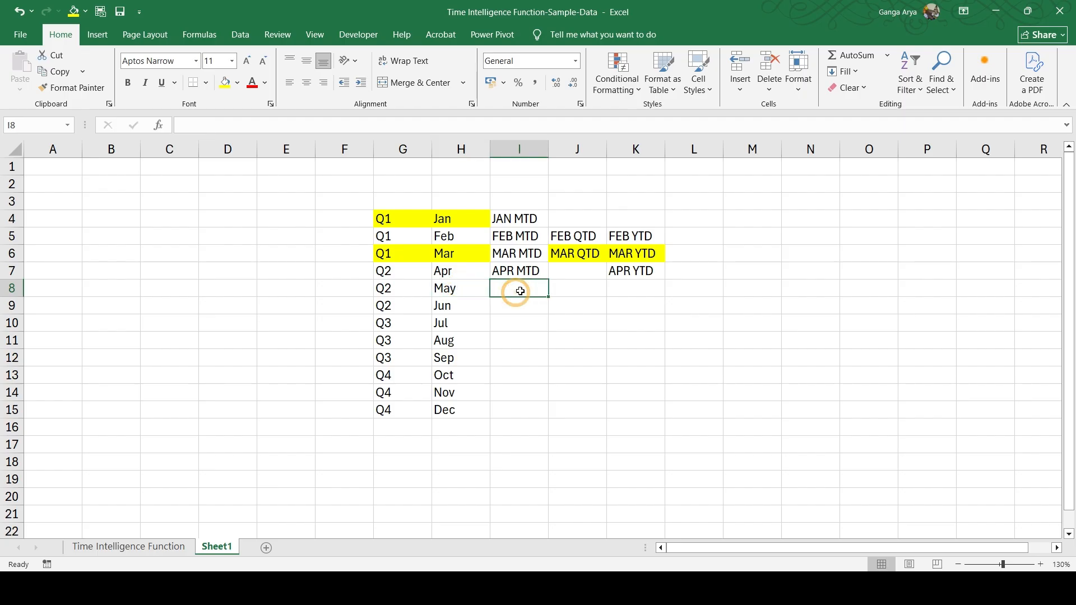
pyautogui.write('MAY MTD')
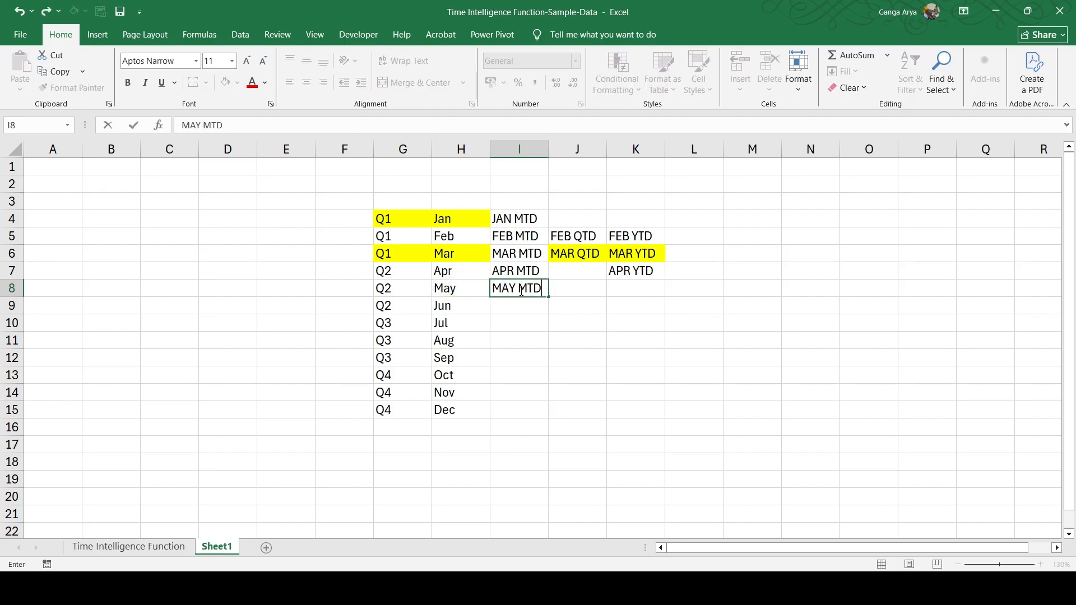
pyautogui.press('Tab')
pyautogui.write('MAY QTD')
pyautogui.press('Tab')
pyautogui.write('MAY ')
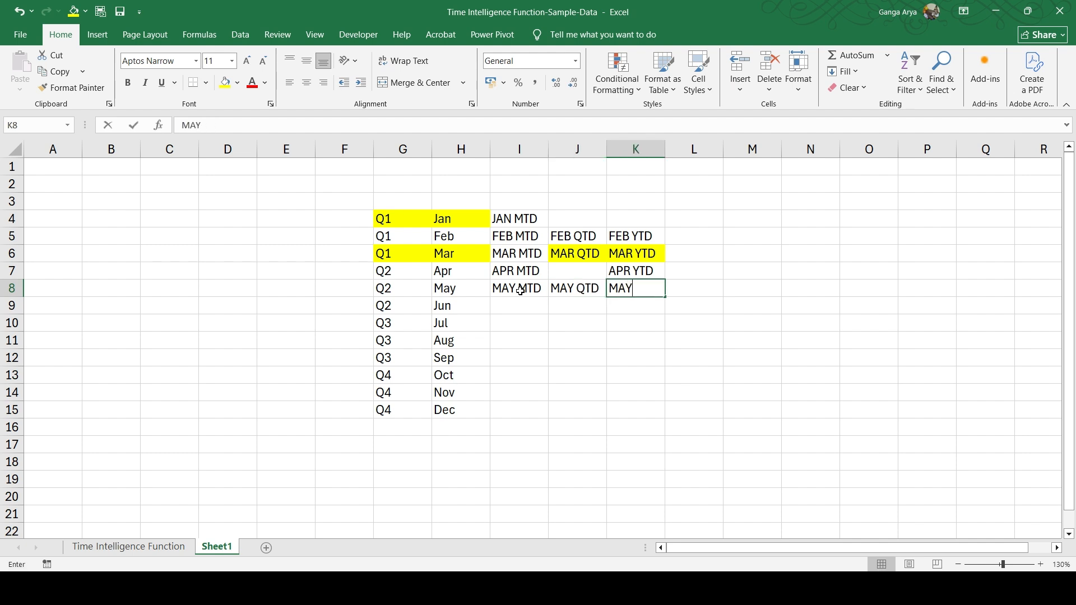
pyautogui.write('YTD')
pyautogui.click(519, 290)
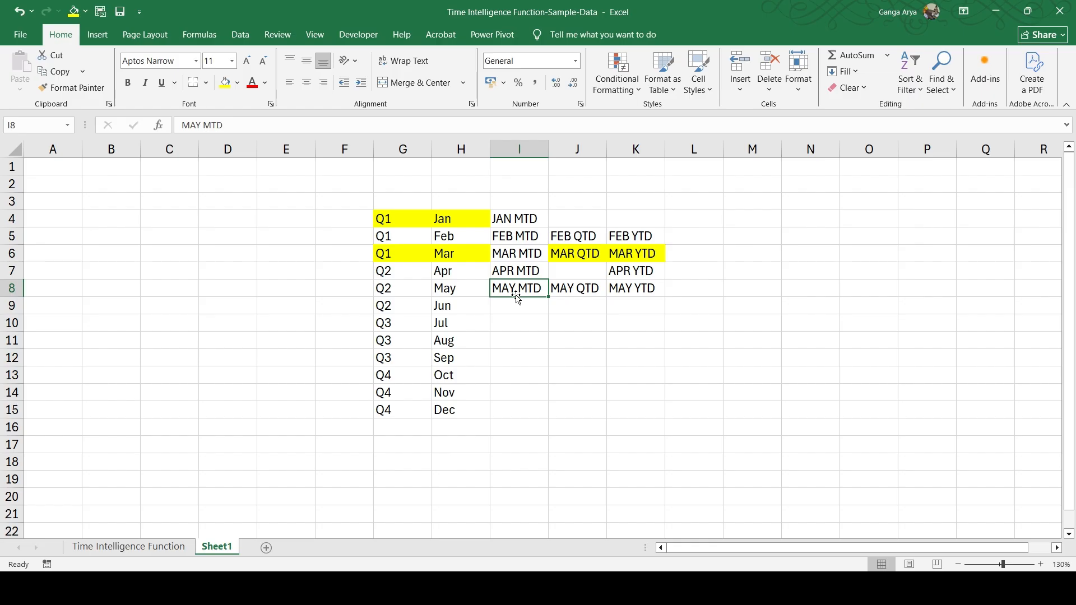
# Highlight the Q2 and May cells of the May row with a yellow fill
pyautogui.moveTo(412, 293); pyautogui.dragTo(457, 289)
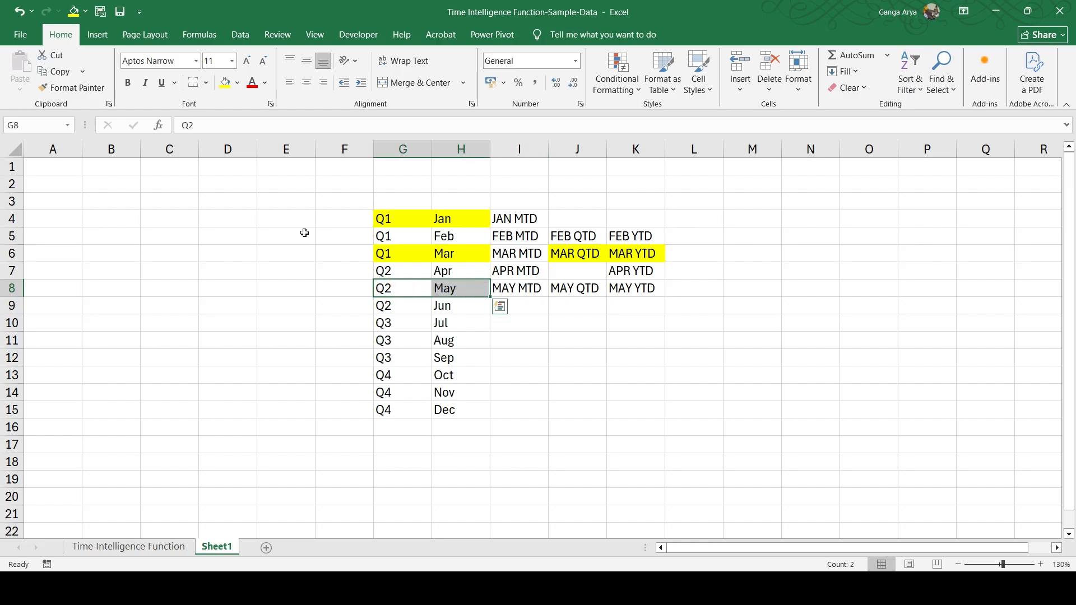
pyautogui.click(225, 84)
pyautogui.click(510, 278)
# Compare the MAY QTD and MAY YTD labels with the April–May and January–May months they cover
pyautogui.click(567, 290)
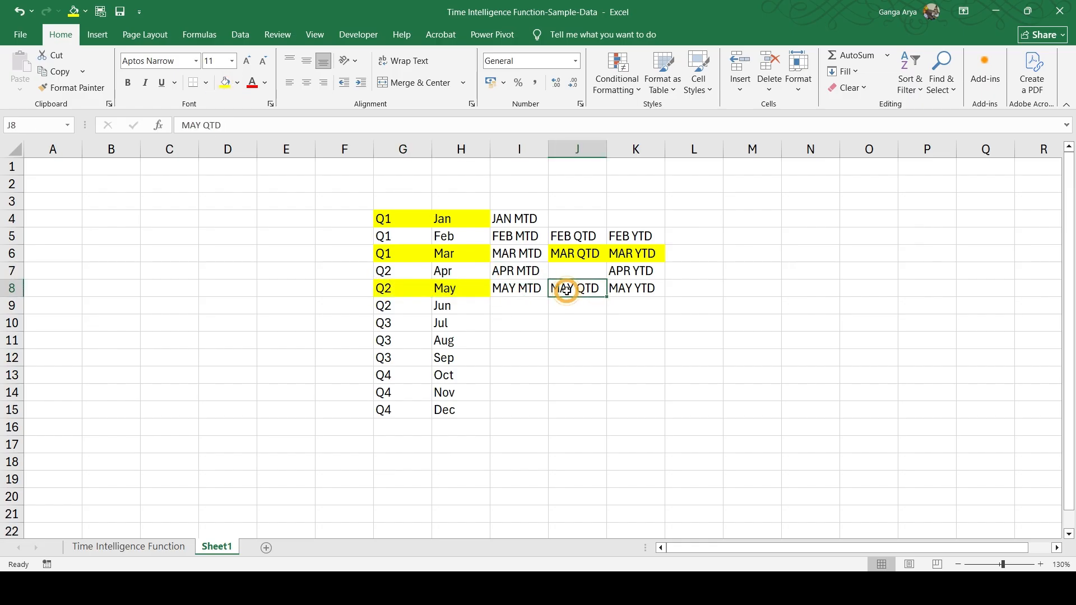
pyautogui.moveTo(453, 275); pyautogui.dragTo(444, 290)
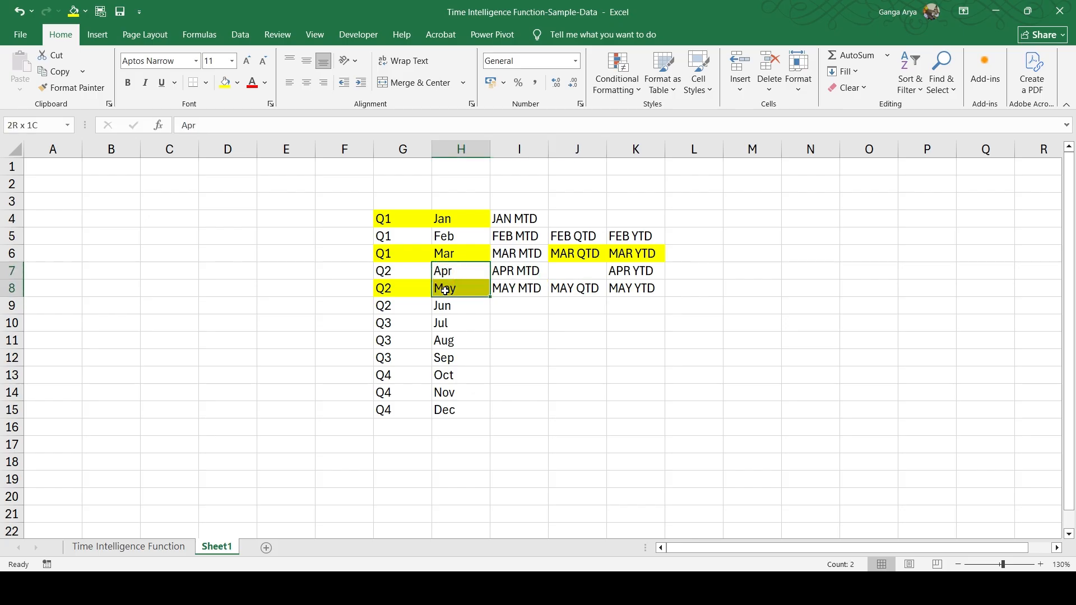
pyautogui.keyDown('ctrl'); pyautogui.click(574, 290); pyautogui.keyUp('ctrl')
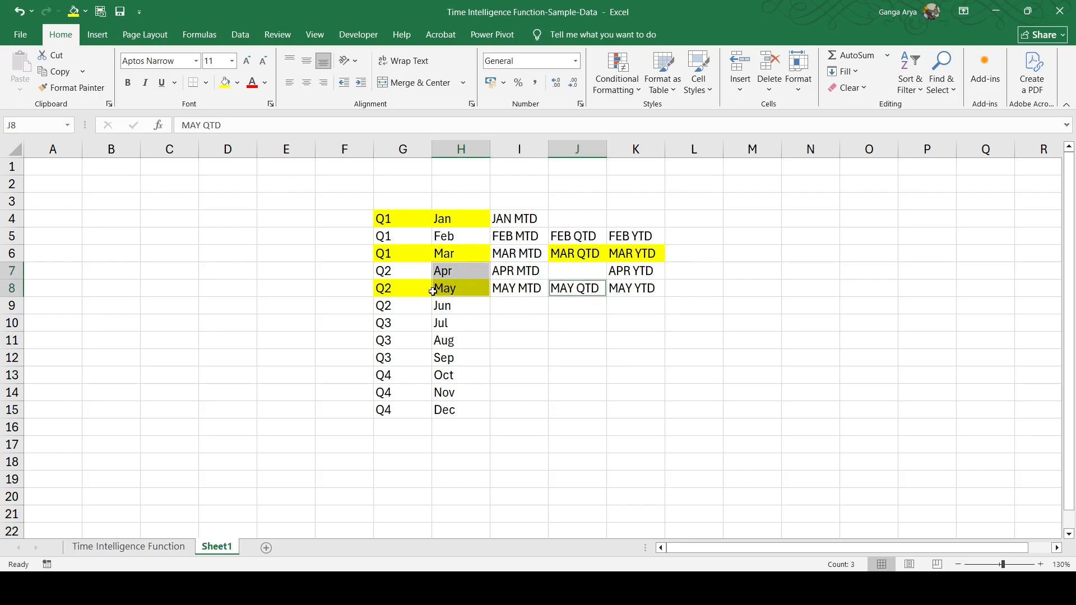
pyautogui.moveTo(456, 219); pyautogui.dragTo(468, 289)
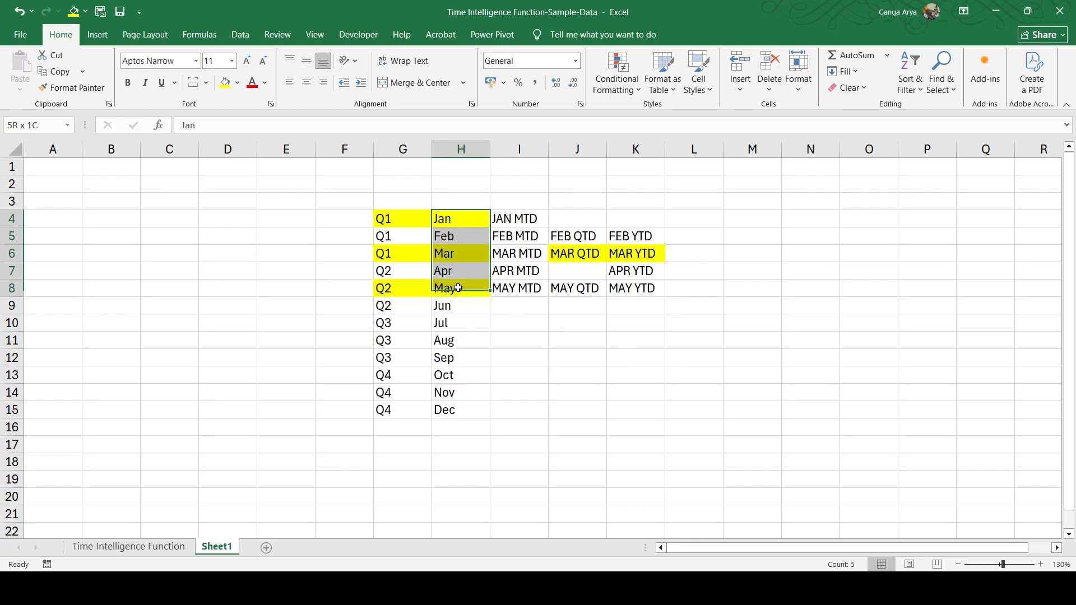
pyautogui.keyDown('ctrl'); pyautogui.click(626, 292); pyautogui.keyUp('ctrl')
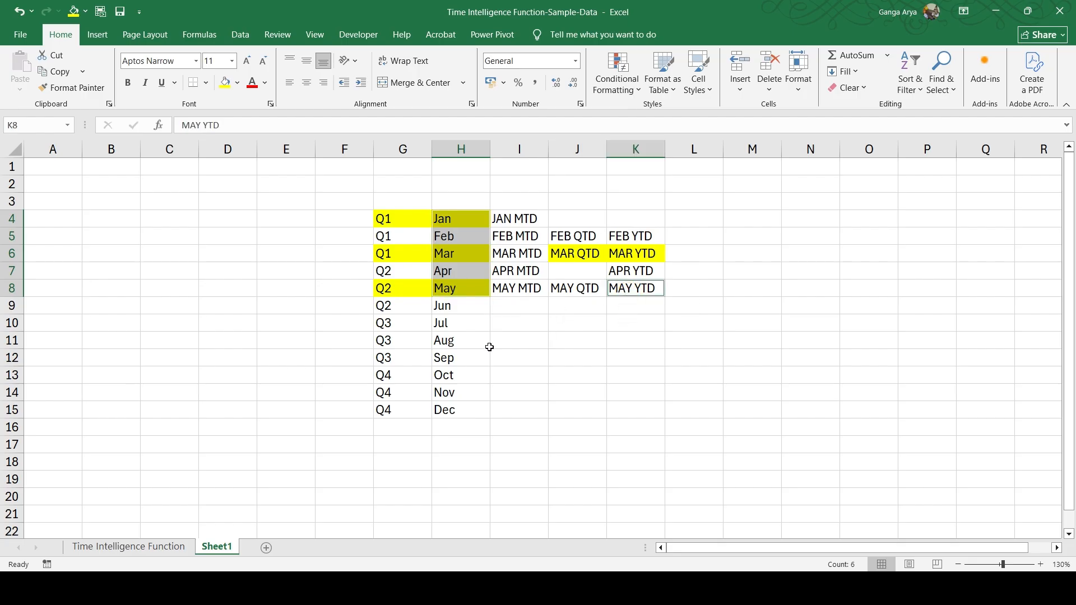
pyautogui.click(519, 340)
pyautogui.moveTo(407, 311); pyautogui.dragTo(515, 340)
pyautogui.moveTo(415, 390); pyautogui.dragTo(502, 388)
pyautogui.click(532, 343)
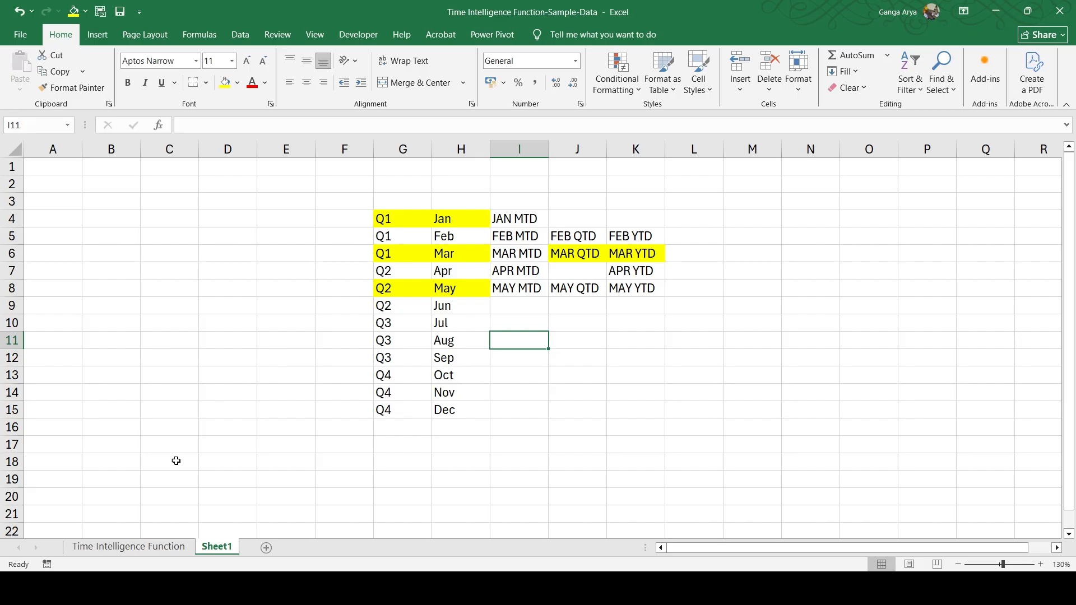
# View the Current QTD card in Power BI and extend the Order Date filter on Excel's Time Intelligence Function sheet to April and May 2025
pyautogui.click(149, 548)
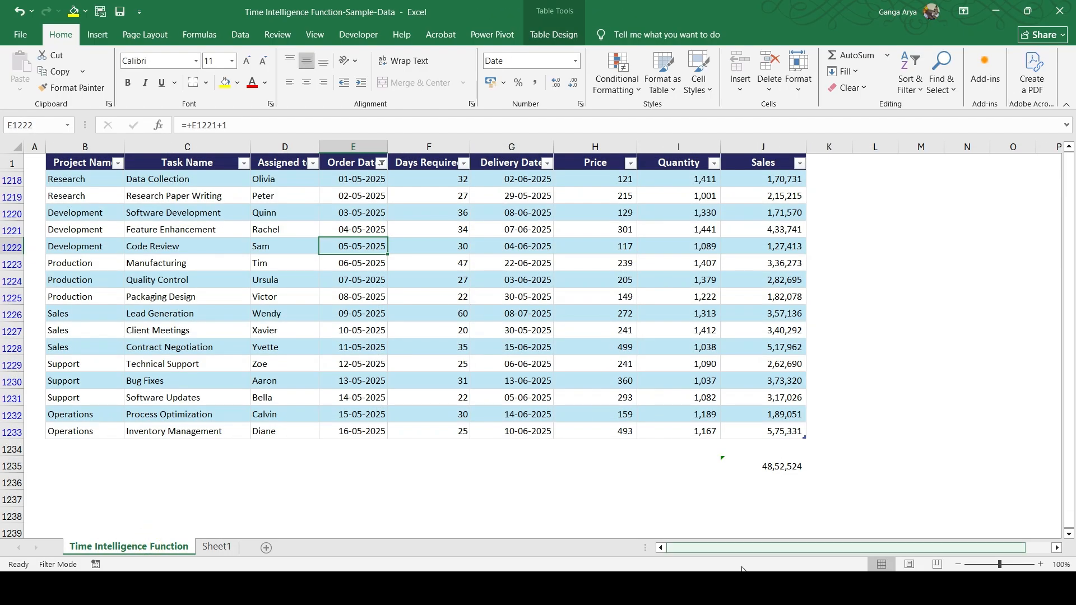
pyautogui.click(642, 522)
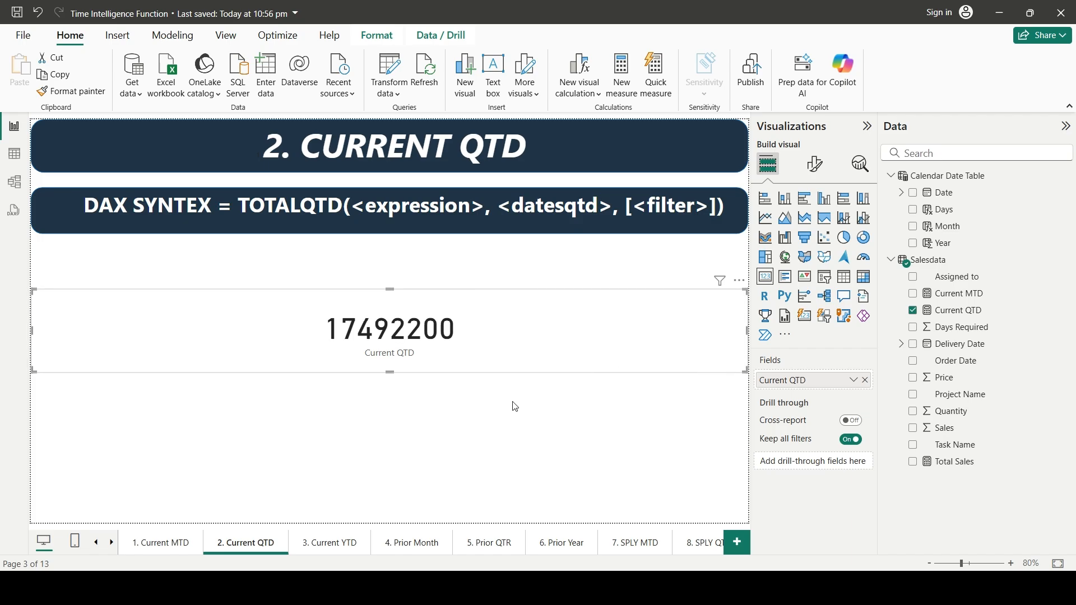
pyautogui.hotkey('alt', 'Tab')
pyautogui.click(382, 163)
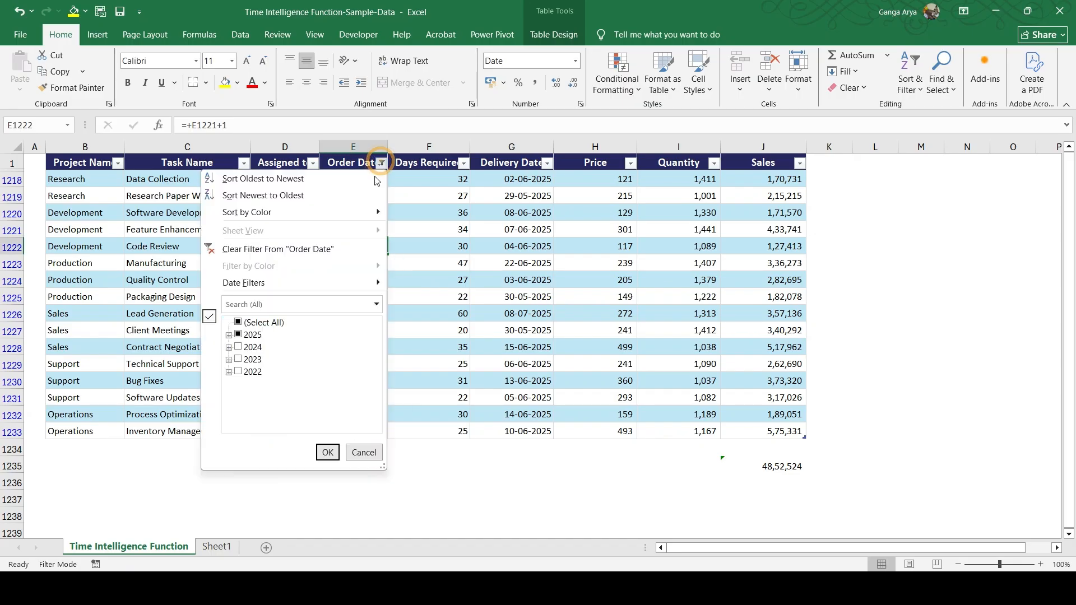
pyautogui.click(229, 335)
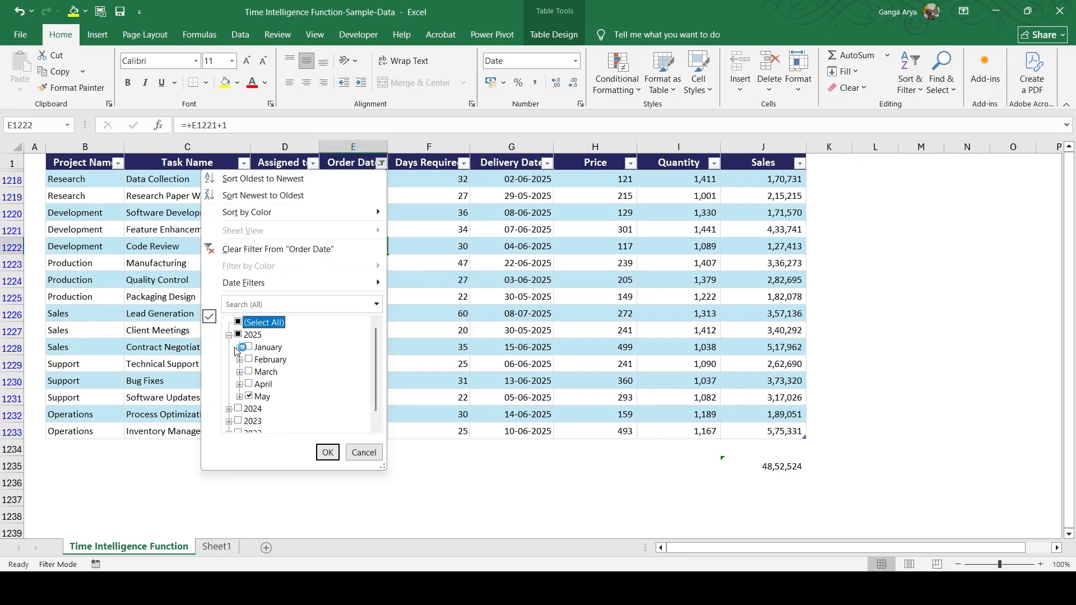
pyautogui.click(249, 385)
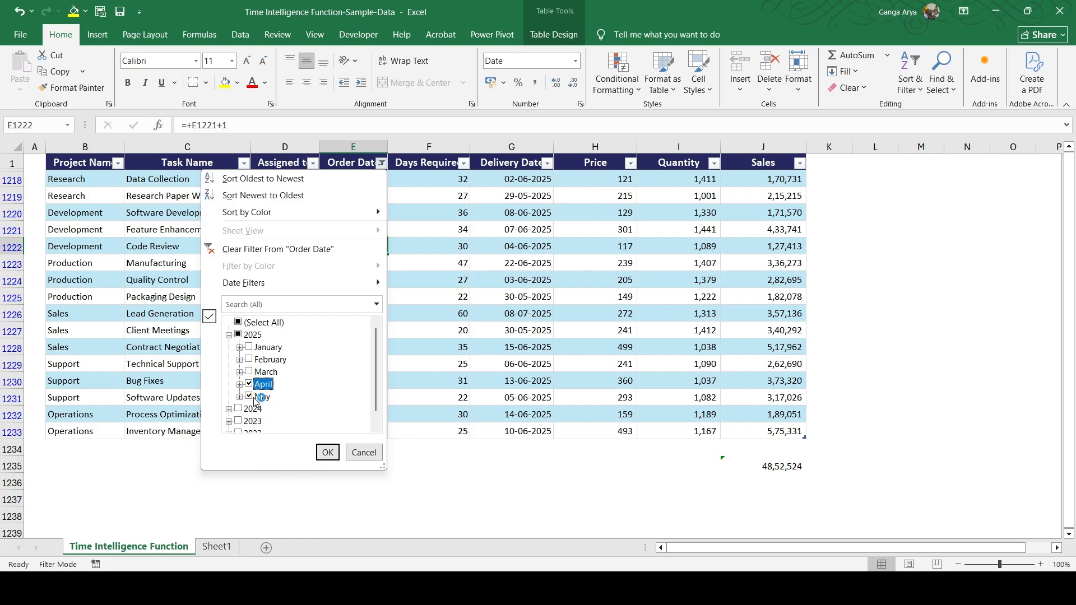
pyautogui.click(328, 453)
# Delete the old subtotal formula in cell J1235 below the Sales column
pyautogui.scroll(-5, 768, 285)
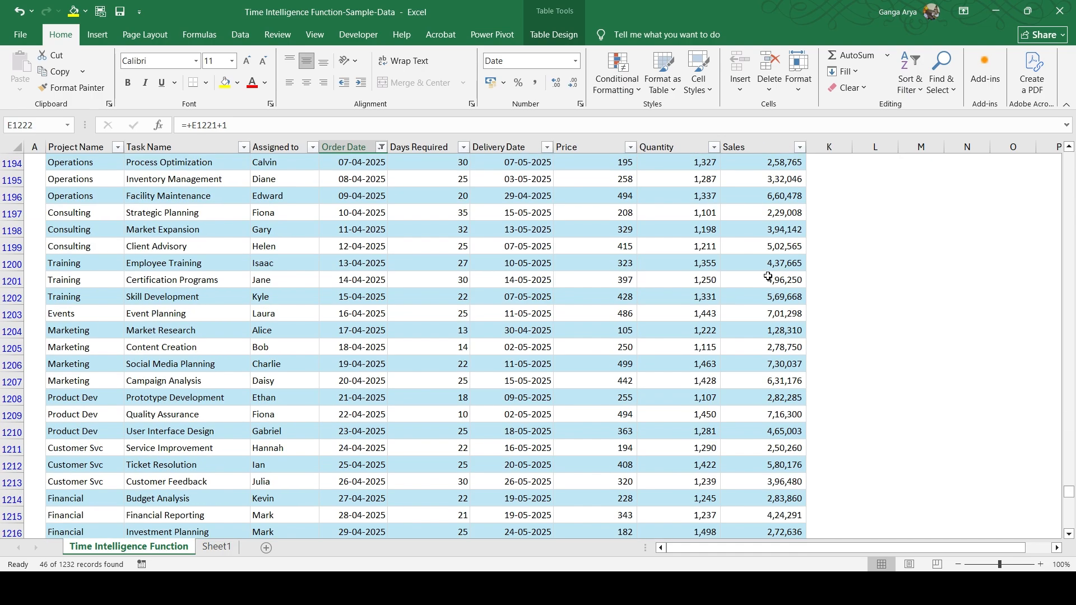
pyautogui.scroll(-10, 769, 300)
pyautogui.scroll(5, 766, 312)
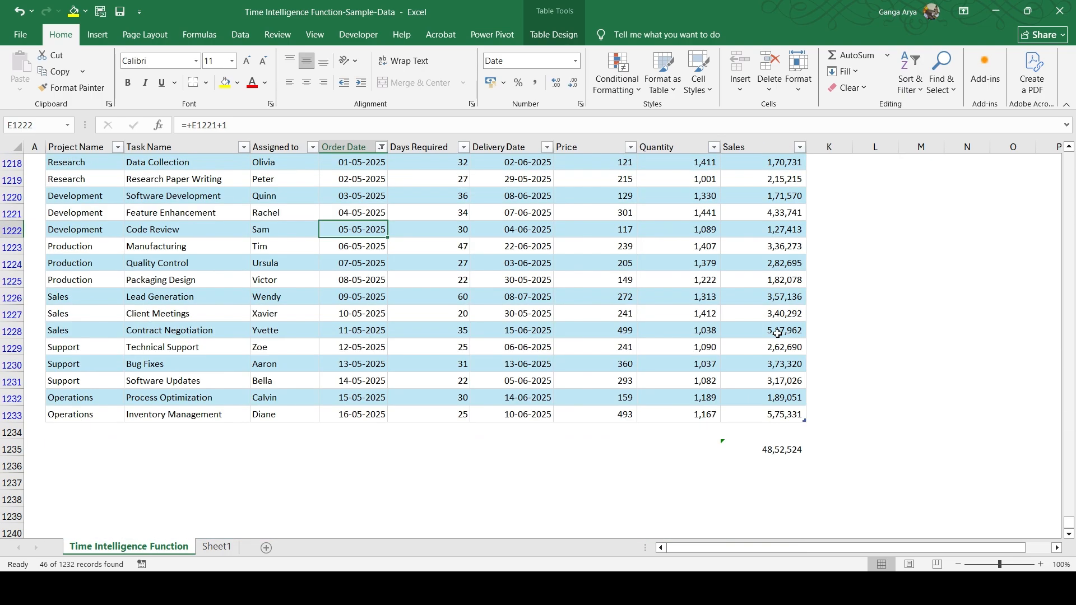
pyautogui.click(763, 456)
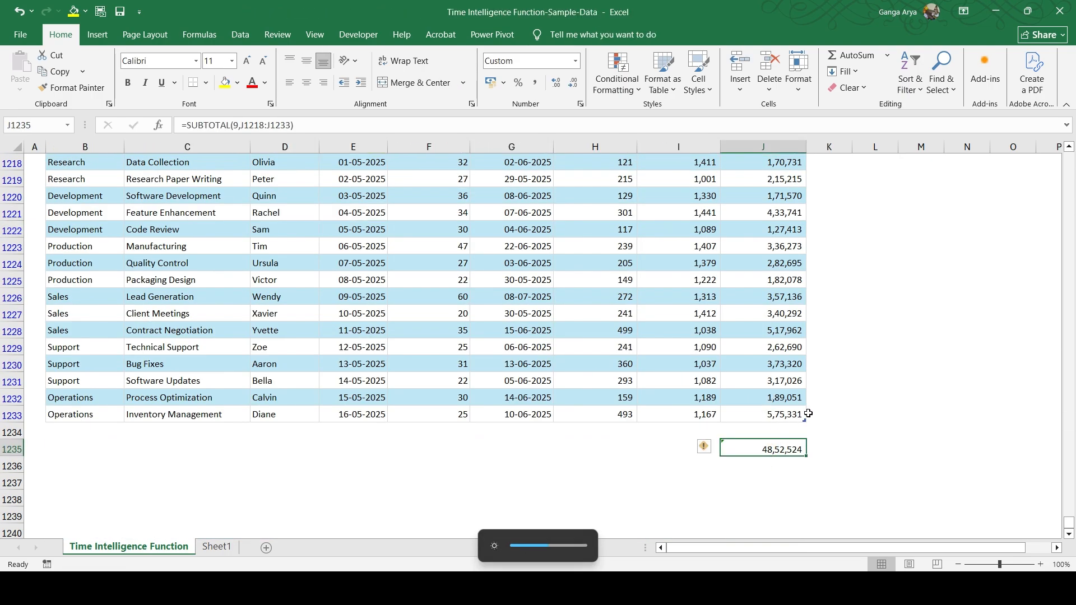
pyautogui.click(764, 396)
pyautogui.click(772, 450)
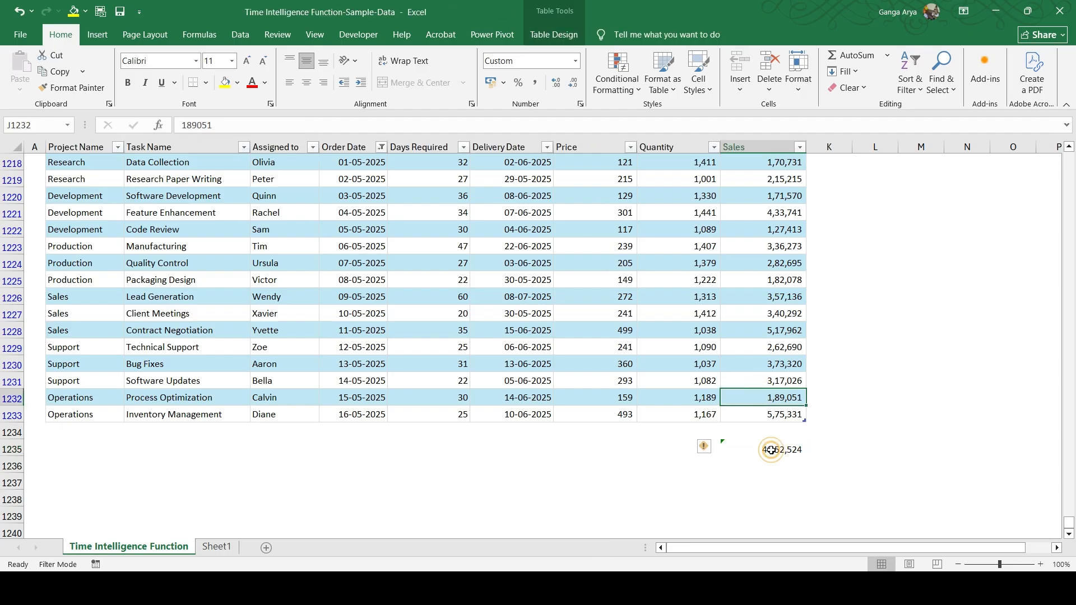
pyautogui.press('Delete')
# Select the filtered Sales column to read its sum and compare it with the Current QTD card in Power BI
pyautogui.click(765, 330)
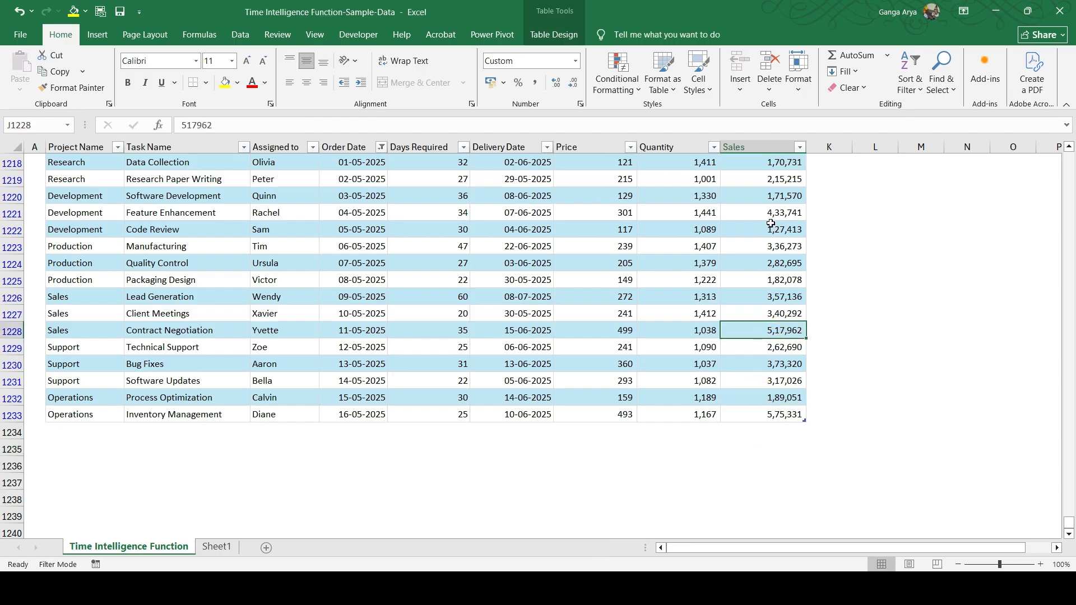
pyautogui.click(743, 145)
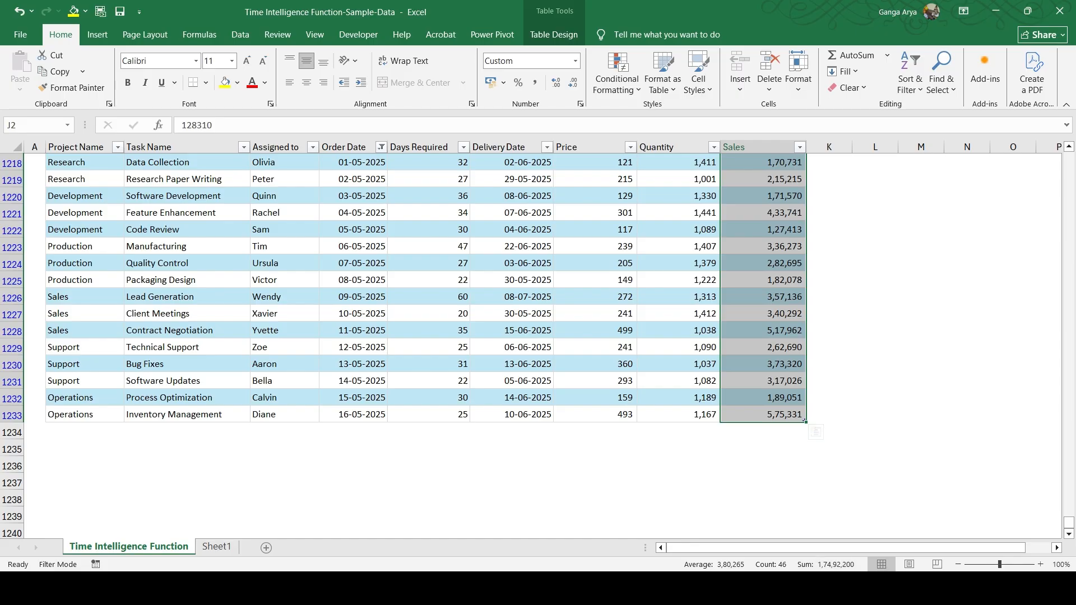
pyautogui.click(662, 587)
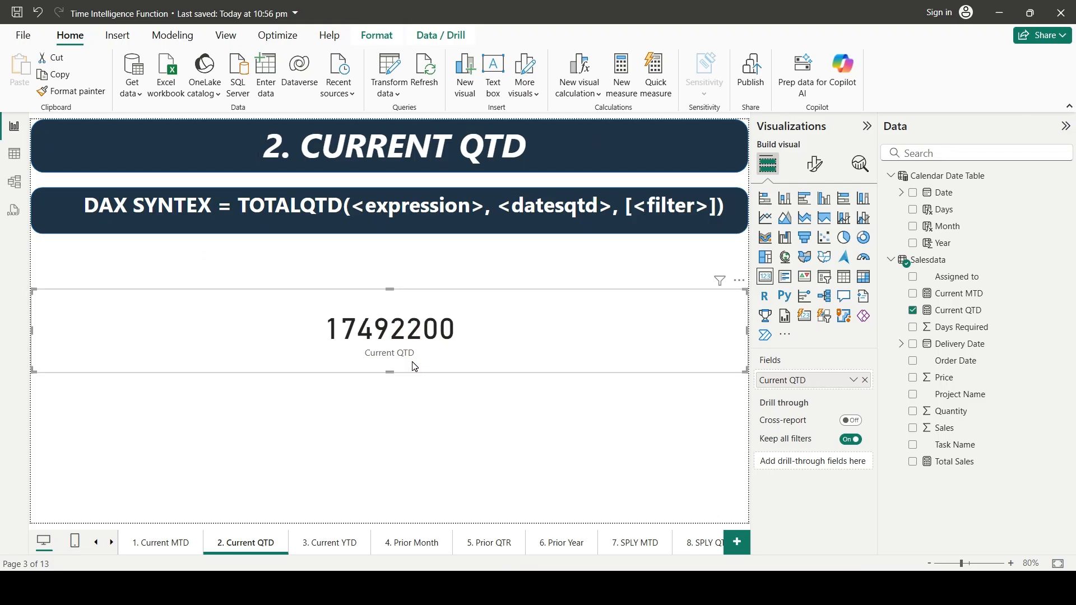
pyautogui.hotkey('alt', 'Tab')
# Enter a SUBTOTAL formula with function number 9 over Salesdata[Sales] in cell J1234 directly below the Sales column
pyautogui.click(741, 367)
pyautogui.scroll(-5, 742, 387)
pyautogui.scroll(5, 748, 410)
pyautogui.click(769, 432)
pyautogui.write('=subt')
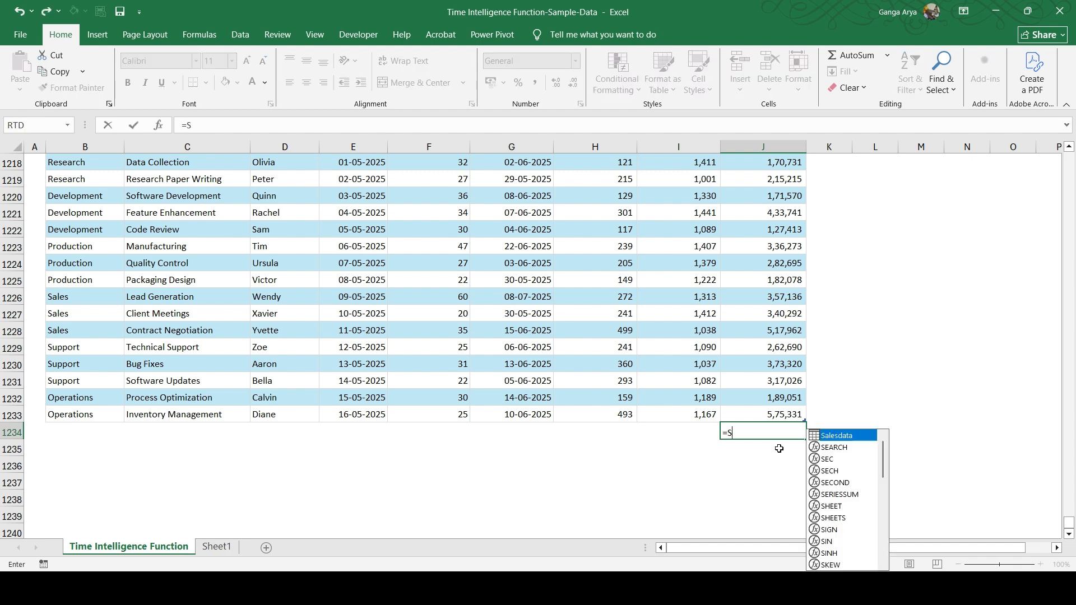
pyautogui.press('Tab')
pyautogui.write('9,')
pyautogui.press('Up')
pyautogui.hotkey('ctrl', 'shift', 'Up')
pyautogui.hotkey('shift', 'Down')
pyautogui.press('Return')
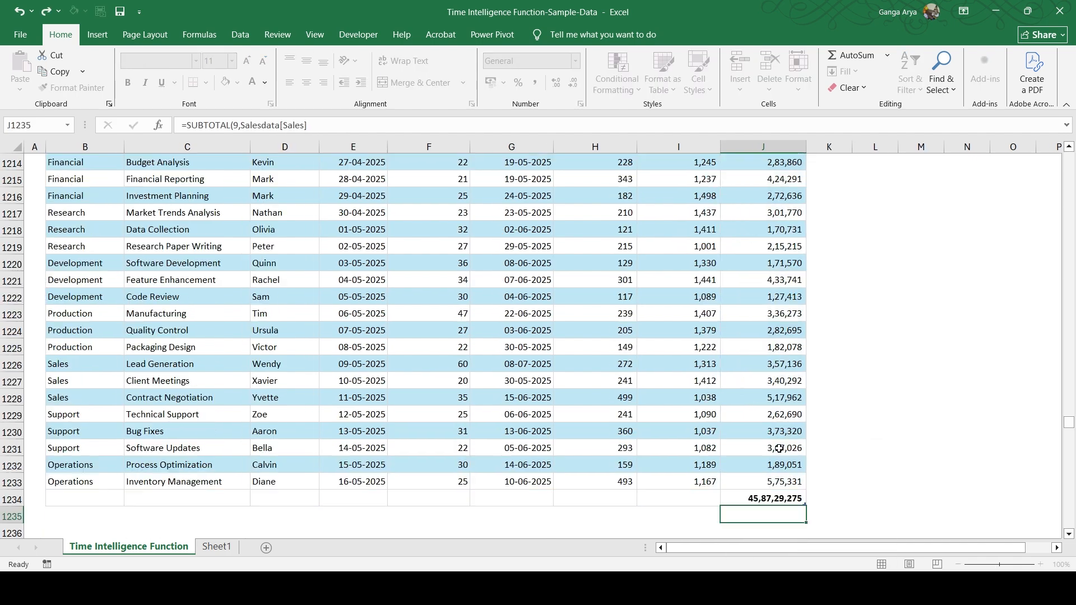
# Filter the Order Date column of the sales table to April and May 2025
pyautogui.click(359, 329)
pyautogui.hotkey('ctrl', 'Up')
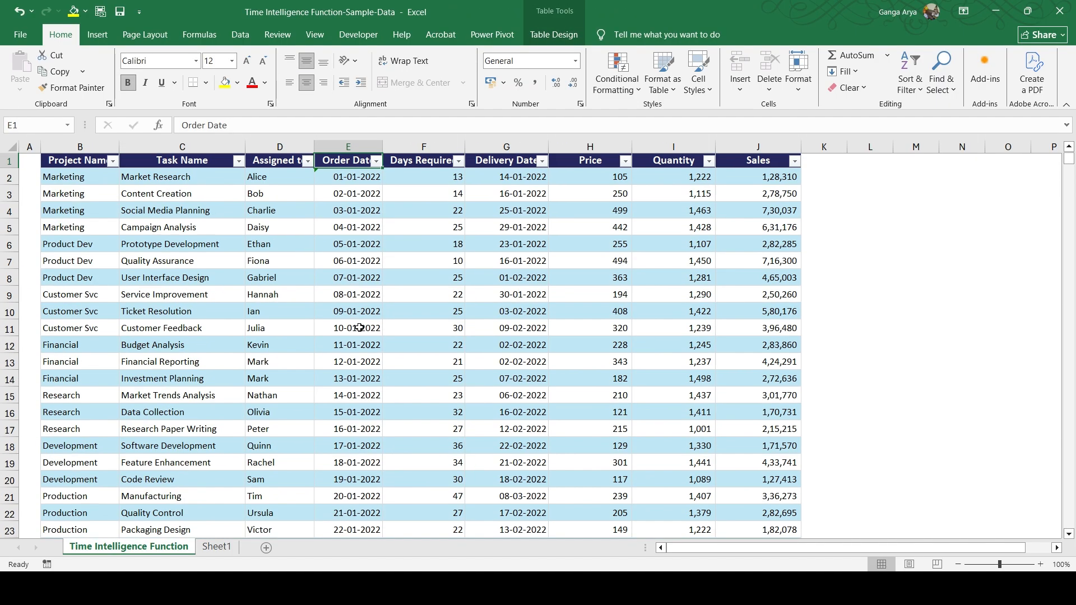
pyautogui.click(376, 162)
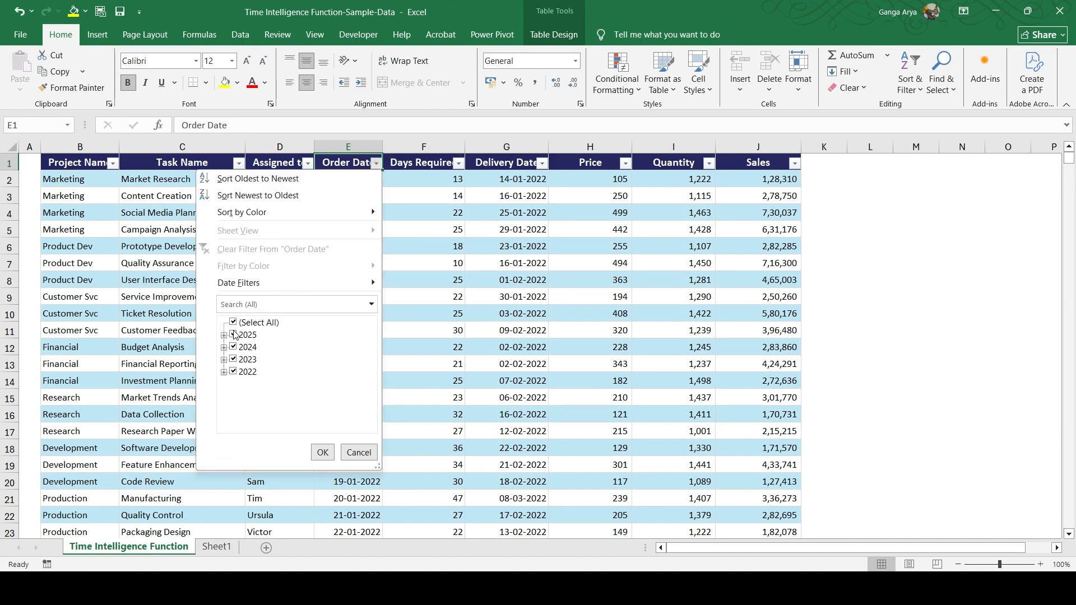
pyautogui.click(234, 323)
pyautogui.click(223, 335)
pyautogui.click(243, 385)
pyautogui.click(243, 396)
pyautogui.click(323, 452)
# Check the subtotal below the filtered Sales column against the Current QTD card in Power BI
pyautogui.scroll(-8, 767, 364)
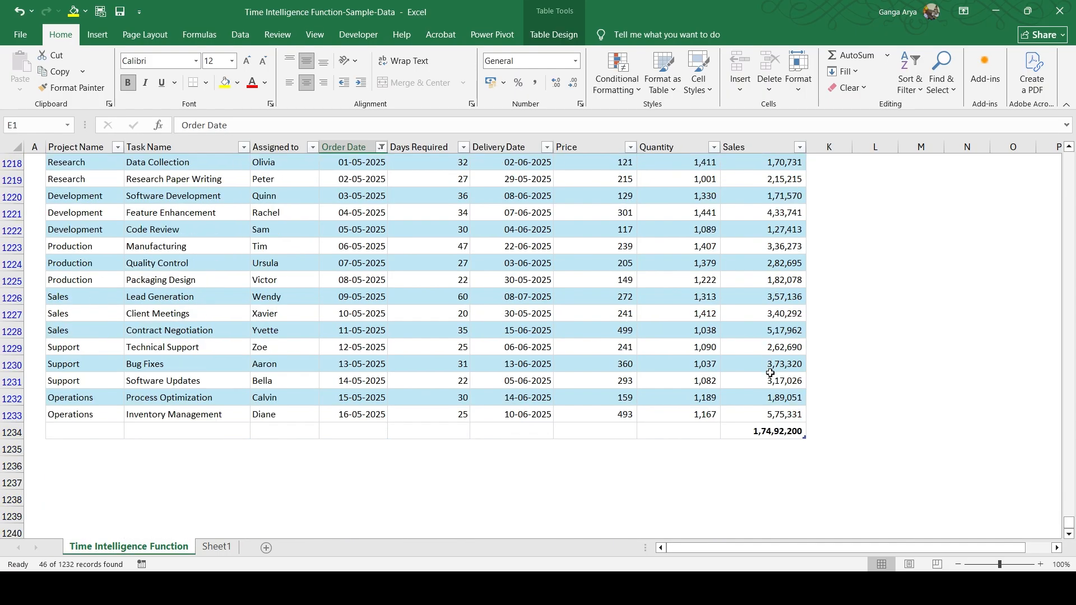
pyautogui.click(770, 280)
pyautogui.hotkey('alt', 'Tab')
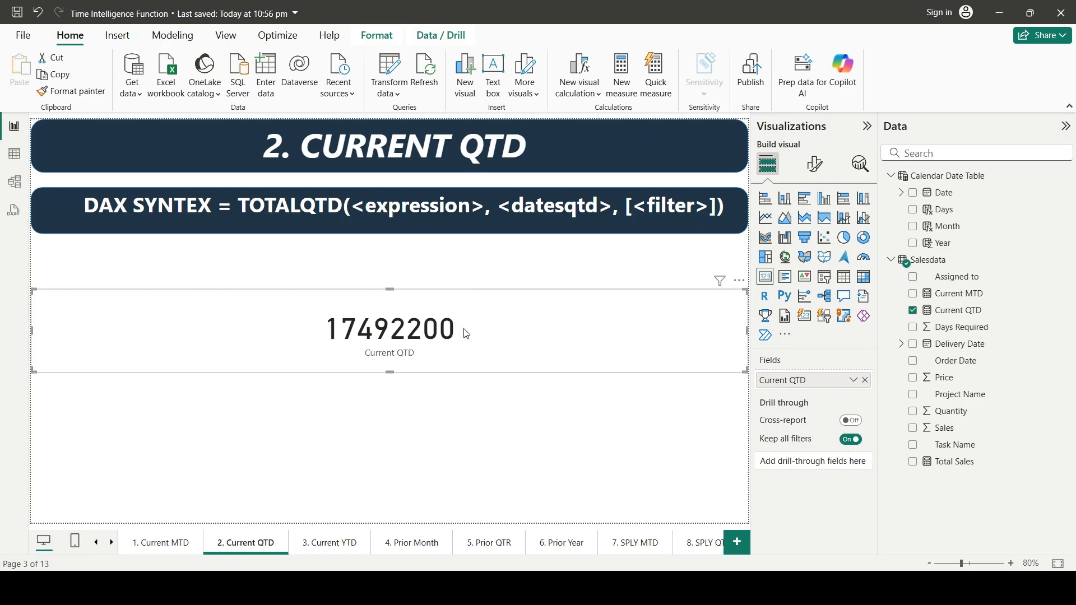
pyautogui.click(464, 406)
pyautogui.click(464, 400)
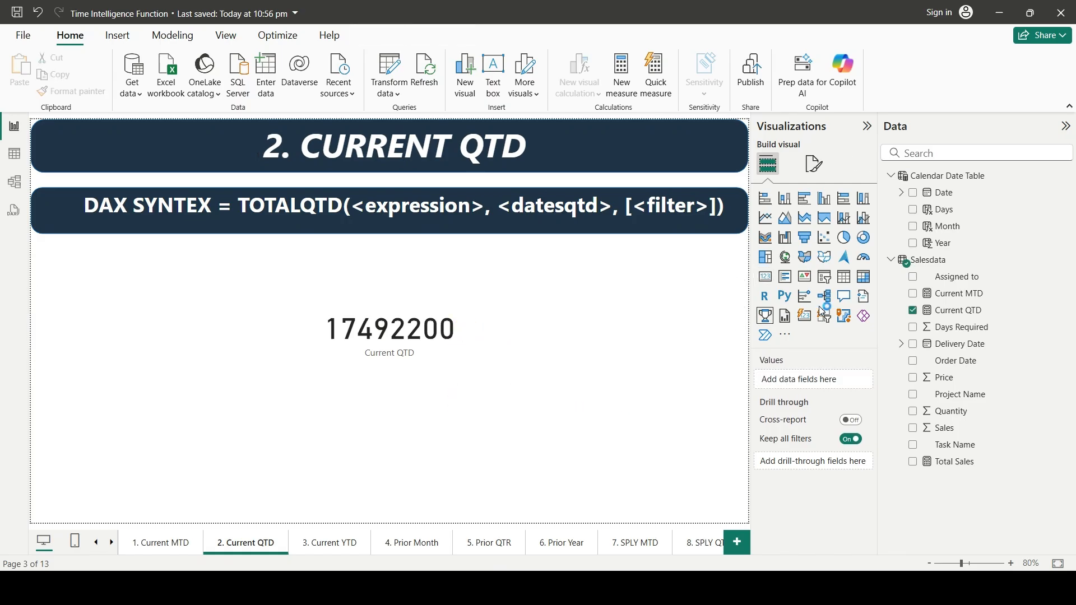
# Copy the Year, Month and Days slicers from the 1. Current MTD page onto the 2. Current QTD page
pyautogui.click(167, 541)
pyautogui.keyDown('ctrl'); pyautogui.click(241, 256); pyautogui.keyUp('ctrl')
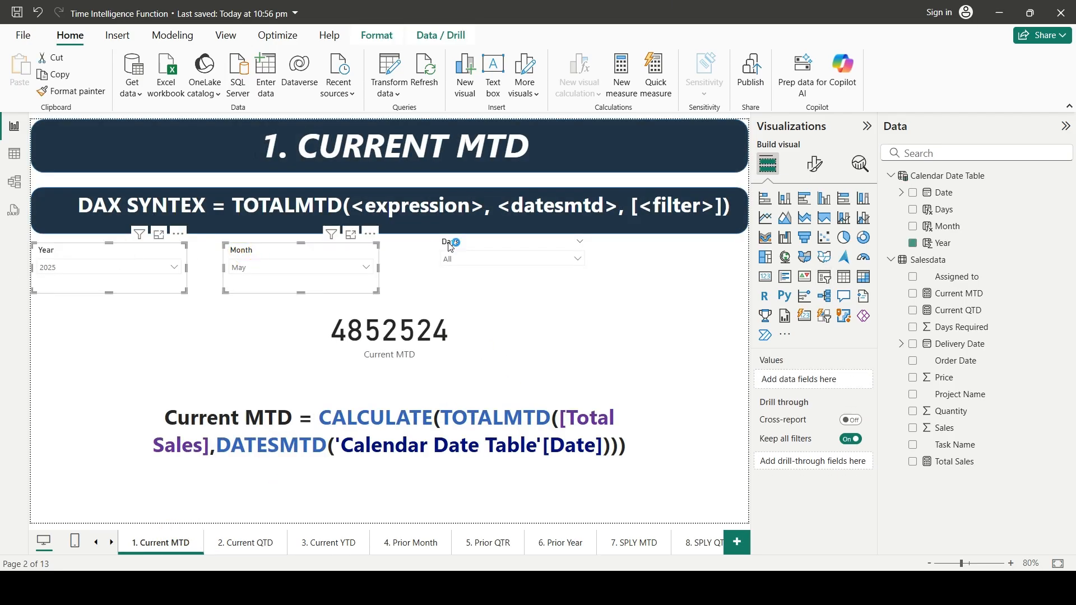
pyautogui.keyDown('ctrl'); pyautogui.click(450, 244); pyautogui.keyUp('ctrl')
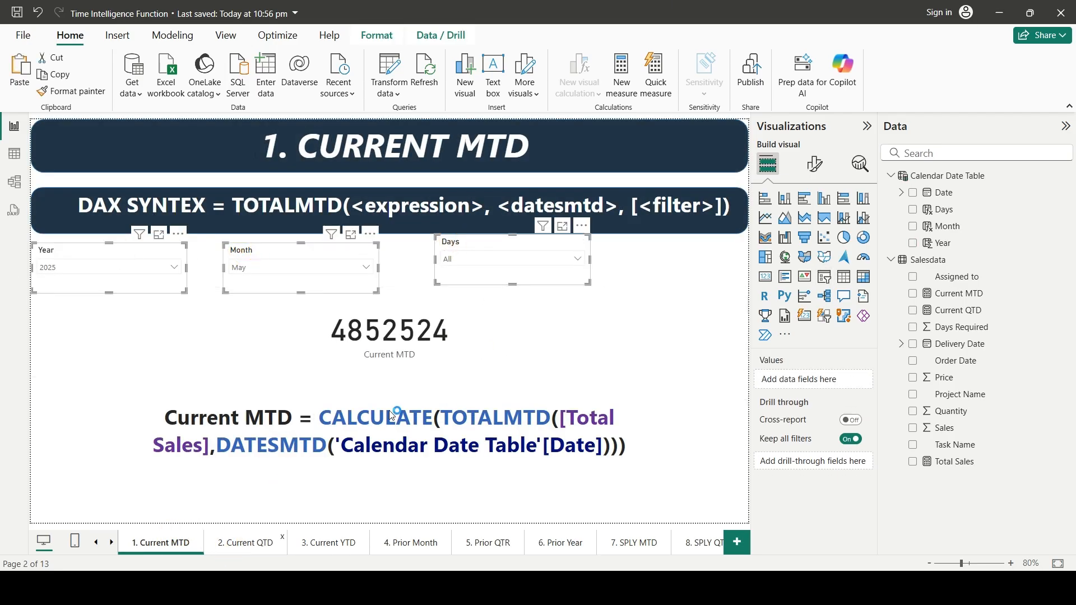
pyautogui.click(242, 543)
pyautogui.hotkey('ctrl', 'v')
pyautogui.click(647, 321)
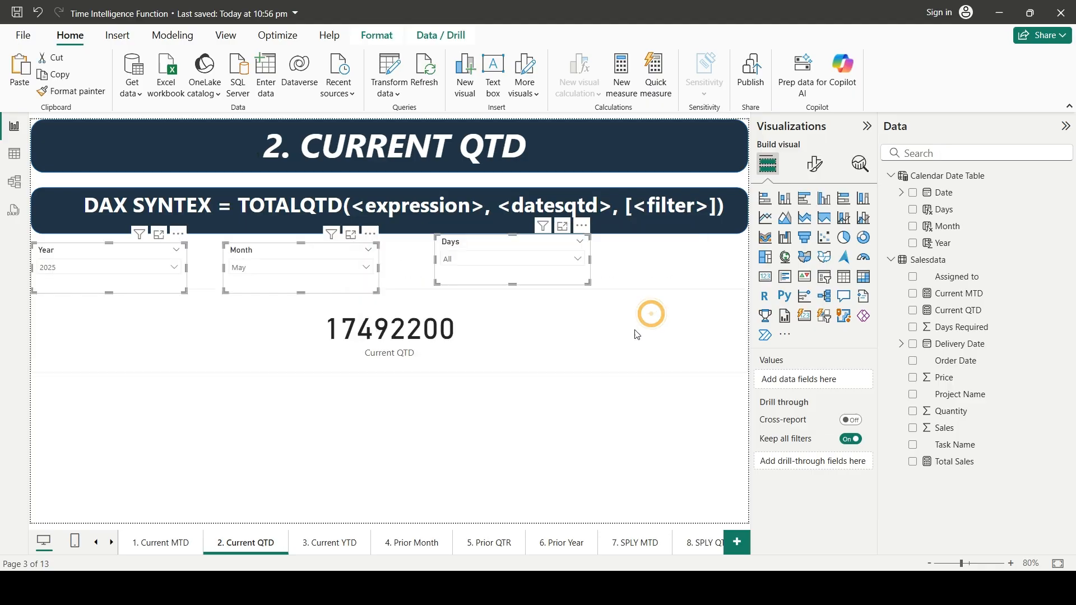
pyautogui.click(450, 458)
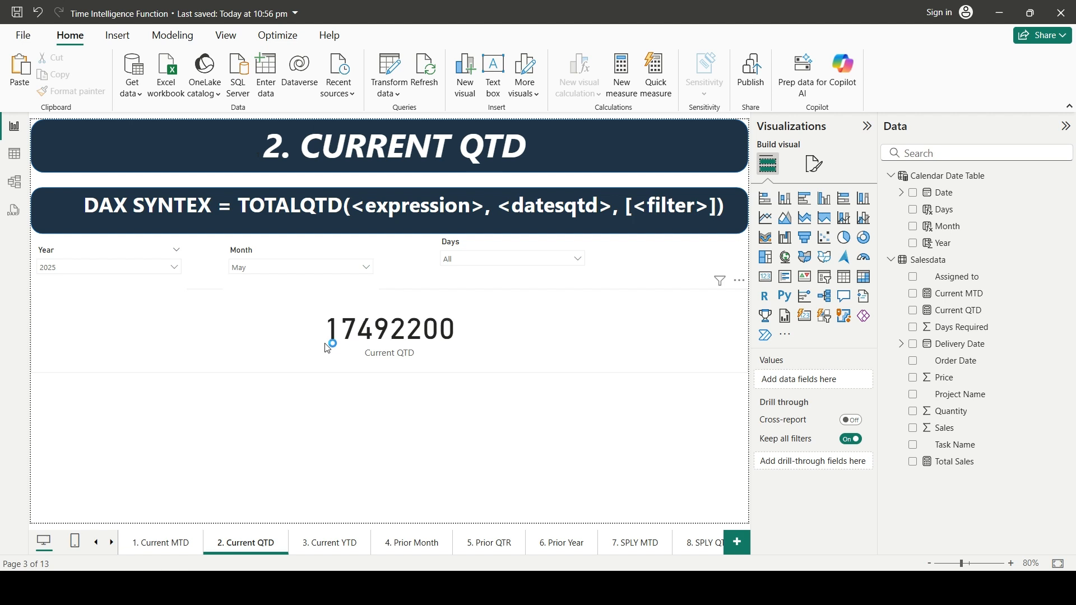
# Set the Month slicer on the 2. Current QTD page to Feb
pyautogui.click(306, 267)
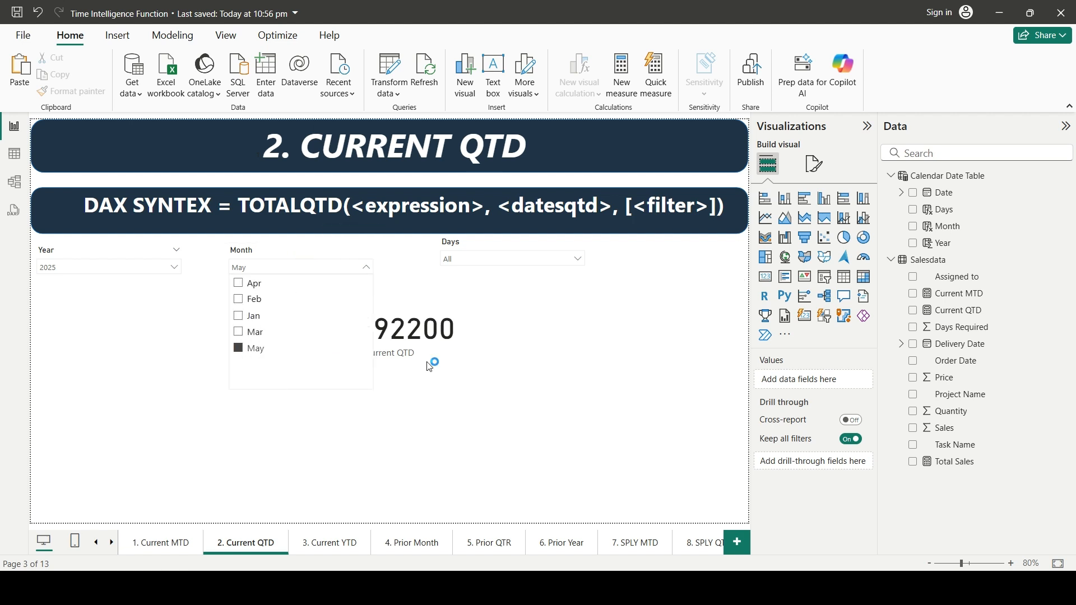
pyautogui.click(413, 362)
pyautogui.click(397, 368)
pyautogui.click(315, 269)
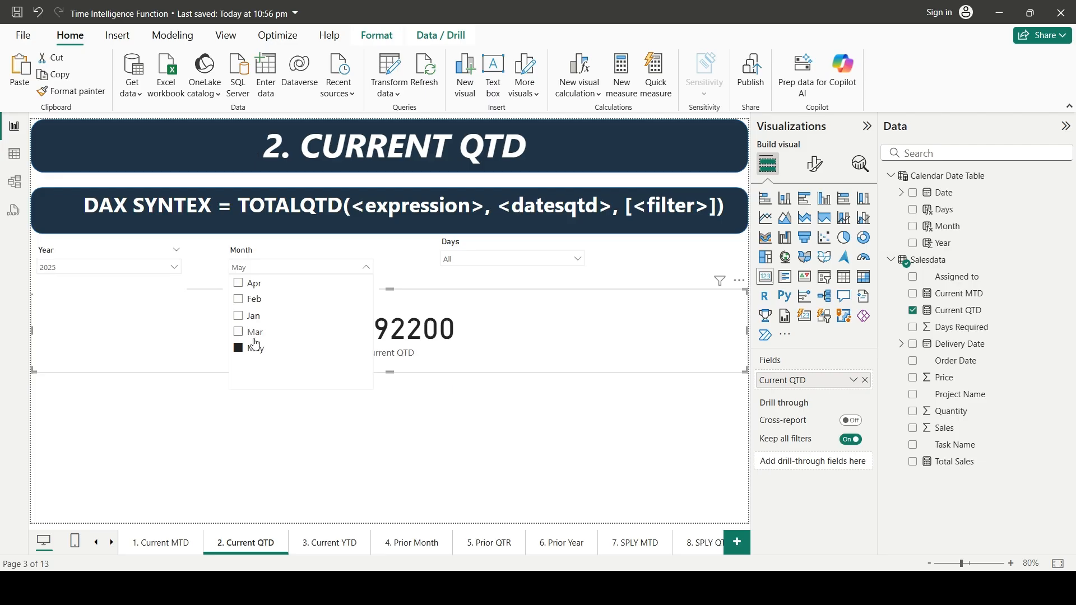
pyautogui.click(251, 307)
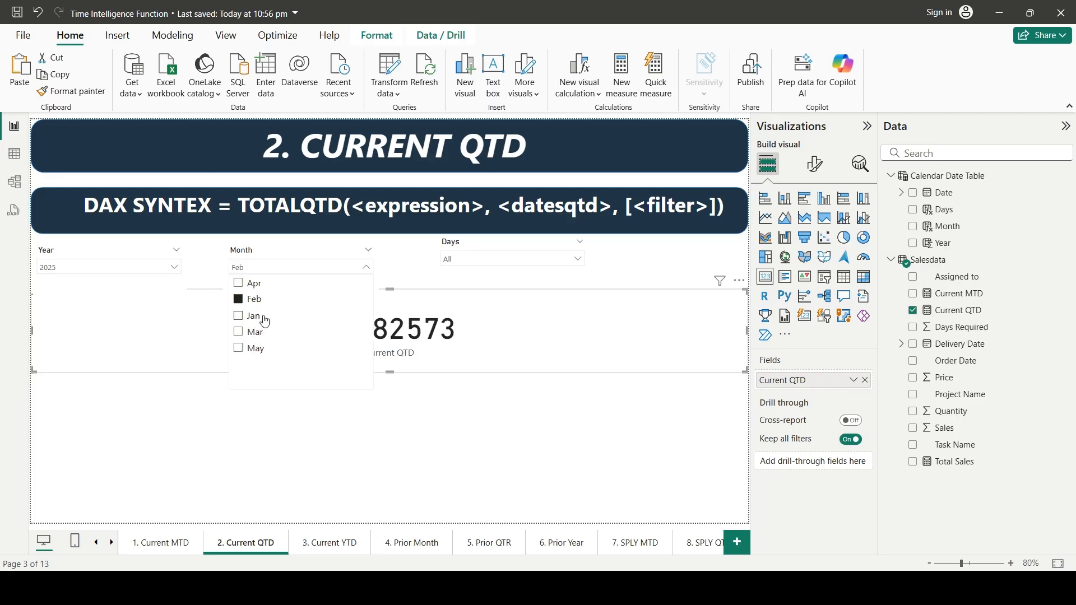
pyautogui.click(353, 447)
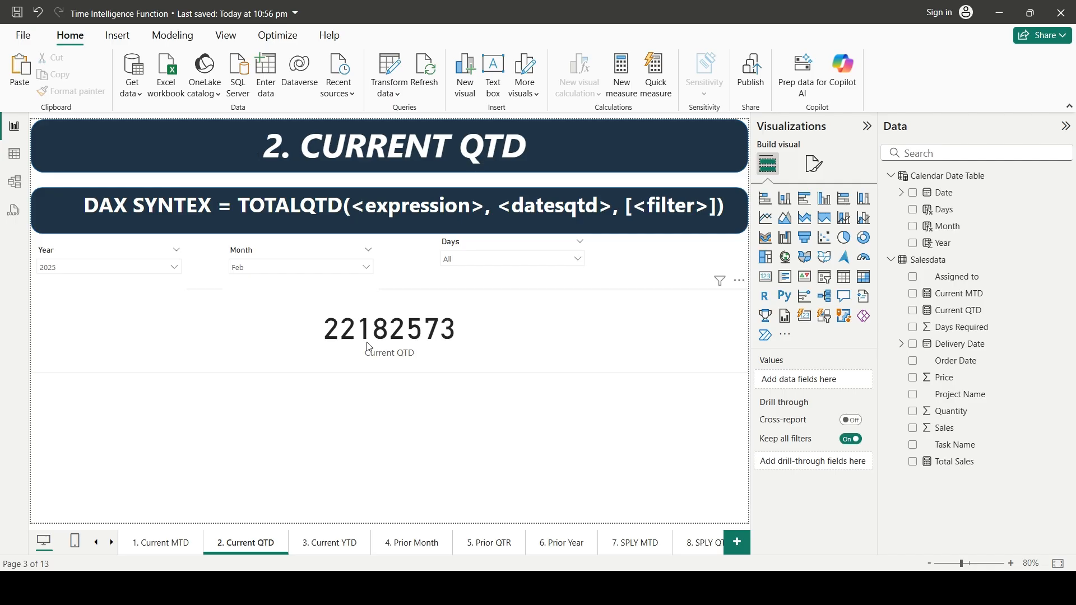
# Switch to Excel and change the Order Date filter to January and February 2025 only
pyautogui.hotkey('alt', 'Tab')
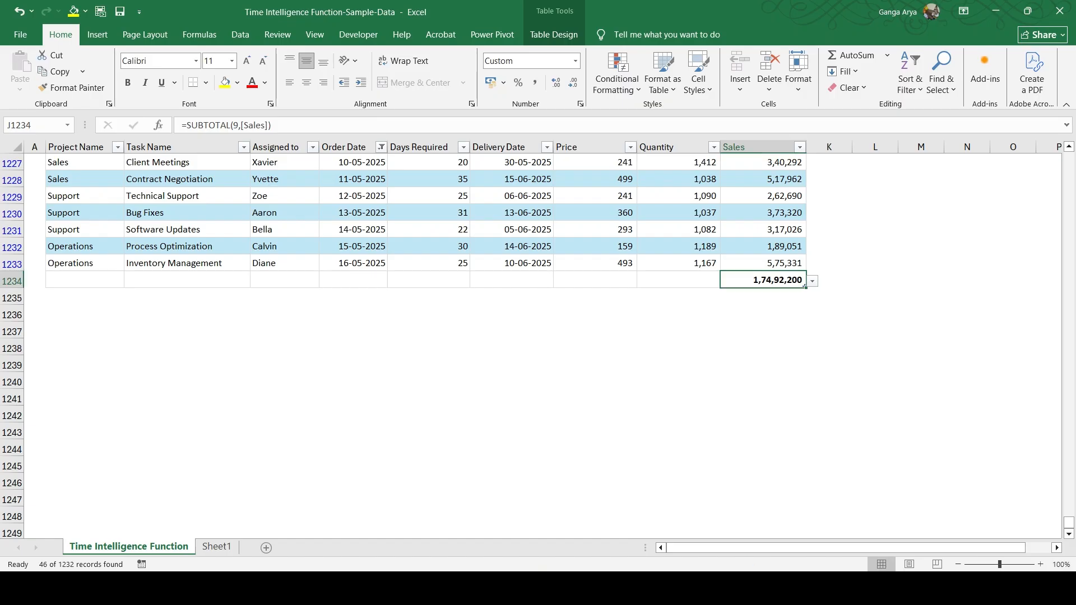
pyautogui.click(348, 197)
pyautogui.scroll(13, 353, 218)
pyautogui.click(390, 164)
pyautogui.click(380, 166)
pyautogui.click(228, 336)
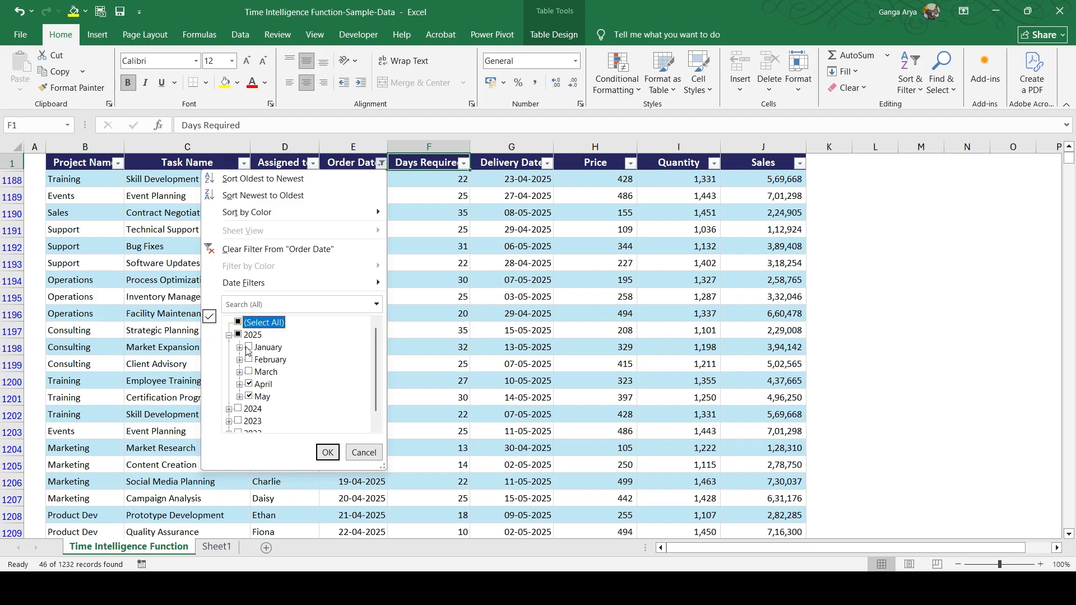
pyautogui.click(249, 385)
pyautogui.click(249, 397)
pyautogui.click(250, 348)
pyautogui.click(250, 361)
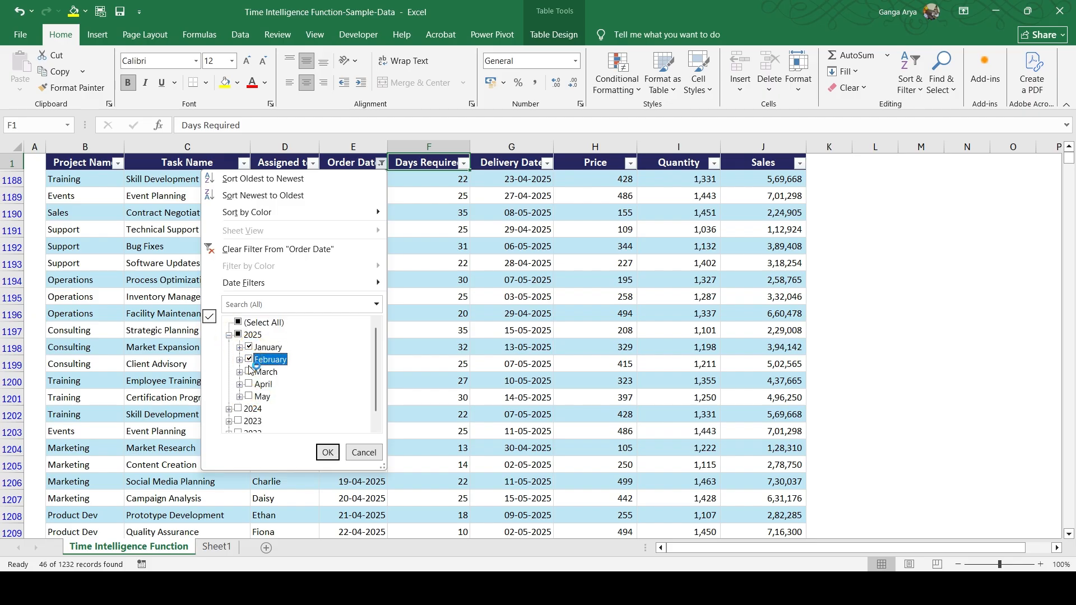
pyautogui.click(328, 452)
# Compare the Sales subtotal for January and February 2025 with the Current QTD card in Power BI
pyautogui.scroll(6, 778, 416)
pyautogui.scroll(-3, 779, 417)
pyautogui.scroll(-8, 777, 418)
pyautogui.scroll(1, 788, 318)
pyautogui.click(765, 180)
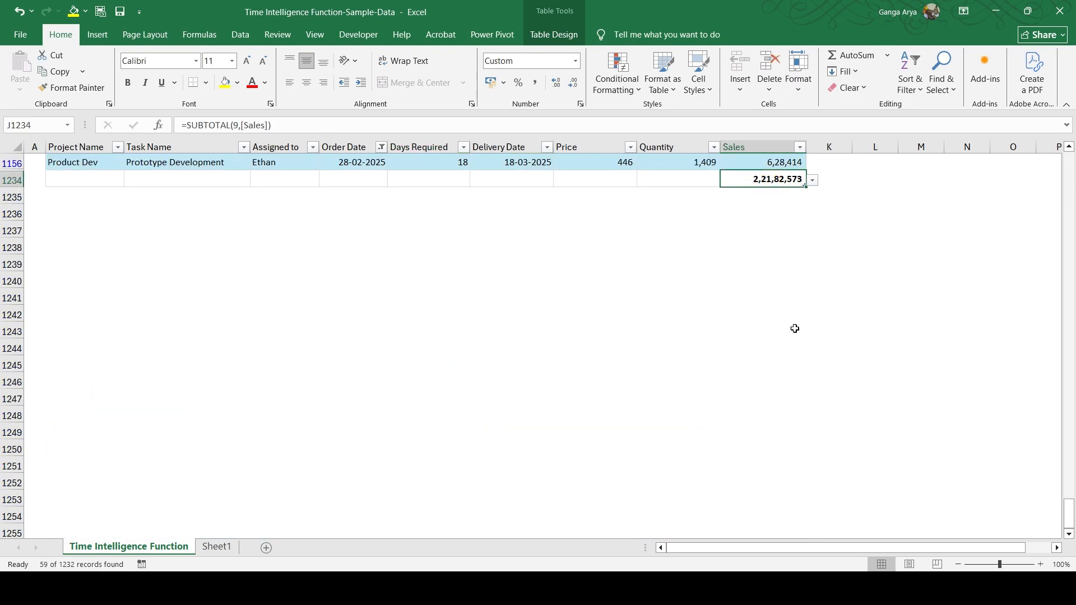
pyautogui.hotkey('alt', 'Tab')
pyautogui.click(393, 342)
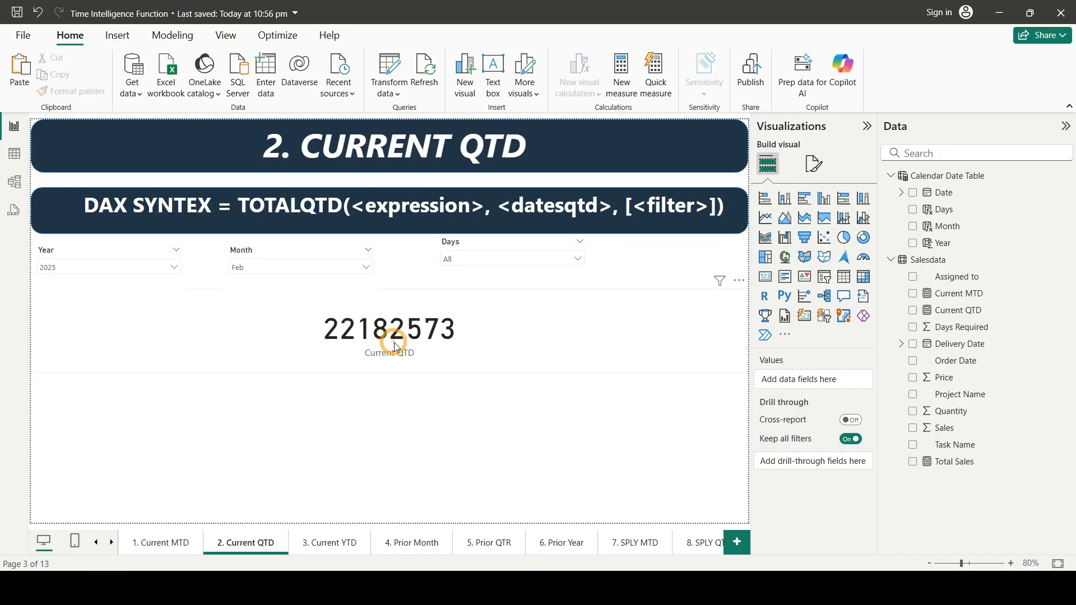
# Set the Year slicer on the 2. Current QTD page to 2024
pyautogui.click(297, 402)
pyautogui.click(133, 266)
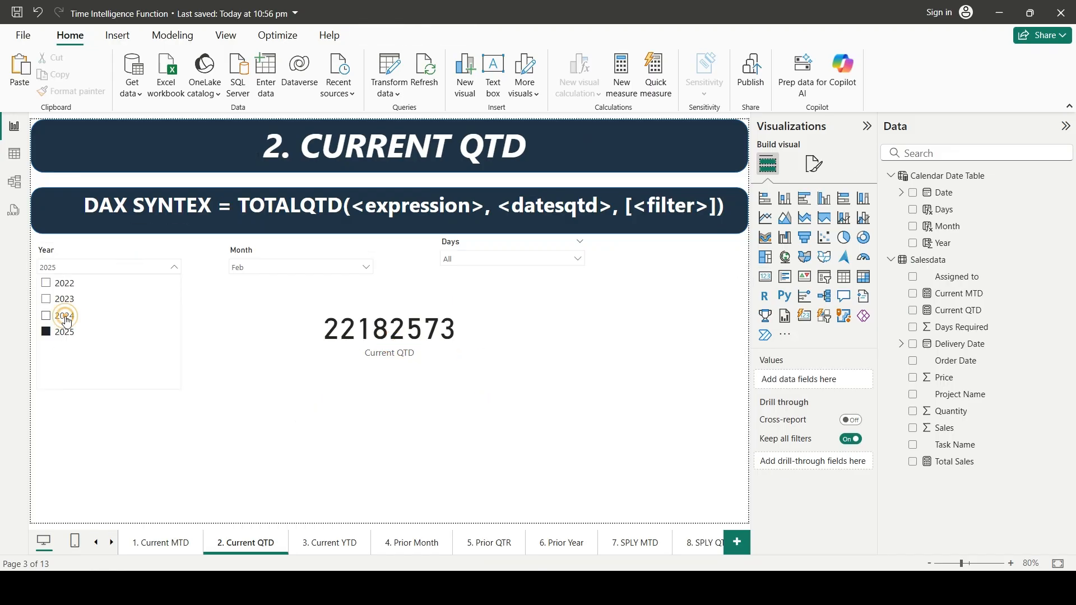
pyautogui.click(62, 316)
pyautogui.click(163, 397)
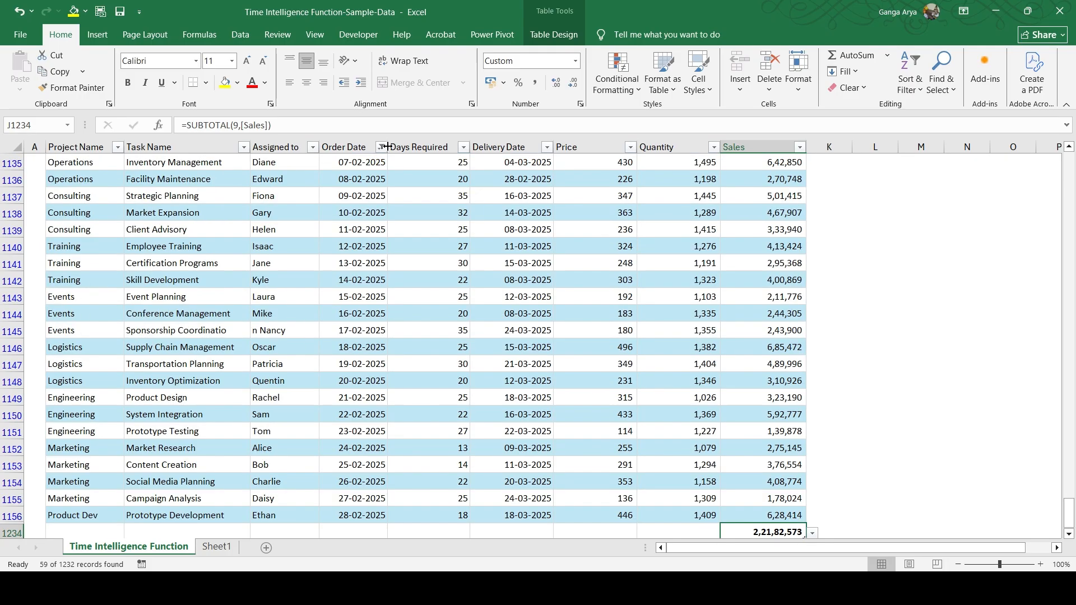
# In Excel, change the Order Date filter to January and February 2024 only
pyautogui.click(381, 147)
pyautogui.click(237, 319)
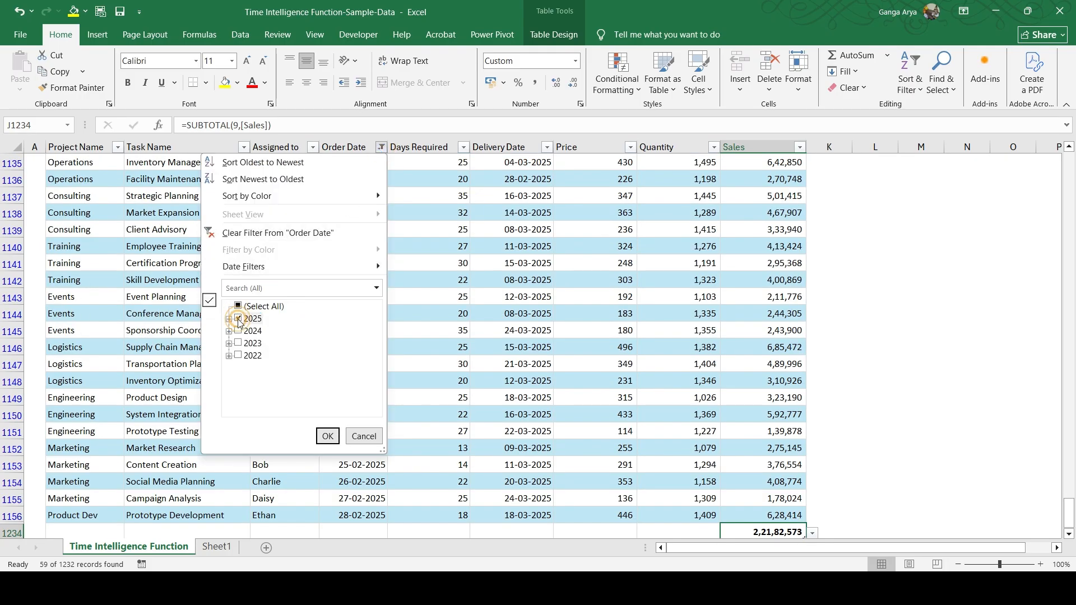
pyautogui.click(230, 331)
pyautogui.click(249, 318)
pyautogui.click(248, 331)
pyautogui.click(328, 436)
# Compare the Sales subtotal for January and February 2024 with the Current QTD card in Power BI
pyautogui.scroll(-2, 783, 340)
pyautogui.scroll(3, 789, 287)
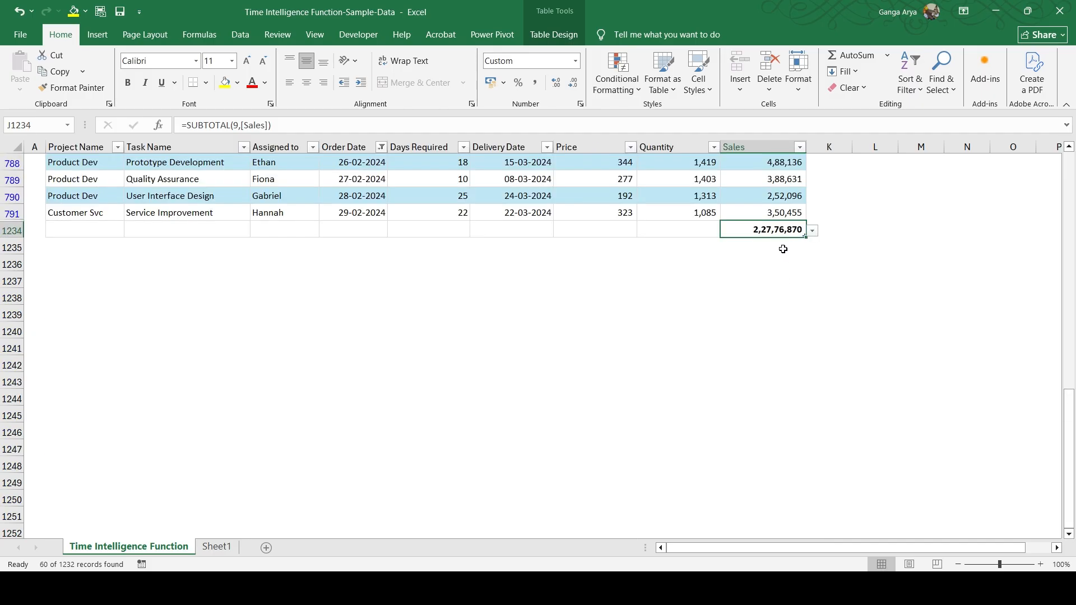
pyautogui.hotkey('alt', 'Tab')
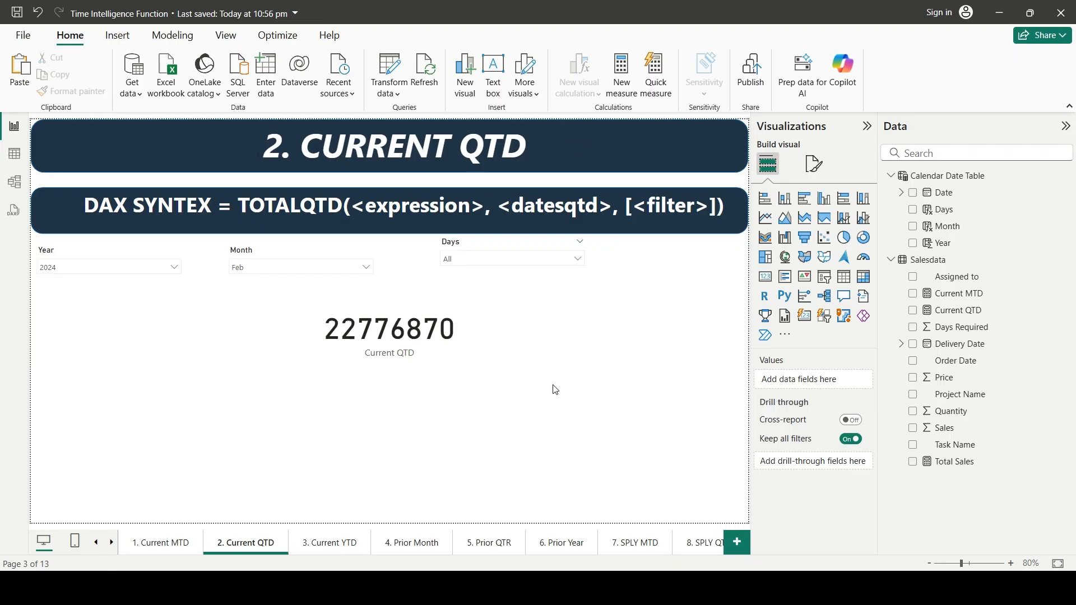
# Move the Current QTD card slightly up, closer to the slicers, to free space beneath it
pyautogui.click(407, 336)
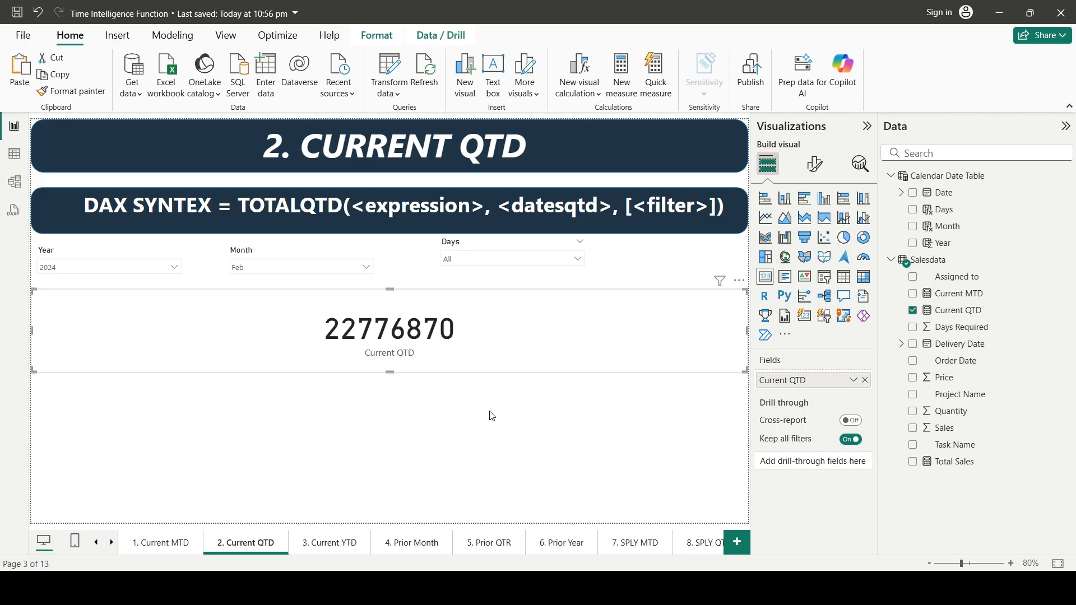
pyautogui.moveTo(456, 348); pyautogui.dragTo(457, 328)
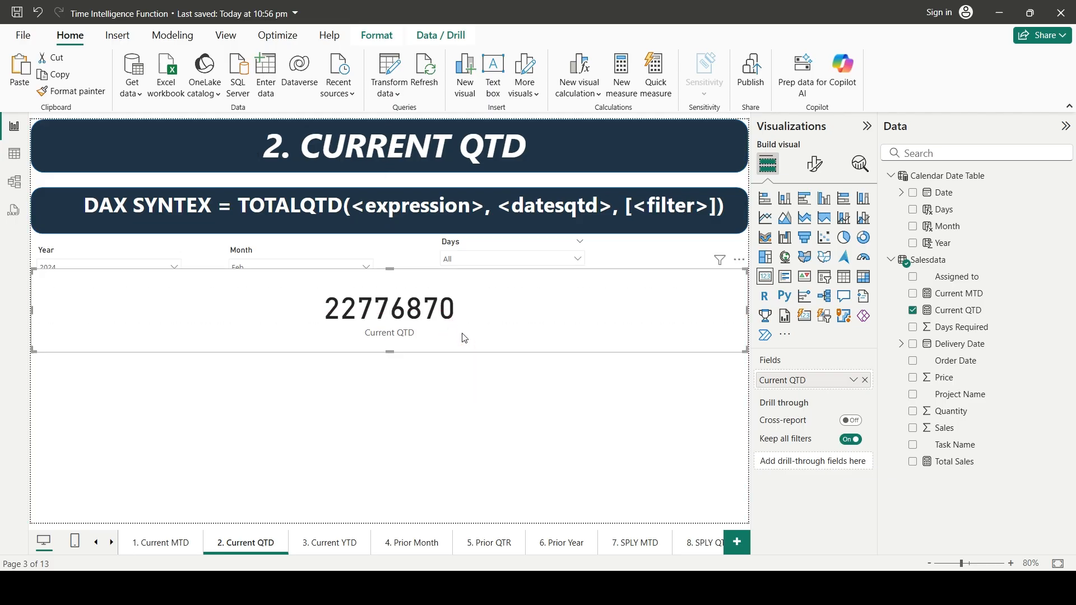
pyautogui.click(338, 433)
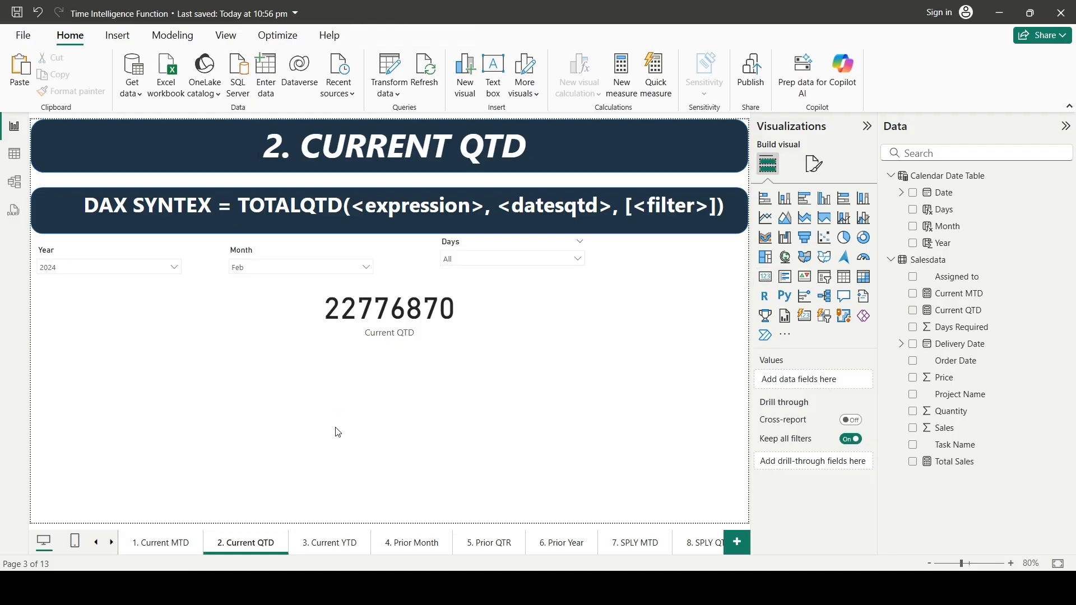
# Add an empty matrix visual under the Current QTD card and extend its upper edge to just below the card
pyautogui.click(864, 276)
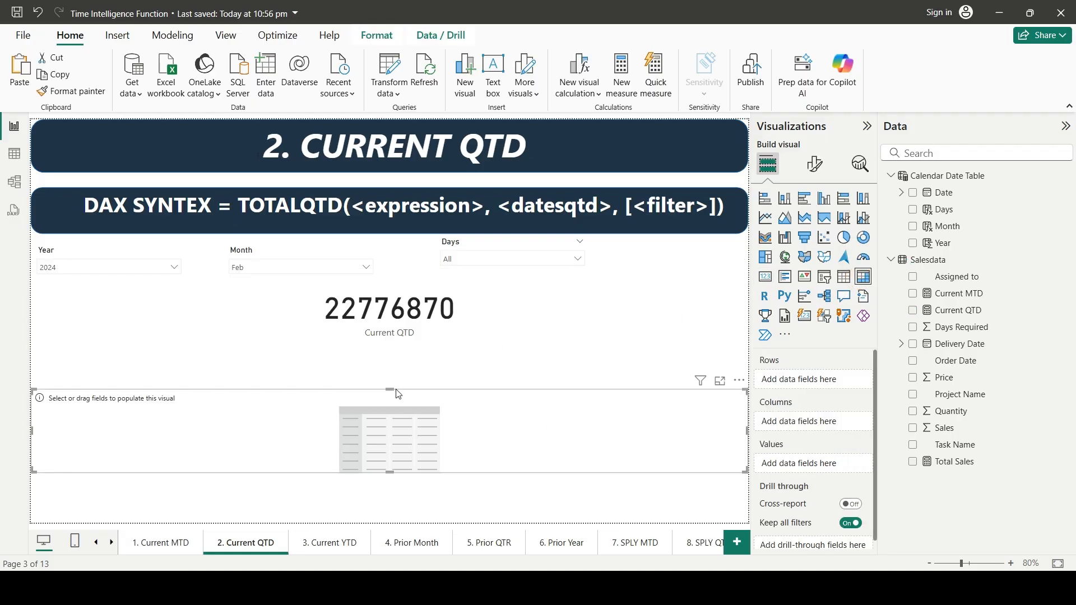
pyautogui.moveTo(392, 389); pyautogui.dragTo(403, 360)
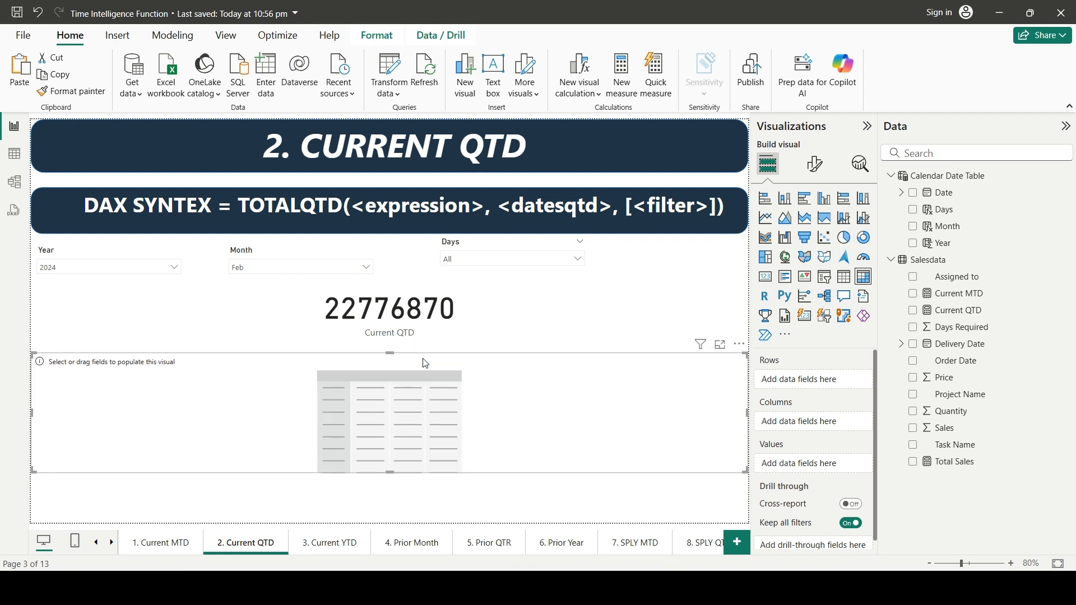
pyautogui.click(510, 426)
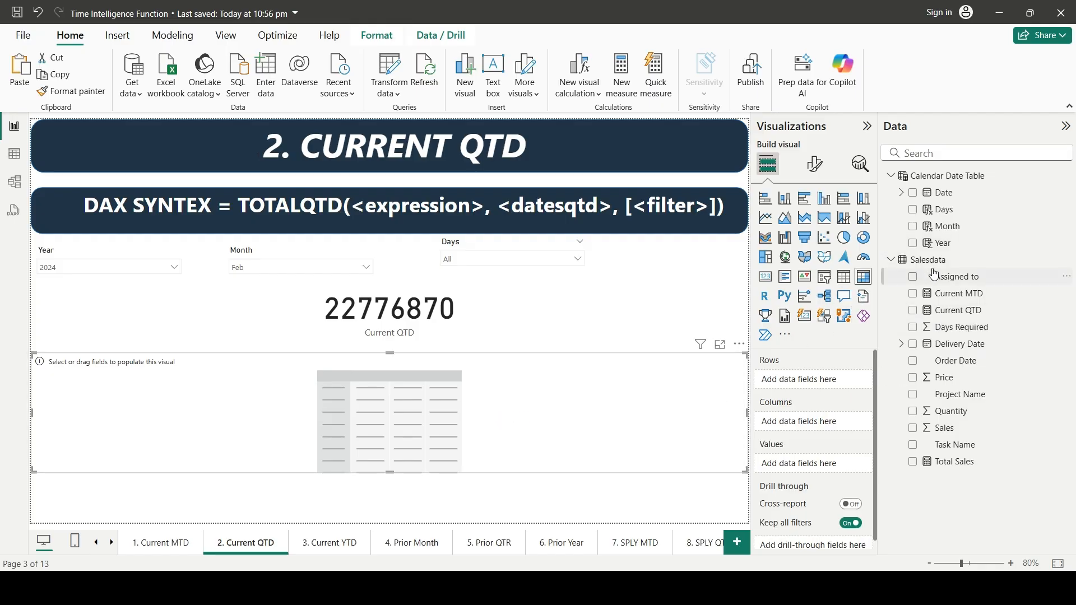
# Fill the matrix with Days as rows and the Current MTD and Current QTD measures as values
pyautogui.moveTo(944, 209); pyautogui.dragTo(809, 384)
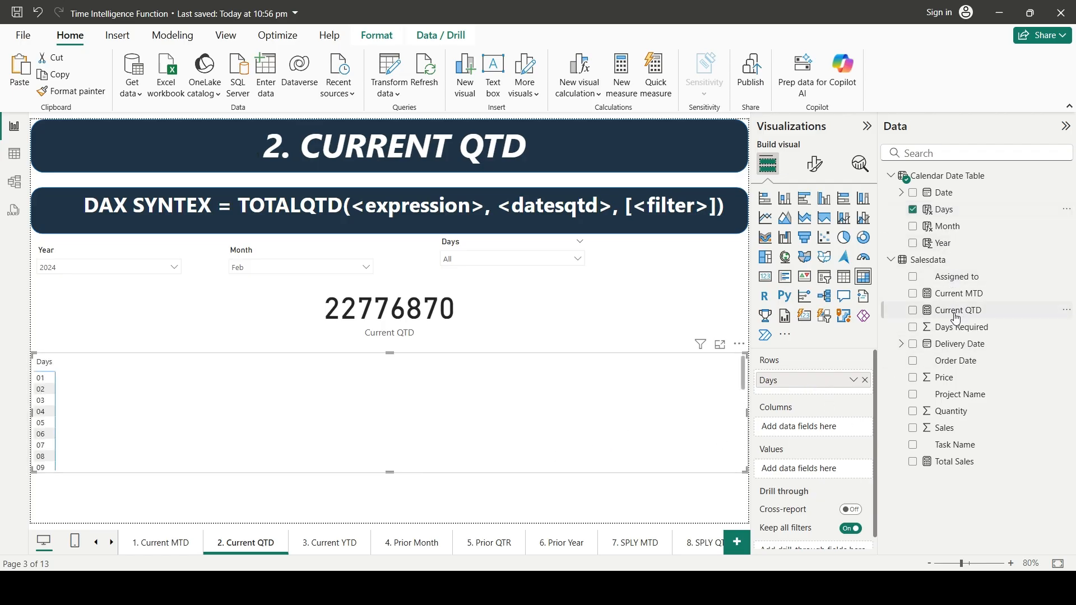
pyautogui.moveTo(957, 295); pyautogui.dragTo(811, 471)
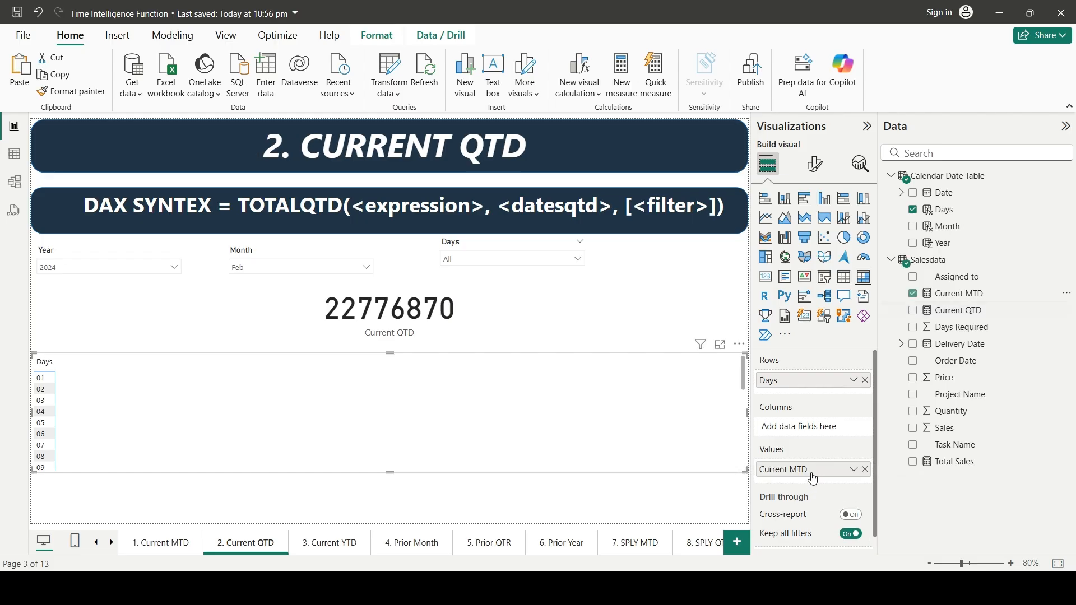
pyautogui.moveTo(956, 312); pyautogui.dragTo(811, 486)
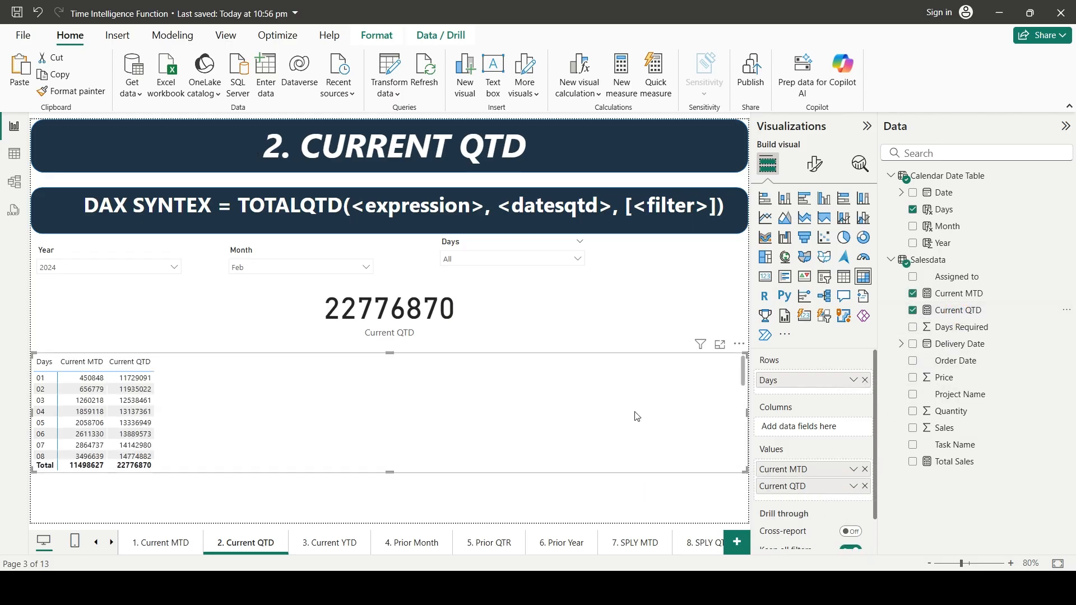
# Collapse the Visualizations and Data panes and extend the matrix down to the lower edge of the page
pyautogui.click(867, 127)
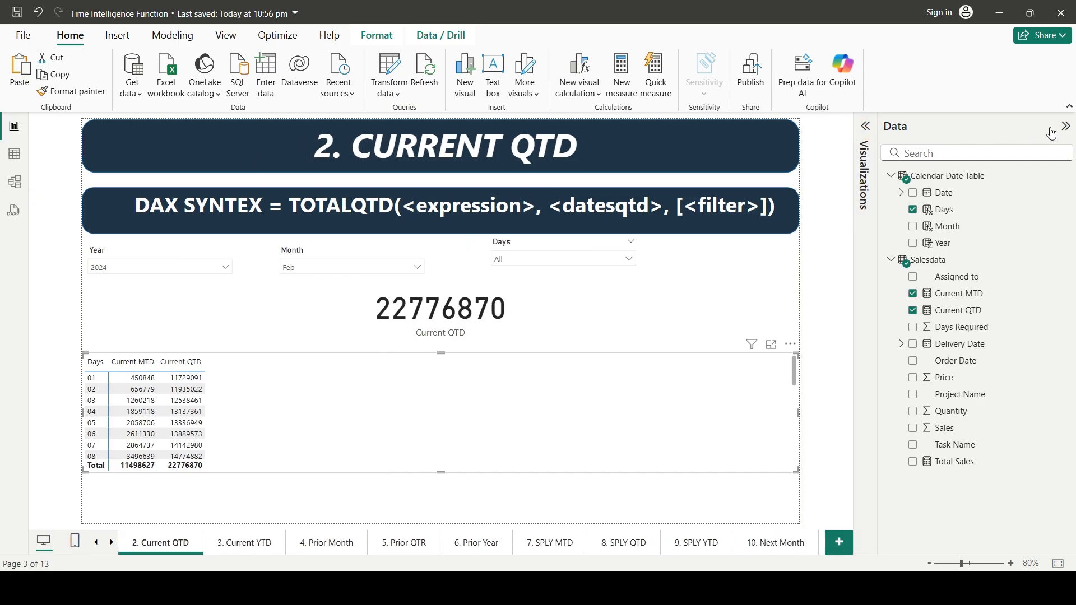
pyautogui.click(1066, 127)
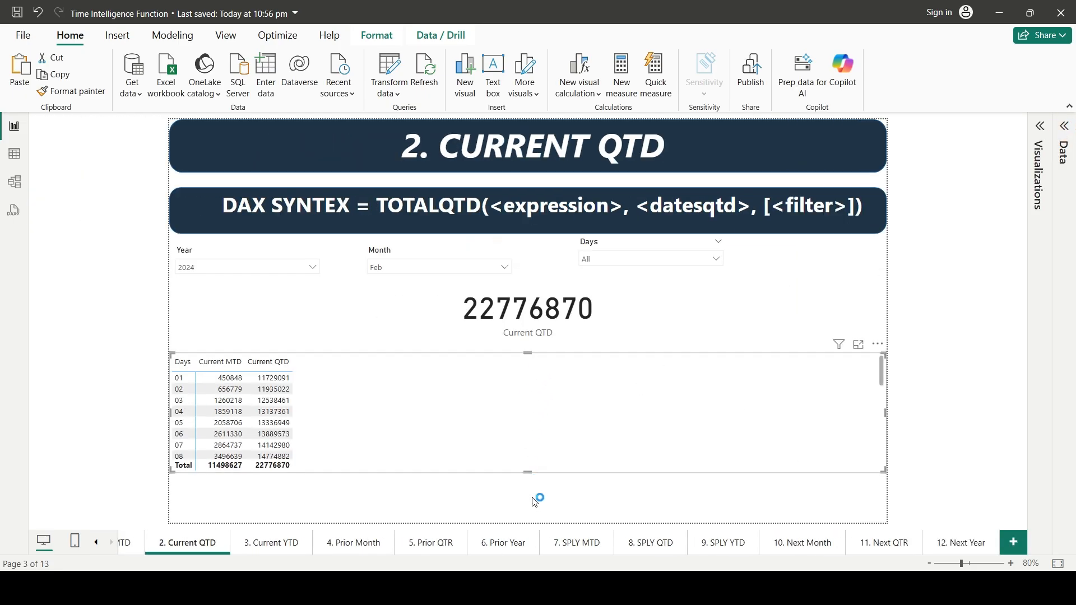
pyautogui.moveTo(530, 474); pyautogui.dragTo(529, 523)
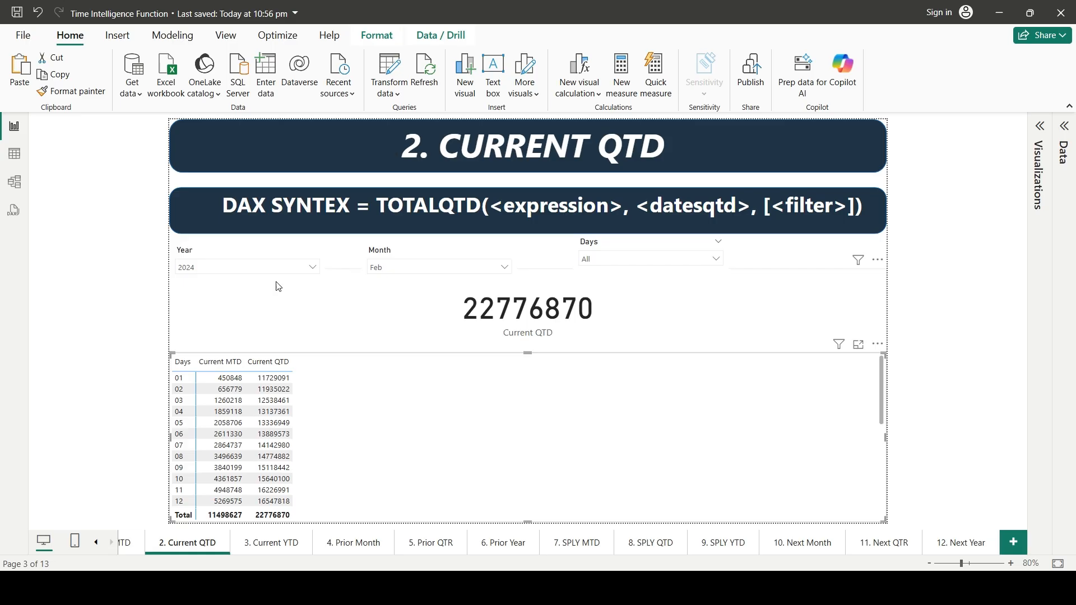
# Set the Year slicer to 2025 and the Month slicer to May on the Current QTD page
pyautogui.click(265, 267)
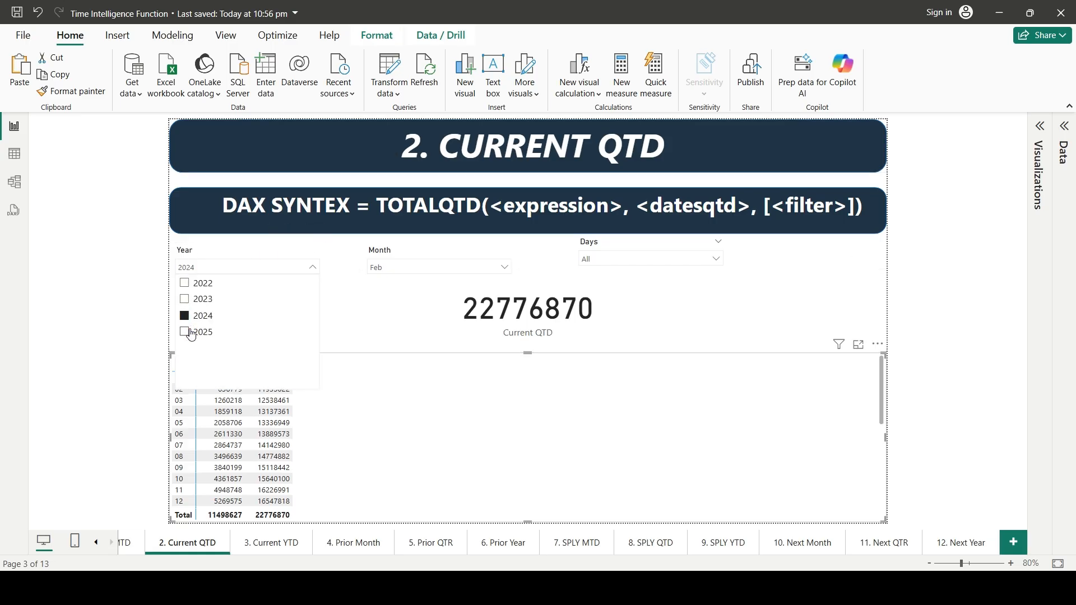
pyautogui.click(193, 332)
pyautogui.click(429, 267)
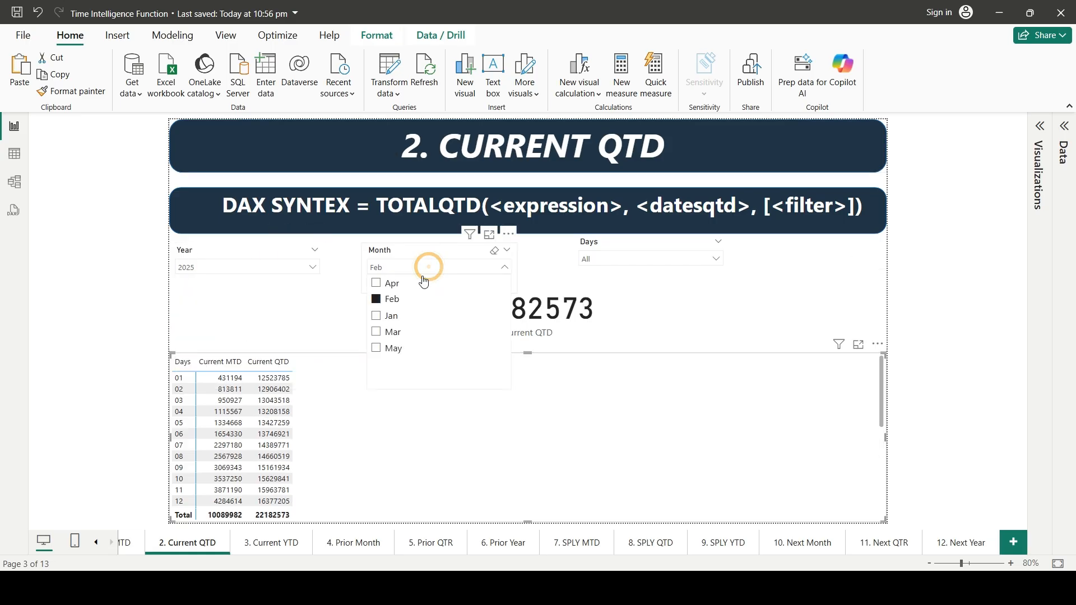
pyautogui.click(376, 348)
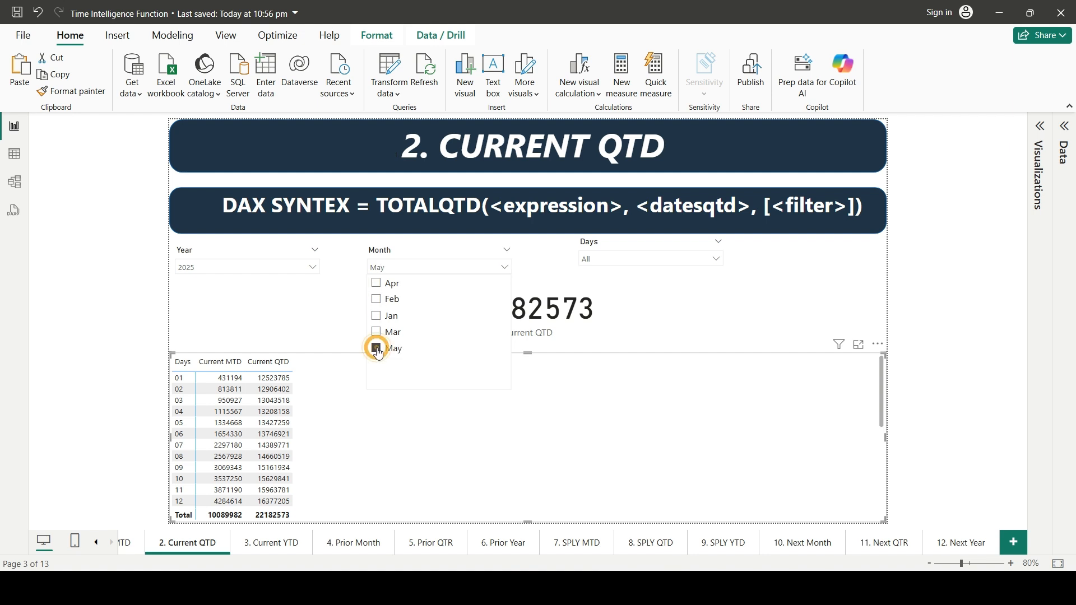
pyautogui.click(292, 327)
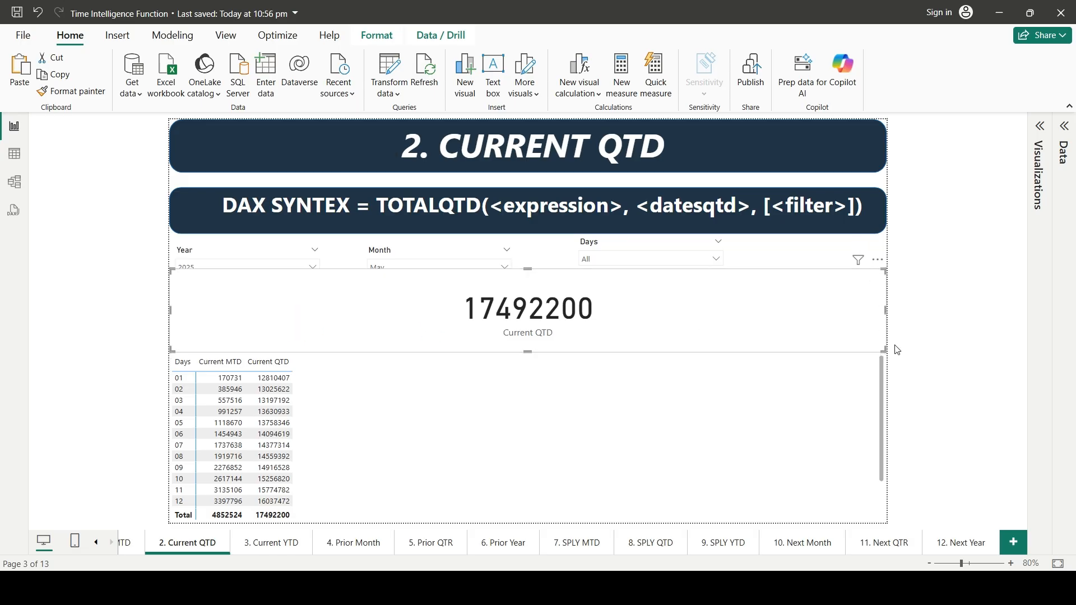
pyautogui.click(874, 261)
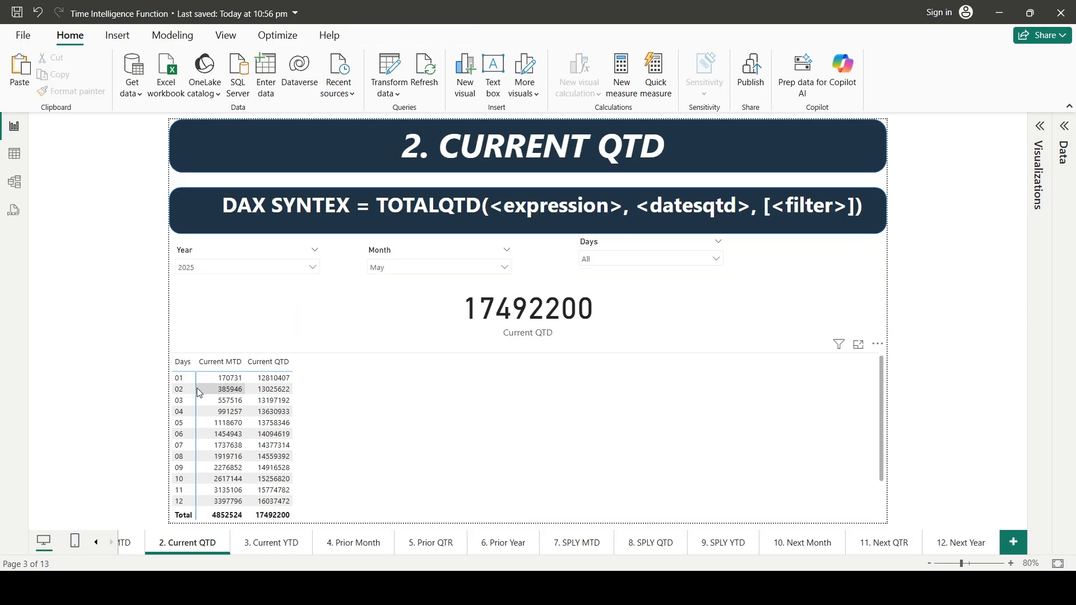
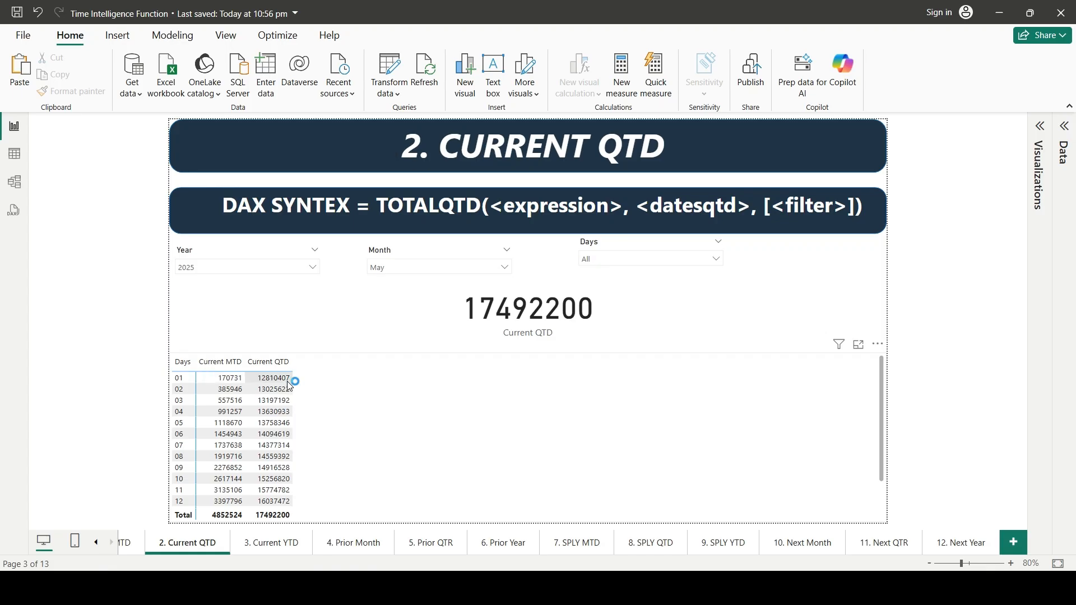
# Switch to the Excel sample data, filter Order Date to only 1 May 2025, and select that row's Sales value
pyautogui.hotkey('alt', 'Tab')
pyautogui.click(382, 234)
pyautogui.scroll(13, 383, 218)
pyautogui.click(376, 147)
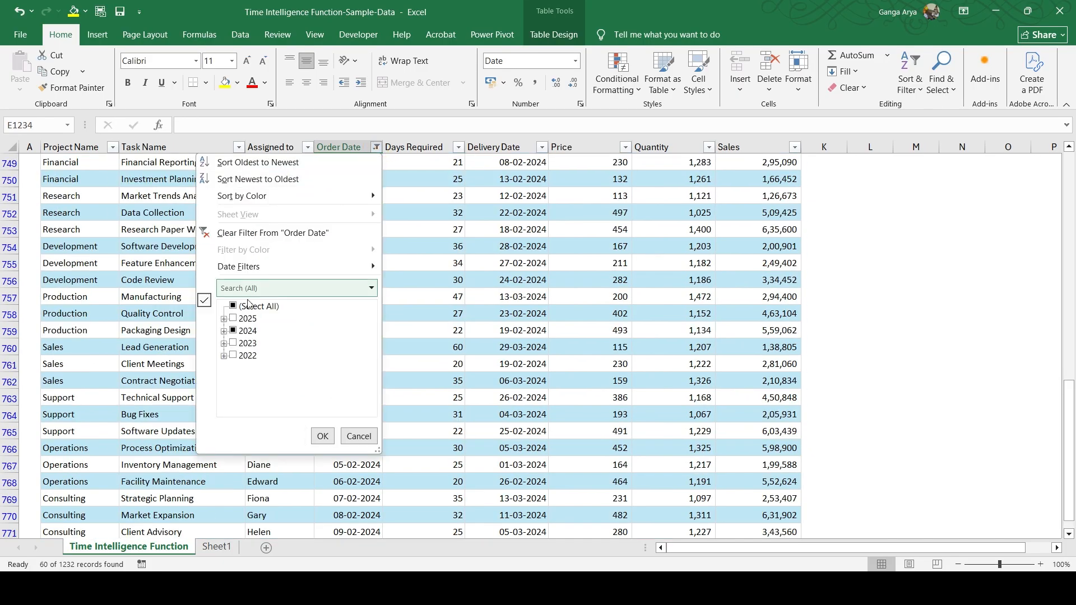
pyautogui.click(233, 332)
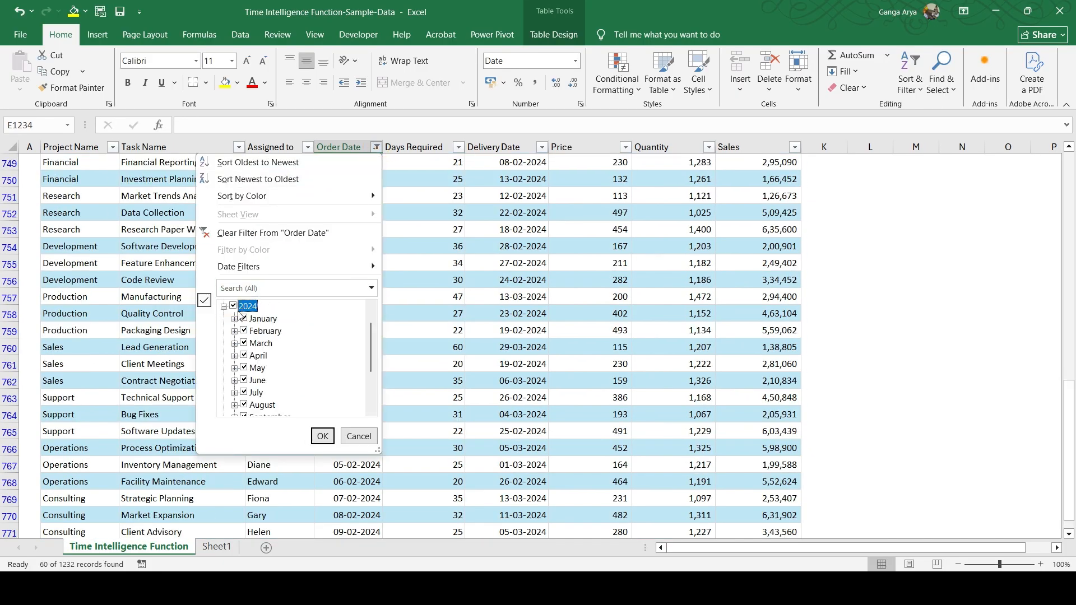
pyautogui.scroll(1, 233, 306)
pyautogui.click(233, 306)
pyautogui.click(224, 319)
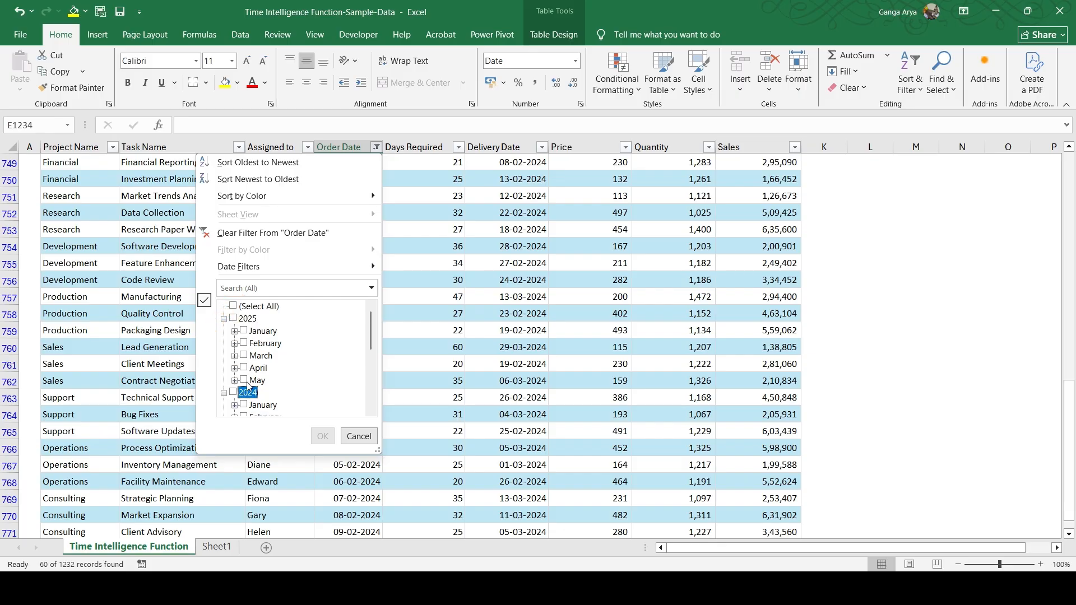
pyautogui.click(235, 381)
pyautogui.click(255, 319)
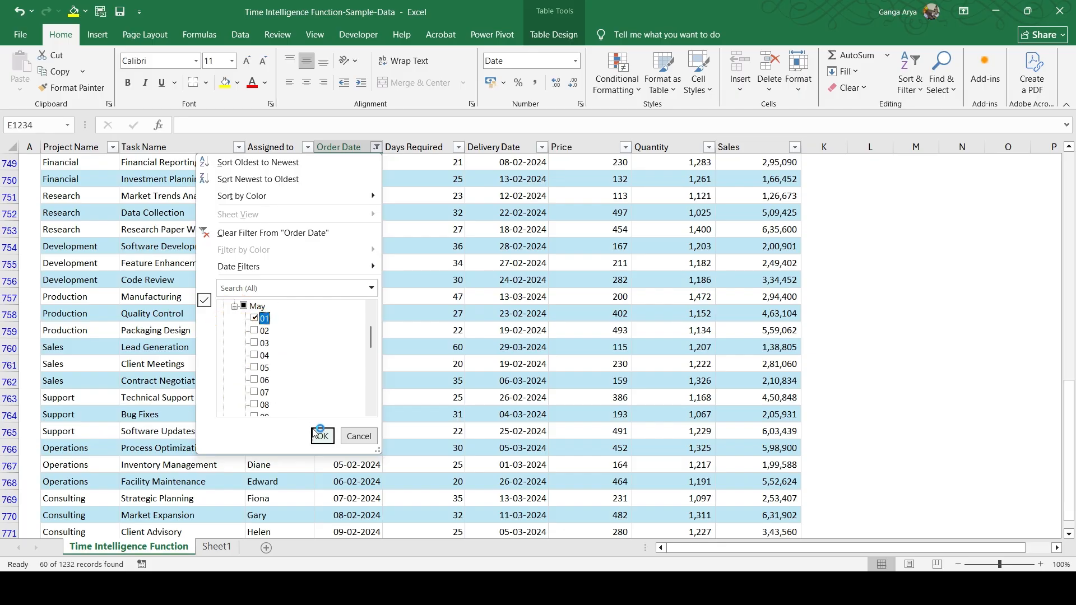
pyautogui.click(323, 436)
pyautogui.click(786, 180)
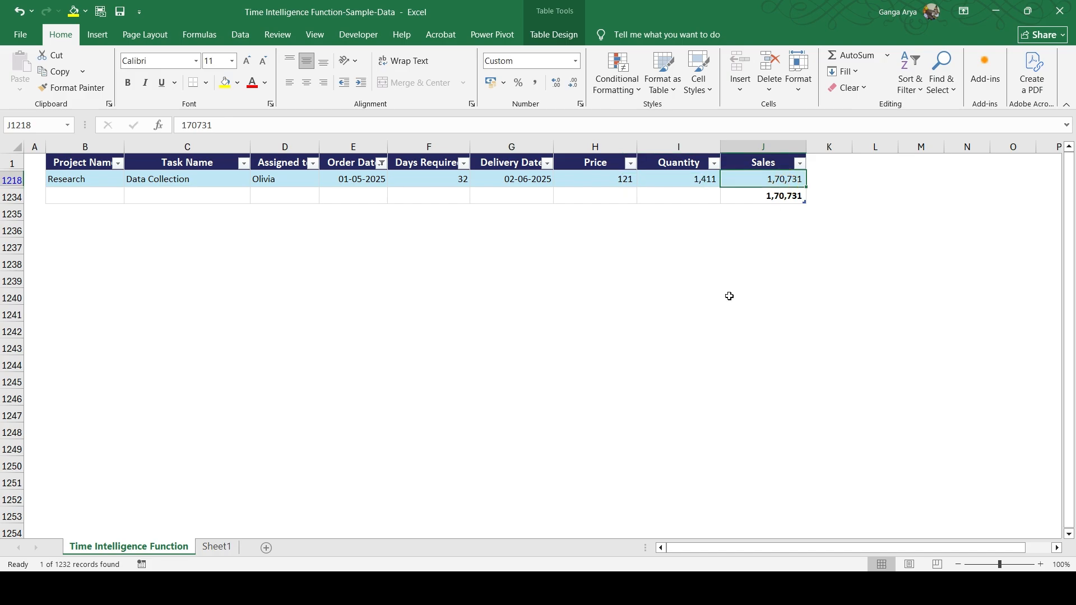
# Switch back to Power BI and narrow the matrix by moving its left edge inward to beneath the Month slicer
pyautogui.hotkey('alt', 'Tab')
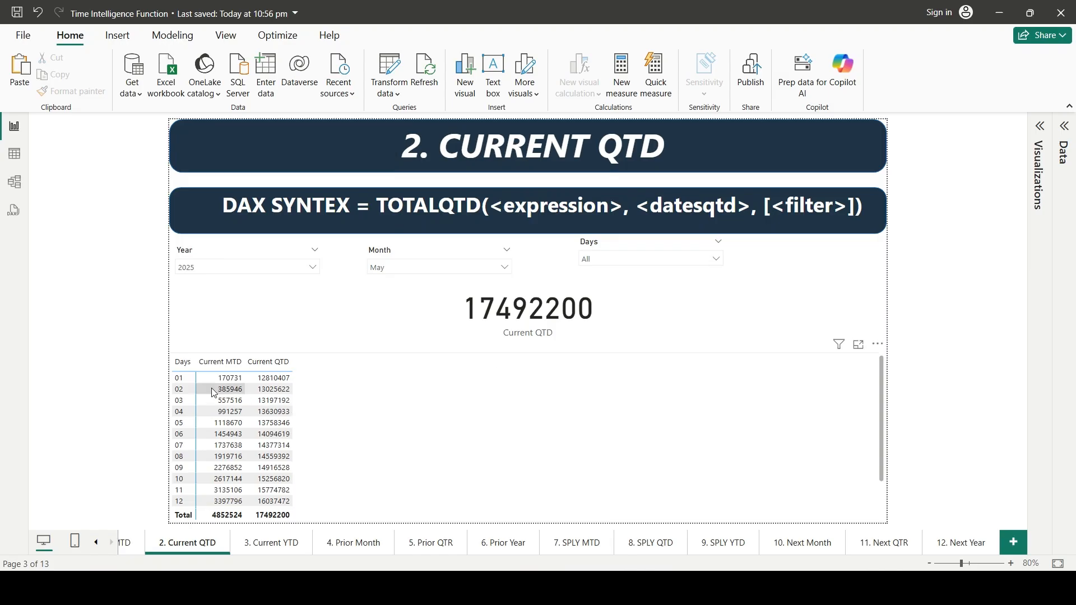
pyautogui.scroll(3, 426, 365)
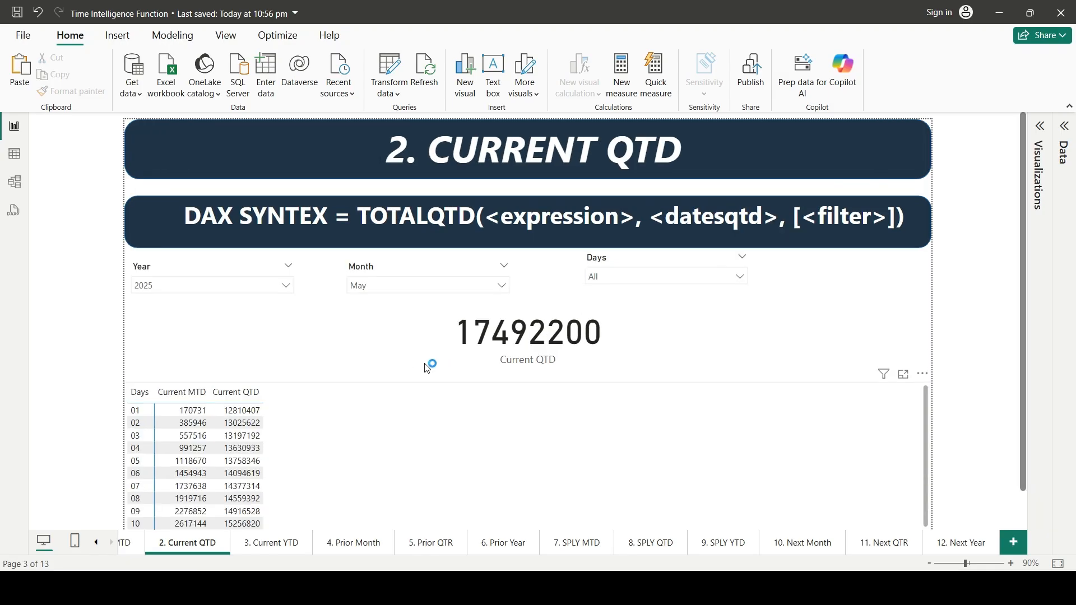
pyautogui.scroll(-2, 213, 457)
pyautogui.scroll(2, 213, 456)
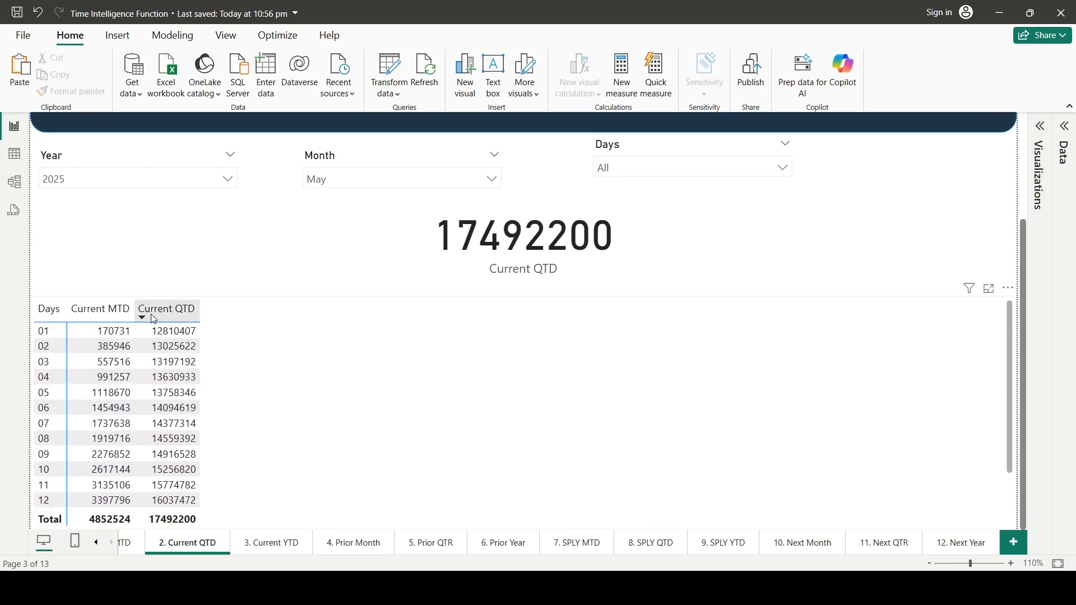
pyautogui.click(247, 308)
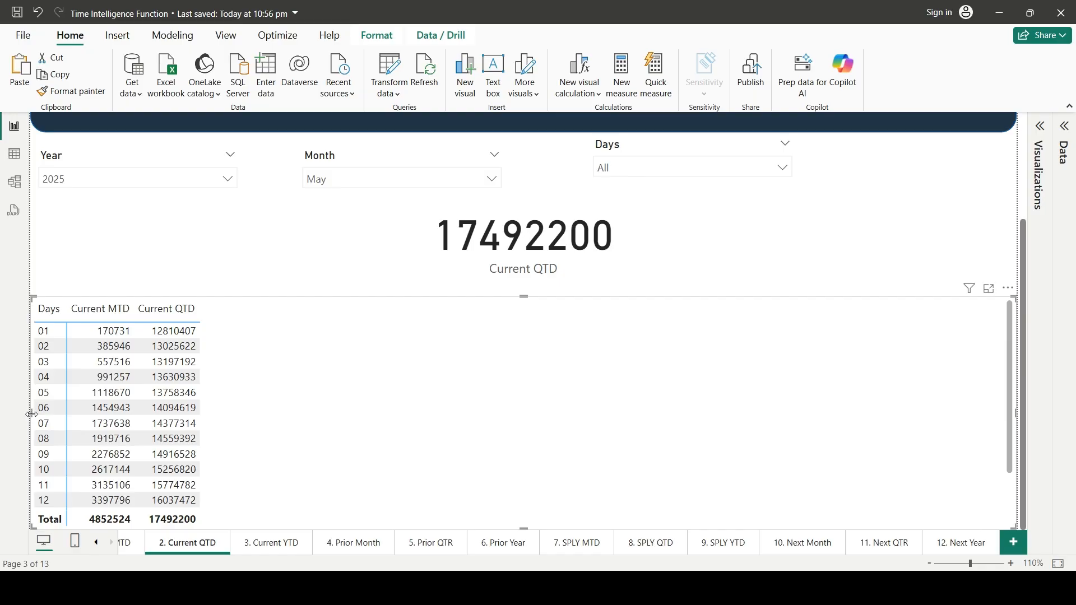
pyautogui.moveTo(33, 413); pyautogui.dragTo(380, 412)
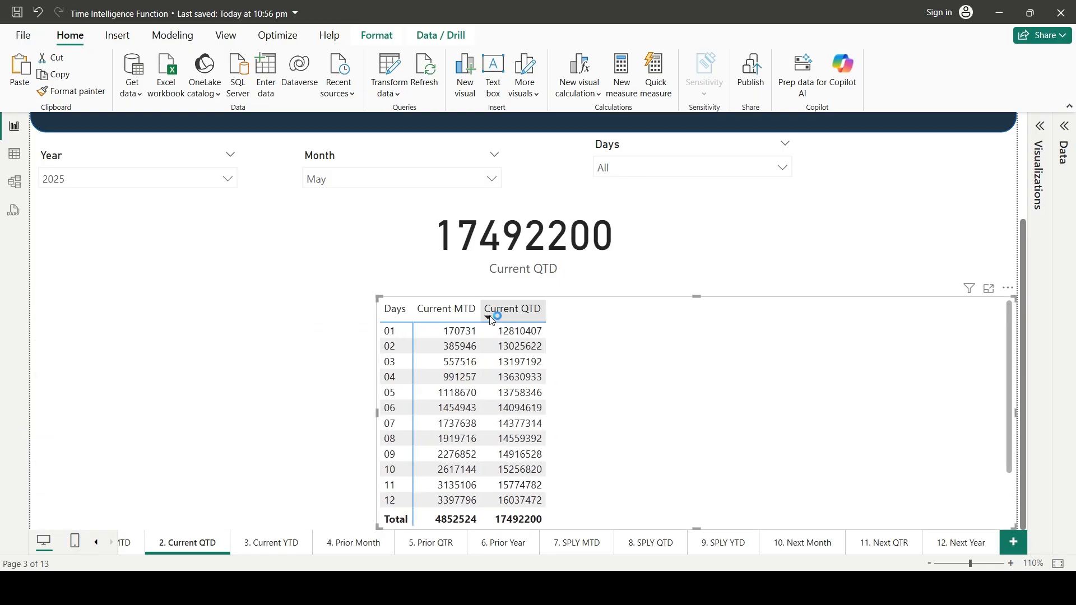
# Switch to Excel, add April 2025 to the Order Date filter alongside 1 May, and select the Sales total
pyautogui.hotkey('alt', 'Tab')
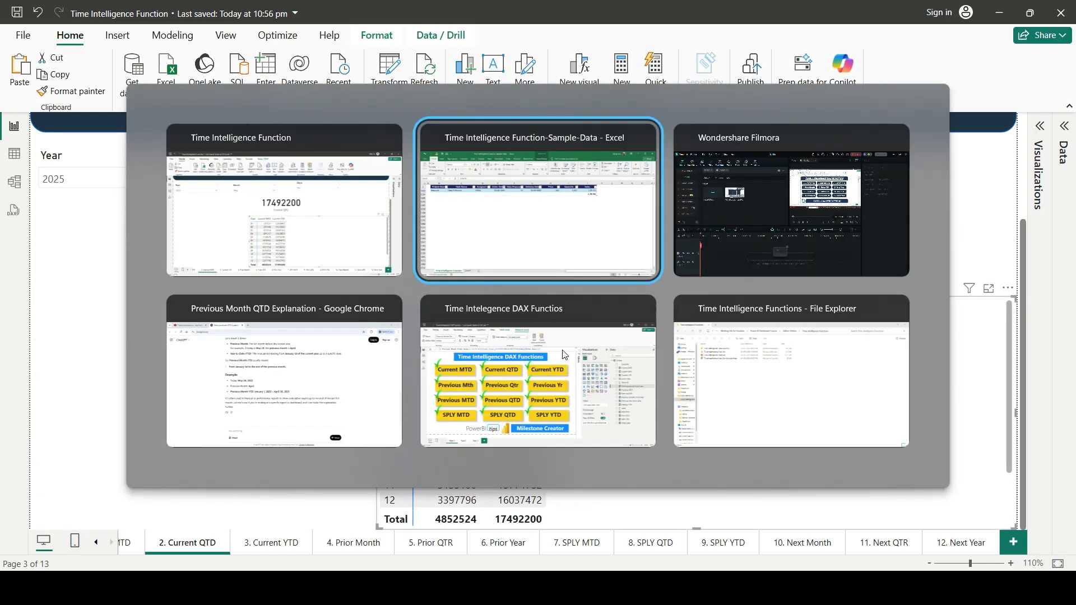
pyautogui.hotkey('alt', 'Tab')
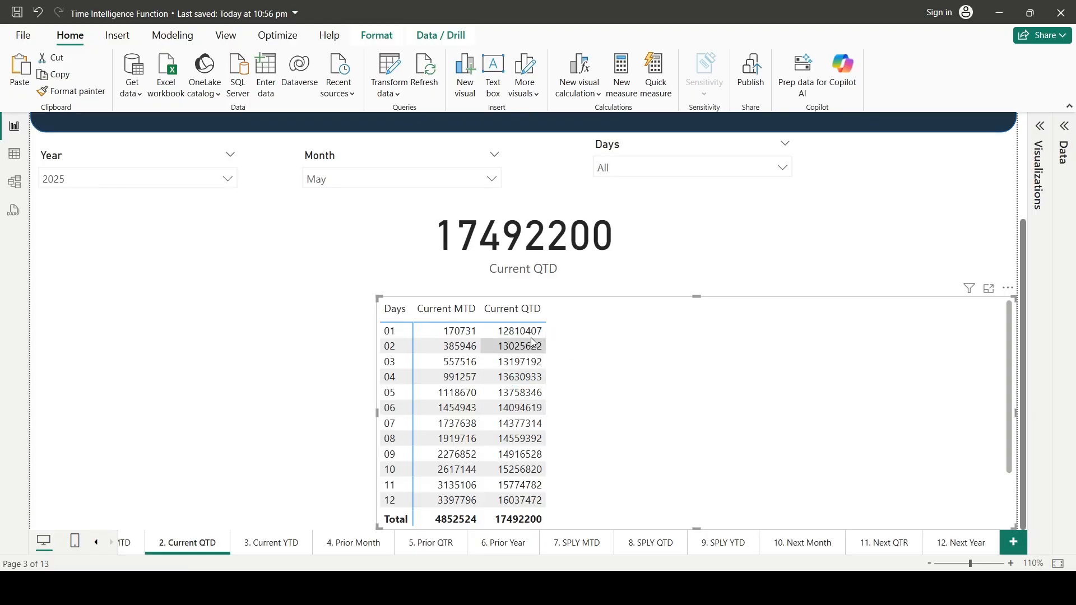
pyautogui.hotkey('alt', 'Tab')
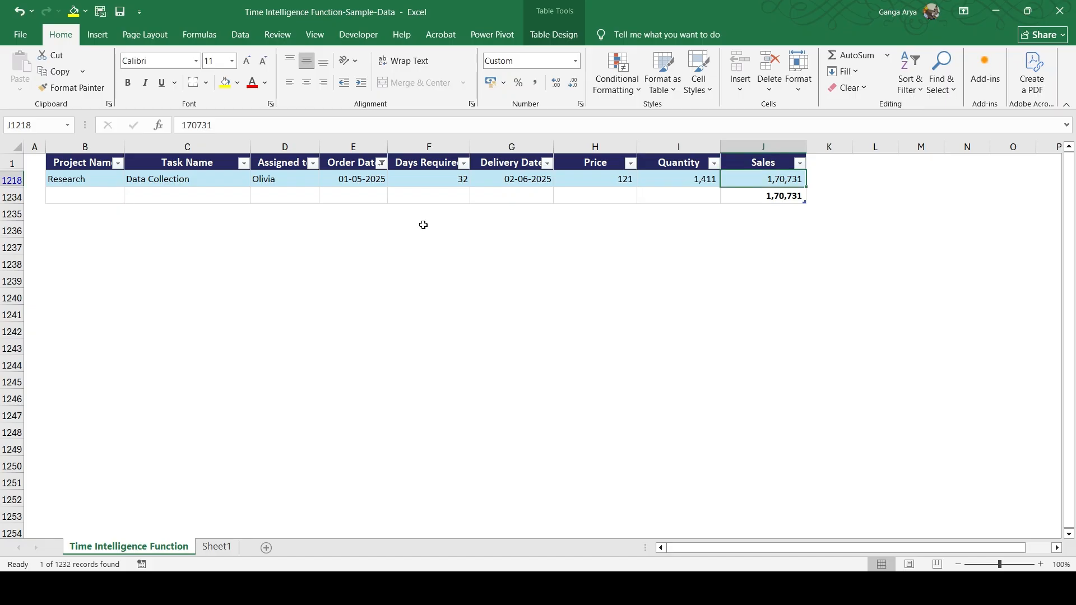
pyautogui.click(382, 163)
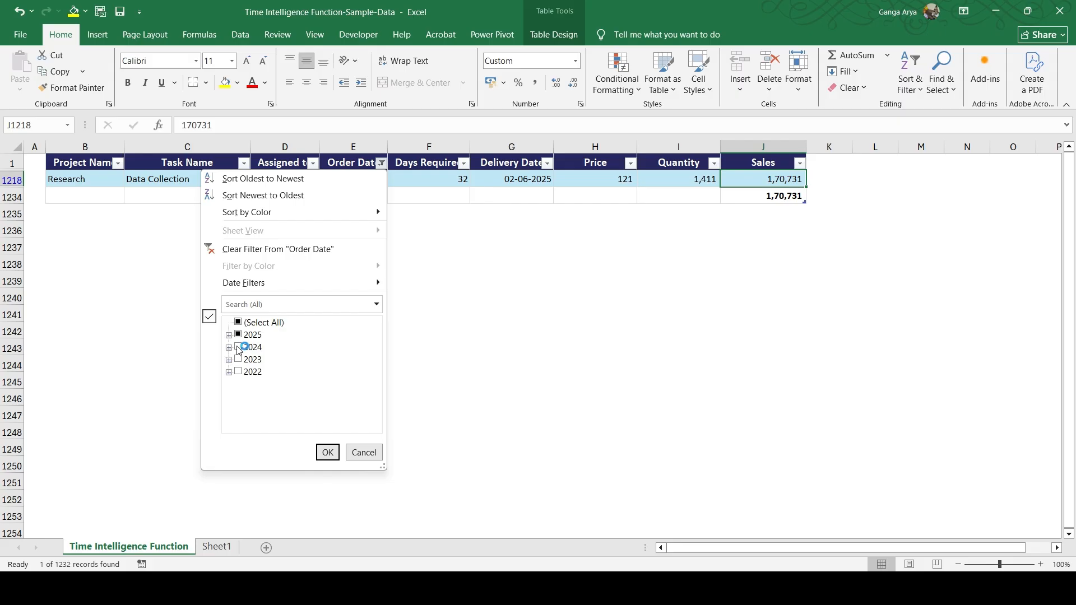
pyautogui.click(229, 335)
pyautogui.click(249, 385)
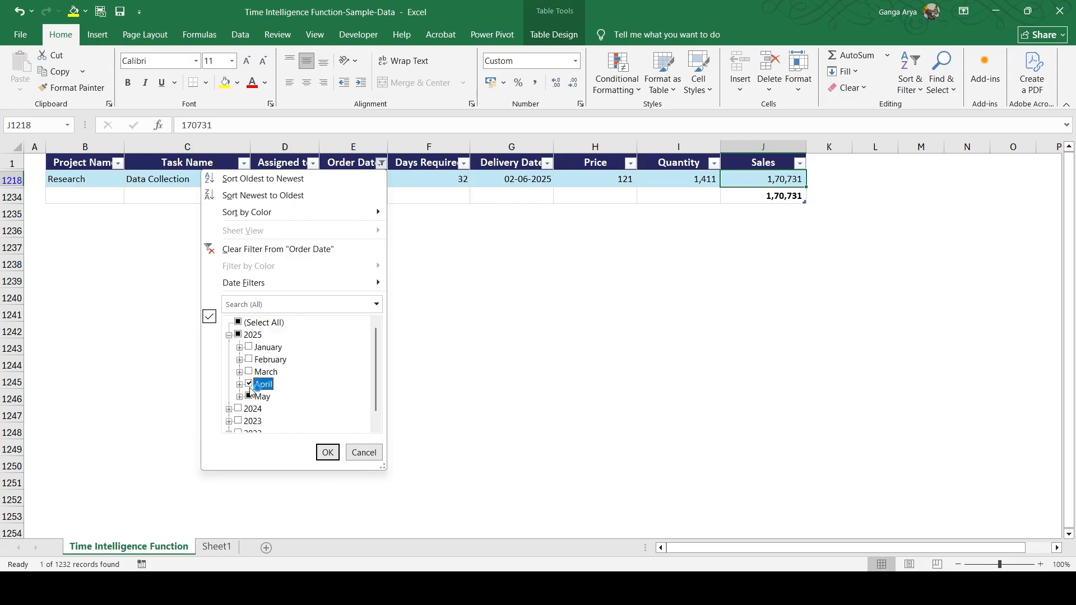
pyautogui.click(327, 453)
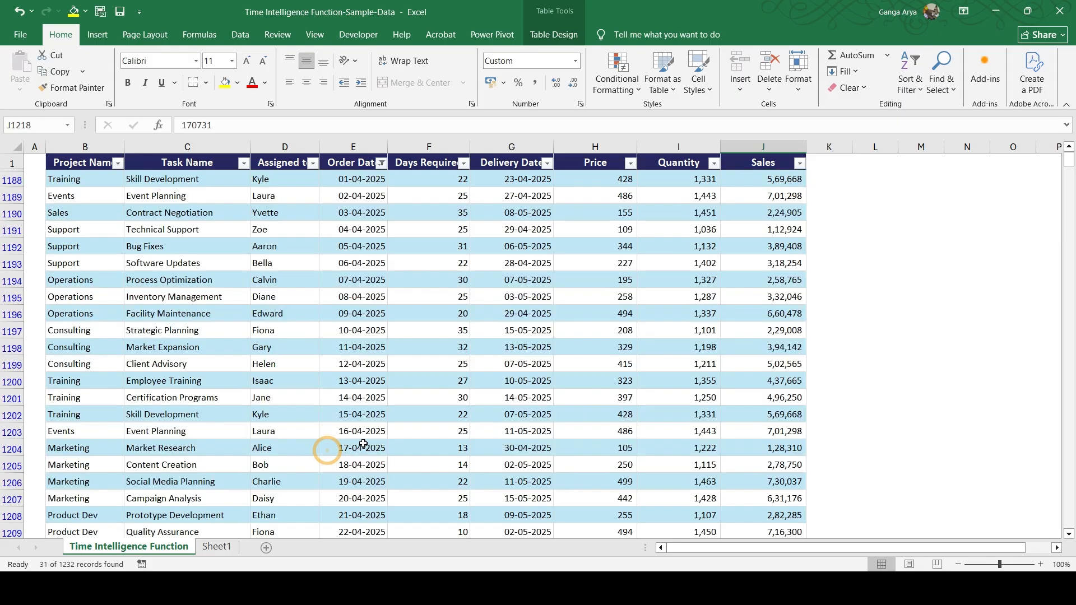
pyautogui.scroll(-5, 754, 317)
pyautogui.click(767, 381)
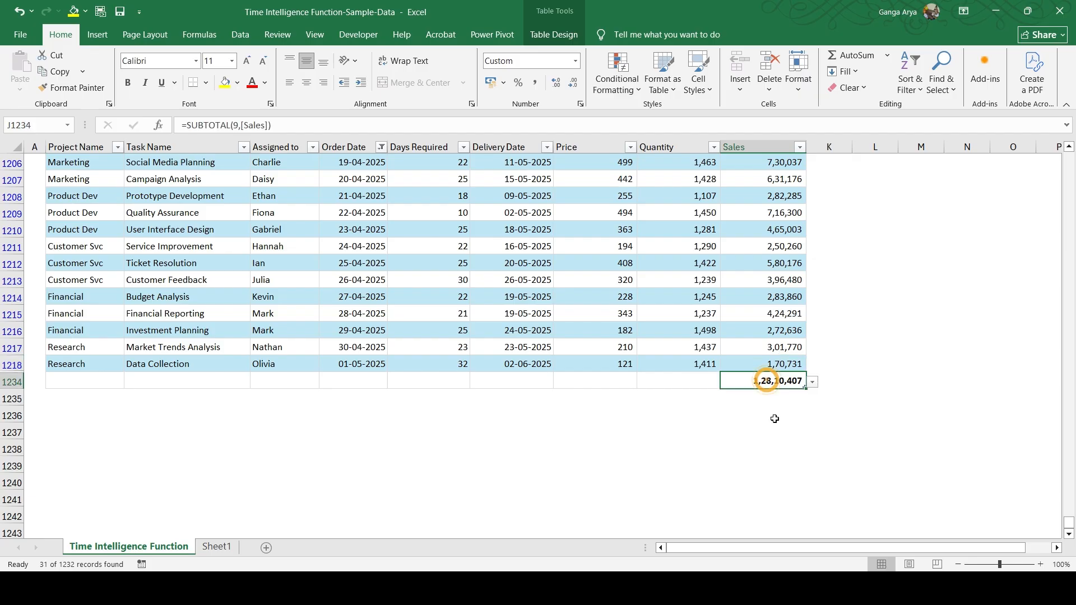
# Compare the Excel Sales total with the matrix's Current QTD value for day 01 in Power BI
pyautogui.hotkey('alt', 'Tab')
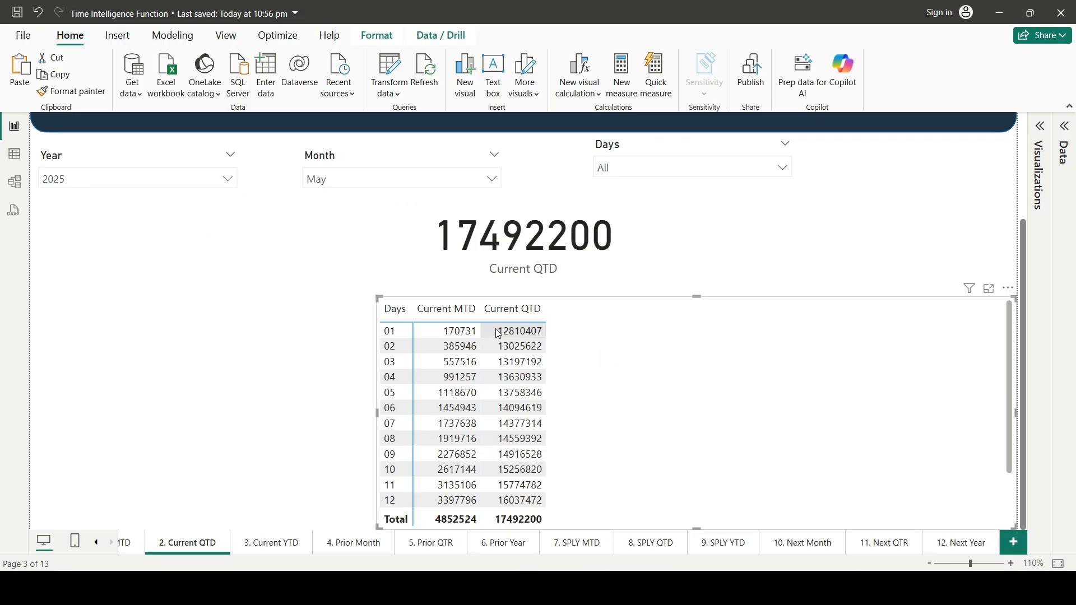
pyautogui.hotkey('alt', 'Tab')
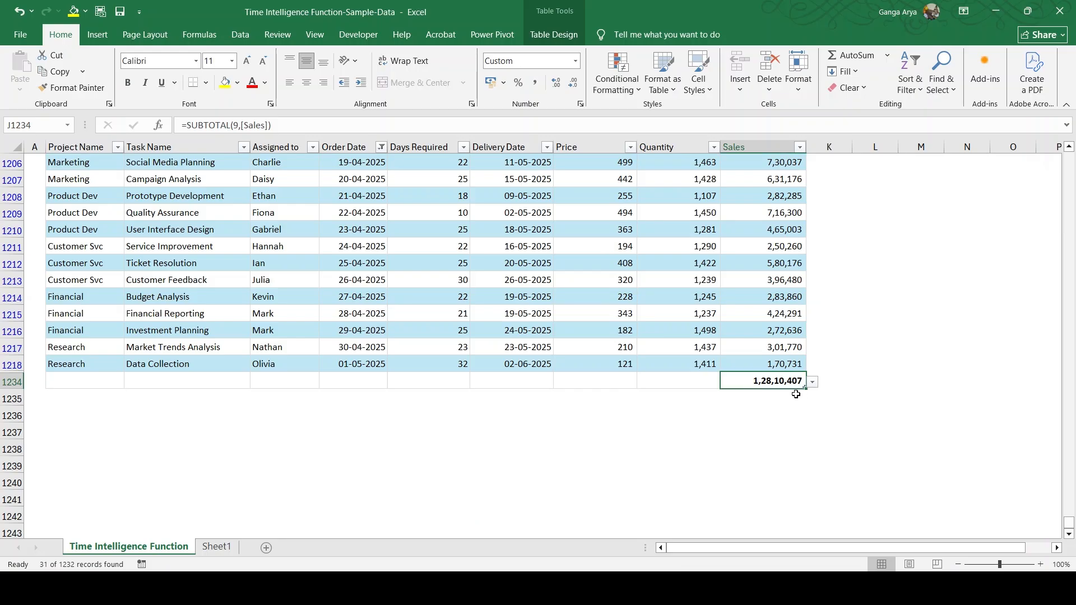
pyautogui.hotkey('alt', 'Tab')
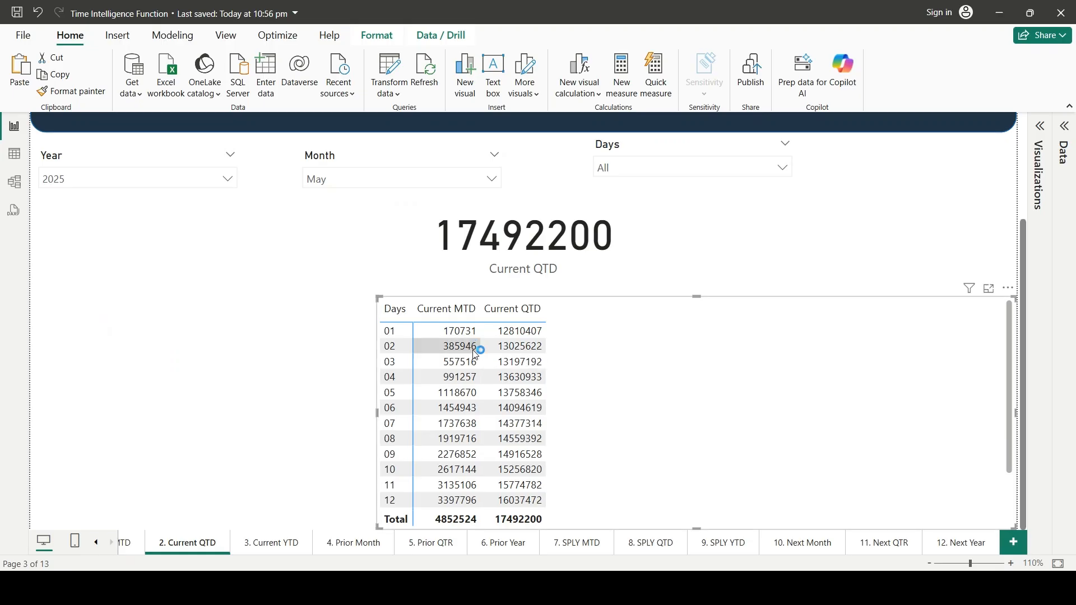
# Add 2 May 2025 to Excel's Order Date filter and compare the Sales total with day 02's Current QTD in Power BI
pyautogui.hotkey('alt', 'Tab')
pyautogui.scroll(5, 359, 191)
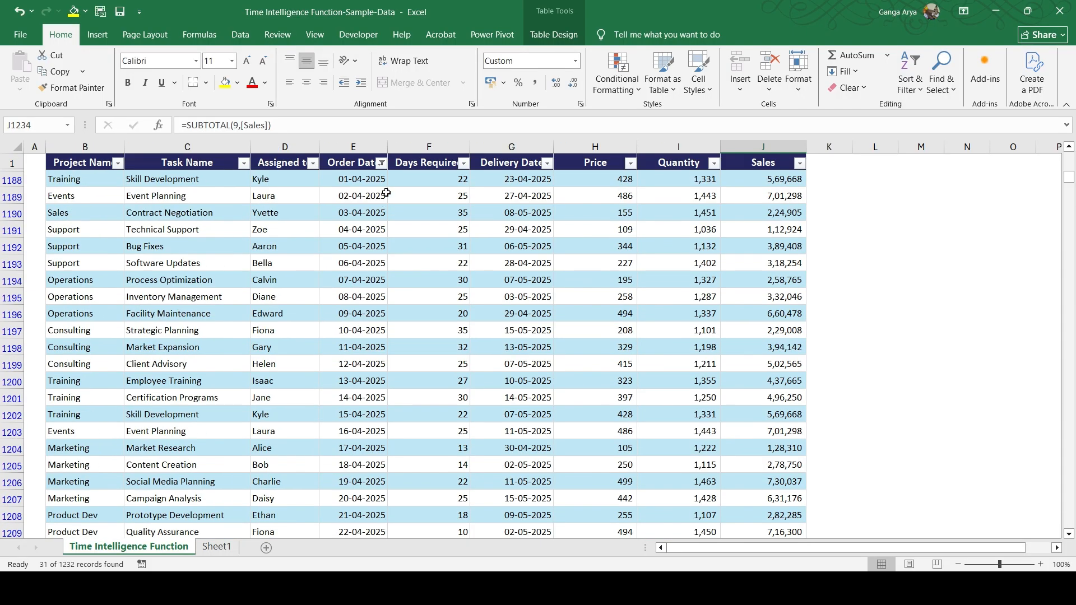
pyautogui.click(381, 162)
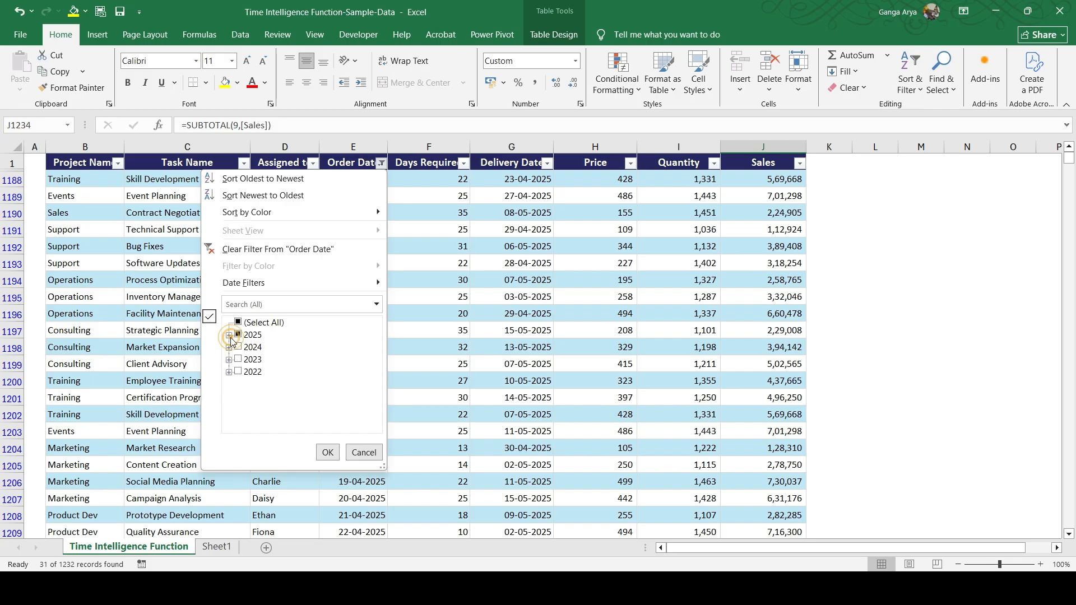
pyautogui.click(239, 397)
pyautogui.click(260, 348)
pyautogui.click(327, 453)
pyautogui.scroll(-7, 734, 378)
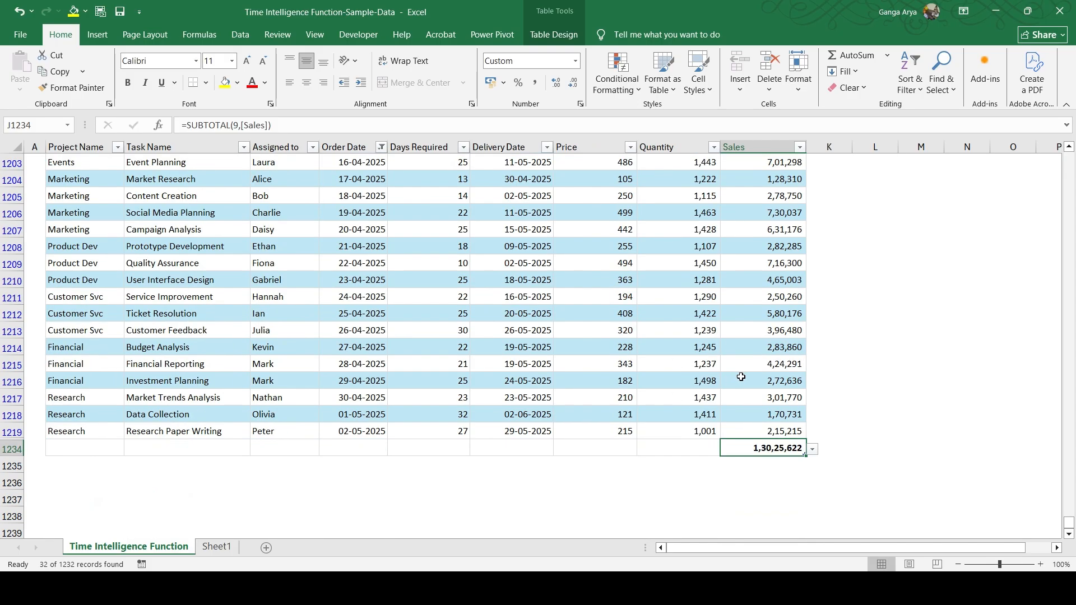
pyautogui.scroll(-1, 773, 407)
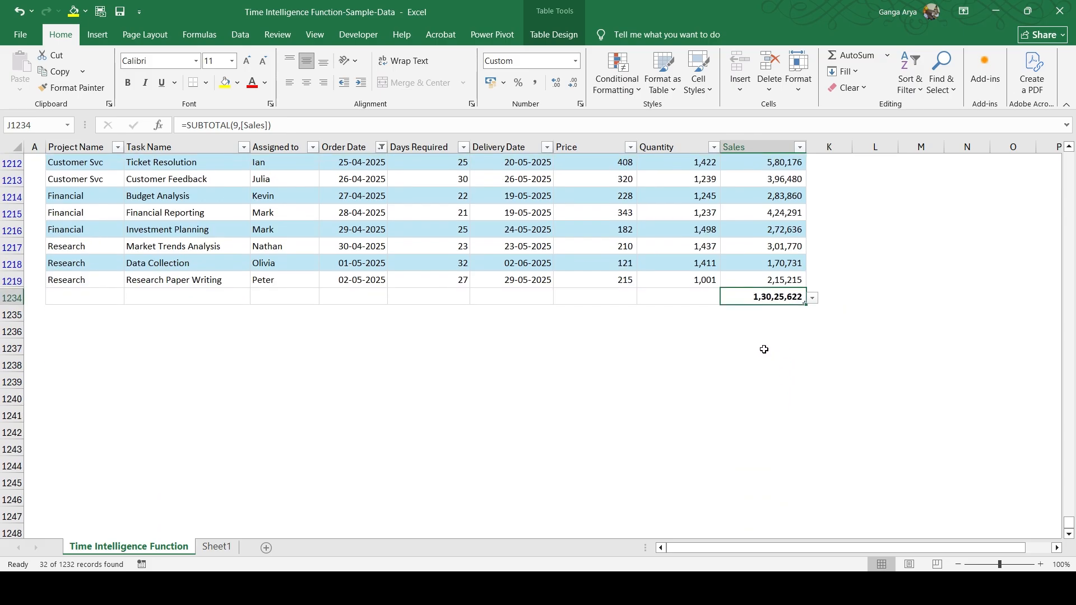
pyautogui.hotkey('alt', 'Tab')
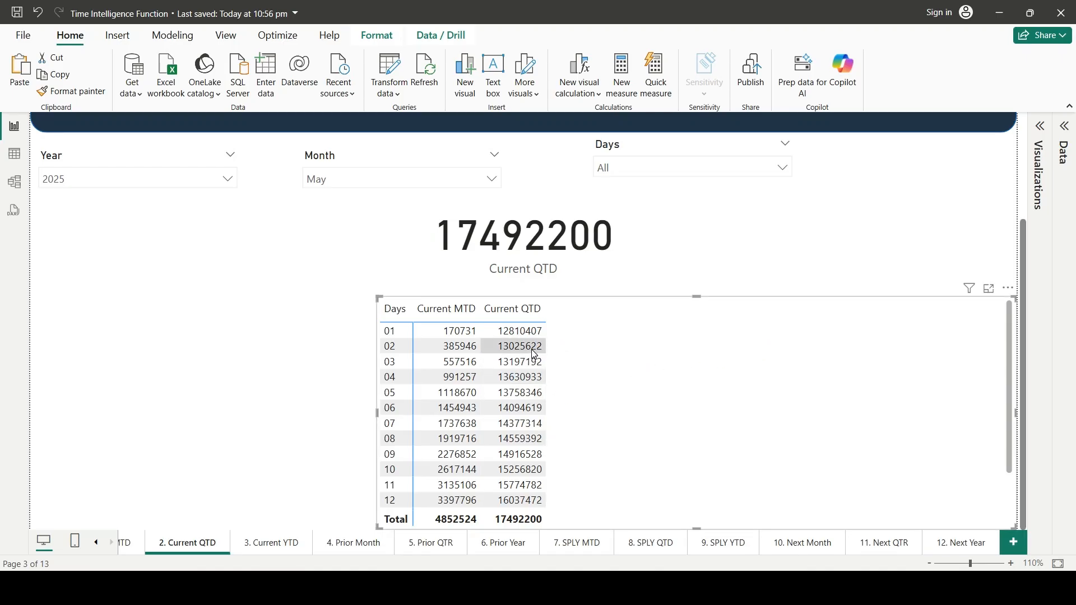
# In Excel, restrict the Order Date filter to only 2 May 2025 and select that row's Sales value
pyautogui.hotkey('alt', 'Tab')
pyautogui.scroll(8, 654, 324)
pyautogui.click(381, 164)
pyautogui.click(237, 335)
pyautogui.click(238, 336)
pyautogui.click(228, 336)
pyautogui.click(239, 397)
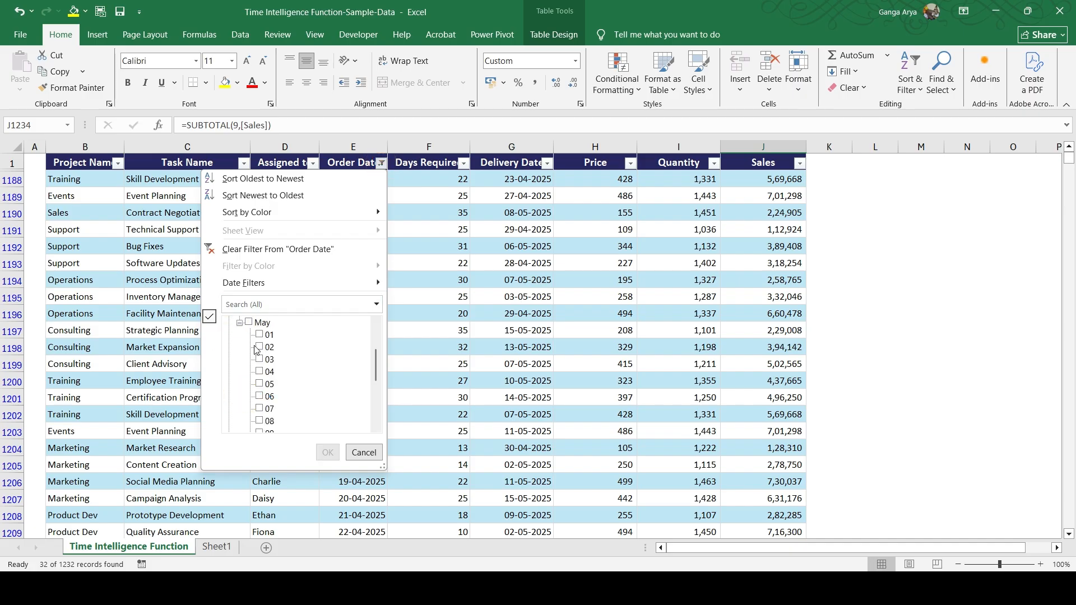
pyautogui.click(261, 349)
pyautogui.click(328, 452)
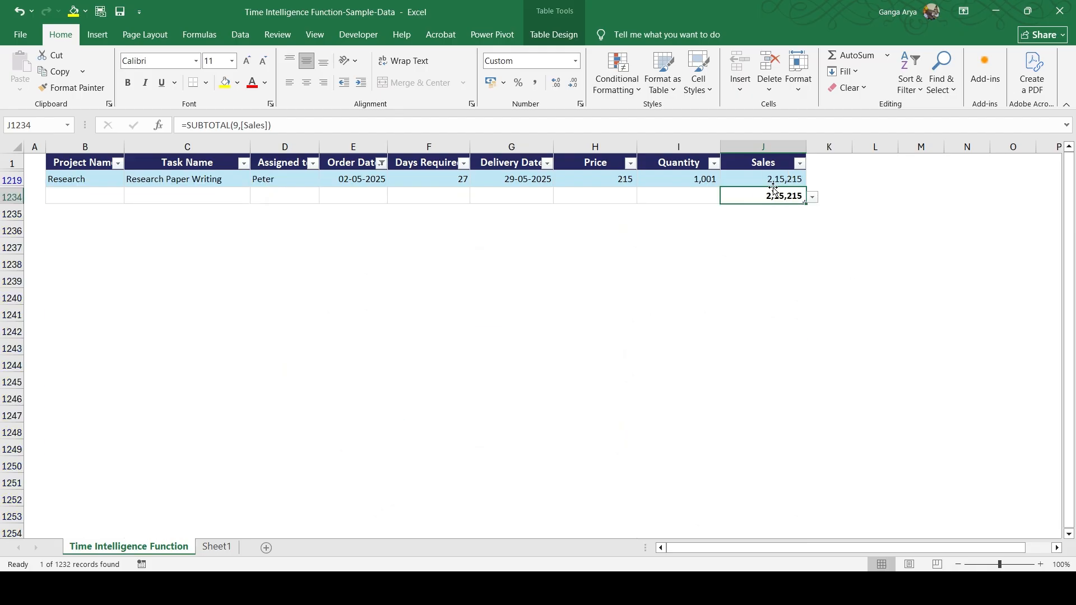
pyautogui.click(774, 181)
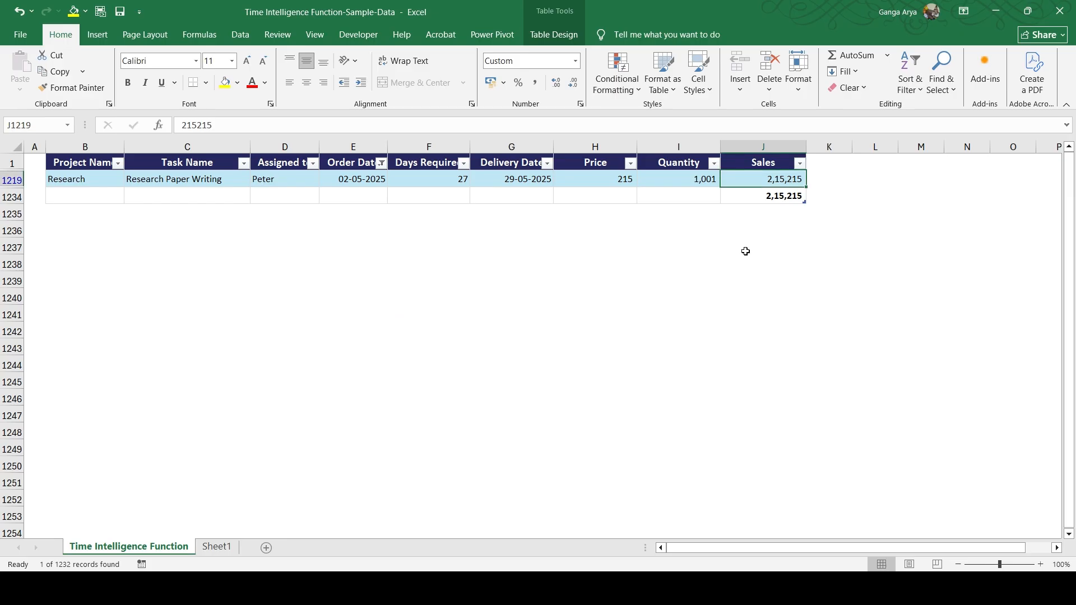
# Add 1 May 2025 to the Order Date filter, select the Sales total, and switch to Power BI to compare day 02's Current MTD
pyautogui.scroll(-1, 656, 253)
pyautogui.scroll(1, 795, 240)
pyautogui.click(382, 163)
pyautogui.click(228, 335)
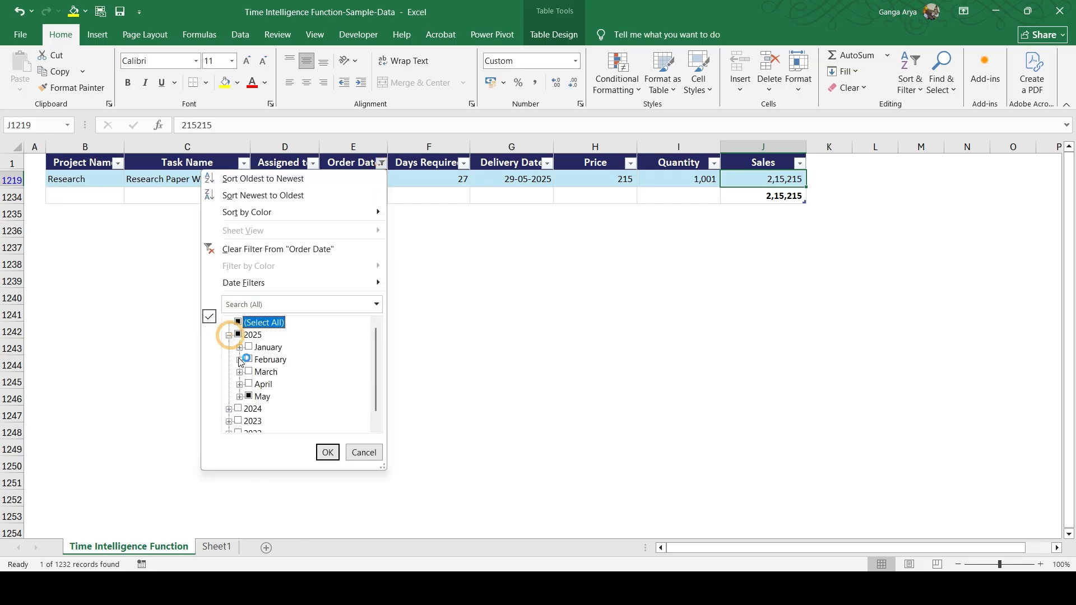
pyautogui.click(240, 397)
pyautogui.click(261, 336)
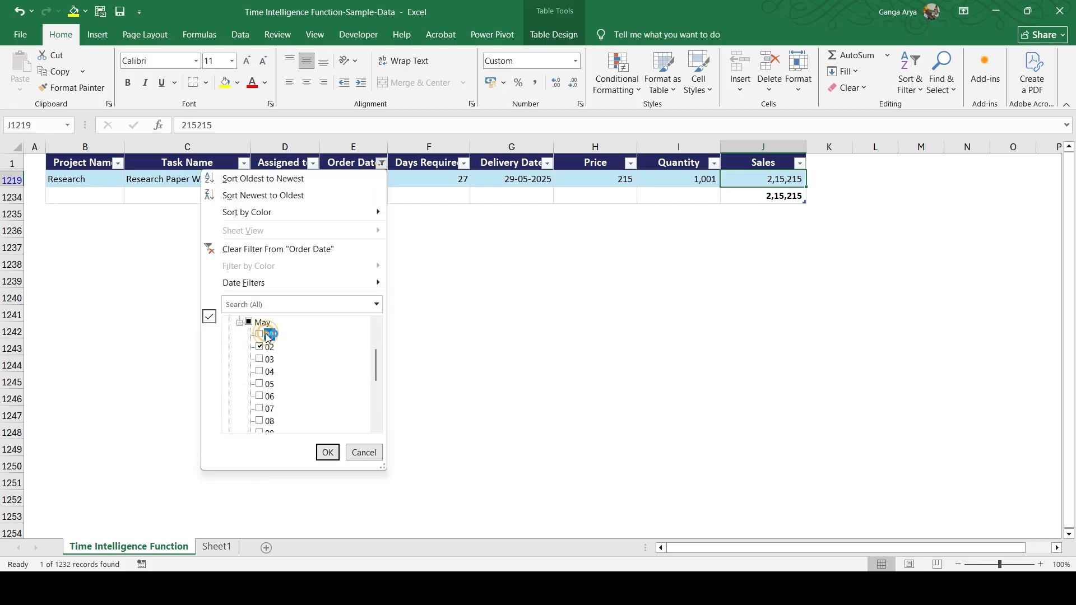
pyautogui.click(328, 452)
pyautogui.click(780, 215)
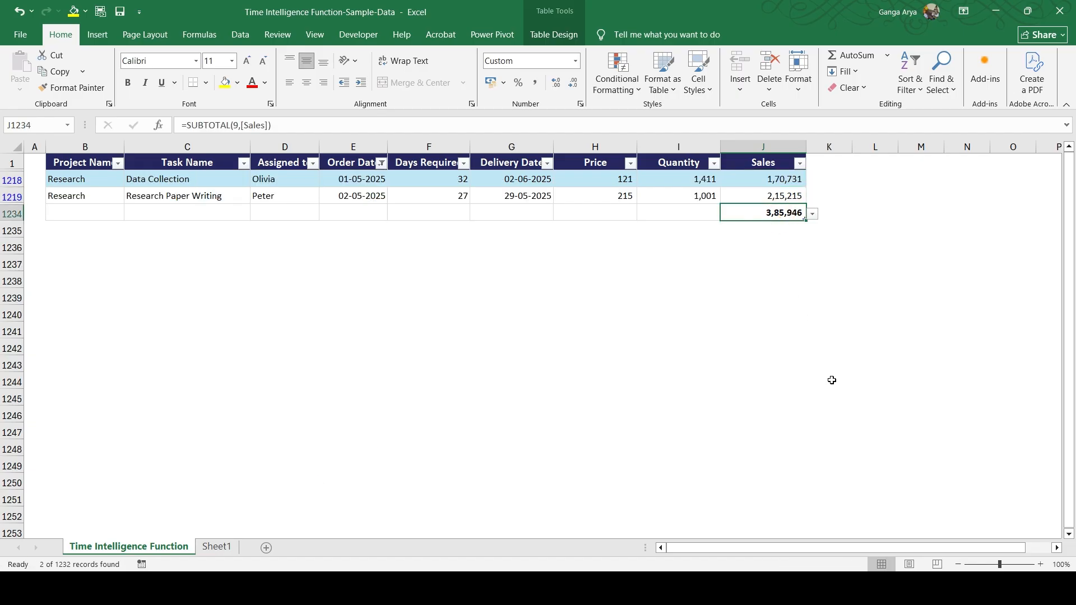
pyautogui.hotkey('alt', 'Tab')
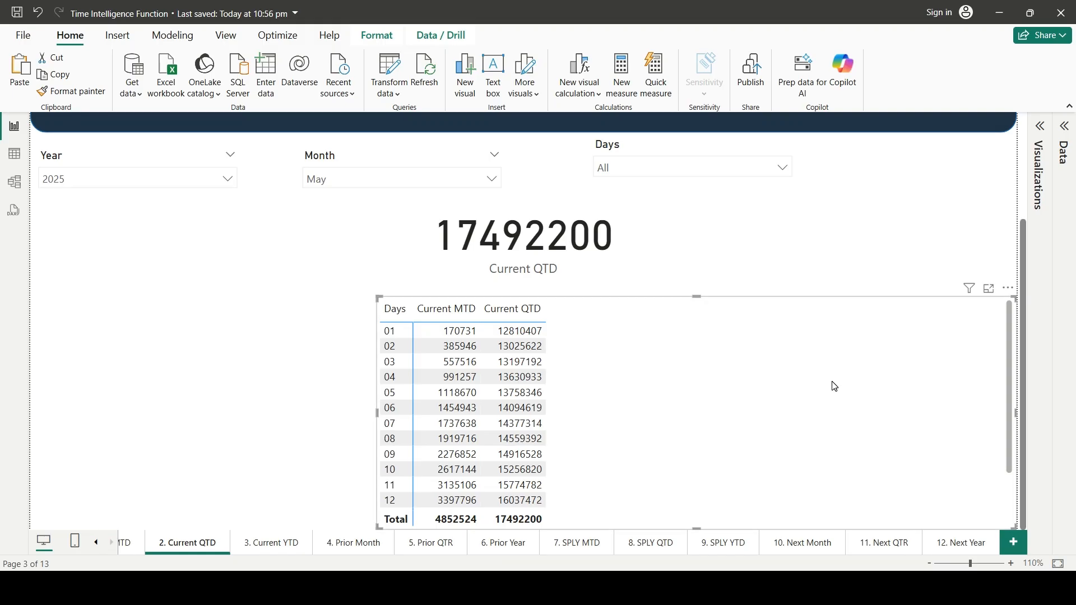
# Move the matrix of daily MTD and QTD sales to the left edge of the Current QTD report page
pyautogui.scroll(-3, 835, 386)
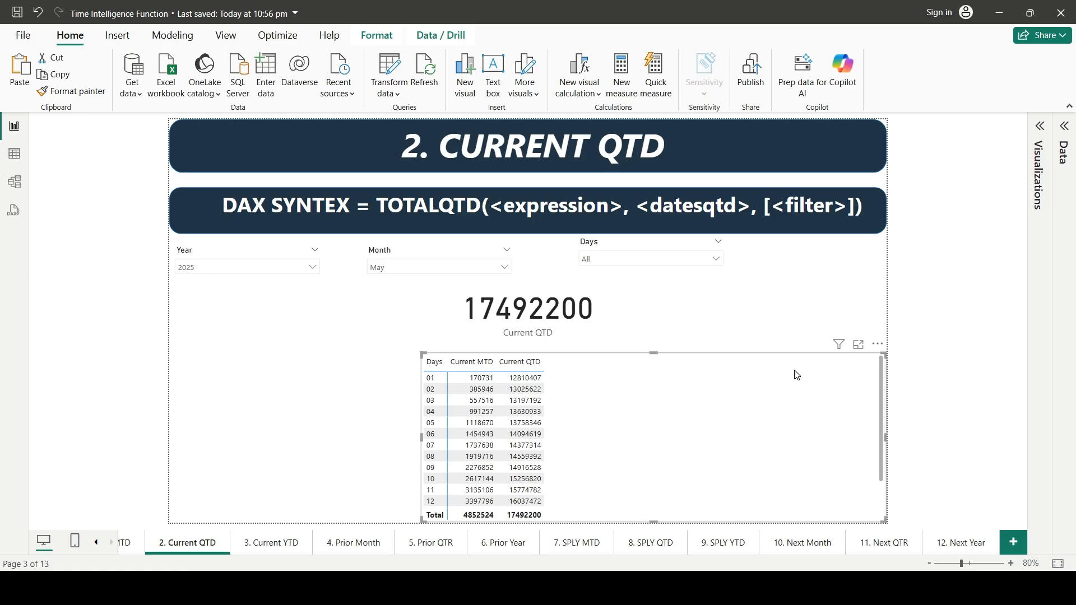
pyautogui.moveTo(594, 389); pyautogui.dragTo(339, 391)
pyautogui.click(809, 430)
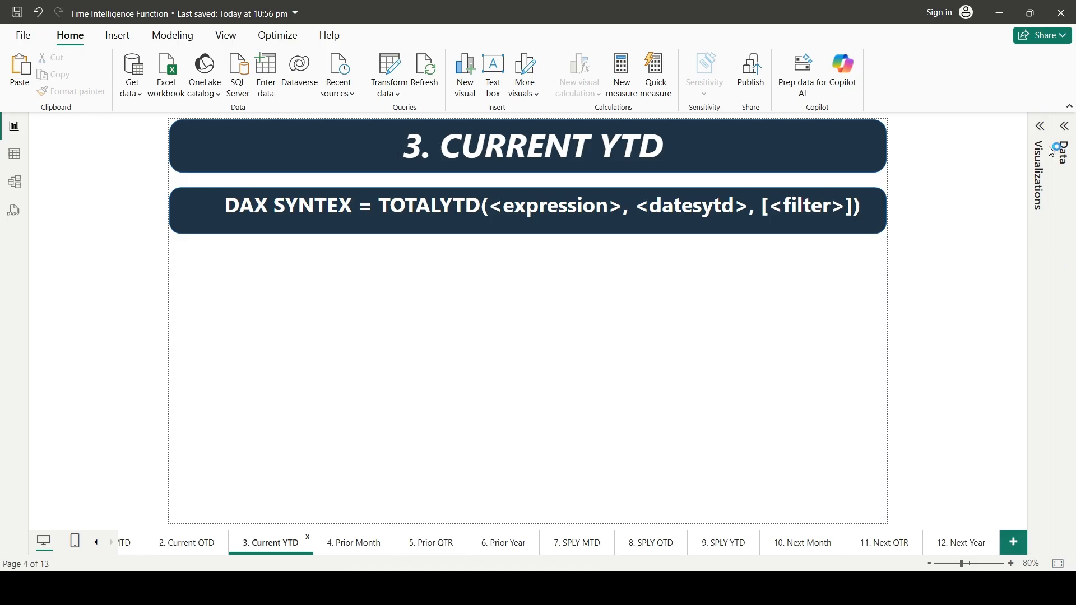
# Expand the Visualizations and Data panes on the Current YTD page and review the Current QTD measure's formula
pyautogui.click(1041, 126)
pyautogui.click(1064, 127)
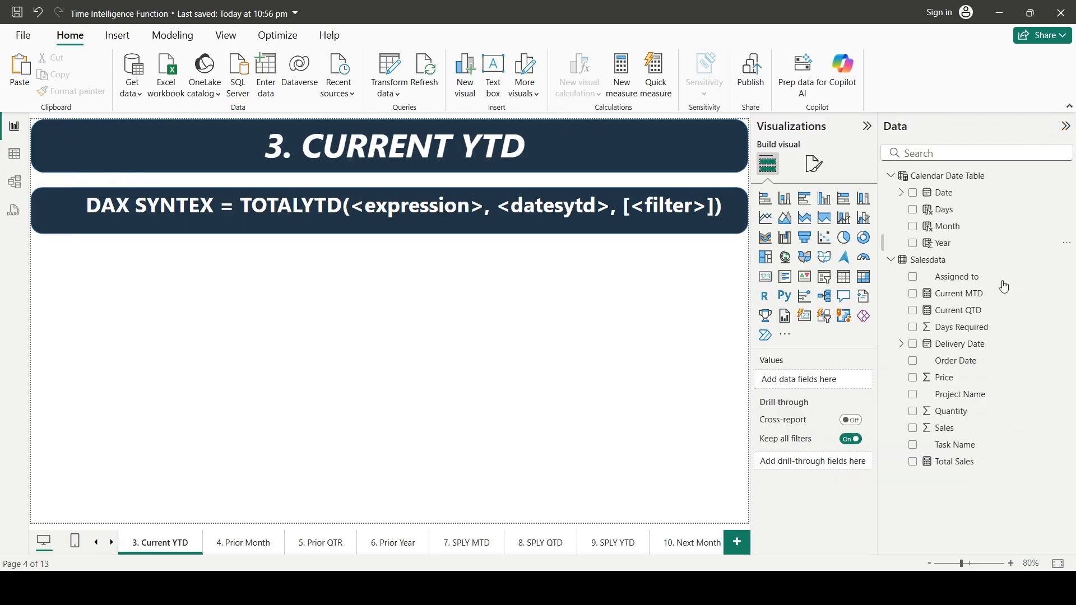
pyautogui.click(958, 310)
pyautogui.tripleClick(516, 127)
pyautogui.click(516, 127)
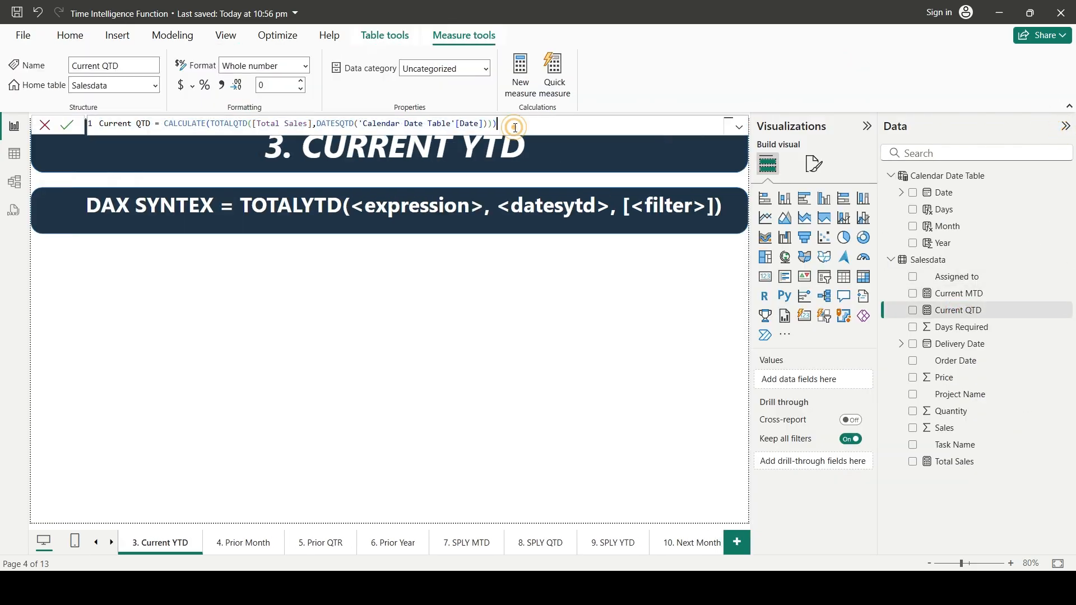
# Create a measure named Current YTD and begin its formula with CALCULATE(TOTALYTD([Total Sales],
pyautogui.click(522, 91)
pyautogui.write('cURRENT')
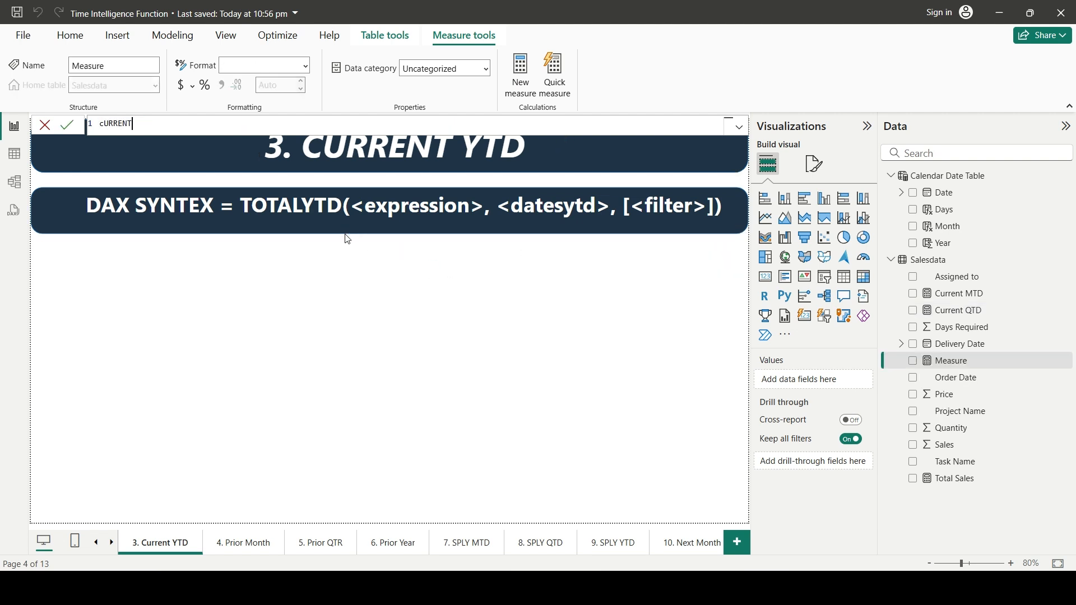
pyautogui.hotkey('ctrl', 'BackSpace')
pyautogui.write('Current YTD = cal')
pyautogui.press('Tab')
pyautogui.write('t')
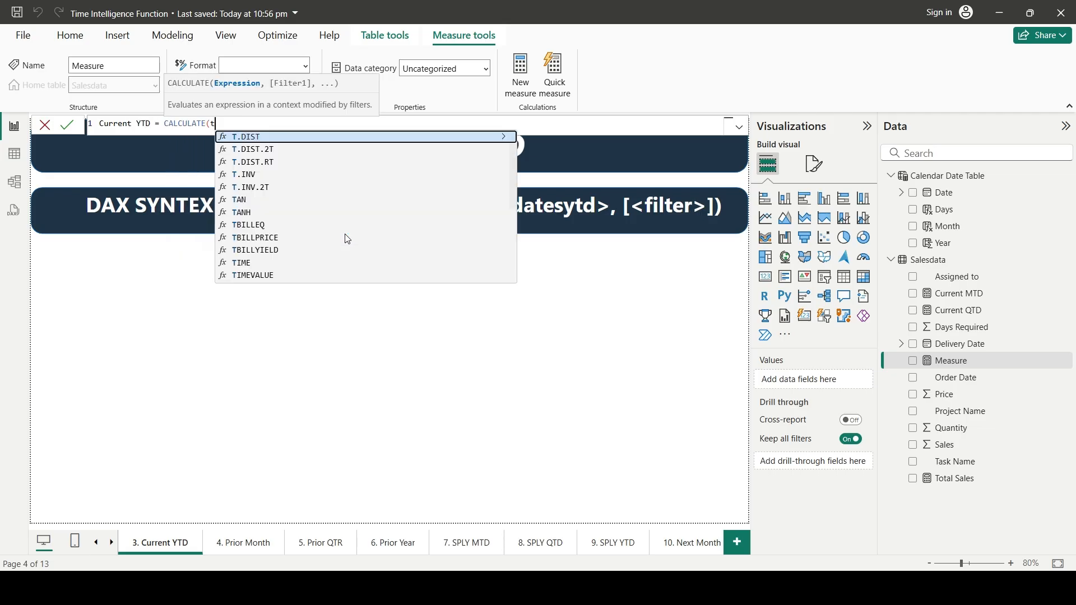
pyautogui.write('otalyt')
pyautogui.press('Tab')
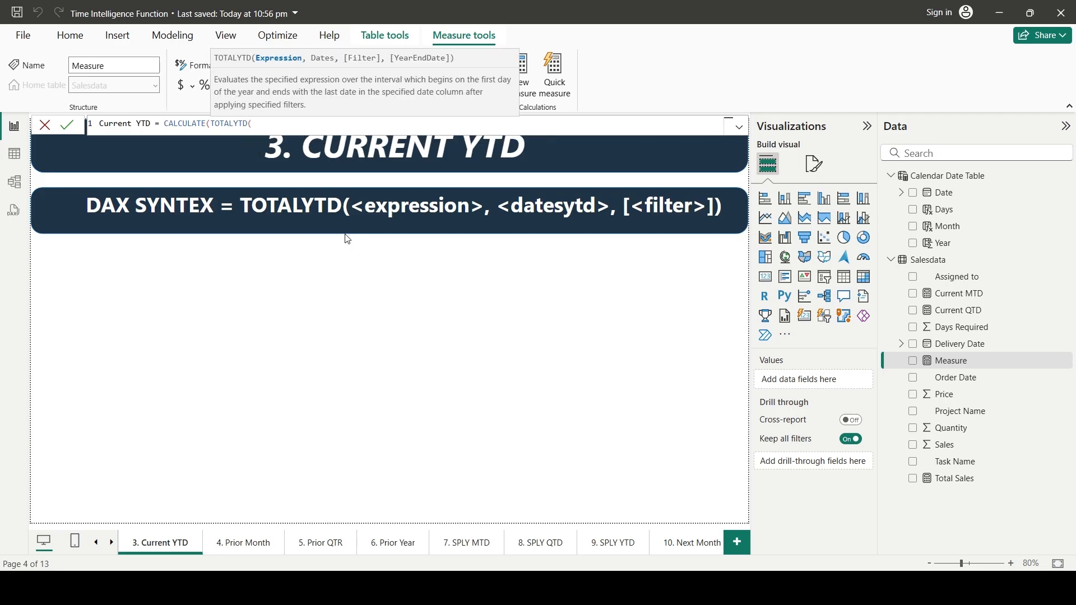
pyautogui.write('total')
pyautogui.press('Tab')
pyautogui.write(',')
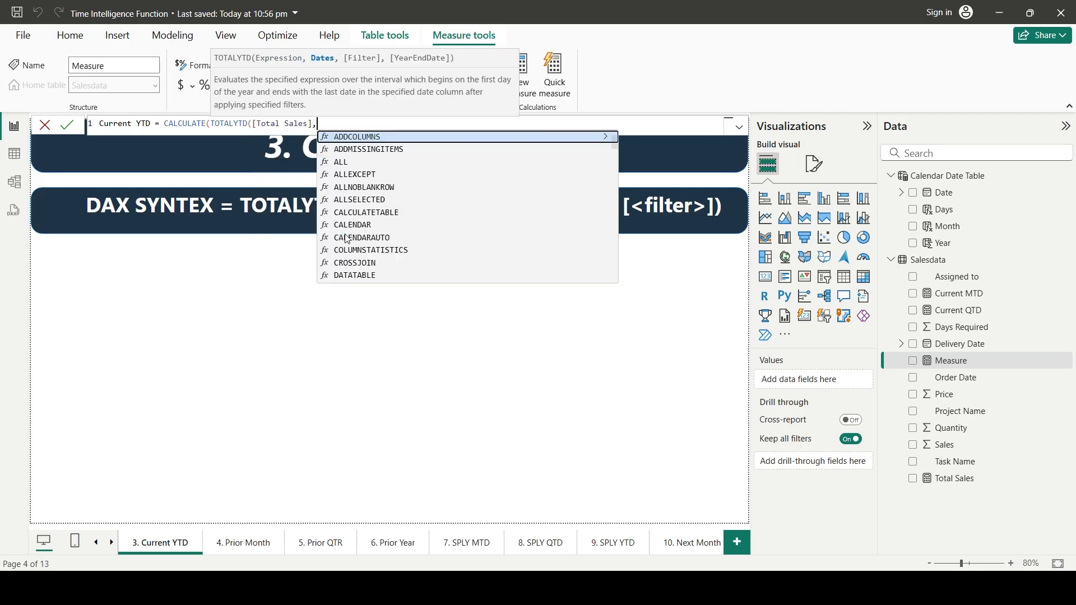
# Complete the Current YTD formula with DATESYTD('Calendar Date Table'[Date]), close the parentheses and commit the measure
pyautogui.write('date')
pyautogui.press('Tab')
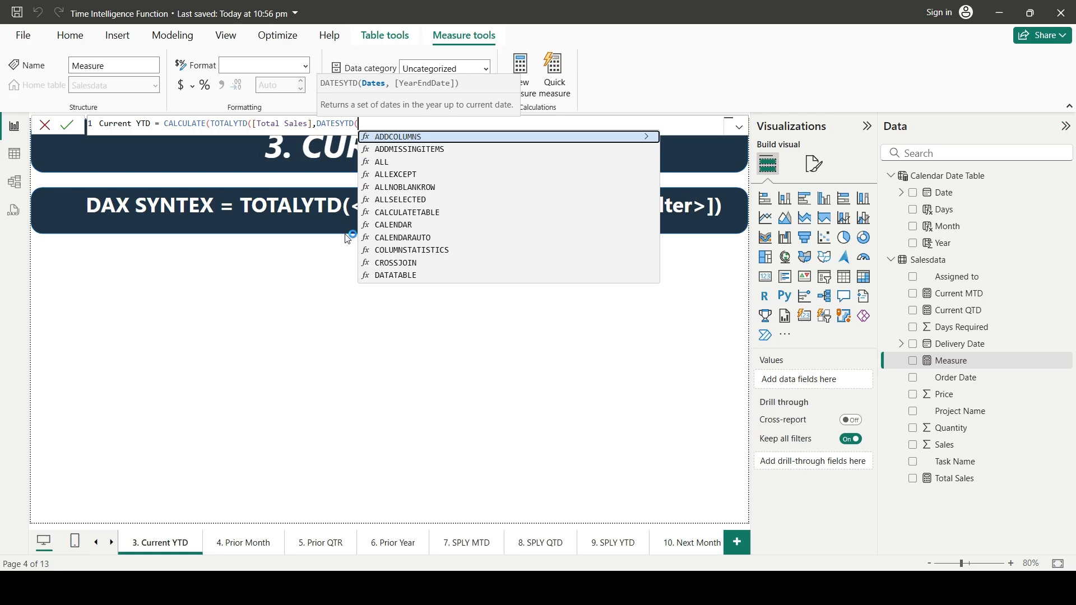
pyautogui.write('calendar')
pyautogui.press('Up')
pyautogui.press('Up')
pyautogui.press('Up')
pyautogui.press('Tab')
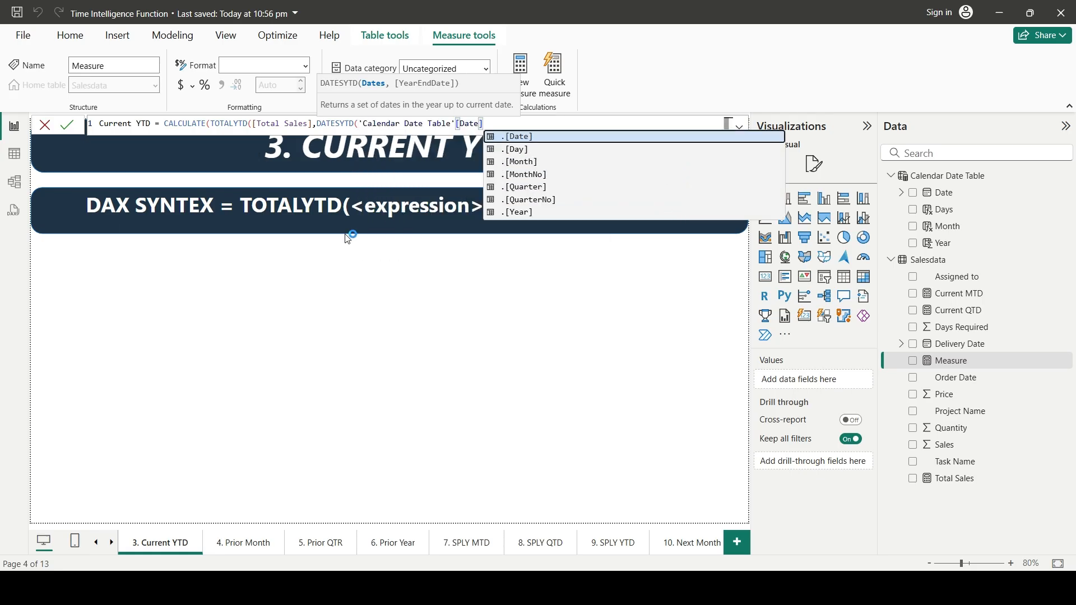
pyautogui.write(')')
pyautogui.press('Return')
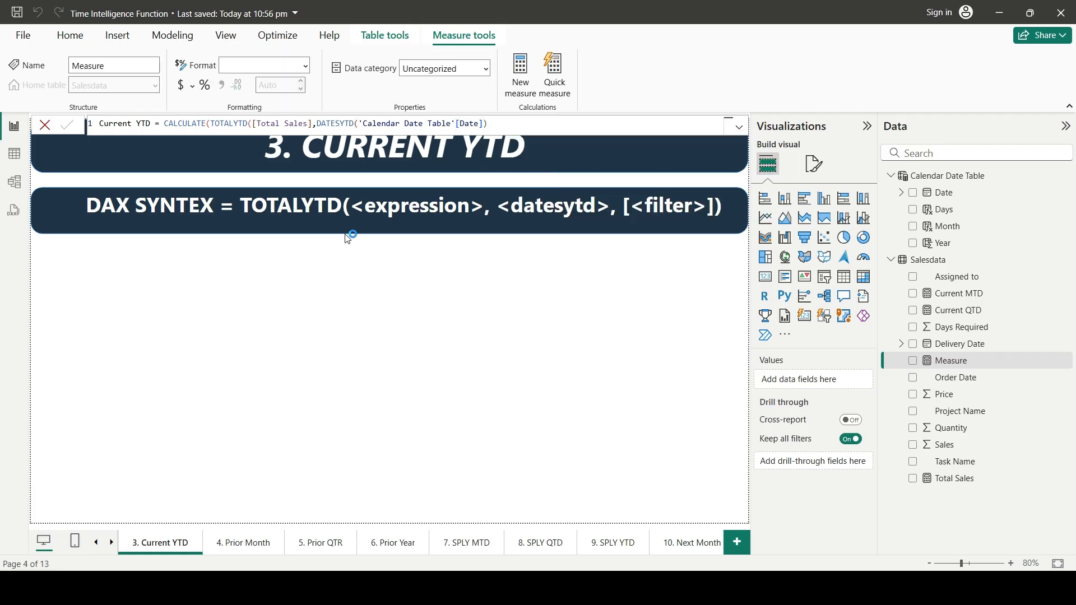
pyautogui.click(420, 339)
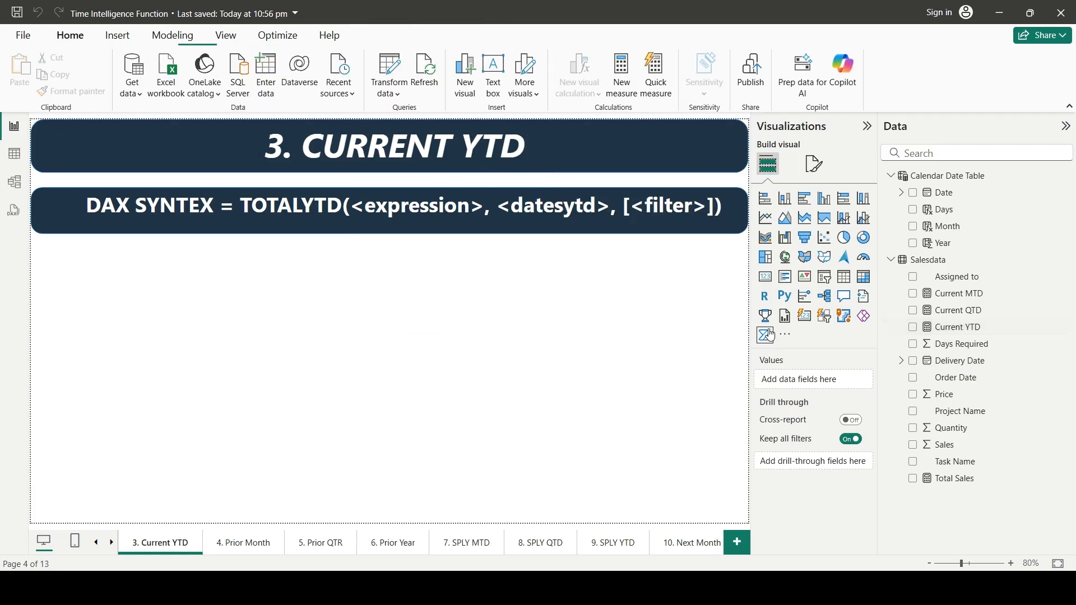
# Add a card showing Current YTD and set its callout value display units to None
pyautogui.click(767, 281)
pyautogui.moveTo(951, 327); pyautogui.dragTo(530, 359)
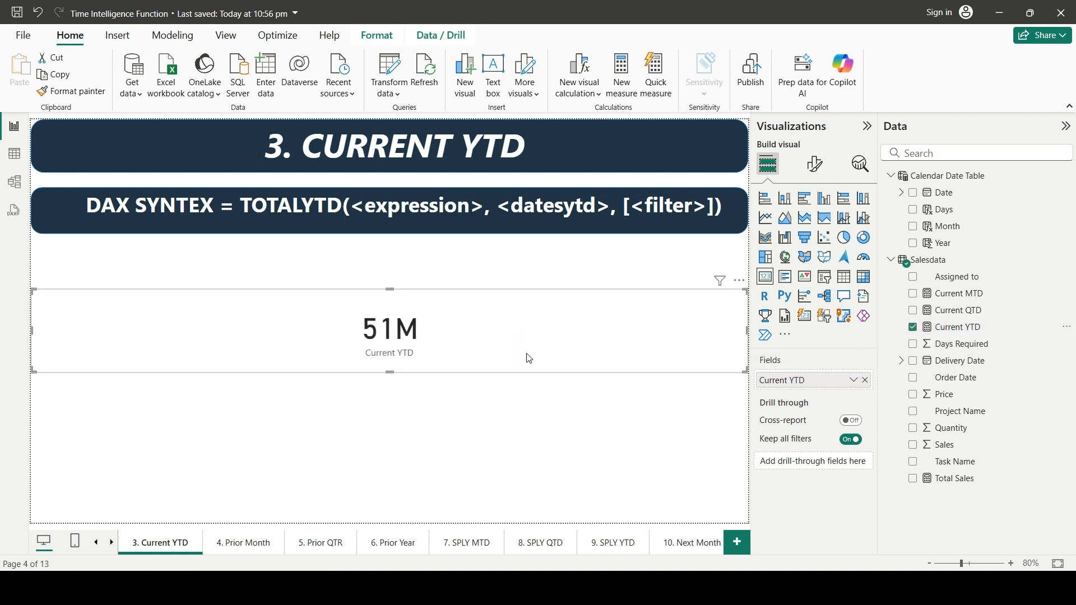
pyautogui.click(816, 164)
pyautogui.click(784, 260)
pyautogui.click(785, 403)
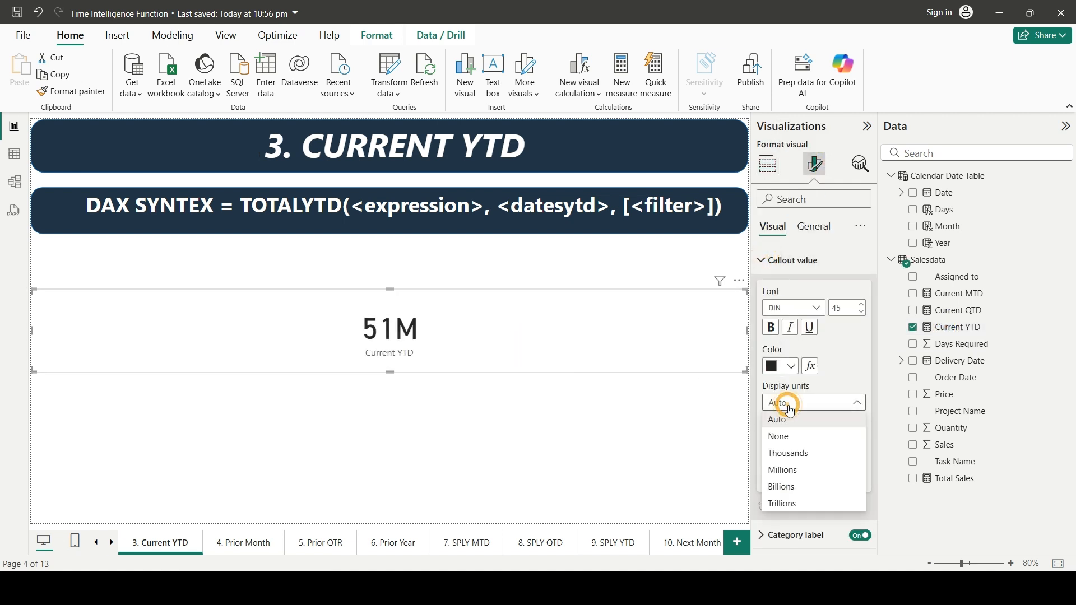
pyautogui.click(779, 431)
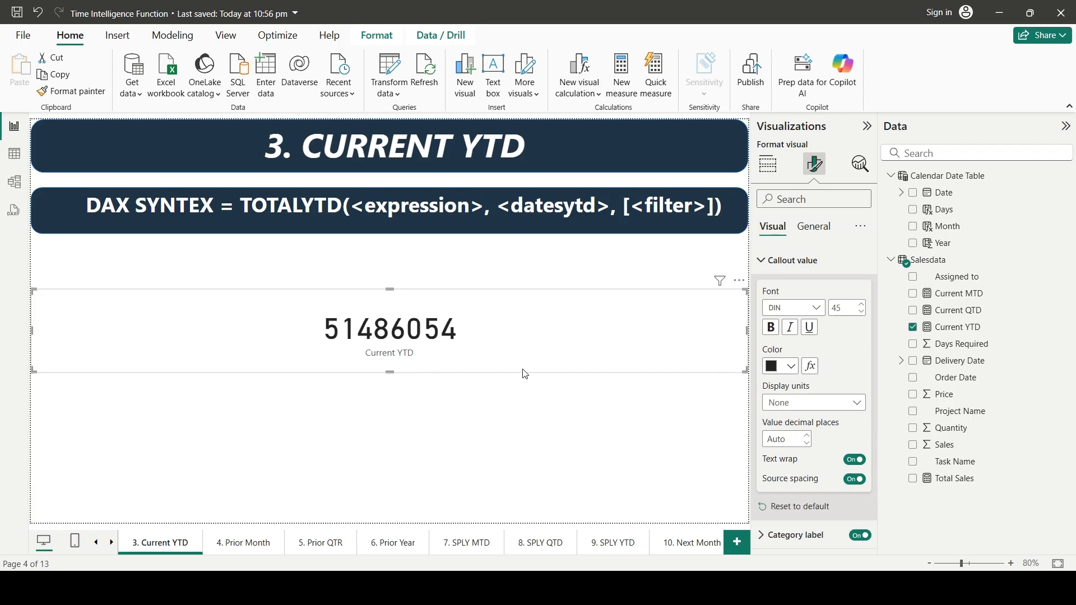
pyautogui.click(868, 126)
pyautogui.click(445, 437)
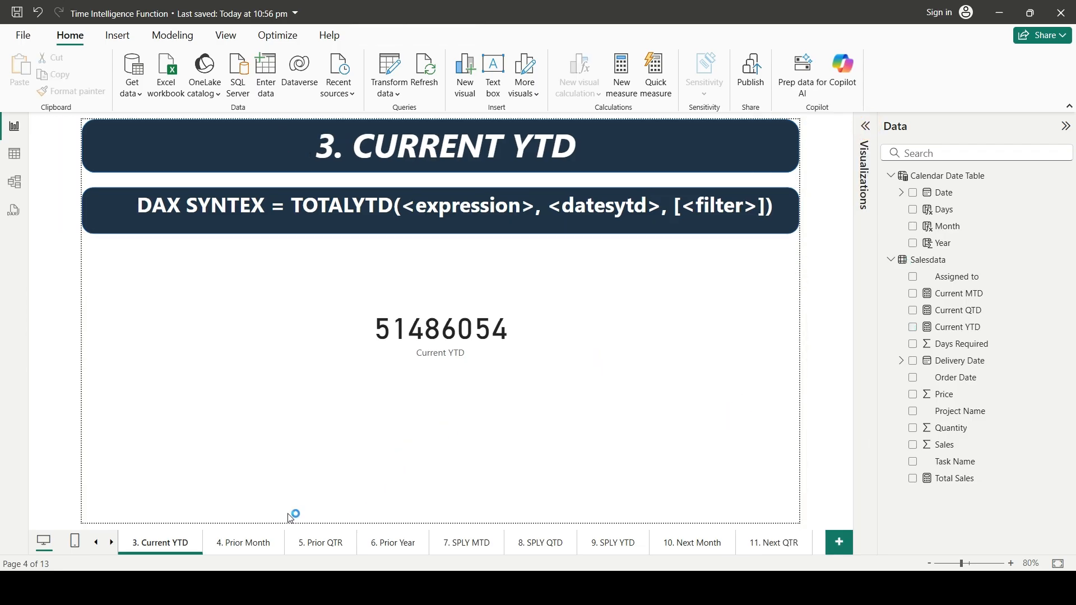
# Copy the Year, Month and Days slicers from the Current QTD page and paste them onto the Current YTD page
pyautogui.click(96, 543)
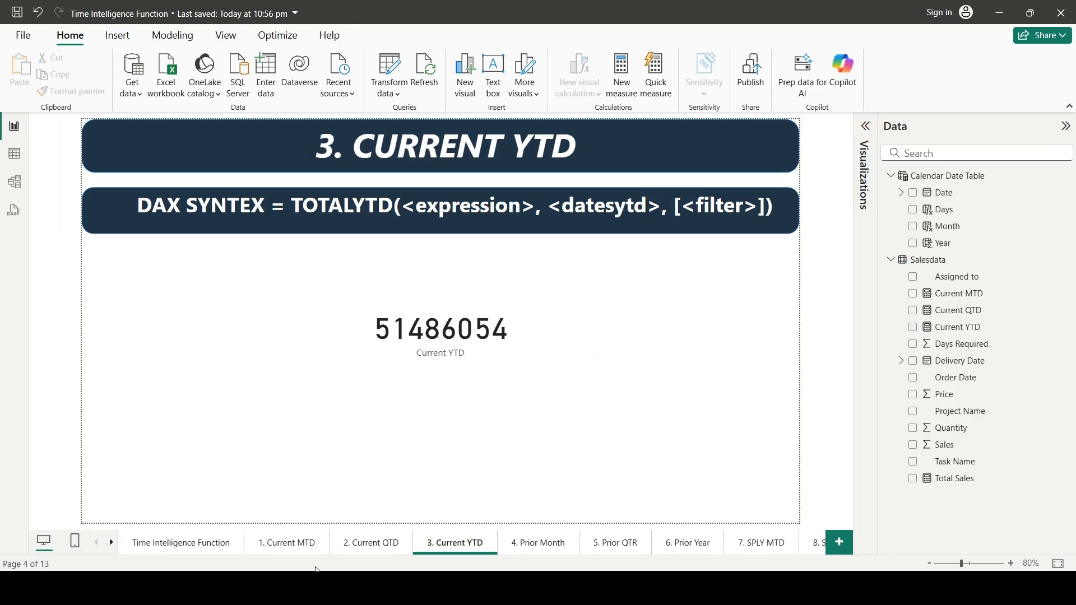
pyautogui.click(372, 542)
pyautogui.click(190, 252)
pyautogui.keyDown('ctrl'); pyautogui.click(345, 257); pyautogui.keyUp('ctrl')
pyautogui.keyDown('ctrl'); pyautogui.click(508, 242); pyautogui.keyUp('ctrl')
pyautogui.hotkey('ctrl', 'c')
pyautogui.click(453, 552)
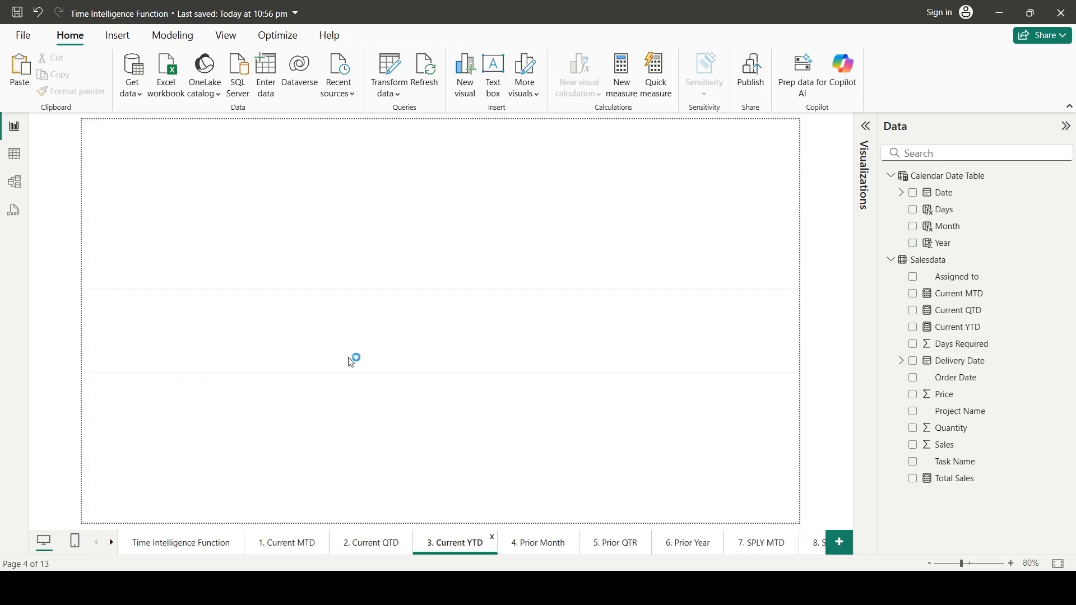
pyautogui.hotkey('ctrl', 'v')
pyautogui.click(648, 322)
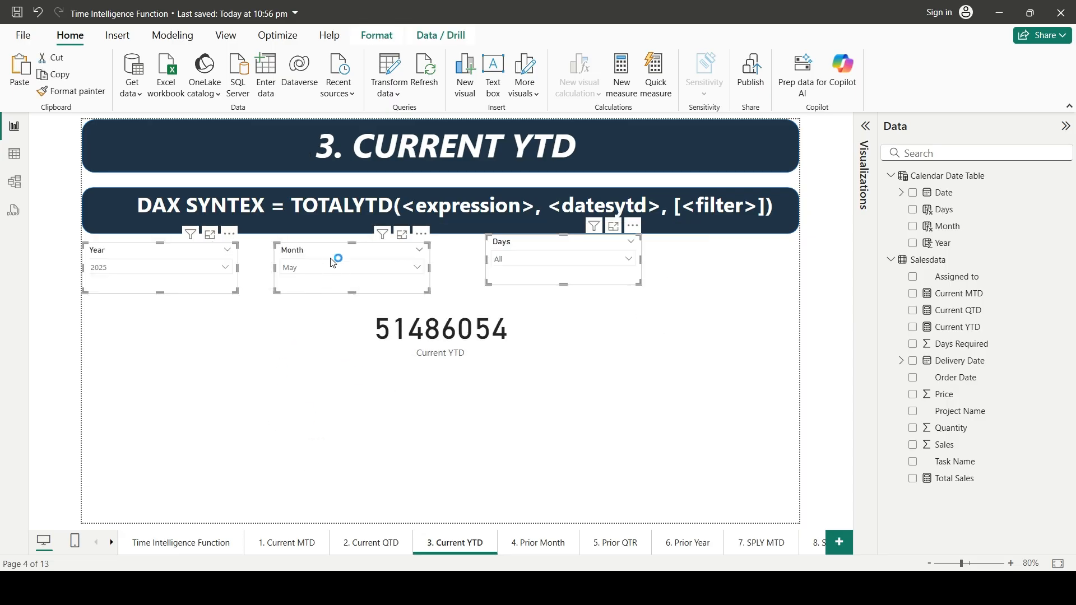
pyautogui.click(372, 354)
pyautogui.click(367, 426)
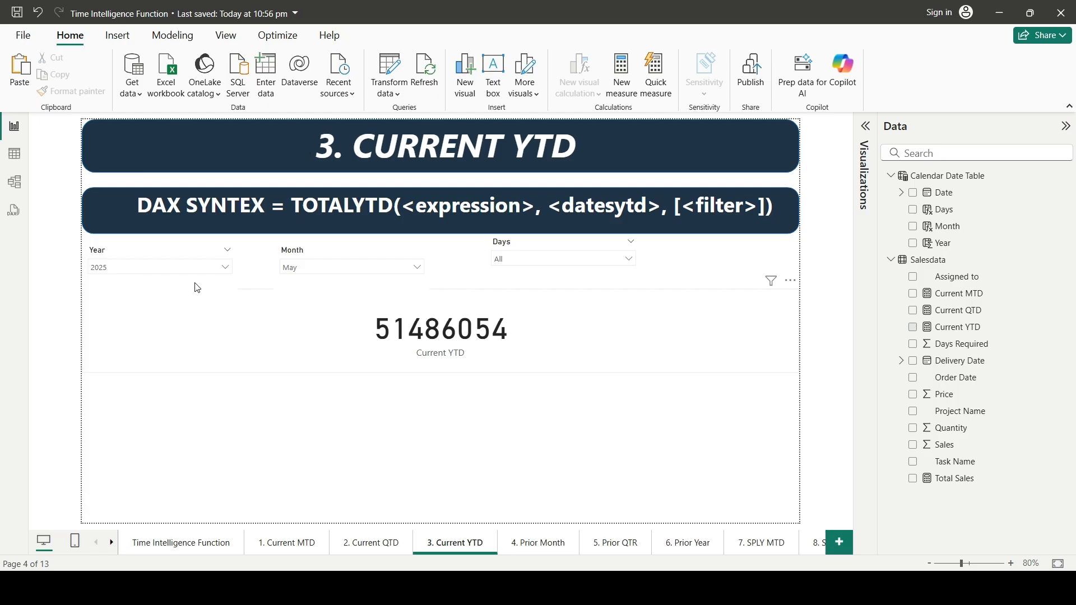
pyautogui.click(175, 272)
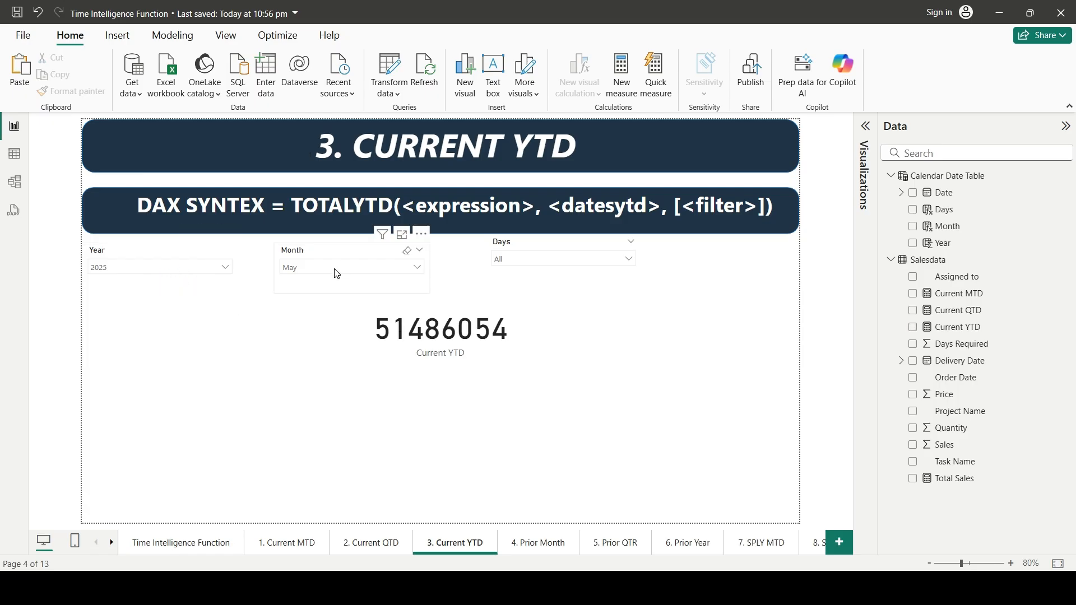
# Switch to the Time Intelligence Function-Sample-Data workbook in Excel and filter the Order Date column to all of 2025
pyautogui.hotkey('alt', 'Tab')
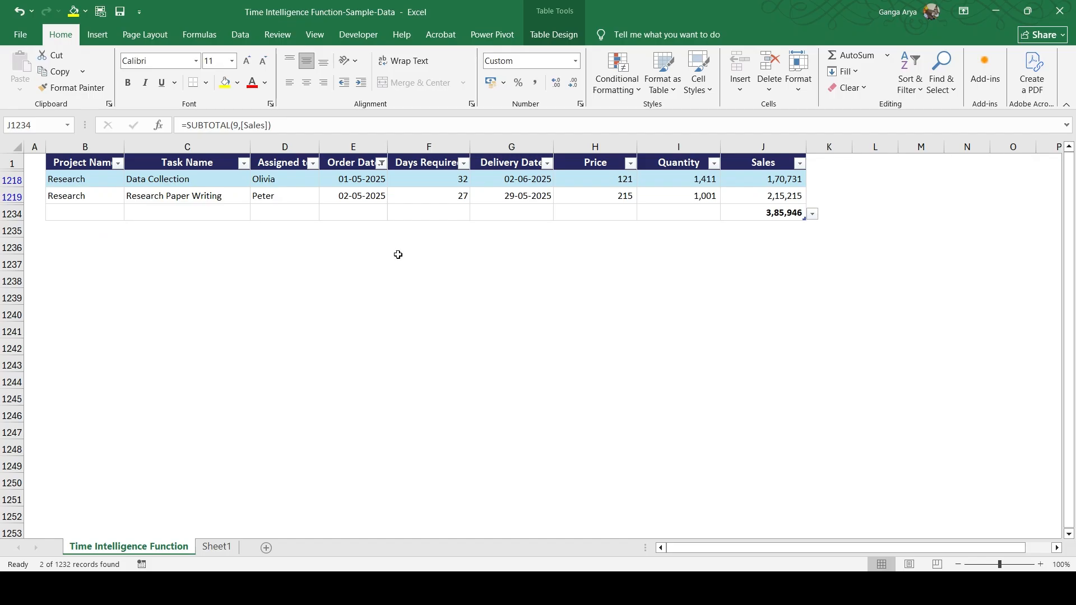
pyautogui.click(382, 162)
pyautogui.click(239, 323)
pyautogui.click(238, 323)
pyautogui.click(229, 335)
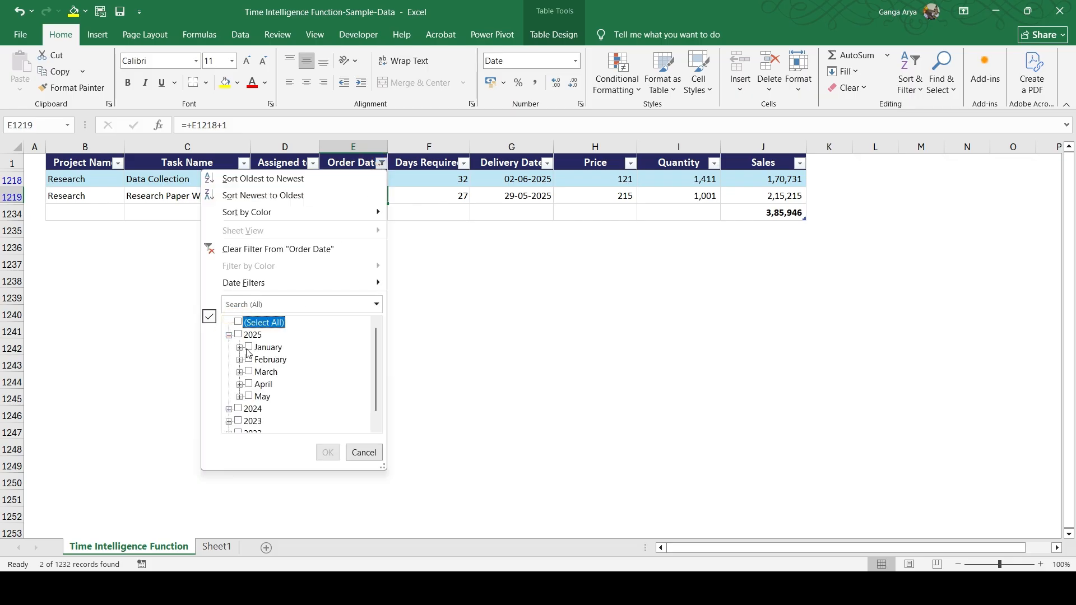
pyautogui.click(239, 334)
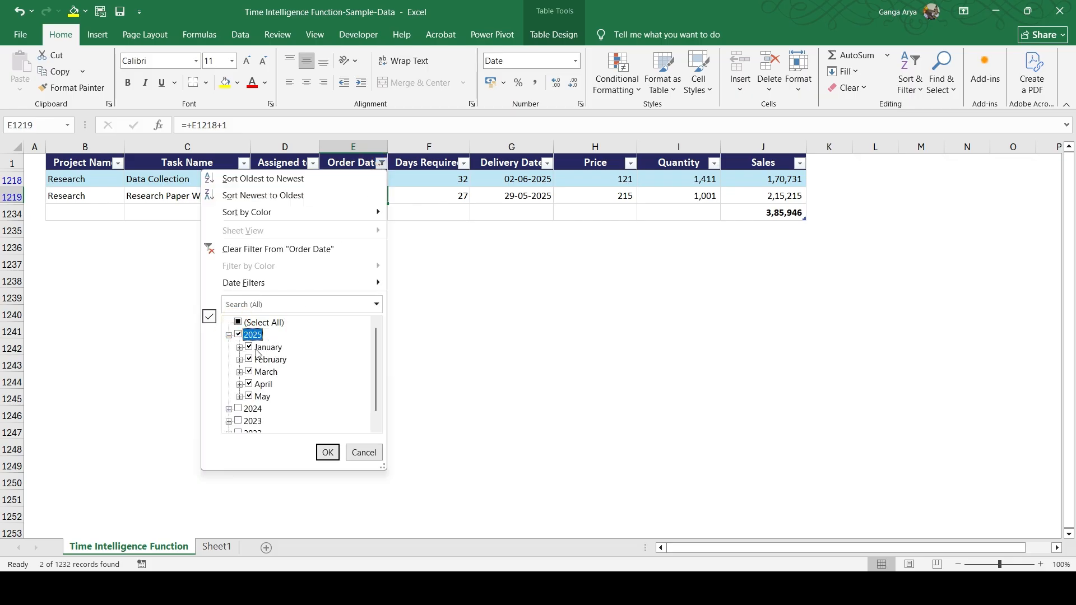
pyautogui.click(327, 453)
# Check the Sales subtotal at the end of the filtered table against the Current YTD card
pyautogui.scroll(-20, 748, 375)
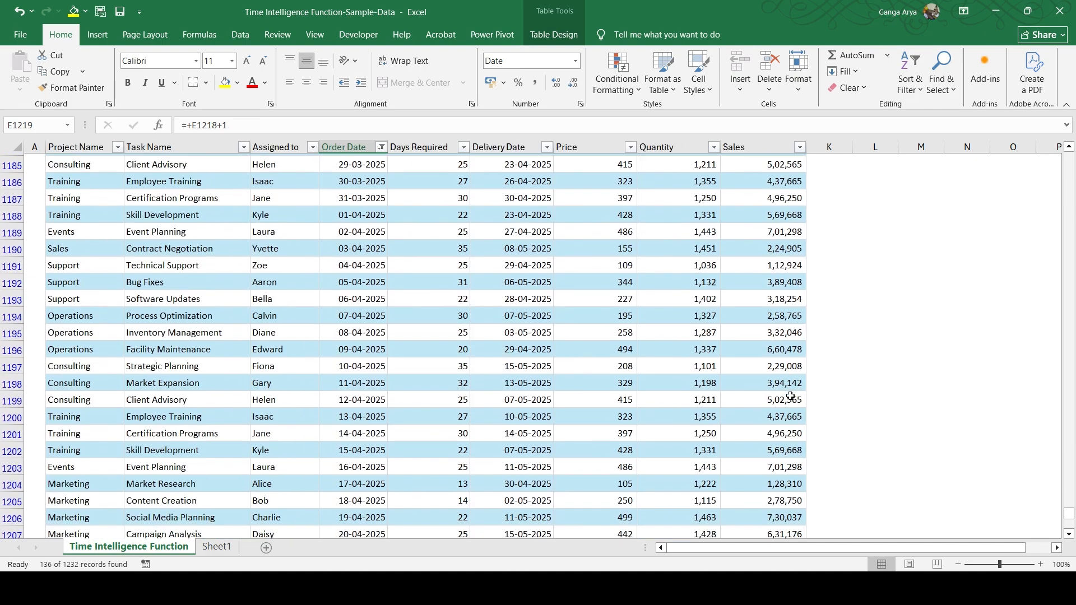
pyautogui.scroll(-19, 791, 396)
pyautogui.scroll(5, 775, 257)
pyautogui.click(767, 280)
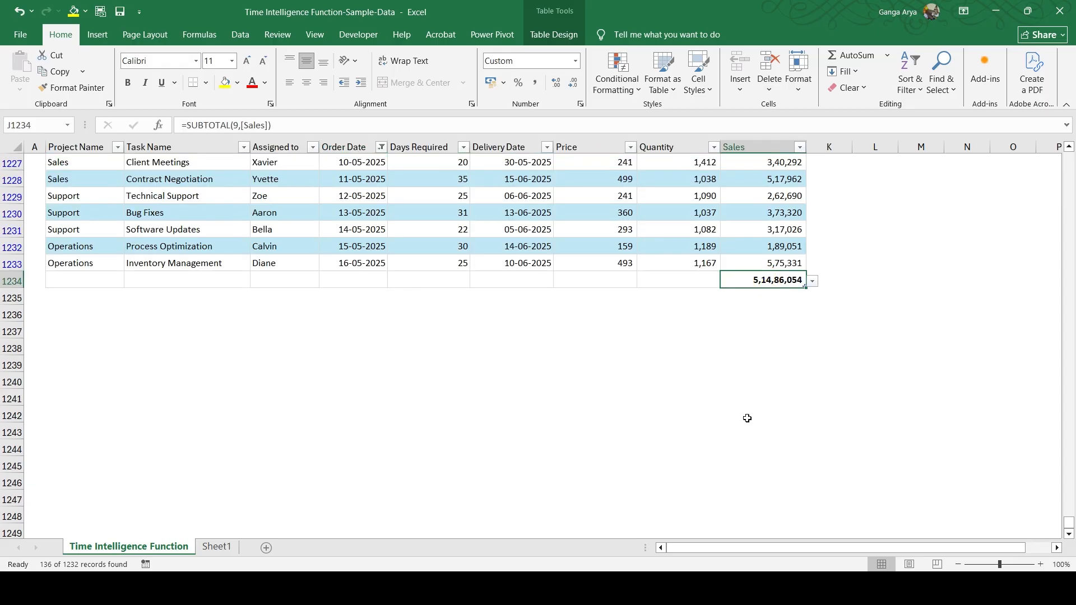
# Switch back to Power BI and set the Year slicer on the Current YTD page to 2024
pyautogui.hotkey('alt', 'Tab')
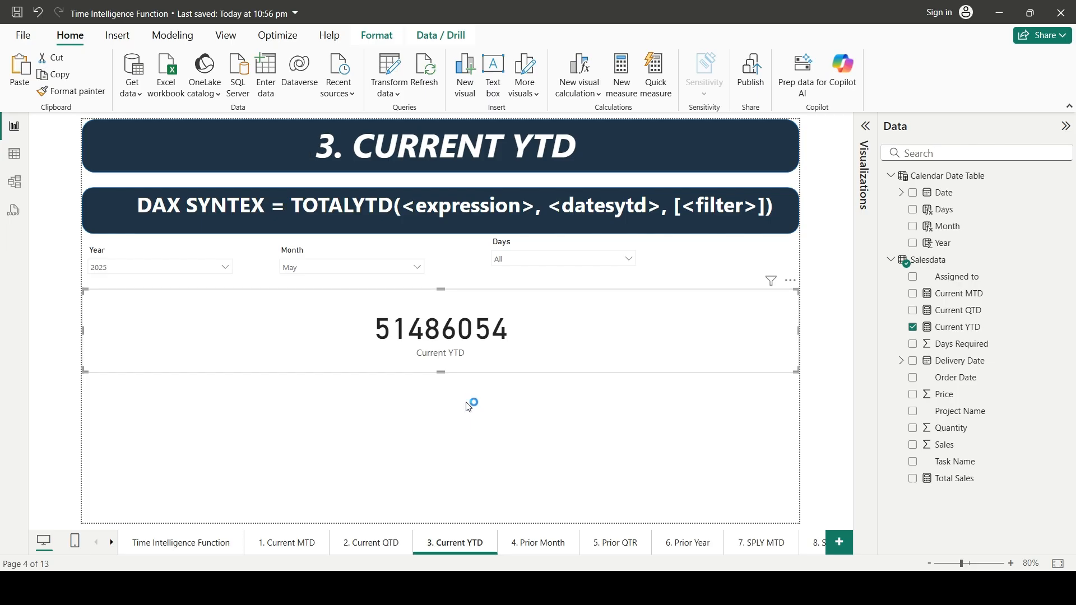
pyautogui.click(170, 274)
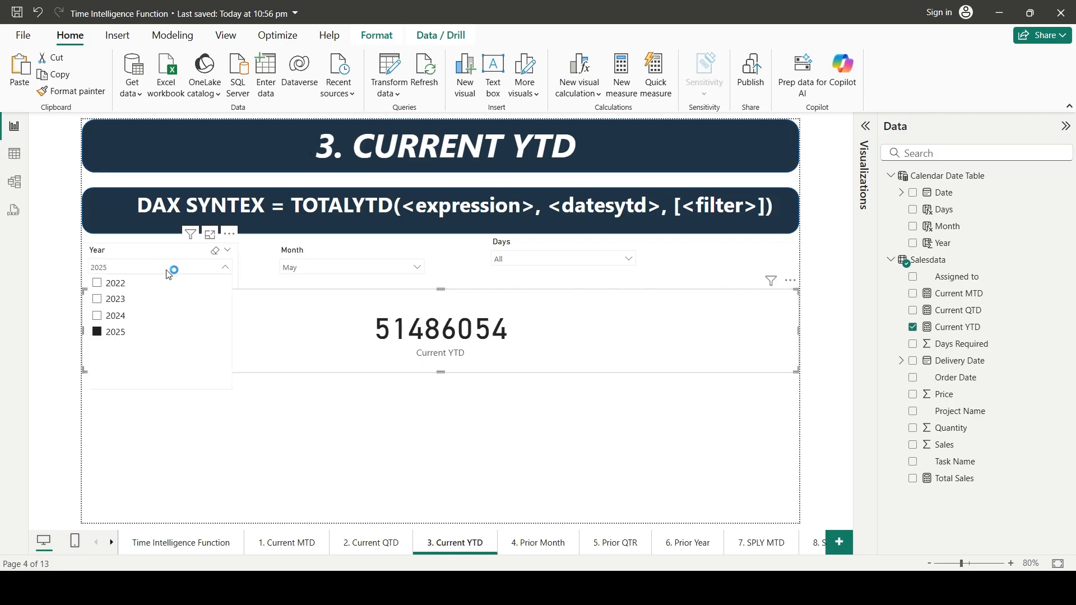
pyautogui.click(120, 324)
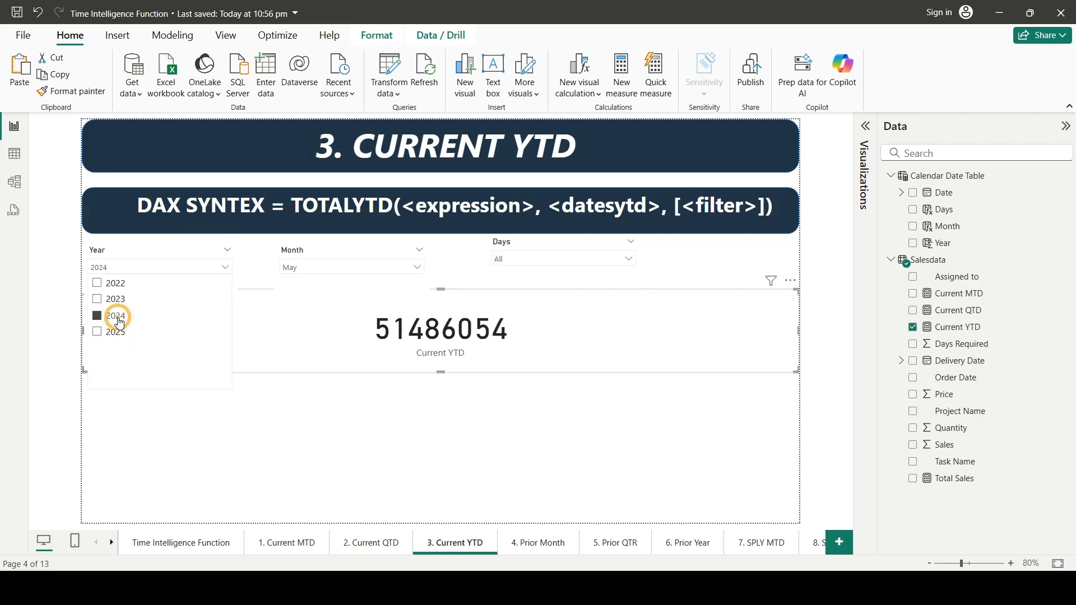
pyautogui.click(412, 443)
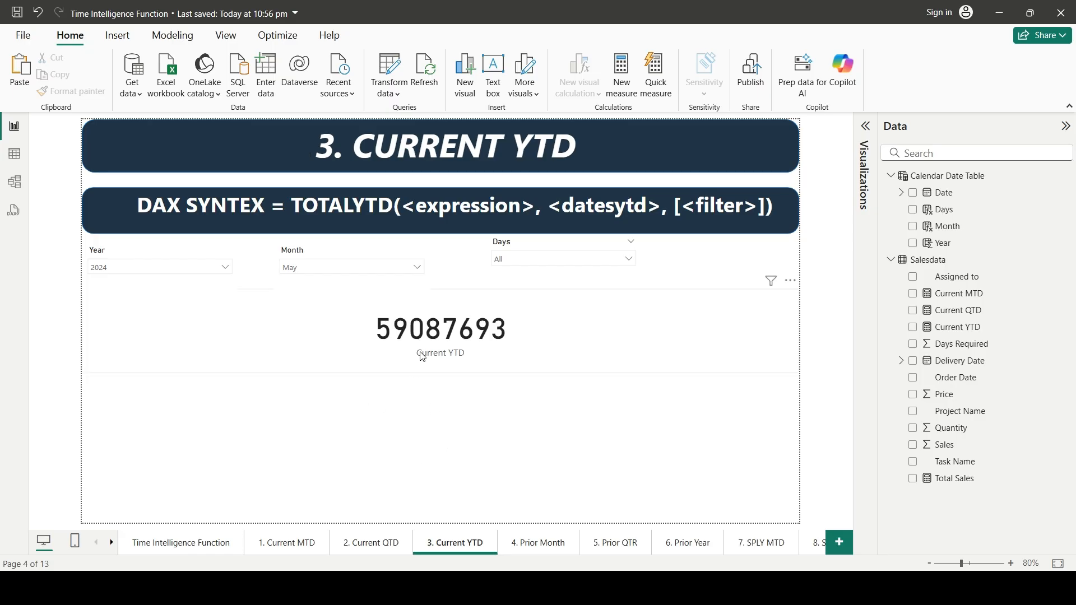
# Shift the Current YTD card slightly upward, closer to the slicers on the Current YTD page
pyautogui.click(446, 325)
pyautogui.click(424, 416)
pyautogui.click(372, 544)
pyautogui.click(393, 331)
pyautogui.click(299, 406)
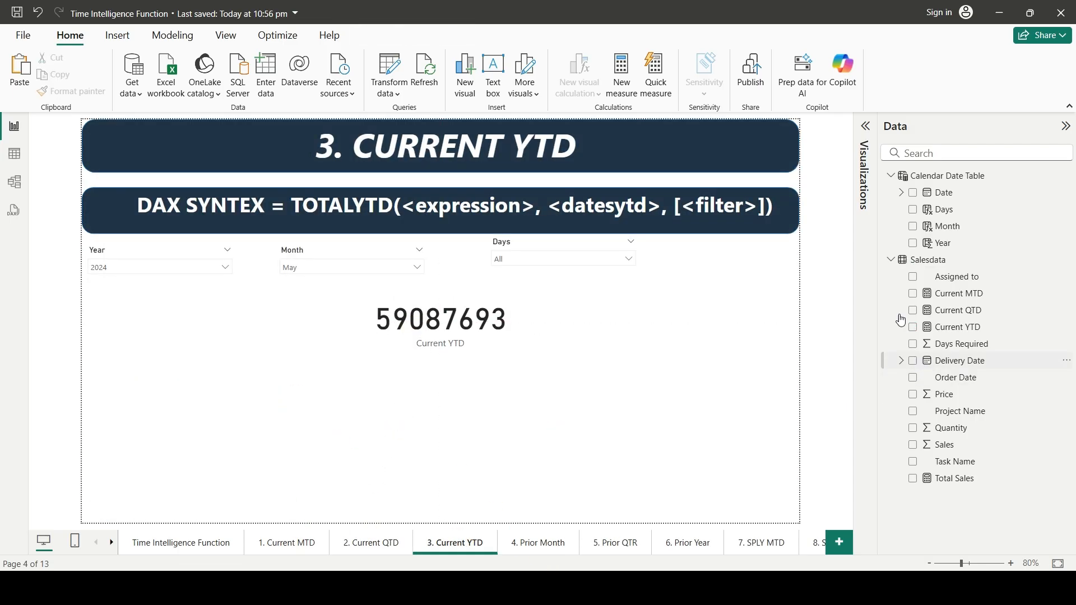
# Add a matrix below the card with Days as rows and Current MTD, Current QTD and Current YTD as values
pyautogui.click(866, 126)
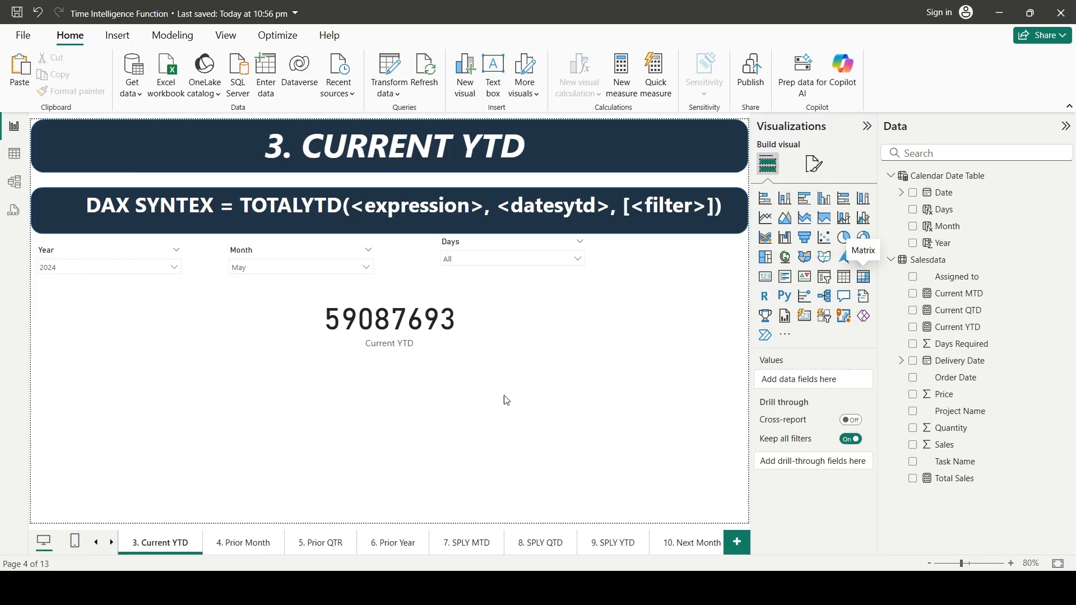
pyautogui.click(862, 280)
pyautogui.moveTo(944, 211); pyautogui.dragTo(504, 443)
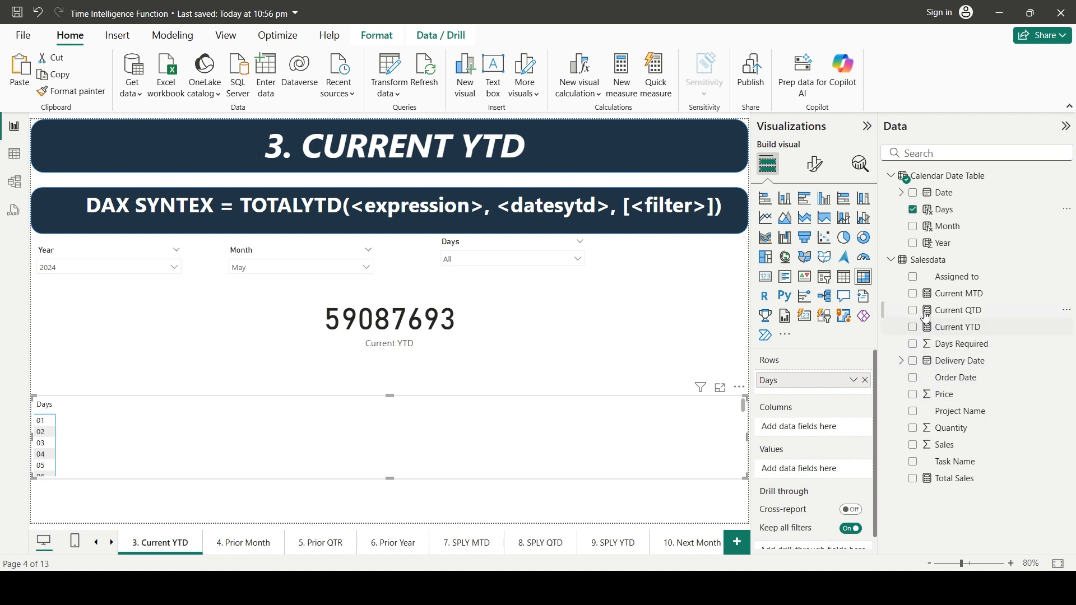
pyautogui.click(913, 294)
pyautogui.click(914, 311)
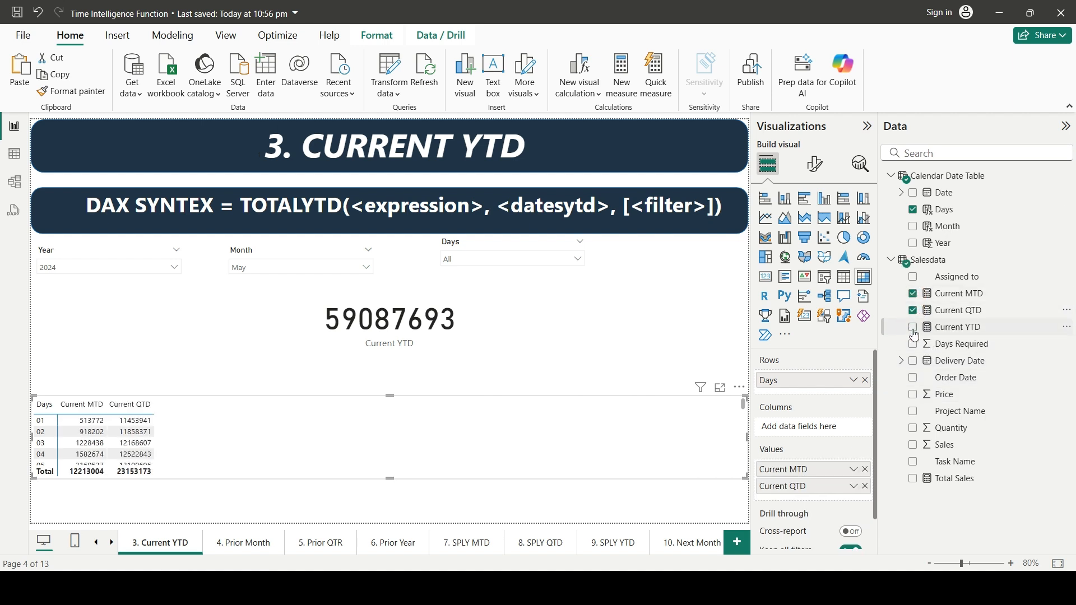
pyautogui.click(913, 327)
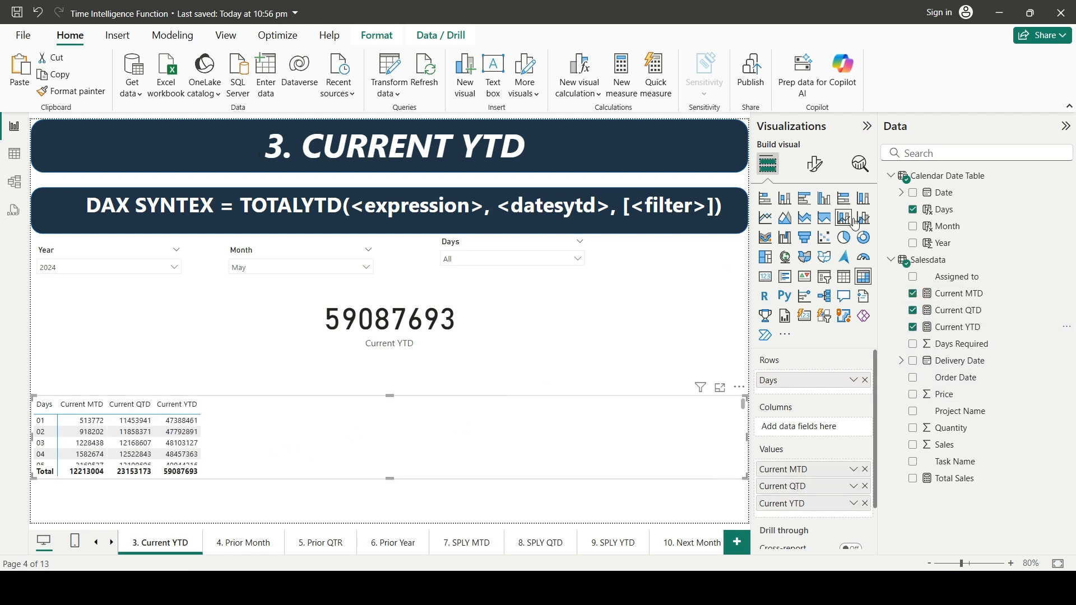
# Collapse the Visualizations and Data panes and extend the matrix upward to just below the slicers
pyautogui.click(868, 126)
pyautogui.click(1067, 128)
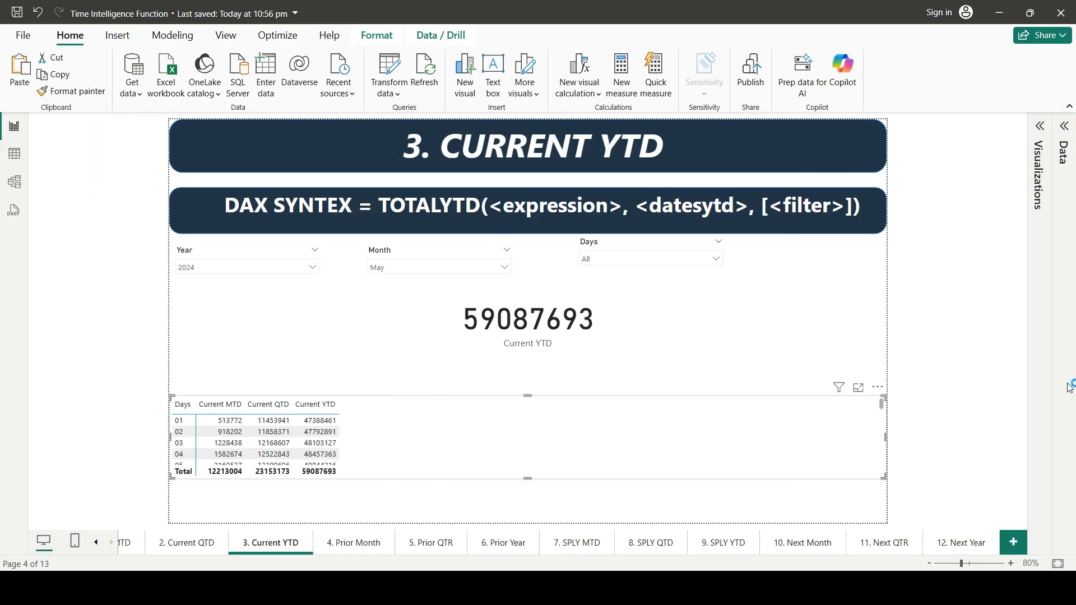
pyautogui.moveTo(530, 396); pyautogui.dragTo(555, 294)
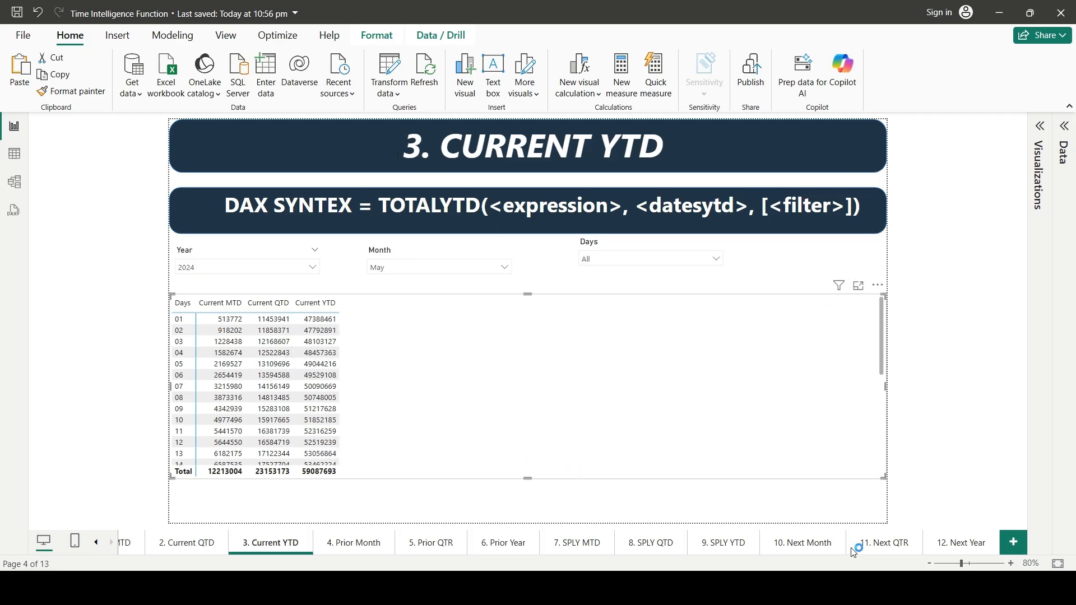
# Narrow the matrix from its left edge and centre it on the Current YTD page below the slicers
pyautogui.click(168, 385)
pyautogui.click(400, 385)
pyautogui.click(170, 387)
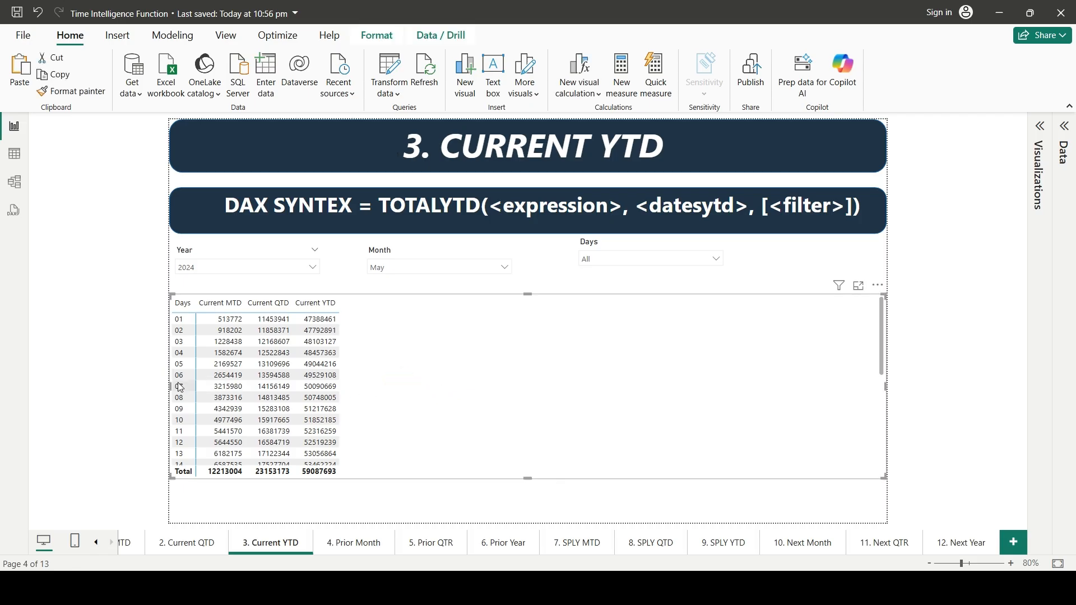
pyautogui.click(170, 387)
pyautogui.moveTo(170, 386); pyautogui.dragTo(442, 387)
pyautogui.scroll(1, 722, 403)
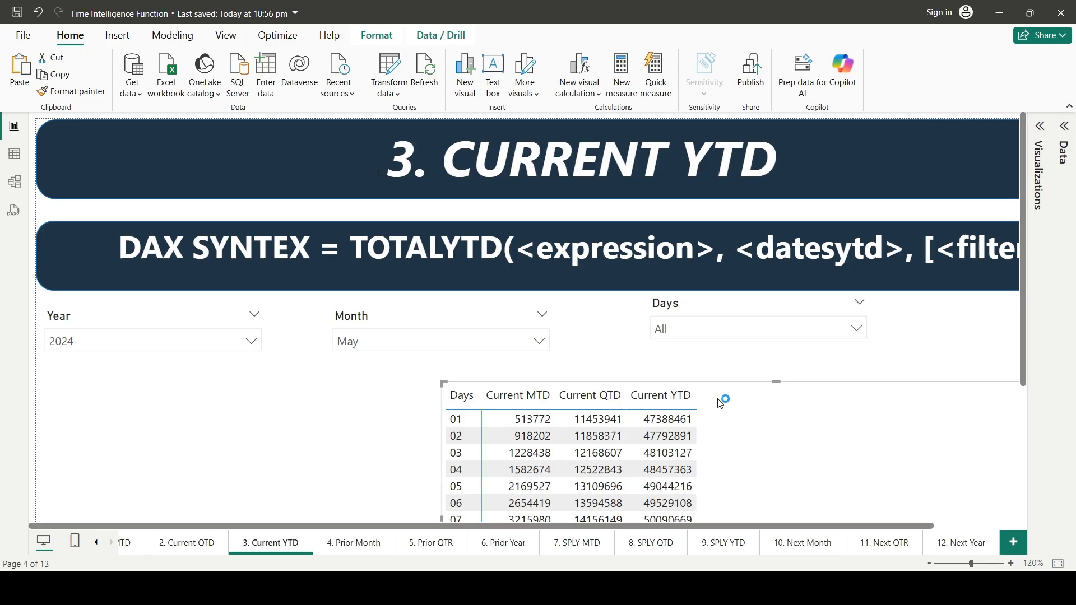
pyautogui.scroll(3, 721, 404)
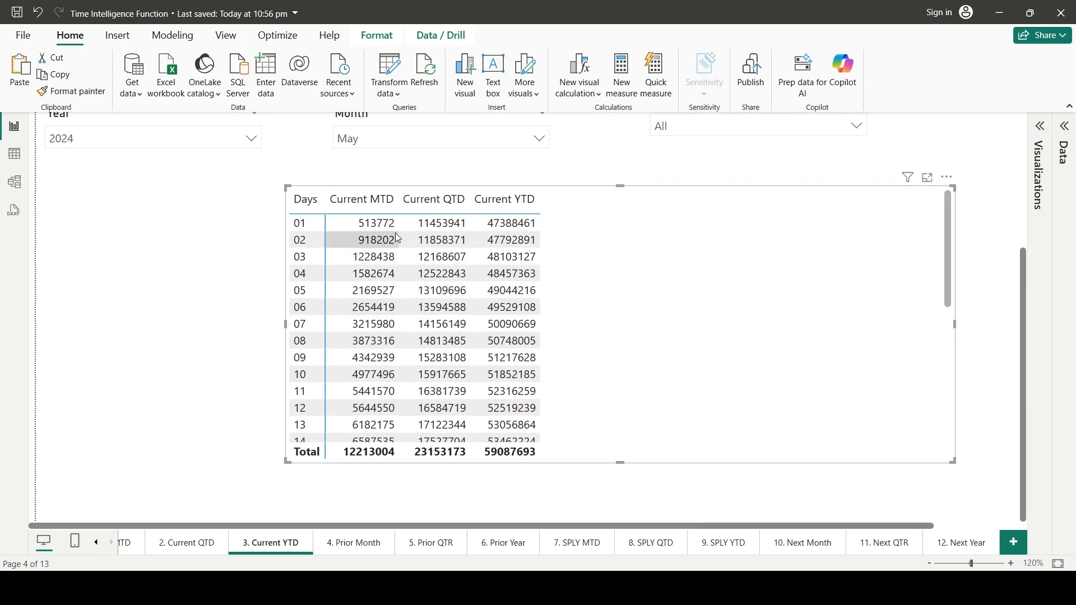
# Set the Year slicer on the Current YTD page to 2025
pyautogui.click(123, 141)
pyautogui.click(68, 235)
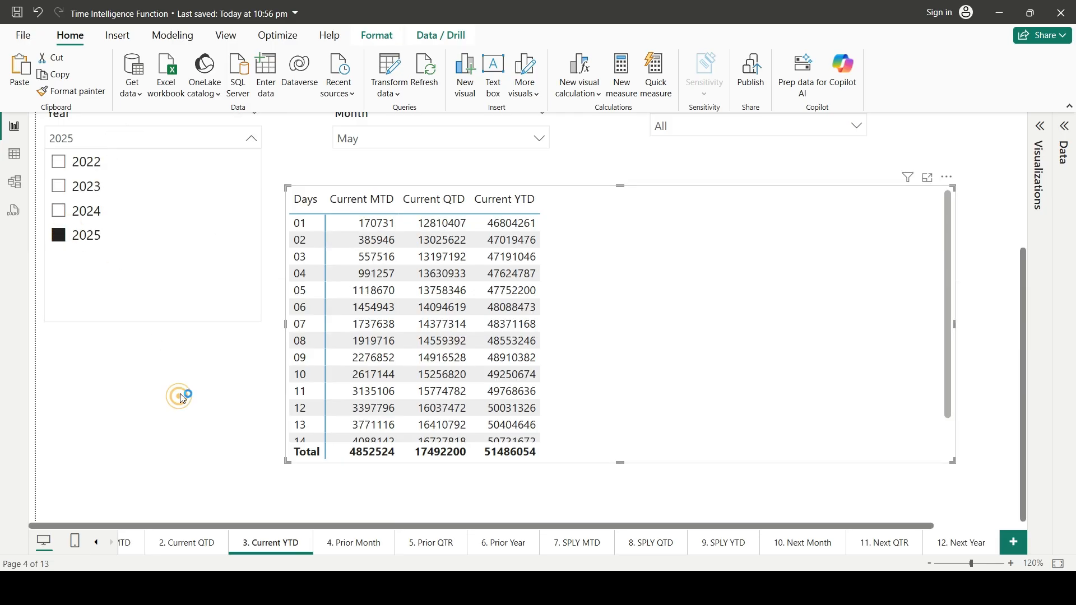
pyautogui.click(179, 395)
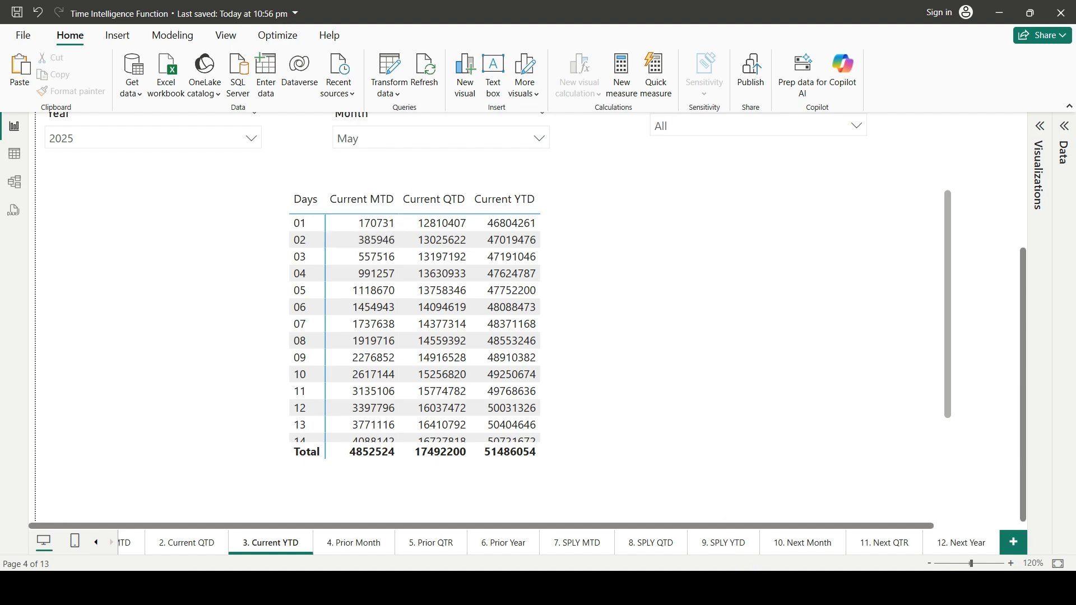
# Switch to the Excel sample data and filter Order Date to 1 May 2025 only
pyautogui.click(673, 588)
pyautogui.scroll(4, 382, 278)
pyautogui.scroll(3, 381, 278)
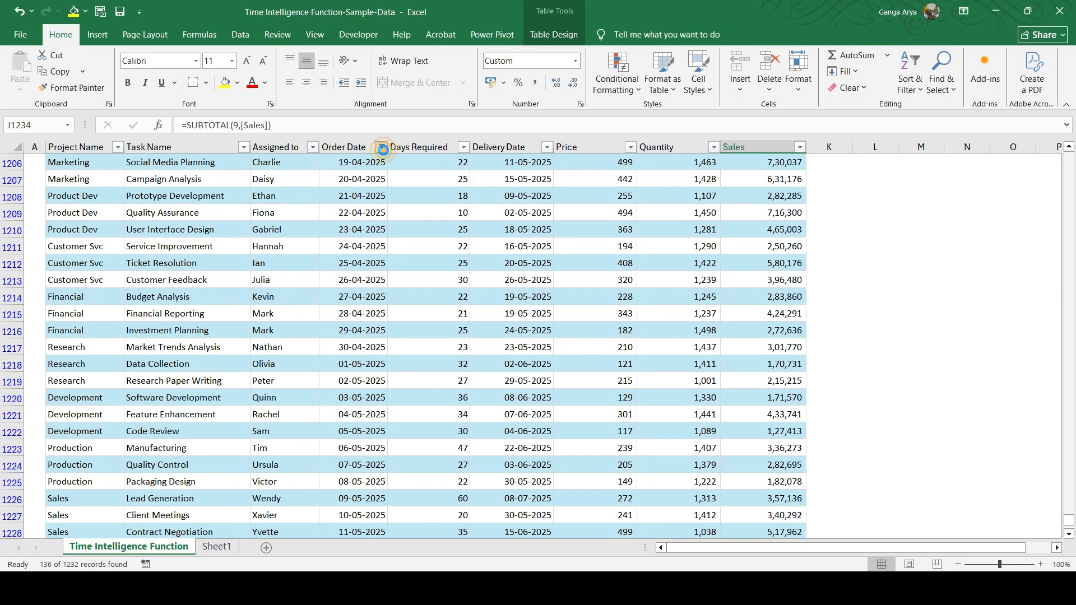
pyautogui.click(382, 147)
pyautogui.click(229, 319)
pyautogui.click(238, 319)
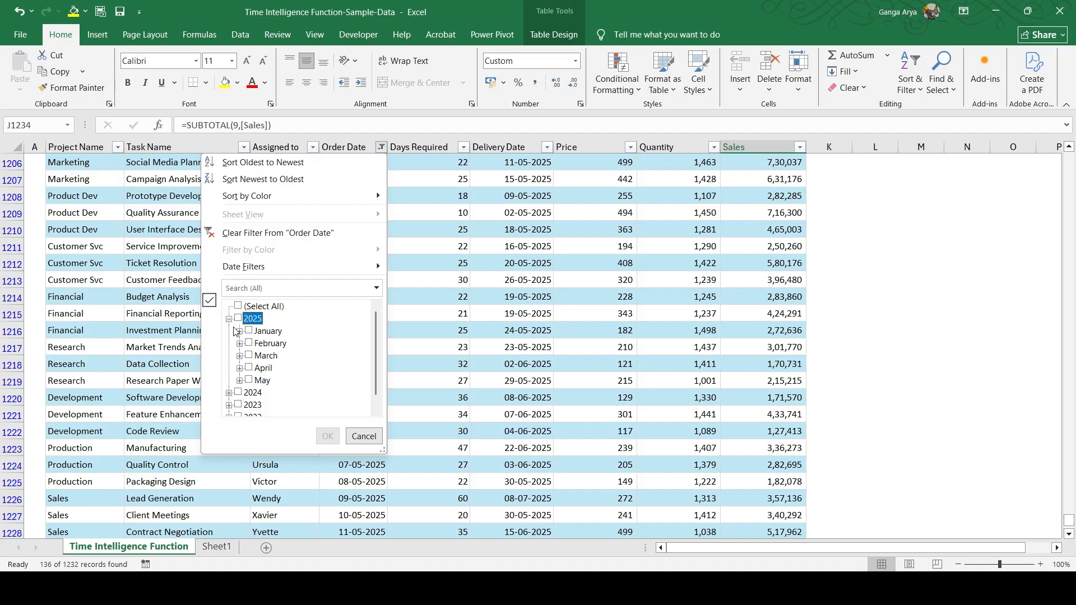
pyautogui.click(241, 382)
pyautogui.click(260, 318)
pyautogui.click(328, 436)
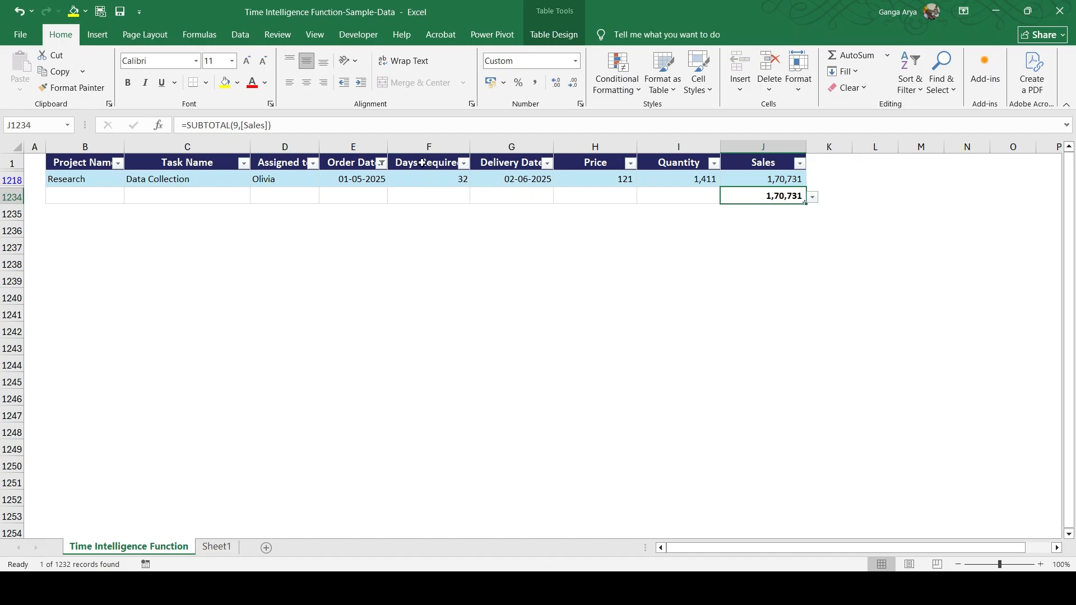
# Add April 2025 to the Order Date filter and compare the Sales subtotal with day 01's Current QTD in Power BI
pyautogui.click(381, 163)
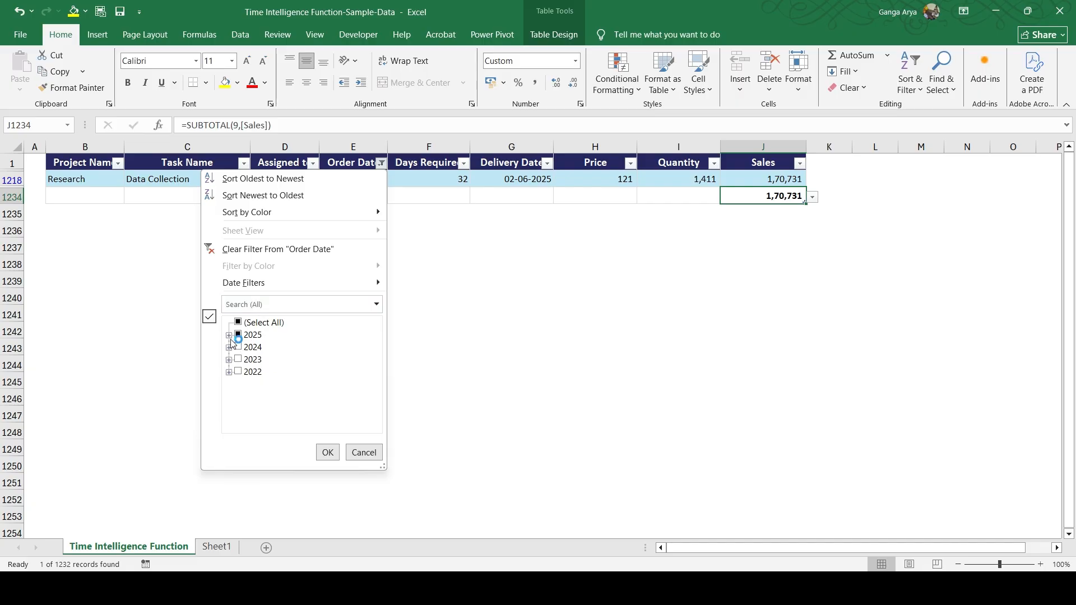
pyautogui.click(228, 335)
pyautogui.click(249, 384)
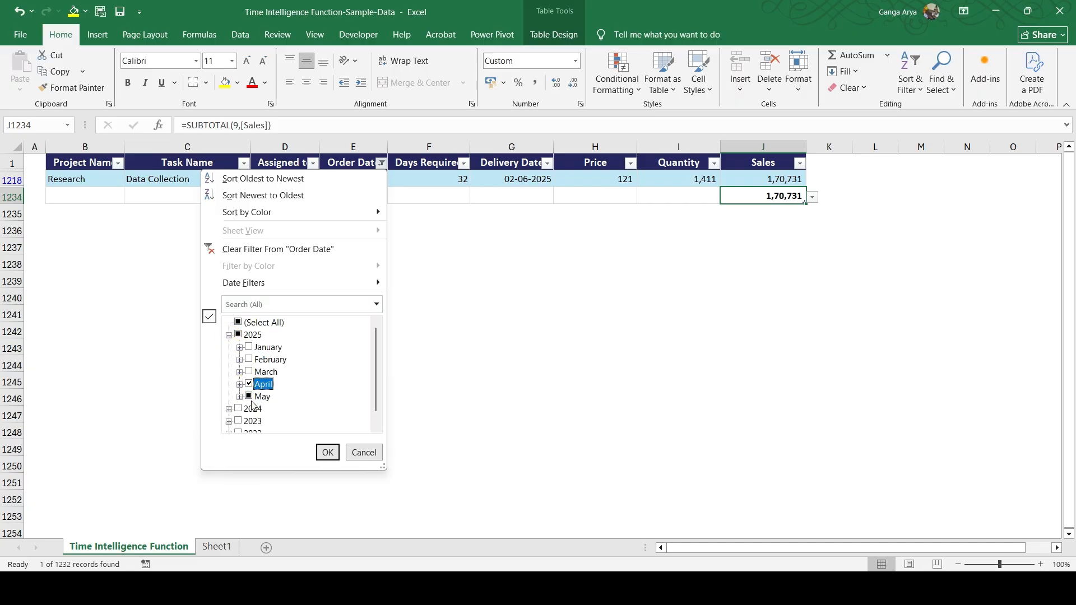
pyautogui.click(328, 456)
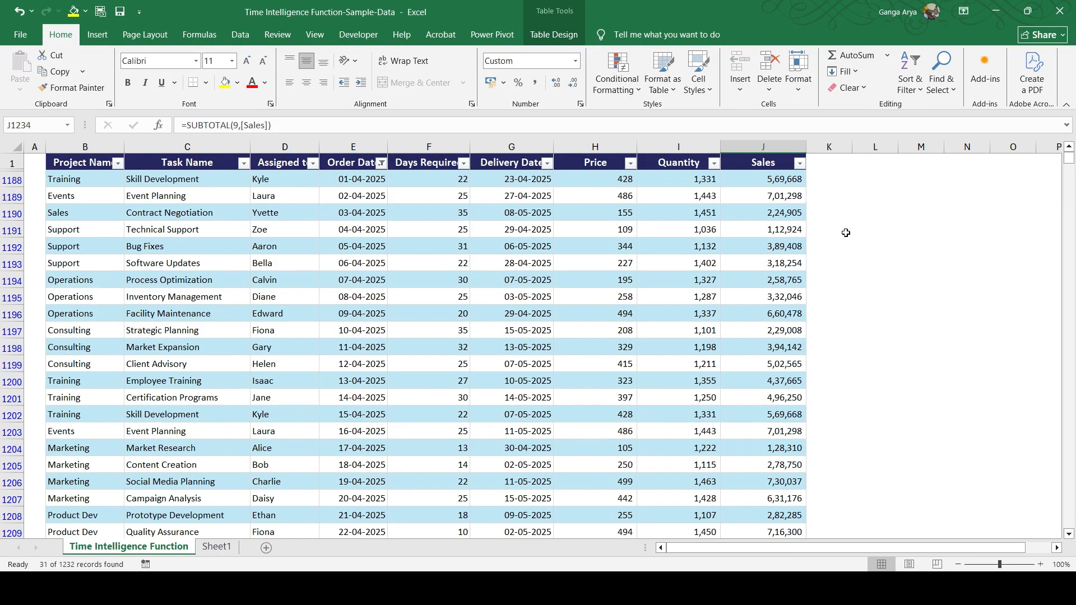
pyautogui.scroll(-10, 753, 276)
pyautogui.scroll(5, 790, 364)
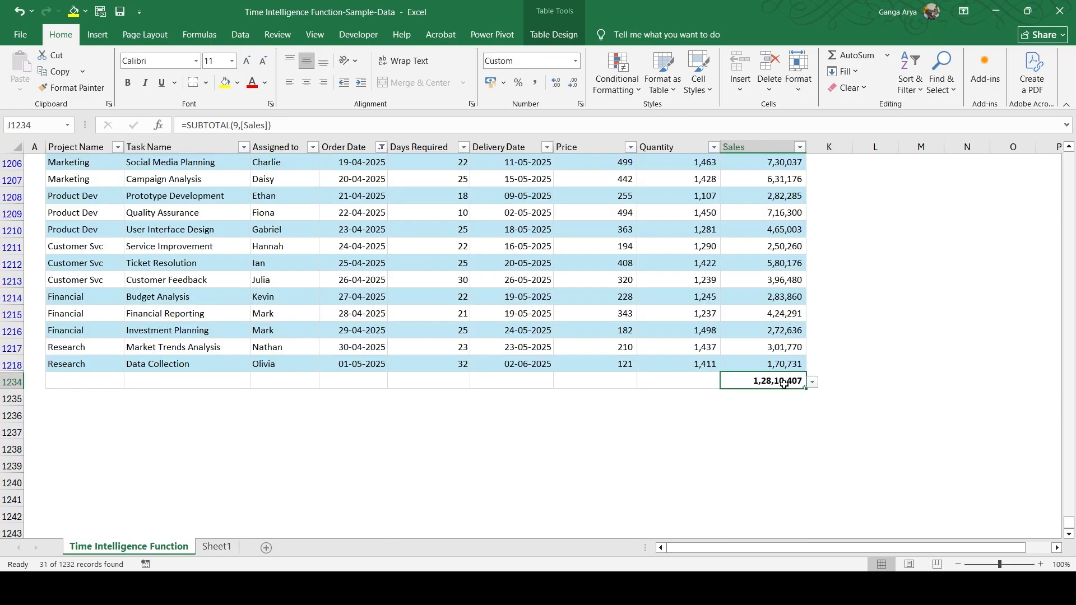
pyautogui.hotkey('alt', 'Tab')
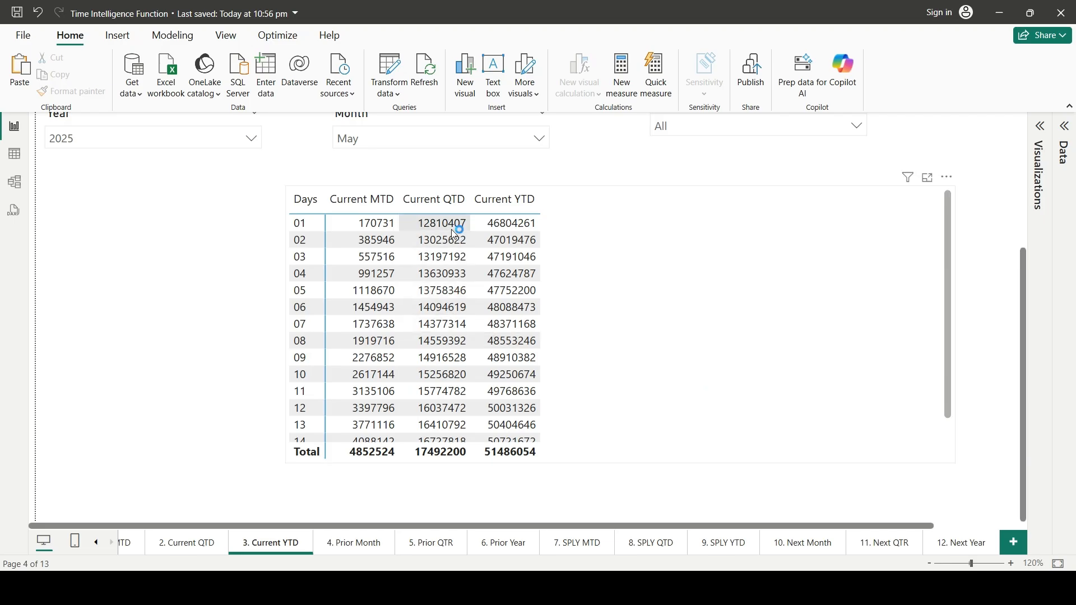
# Back in Excel, add January, February and March 2025 to the Order Date filter and compare the Sales subtotal with day 01's Current YTD in Power BI
pyautogui.hotkey('alt', 'Tab')
pyautogui.click(382, 147)
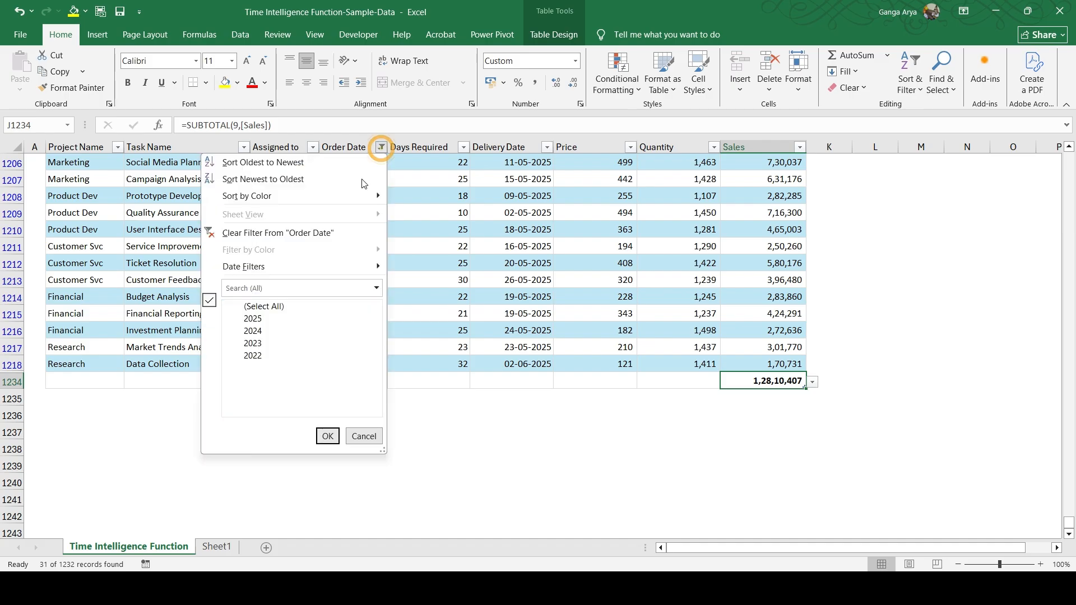
pyautogui.click(228, 319)
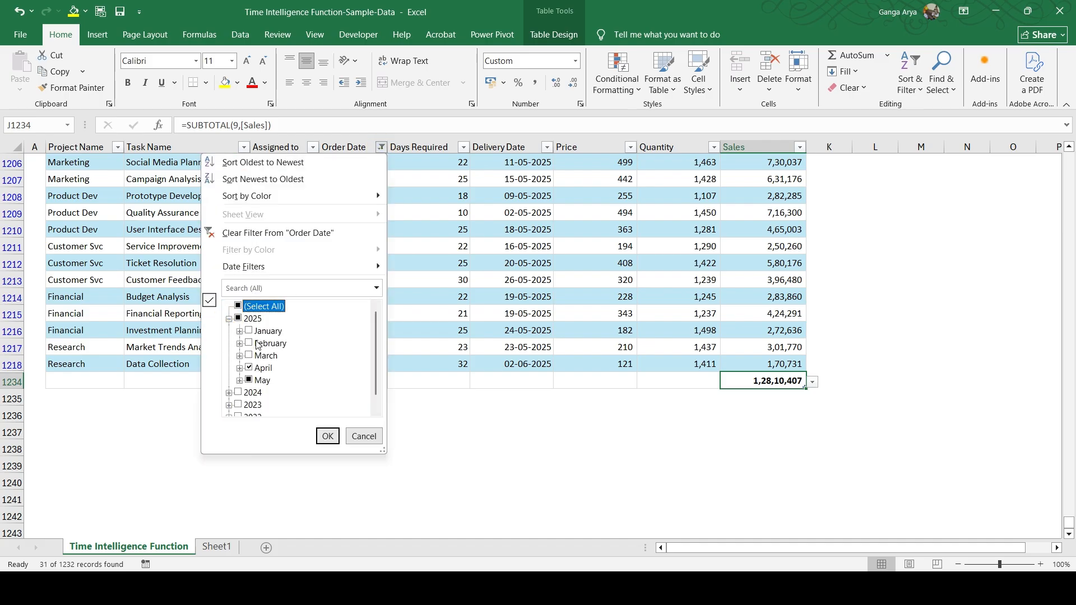
pyautogui.click(251, 331)
pyautogui.click(249, 343)
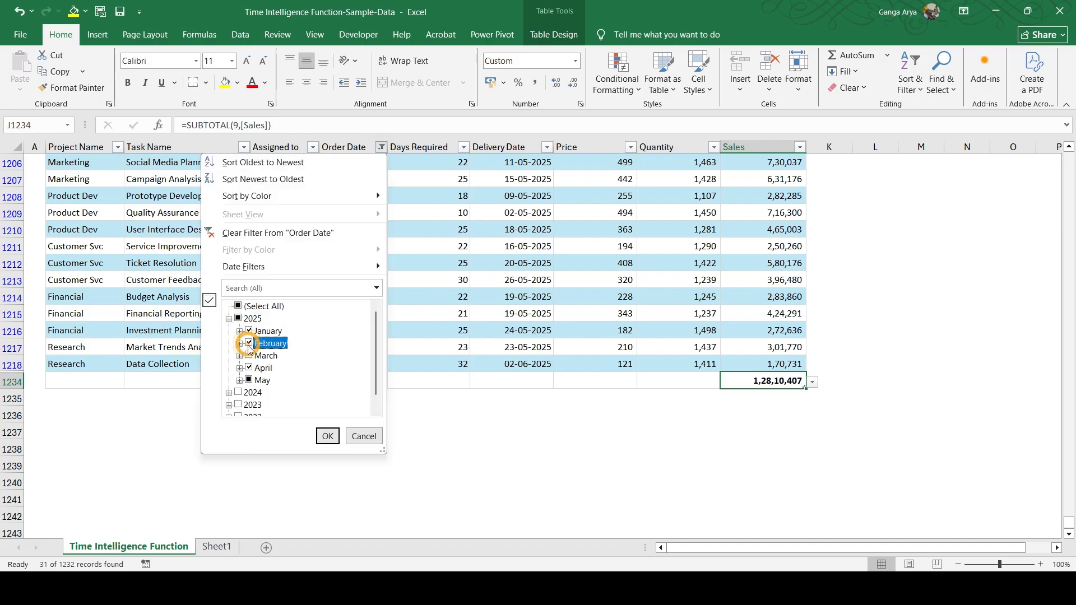
pyautogui.click(250, 356)
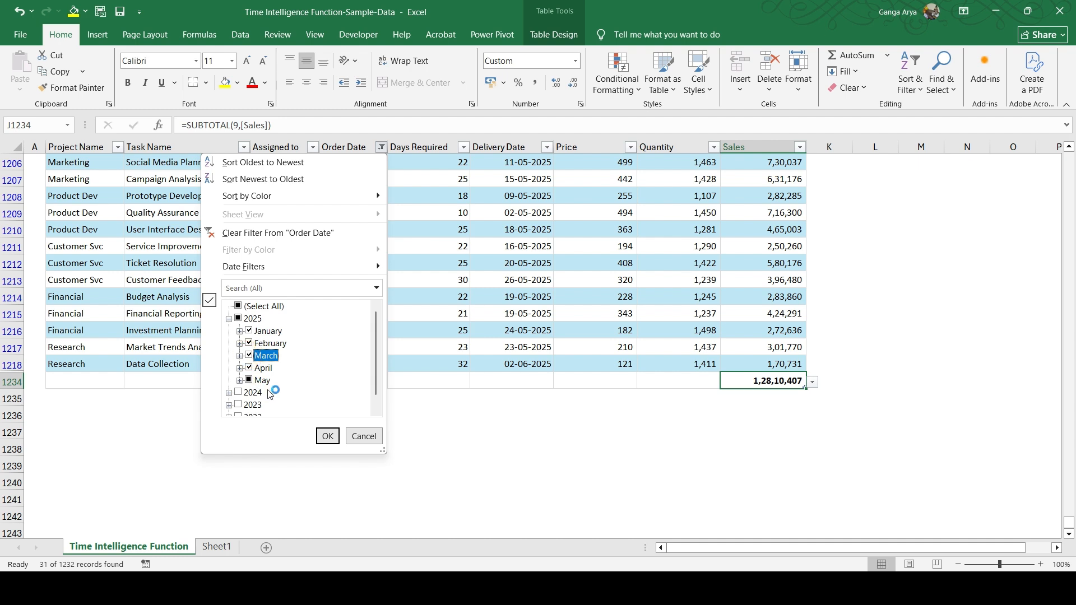
pyautogui.click(239, 380)
pyautogui.click(325, 435)
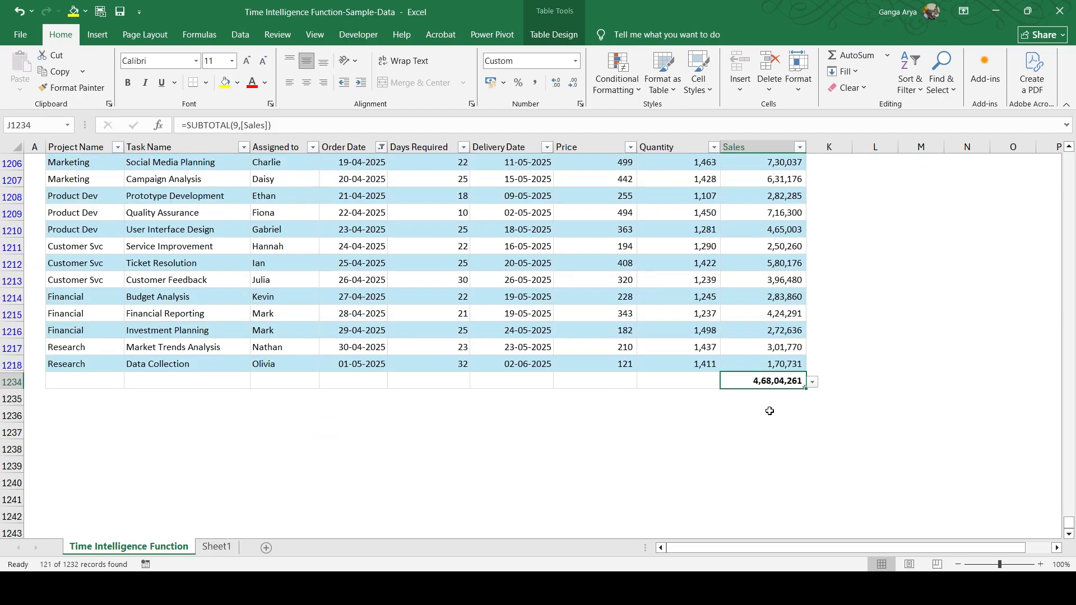
pyautogui.hotkey('alt', 'Tab')
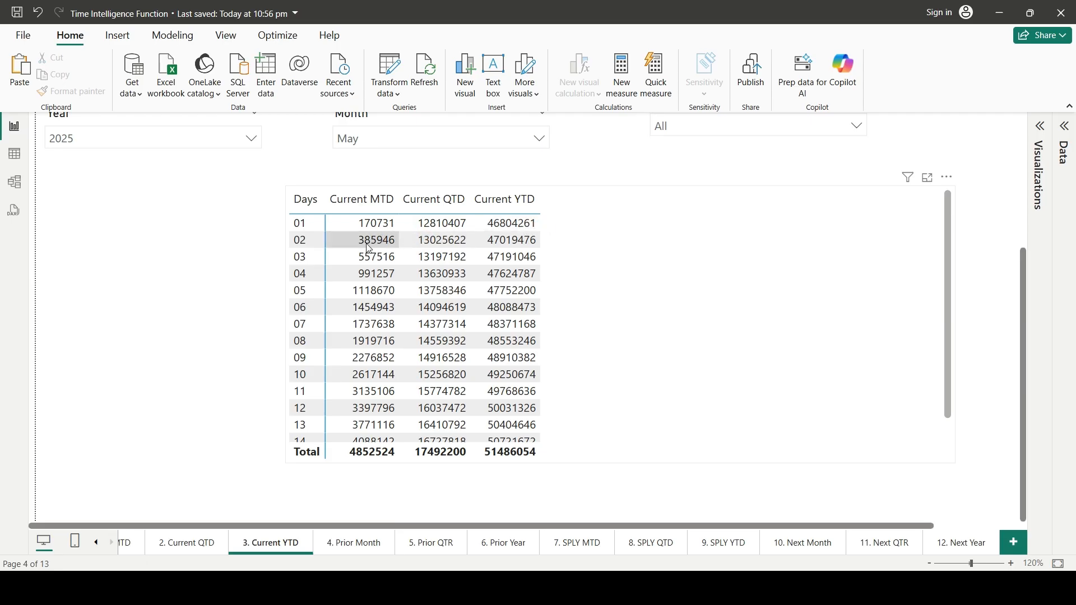
# Return to Excel, filter Order Date to only 1 and 2 May 2025, and compare the Sales subtotal with day 02's Current MTD in Power BI
pyautogui.hotkey('alt', 'Tab')
pyautogui.scroll(2, 348, 211)
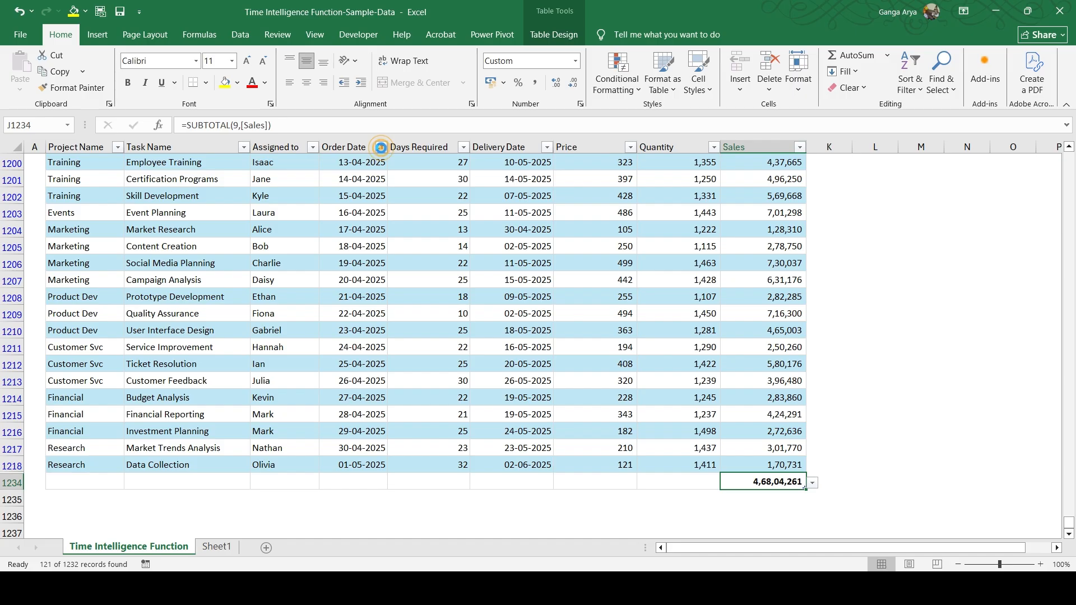
pyautogui.click(381, 147)
pyautogui.doubleClick(238, 317)
pyautogui.click(237, 318)
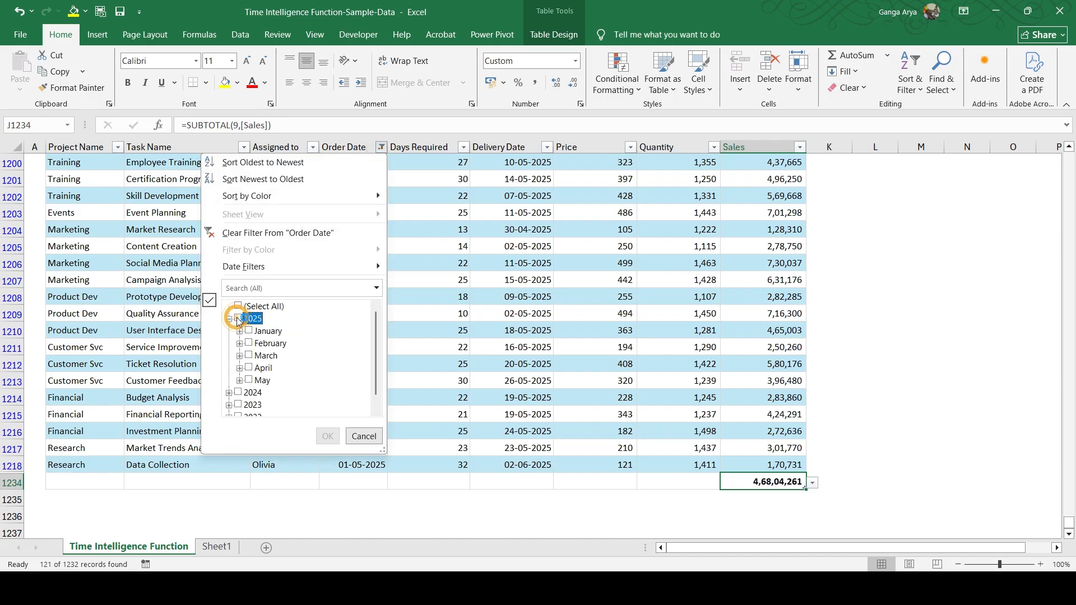
pyautogui.click(240, 381)
pyautogui.click(260, 319)
pyautogui.click(259, 330)
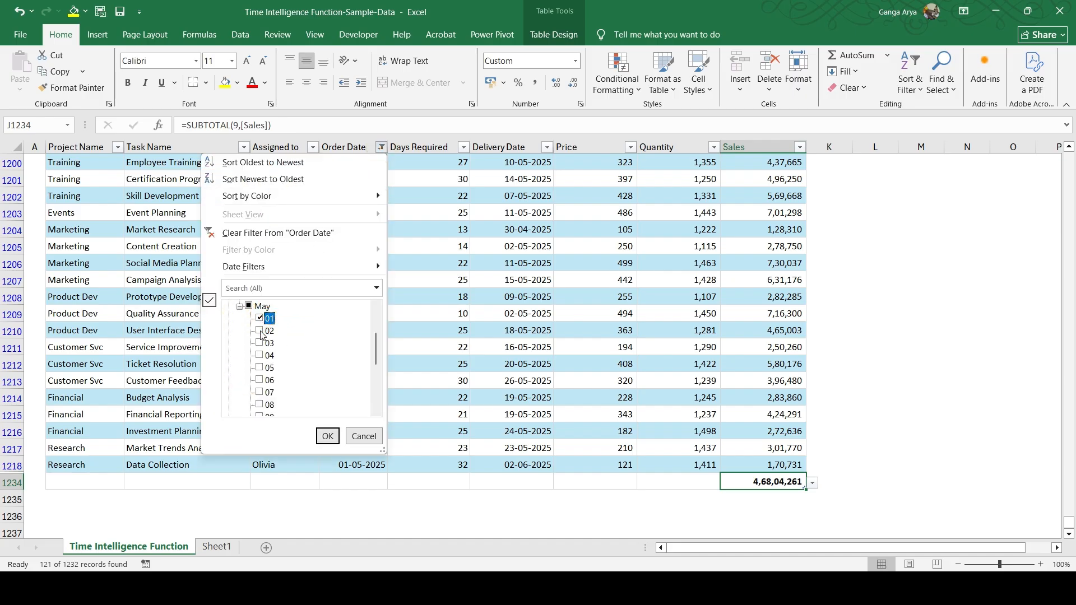
pyautogui.click(327, 436)
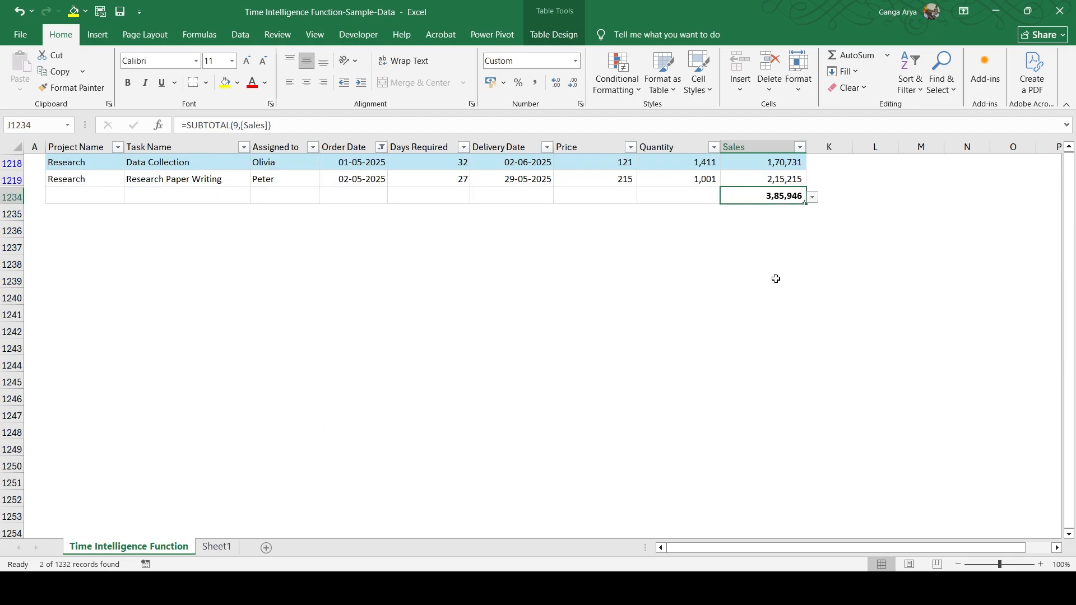
pyautogui.hotkey('alt', 'Tab')
pyautogui.hotkey('alt', 'Tab')
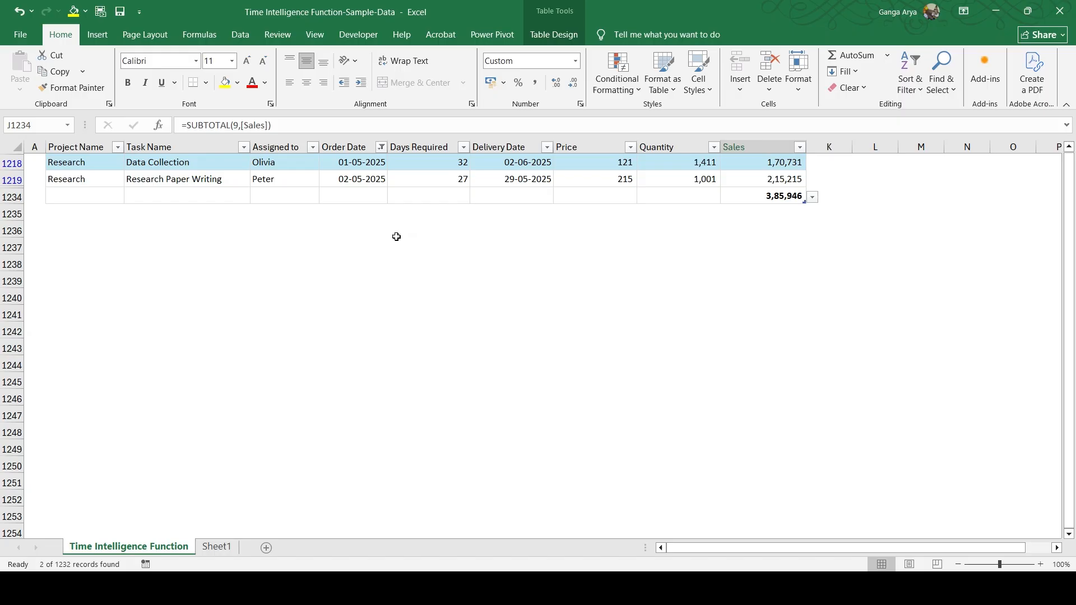
# Include April 2025 in Excel's Order Date filter and compare the Sales subtotal with day 02's Current QTD in Power BI
pyautogui.click(382, 147)
pyautogui.click(228, 318)
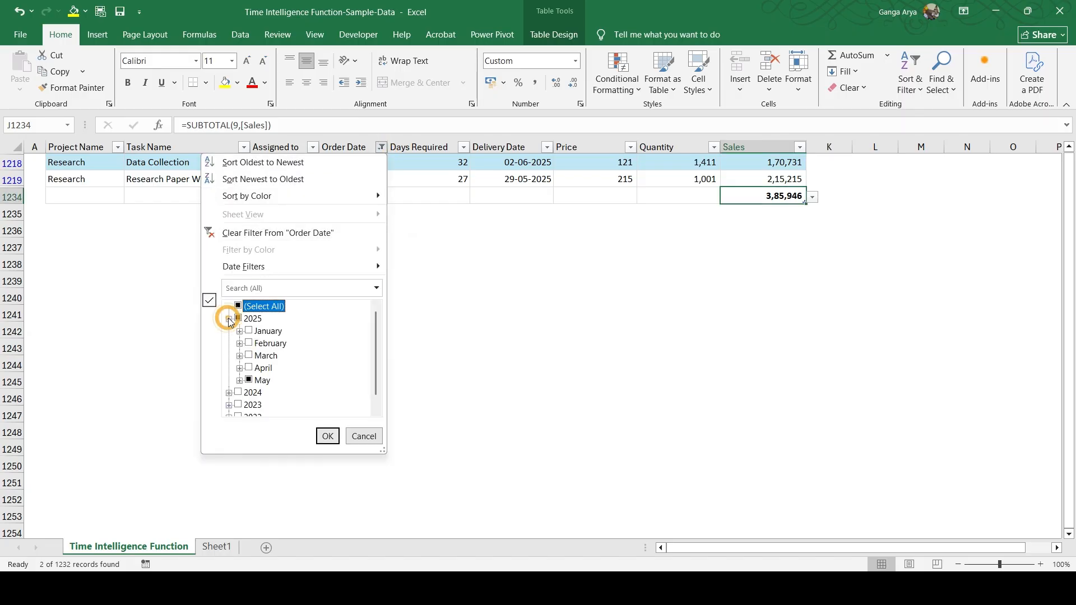
pyautogui.click(249, 369)
pyautogui.click(327, 436)
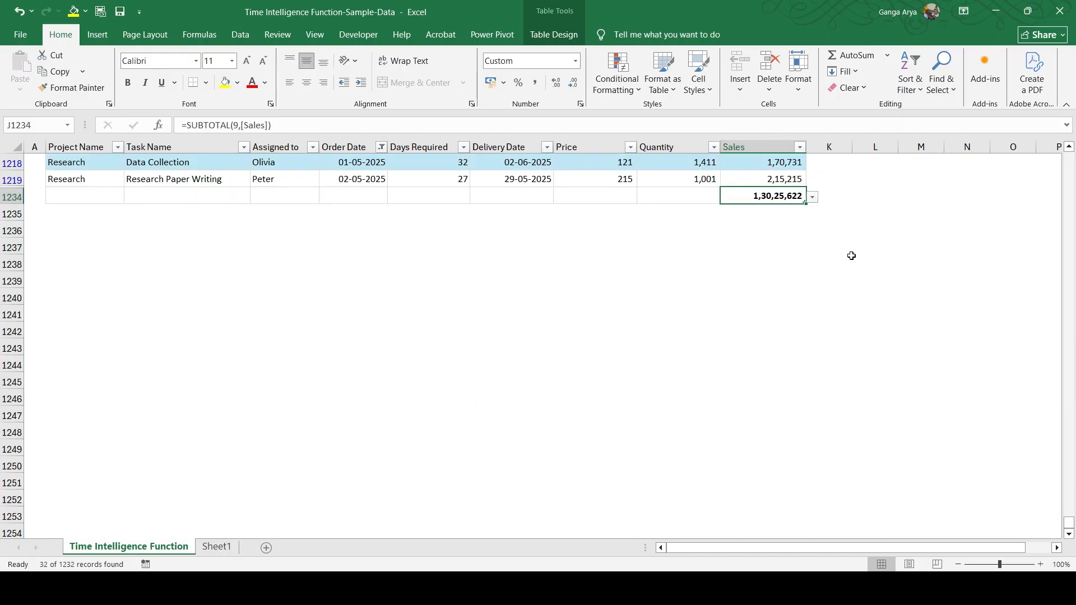
pyautogui.hotkey('alt', 'Tab')
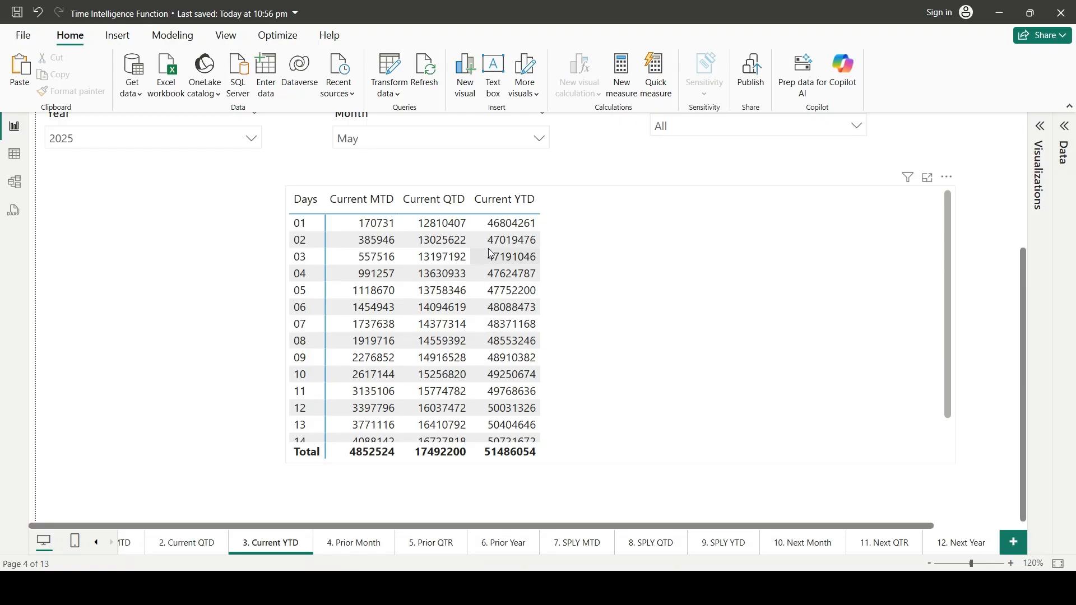
# Include January to March 2025 in Excel's Order Date filter and compare the Sales subtotal with day 02's Current YTD in Power BI
pyautogui.hotkey('alt', 'Tab')
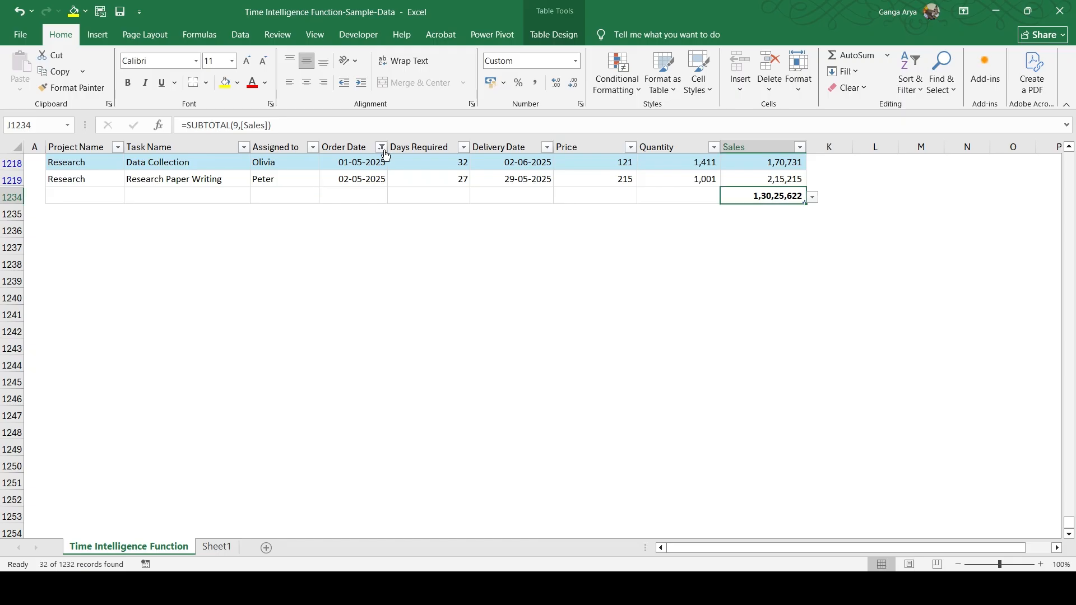
pyautogui.click(381, 147)
pyautogui.click(229, 318)
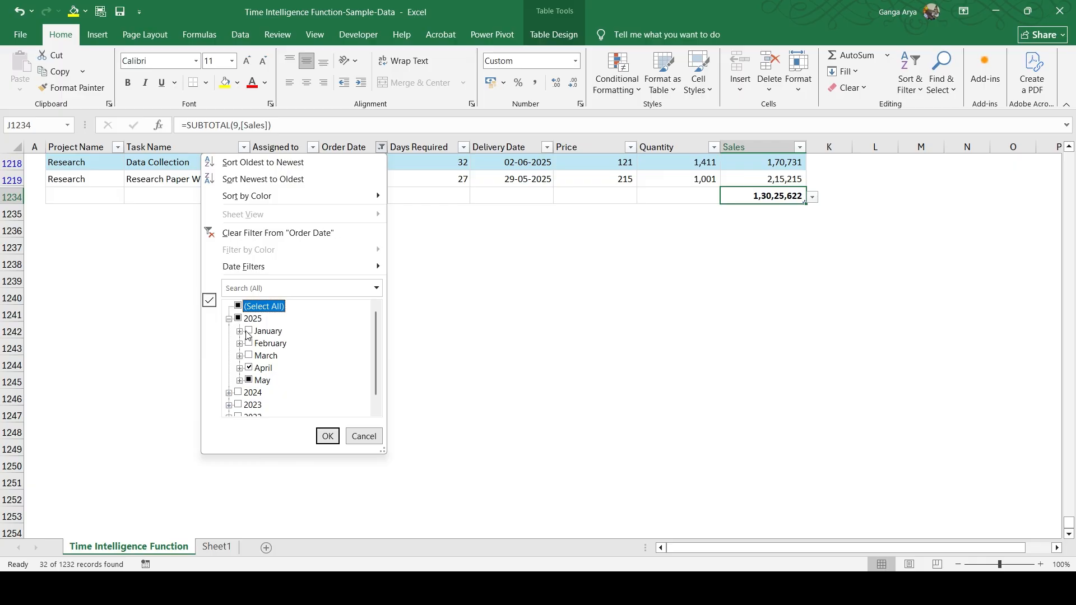
pyautogui.click(249, 331)
pyautogui.click(249, 343)
pyautogui.click(249, 355)
pyautogui.click(327, 436)
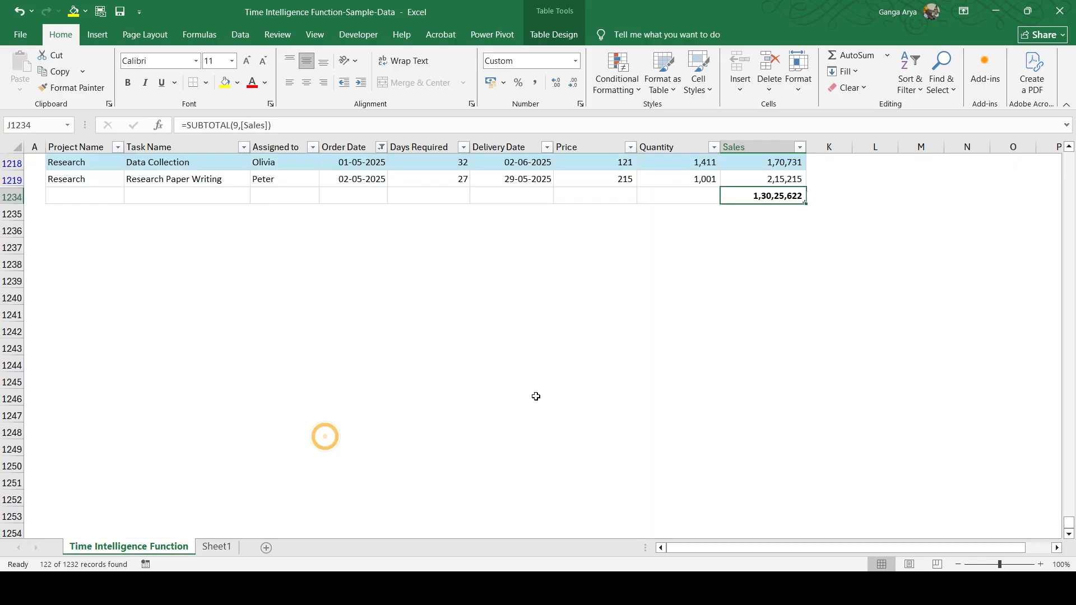
pyautogui.hotkey('alt', 'Tab')
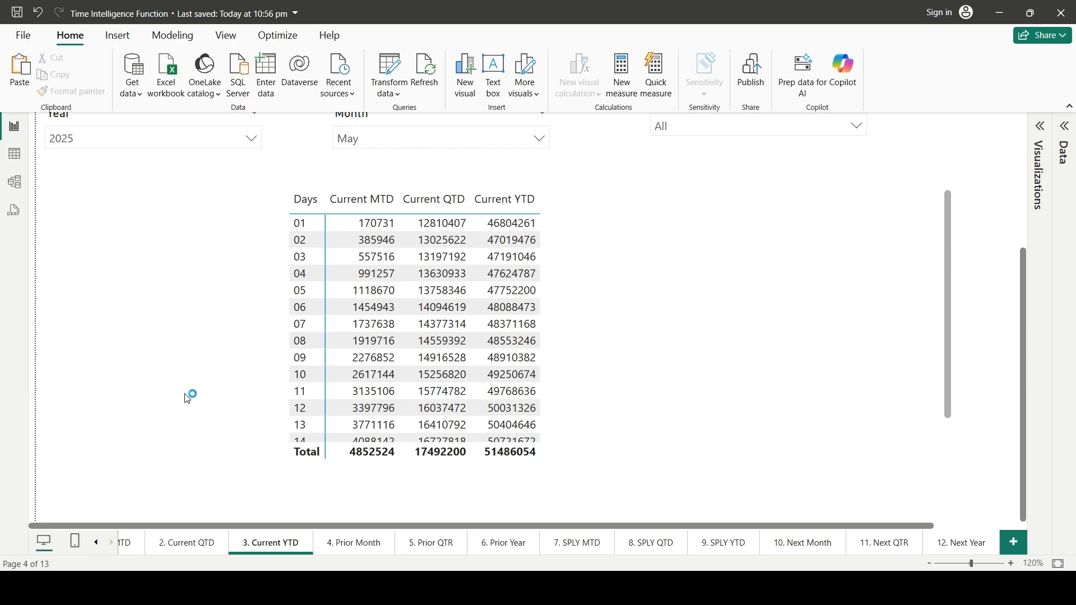
pyautogui.scroll(-3, 187, 398)
pyautogui.scroll(-1, 187, 398)
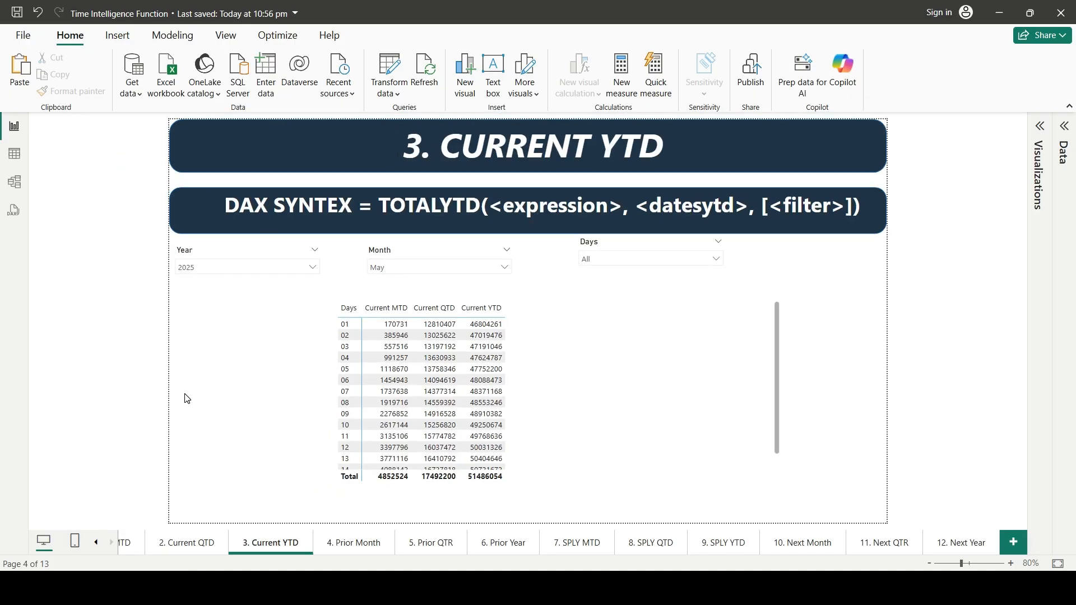
pyautogui.scroll(2, 188, 398)
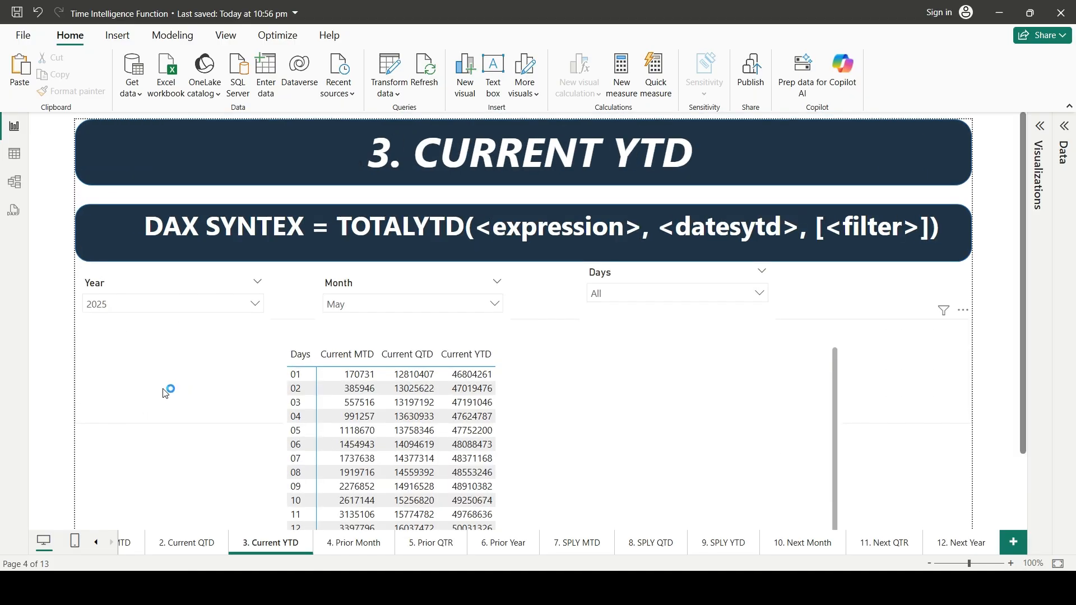
# On the 4. Prior Month page, begin a new Salesdata measure named Prior Month using CALCULATE with [Total Sales] as the expression
pyautogui.scroll(-2, 166, 395)
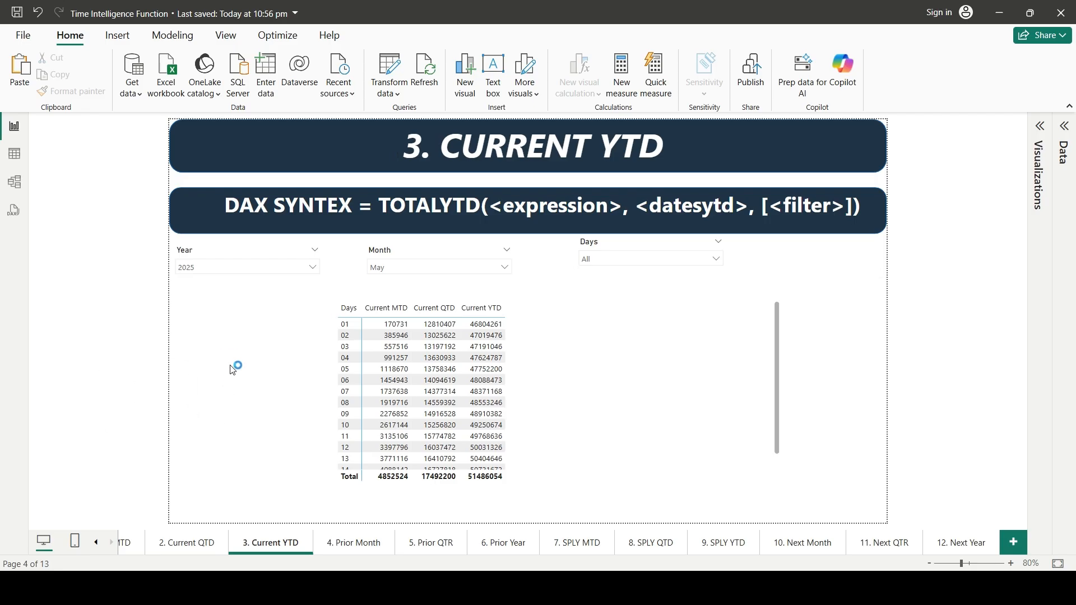
pyautogui.click(362, 547)
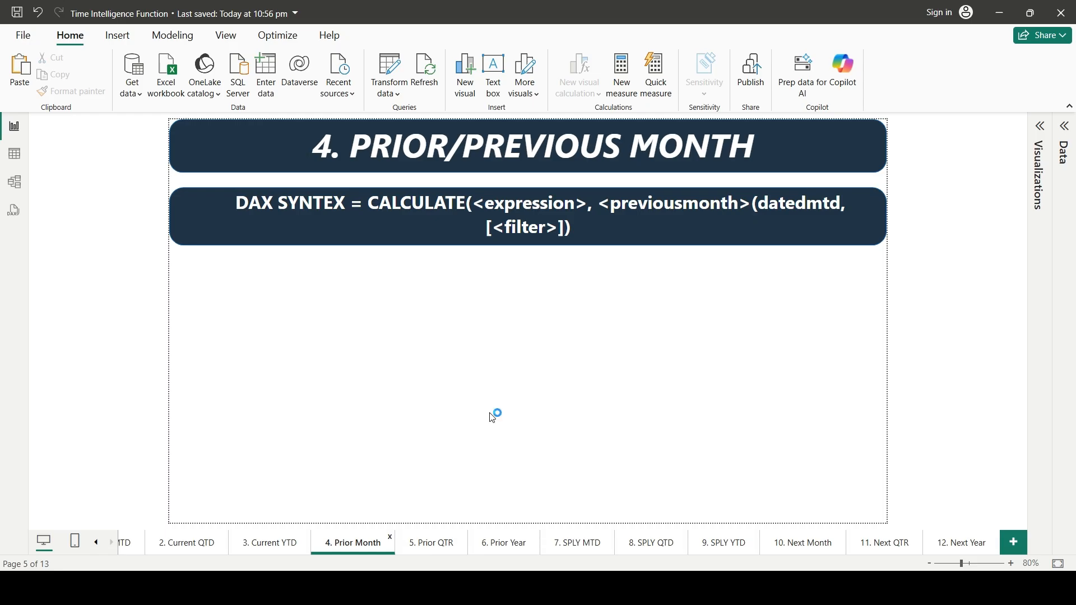
pyautogui.click(446, 374)
pyautogui.click(1066, 132)
pyautogui.click(929, 260)
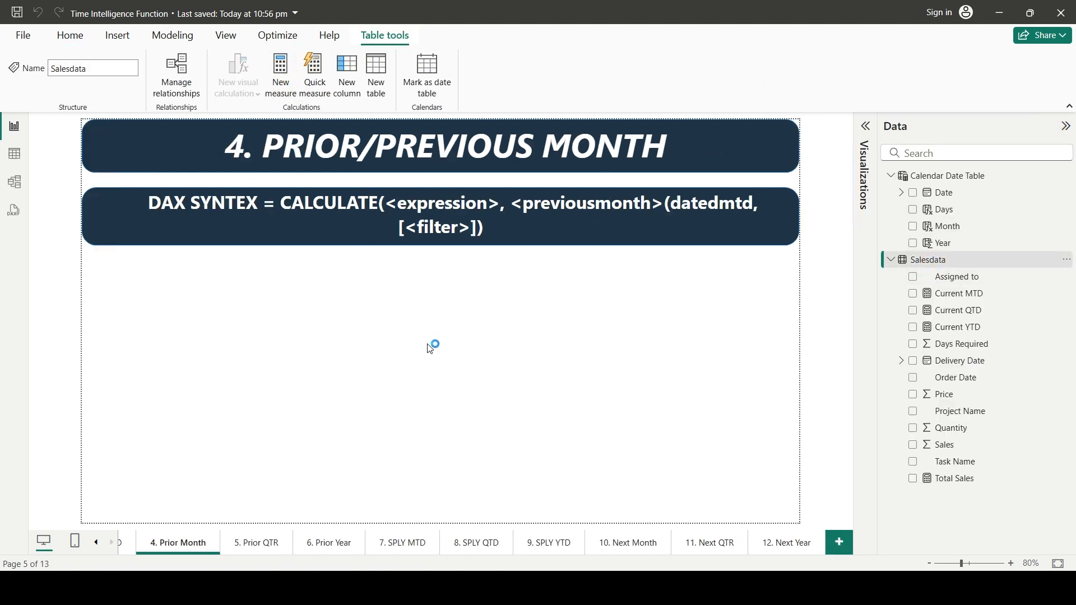
pyautogui.write('Pr')
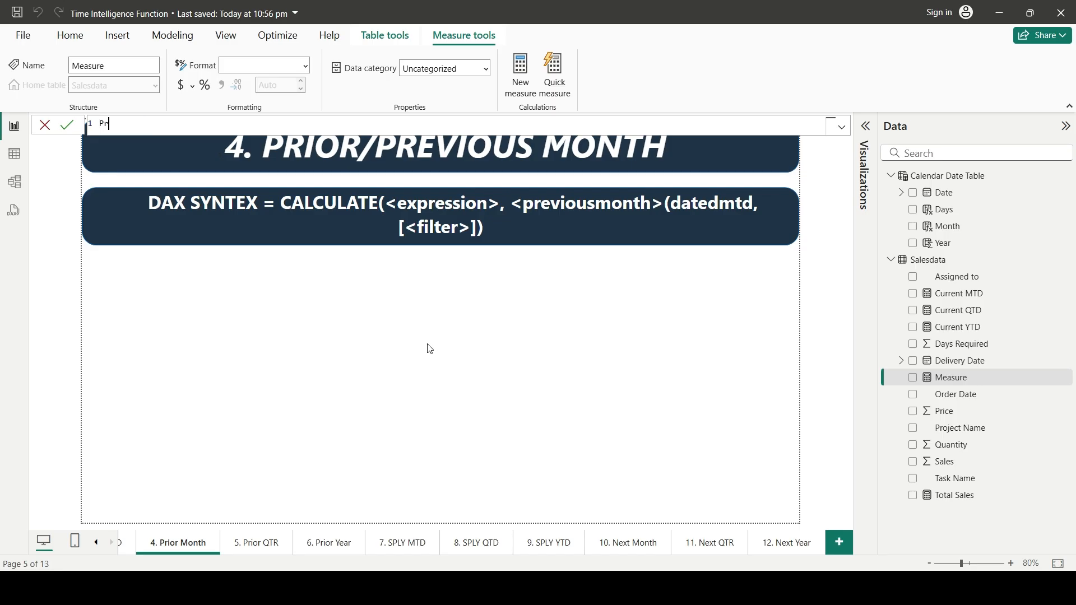
pyautogui.write('ior Month = CALCULATE(')
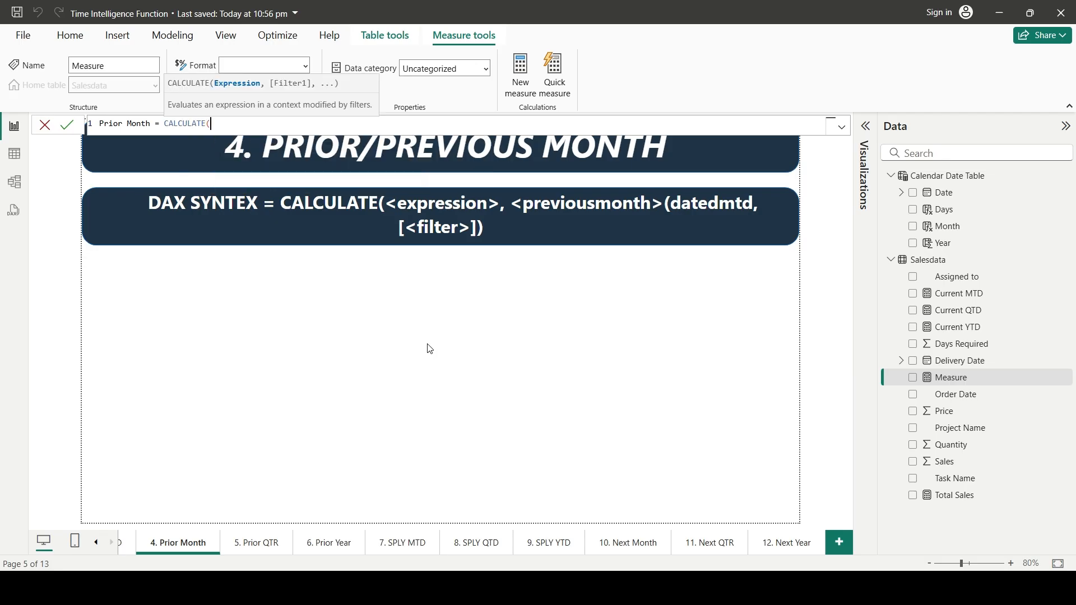
pyautogui.write('[Total Sales],')
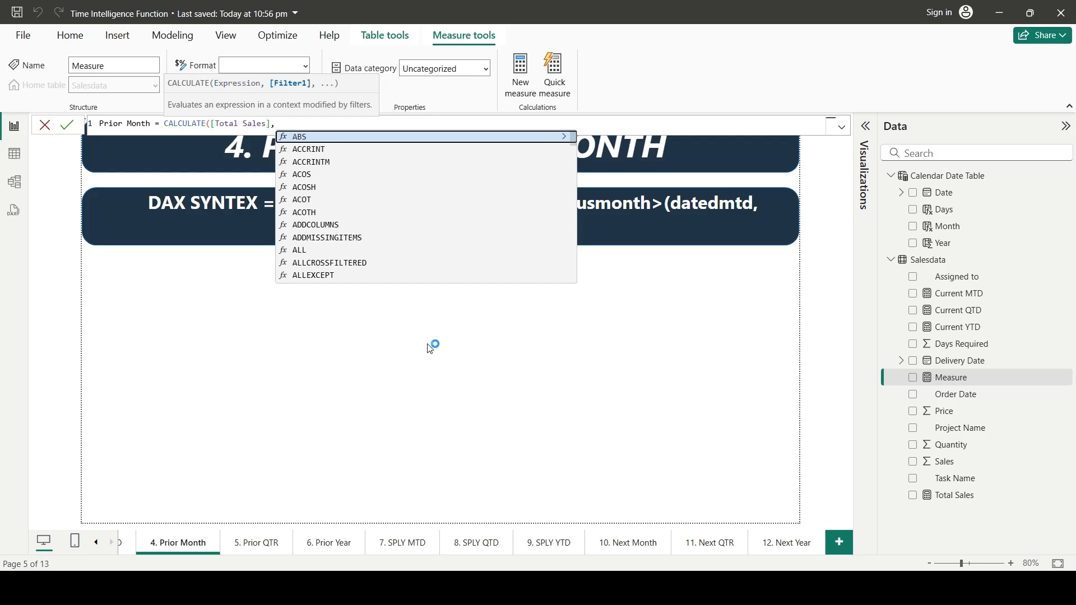
pyautogui.press('BackSpace')
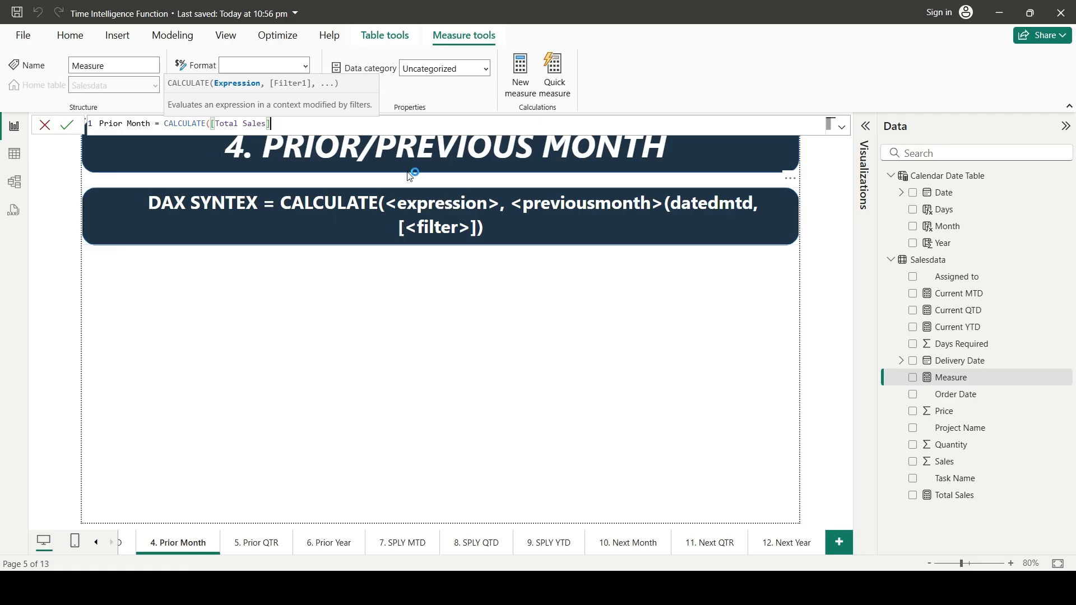
pyautogui.write(',')
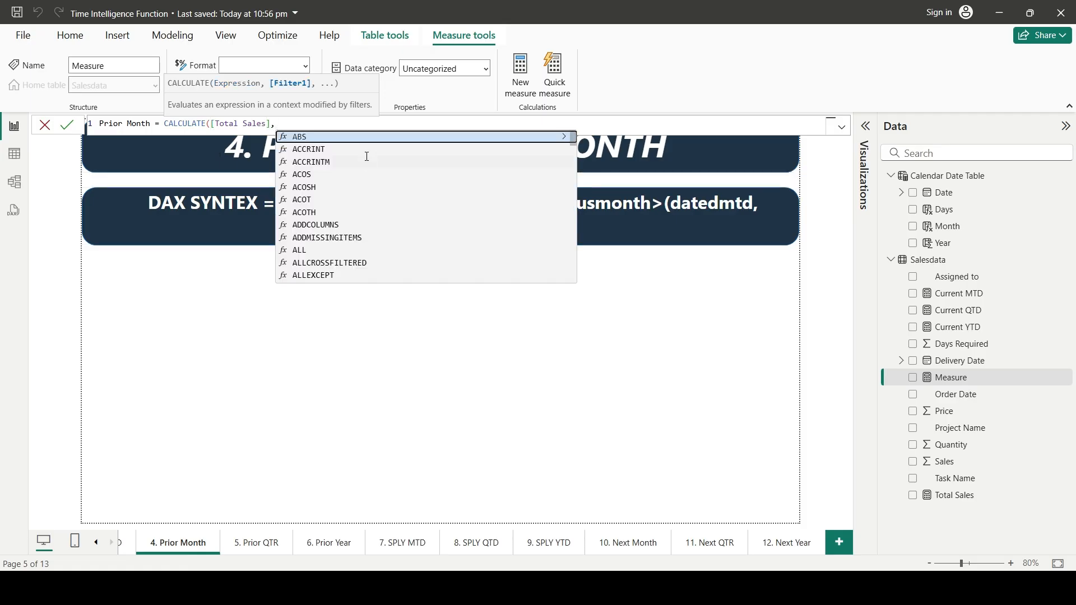
# Complete the Prior Month measure with the filter PREVIOUSMONTH('Calendar Date Table'[Date]) and commit the formula
pyautogui.write('previ')
pyautogui.press('Down')
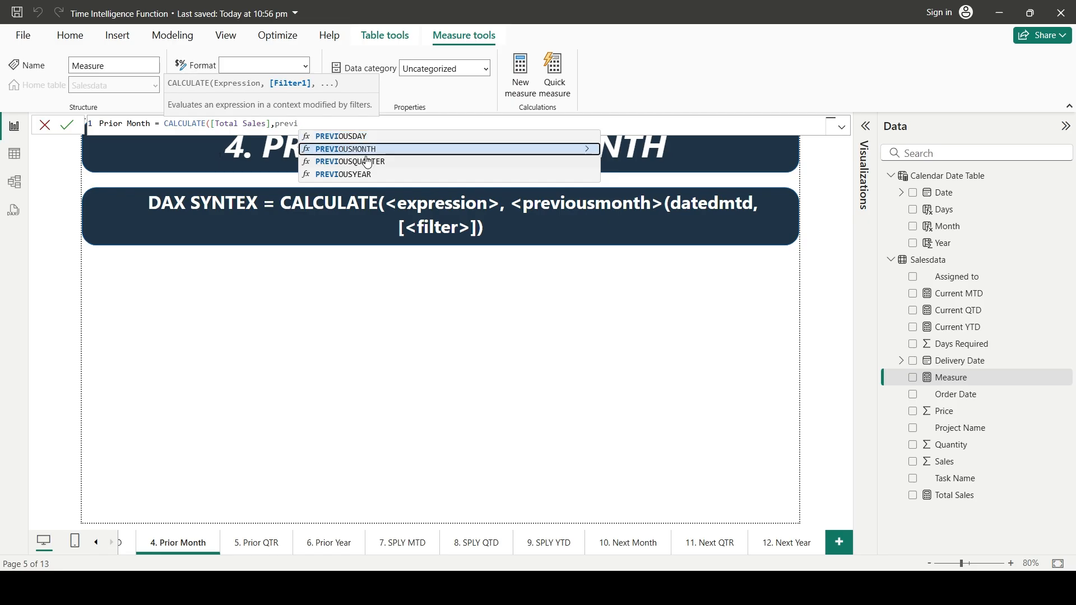
pyautogui.press('Tab')
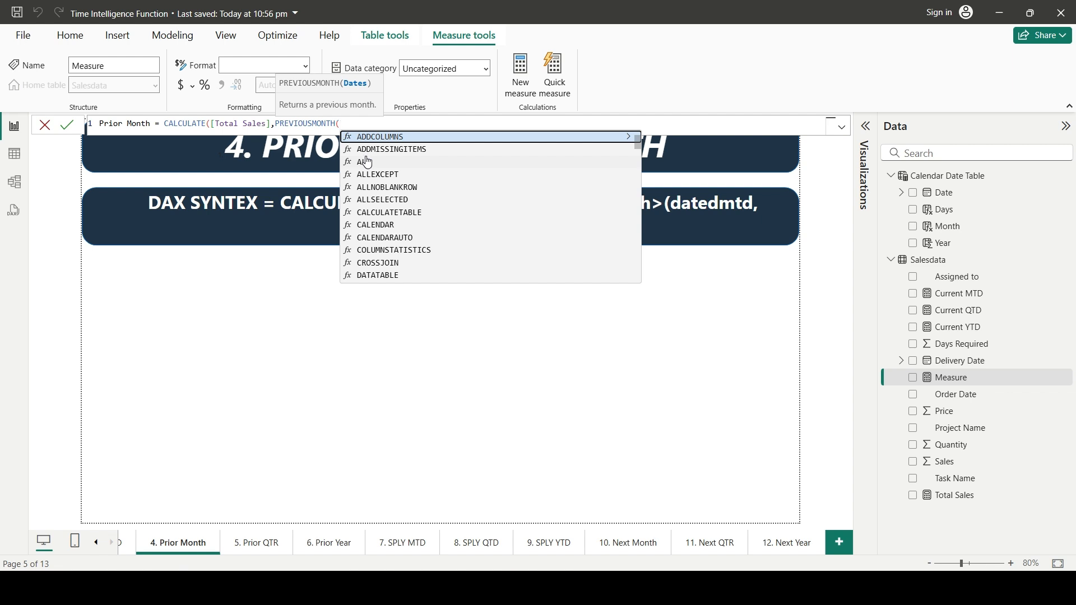
pyautogui.write('calen')
pyautogui.press('Up')
pyautogui.press('Tab')
pyautogui.write('))')
pyautogui.press('Return')
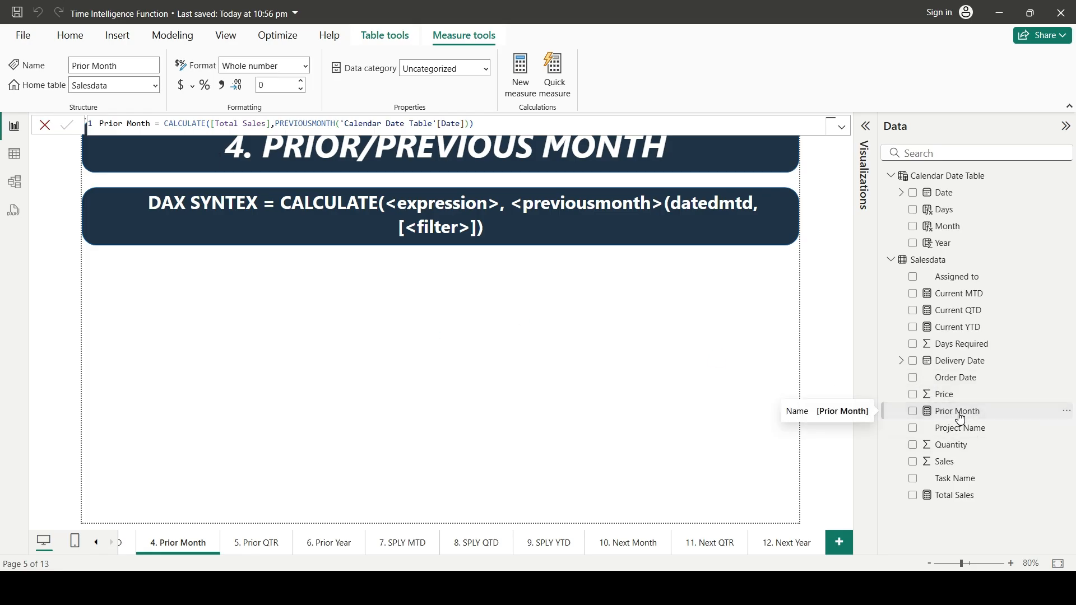
# Add a card visual showing the Prior Month measure and place it lower on the page, leaving room for slicers above
pyautogui.click(643, 399)
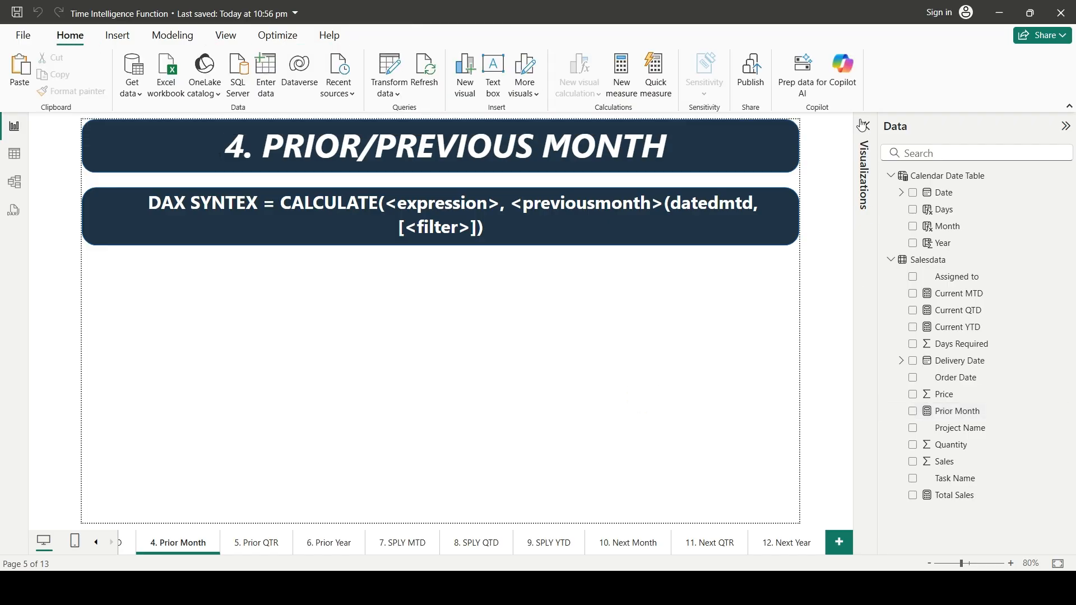
pyautogui.click(866, 126)
pyautogui.moveTo(765, 276); pyautogui.dragTo(425, 369)
pyautogui.moveTo(953, 412); pyautogui.dragTo(521, 360)
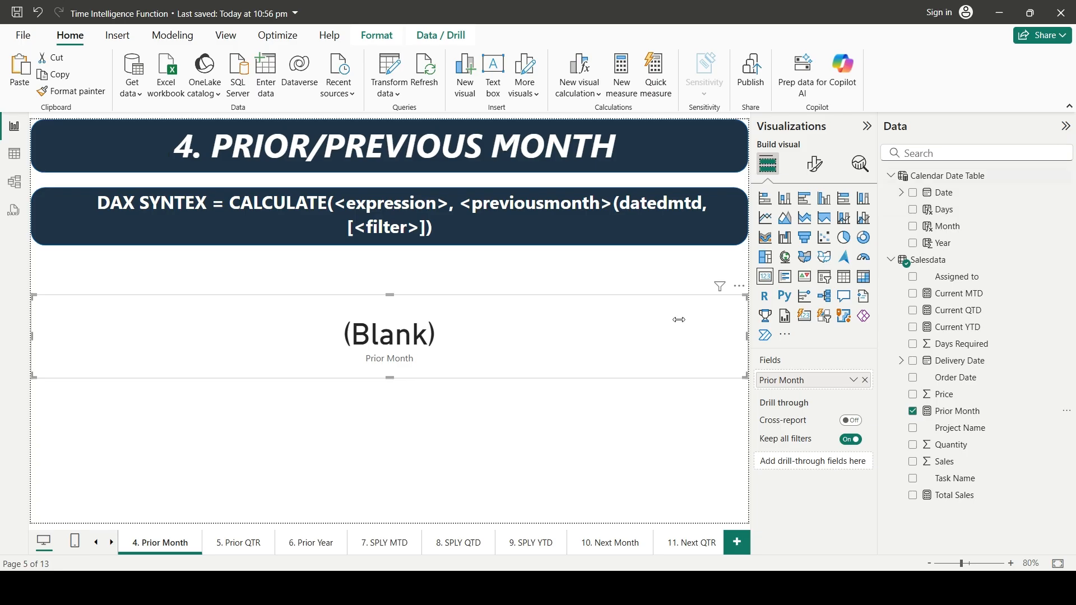
pyautogui.click(579, 358)
pyautogui.moveTo(579, 358); pyautogui.dragTo(575, 411)
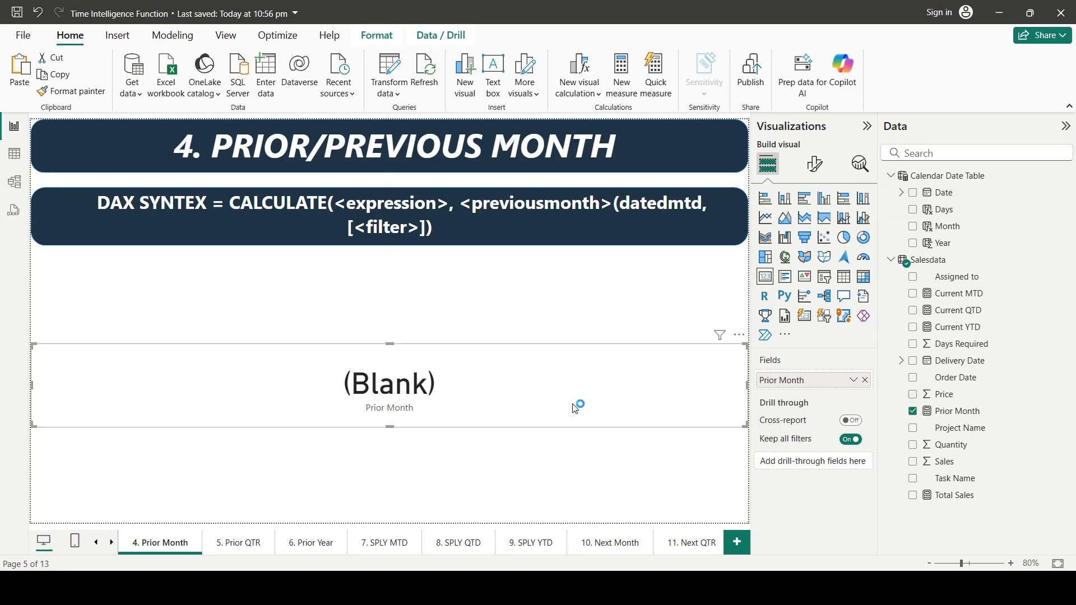
pyautogui.click(576, 409)
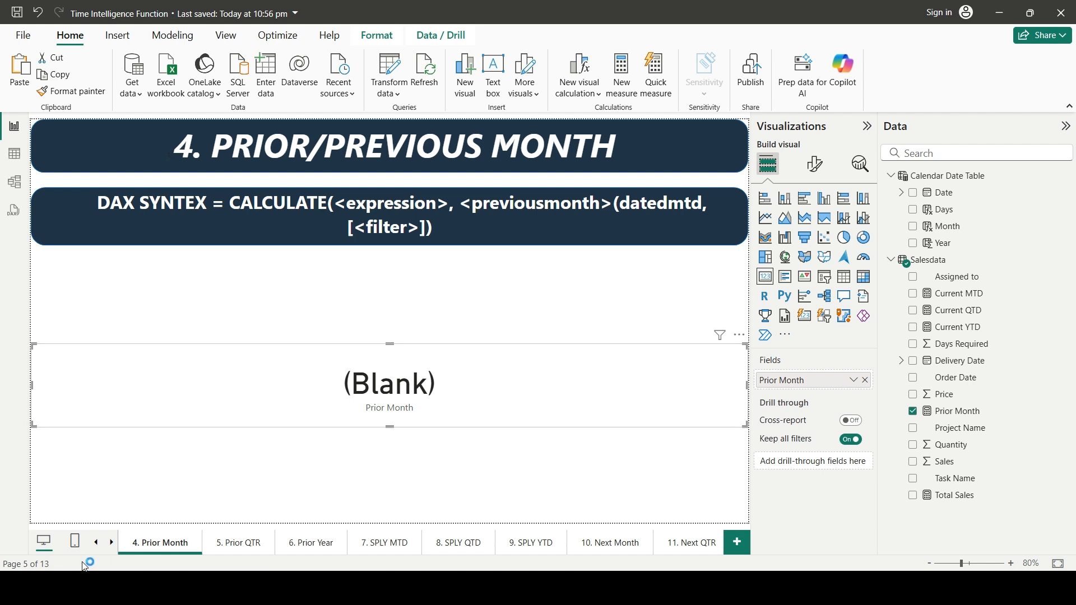
# Copy the Year, Month and Days slicers from the 3. Current YTD page to the 4. Prior Month page without syncing them
pyautogui.click(96, 542)
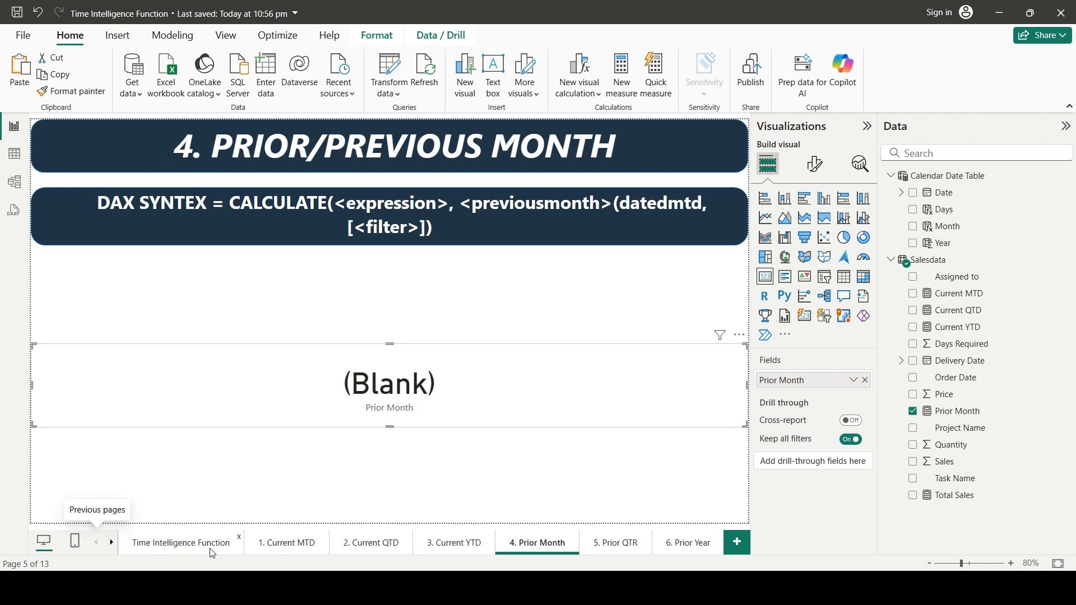
pyautogui.click(448, 545)
pyautogui.click(114, 250)
pyautogui.keyDown('ctrl'); pyautogui.click(272, 255); pyautogui.keyUp('ctrl')
pyautogui.keyDown('ctrl'); pyautogui.click(468, 249); pyautogui.keyUp('ctrl')
pyautogui.click(530, 543)
pyautogui.hotkey('ctrl', 'v')
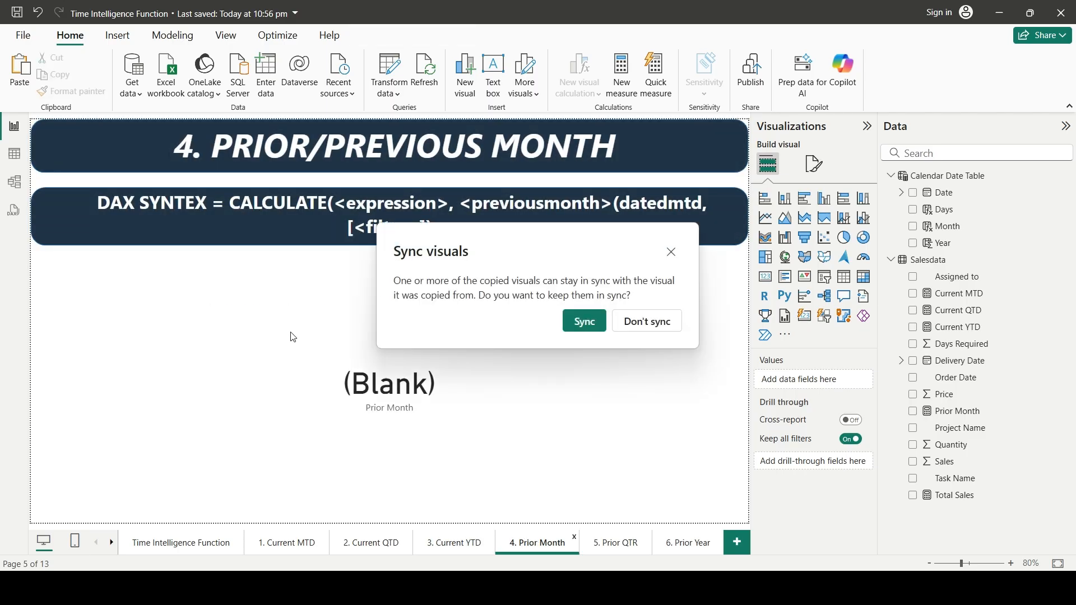
pyautogui.click(662, 328)
pyautogui.click(656, 292)
# Move the Days, Month and Year slicers down so they line up in a row below the DAX syntax banner
pyautogui.moveTo(504, 243); pyautogui.dragTo(501, 264)
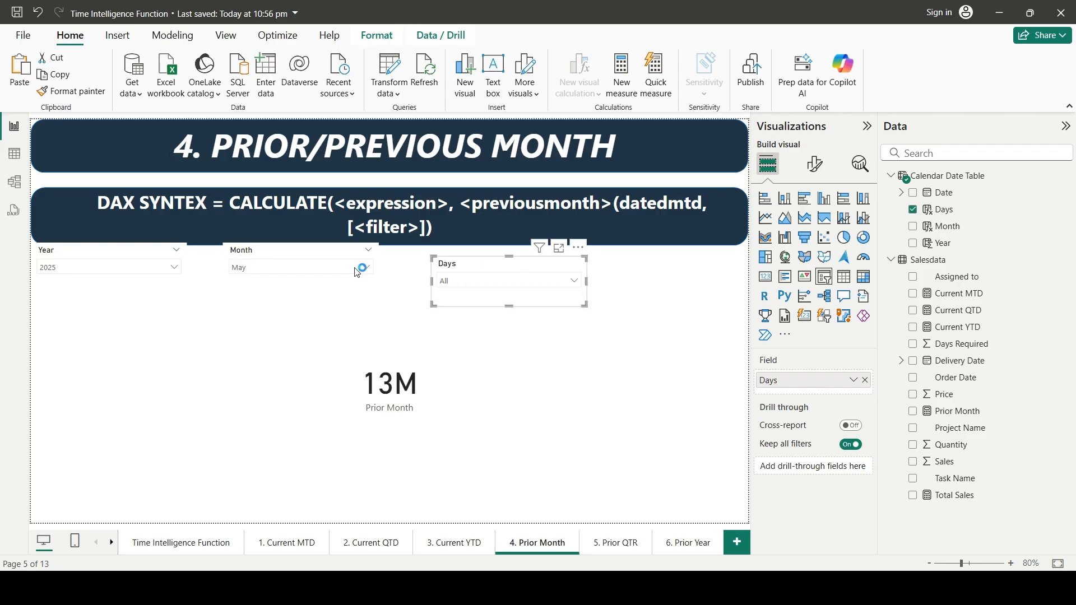
pyautogui.moveTo(293, 254); pyautogui.dragTo(292, 279)
pyautogui.moveTo(118, 251); pyautogui.dragTo(115, 277)
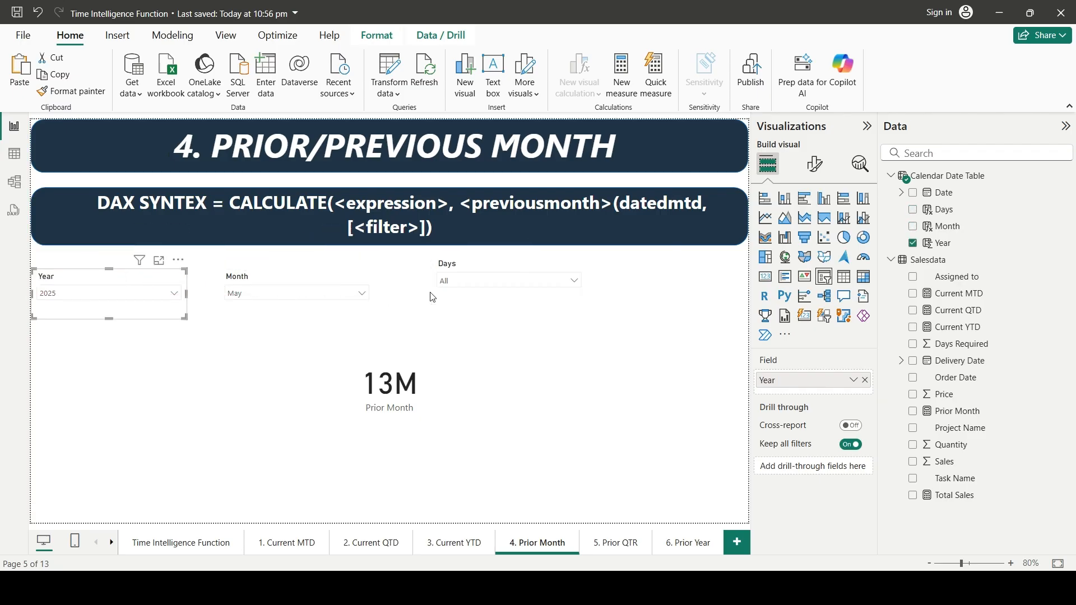
pyautogui.moveTo(473, 264); pyautogui.dragTo(478, 284)
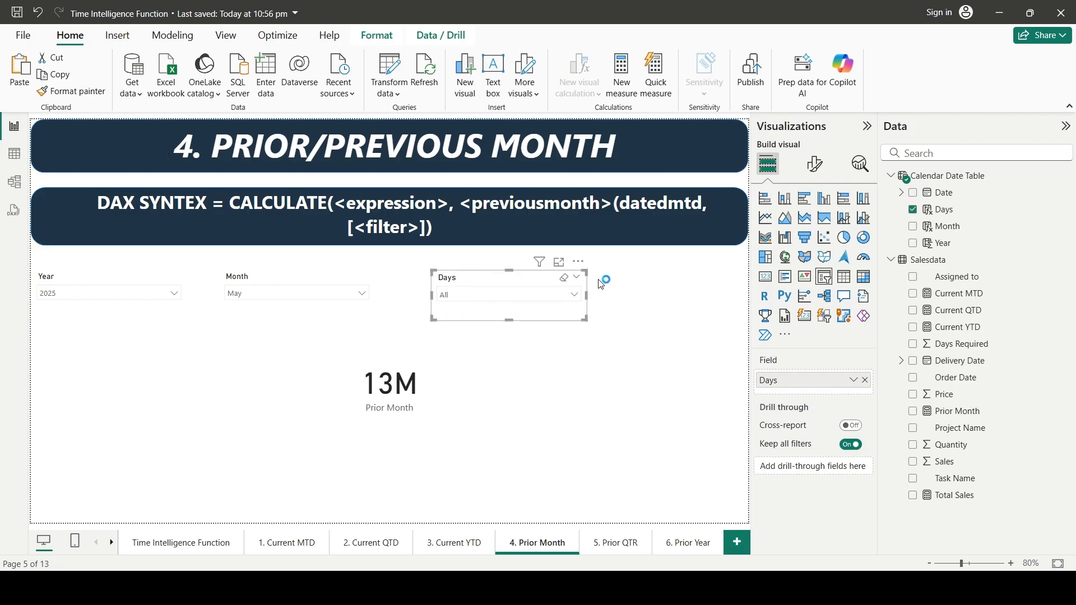
pyautogui.click(658, 318)
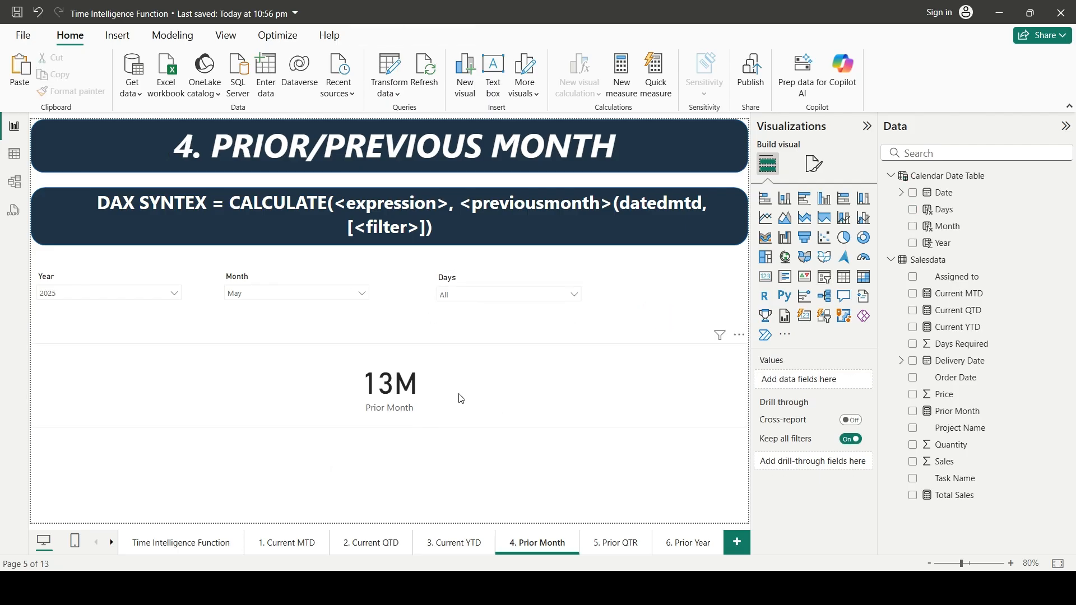
# Set the Prior Month card's callout value display units to None and nudge the card slightly upward
pyautogui.click(476, 404)
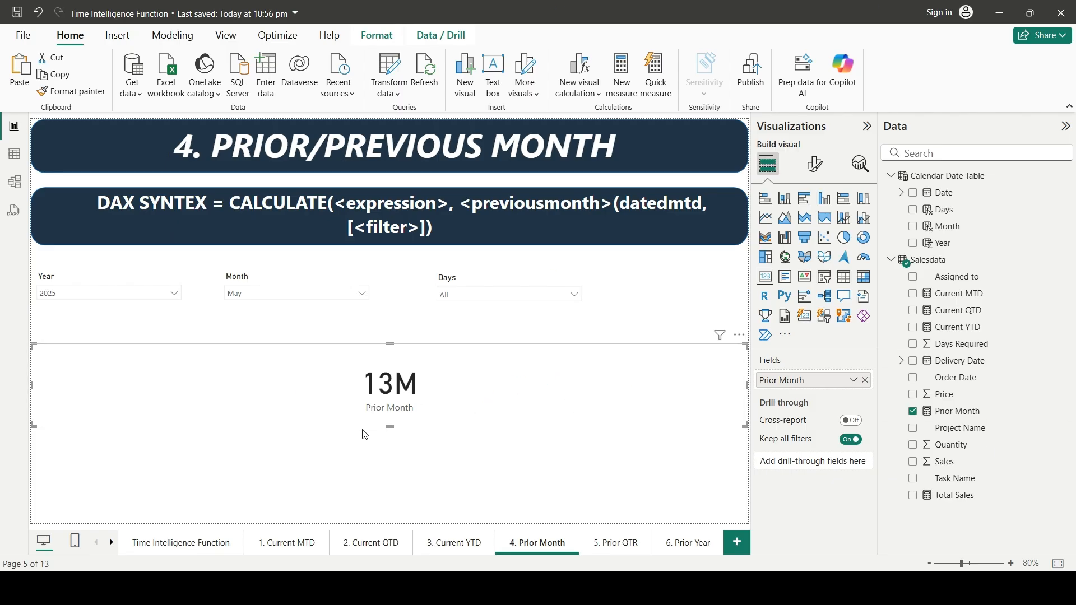
pyautogui.click(815, 164)
pyautogui.click(791, 261)
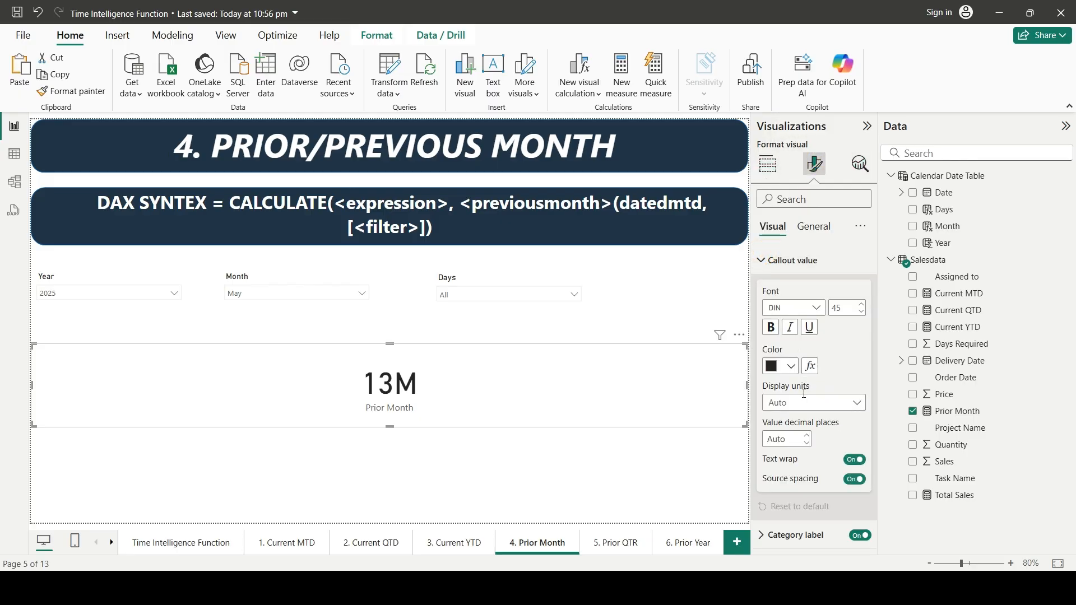
pyautogui.click(813, 402)
pyautogui.click(784, 434)
pyautogui.click(486, 403)
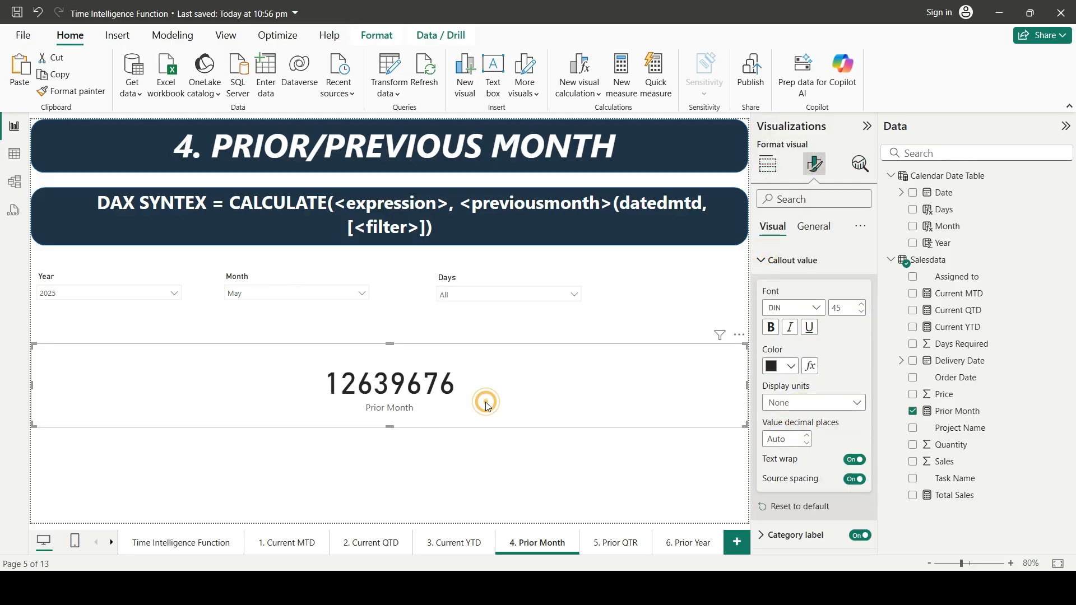
pyautogui.moveTo(486, 404); pyautogui.dragTo(485, 398)
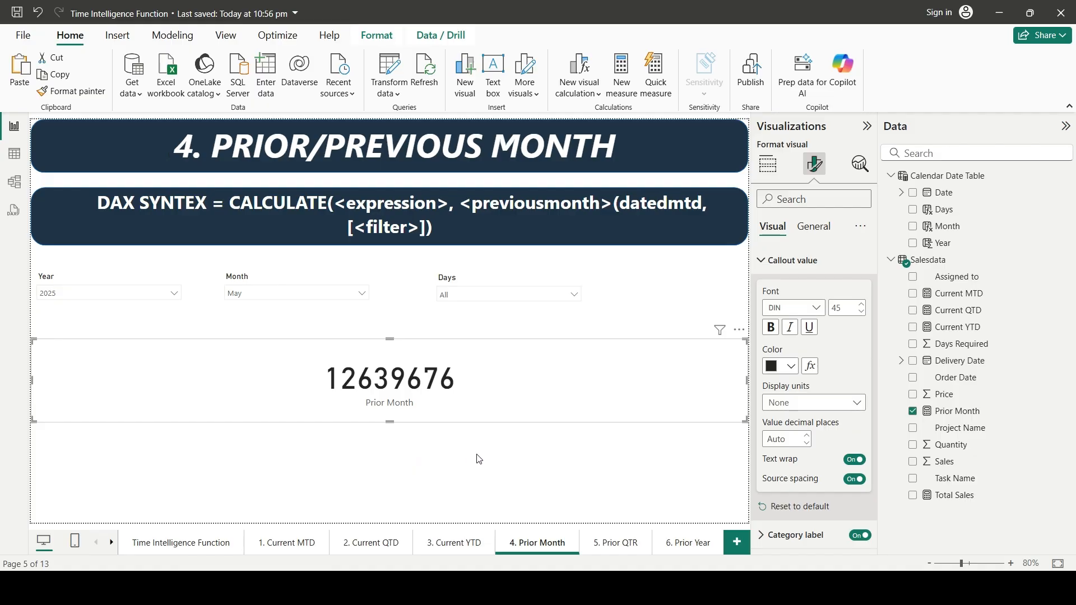
# Collapse the Visualizations and Data panes to give the report page more room
pyautogui.click(867, 126)
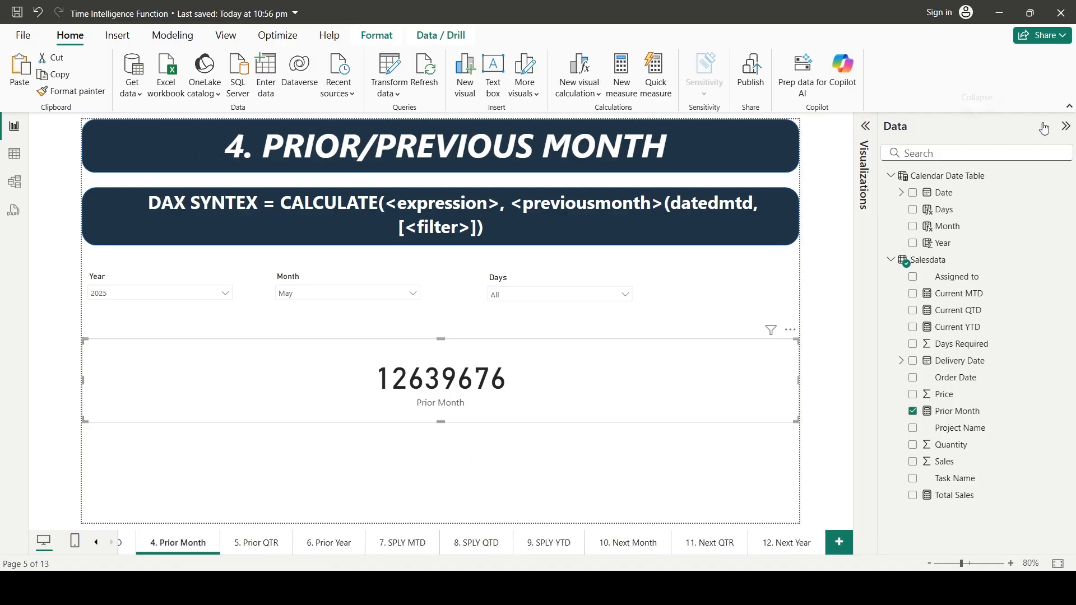
pyautogui.click(1009, 130)
pyautogui.click(610, 479)
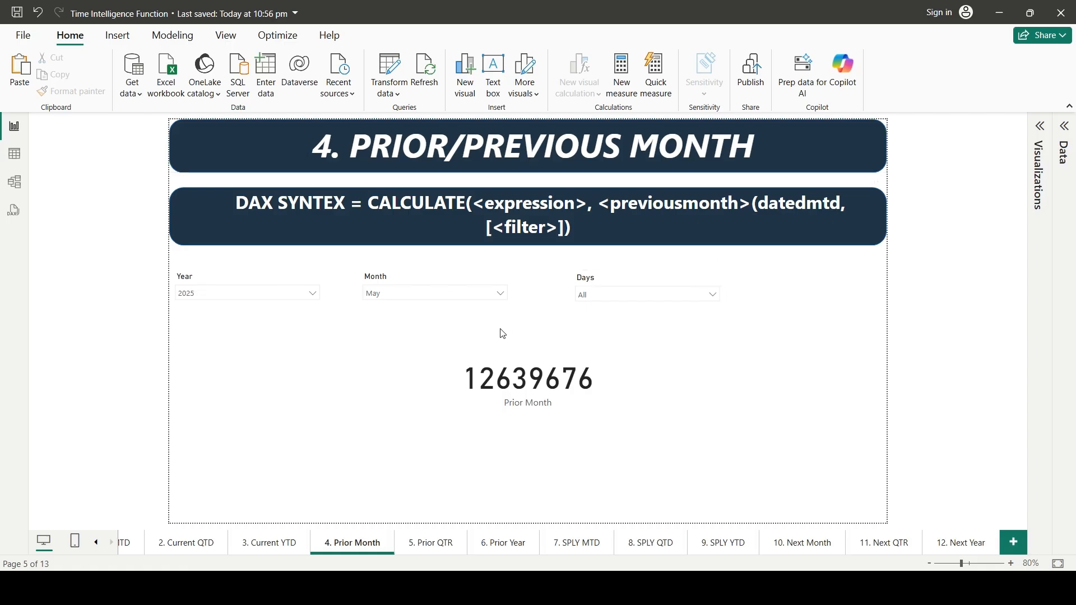
# Switch to Excel, filter Order Date to only May 2025, and select the Sales subtotal at the end of the table
pyautogui.click(185, 318)
pyautogui.hotkey('alt', 'Tab')
pyautogui.click(349, 178)
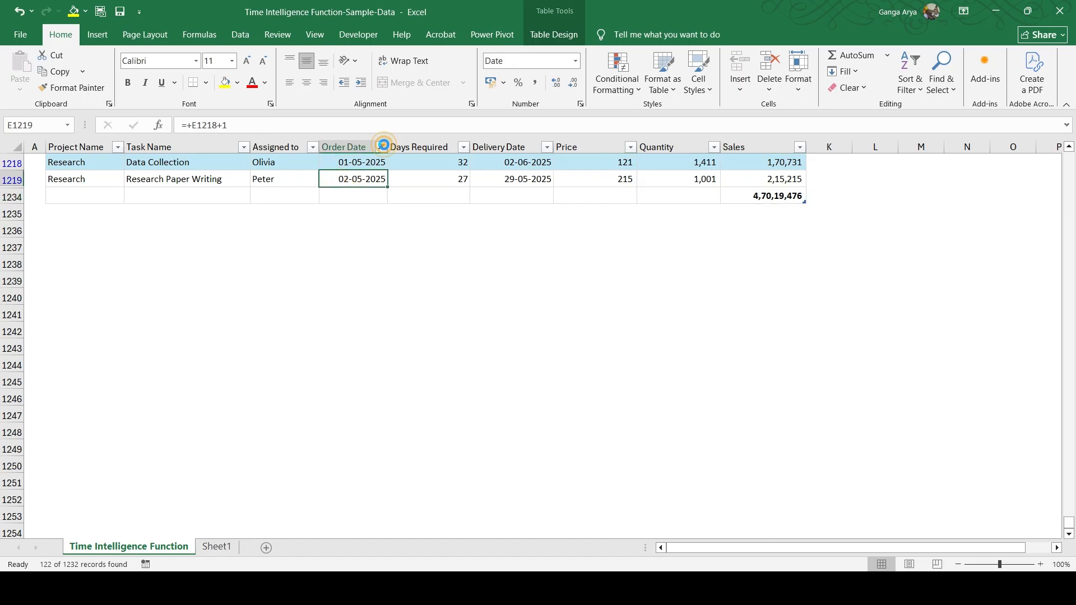
pyautogui.click(382, 146)
pyautogui.doubleClick(237, 318)
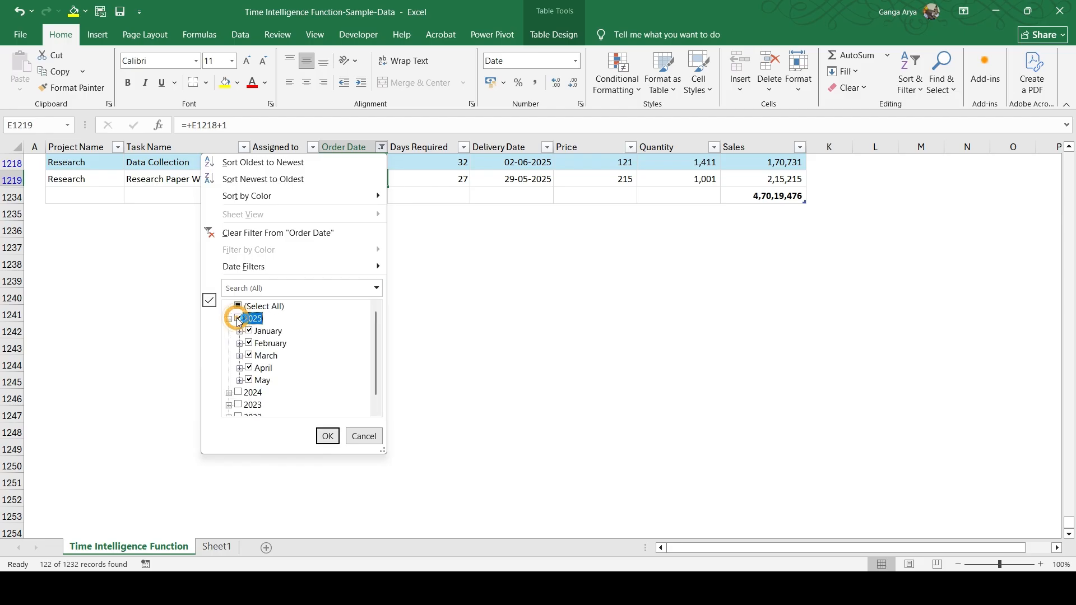
pyautogui.click(237, 318)
pyautogui.click(249, 380)
pyautogui.click(330, 437)
pyautogui.scroll(-5, 766, 288)
pyautogui.scroll(1, 777, 247)
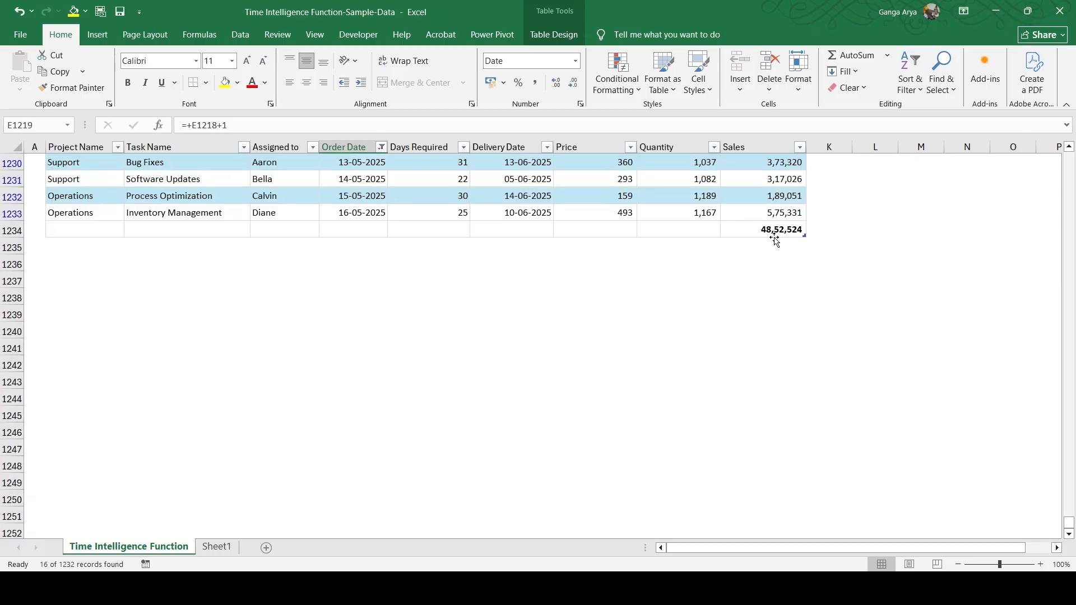
pyautogui.click(777, 230)
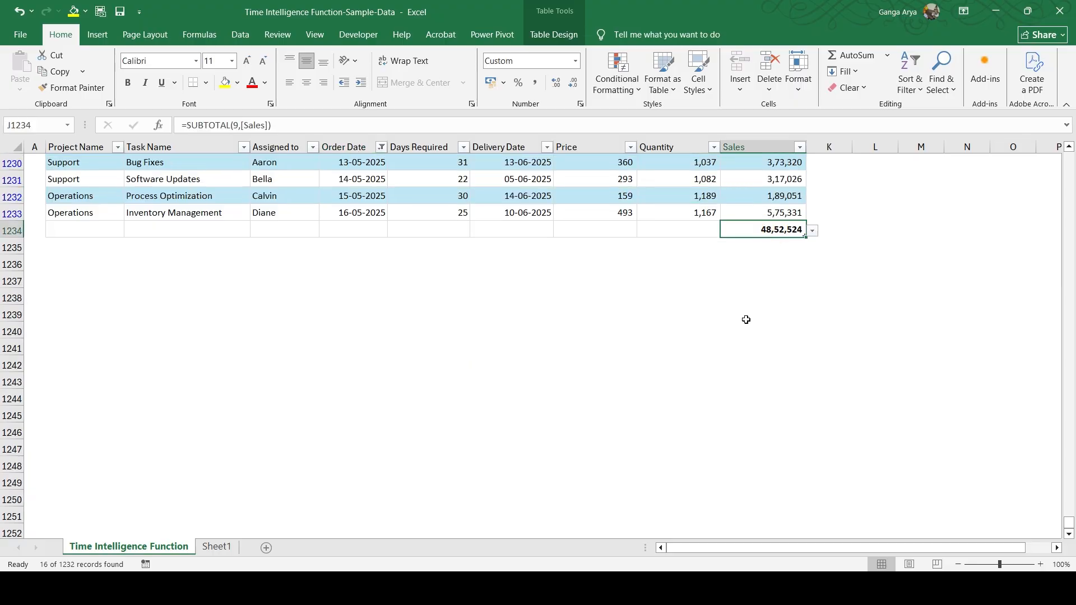
# Compare Excel's May 2025 Sales subtotal with the Prior Month card in Power BI, switching between the two apps
pyautogui.hotkey('alt', 'Tab')
pyautogui.click(541, 376)
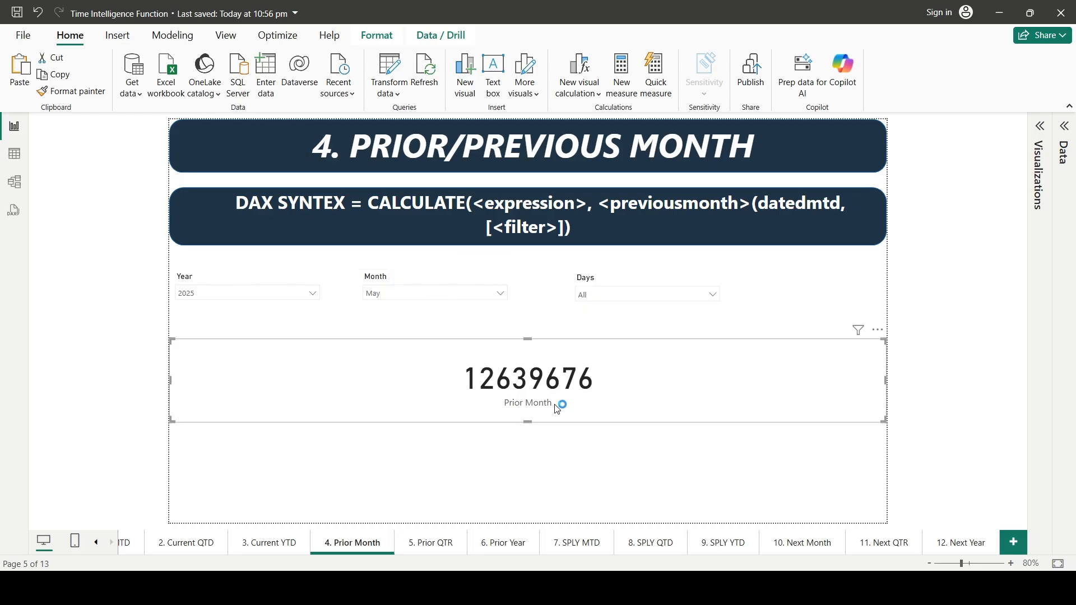
pyautogui.hotkey('alt', 'Tab')
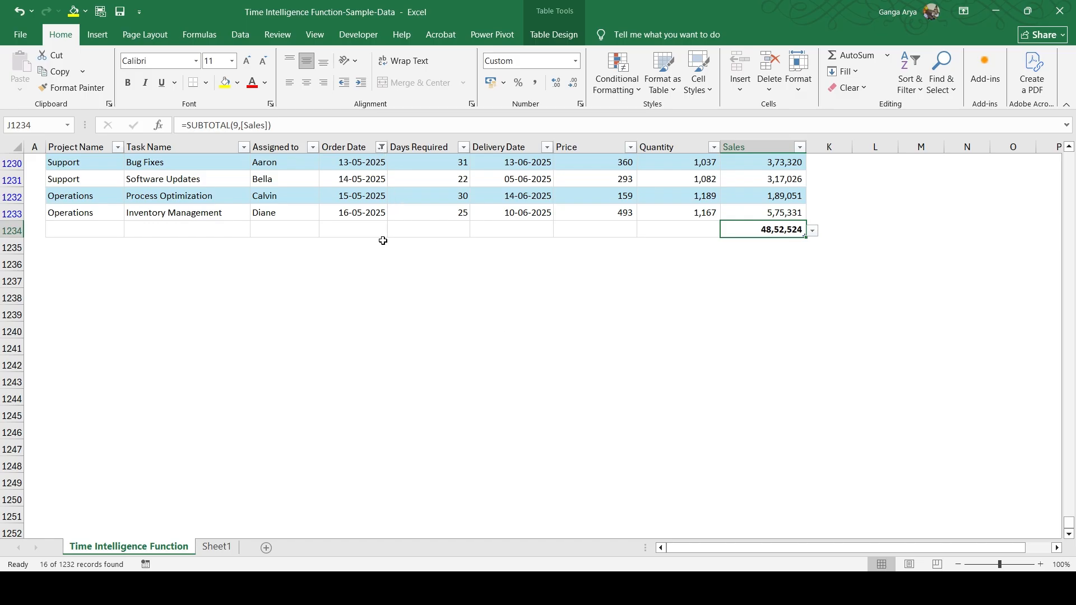
pyautogui.hotkey('alt', 'Tab')
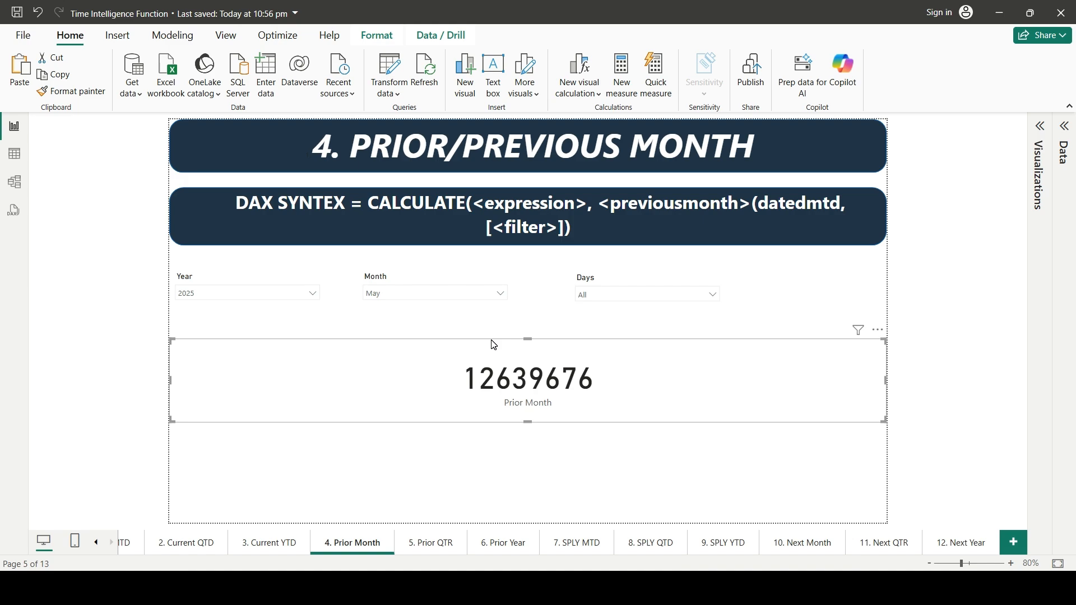
pyautogui.hotkey('alt', 'Tab')
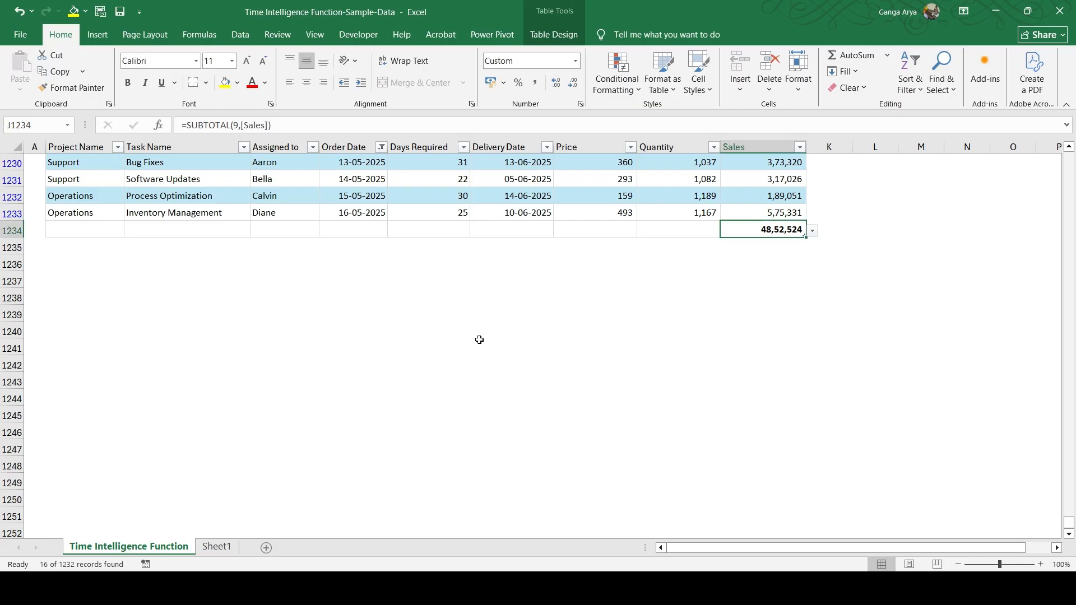
# Change the Order Date filter to show only April 2025 rows
pyautogui.click(381, 147)
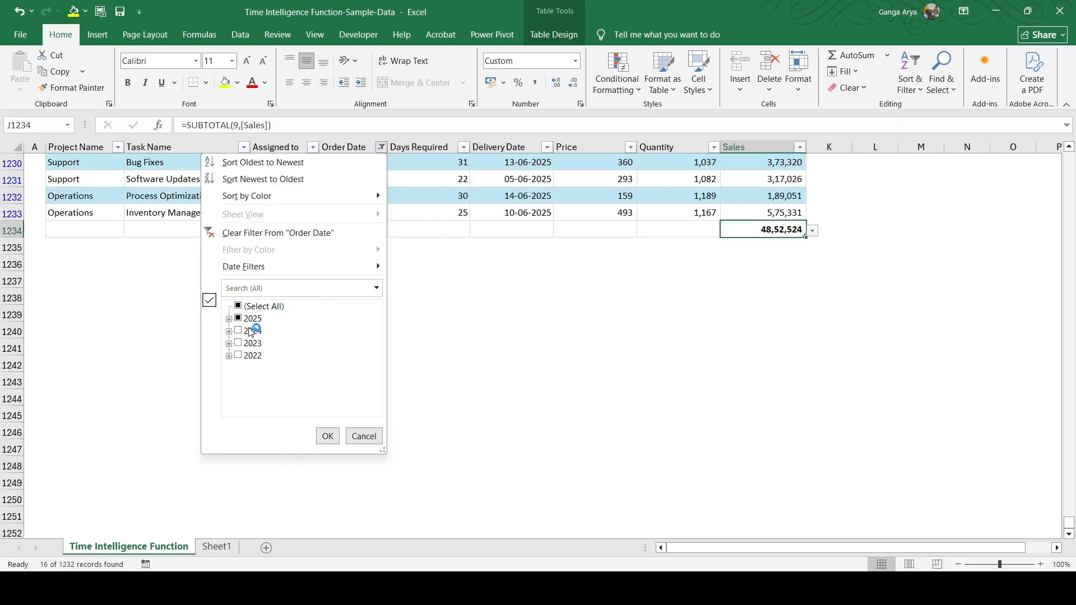
pyautogui.click(229, 318)
pyautogui.click(249, 380)
pyautogui.click(240, 367)
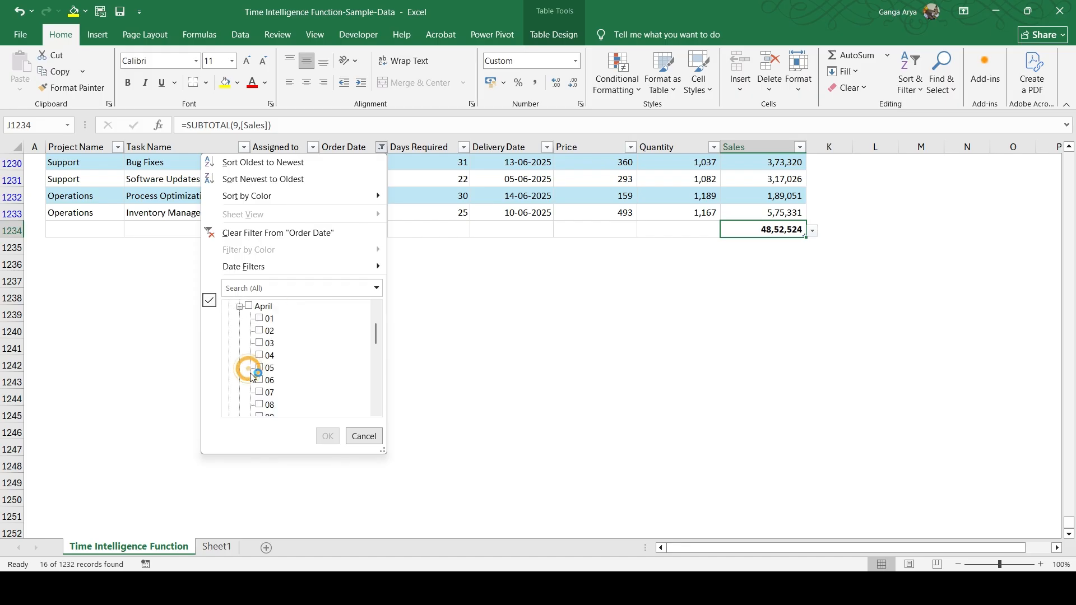
pyautogui.click(256, 309)
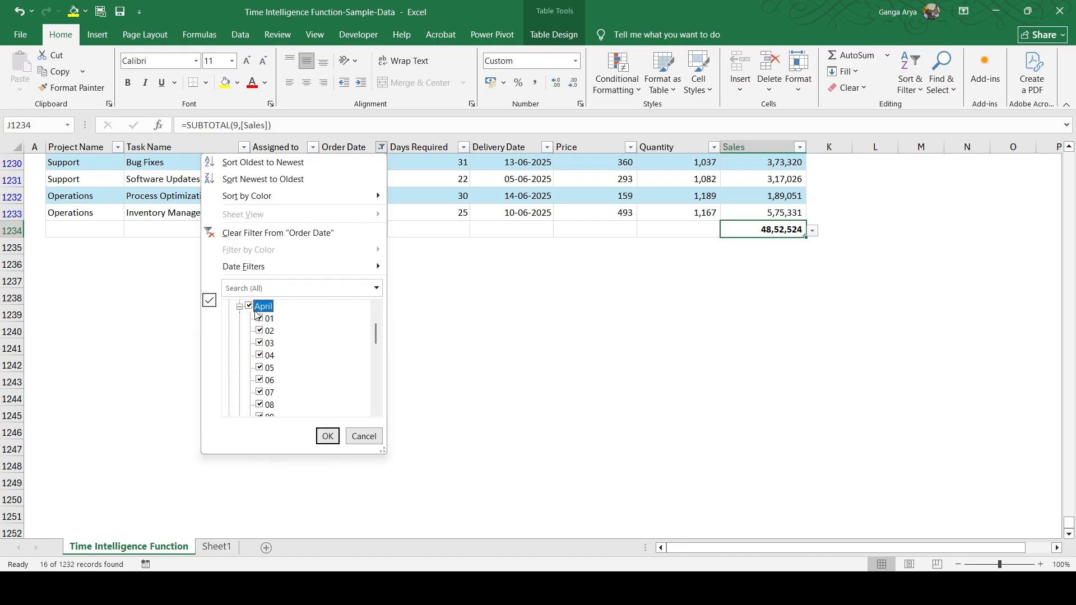
pyautogui.click(327, 436)
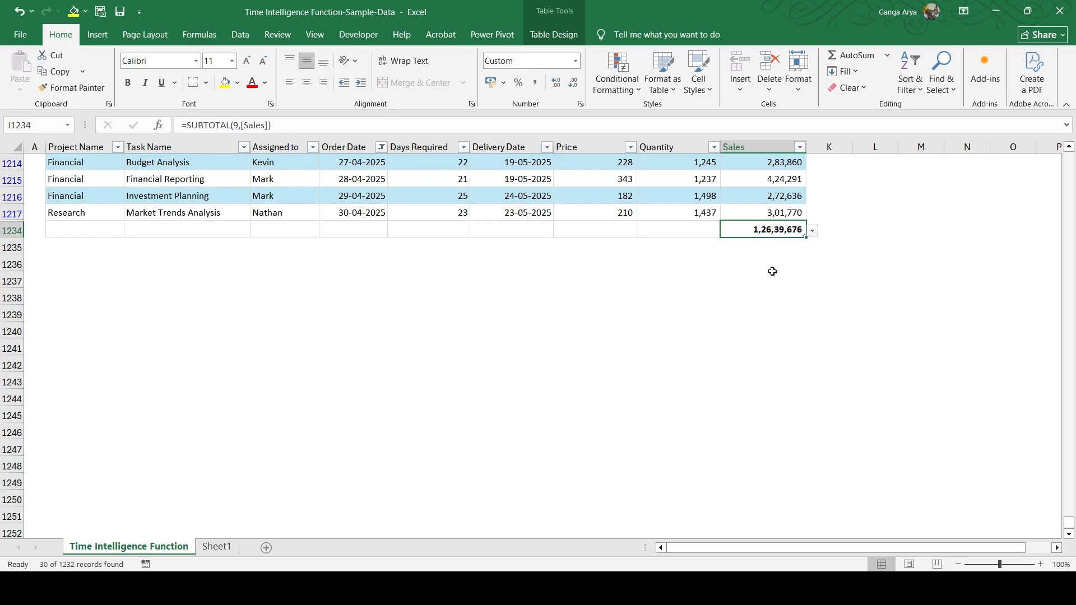
# Switch to Power BI, check the Prior Month card against Excel's April subtotal, and set the Month slicer to Apr
pyautogui.hotkey('alt', 'Tab')
pyautogui.click(493, 375)
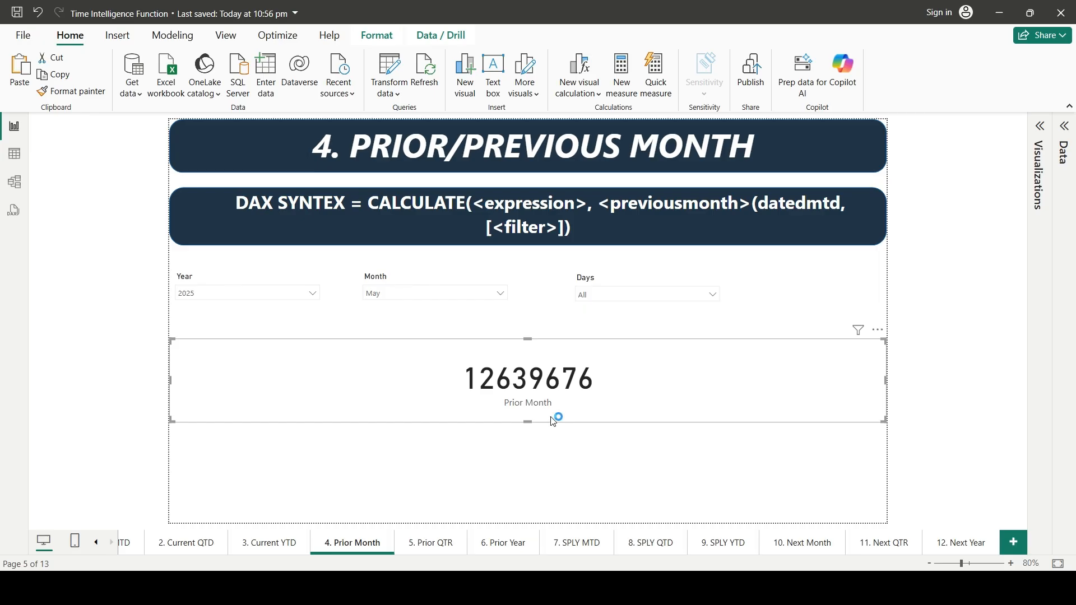
pyautogui.click(411, 292)
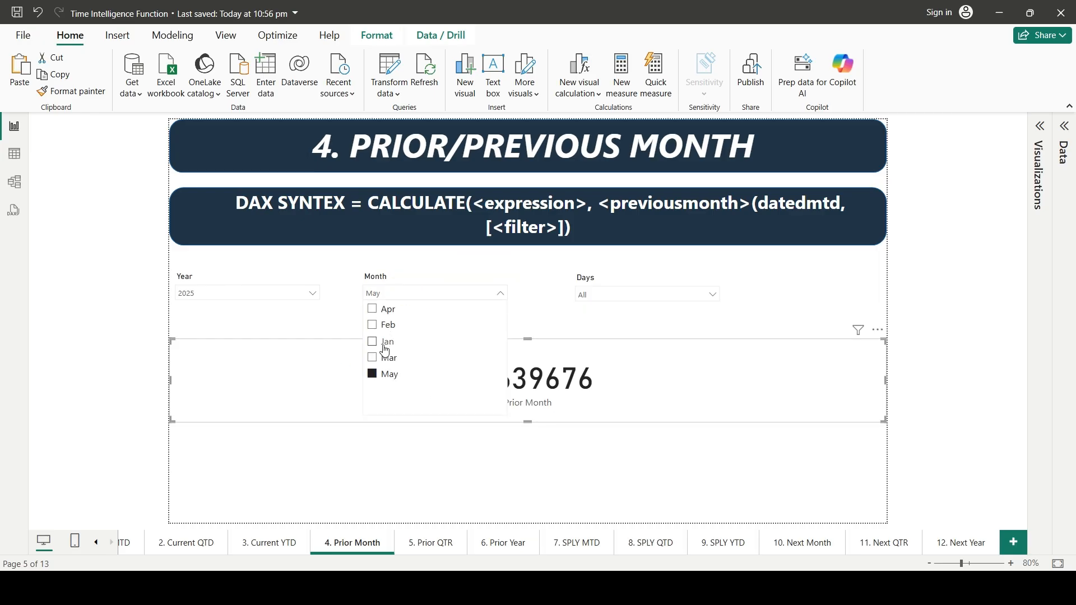
pyautogui.click(384, 309)
pyautogui.click(526, 463)
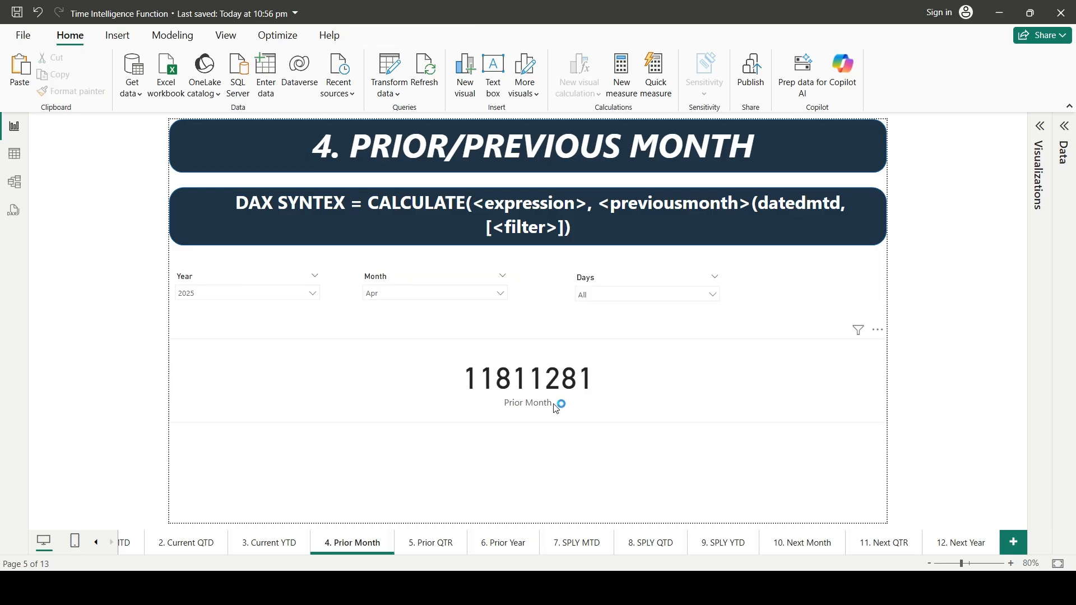
pyautogui.click(556, 409)
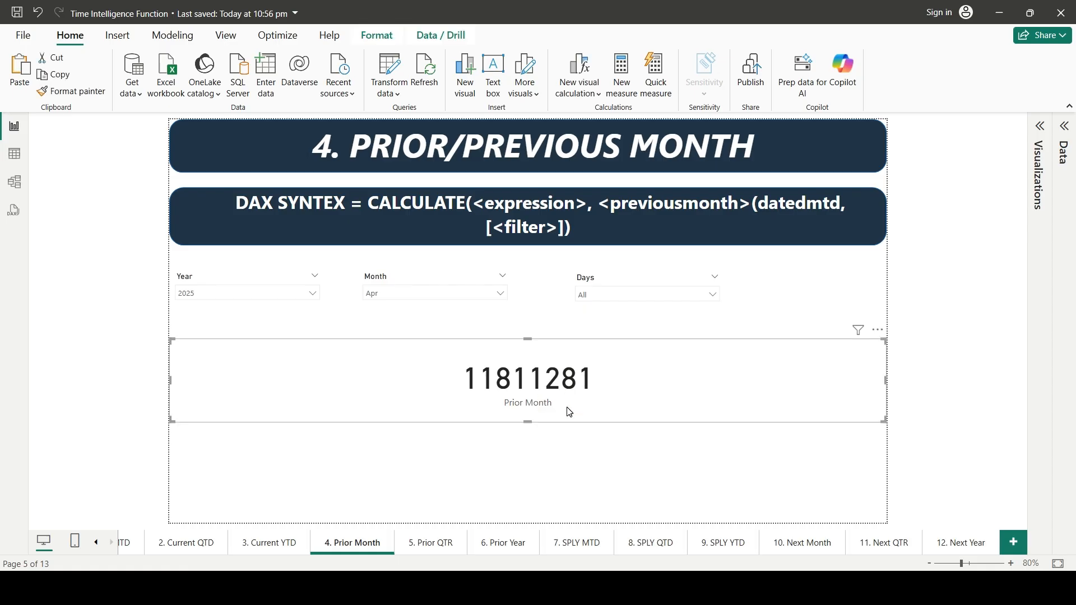
# Switch to Excel and filter Order Date to only March 2025 to check the Sales subtotal
pyautogui.hotkey('alt', 'Tab')
pyautogui.click(381, 147)
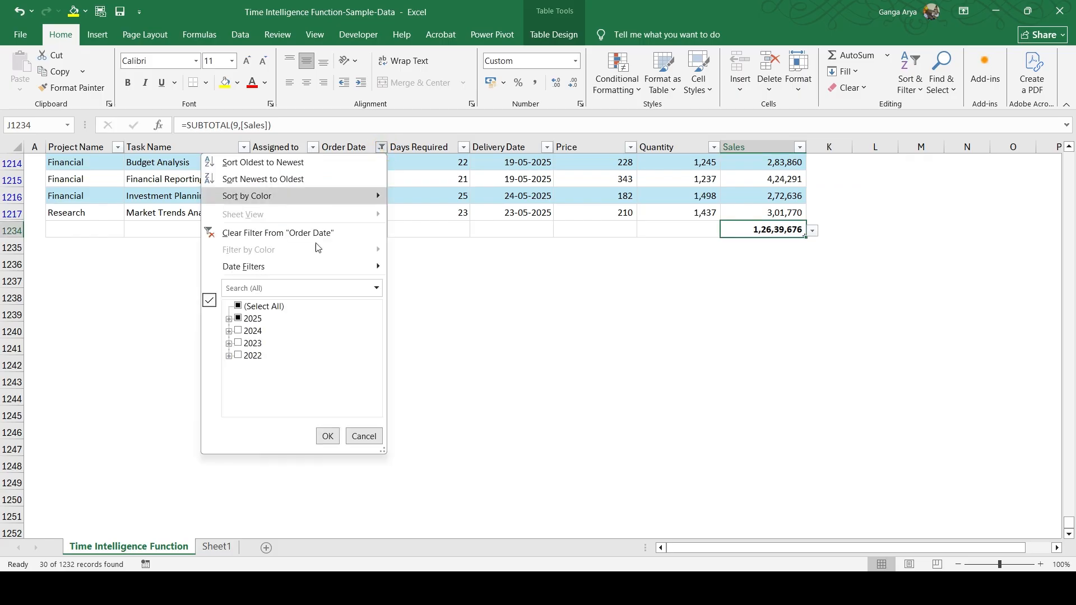
pyautogui.click(229, 318)
pyautogui.click(248, 380)
pyautogui.click(249, 356)
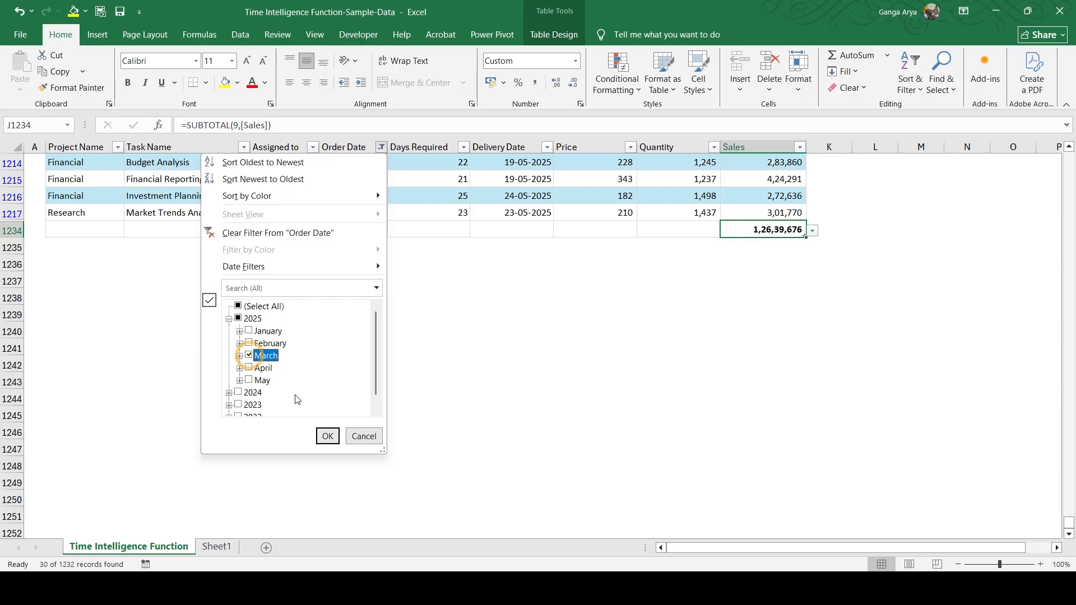
pyautogui.click(327, 436)
pyautogui.scroll(2, 729, 313)
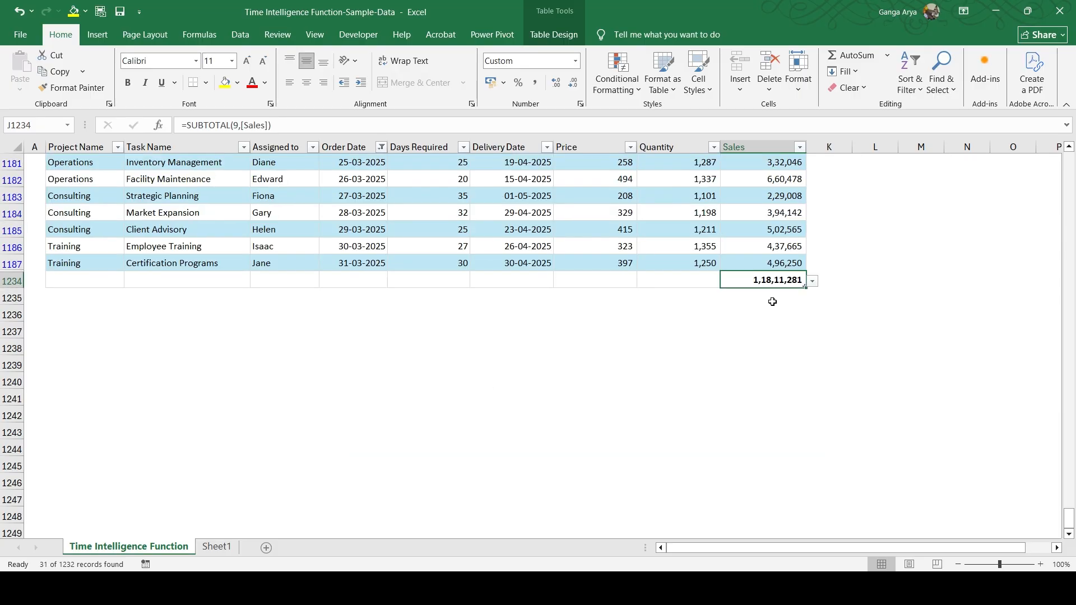
# Switch to Power BI and set the Year slicer to 2024, keeping April as the month
pyautogui.hotkey('alt', 'Tab')
pyautogui.click(232, 291)
pyautogui.click(204, 341)
pyautogui.click(417, 474)
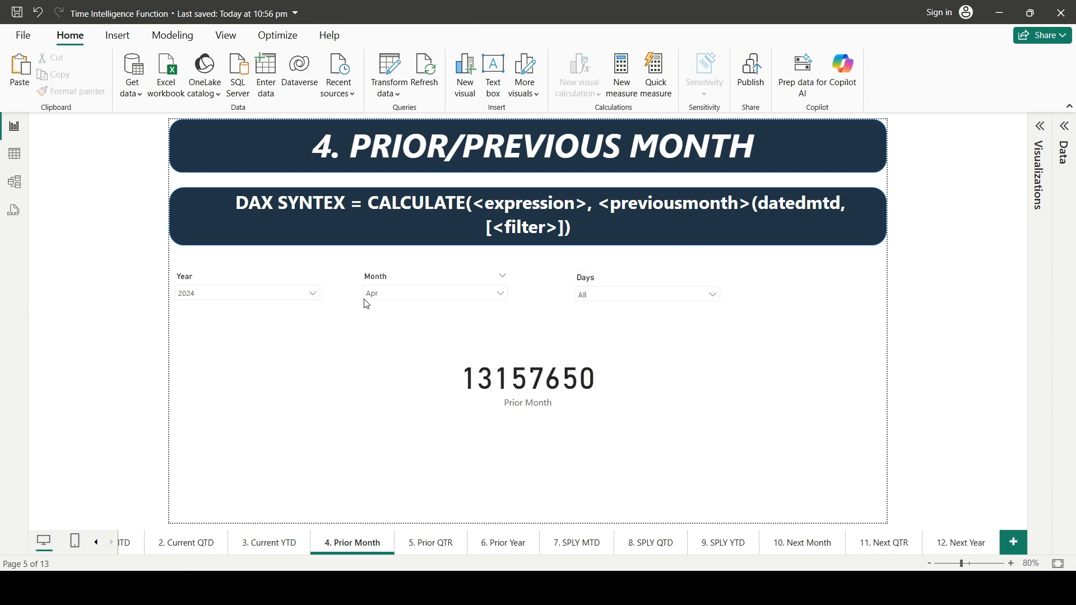
pyautogui.click(496, 400)
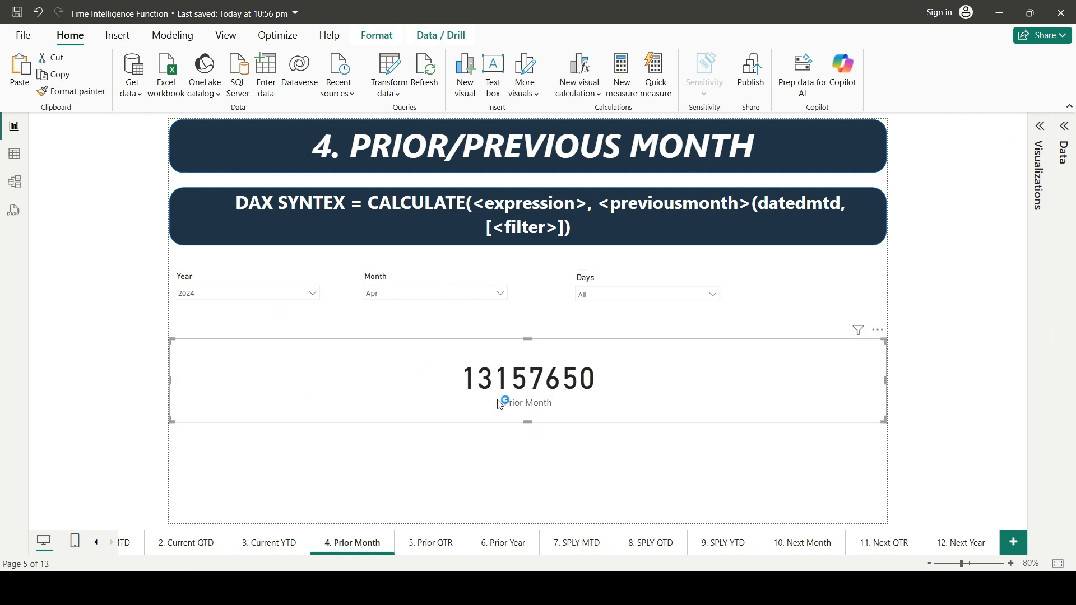
# Switch to Excel and filter Order Date to only March 2024, excluding all 2025 dates
pyautogui.hotkey('alt', 'Tab')
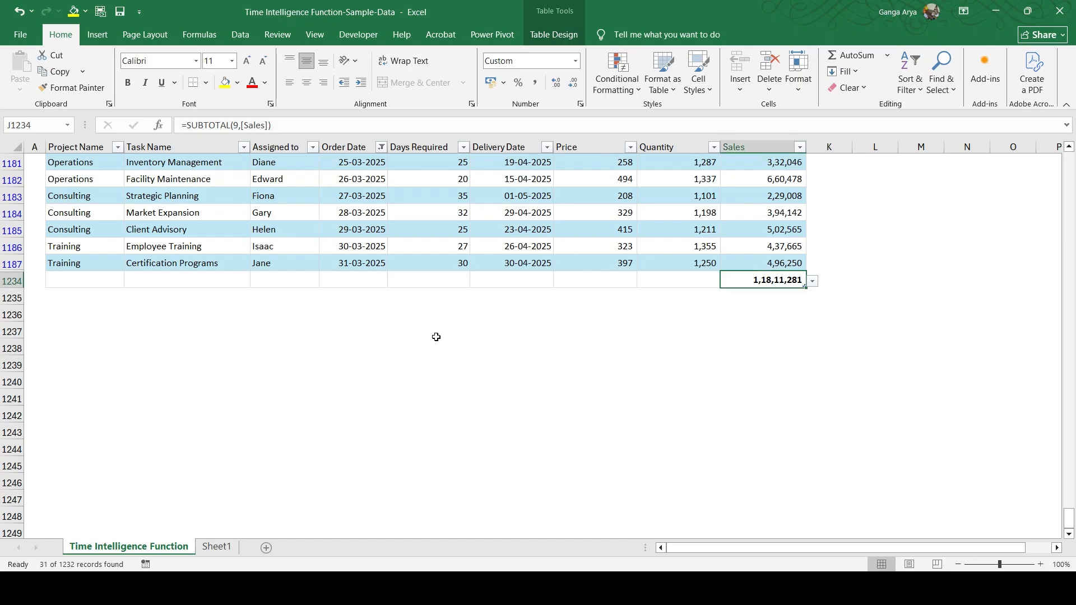
pyautogui.click(382, 147)
pyautogui.click(229, 319)
pyautogui.click(229, 318)
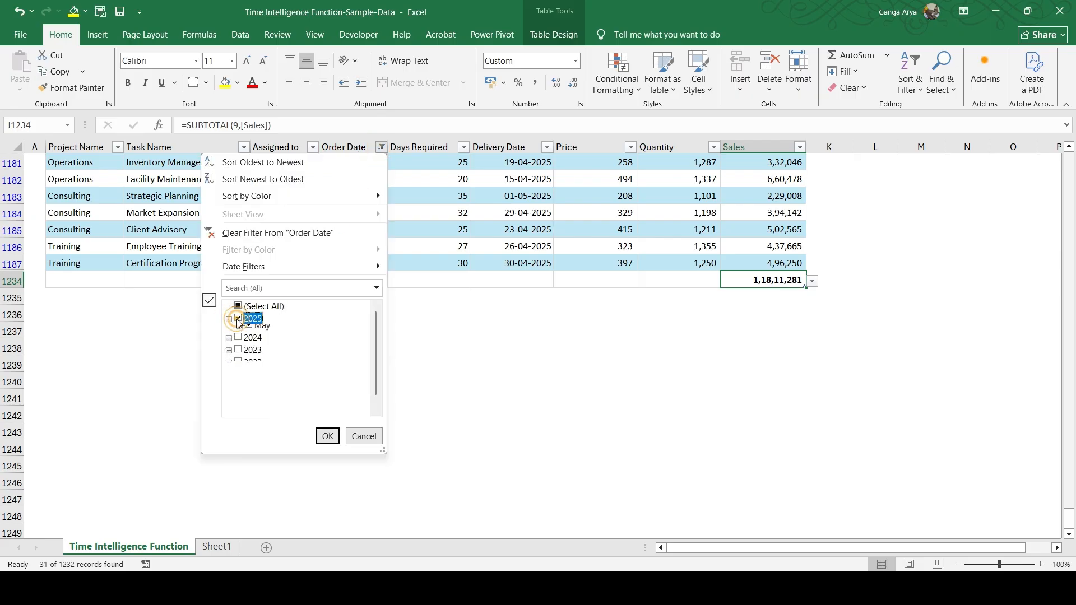
pyautogui.click(237, 319)
pyautogui.click(229, 331)
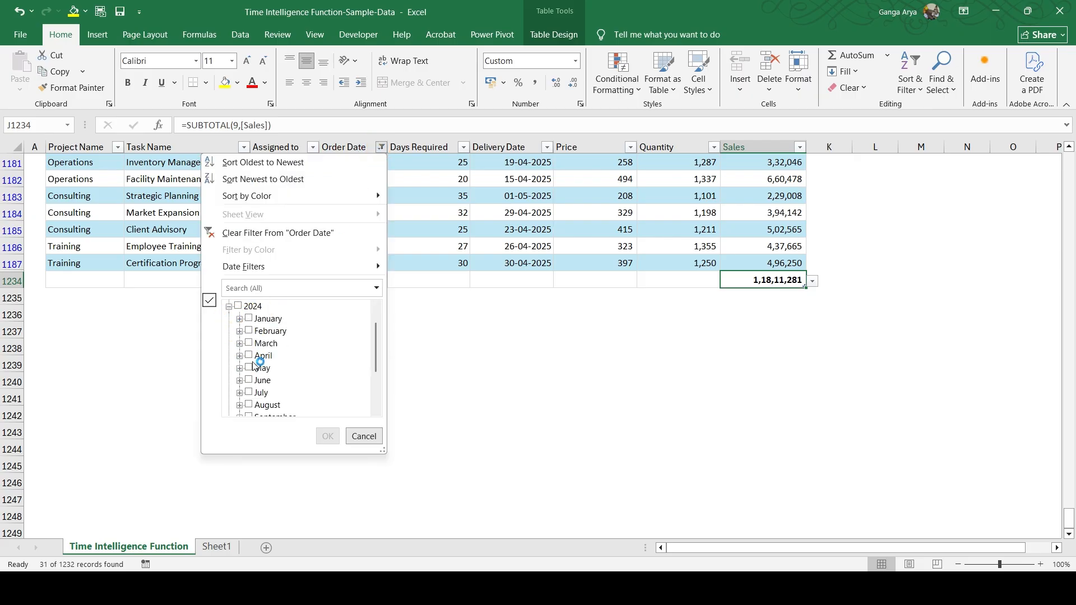
pyautogui.click(249, 343)
pyautogui.click(327, 436)
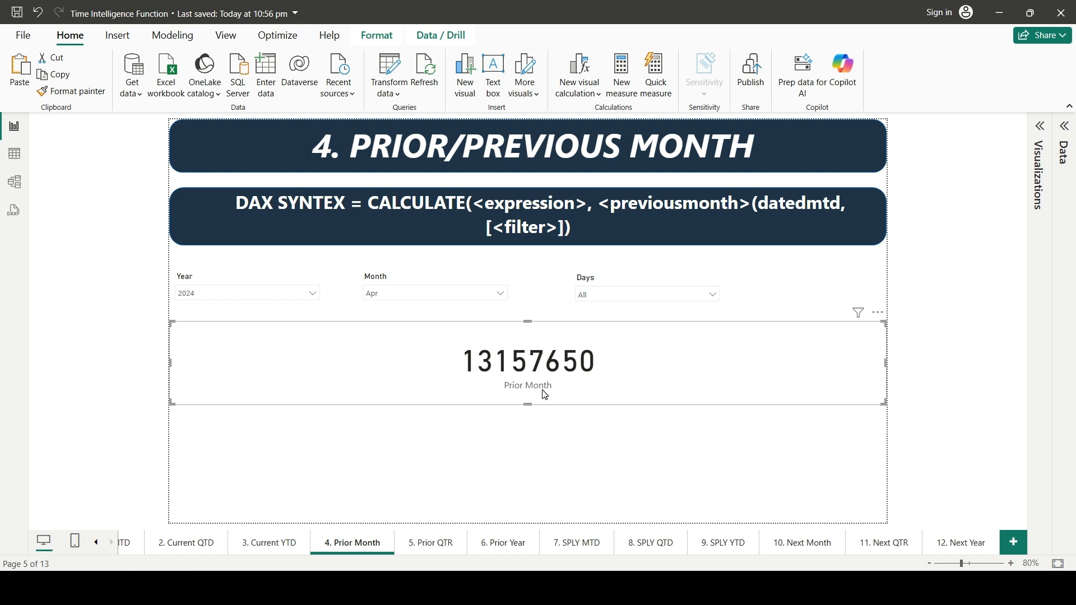
# Open the 5. Prior QTR report page and correct "datedqtd" to "datesqtd" in the DAX syntax banner
pyautogui.click(516, 442)
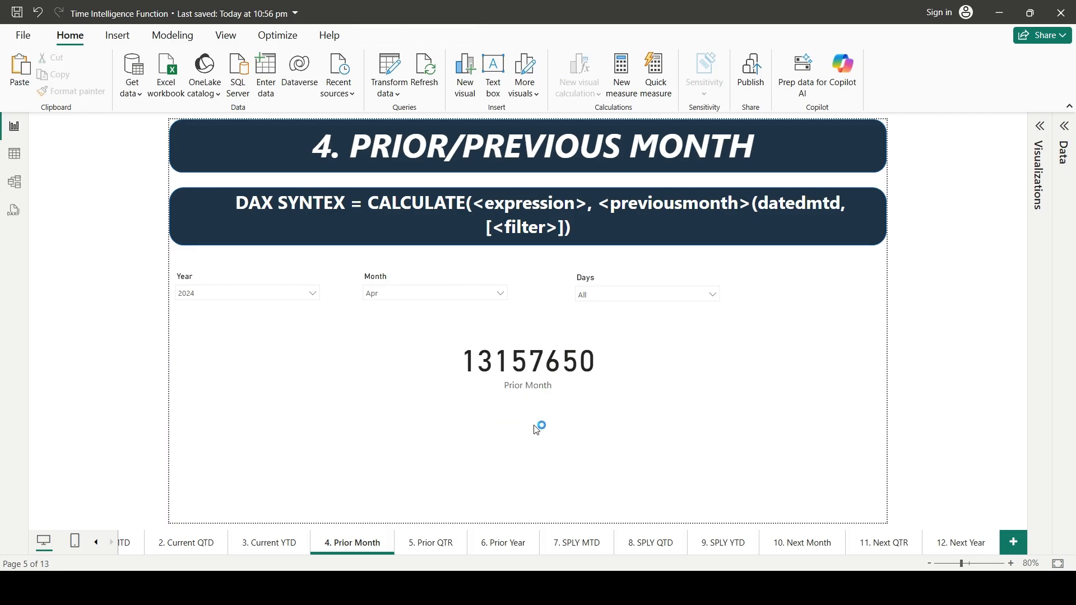
pyautogui.click(430, 543)
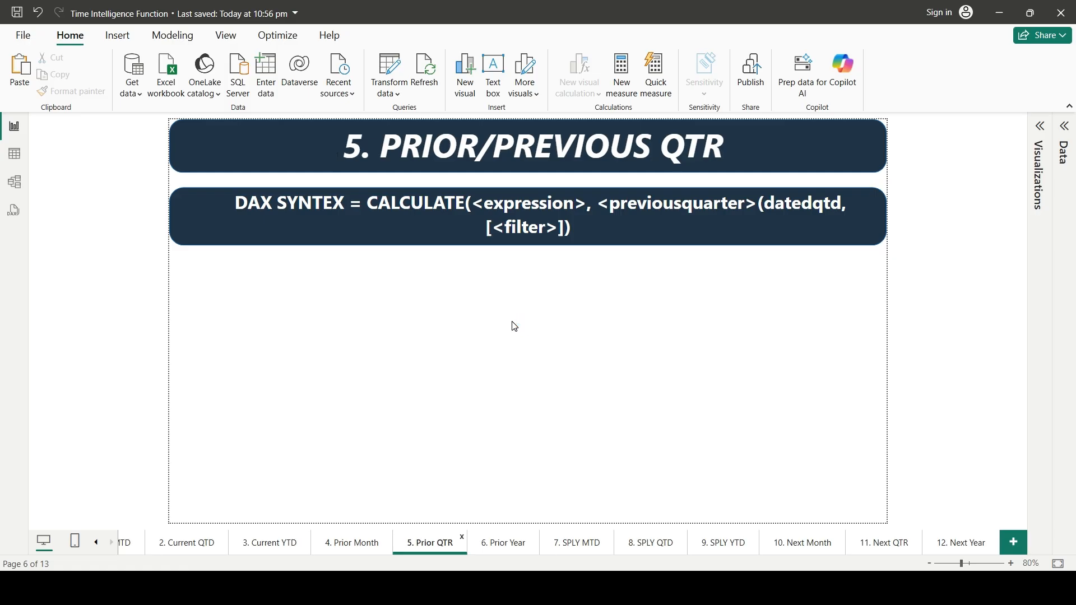
pyautogui.click(810, 205)
pyautogui.press('BackSpace')
pyautogui.write('s')
pyautogui.click(704, 415)
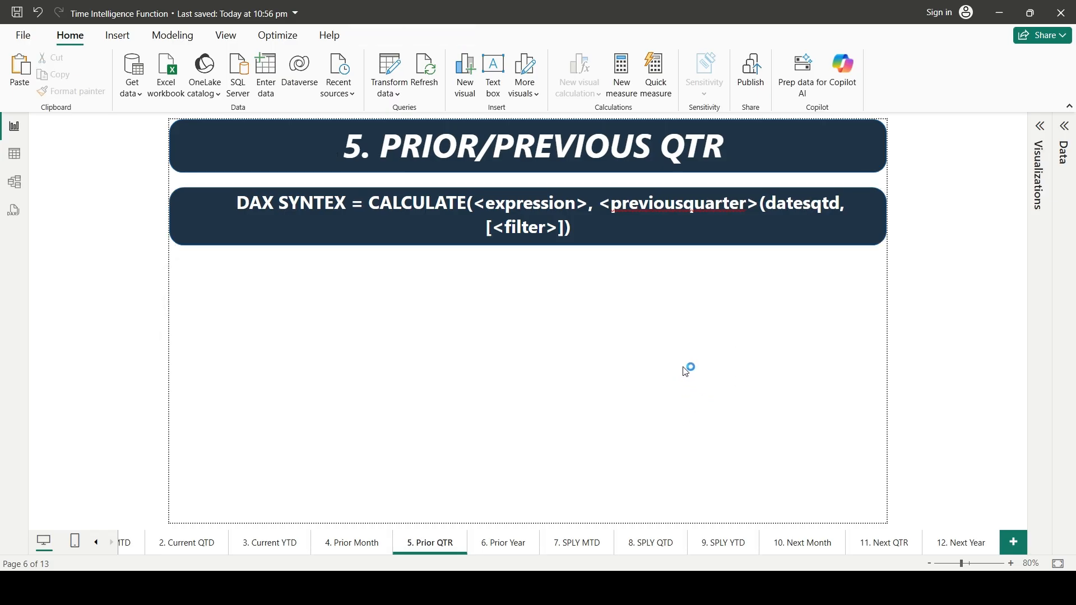
# Expand the Visualizations and Data panes and start a Salesdata measure with Prior QTR = CALCULATE([Total Sales],
pyautogui.click(1040, 140)
pyautogui.click(1065, 149)
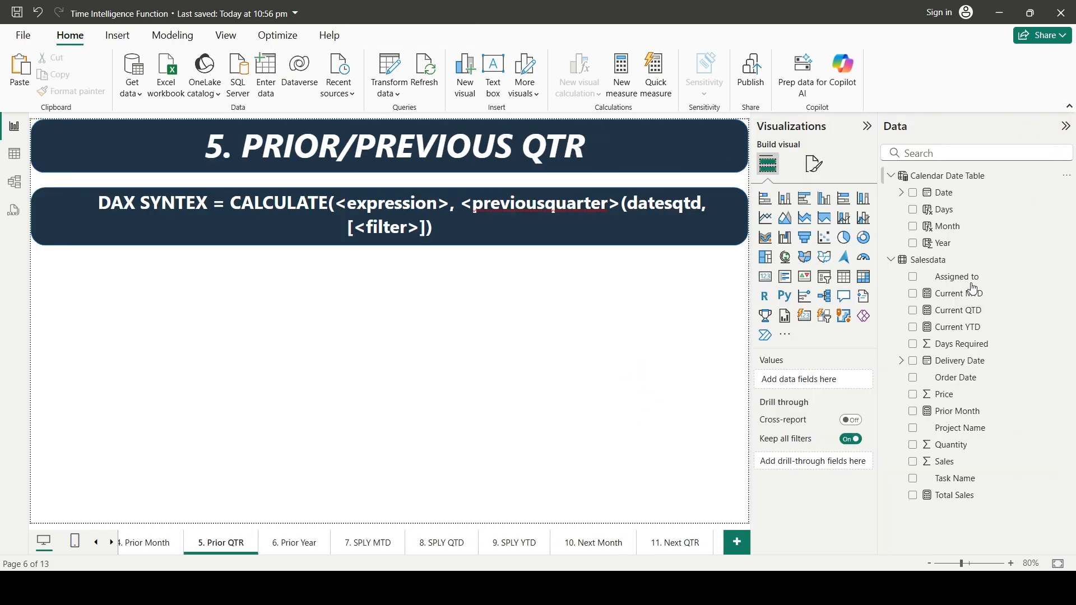
pyautogui.click(929, 260)
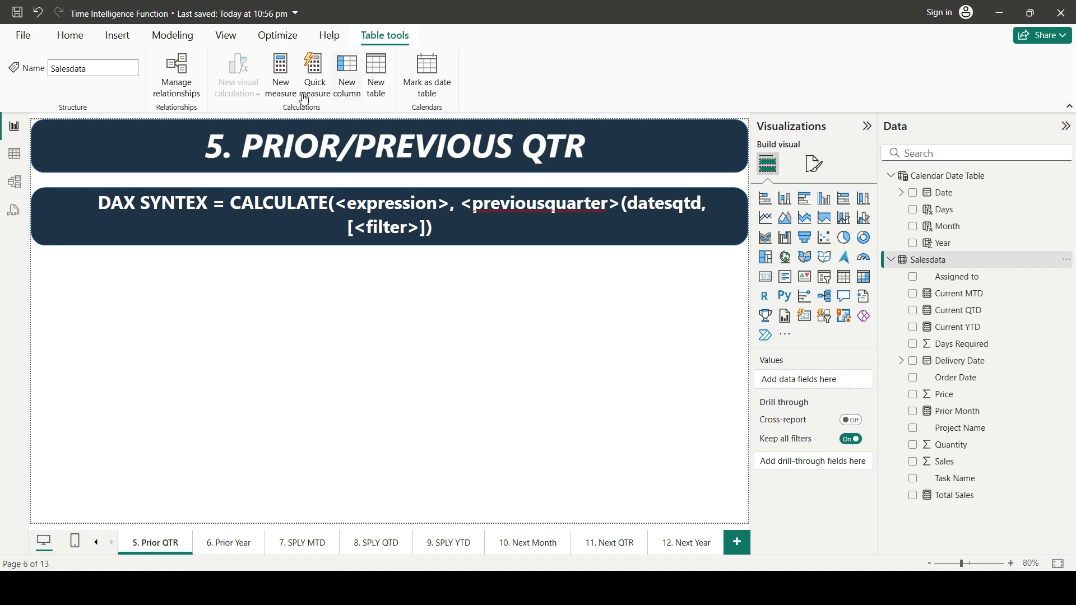
pyautogui.click(281, 76)
pyautogui.write('P')
pyautogui.press('BackSpace')
pyautogui.press('BackSpace')
pyautogui.press('BackSpace')
pyautogui.press('BackSpace')
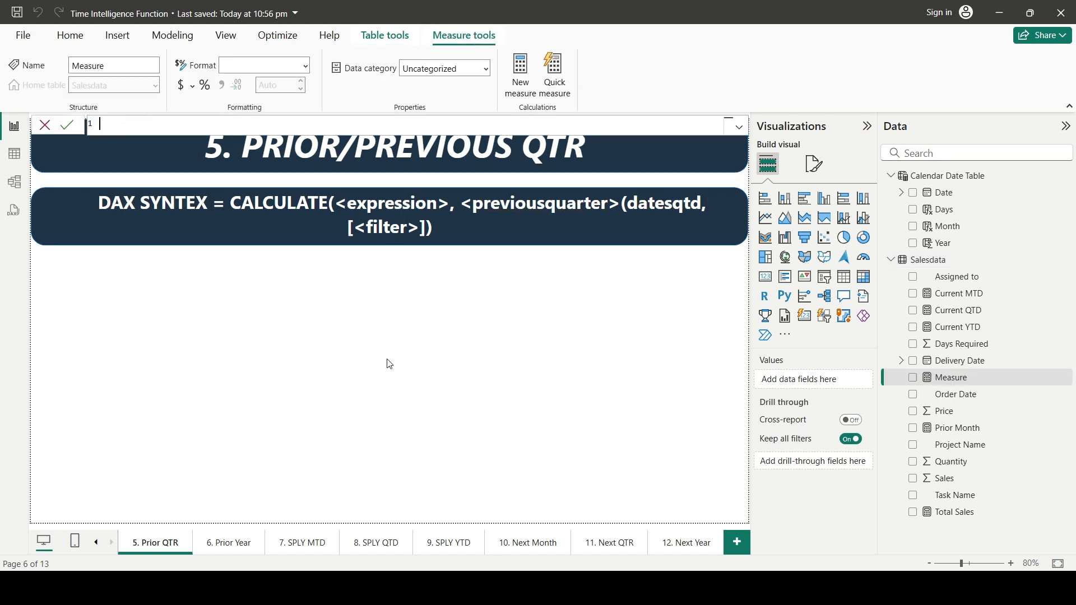
pyautogui.write('rior QTR = CAL')
pyautogui.press('Tab')
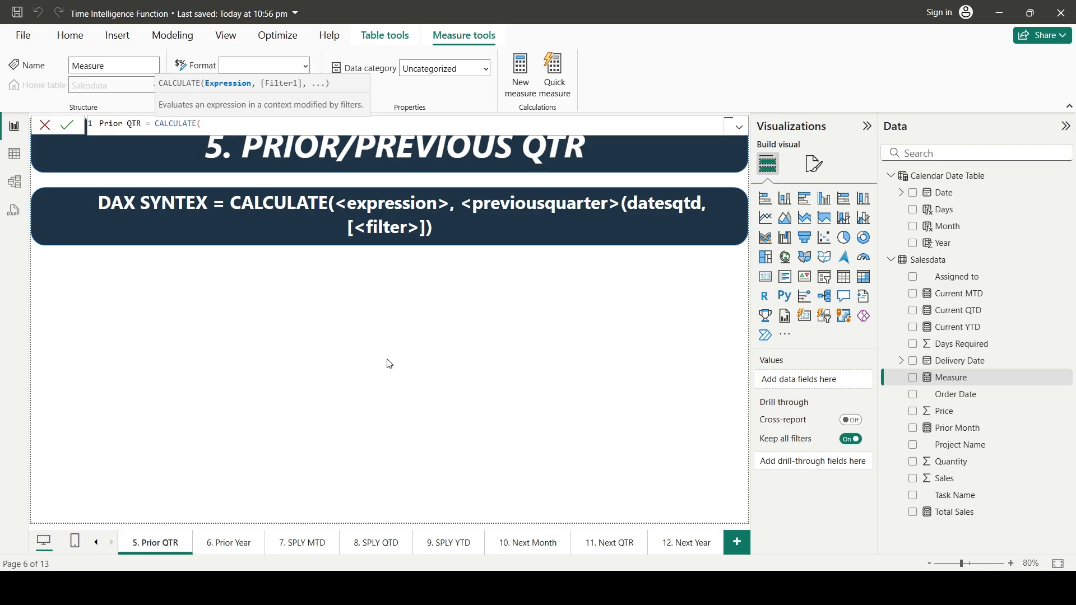
pyautogui.write('Tot')
pyautogui.press('Tab')
pyautogui.write(',')
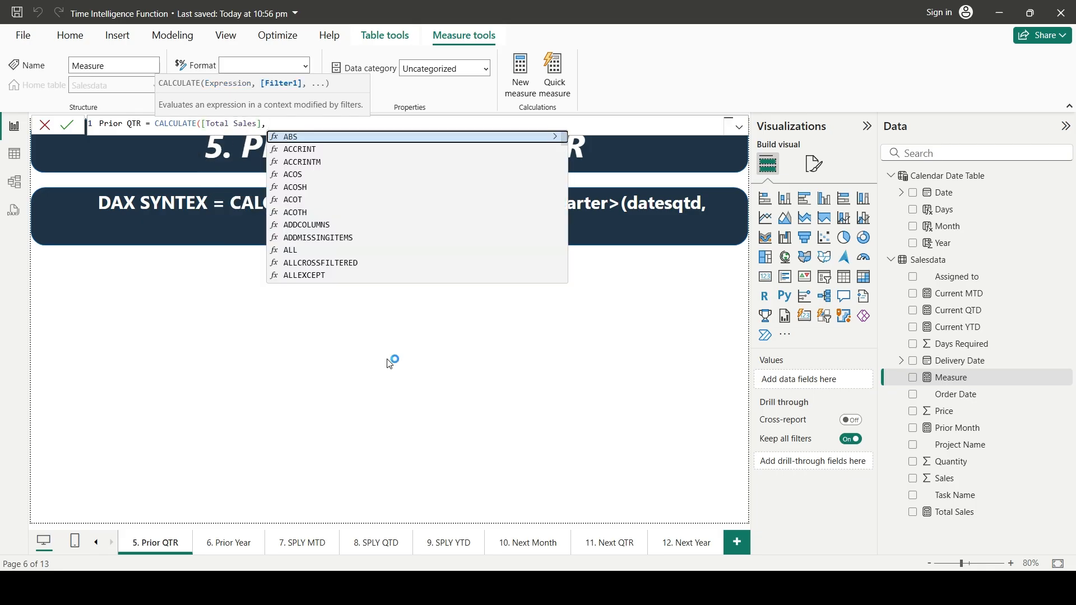
# Complete the Prior QTR measure with PREVIOUSQUARTER(DATESQTD('Calendar Date Table'[Date])) as its filter and commit it
pyautogui.write('previousq')
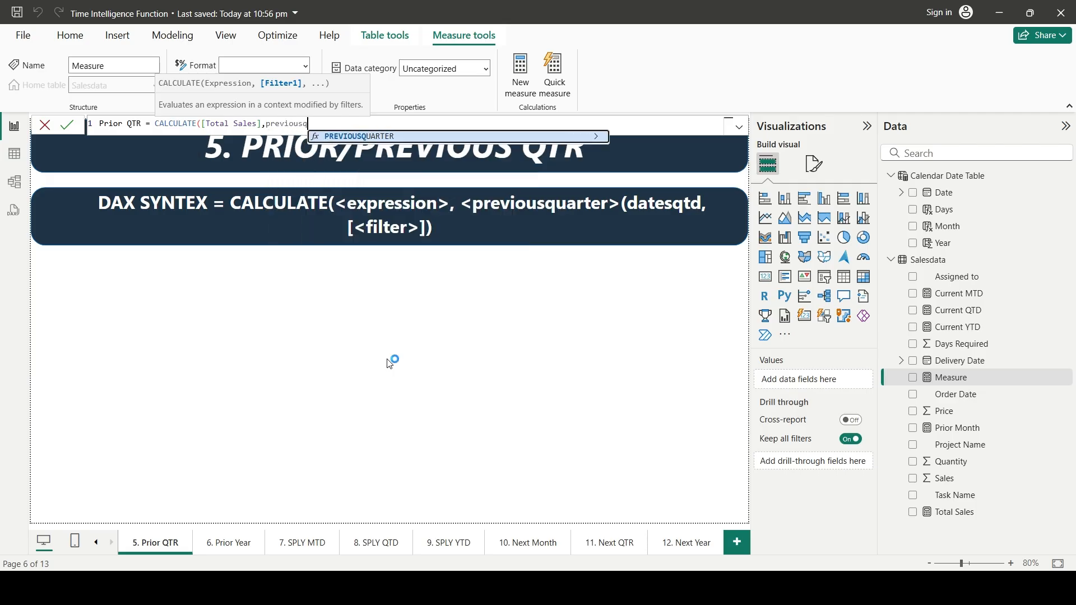
pyautogui.press('Tab')
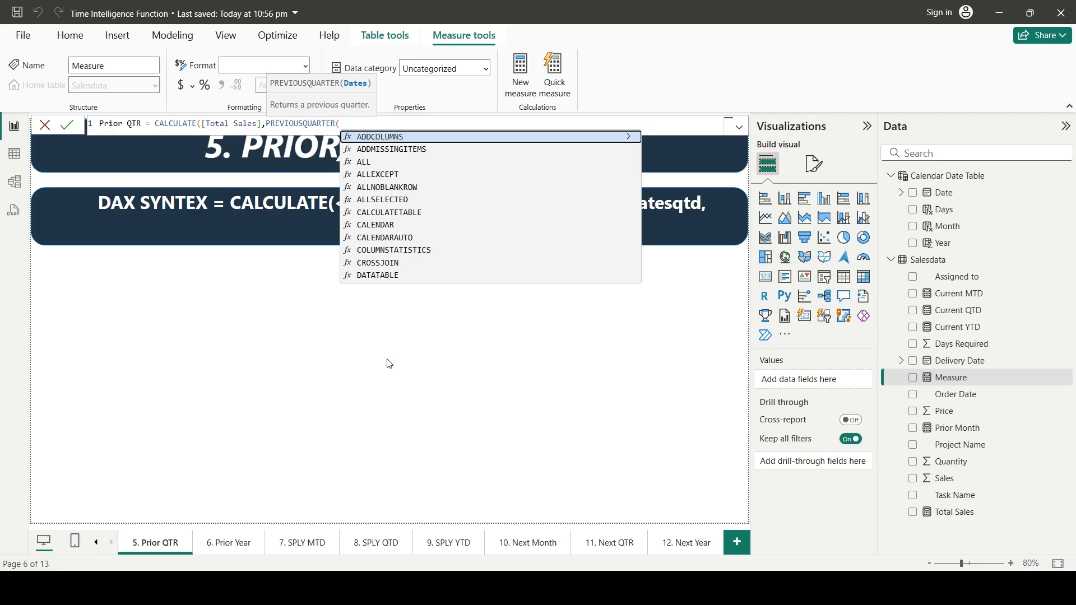
pyautogui.write('datesq')
pyautogui.press('Tab')
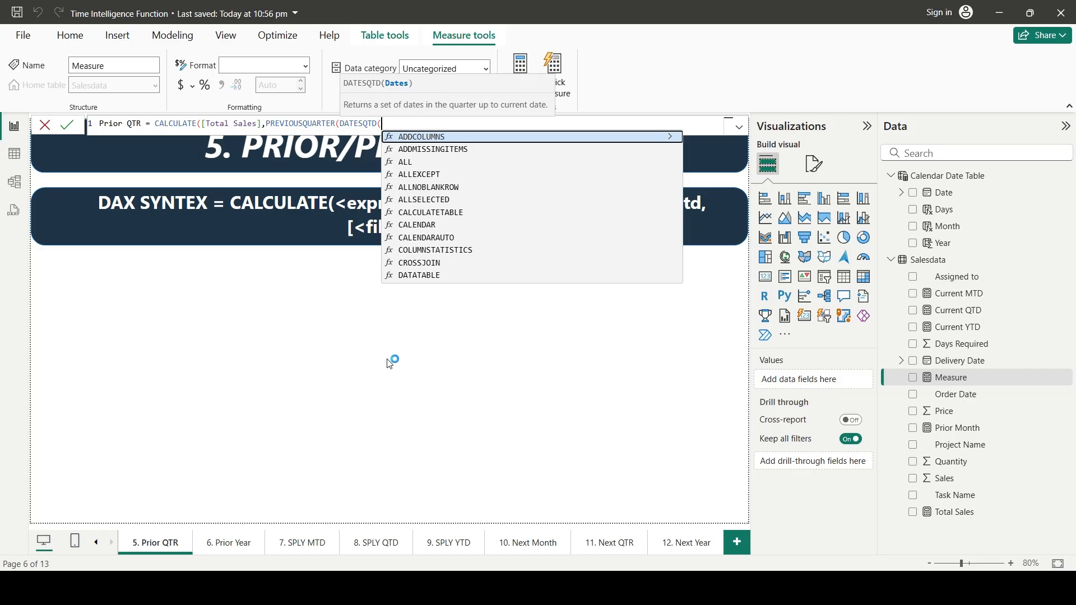
pyautogui.write('scale')
pyautogui.press('Num_Lock')
pyautogui.press('BackSpace')
pyautogui.press('BackSpace')
pyautogui.press('BackSpace')
pyautogui.press('BackSpace')
pyautogui.press('BackSpace')
pyautogui.write('calen')
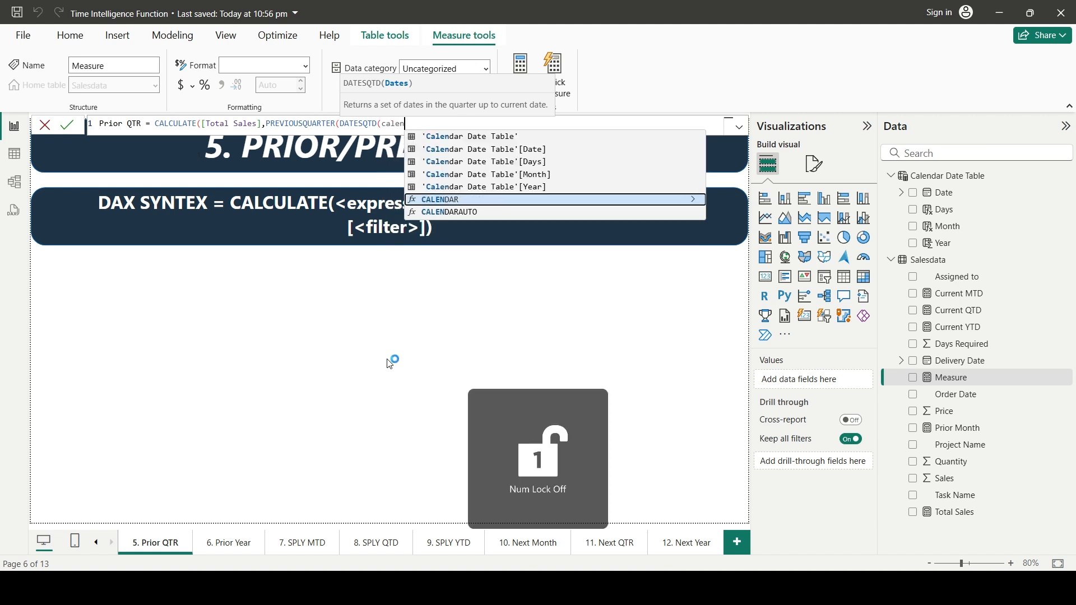
pyautogui.press('Up')
pyautogui.press('Up')
pyautogui.press('Up')
pyautogui.press('Up')
pyautogui.press('Tab')
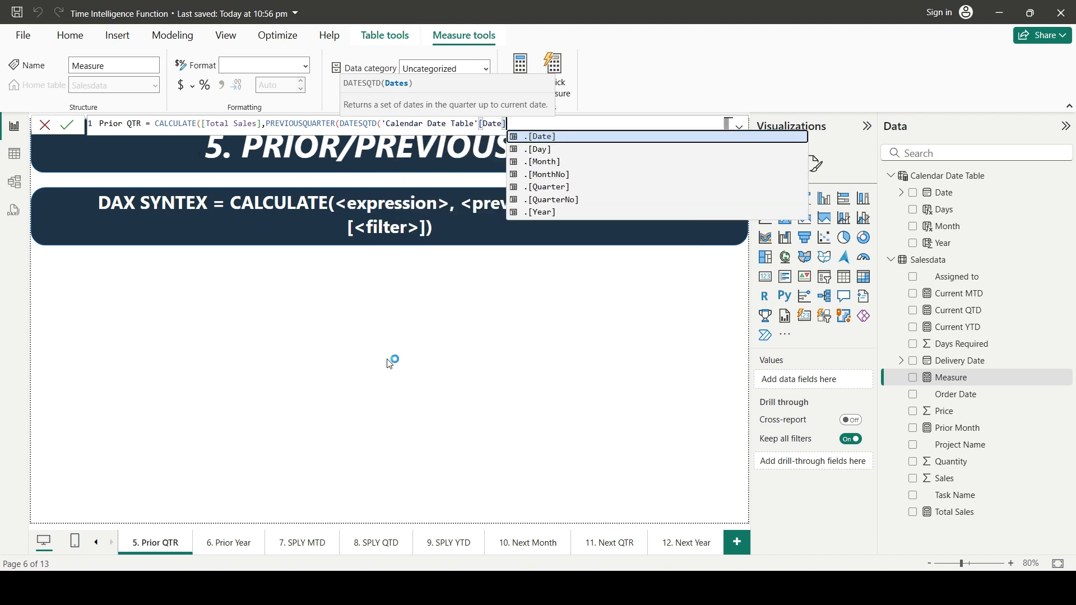
pyautogui.write(')))')
pyautogui.press('Return')
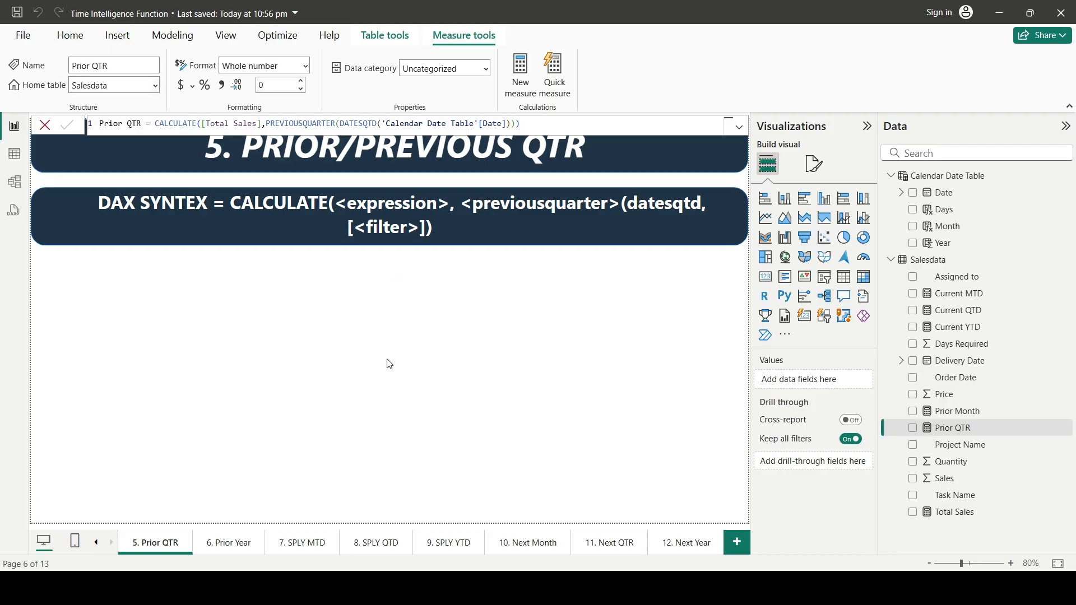
pyautogui.click(392, 367)
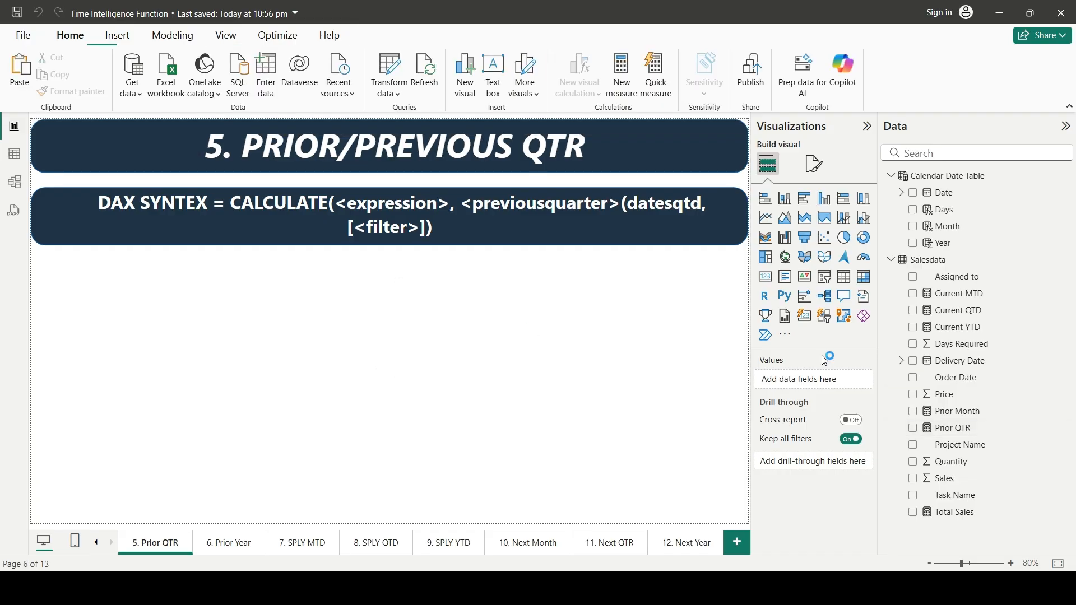
# Add a card visual showing the Prior QTR measure and place it below the DAX syntax banner
pyautogui.click(766, 276)
pyautogui.moveTo(435, 340); pyautogui.dragTo(481, 360)
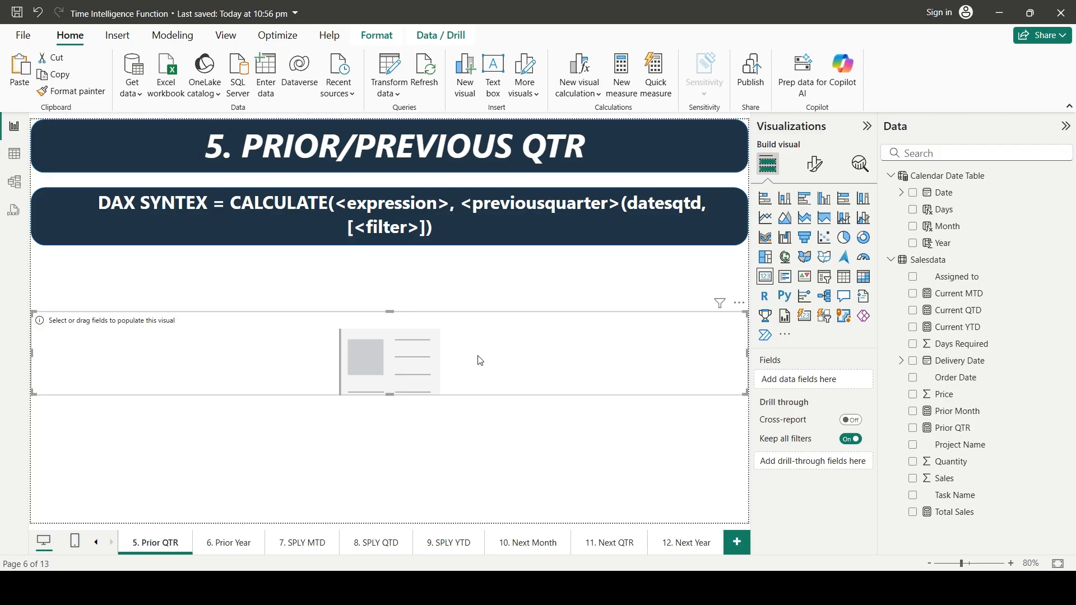
pyautogui.click(914, 430)
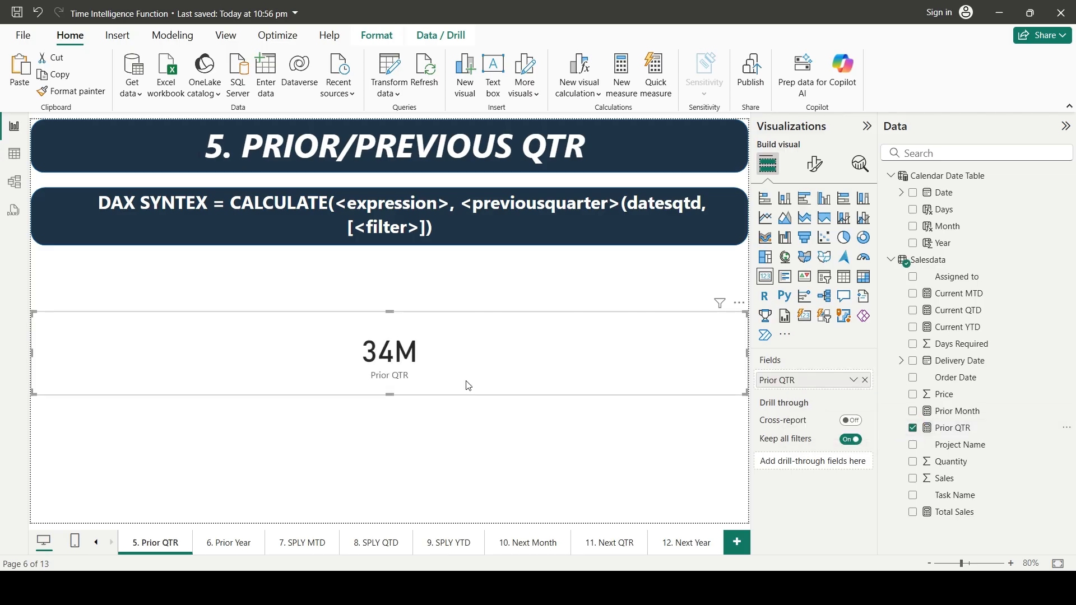
# Set the Prior QTR card's callout value display units to None and collapse the Data pane
pyautogui.click(818, 165)
pyautogui.click(792, 260)
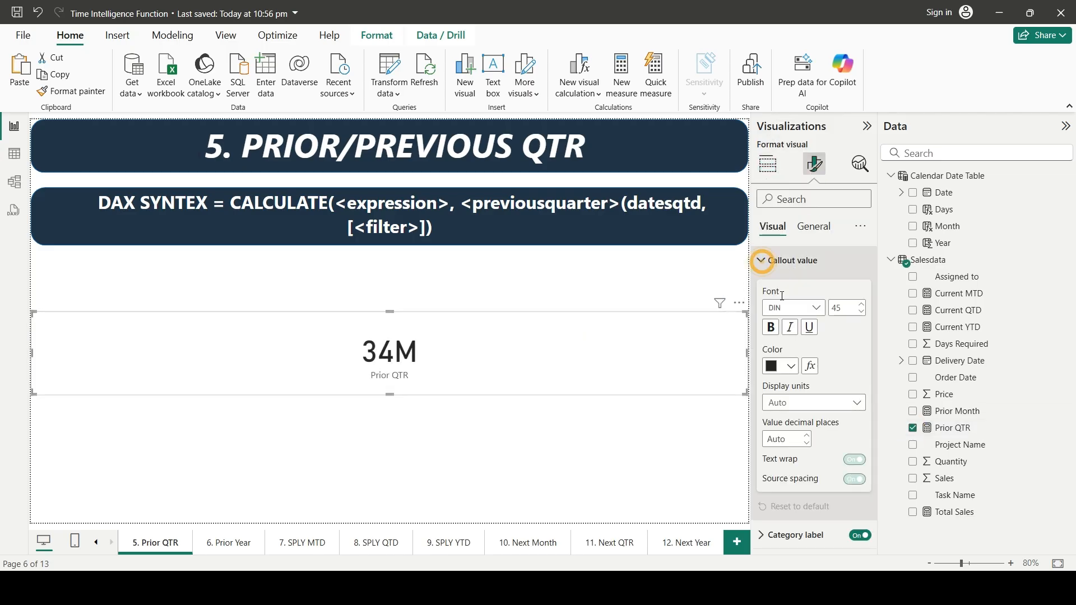
pyautogui.click(792, 403)
pyautogui.click(782, 436)
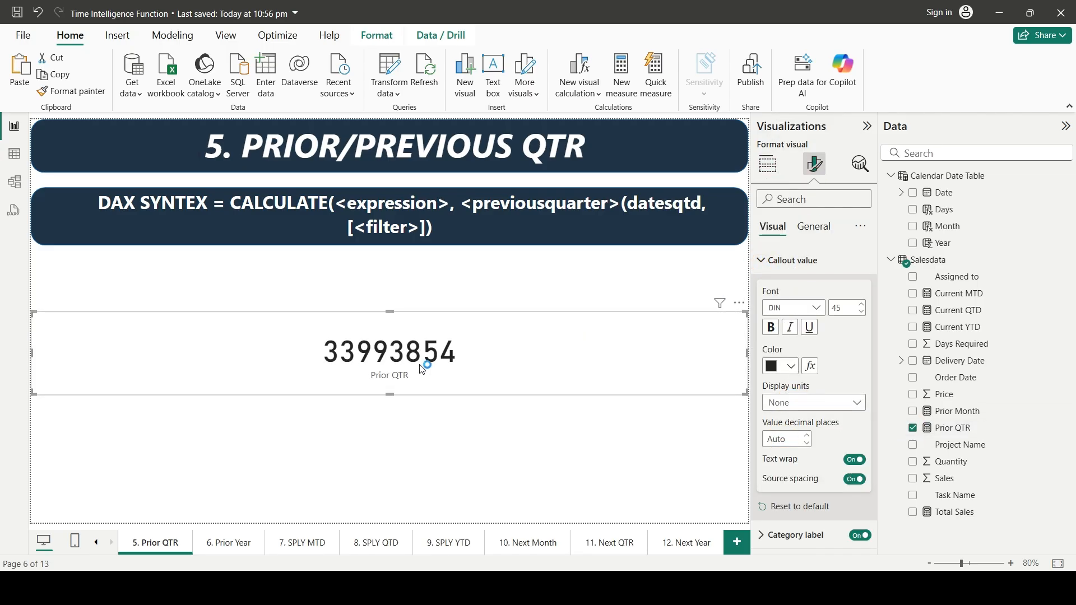
pyautogui.click(1065, 127)
pyautogui.click(593, 288)
pyautogui.click(511, 355)
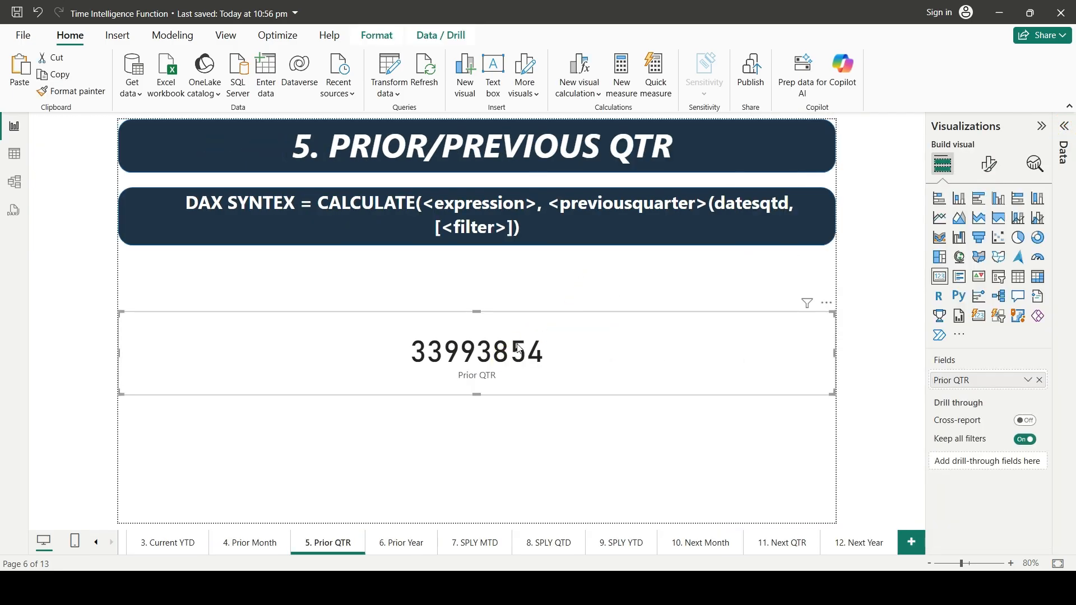
pyautogui.click(496, 284)
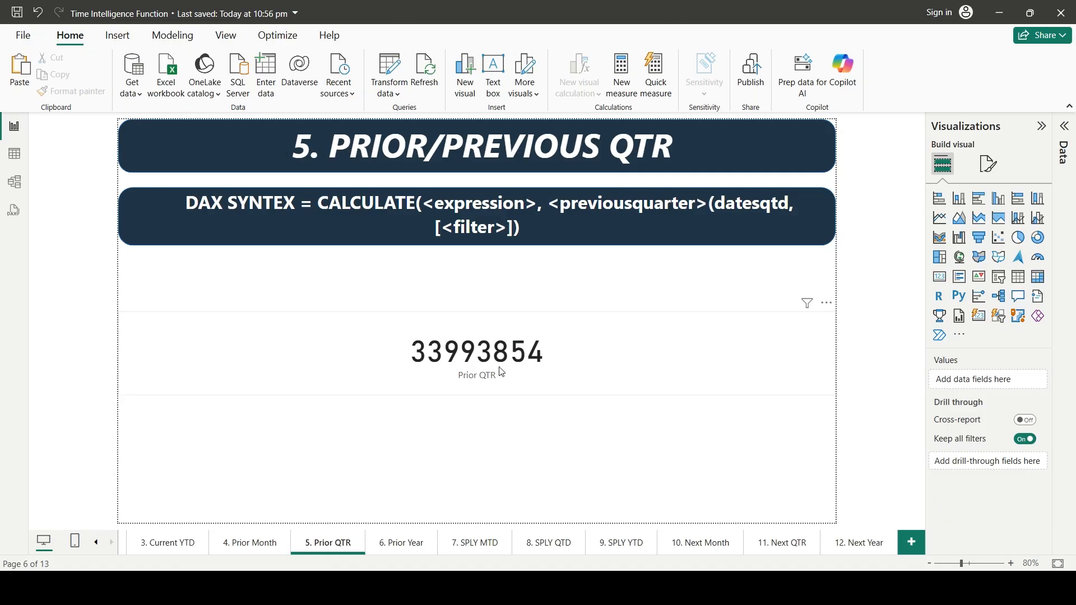
# Copy the Year, Month and Days slicers from the 4. Prior Month page onto the 5. Prior QTR page
pyautogui.click(273, 539)
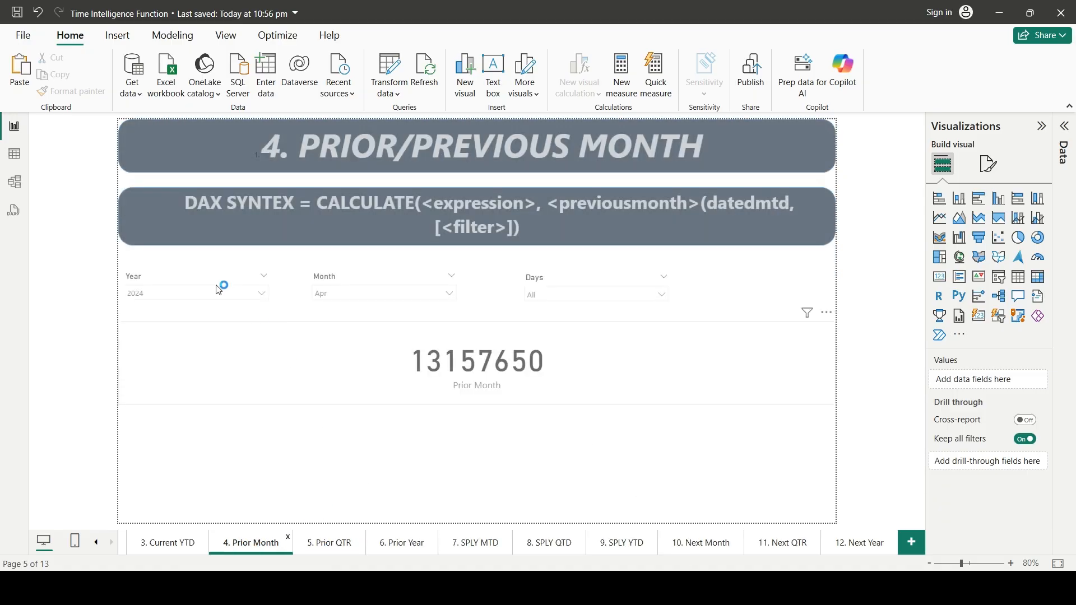
pyautogui.click(169, 277)
pyautogui.keyDown('ctrl'); pyautogui.click(320, 277); pyautogui.keyUp('ctrl')
pyautogui.keyDown('ctrl'); pyautogui.click(553, 311); pyautogui.keyUp('ctrl')
pyautogui.click(310, 542)
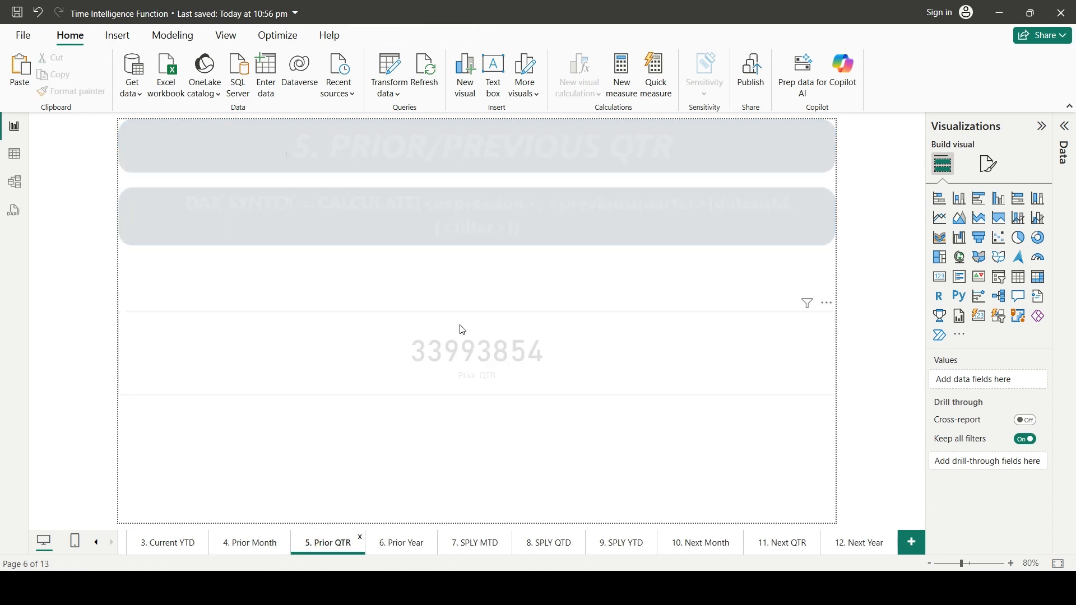
pyautogui.hotkey('ctrl', 'v')
pyautogui.click(652, 323)
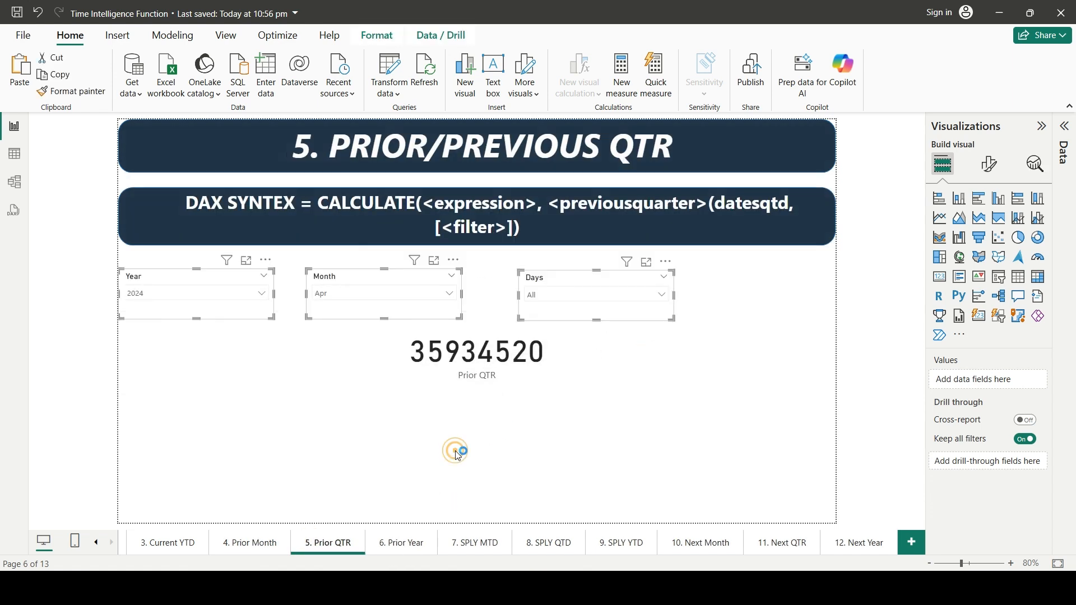
# Filter the 5. Prior QTR page to Year 2025 and Month May with the slicers
pyautogui.click(348, 300)
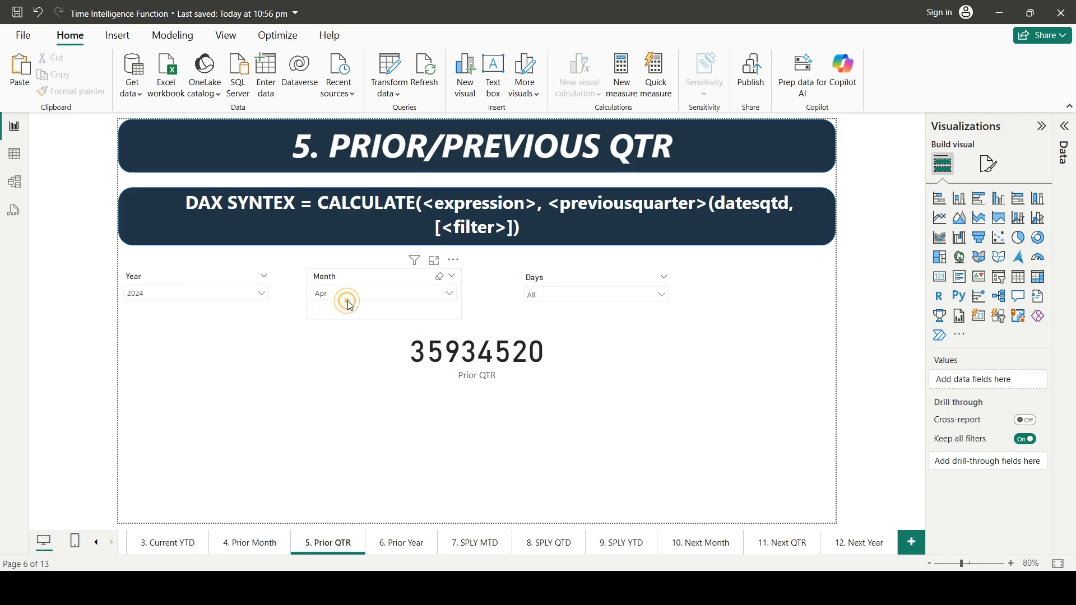
pyautogui.click(350, 301)
pyautogui.click(314, 449)
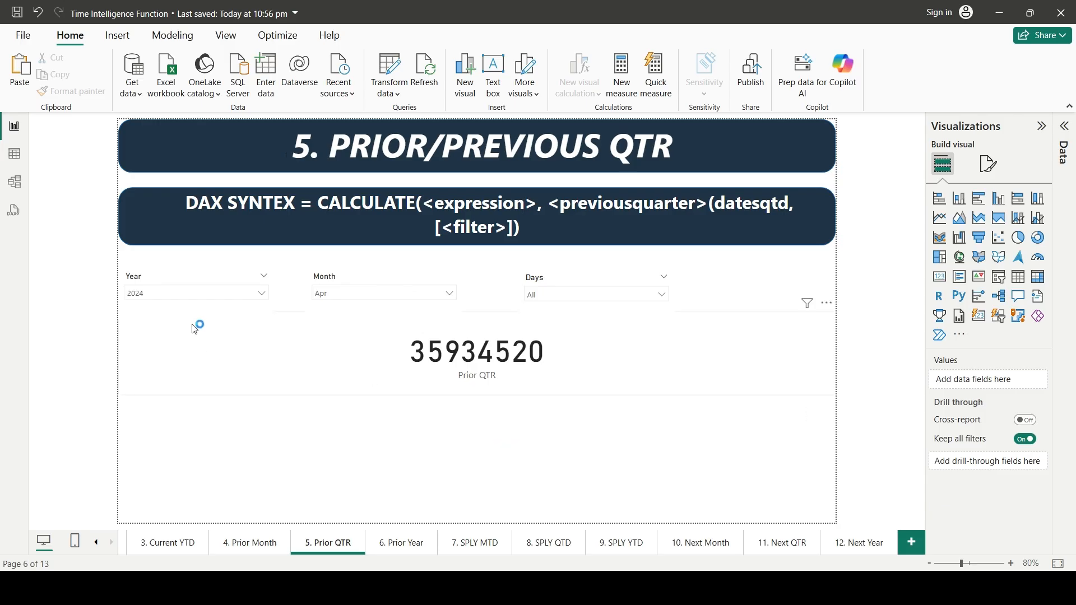
pyautogui.click(191, 293)
pyautogui.click(145, 359)
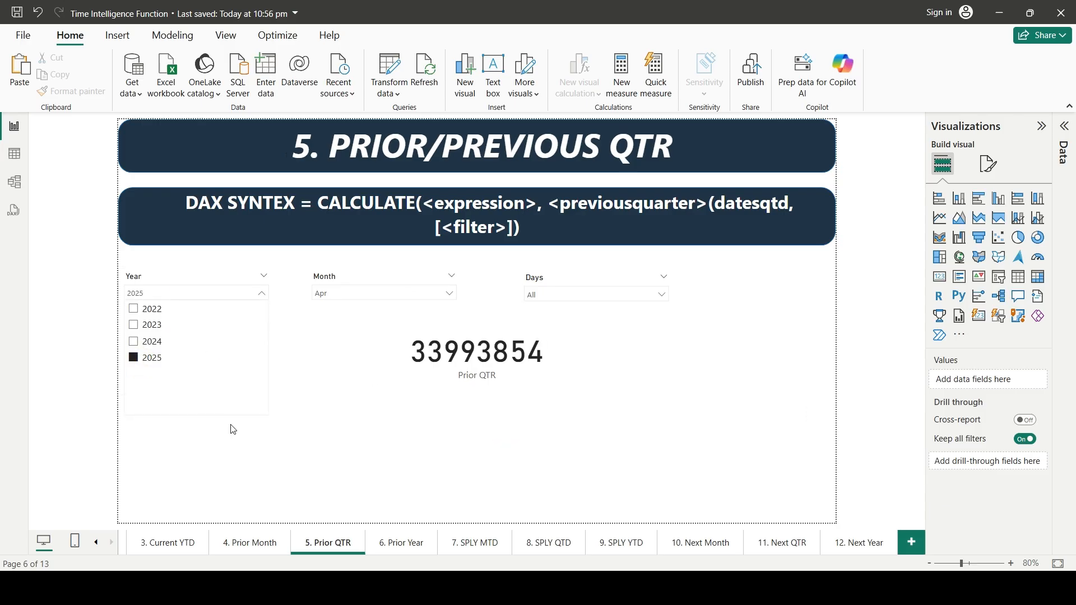
pyautogui.click(344, 300)
pyautogui.click(328, 372)
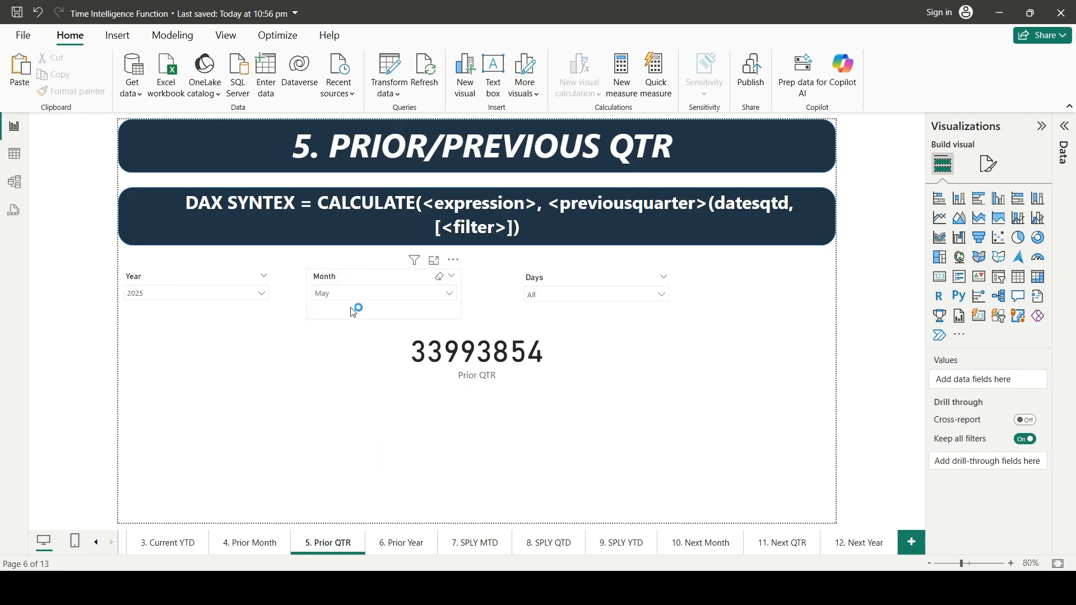
pyautogui.click(452, 377)
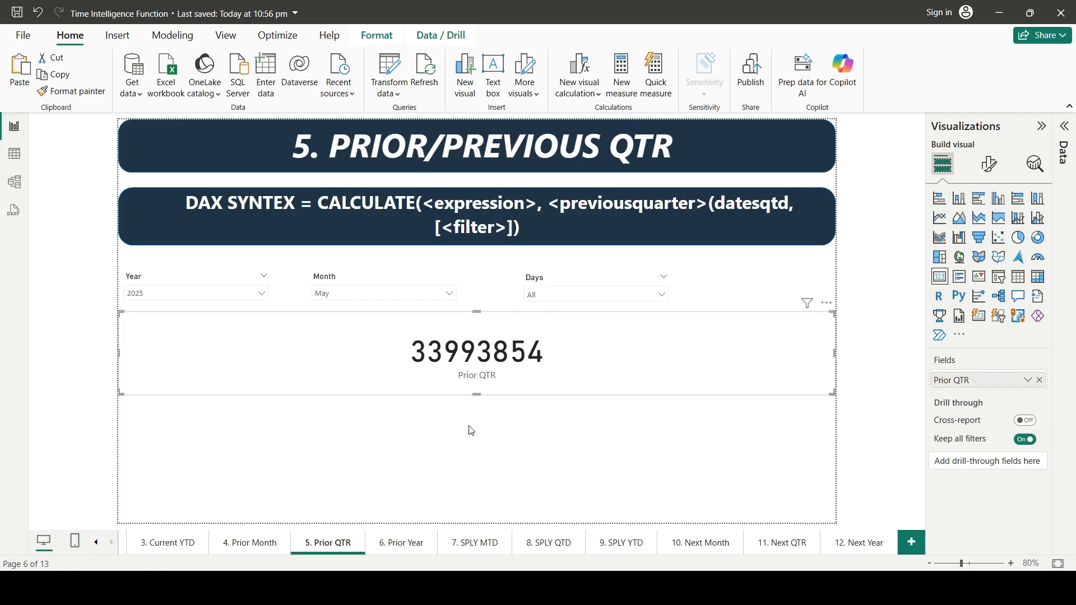
# Compare the Prior QTR card with the Month slicer set to Apr, Mar and back to May
pyautogui.click(348, 292)
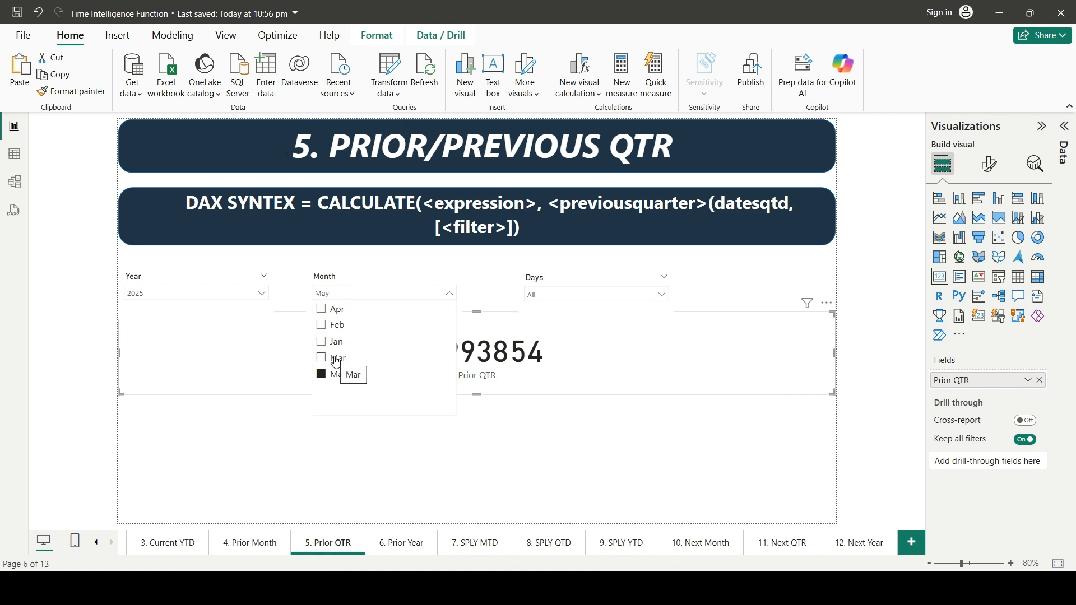
pyautogui.click(334, 309)
pyautogui.click(517, 393)
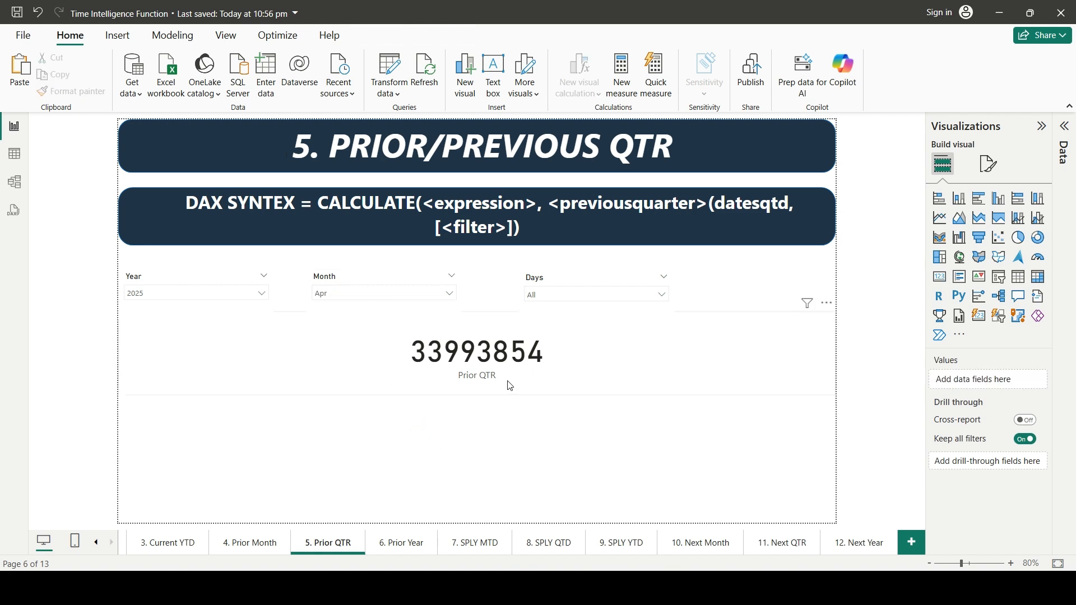
pyautogui.click(365, 293)
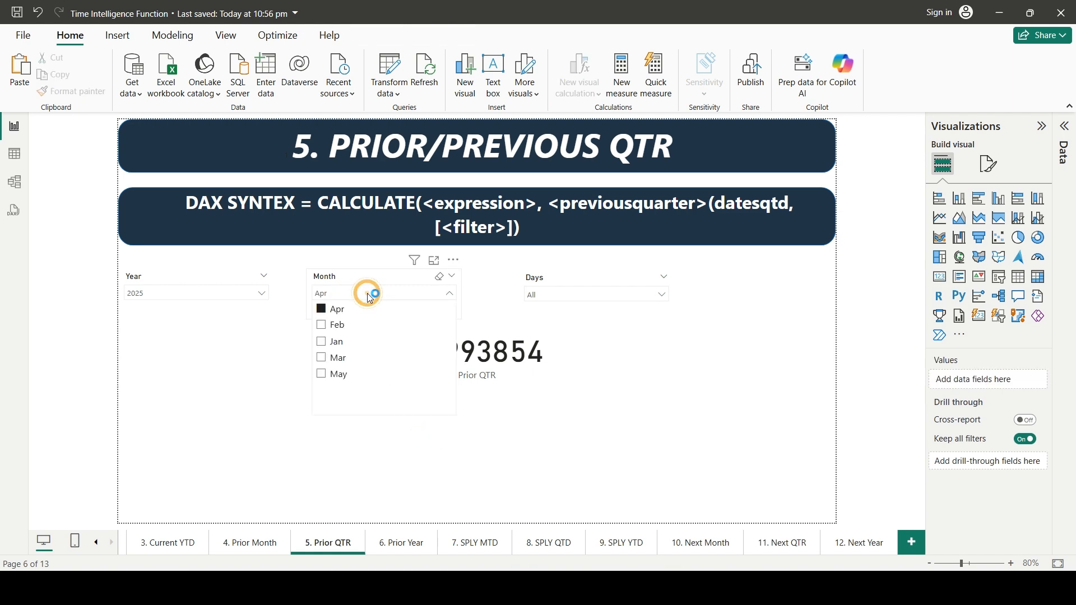
pyautogui.click(336, 359)
pyautogui.click(408, 464)
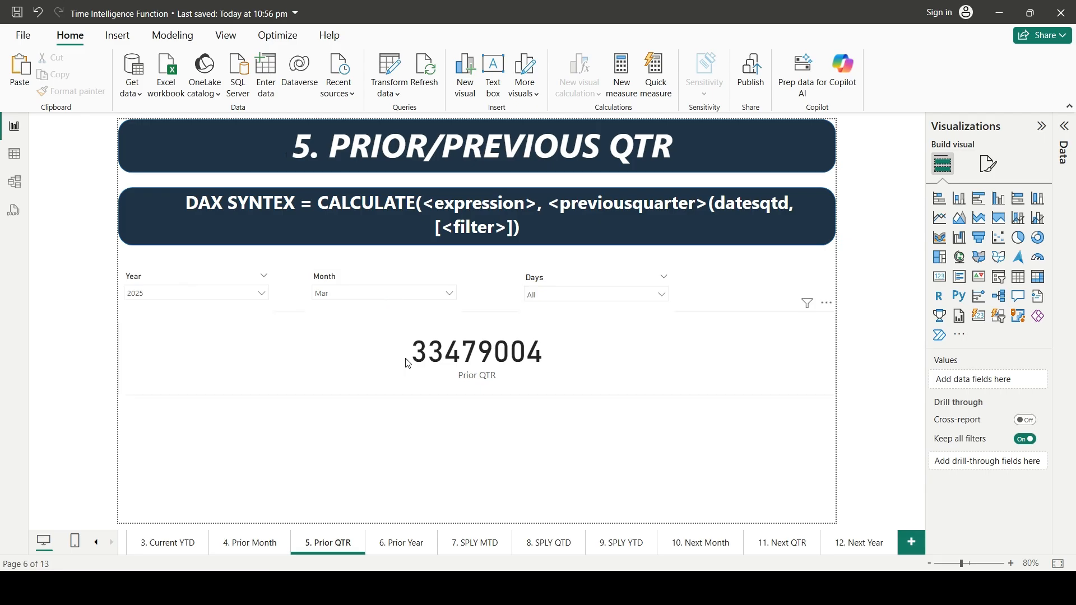
pyautogui.click(372, 293)
pyautogui.click(342, 375)
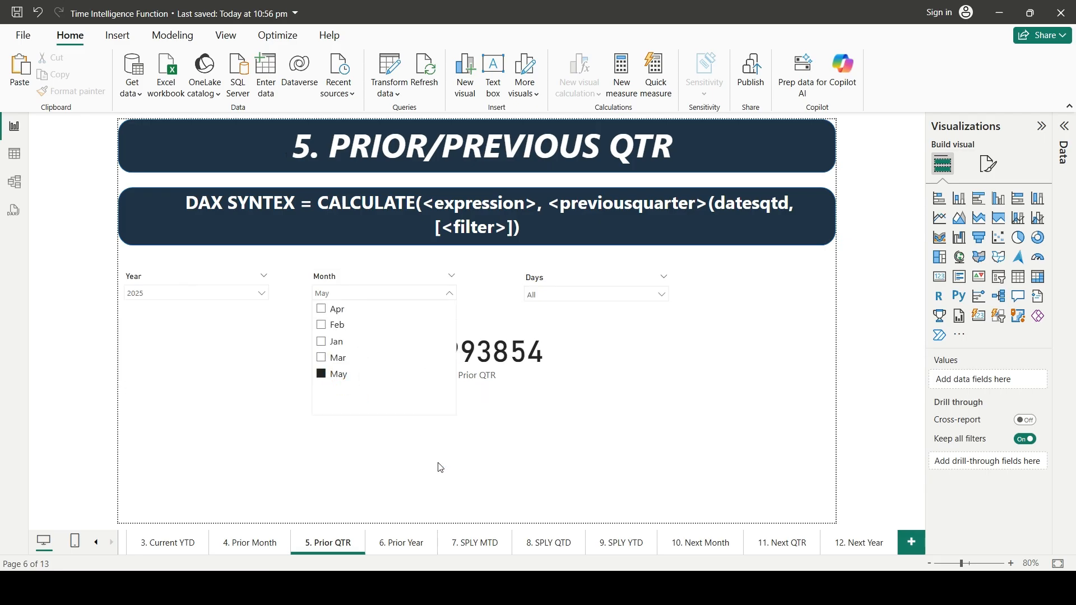
pyautogui.click(441, 461)
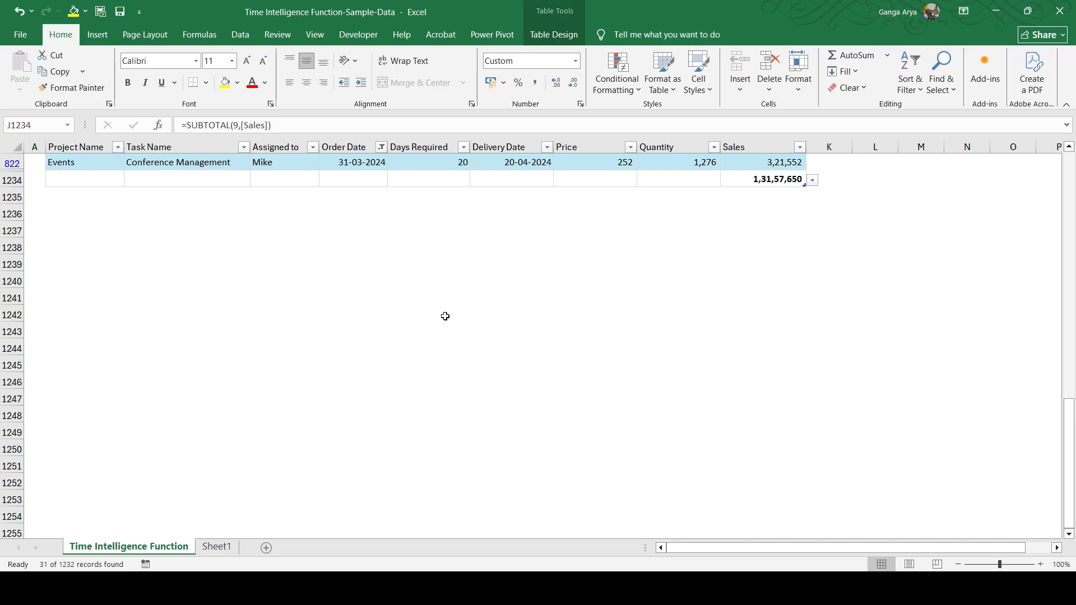
# In the Excel sales table, filter Order Date to January, February and March 2025 and examine the Sales subtotal
pyautogui.click(381, 147)
pyautogui.click(250, 309)
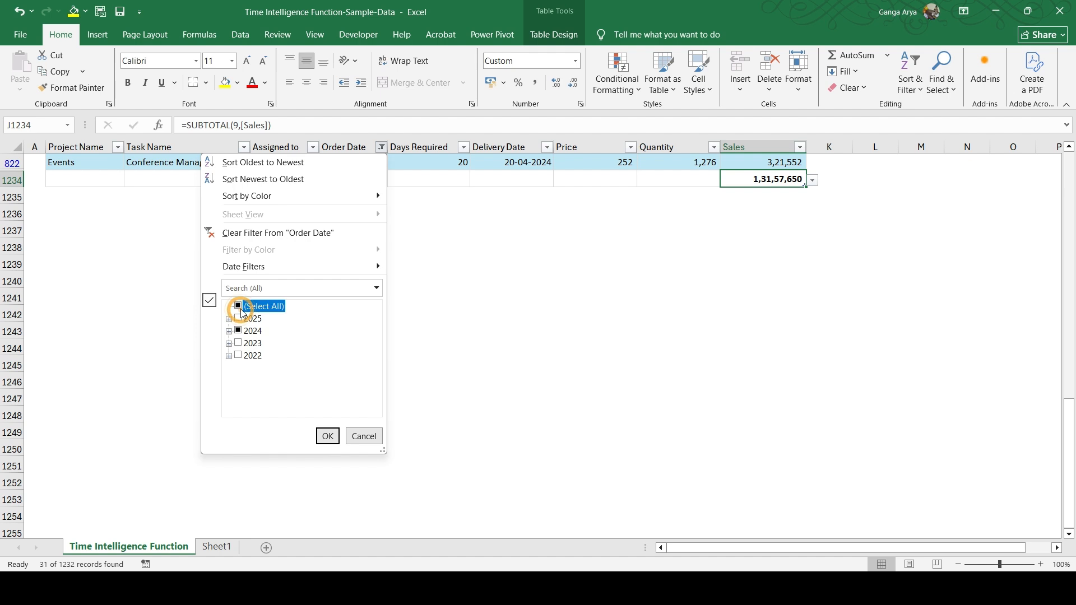
pyautogui.click(251, 308)
pyautogui.click(229, 319)
pyautogui.click(239, 331)
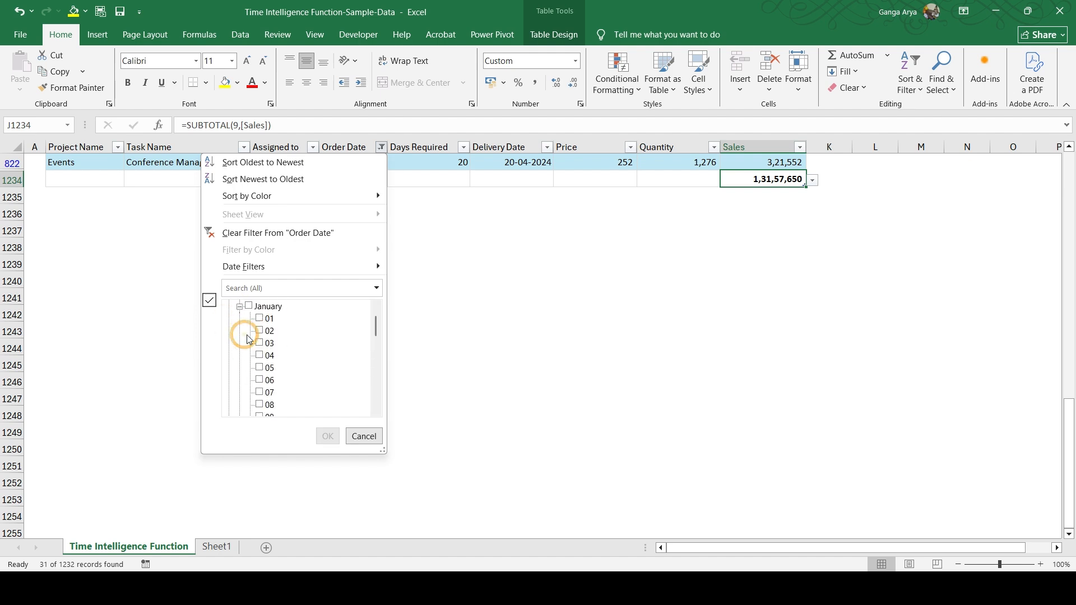
pyautogui.click(240, 306)
pyautogui.click(249, 320)
pyautogui.click(249, 319)
pyautogui.click(249, 331)
pyautogui.click(248, 343)
pyautogui.click(328, 439)
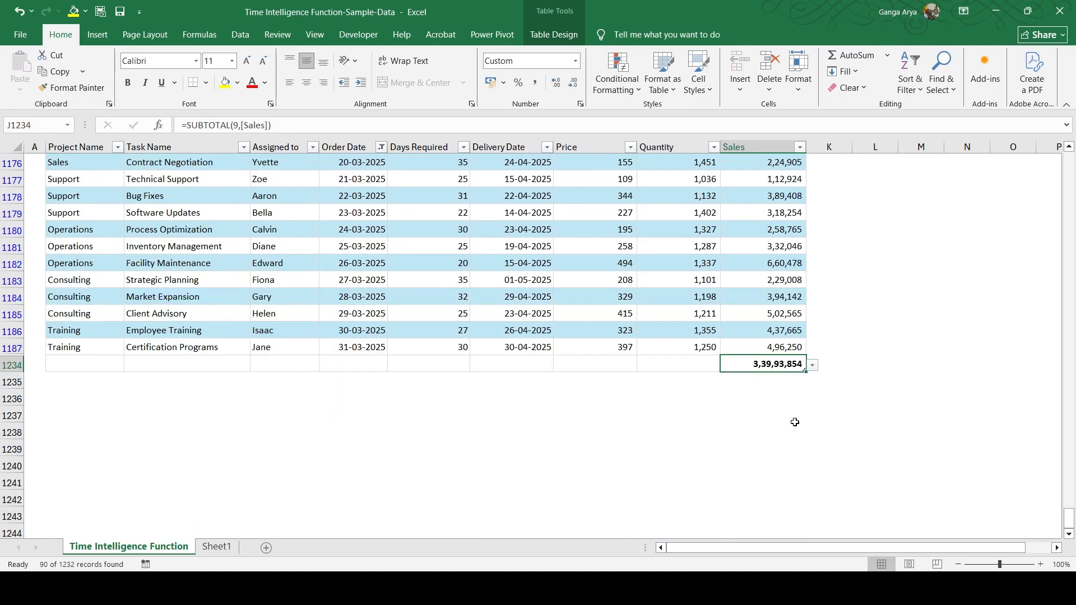
pyautogui.keyDown('ctrl'); pyautogui.scroll(2, 795, 422); pyautogui.keyUp('ctrl')
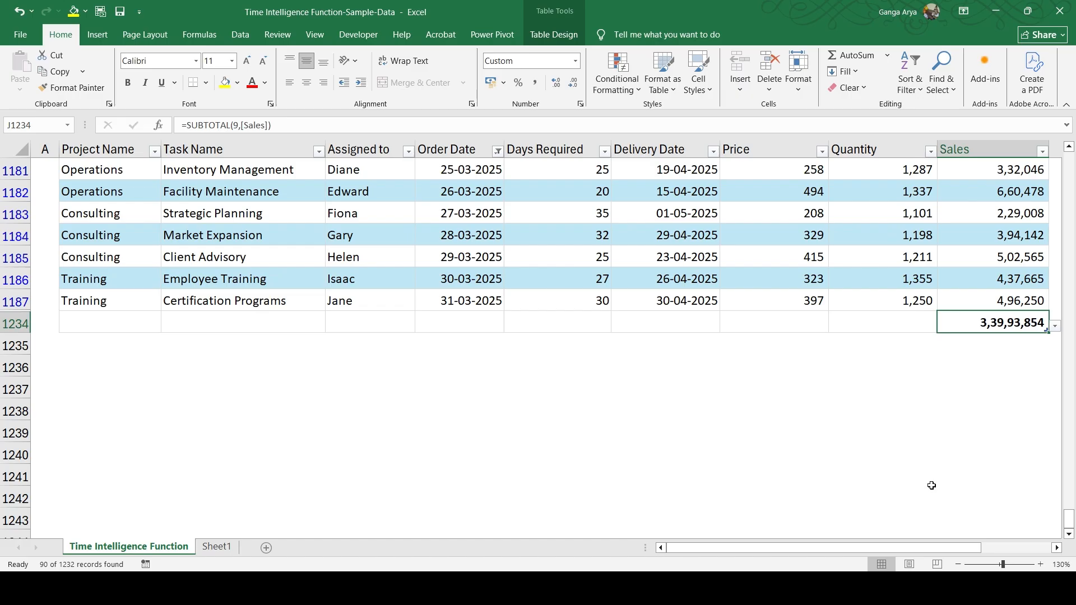
pyautogui.moveTo(912, 552); pyautogui.dragTo(978, 552)
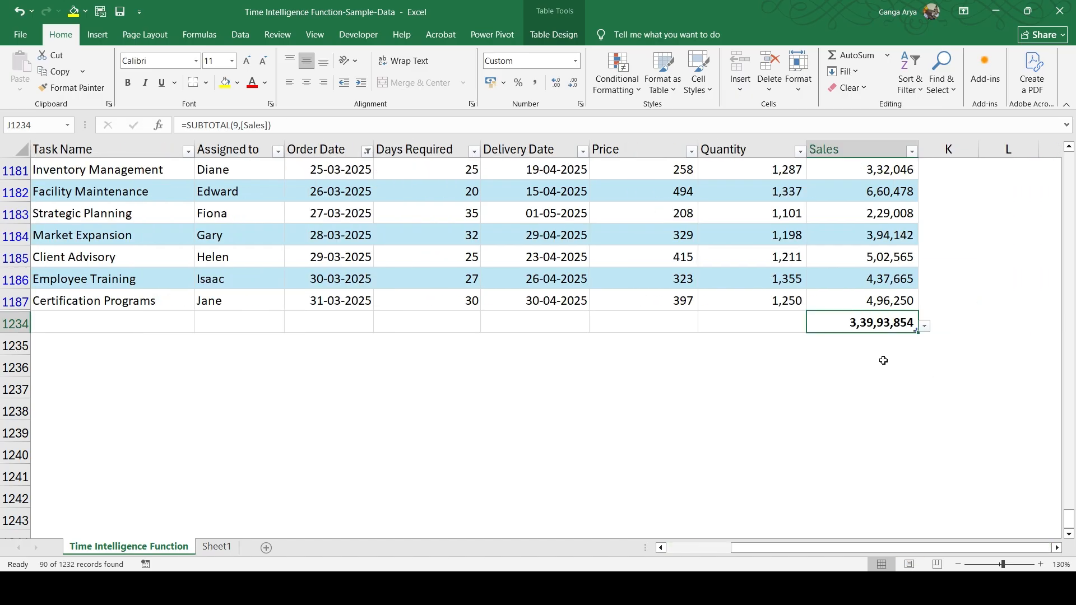
# Switch back to Power BI and check the Prior QTR card with the Month slicer set to Mar
pyautogui.hotkey('alt', 'Tab')
pyautogui.click(517, 365)
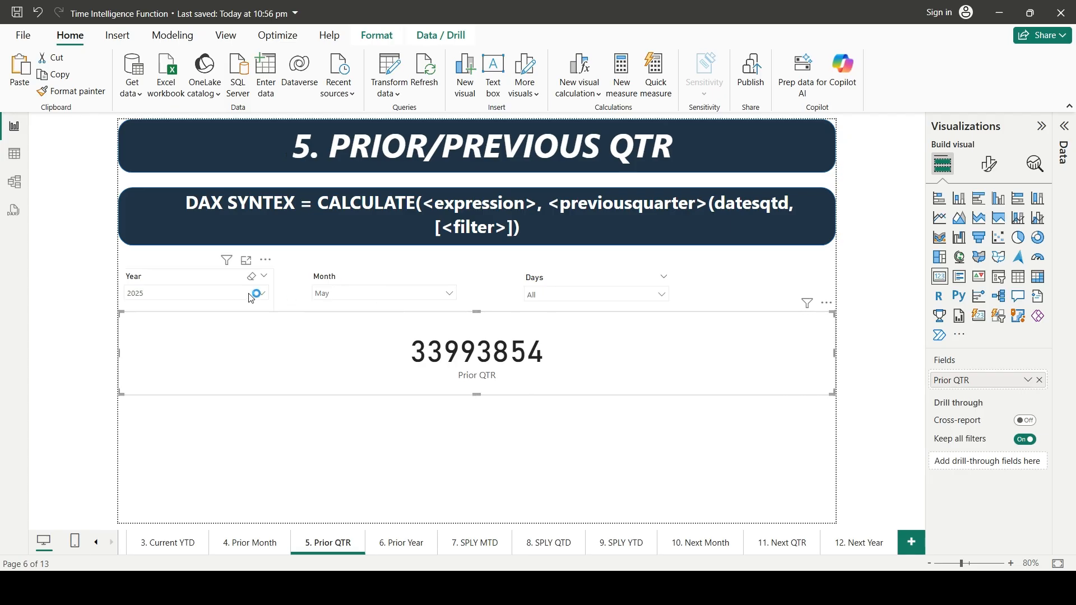
pyautogui.click(359, 293)
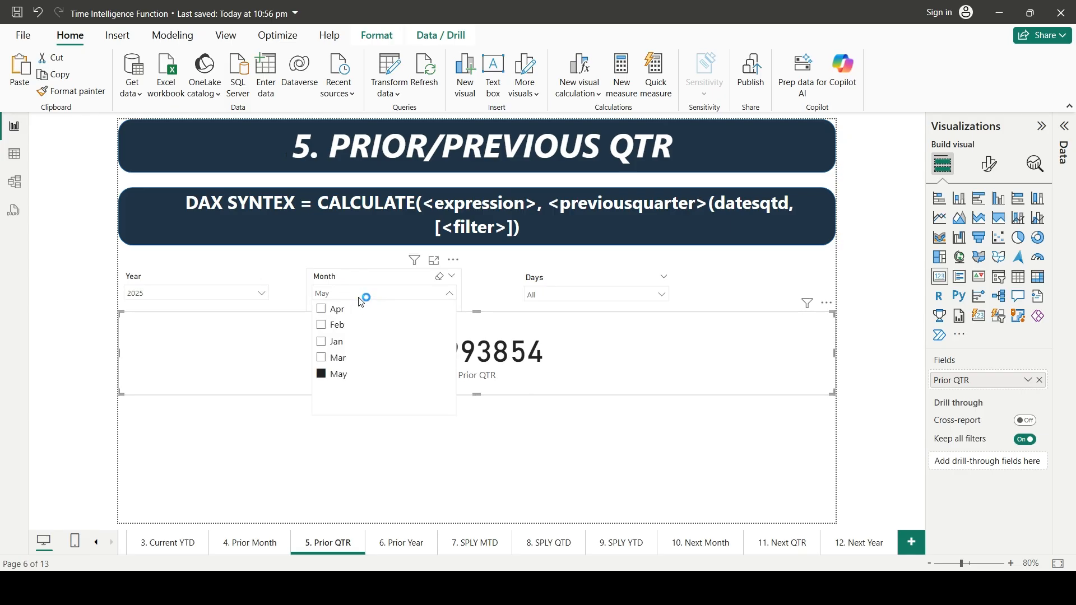
pyautogui.click(339, 359)
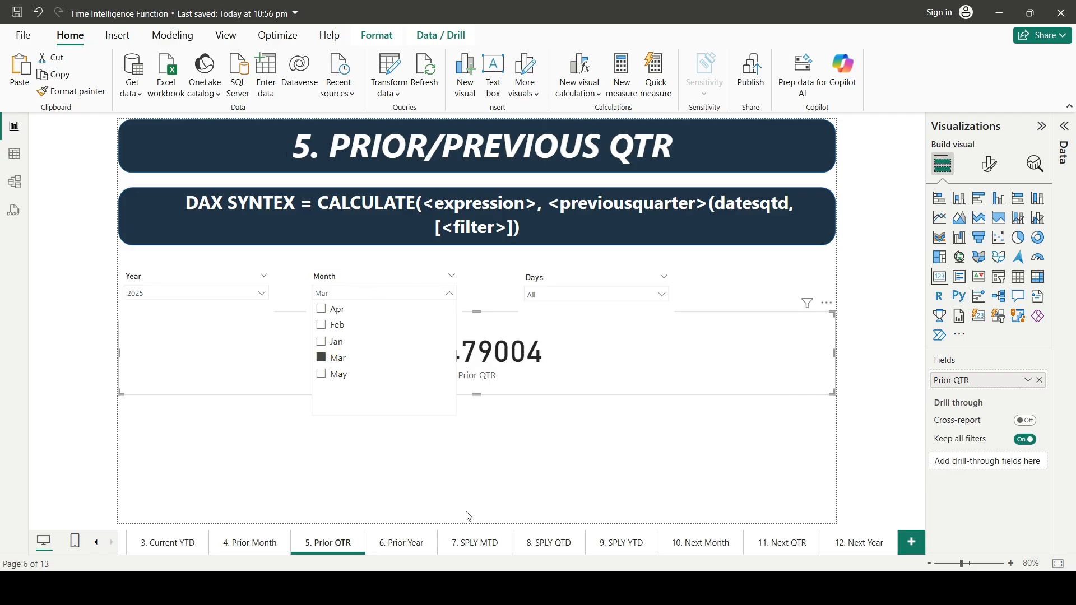
pyautogui.click(479, 493)
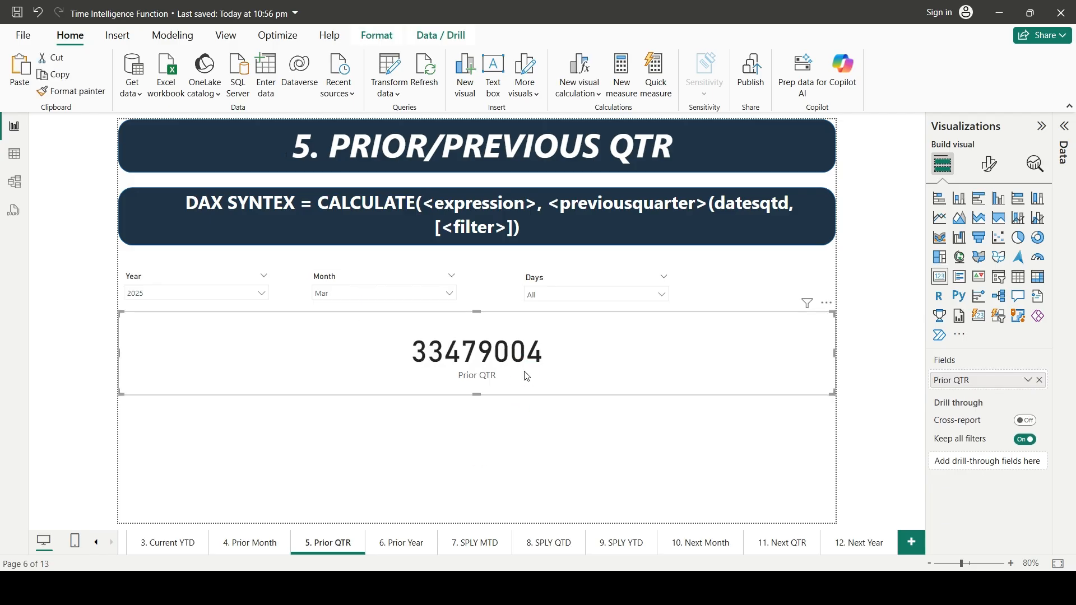
# Switch the Month slicer to Feb and finally to Jan, comparing the Prior QTR card
pyautogui.click(348, 295)
pyautogui.click(337, 325)
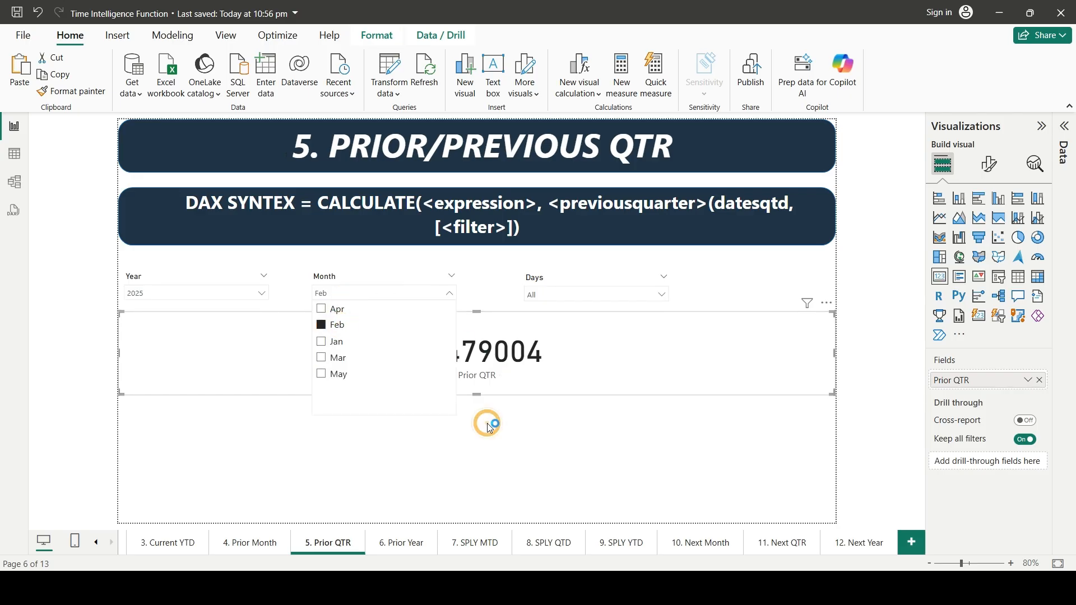
pyautogui.click(339, 336)
pyautogui.click(337, 293)
pyautogui.click(319, 341)
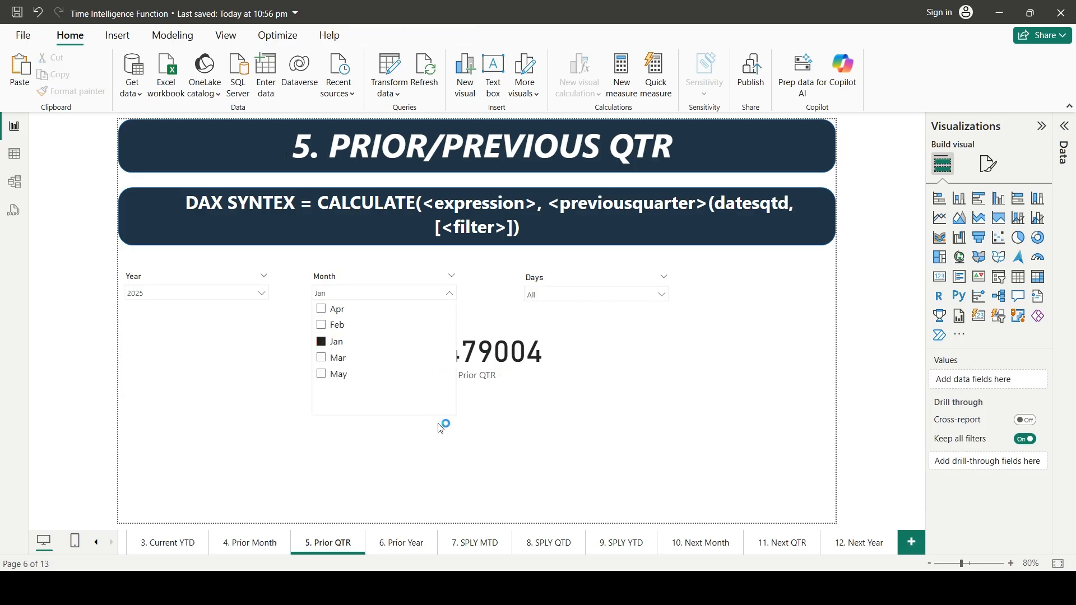
pyautogui.click(481, 450)
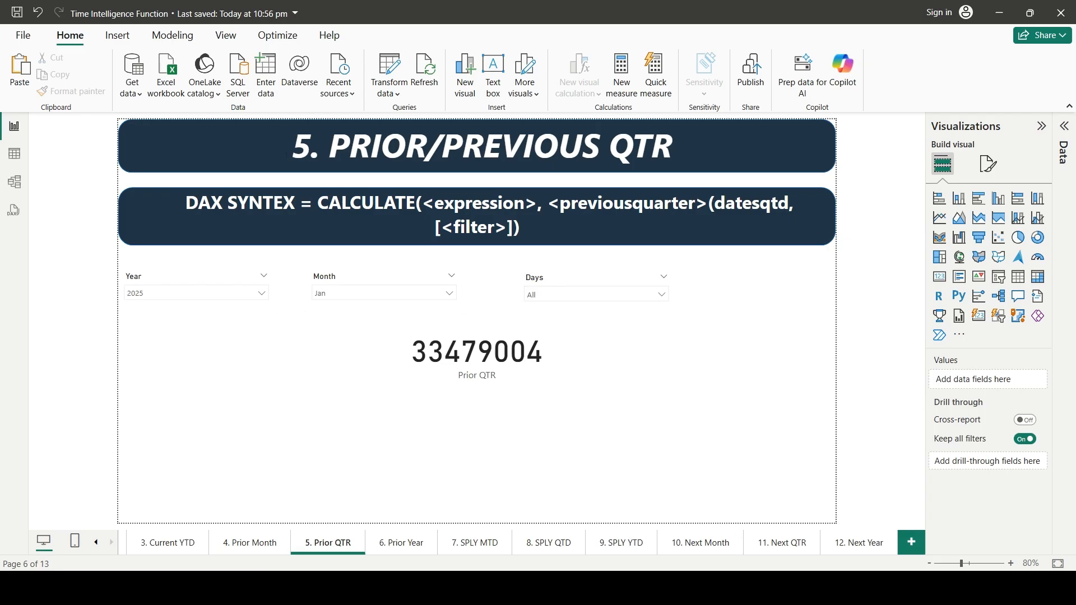
# Switch to Excel, filter Order Date to October, November and December 2024, and return to the Prior QTR card in Power BI to compare
pyautogui.click(751, 587)
pyautogui.click(368, 151)
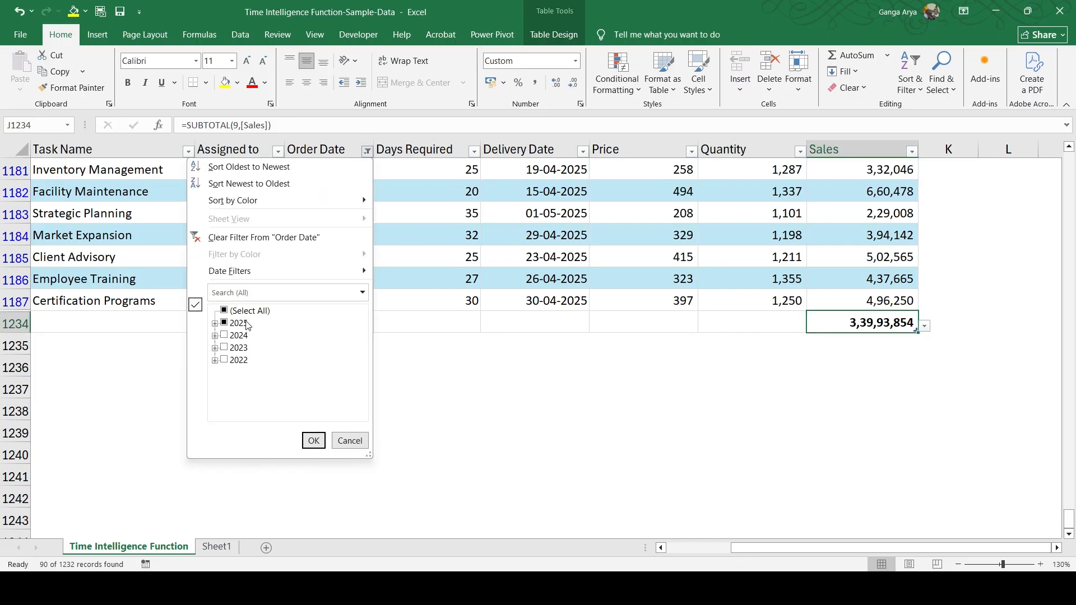
pyautogui.click(215, 324)
pyautogui.click(224, 323)
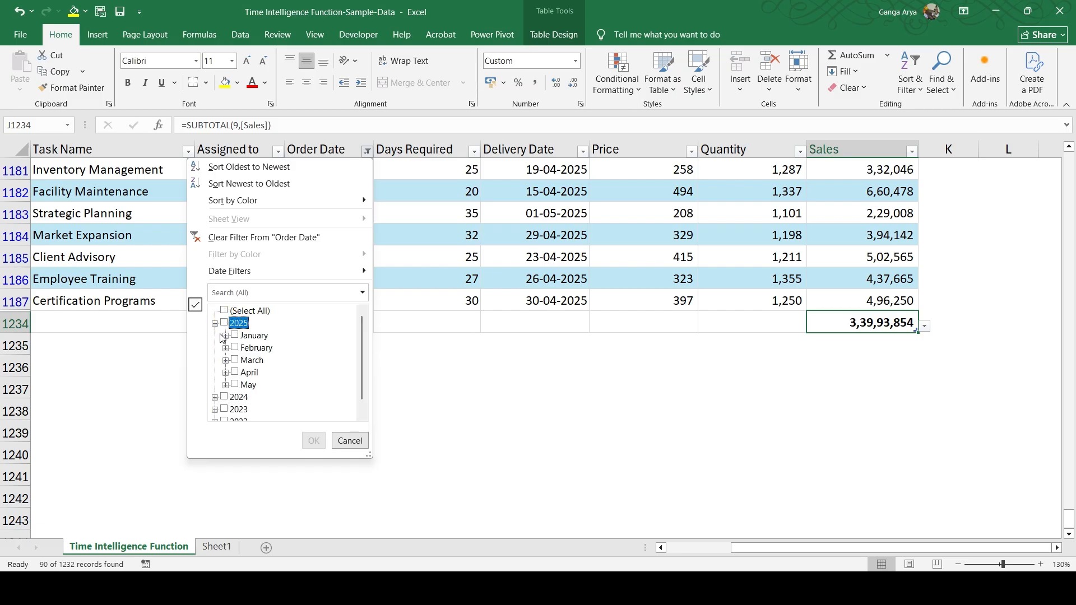
pyautogui.click(214, 398)
pyautogui.scroll(-2, 253, 376)
pyautogui.click(256, 360)
pyautogui.click(259, 373)
pyautogui.click(260, 384)
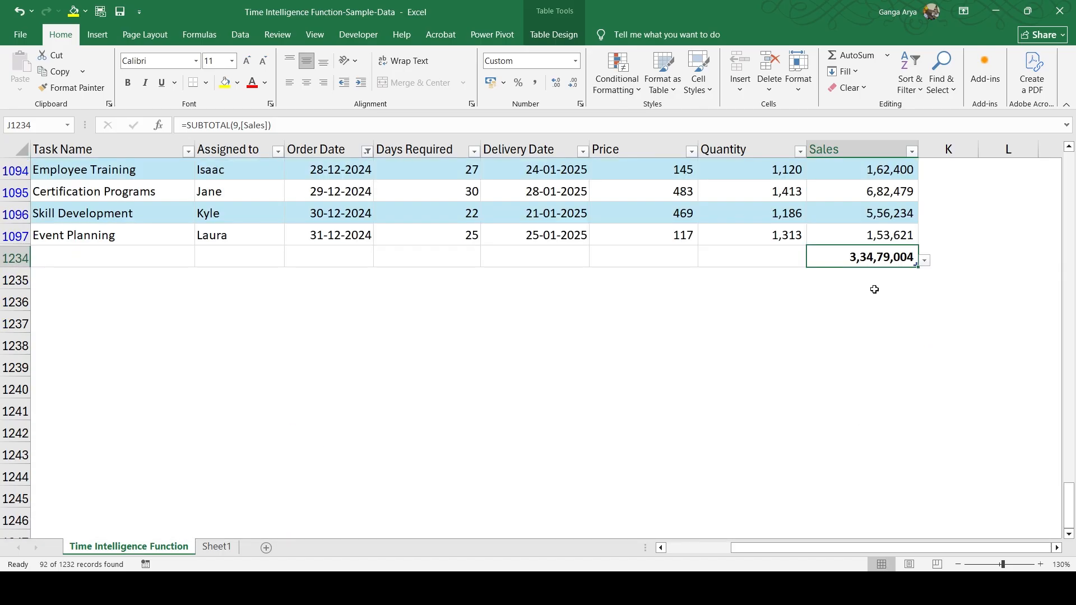
pyautogui.hotkey('alt', 'Tab')
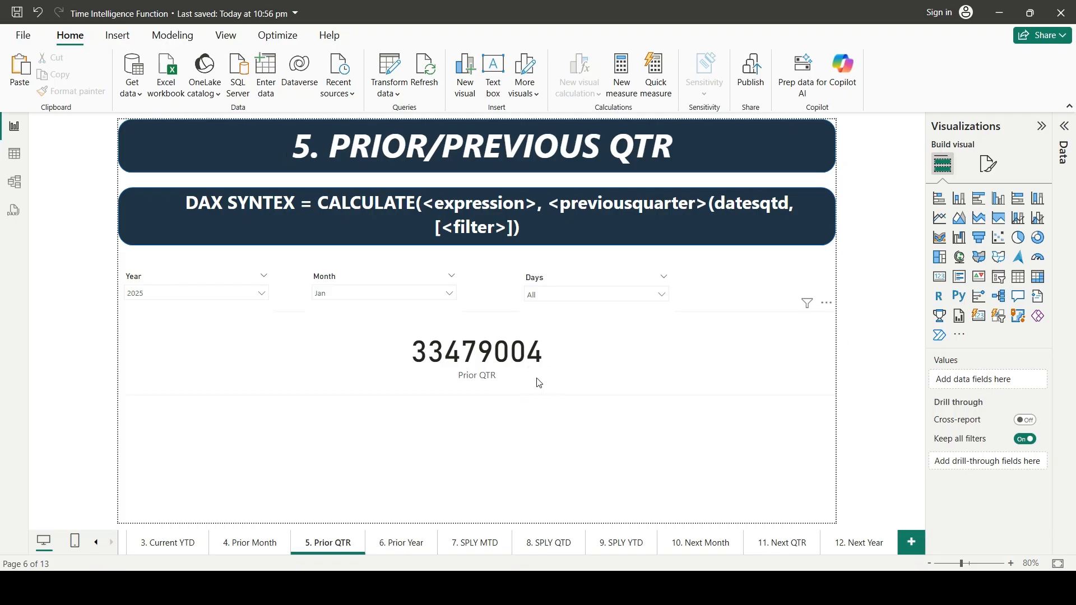
pyautogui.click(541, 382)
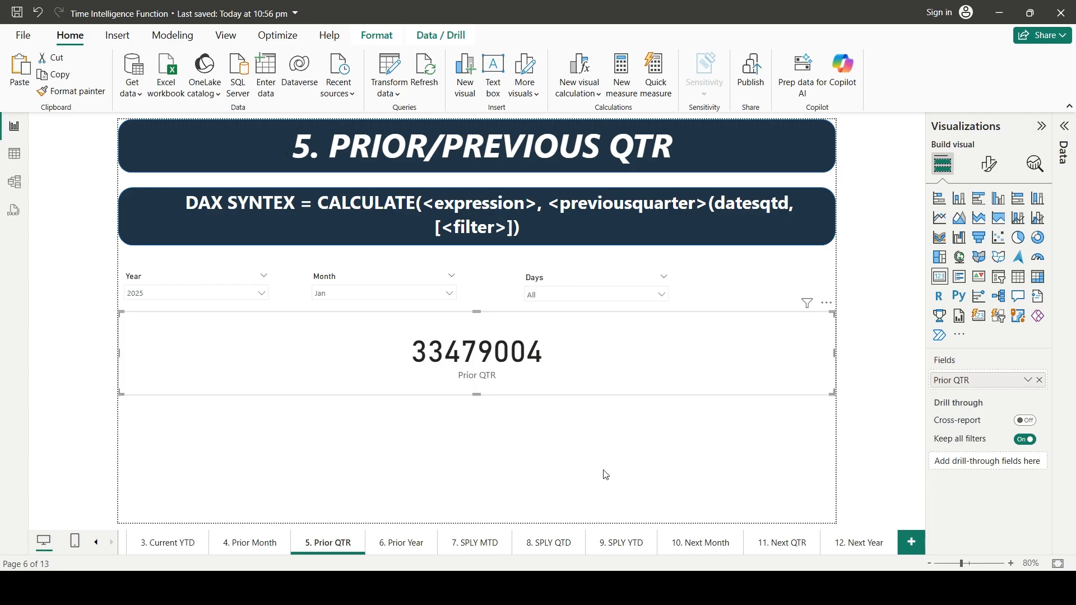
# Open the 6. Prior Year page and correct the date argument in the DAX syntax text box to datedytd
pyautogui.click(582, 439)
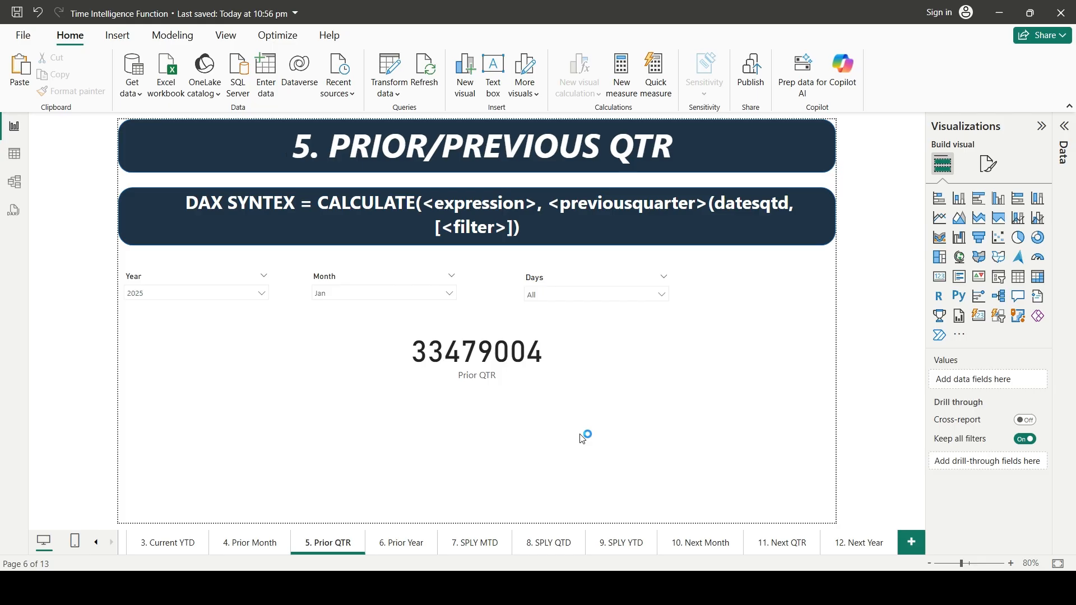
pyautogui.click(411, 542)
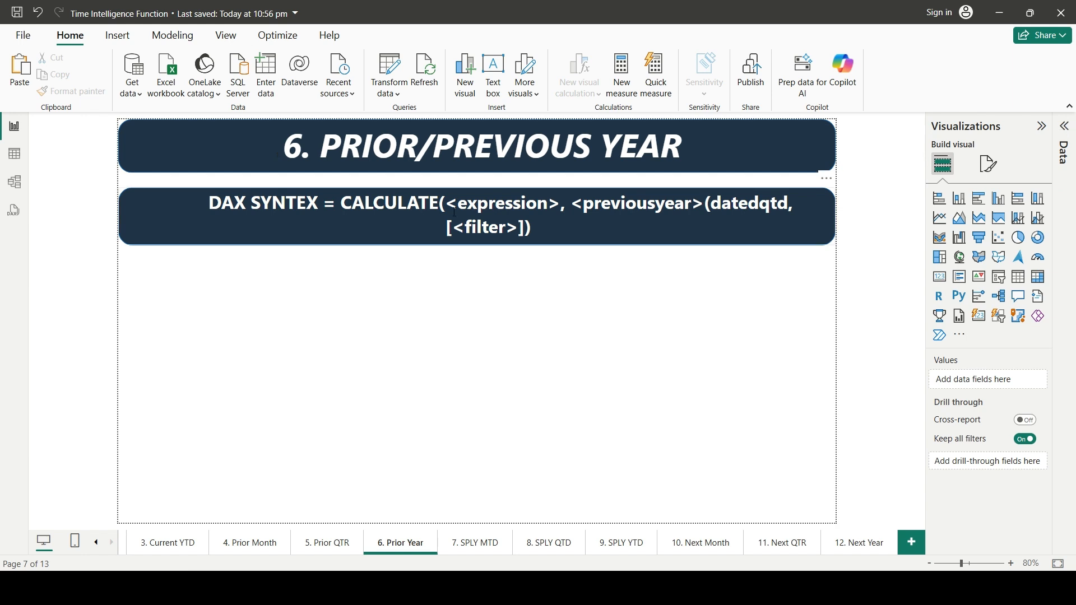
pyautogui.click(479, 205)
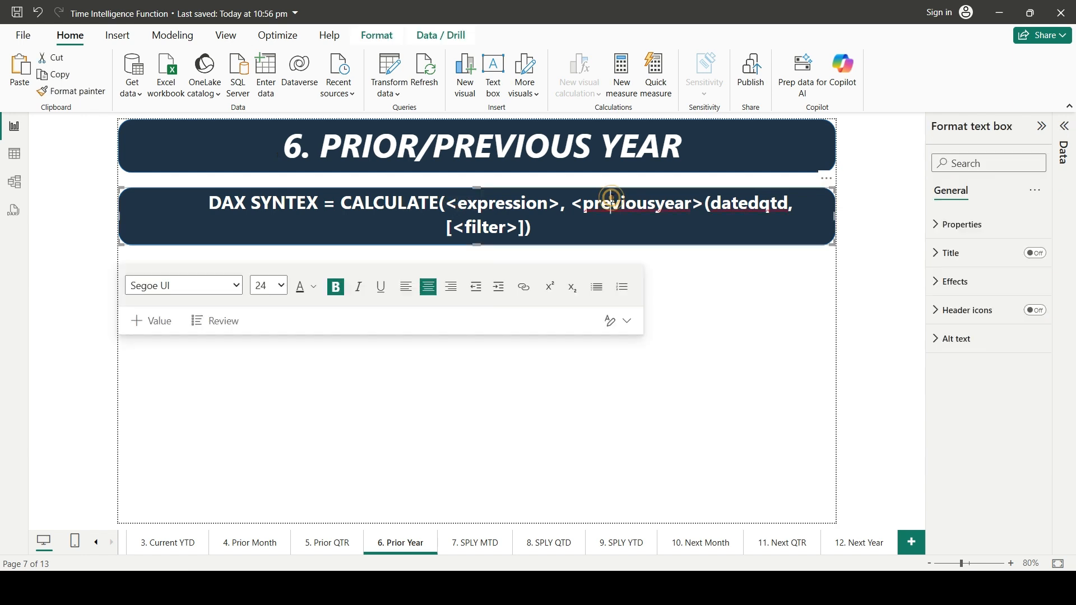
pyautogui.click(760, 209)
pyautogui.press('Delete')
pyautogui.write('y')
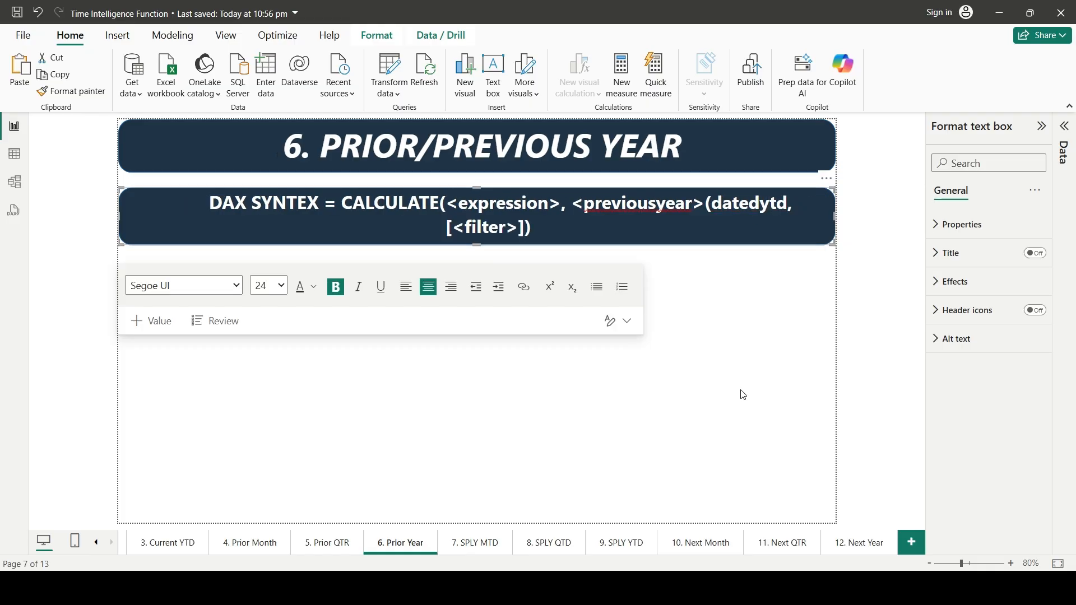
pyautogui.click(730, 417)
# Start a new measure in the Salesdata table reading Prior Year = CALCULATE([Total Sales], up to the filter argument
pyautogui.click(1064, 153)
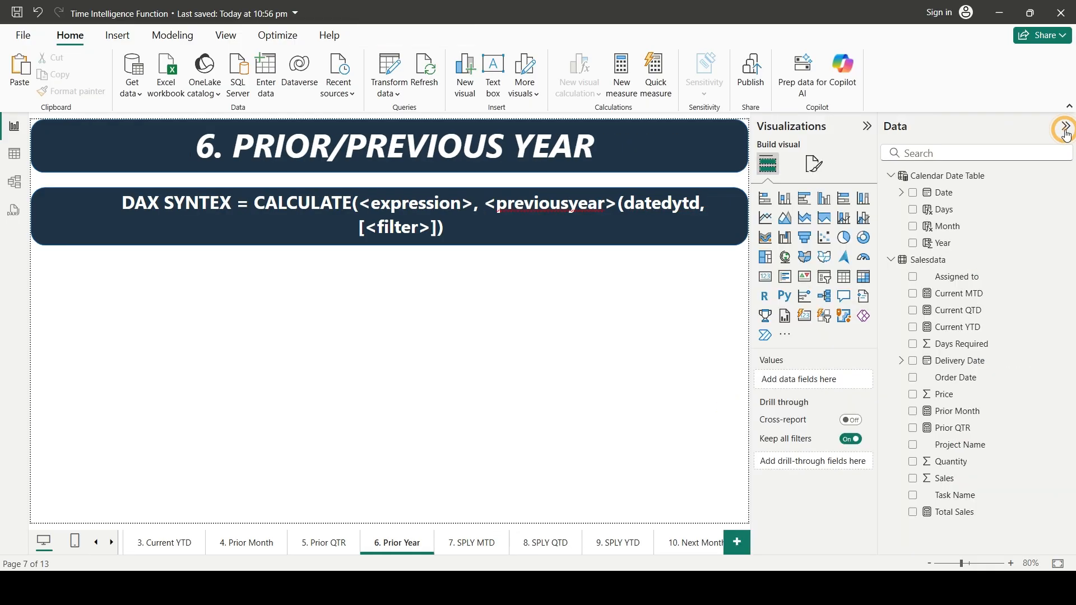
pyautogui.click(929, 259)
pyautogui.hotkey('ctrl', 'z')
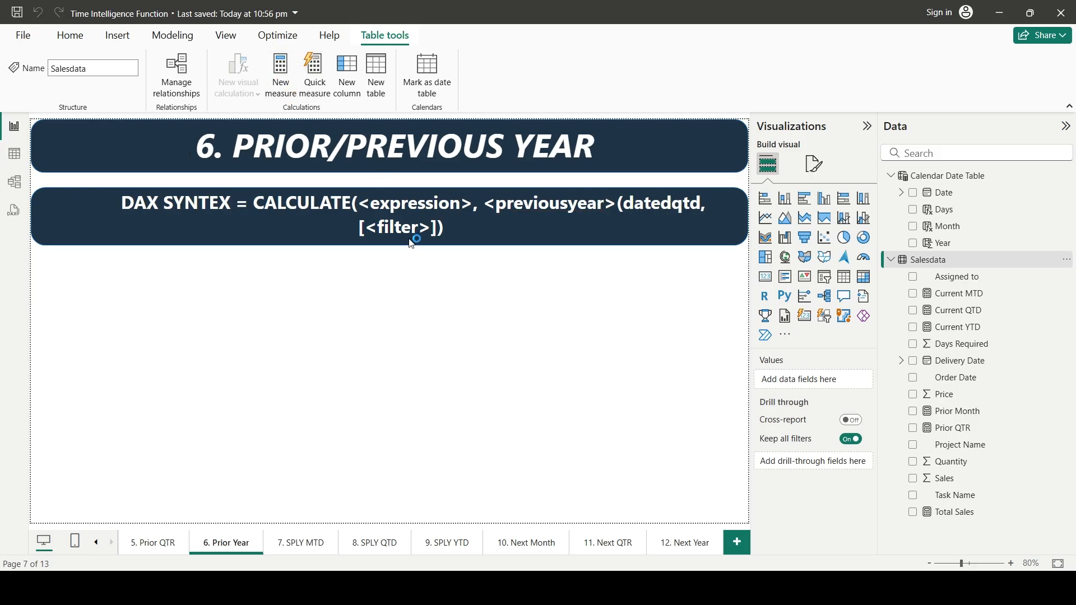
pyautogui.write('riro')
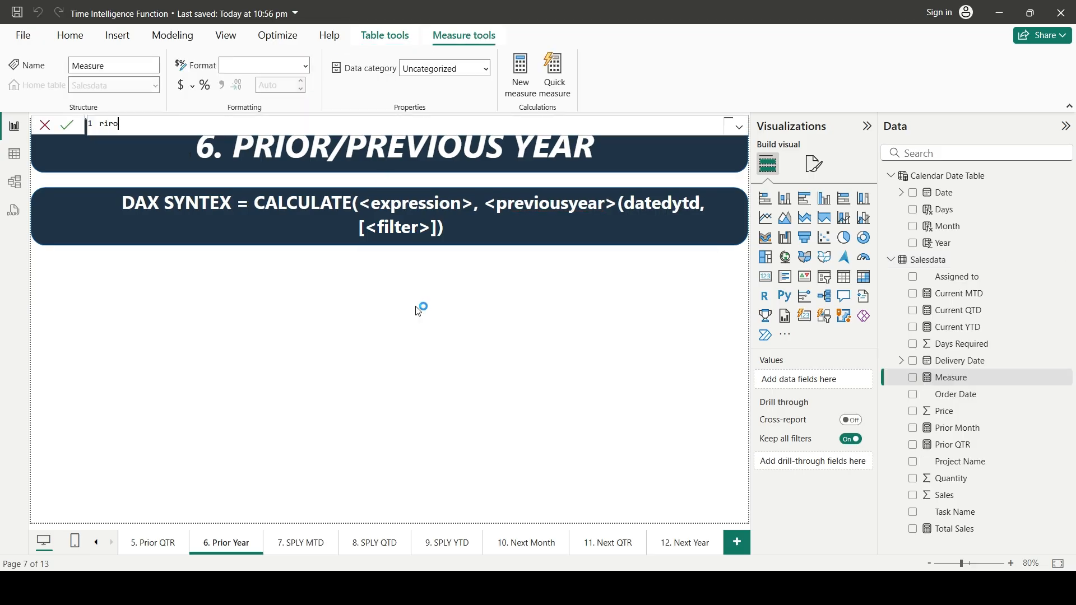
pyautogui.write('Prior Year = CALCULATE(')
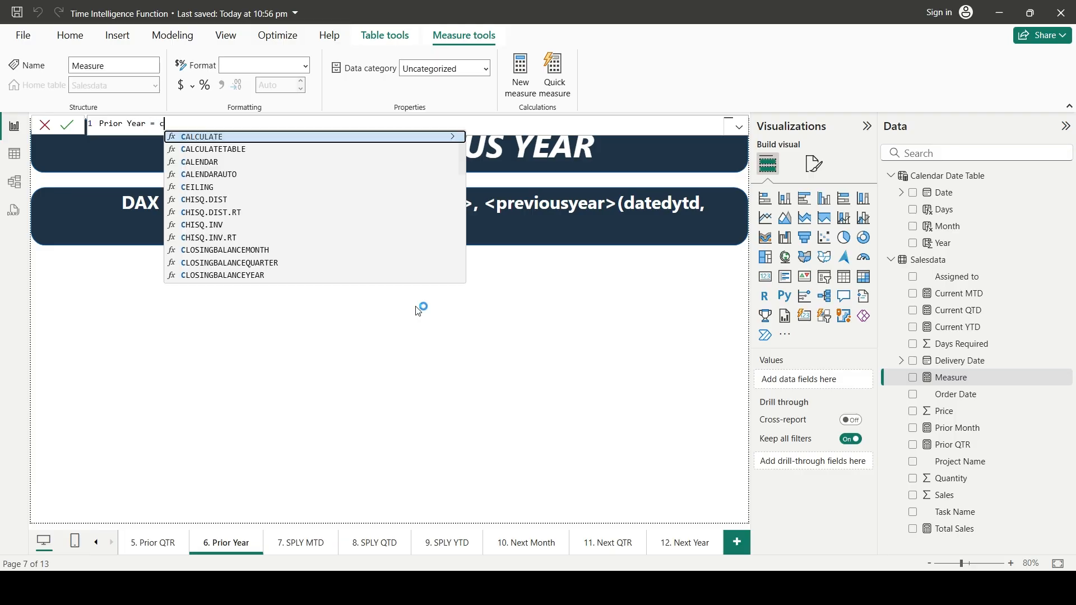
pyautogui.write('[Total Sales]')
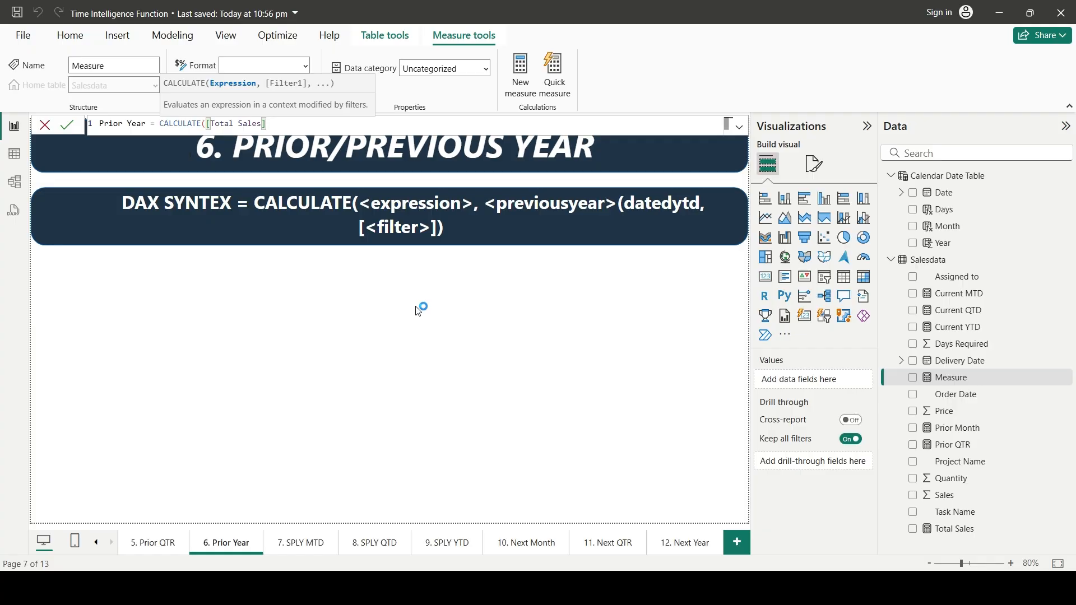
pyautogui.write(',')
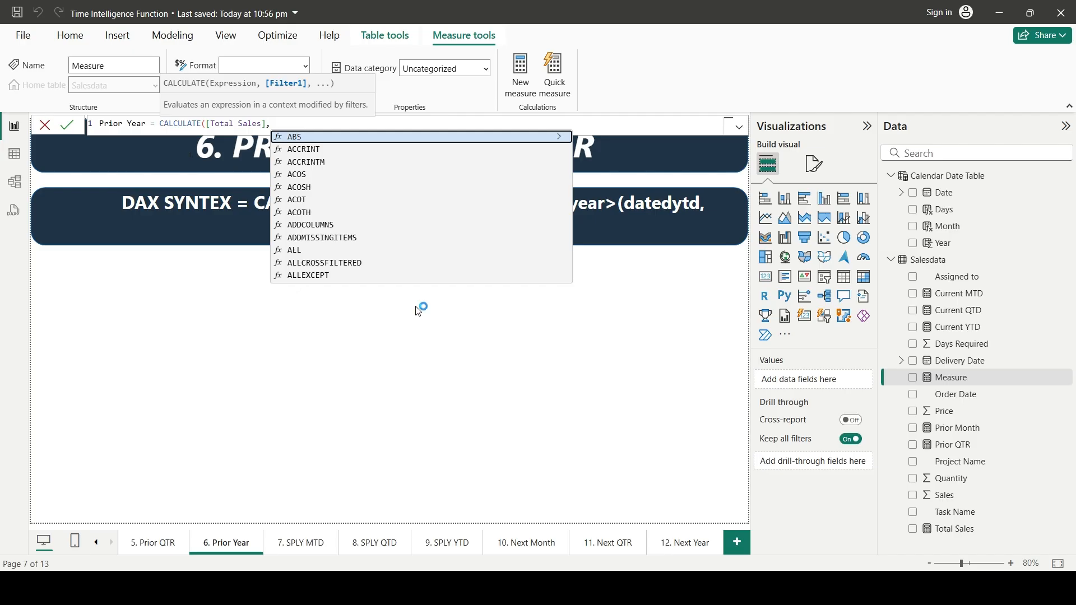
# Complete the Prior Year measure with PREVIOUSYEAR('Calendar Date Table'[Date]) as its filter and commit the formula
pyautogui.write('previu')
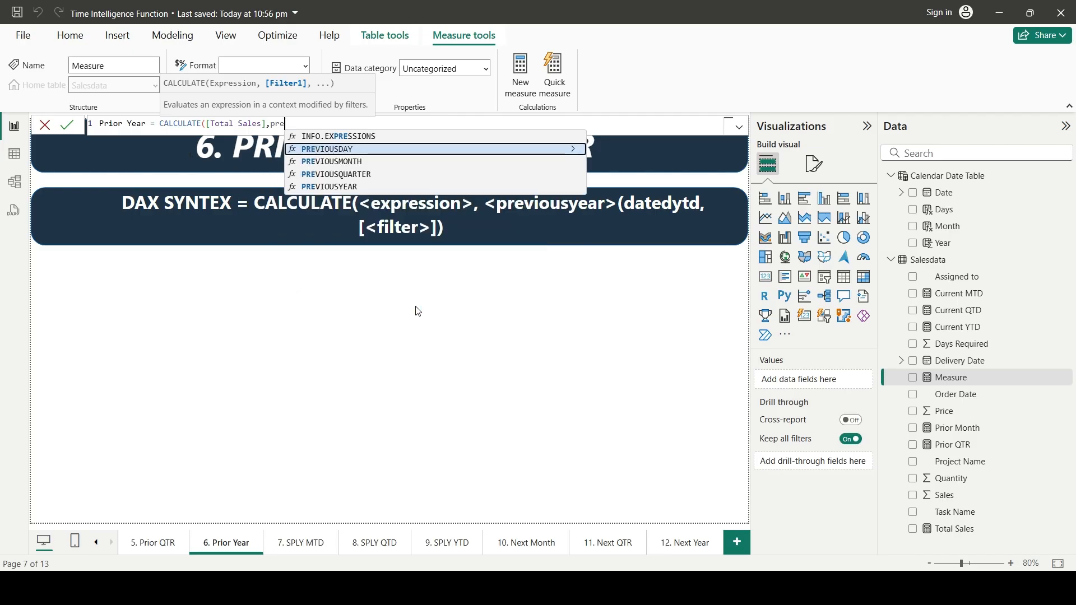
pyautogui.press('Down')
pyautogui.press('Down')
pyautogui.press('Down')
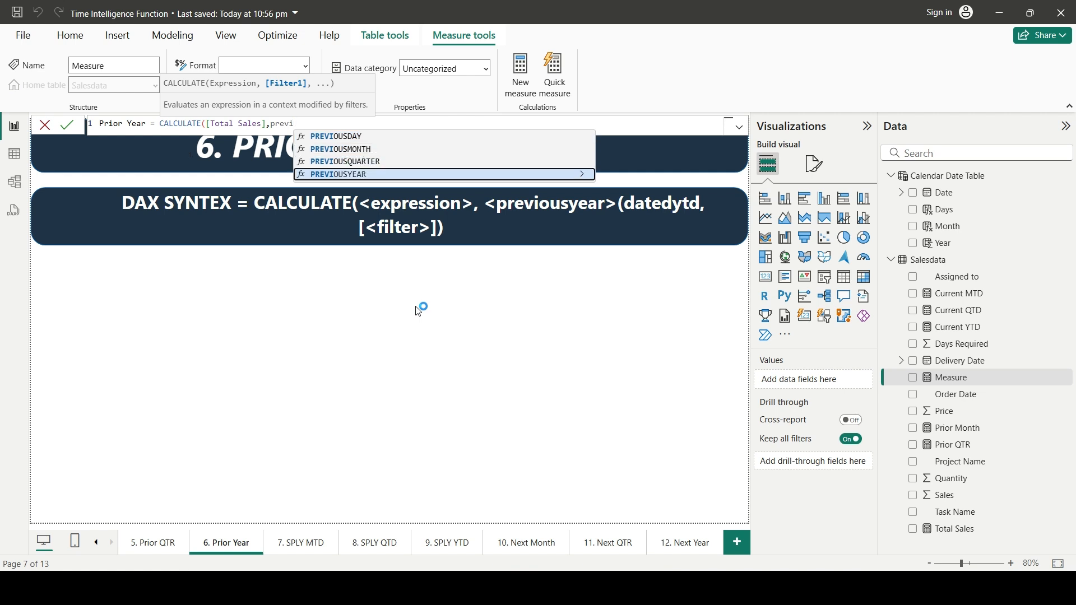
pyautogui.press('Tab')
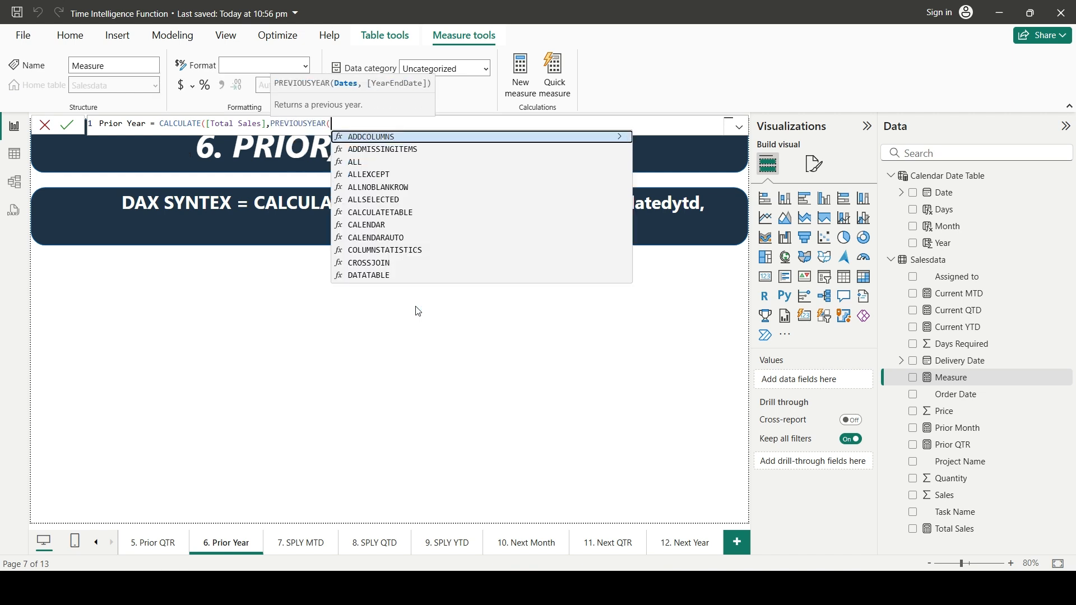
pyautogui.write('calen')
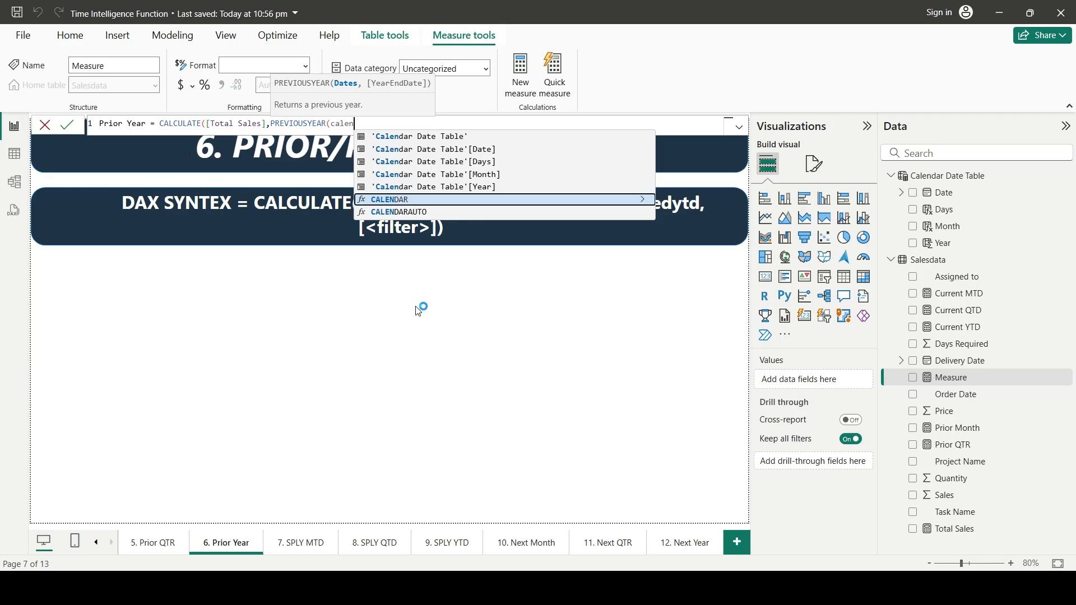
pyautogui.press('Up')
pyautogui.press('Up')
pyautogui.press('Up')
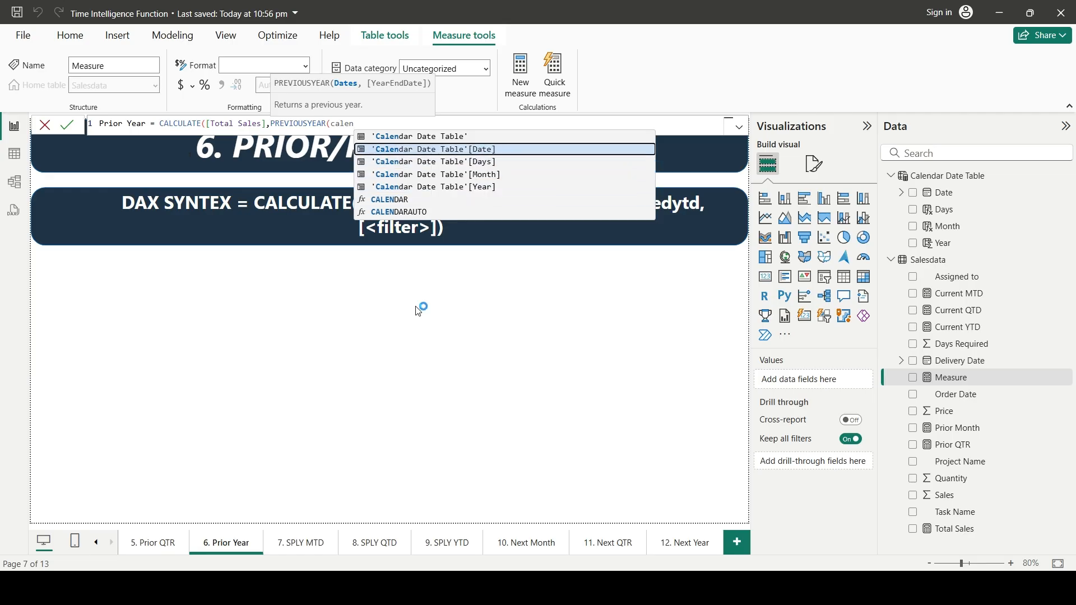
pyautogui.press('Tab')
pyautogui.write('))')
pyautogui.press('Return')
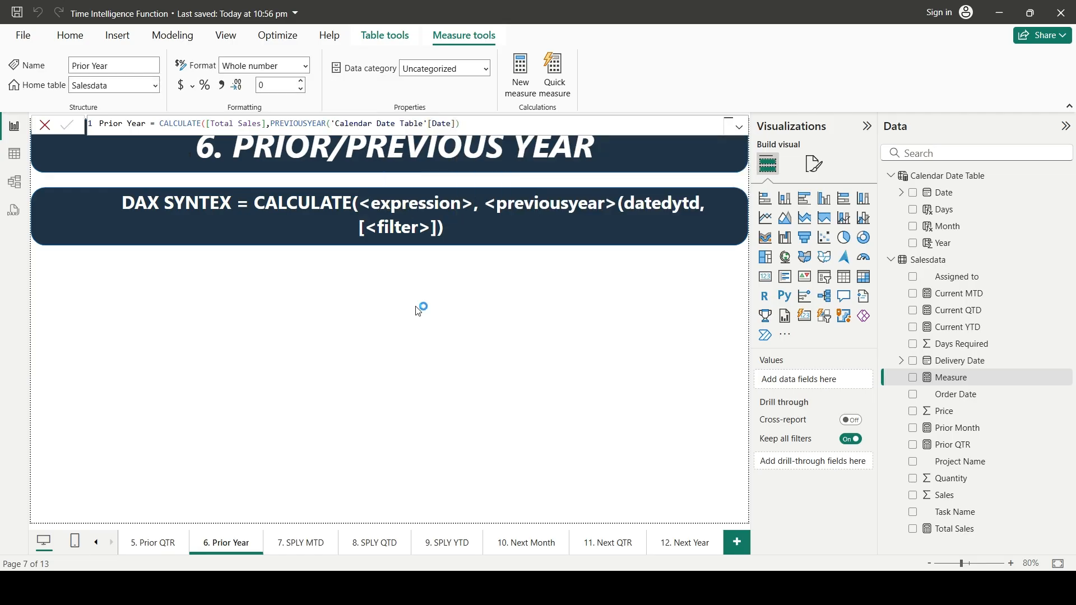
# Add a card showing the Prior Year measure below the syntax box and set its callout display units to None
pyautogui.click(766, 276)
pyautogui.moveTo(947, 445); pyautogui.dragTo(379, 316)
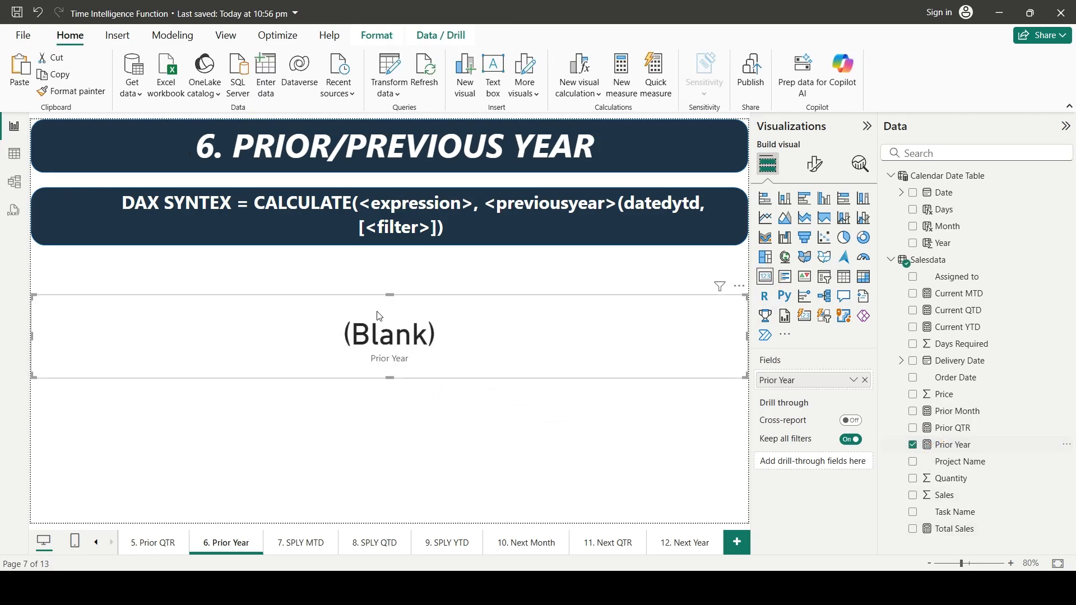
pyautogui.click(816, 164)
pyautogui.click(763, 261)
pyautogui.click(785, 407)
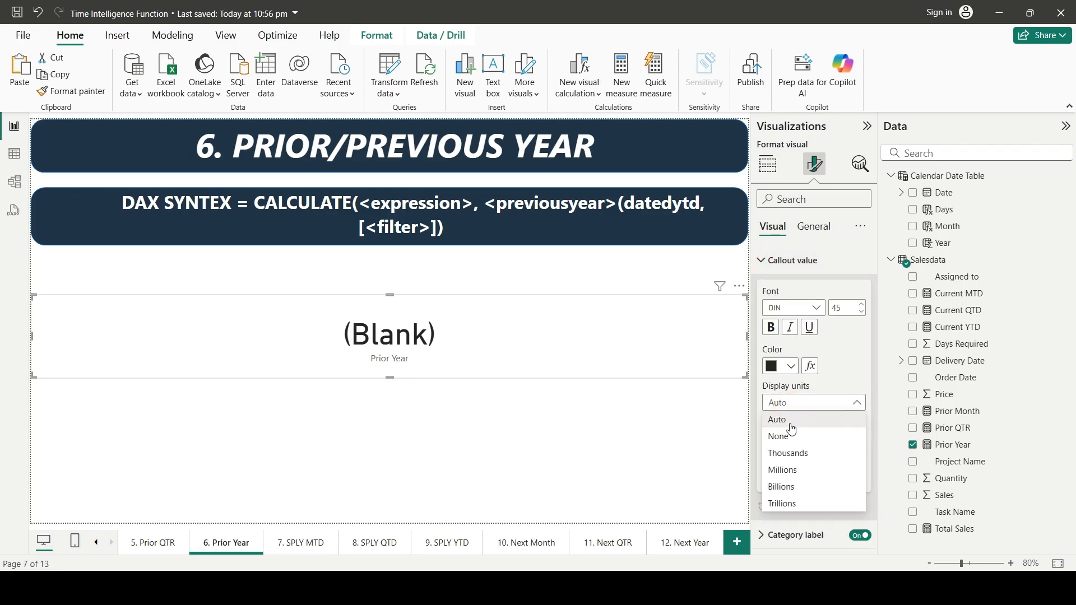
pyautogui.click(782, 427)
pyautogui.click(1066, 126)
pyautogui.click(1038, 128)
pyautogui.click(548, 444)
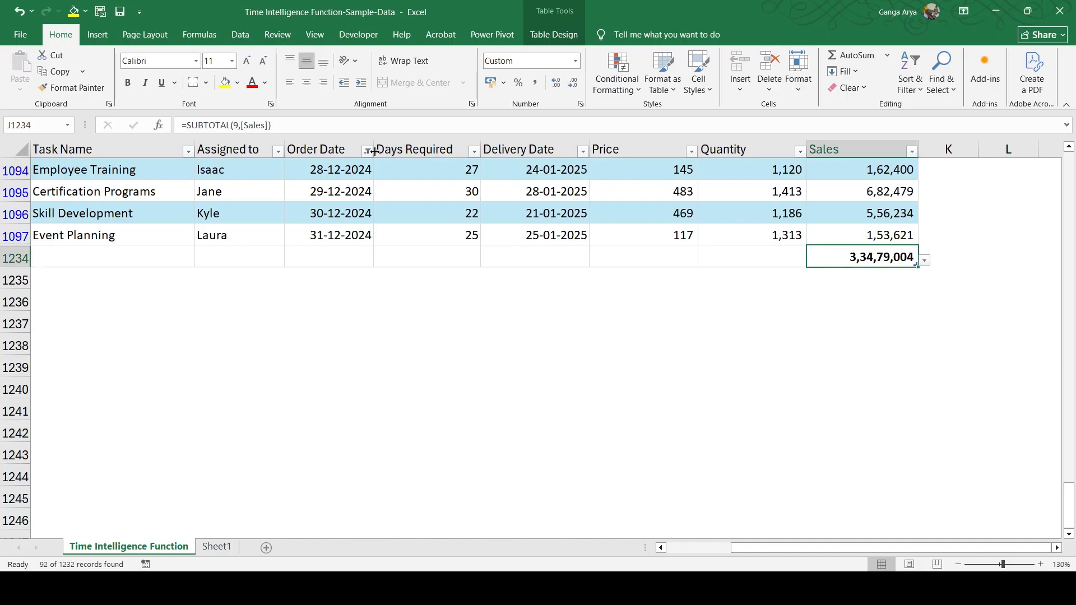
# Copy the Year, Month and Days slicers from the 5. Prior QTR page to the 6. Prior Year page without syncing them
pyautogui.click(367, 151)
pyautogui.click(444, 377)
pyautogui.click(686, 550)
pyautogui.click(413, 539)
pyautogui.click(224, 270)
pyautogui.keyDown('ctrl'); pyautogui.click(422, 271); pyautogui.keyUp('ctrl')
pyautogui.keyDown('ctrl'); pyautogui.click(598, 283); pyautogui.keyUp('ctrl')
pyautogui.click(486, 543)
pyautogui.hotkey('ctrl', 'v')
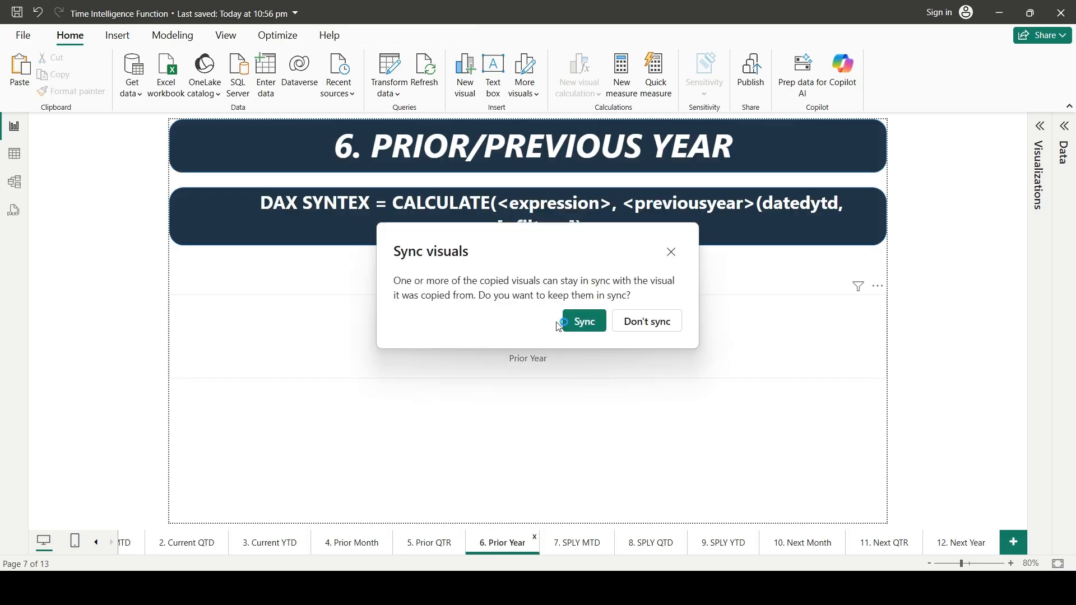
pyautogui.click(648, 326)
# Move the Prior Year card down so it sits clear of the pasted slicers
pyautogui.click(523, 430)
pyautogui.click(536, 357)
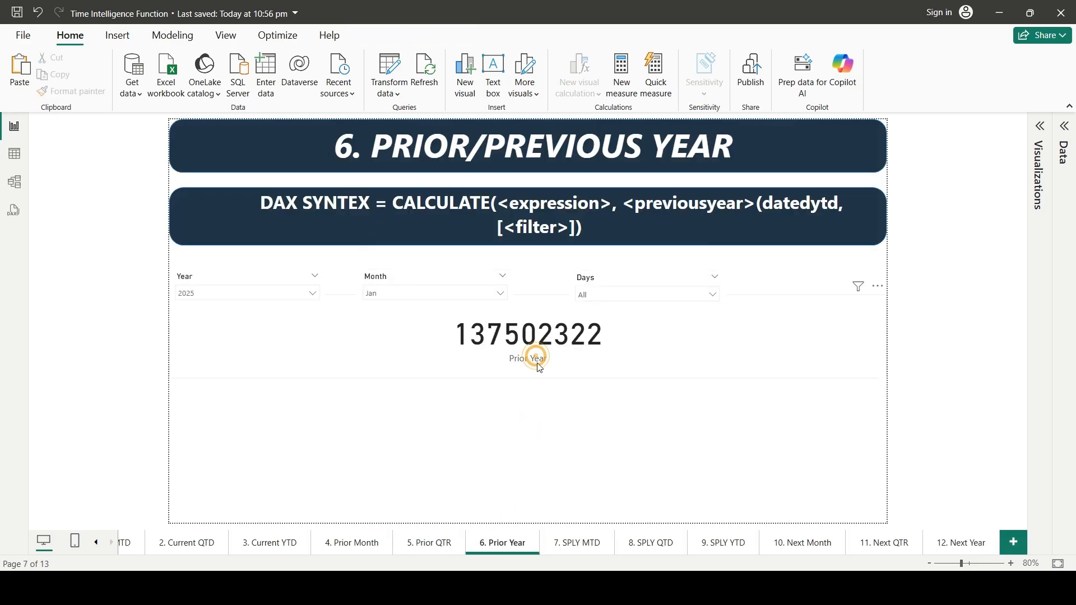
pyautogui.moveTo(537, 359); pyautogui.dragTo(535, 420)
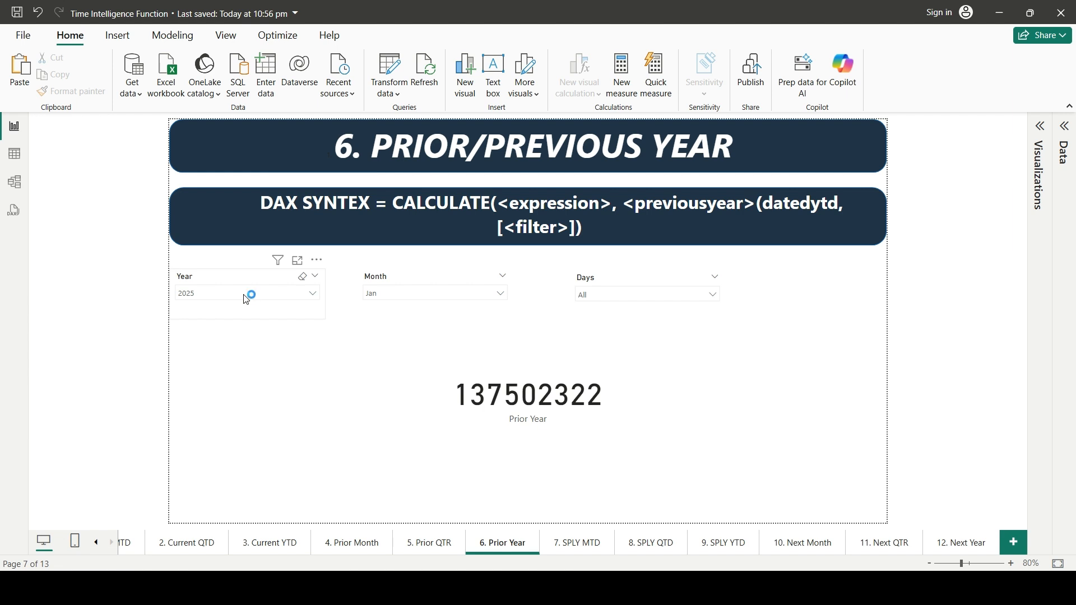
# Switch the Month slicer through Feb, Apr and Mar to May, checking the Prior Year card, and move the card slightly lower
pyautogui.click(415, 296)
pyautogui.click(412, 295)
pyautogui.click(412, 298)
pyautogui.click(386, 325)
pyautogui.click(385, 310)
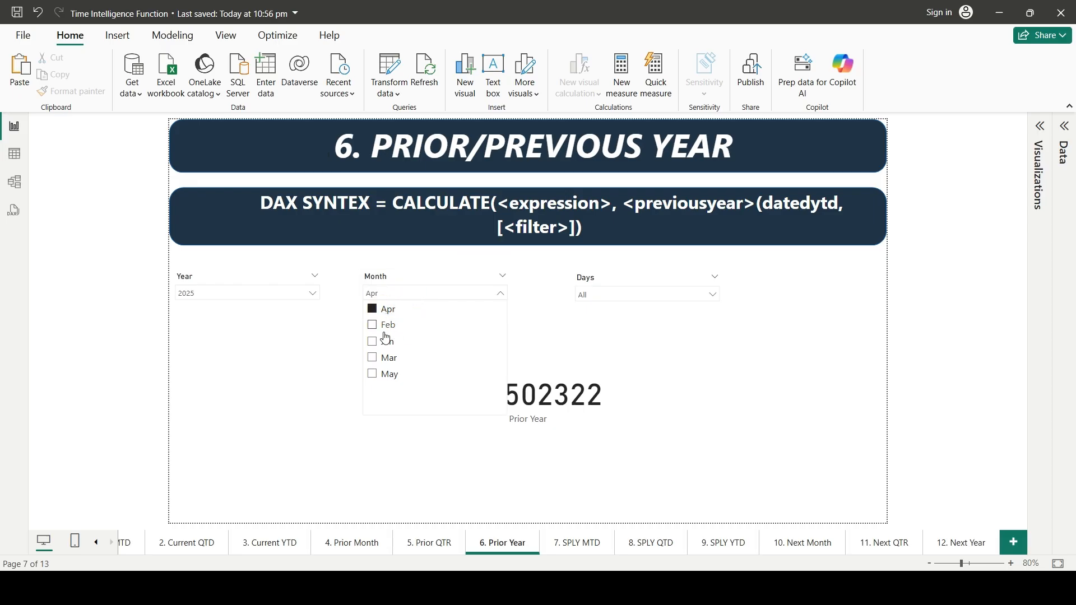
pyautogui.click(379, 358)
pyautogui.click(380, 380)
pyautogui.click(443, 486)
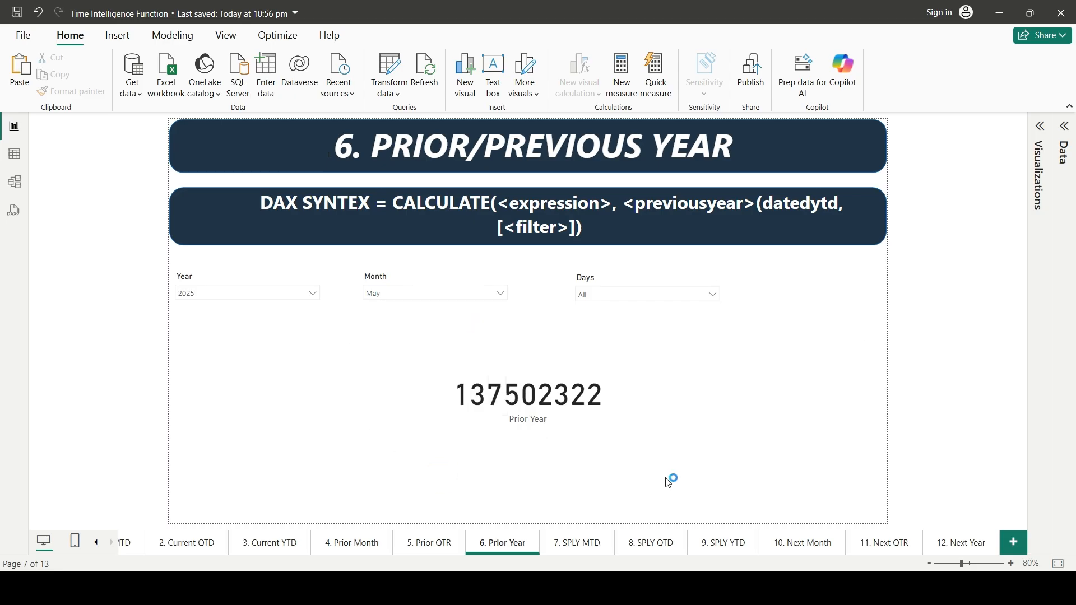
pyautogui.moveTo(569, 421); pyautogui.dragTo(553, 452)
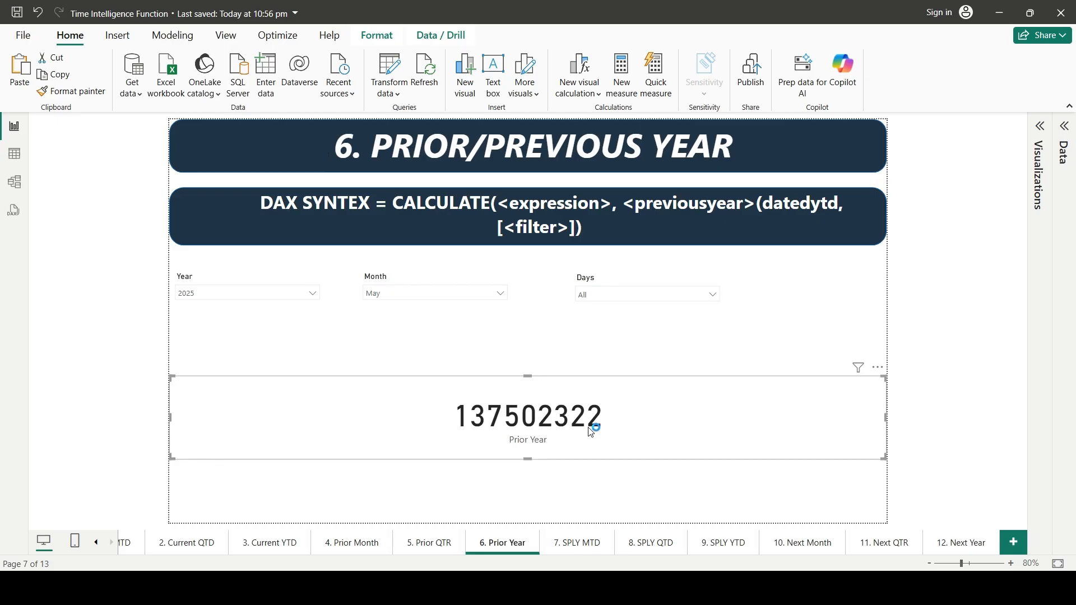
pyautogui.click(543, 343)
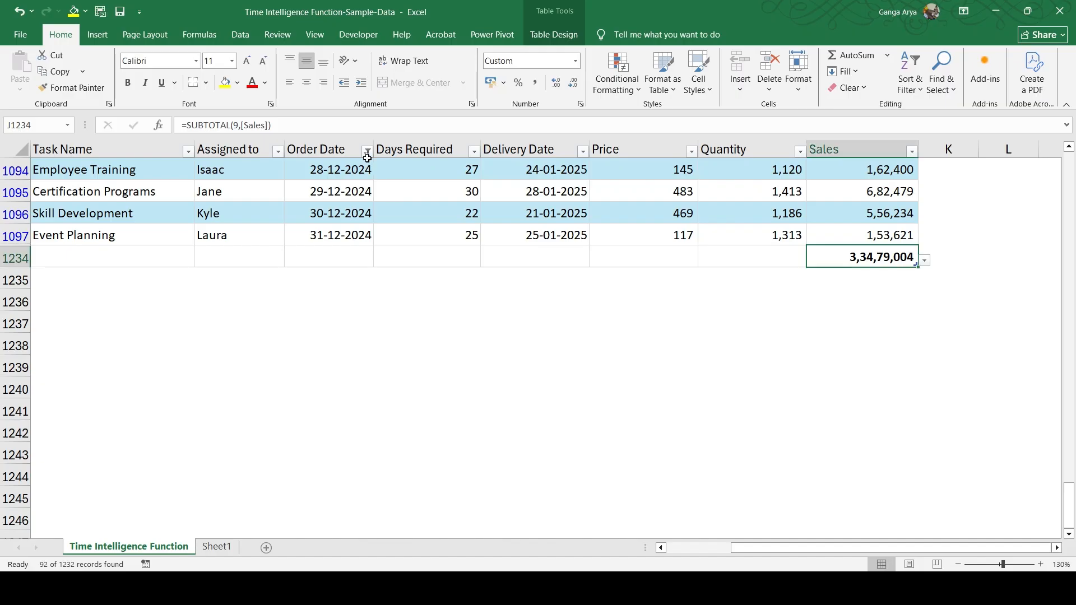
# In the Excel sales table, filter Order Date to the whole of 2024 and examine the Sales subtotal
pyautogui.click(367, 151)
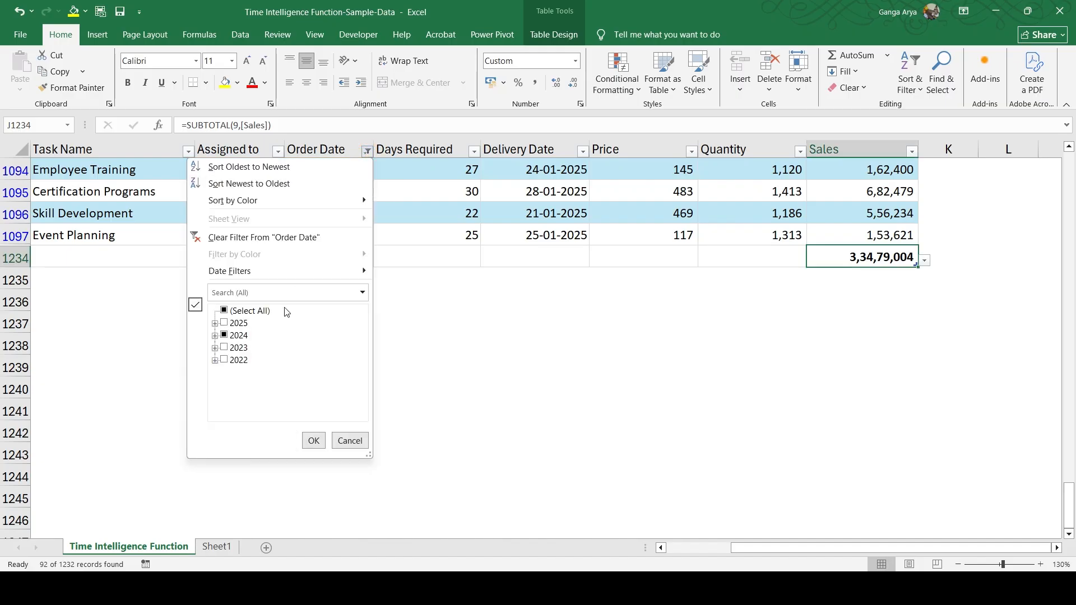
pyautogui.click(225, 335)
pyautogui.click(215, 335)
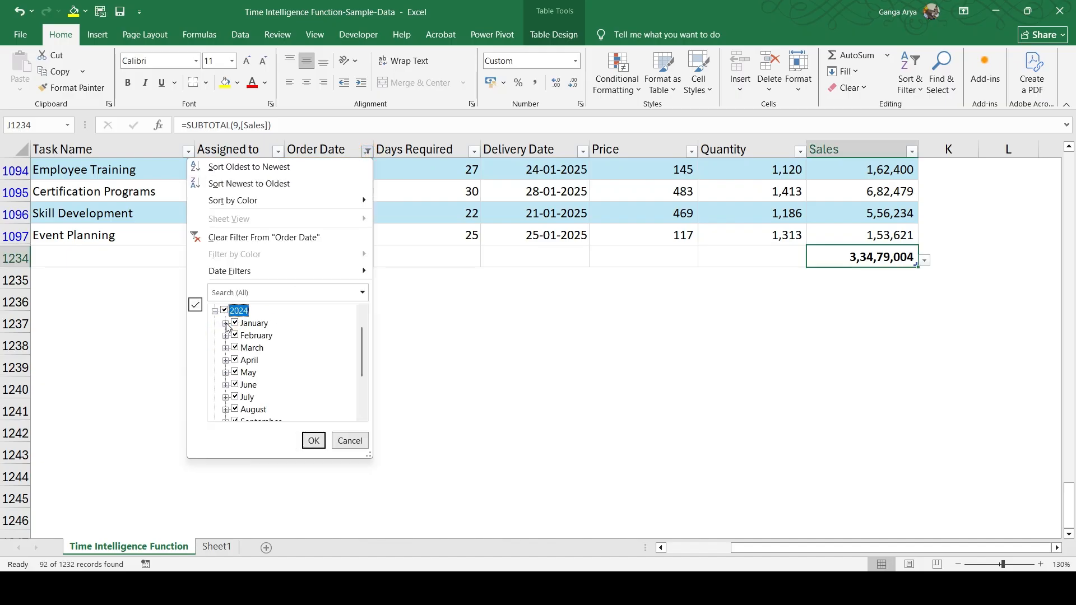
pyautogui.click(314, 441)
pyautogui.scroll(1, 753, 320)
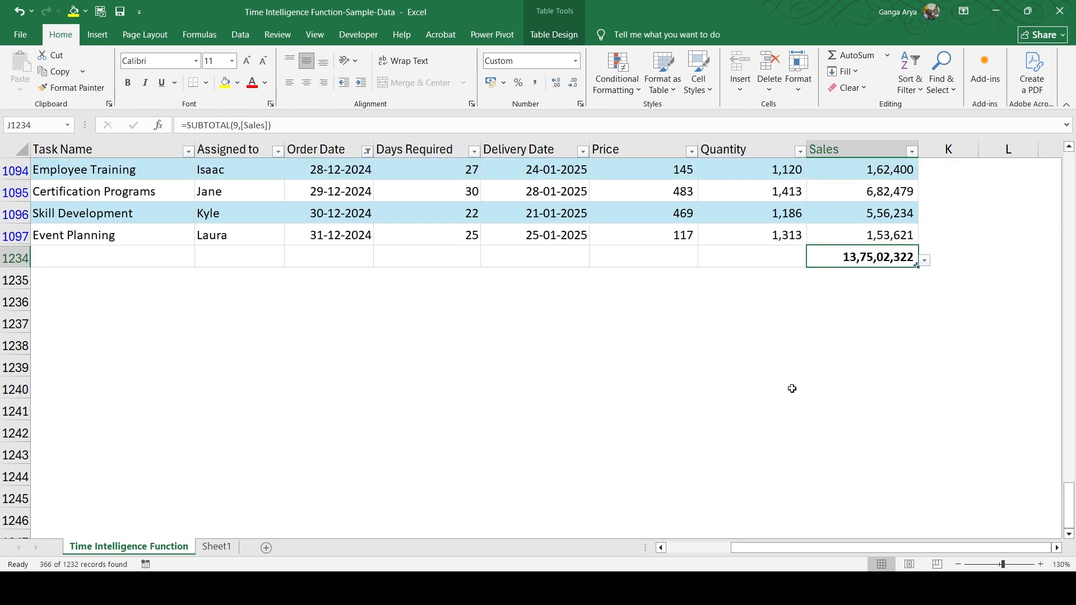
# Switch back to Power BI, set the Year slicer to 2024 and check the Prior Year card
pyautogui.hotkey('alt', 'Tab')
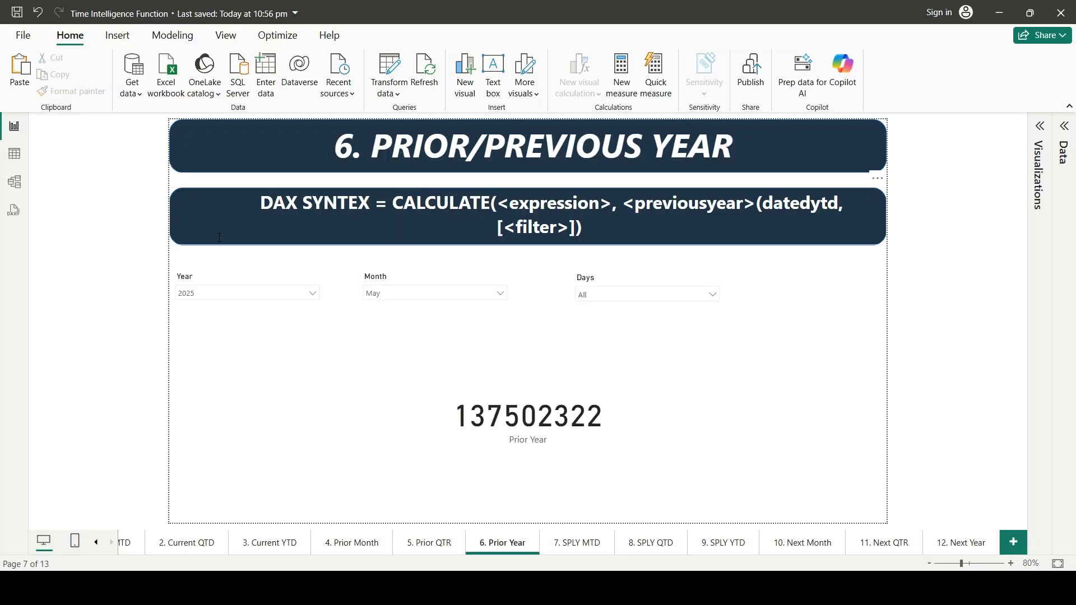
pyautogui.click(223, 293)
pyautogui.click(202, 342)
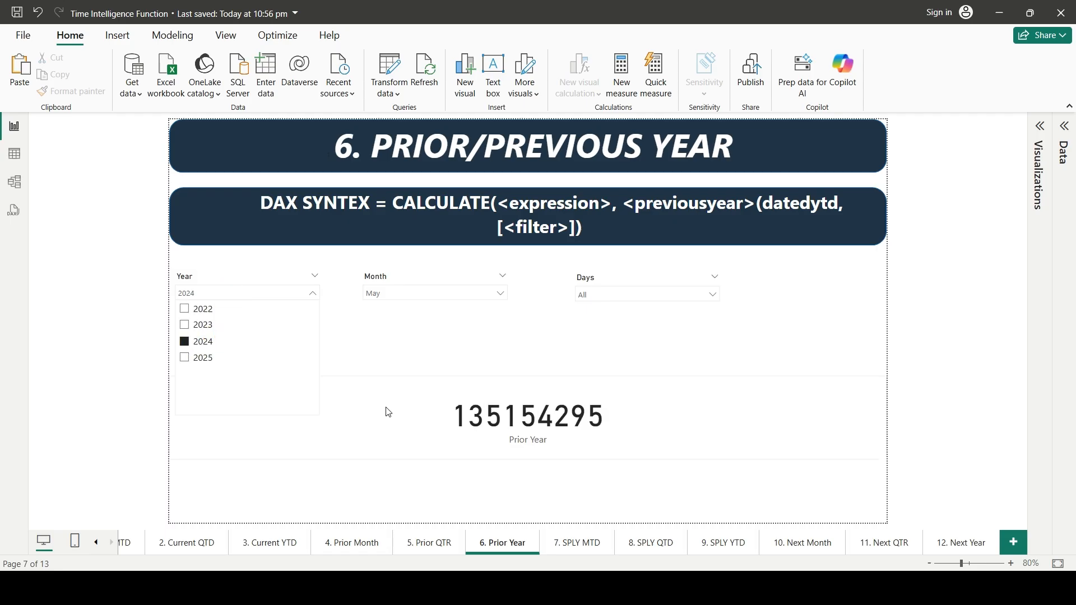
pyautogui.click(402, 355)
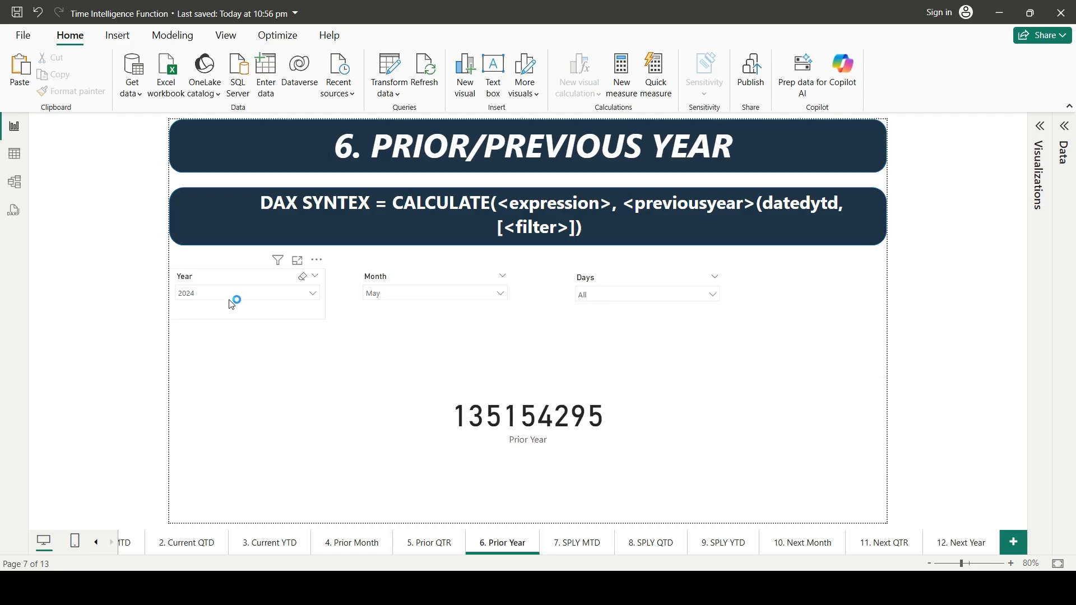
# Switch the Month slicer through several months of 2024, ending on Sep, and compare the Prior Year card for each
pyautogui.click(473, 294)
pyautogui.click(385, 359)
pyautogui.click(387, 341)
pyautogui.click(387, 325)
pyautogui.click(385, 309)
pyautogui.scroll(-2, 392, 370)
pyautogui.click(390, 366)
pyautogui.click(387, 353)
pyautogui.click(382, 337)
pyautogui.click(380, 383)
pyautogui.click(379, 393)
pyautogui.click(374, 405)
pyautogui.click(445, 413)
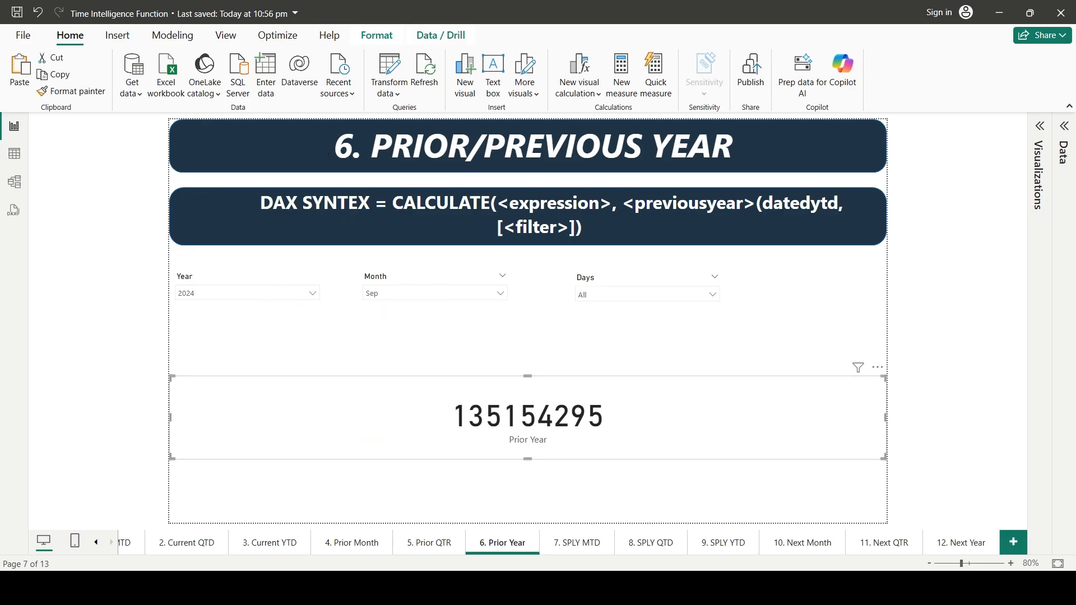
# Switch to Excel, filter Order Date to 2023 only and examine the Sales subtotal
pyautogui.hotkey('alt', 'Tab')
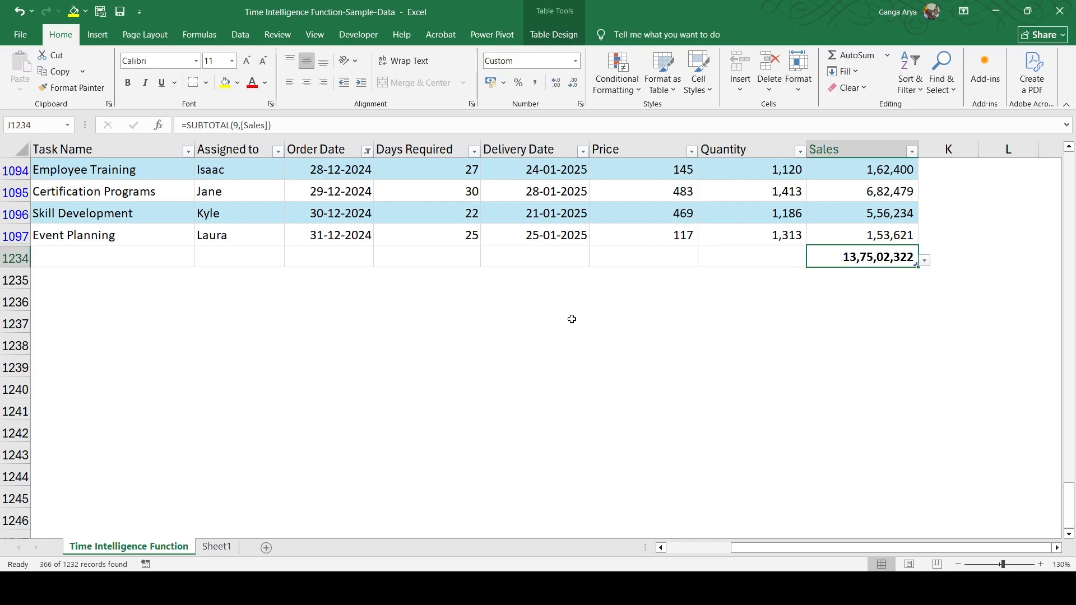
pyautogui.click(367, 152)
pyautogui.click(224, 335)
pyautogui.click(224, 347)
pyautogui.click(313, 441)
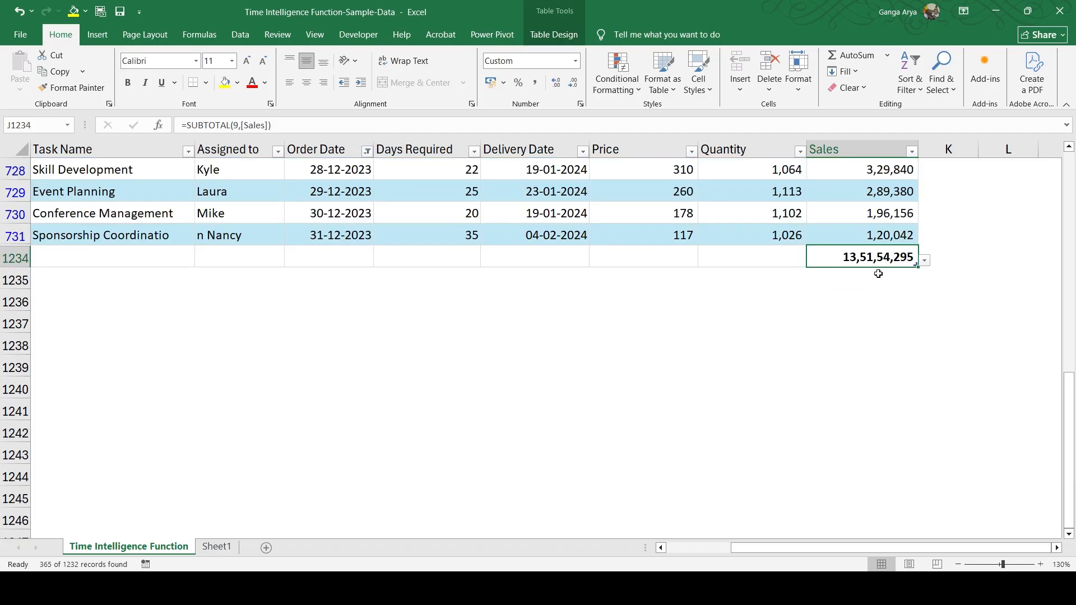
# Switch to Power BI, set the Year slicer to 2023 and 2022 in turn, and check the Prior Year card for each
pyautogui.hotkey('alt', 'Tab')
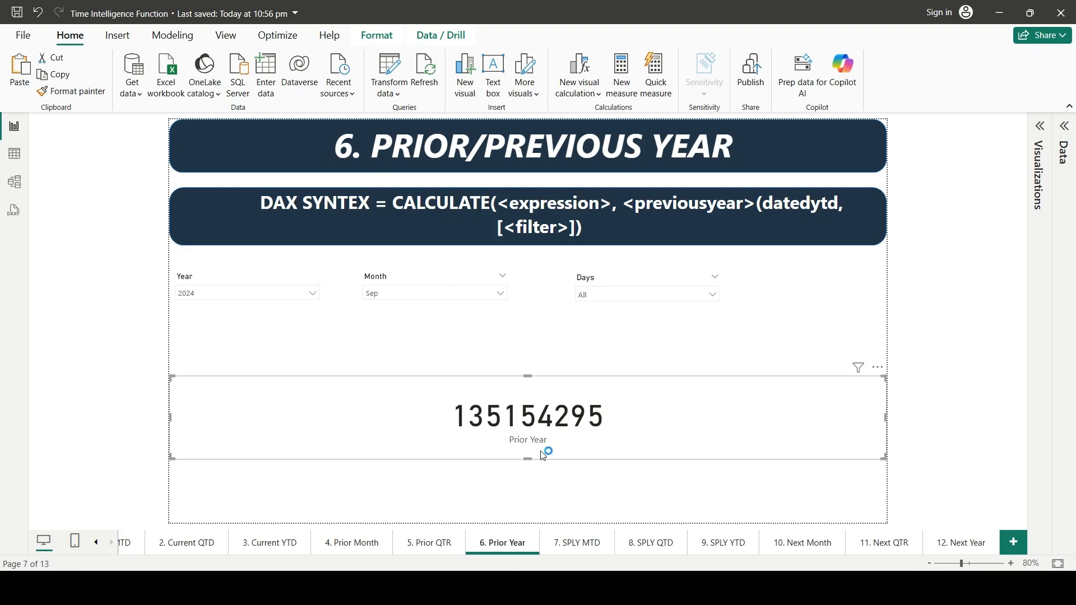
pyautogui.click(256, 292)
pyautogui.click(203, 325)
pyautogui.click(491, 417)
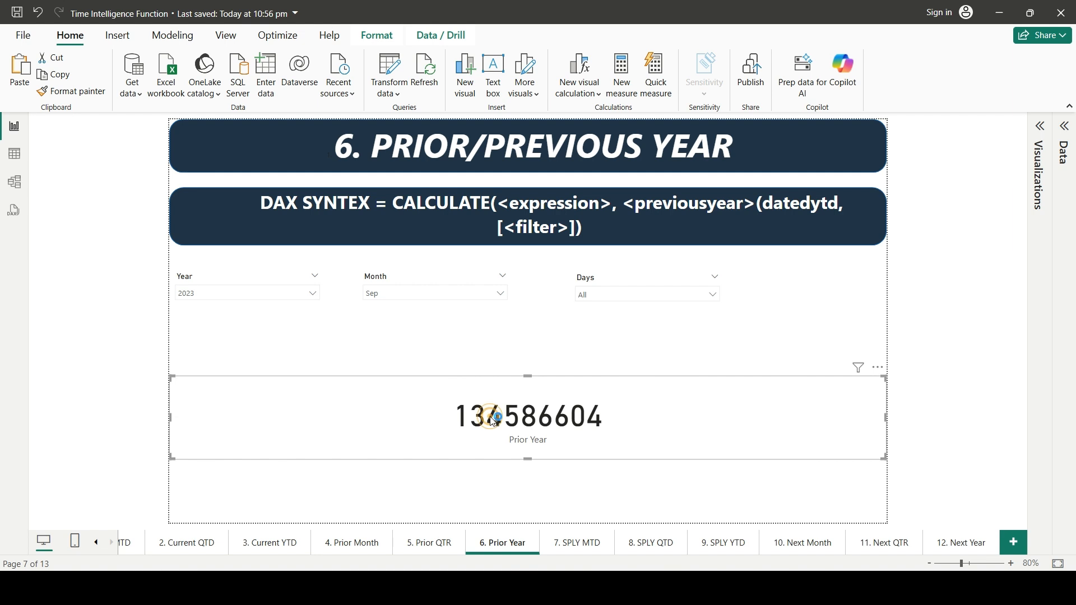
pyautogui.click(235, 294)
pyautogui.click(204, 309)
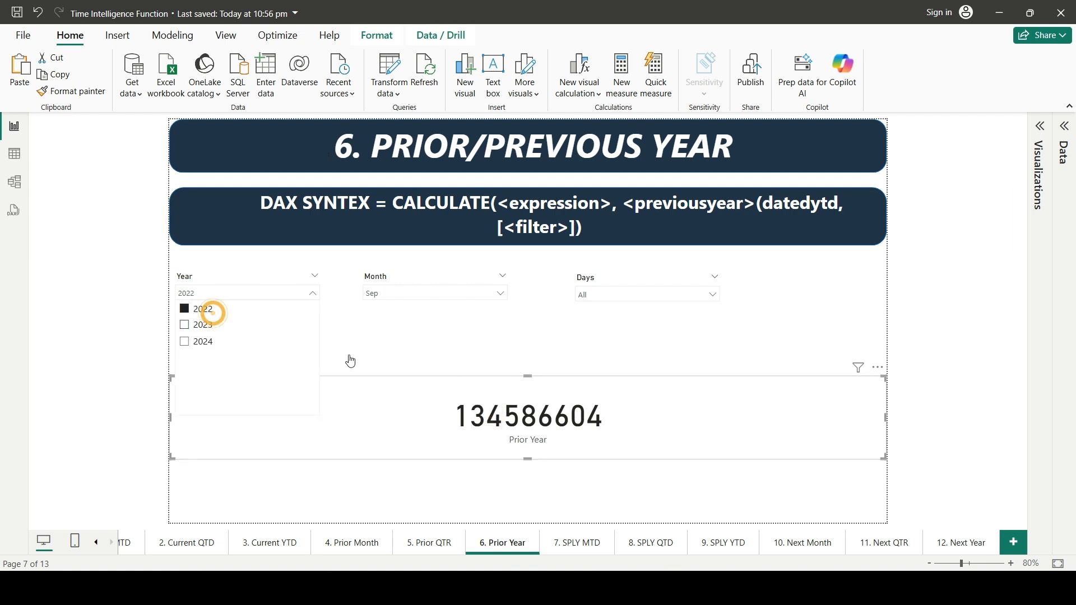
pyautogui.click(494, 417)
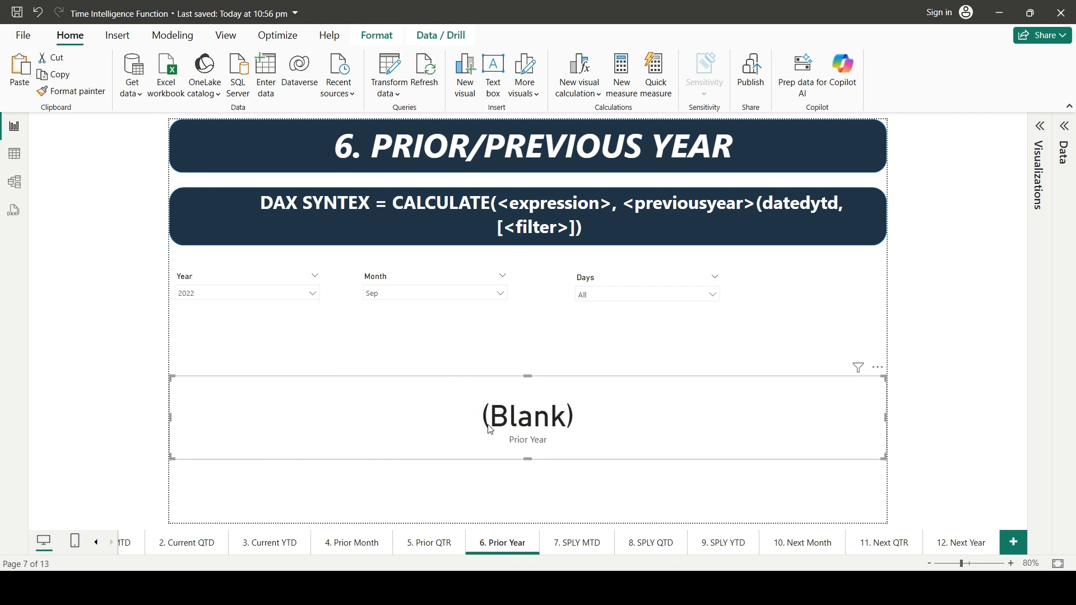
# Clear the Year and Month slicers, set Year to 2025 and check the Prior Year card
pyautogui.click(300, 283)
pyautogui.click(258, 293)
pyautogui.click(302, 277)
pyautogui.click(396, 294)
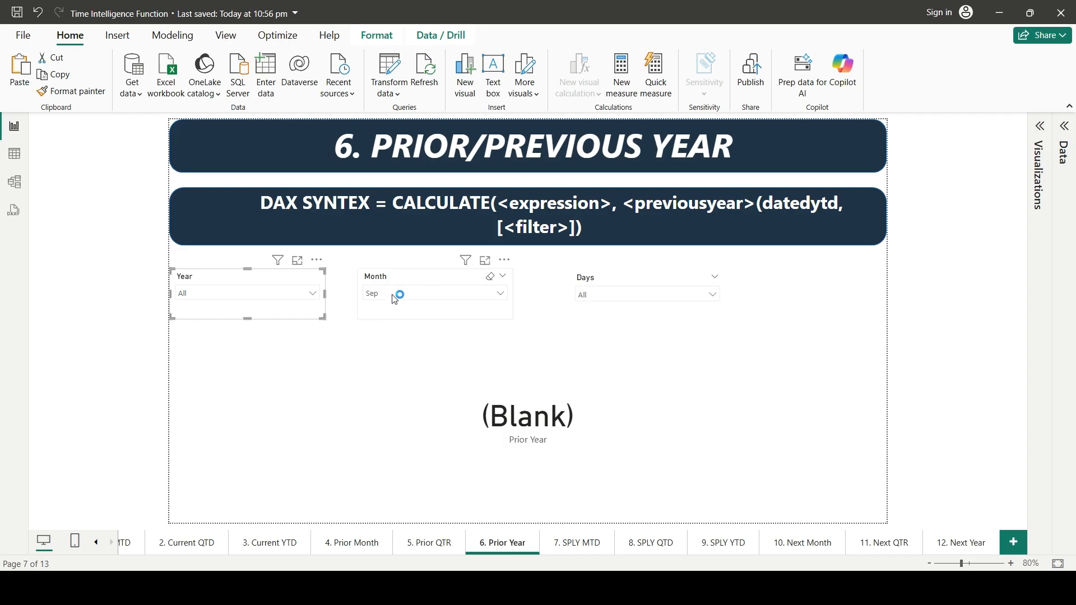
pyautogui.click(492, 278)
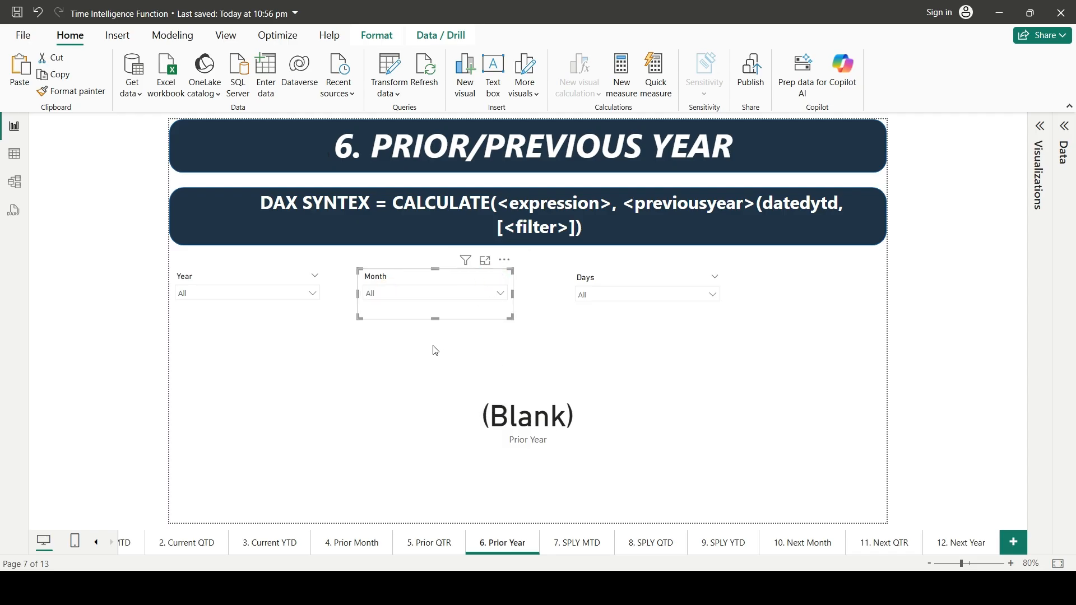
pyautogui.click(286, 294)
pyautogui.click(202, 358)
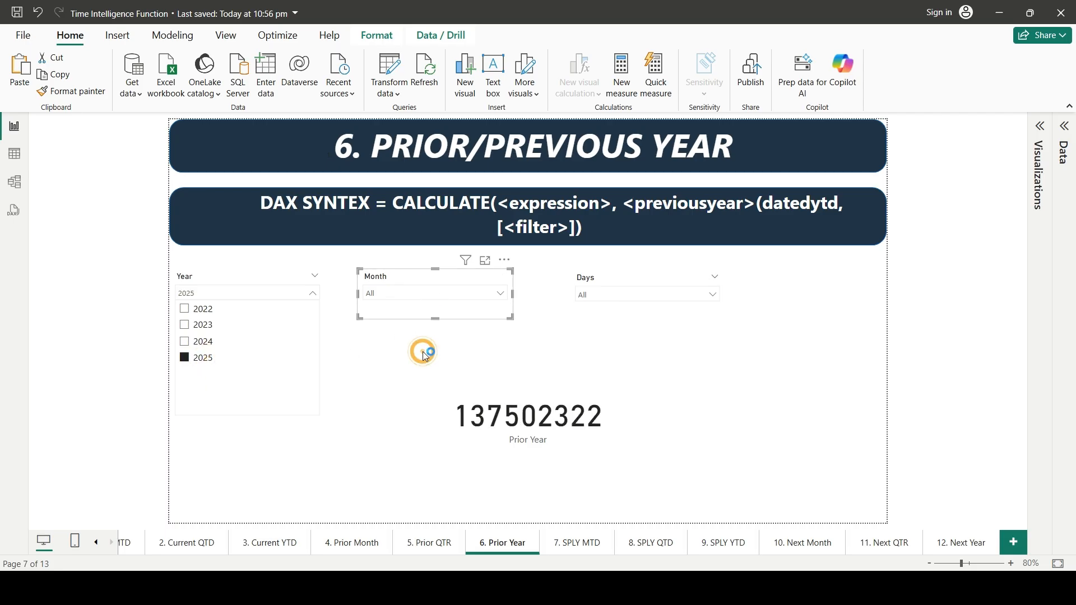
pyautogui.click(491, 354)
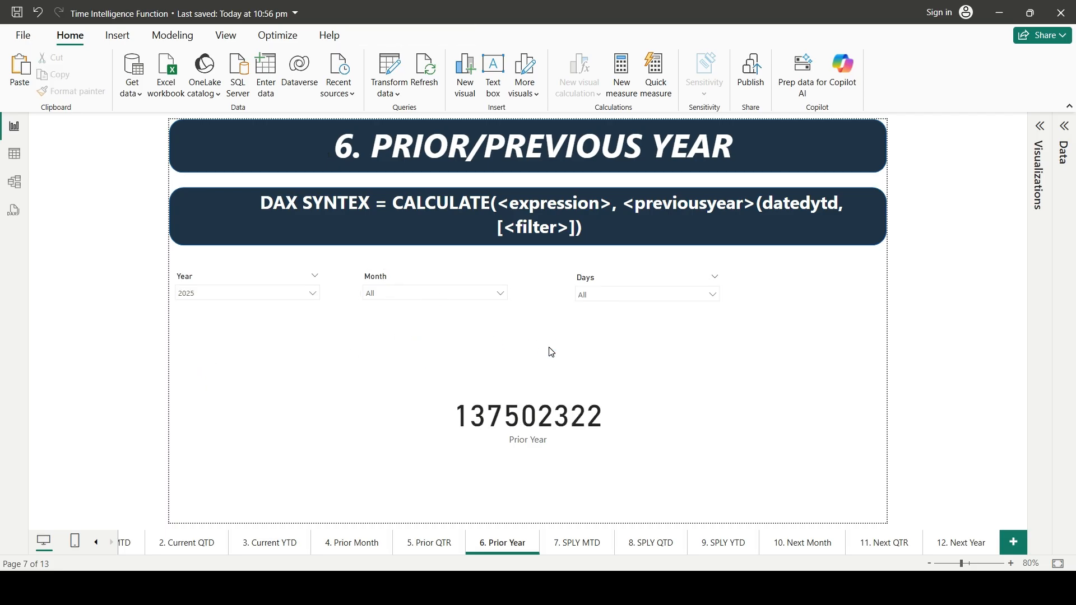
# On the 7. SPLY MTD page, create a new measure in Salesdata named SPLY MTD, beginning its formula with CALCULATE
pyautogui.click(575, 547)
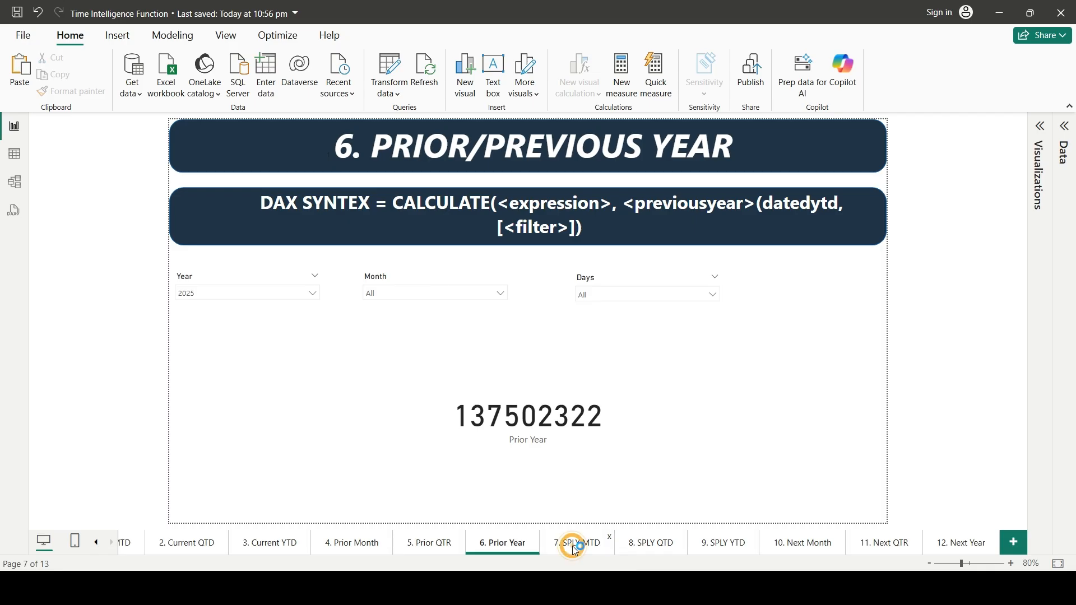
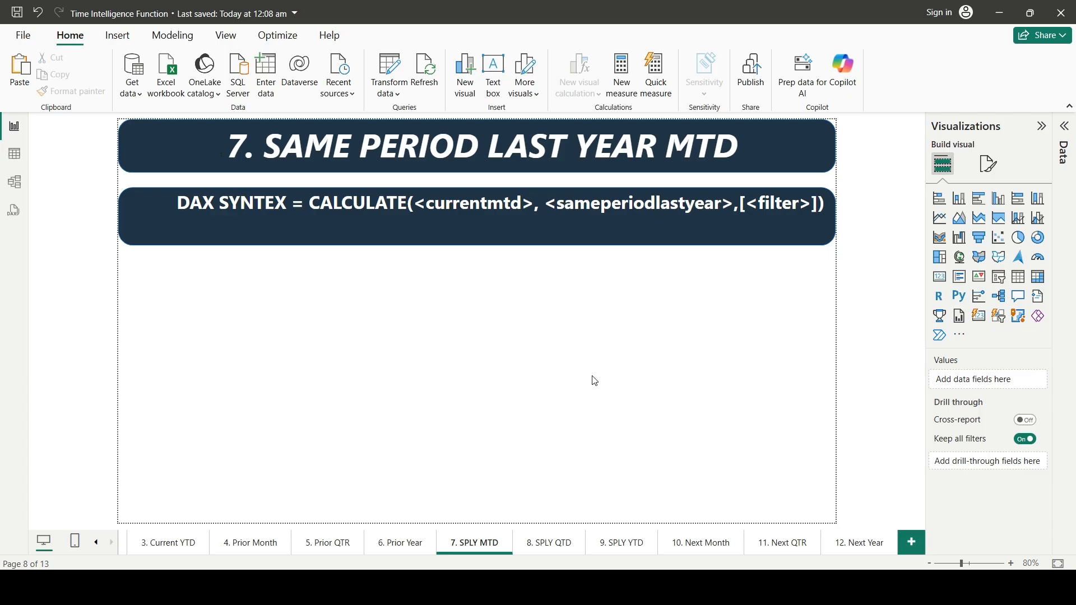
pyautogui.click(425, 348)
pyautogui.click(1064, 129)
pyautogui.click(926, 260)
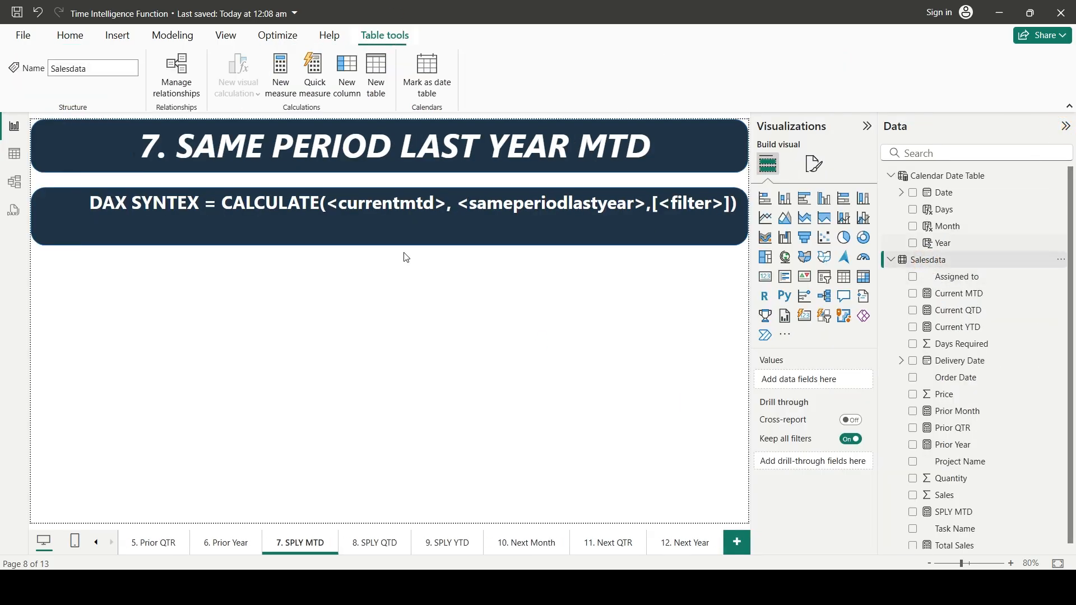
pyautogui.click(281, 73)
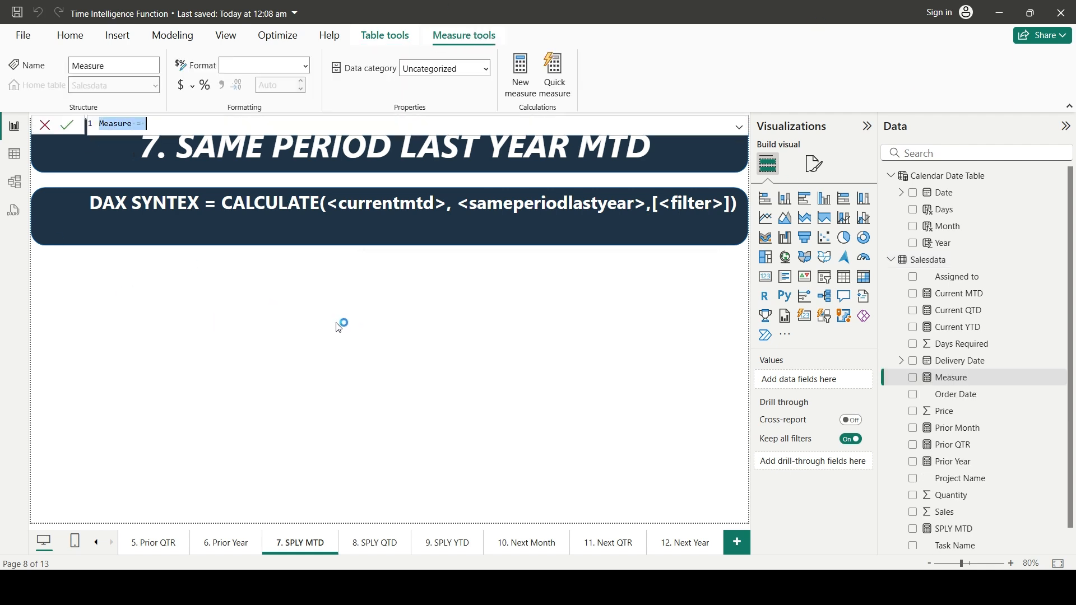
pyautogui.write('S')
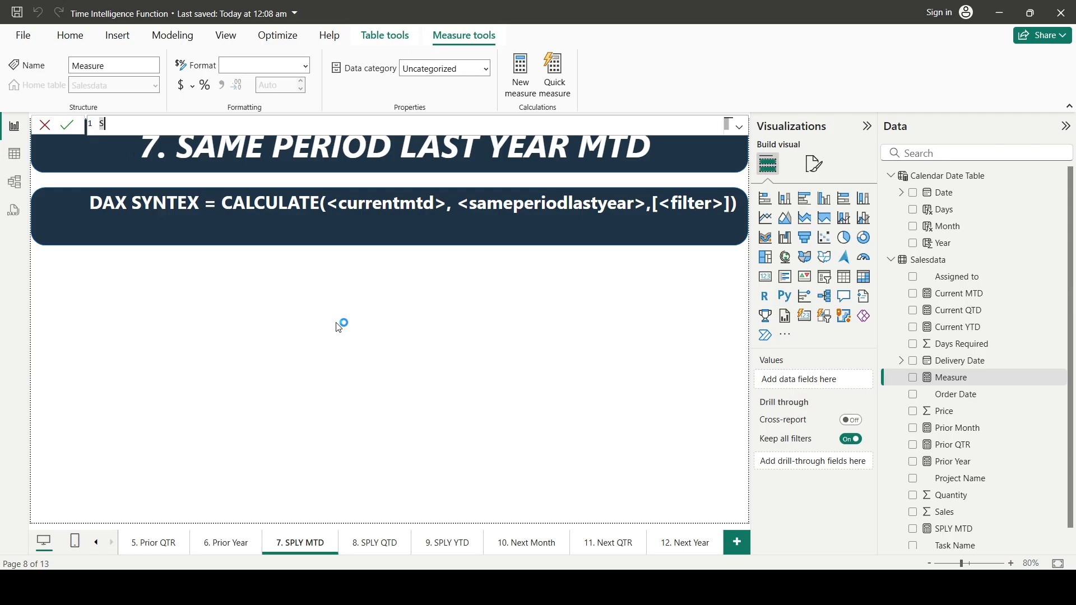
pyautogui.write('PLY MTD = calcu')
pyautogui.press('Tab')
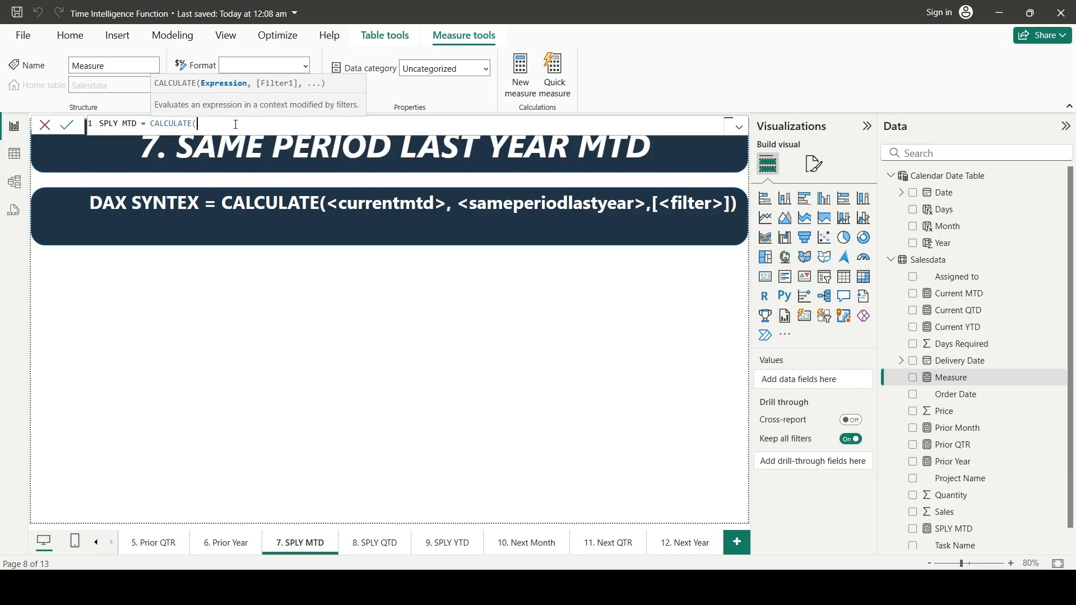
# Add [Current MTD] as the CALCULATE expression and begin its filter argument with SAMEPERIODLASTYEAR
pyautogui.write('c')
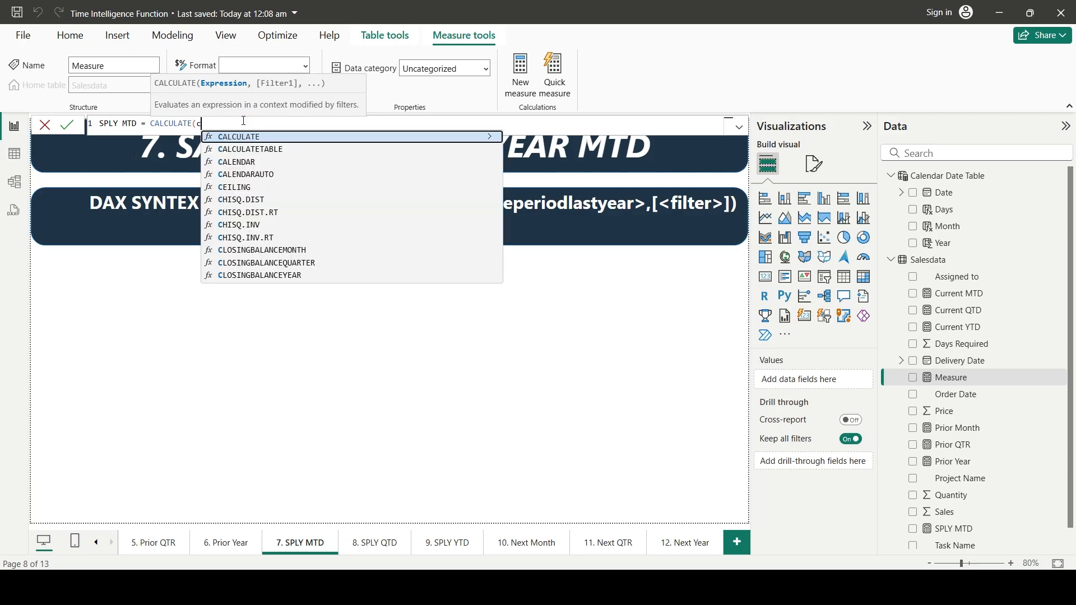
pyautogui.write('urrent')
pyautogui.press('Tab')
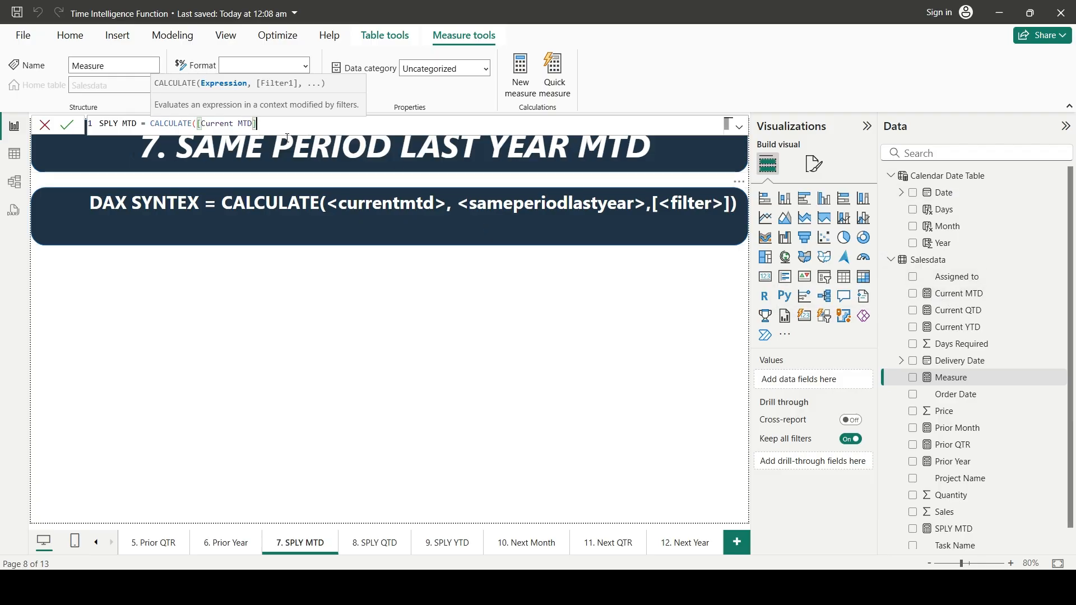
pyautogui.write(',')
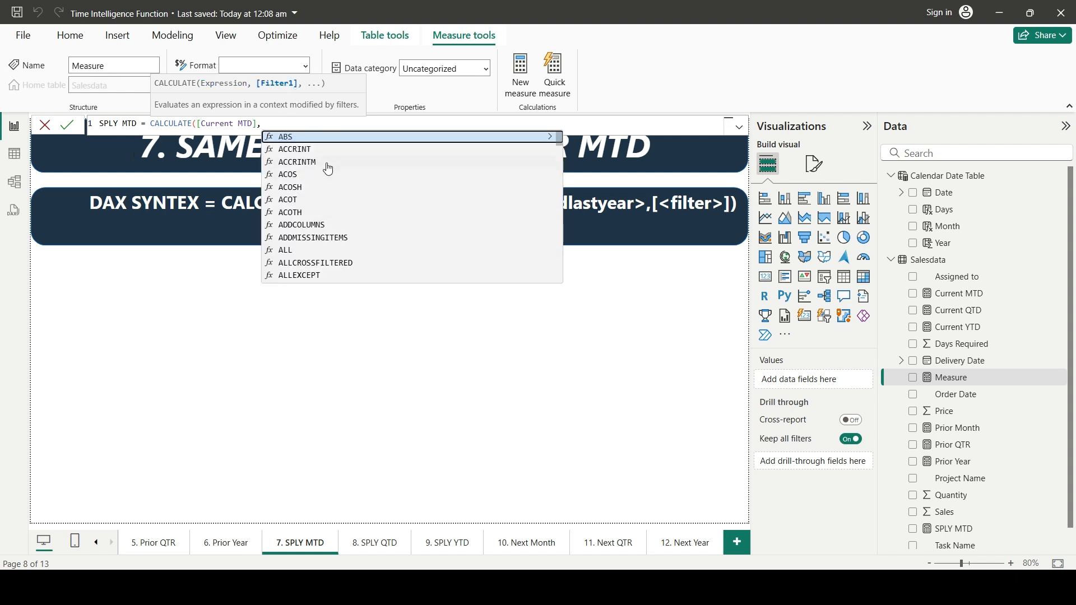
pyautogui.write('same')
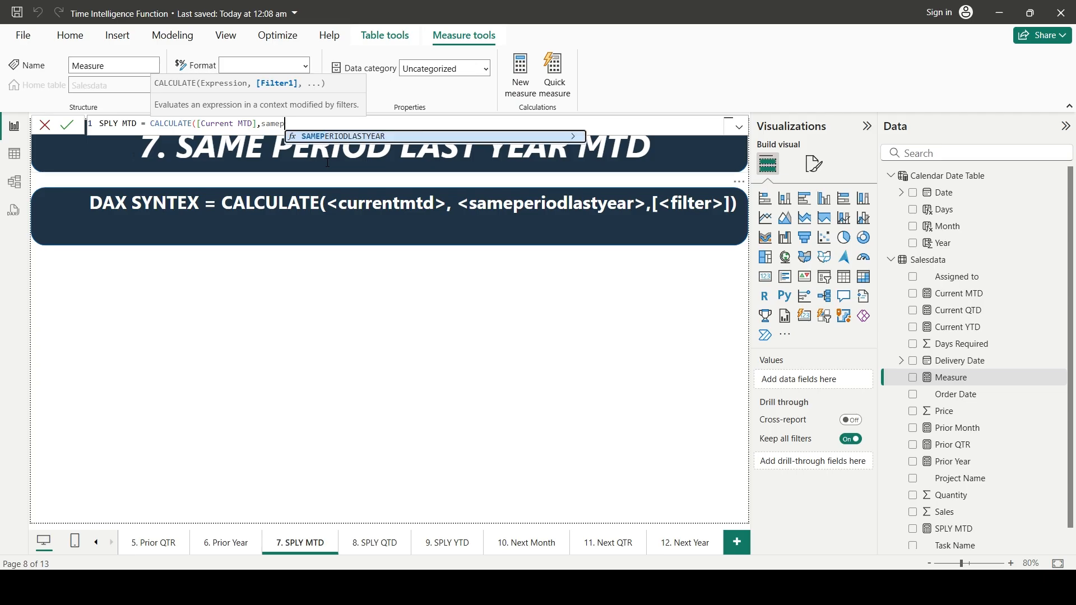
pyautogui.press('Tab')
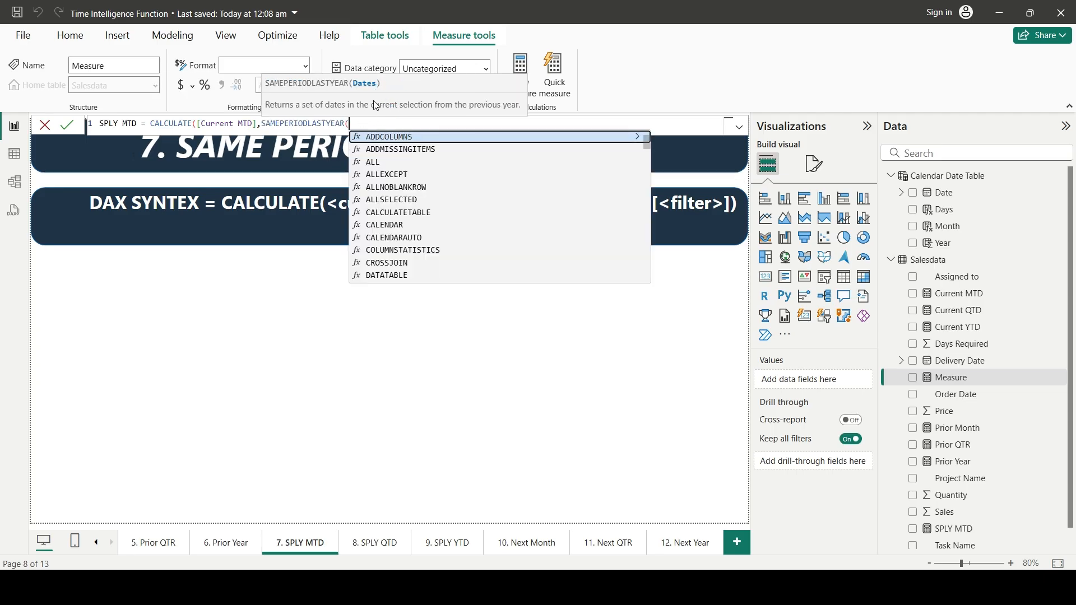
# Complete the filter with DATESMTD('Calendar Date Table'[Date]) and try to commit the measure
pyautogui.write('datesmtd')
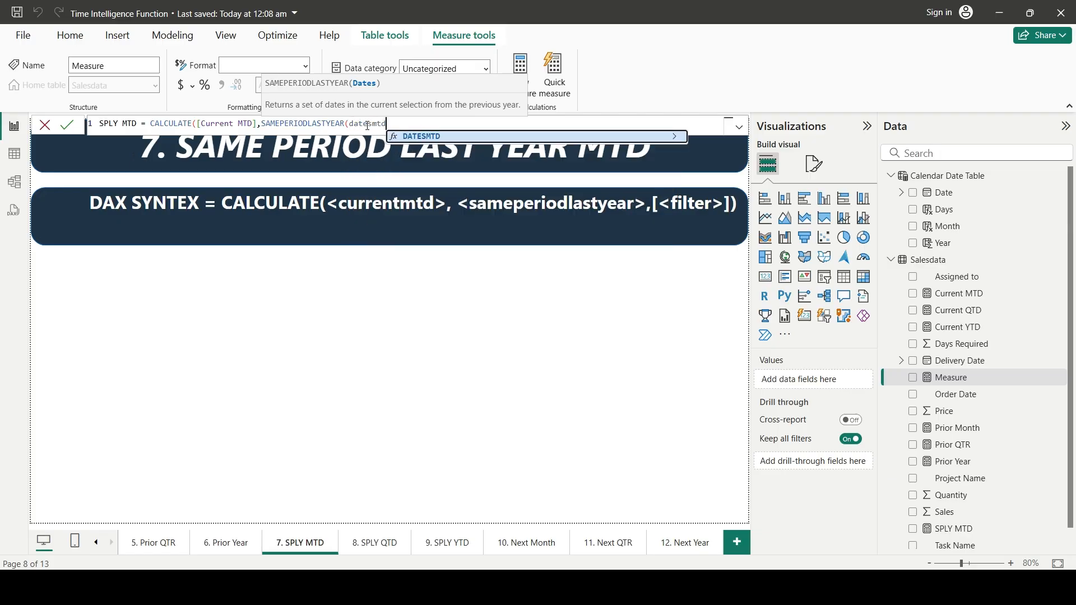
pyautogui.press('Tab')
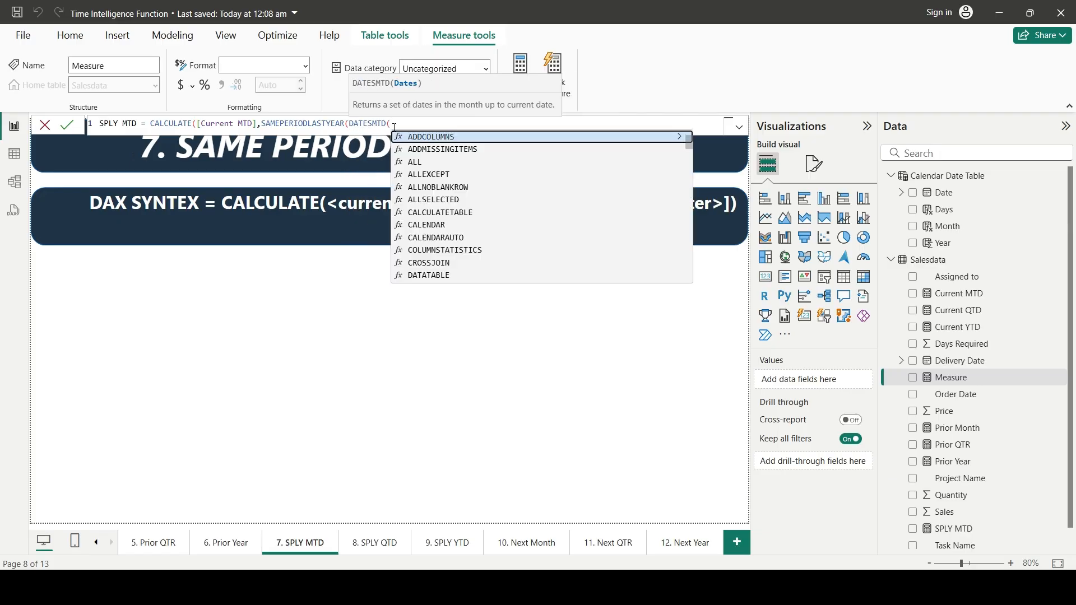
pyautogui.write('sa')
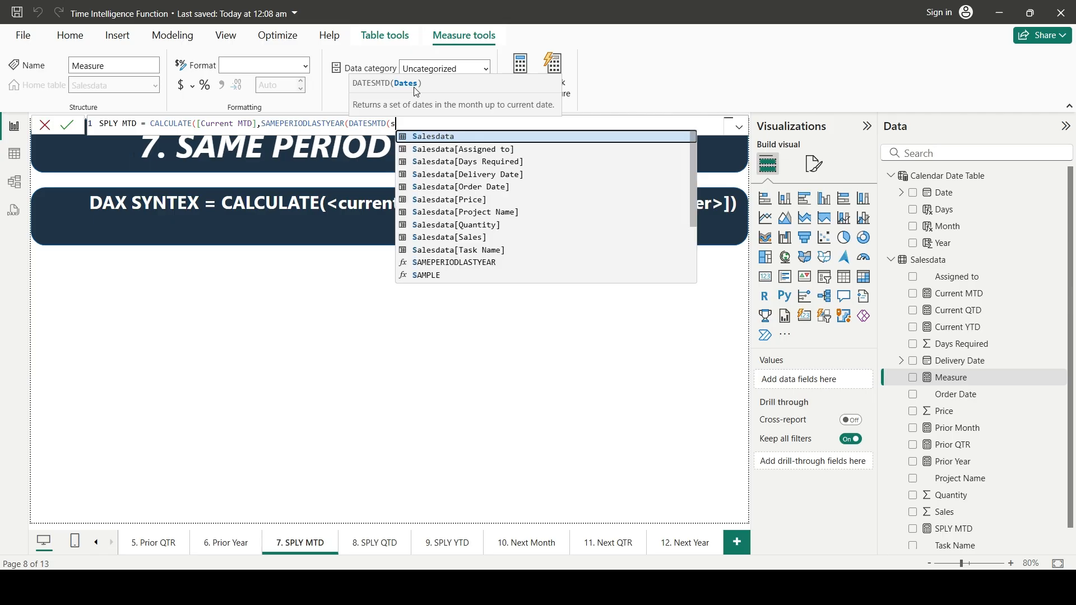
pyautogui.press('BackSpace')
pyautogui.press('BackSpace')
pyautogui.write('calenda')
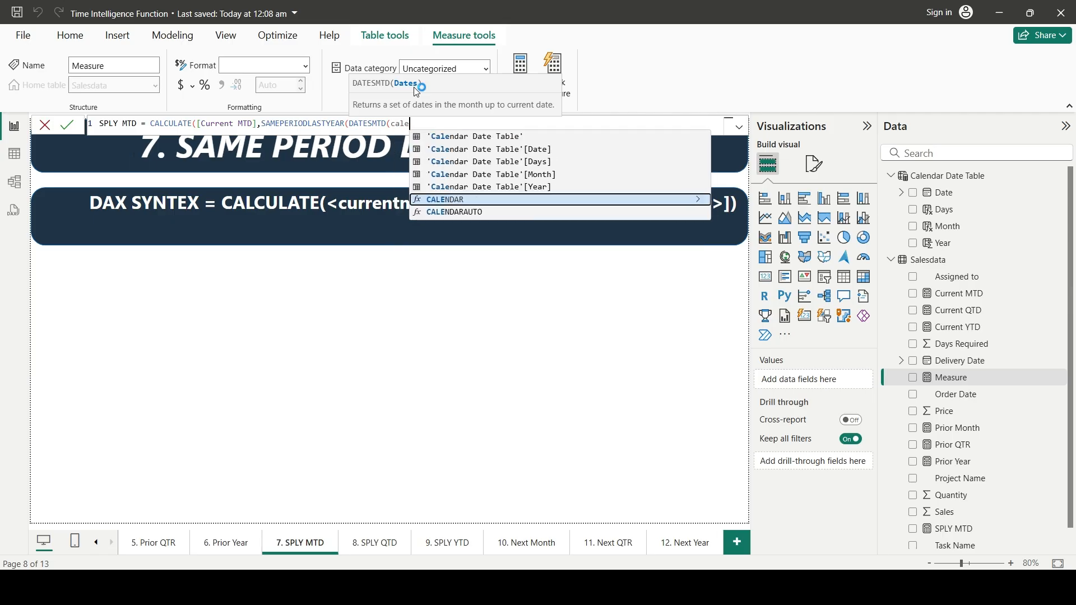
pyautogui.click(494, 150)
pyautogui.write(')')
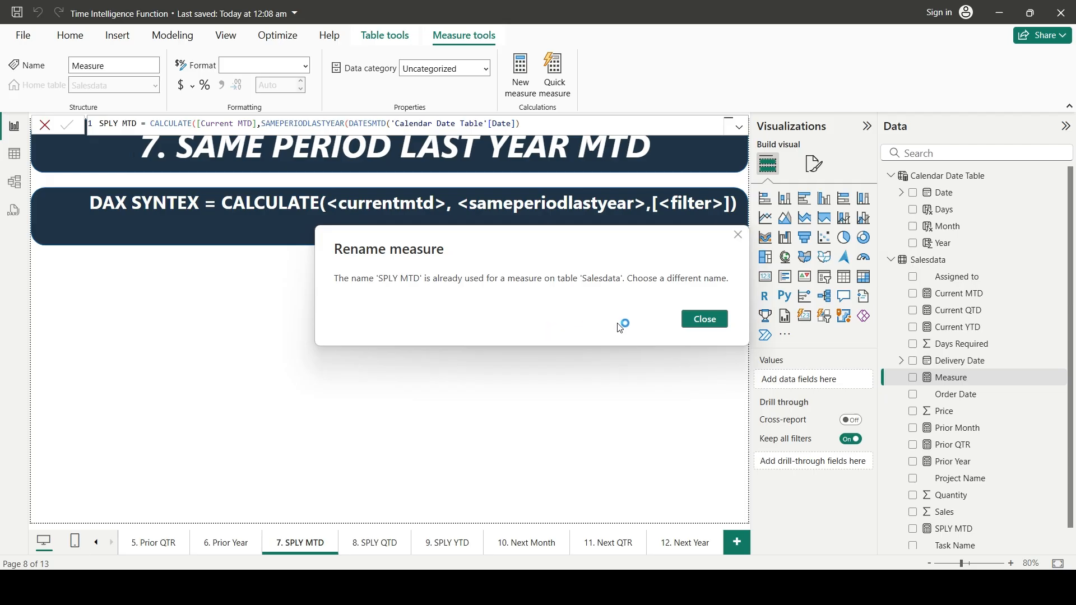
# Dismiss the naming conflict, rename the measure SPLY MTD New and commit its formula
pyautogui.click(703, 319)
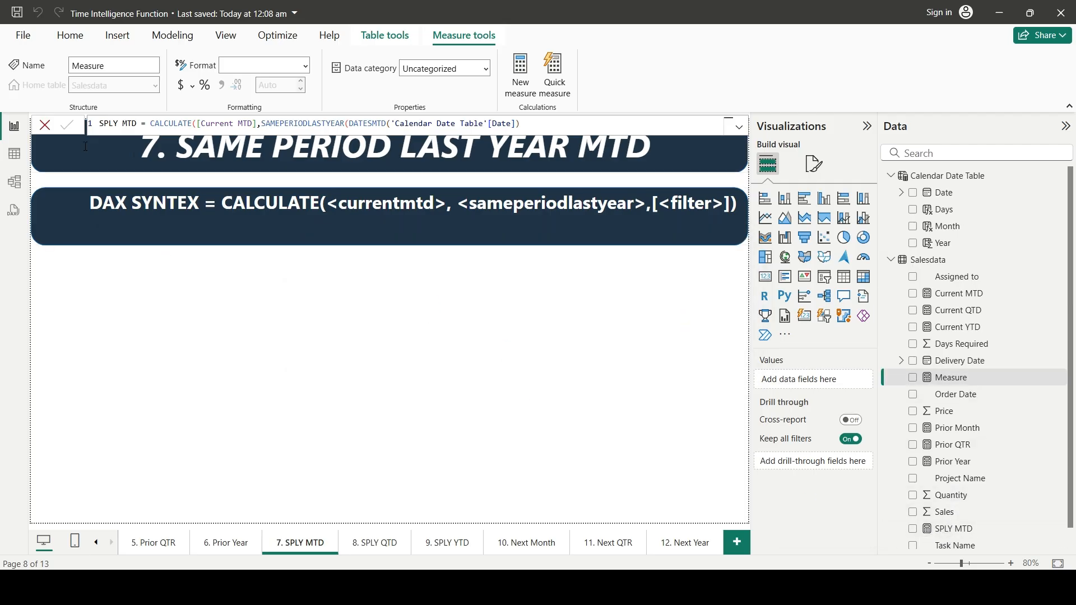
pyautogui.click(137, 123)
pyautogui.write('New')
pyautogui.press('Return')
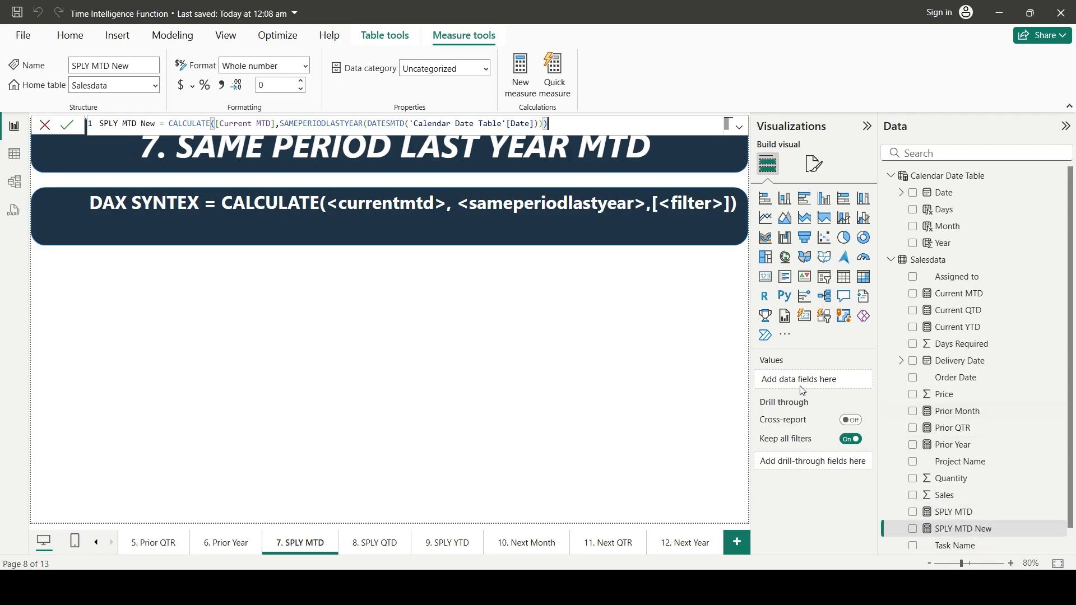
# Add a card visual to the SPLY MTD page showing the SPLY MTD New measure
pyautogui.click(412, 334)
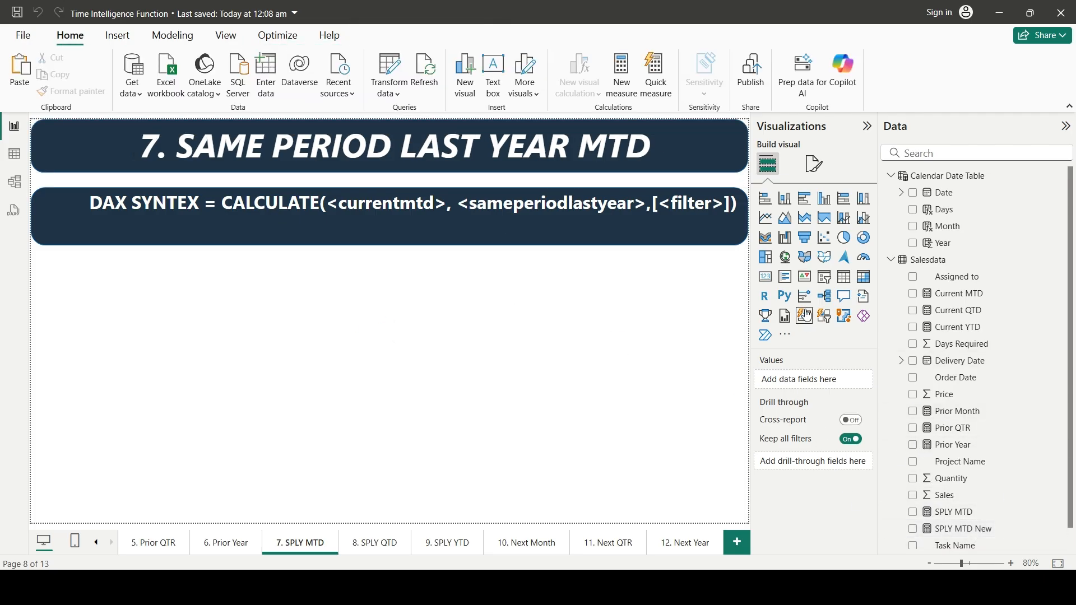
pyautogui.click(767, 282)
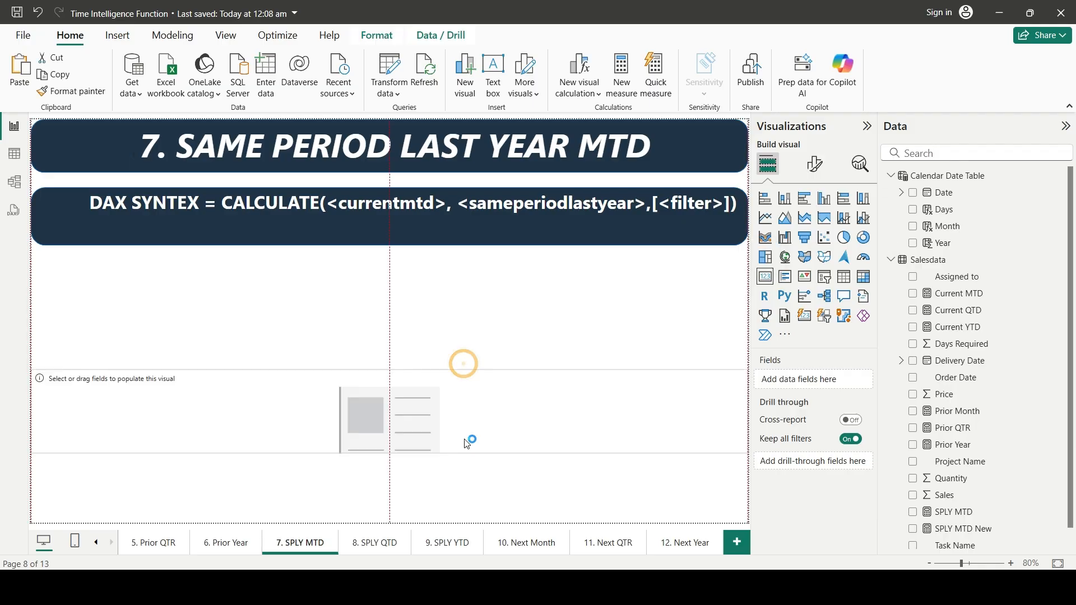
pyautogui.moveTo(960, 529); pyautogui.dragTo(422, 364)
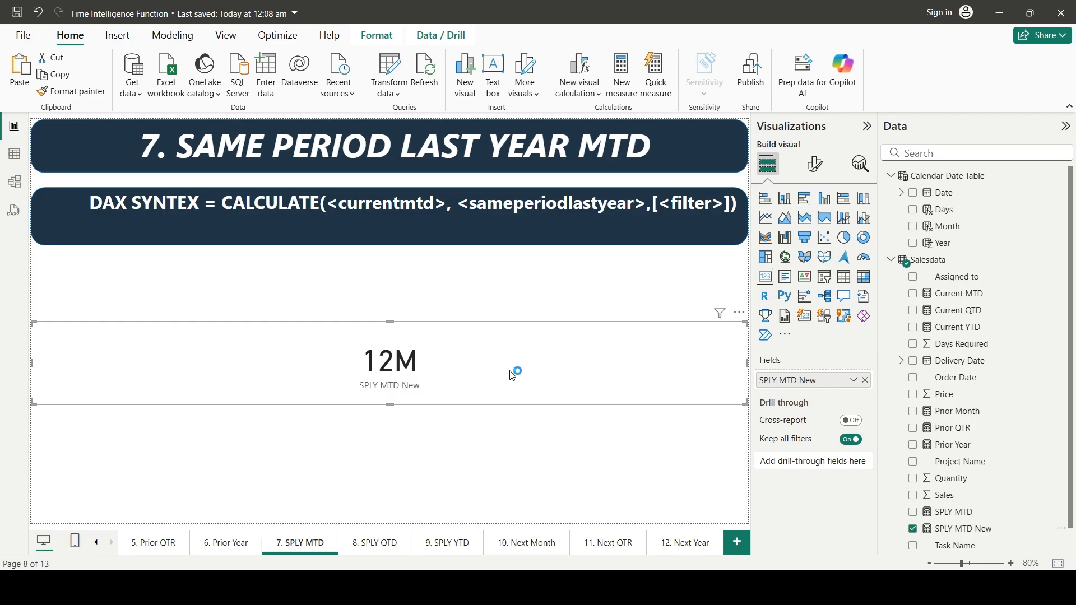
# Set the card's callout value display units to None and move the card slightly lower on the page
pyautogui.click(816, 164)
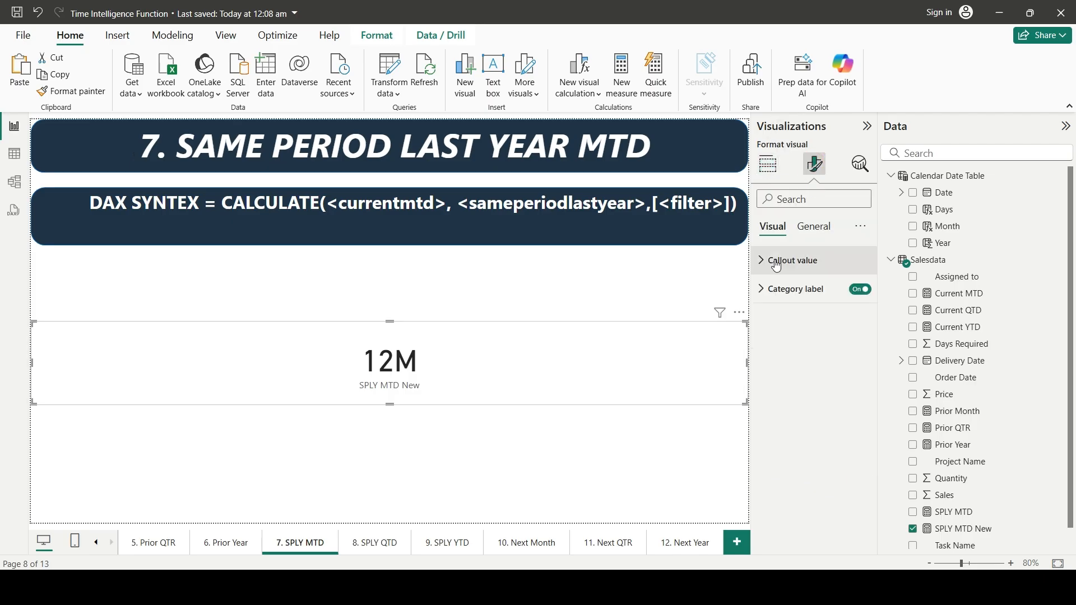
pyautogui.click(774, 261)
pyautogui.click(813, 402)
pyautogui.click(788, 433)
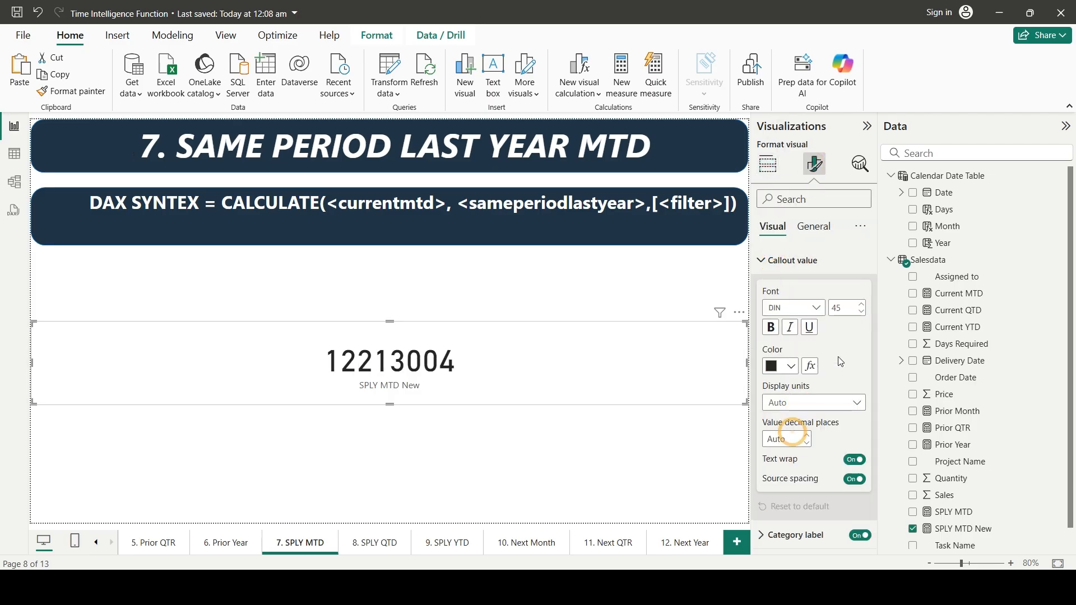
pyautogui.moveTo(494, 386); pyautogui.dragTo(493, 409)
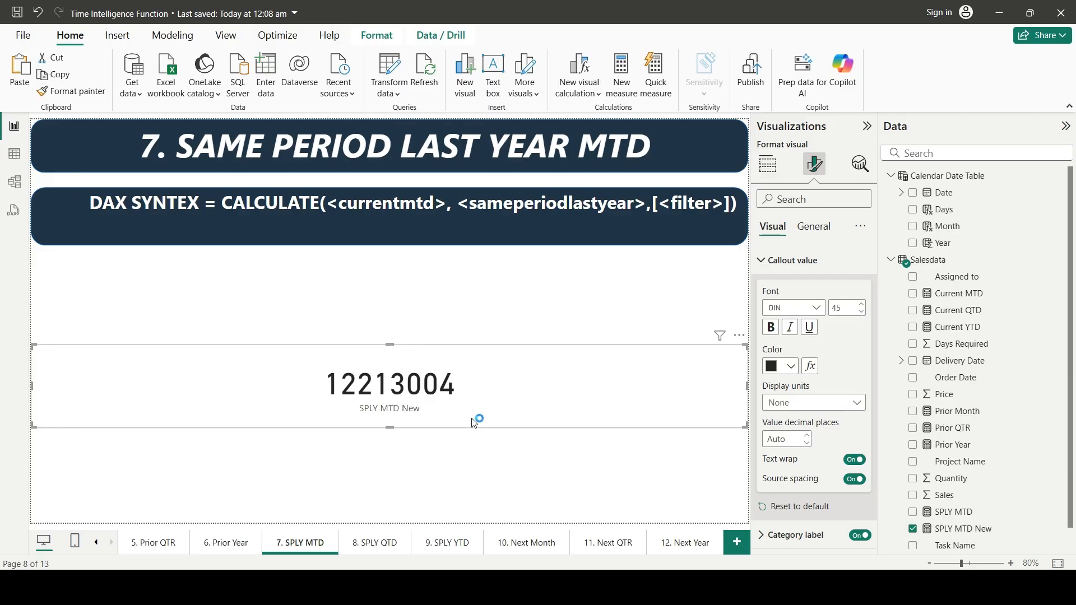
pyautogui.click(415, 291)
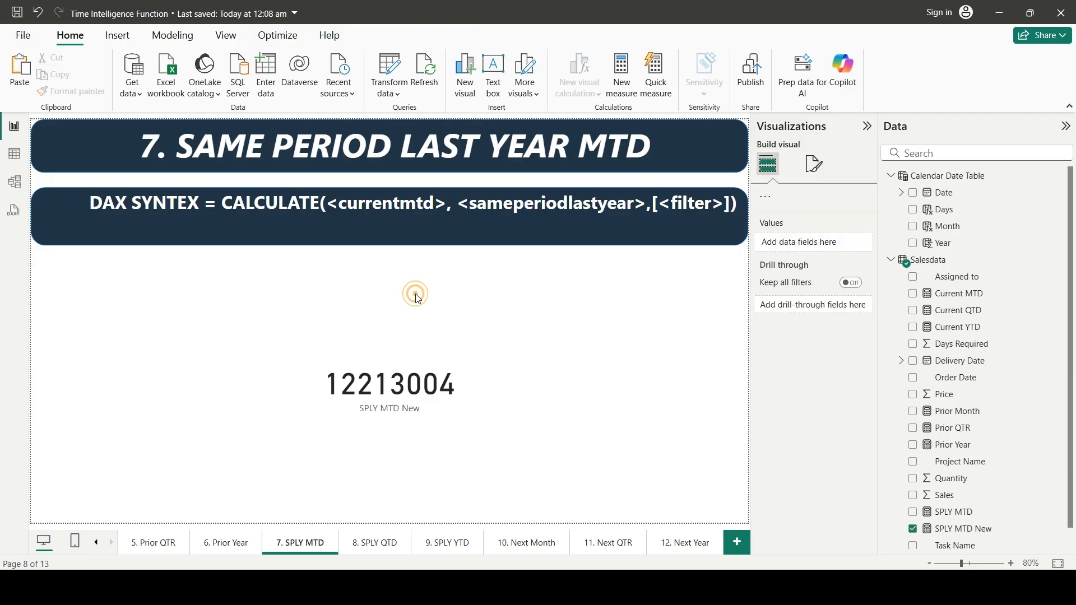
# Copy the Year, Month and Days slicers from the Prior Year page onto the SPLY MTD page without syncing them
pyautogui.click(233, 543)
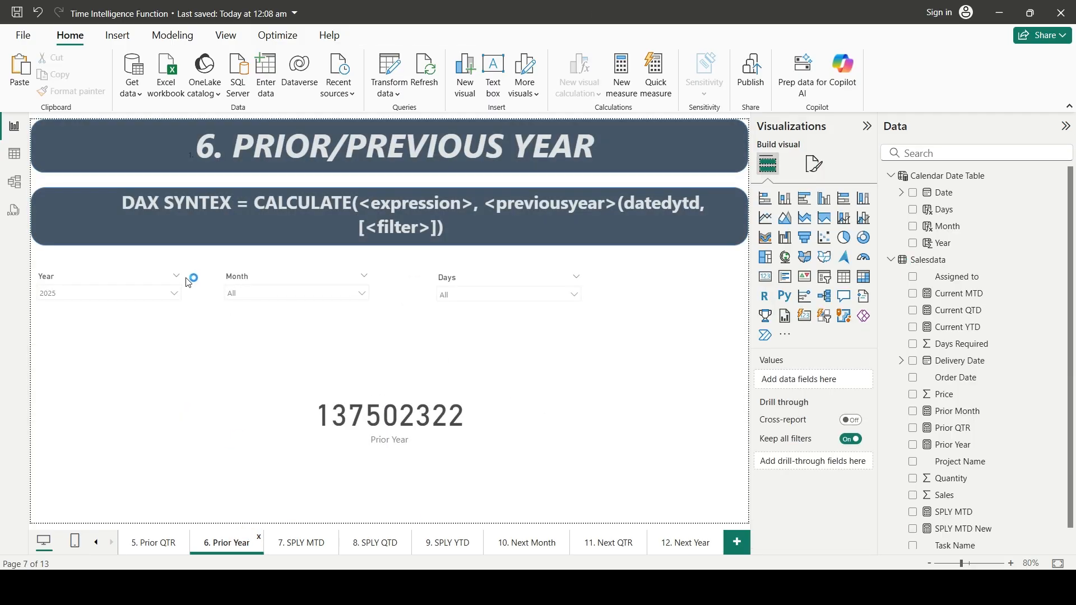
pyautogui.click(72, 268)
pyautogui.keyDown('ctrl'); pyautogui.click(241, 280); pyautogui.keyUp('ctrl')
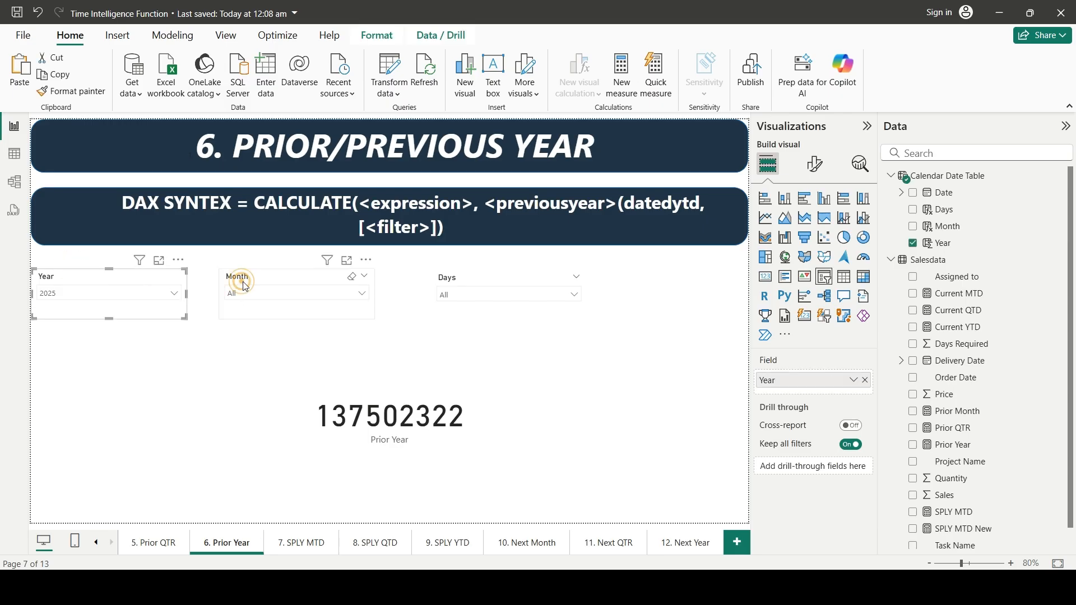
pyautogui.keyDown('ctrl'); pyautogui.click(459, 280); pyautogui.keyUp('ctrl')
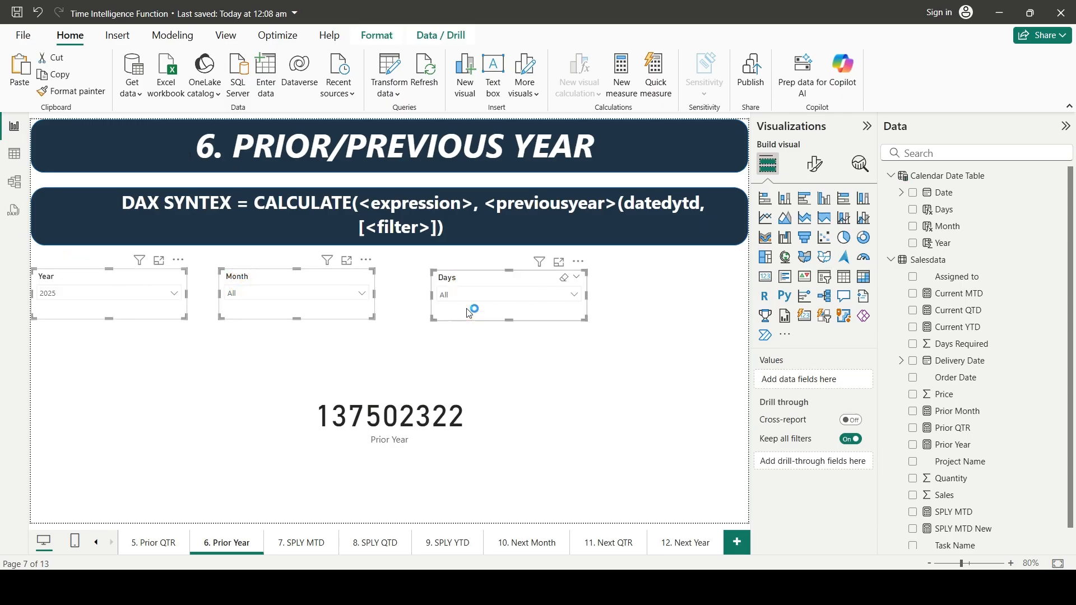
pyautogui.click(328, 543)
pyautogui.hotkey('ctrl', 'v')
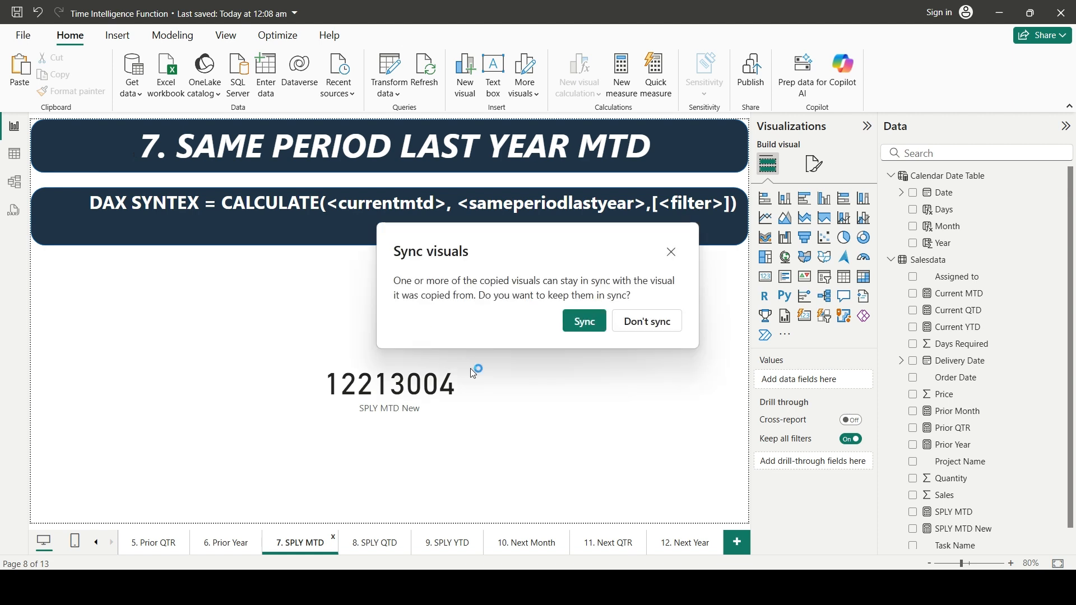
pyautogui.click(646, 320)
pyautogui.click(587, 377)
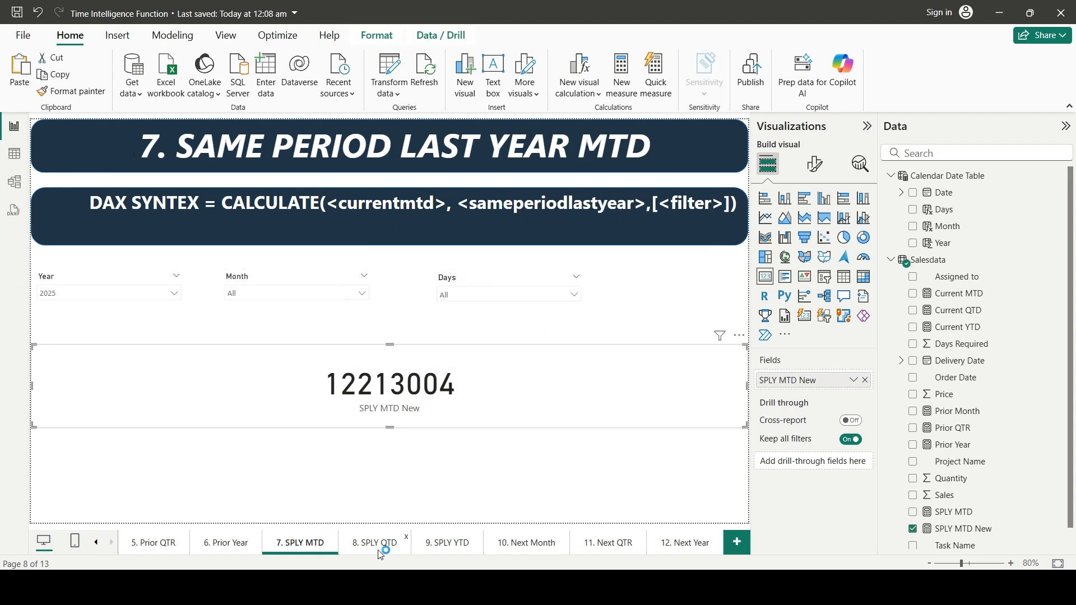
pyautogui.click(418, 490)
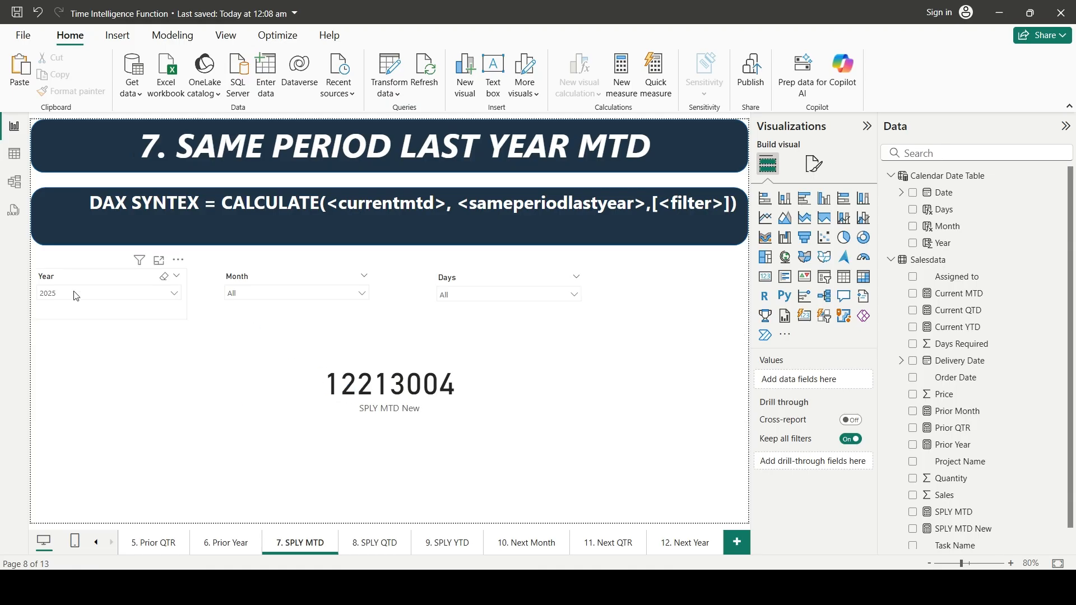
# Filter the SPLY MTD page to May and day 05 with the Month and Days slicers
pyautogui.click(289, 293)
pyautogui.click(235, 374)
pyautogui.click(471, 297)
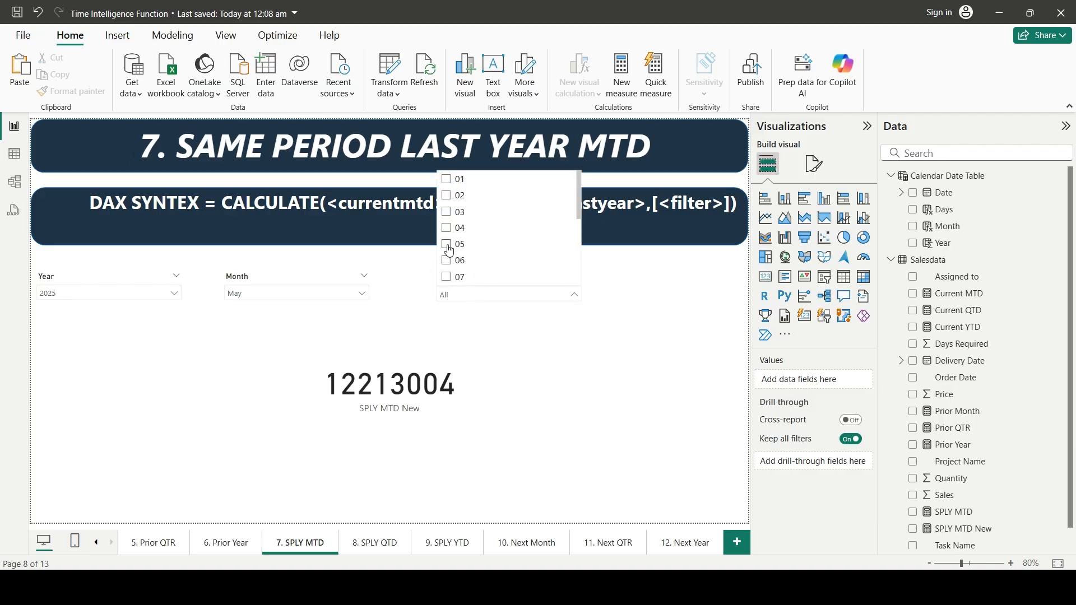
pyautogui.click(446, 244)
pyautogui.click(401, 454)
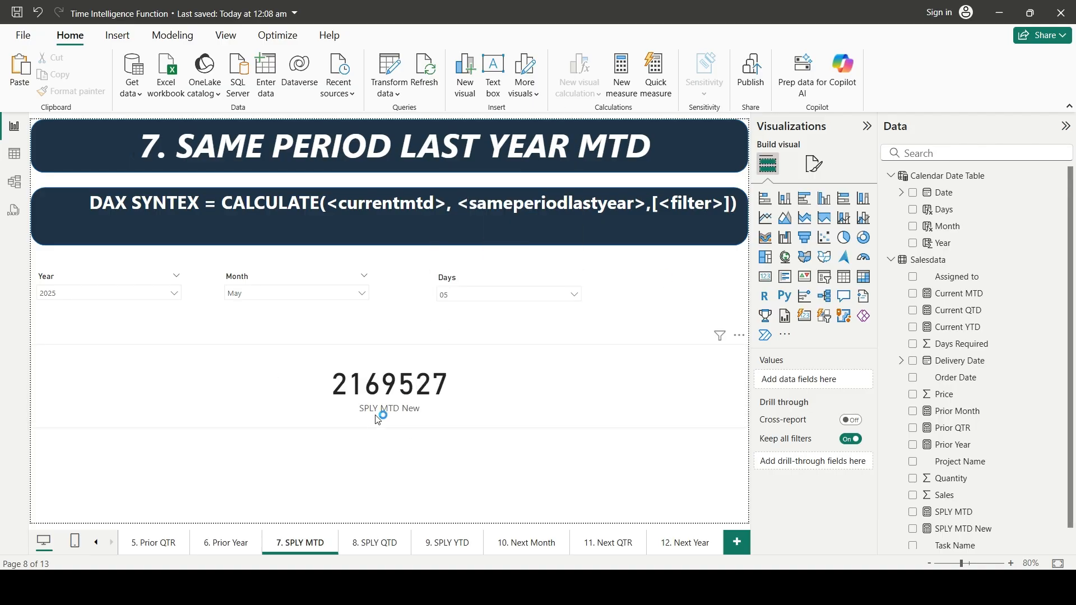
pyautogui.click(413, 408)
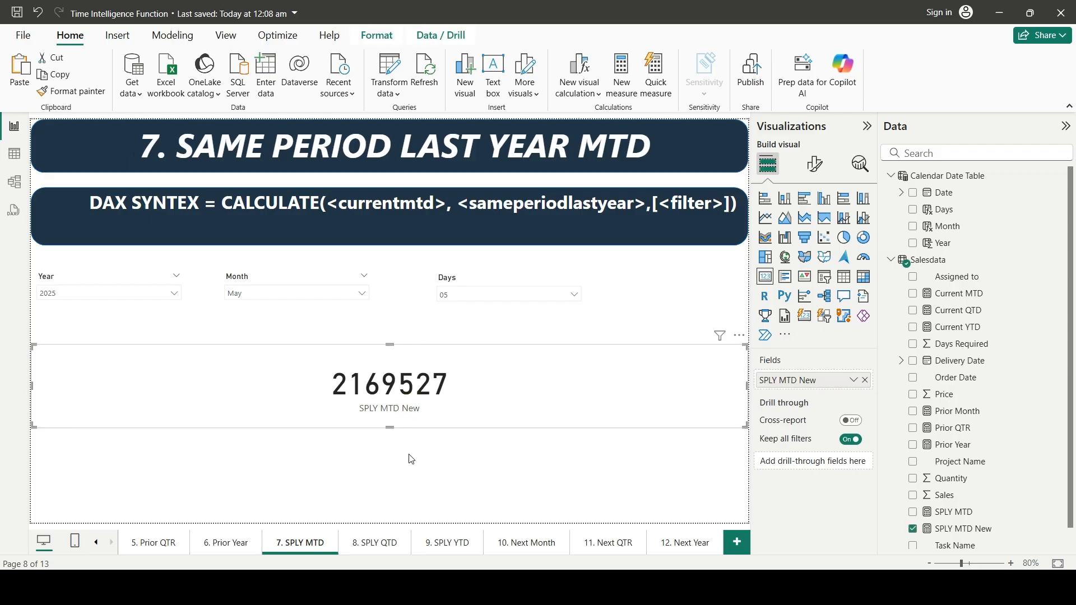
pyautogui.click(412, 459)
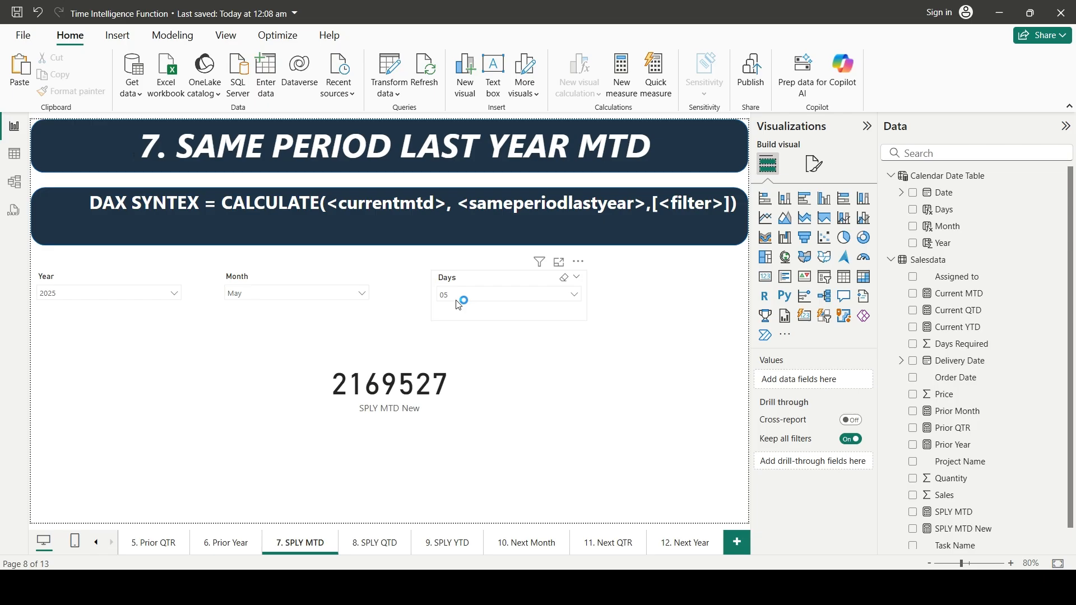
# In the Excel sales table, filter Order Date to 01–05 May 2024 and select the Sales total for comparison
pyautogui.click(395, 398)
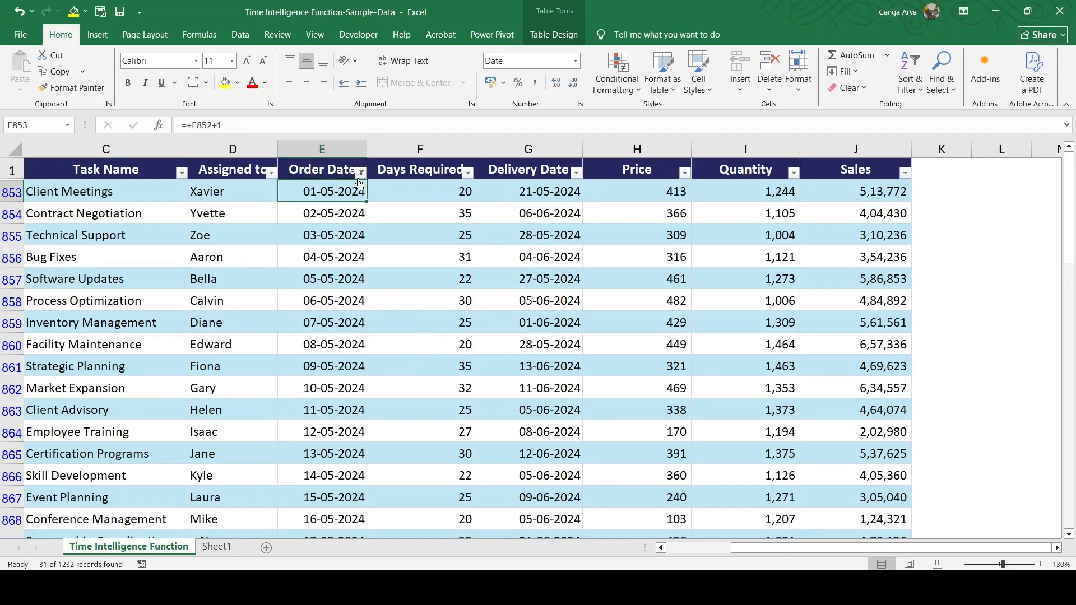
pyautogui.click(361, 173)
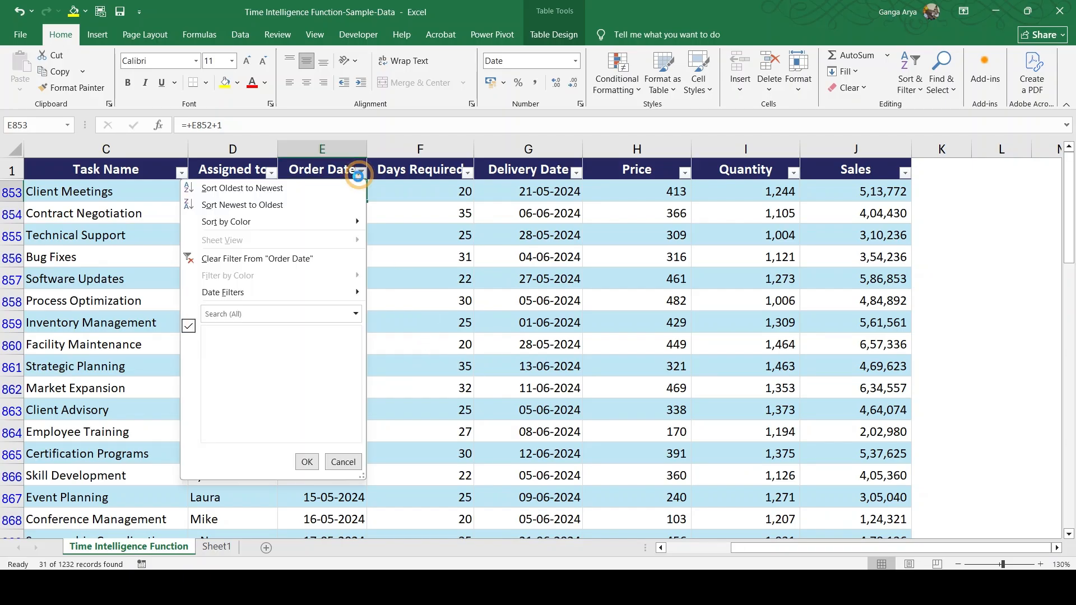
pyautogui.click(218, 357)
pyautogui.click(218, 357)
pyautogui.click(208, 357)
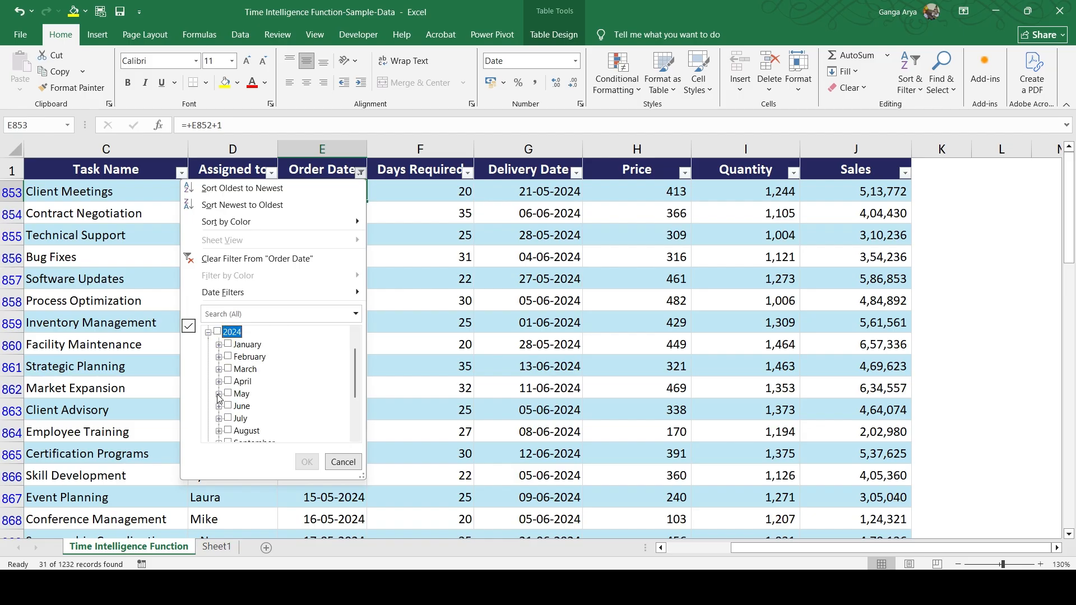
pyautogui.click(218, 394)
pyautogui.click(239, 345)
pyautogui.click(239, 357)
pyautogui.click(238, 369)
pyautogui.click(238, 381)
pyautogui.click(307, 462)
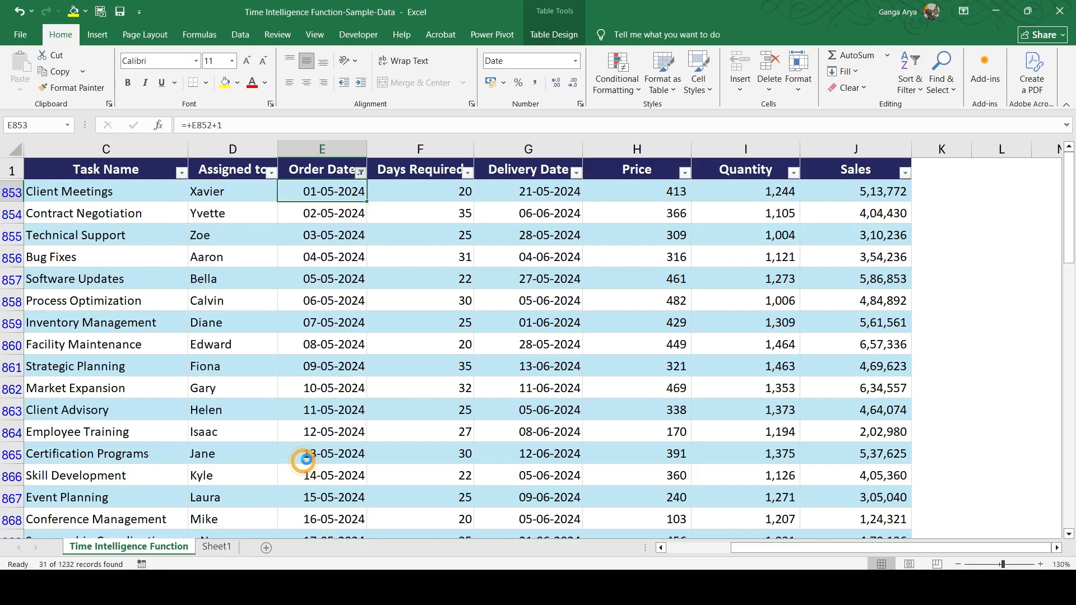
pyautogui.click(893, 301)
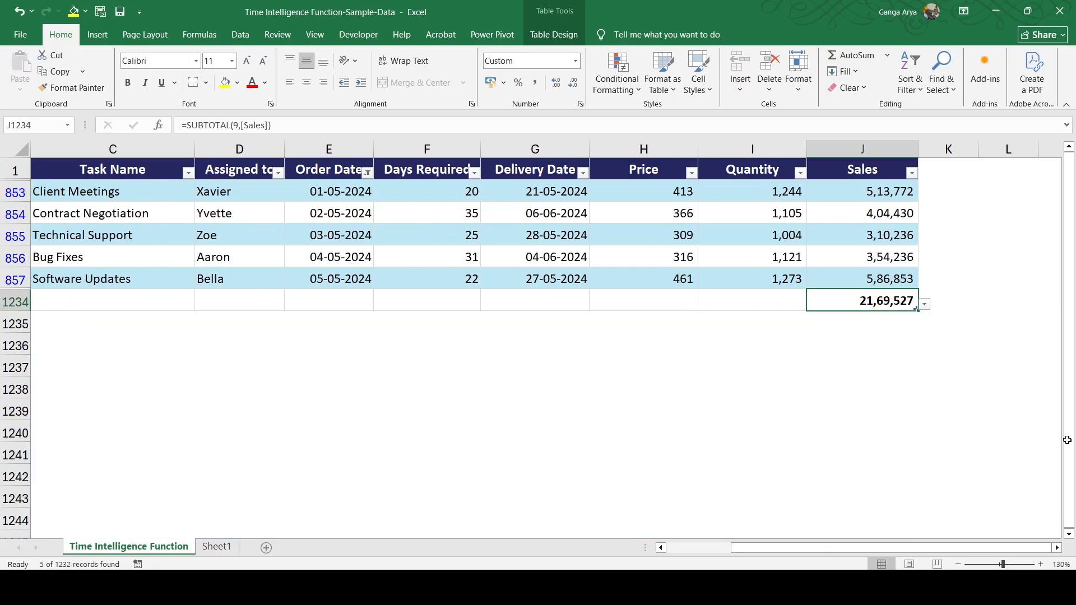
# Return to Power BI and review the SPLY MTD New formula, including its DATESMTD date argument
pyautogui.hotkey('alt', 'Tab')
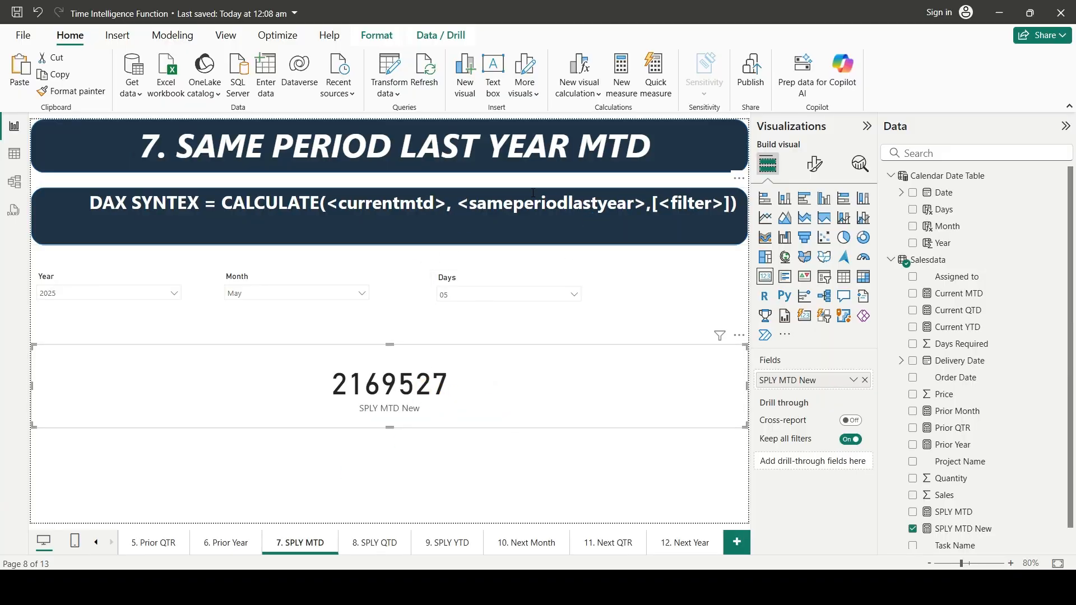
pyautogui.click(972, 534)
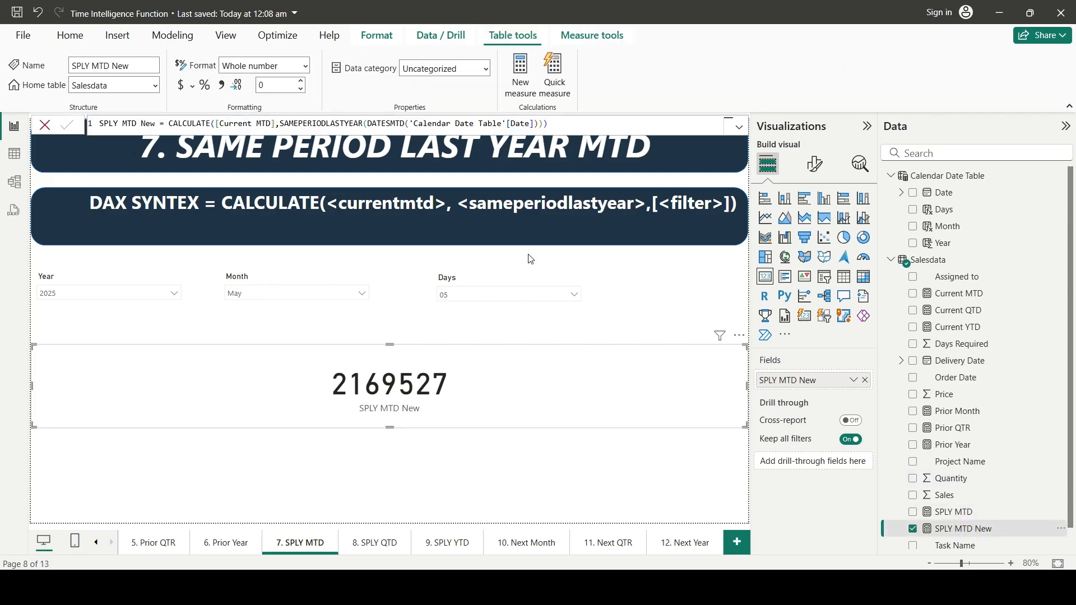
pyautogui.moveTo(273, 123); pyautogui.dragTo(230, 125)
pyautogui.moveTo(400, 123); pyautogui.dragTo(549, 124)
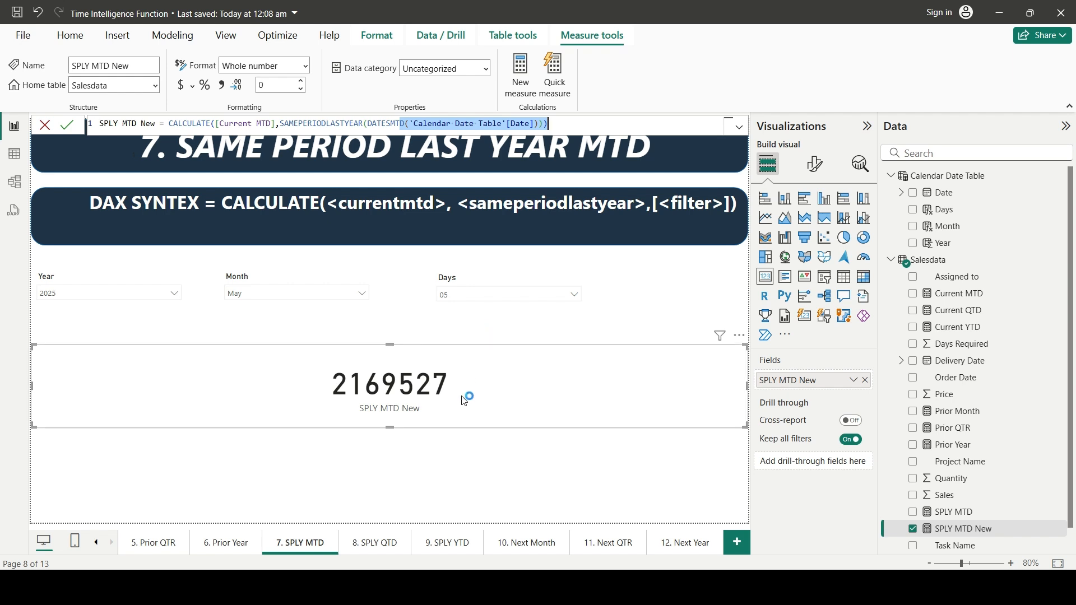
# Change the Days slicer on the SPLY MTD page to 10
pyautogui.click(482, 295)
pyautogui.scroll(-3, 462, 269)
pyautogui.click(455, 213)
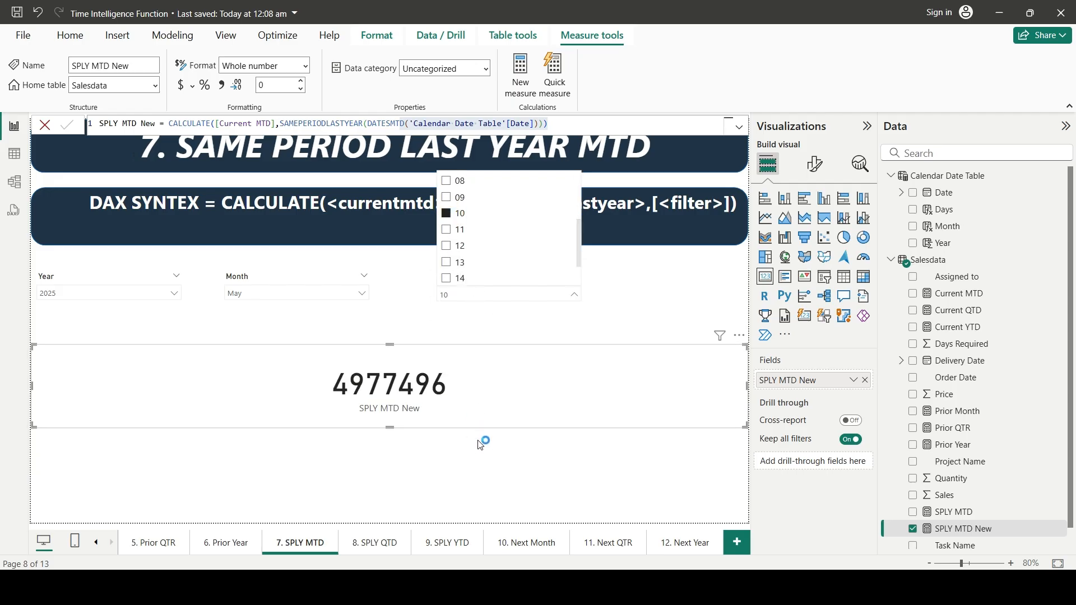
# In Excel, extend the Order Date filter to include 06 to 10 May 2024
pyautogui.click(760, 586)
pyautogui.click(367, 174)
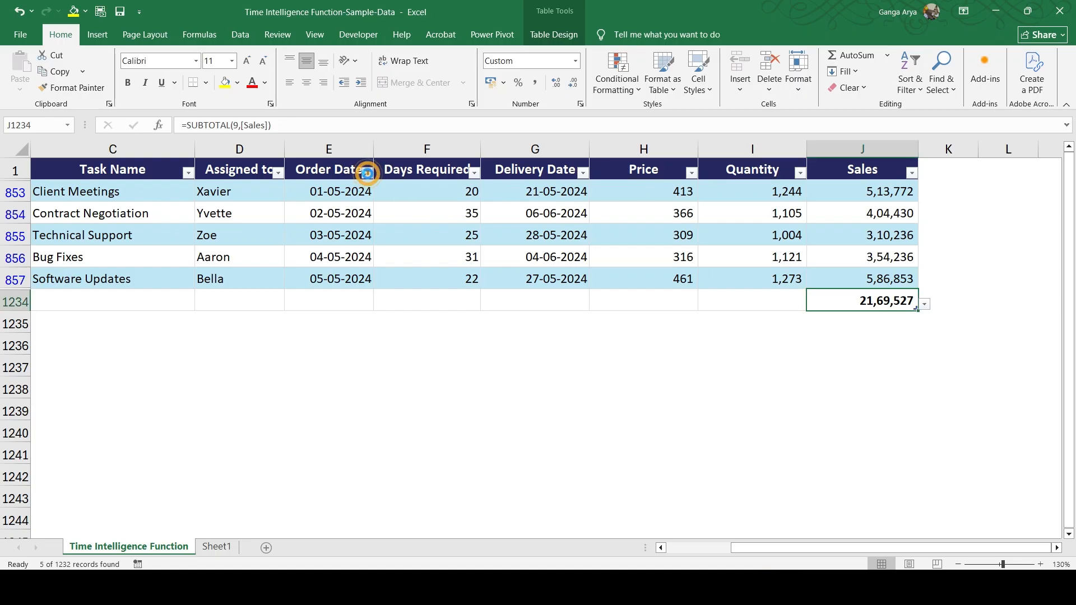
pyautogui.click(215, 363)
pyautogui.click(230, 394)
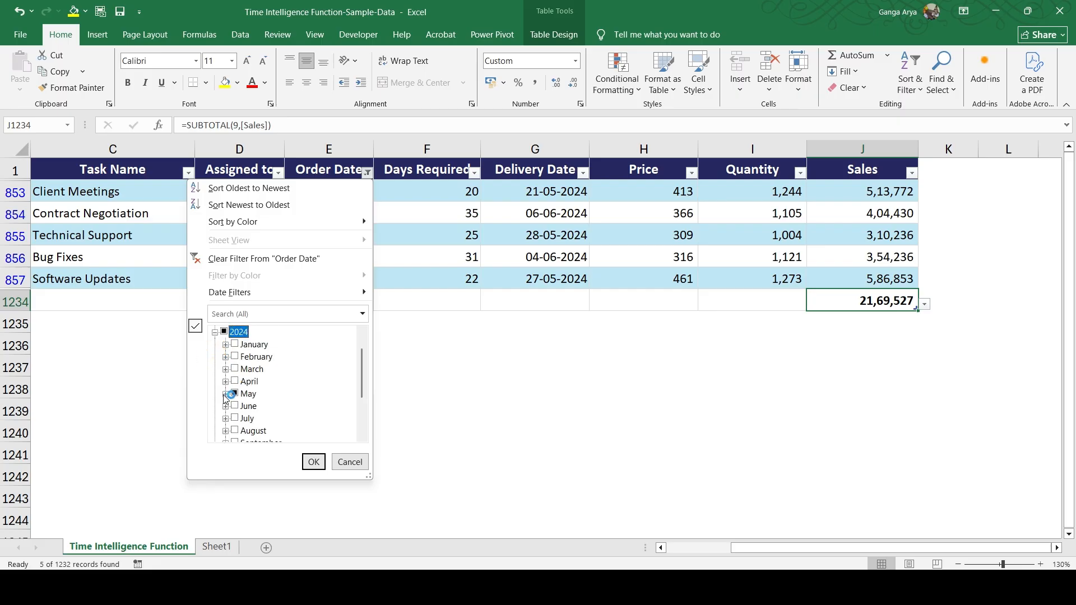
pyautogui.click(252, 370)
pyautogui.click(252, 381)
pyautogui.click(253, 394)
pyautogui.click(254, 406)
pyautogui.click(255, 419)
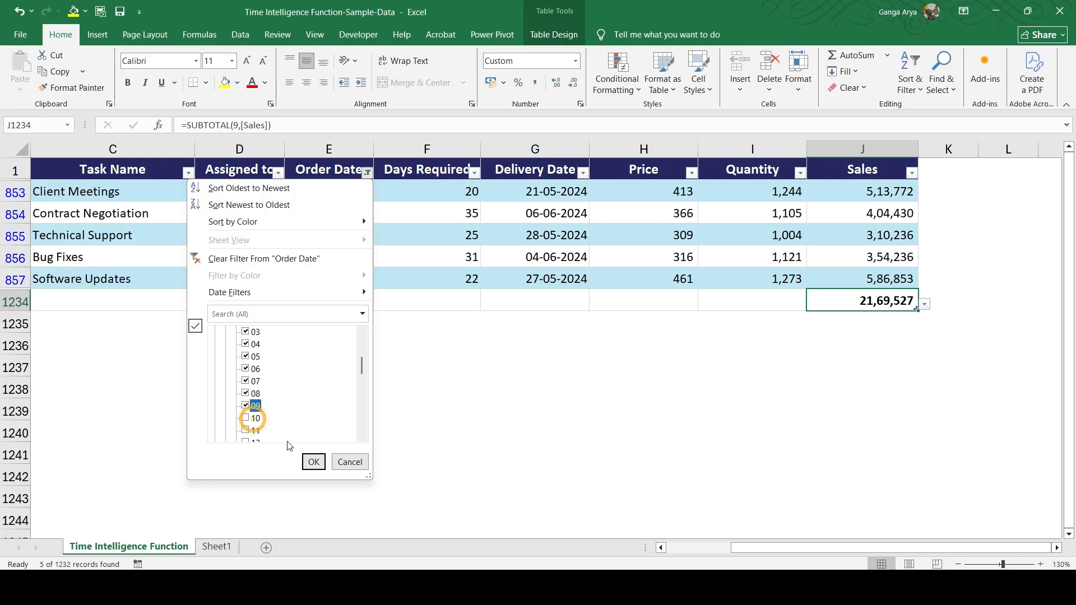
pyautogui.click(313, 462)
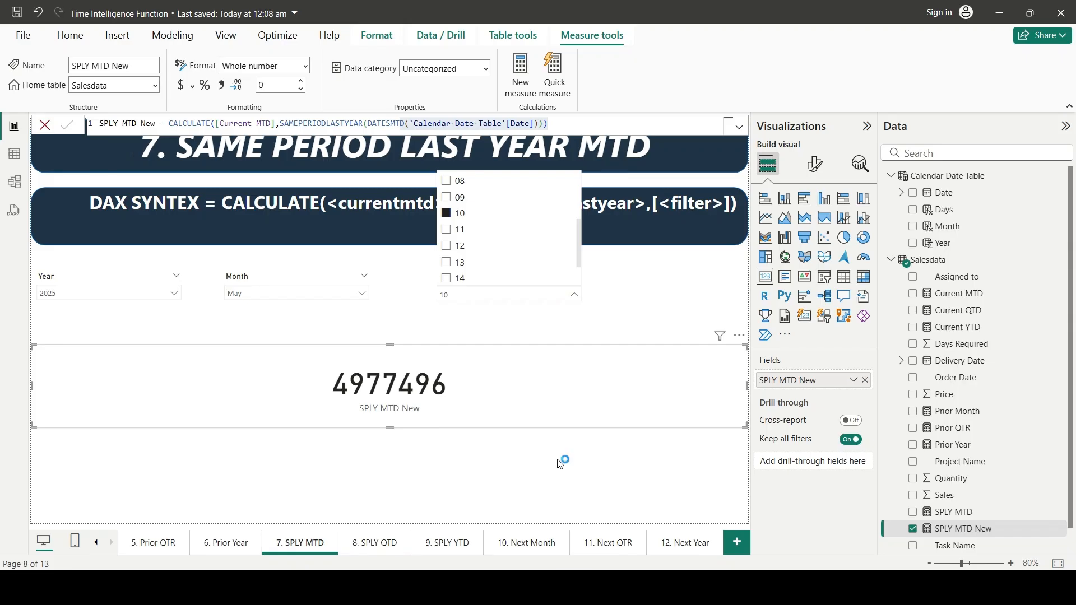
# Back in Power BI, create a new Salesdata measure and paste the SPLY MTD New formula into it
pyautogui.click(468, 453)
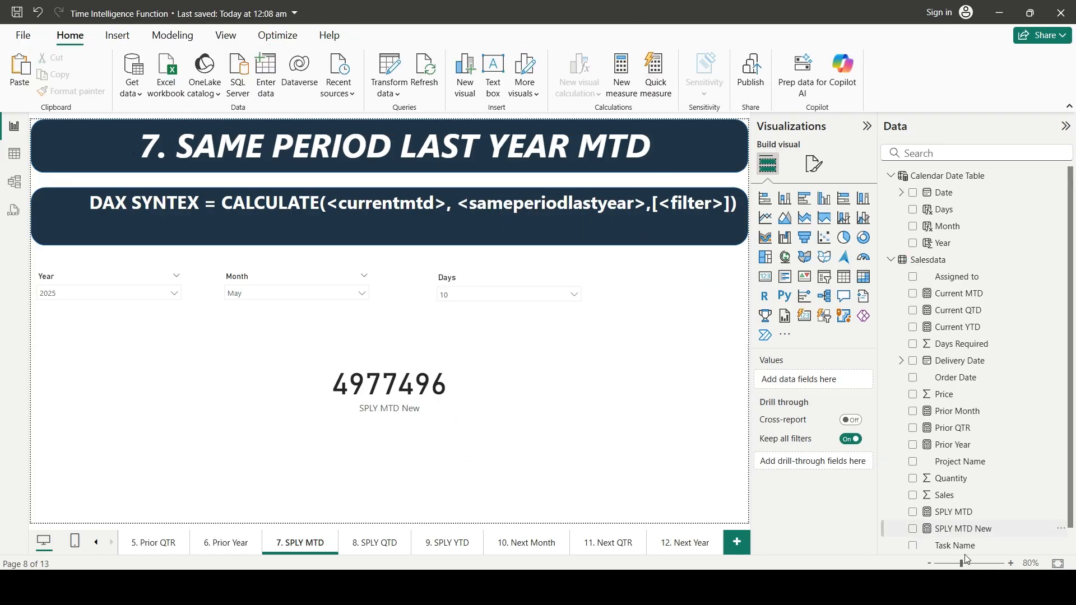
pyautogui.click(953, 535)
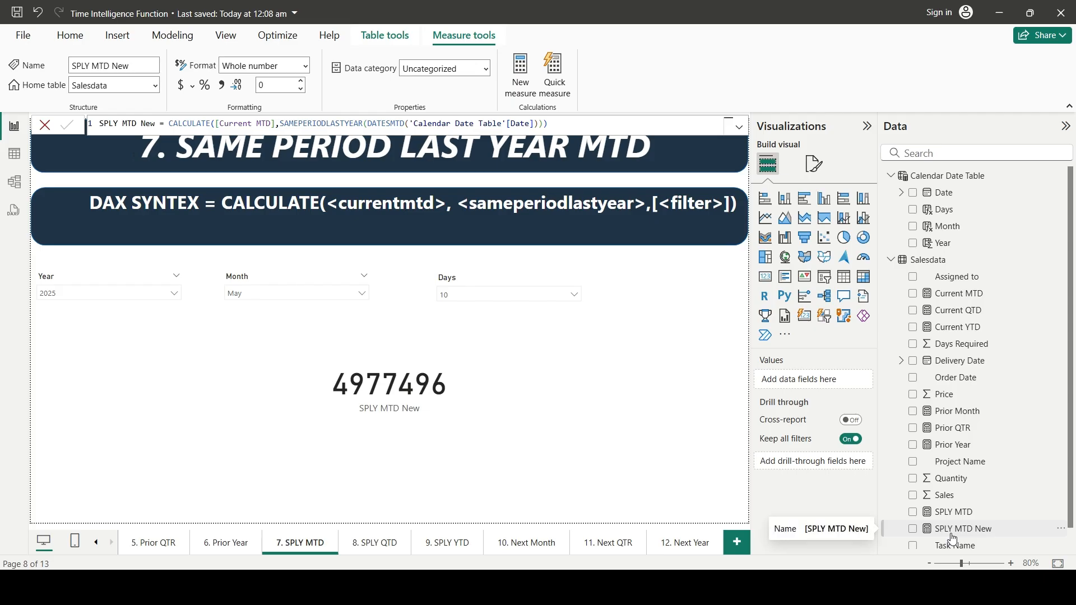
pyautogui.click(101, 138)
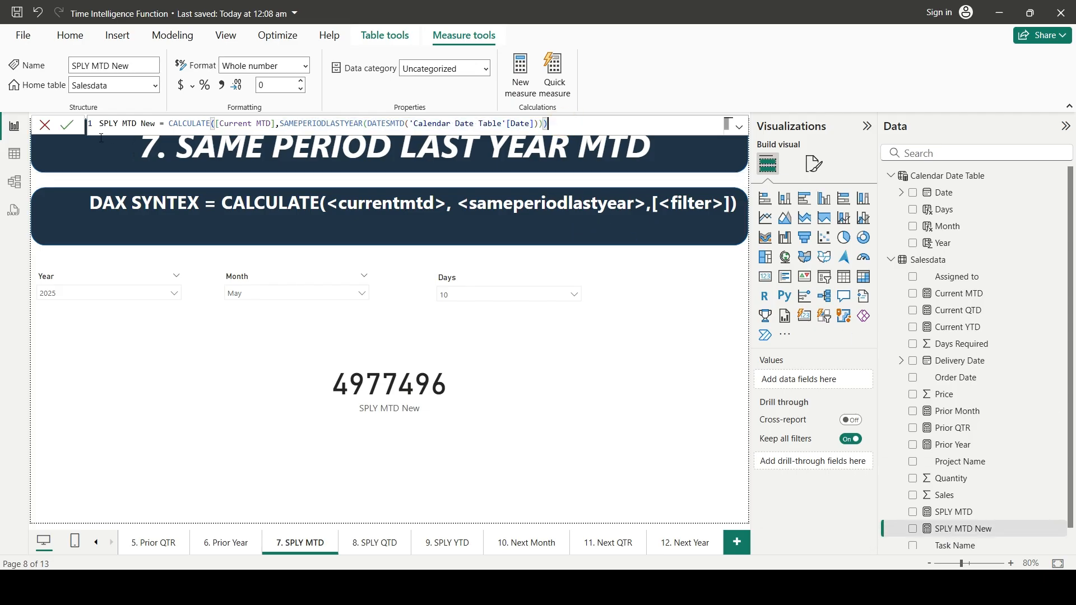
pyautogui.hotkey('ctrl', 'a')
pyautogui.hotkey('ctrl', 'c')
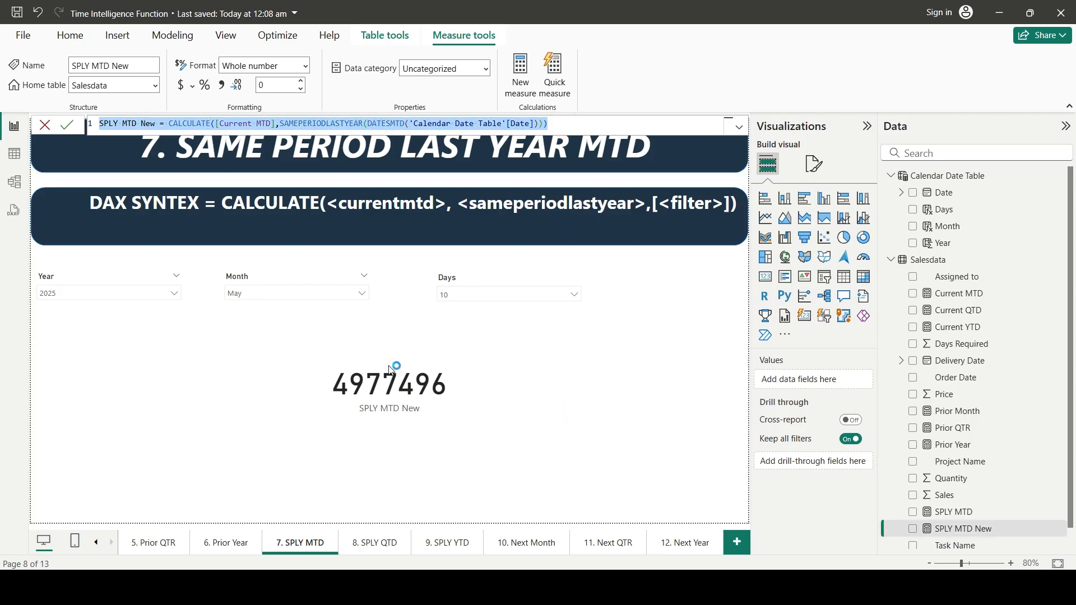
pyautogui.click(935, 260)
pyautogui.click(281, 81)
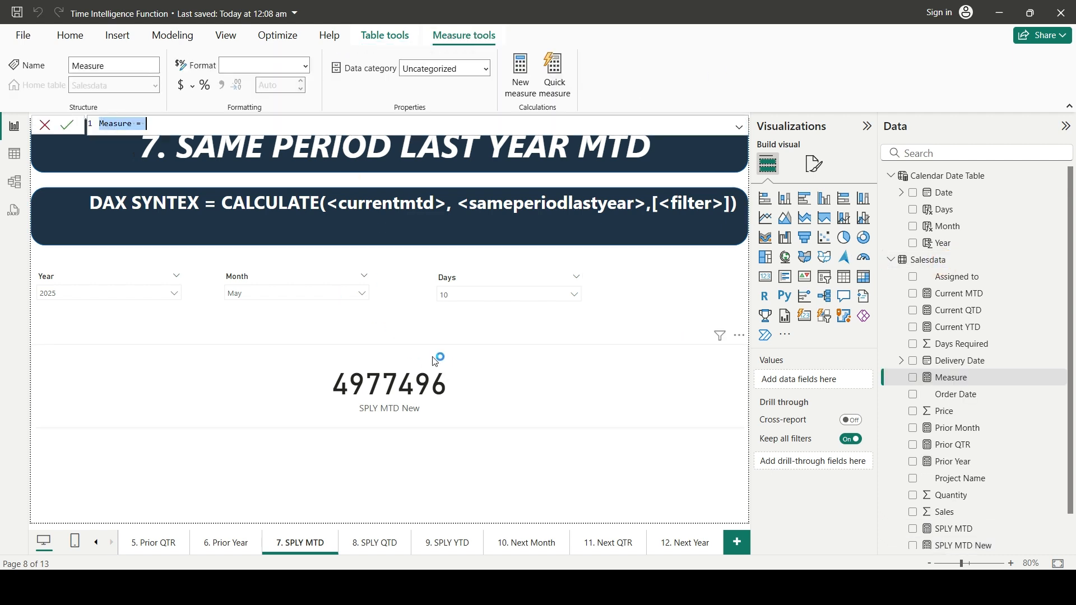
pyautogui.hotkey('ctrl', 'v')
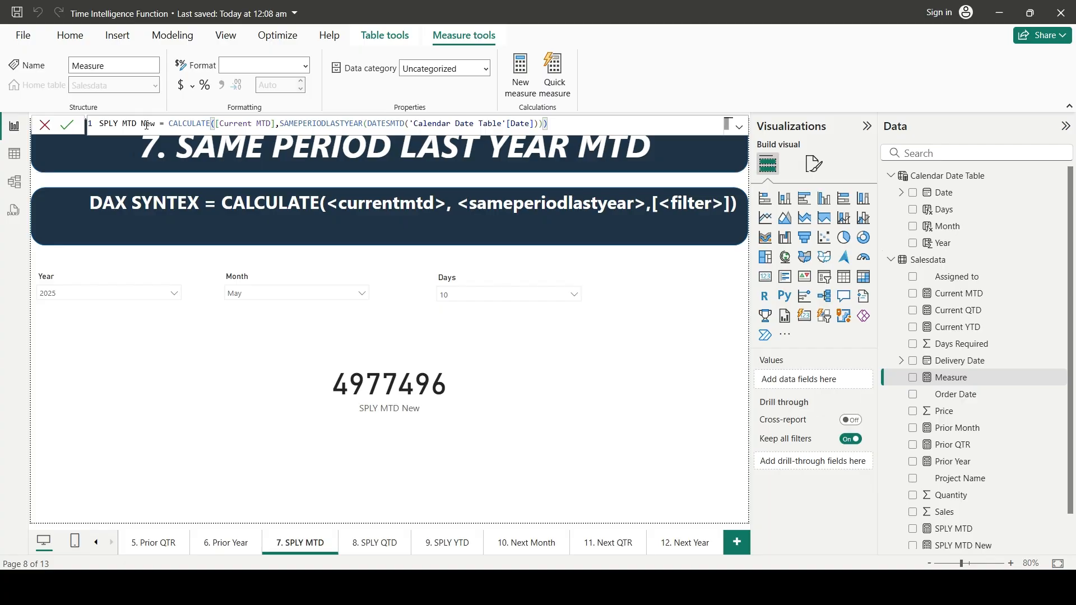
# Shorten the new measure's name in the pasted formula to SPLY
pyautogui.moveTo(121, 124); pyautogui.dragTo(535, 115)
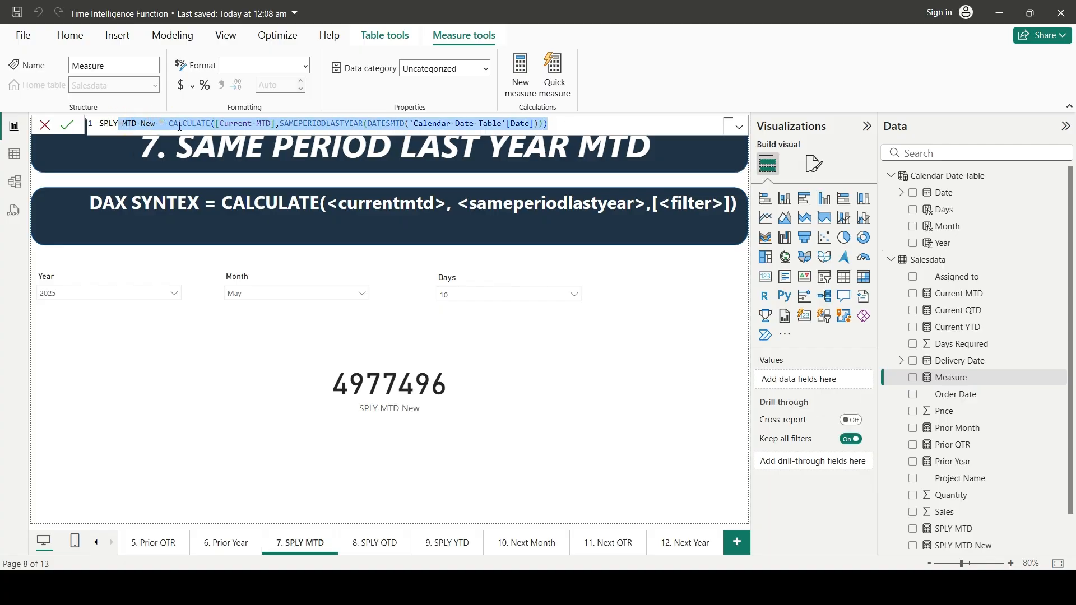
pyautogui.click(159, 124)
pyautogui.write('=')
pyautogui.press('BackSpace')
pyautogui.press('BackSpace')
pyautogui.press('BackSpace')
pyautogui.press('BackSpace')
pyautogui.press('BackSpace')
pyautogui.press('BackSpace')
pyautogui.press('BackSpace')
pyautogui.press('BackSpace')
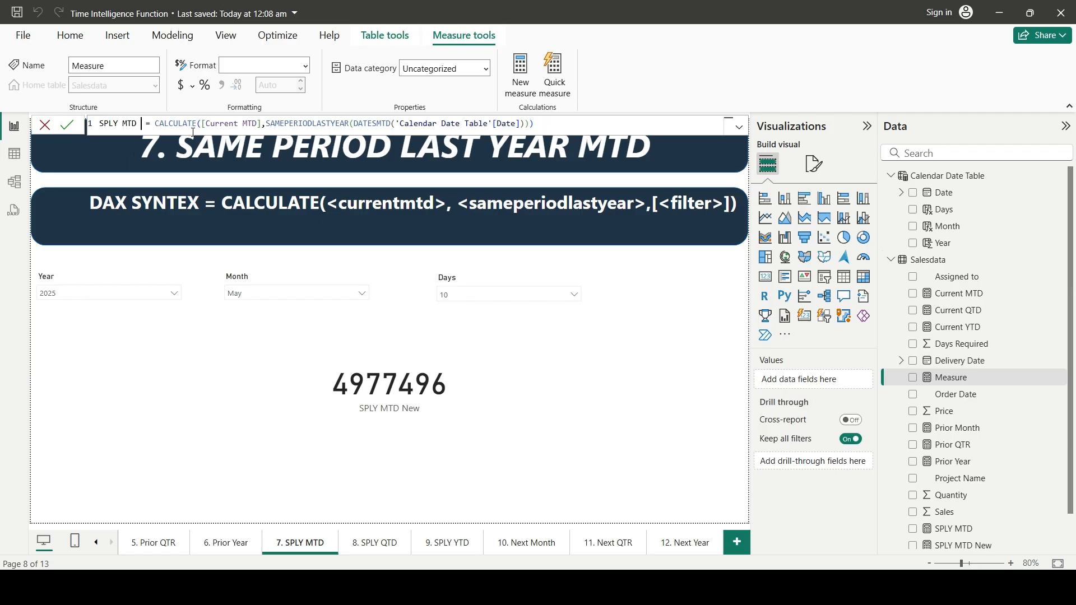
pyautogui.press('BackSpace')
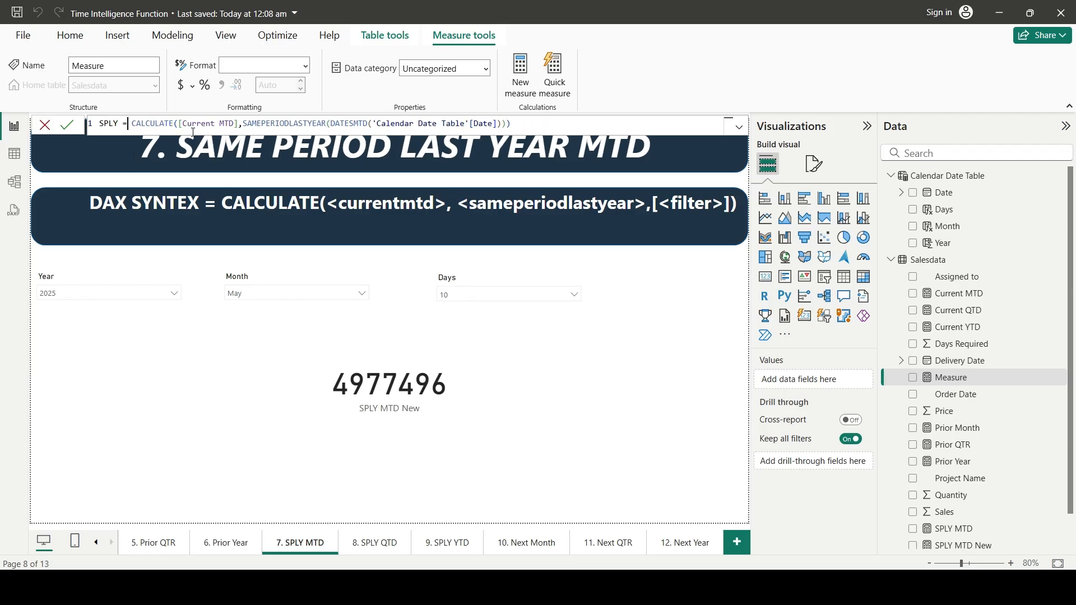
pyautogui.click(193, 131)
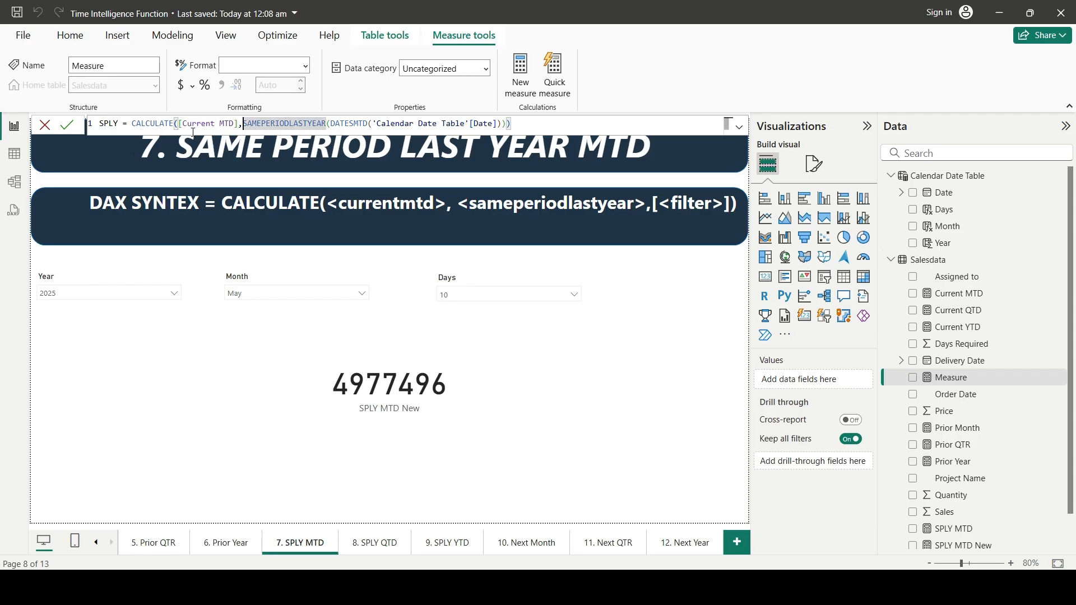
# Replace the SPLY measure's pasted expression with a CALCULATE function that evaluates [Total Sales]
pyautogui.moveTo(133, 127); pyautogui.dragTo(513, 125)
pyautogui.press('BackSpace')
pyautogui.write('c')
pyautogui.press('Tab')
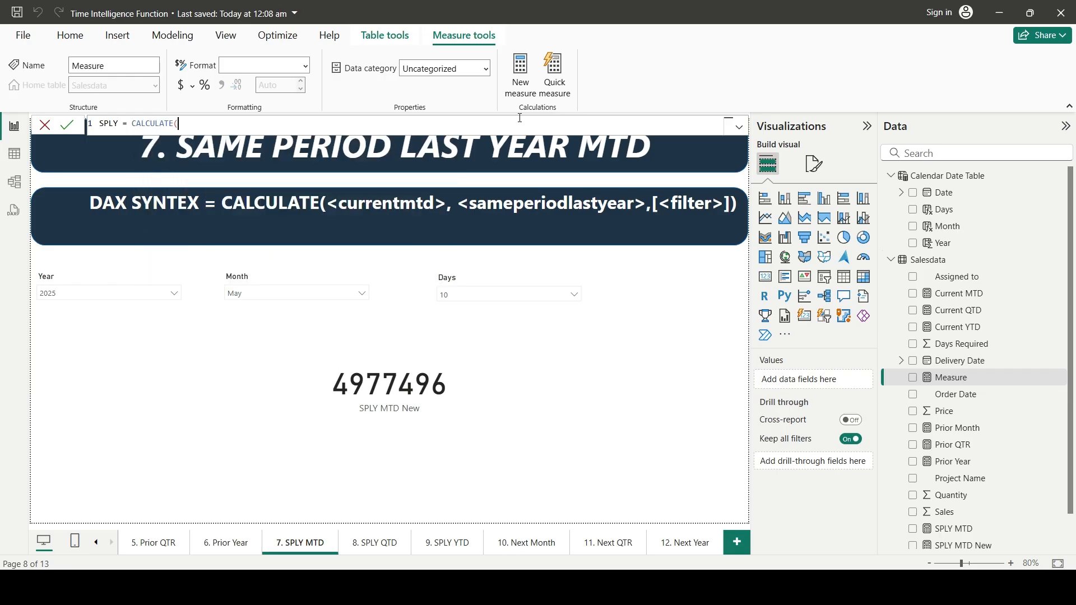
pyautogui.write('total')
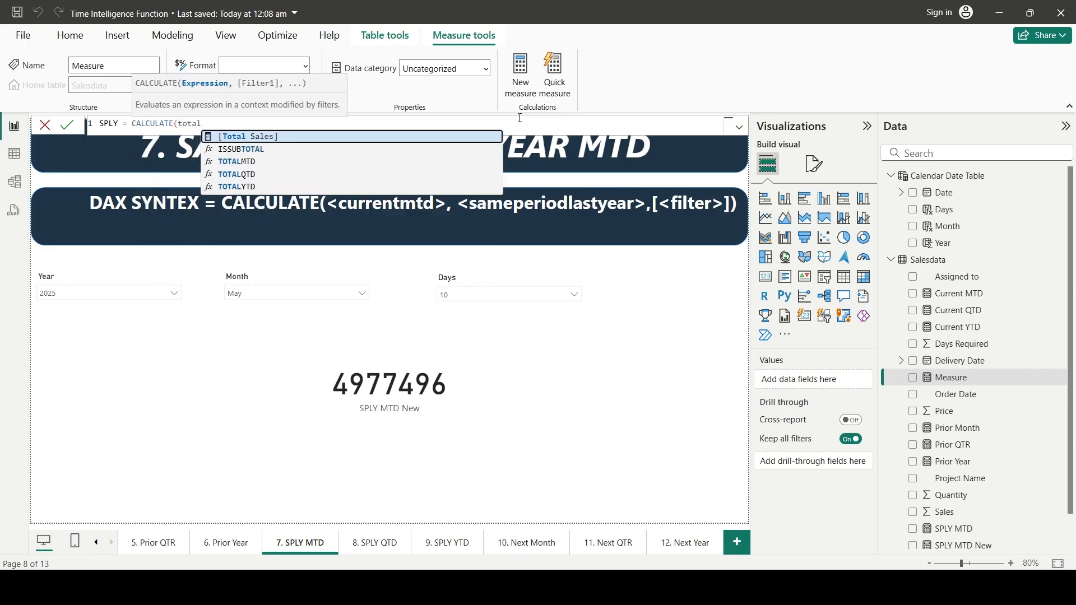
pyautogui.press('Tab')
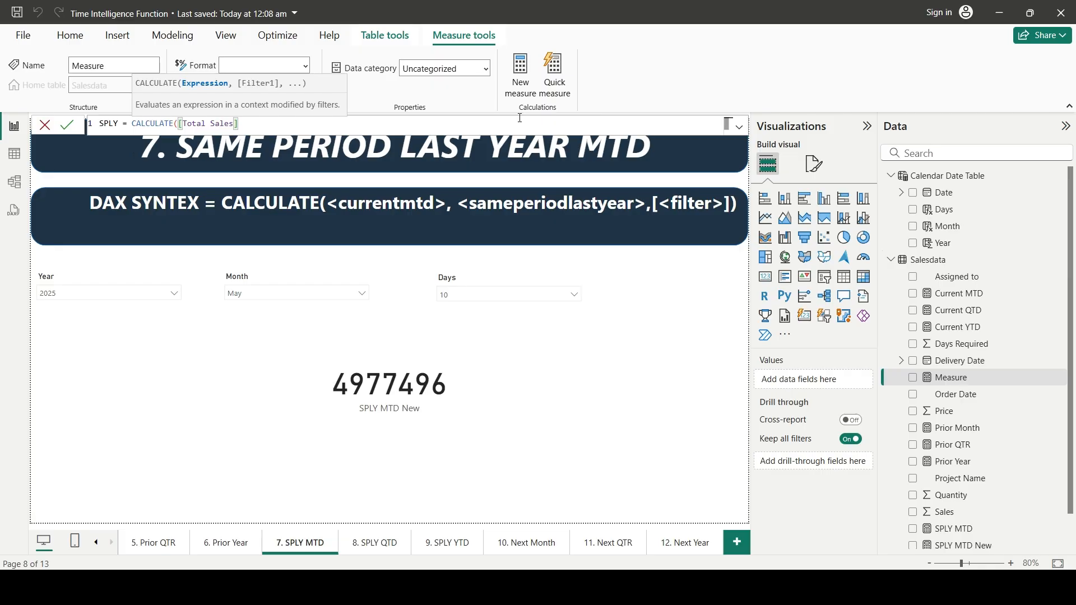
# Add SAMEPERIODLASTYEAR('Calendar Date Table'[Date]) as the CALCULATE filter and commit the SPLY measure
pyautogui.write(',sameper')
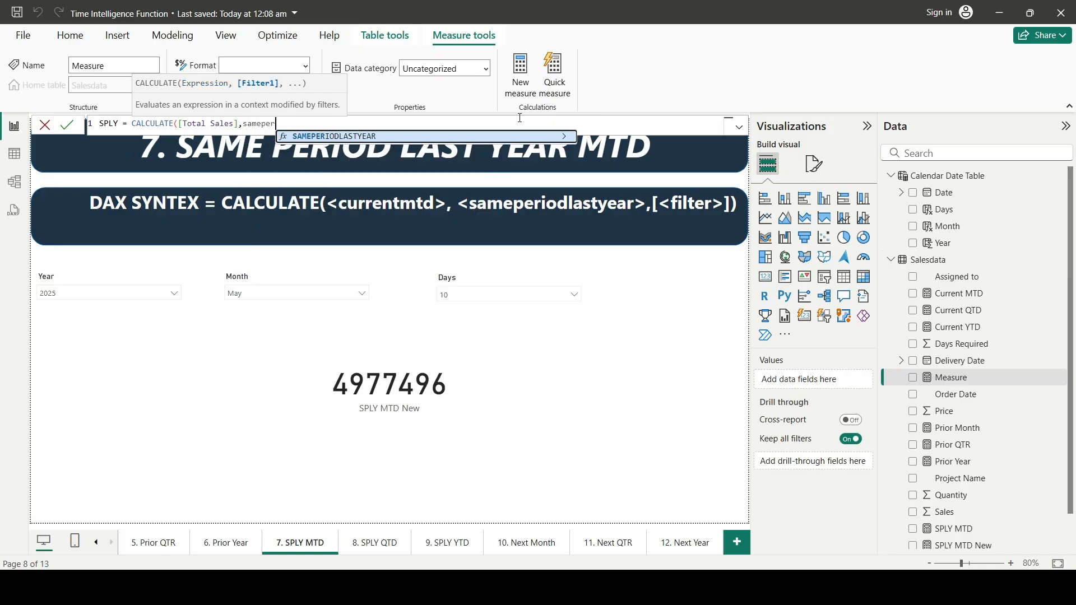
pyautogui.press('Tab')
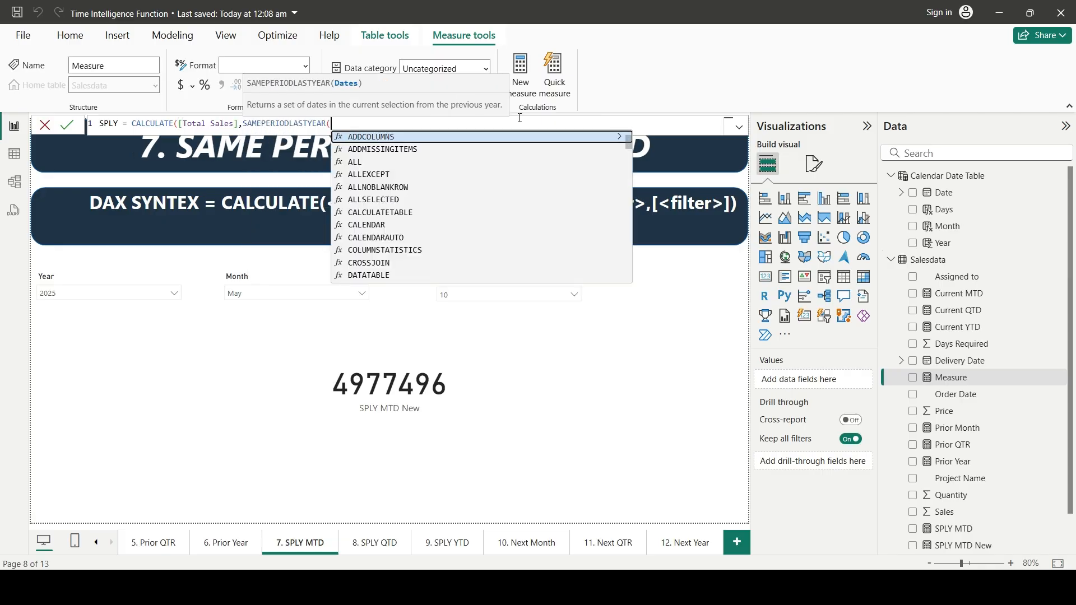
pyautogui.write('calen')
pyautogui.press('Up')
pyautogui.press('Up')
pyautogui.press('Up')
pyautogui.press('Up')
pyautogui.press('Tab')
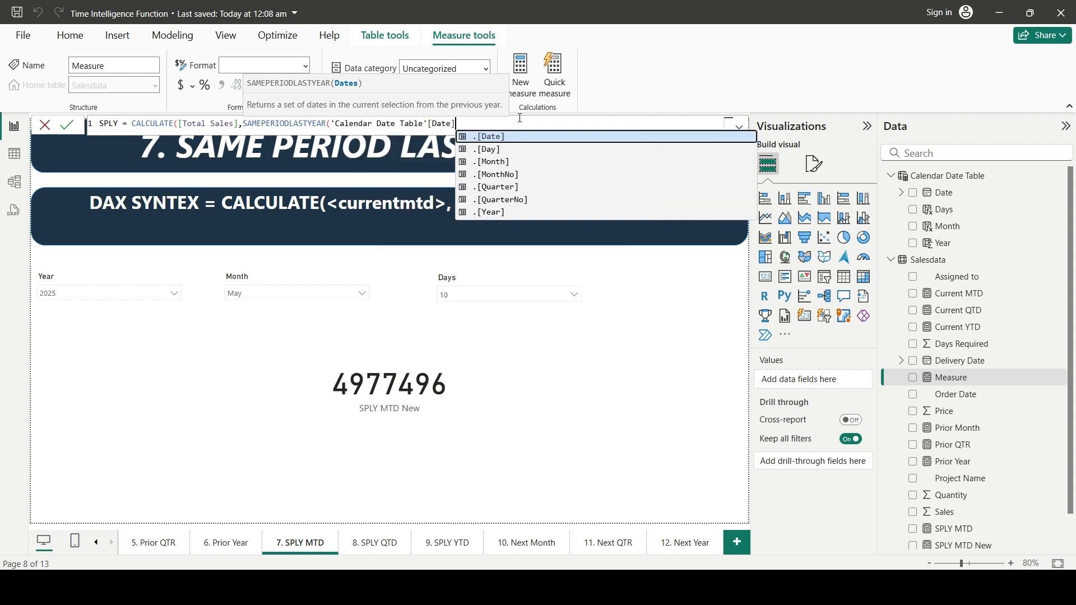
pyautogui.press('Escape')
pyautogui.write(')')
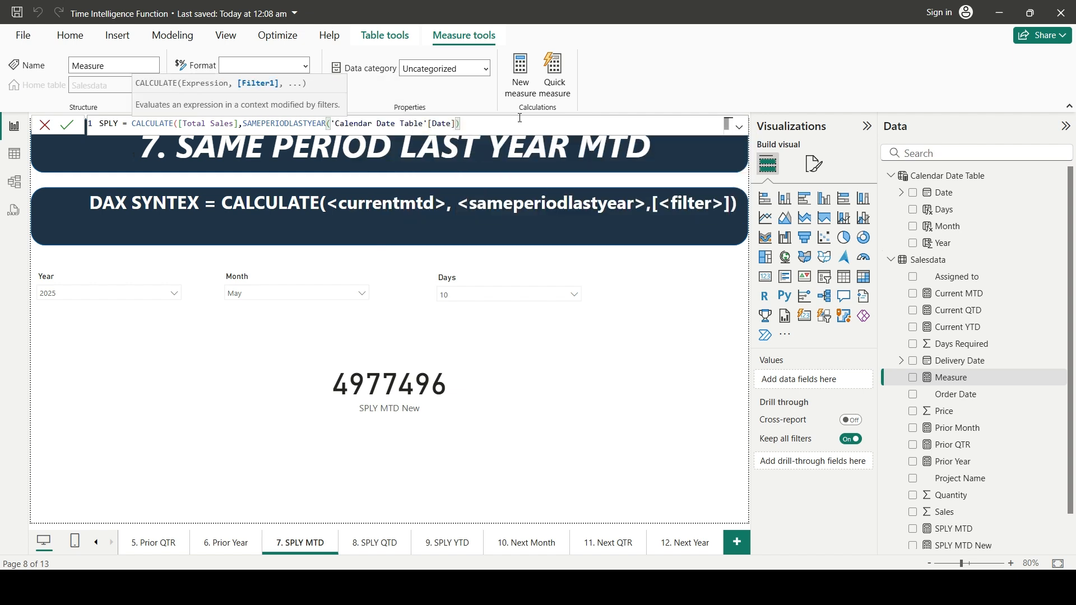
pyautogui.press('Return')
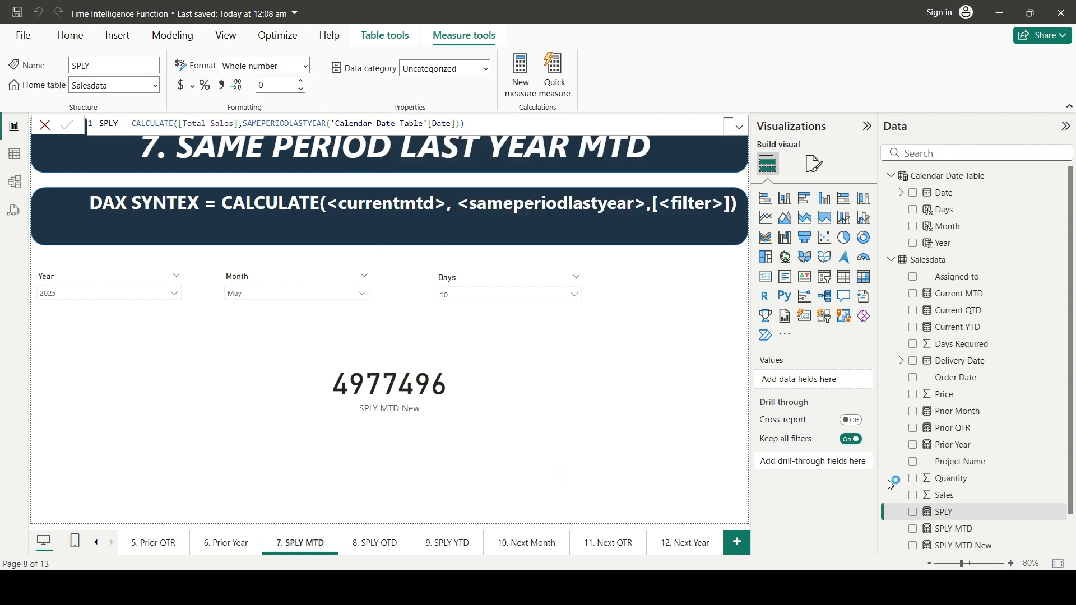
# Shift the SPLY MTD New card slightly upward and add a card showing the SPLY measure beneath it
pyautogui.click(416, 383)
pyautogui.moveTo(389, 414); pyautogui.dragTo(391, 391)
pyautogui.click(383, 453)
pyautogui.click(761, 284)
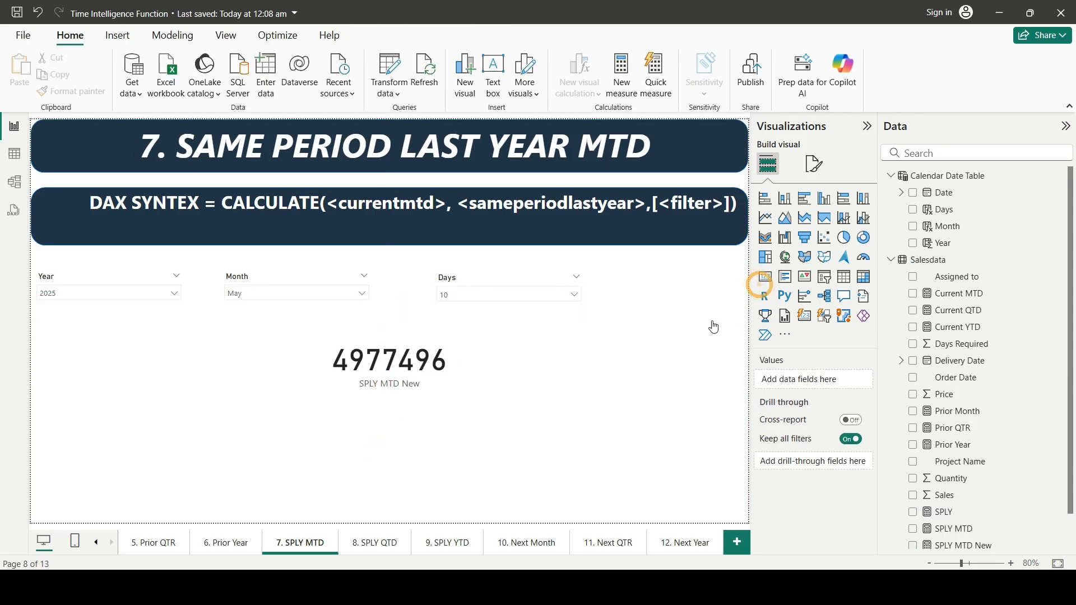
pyautogui.moveTo(943, 512); pyautogui.dragTo(473, 474)
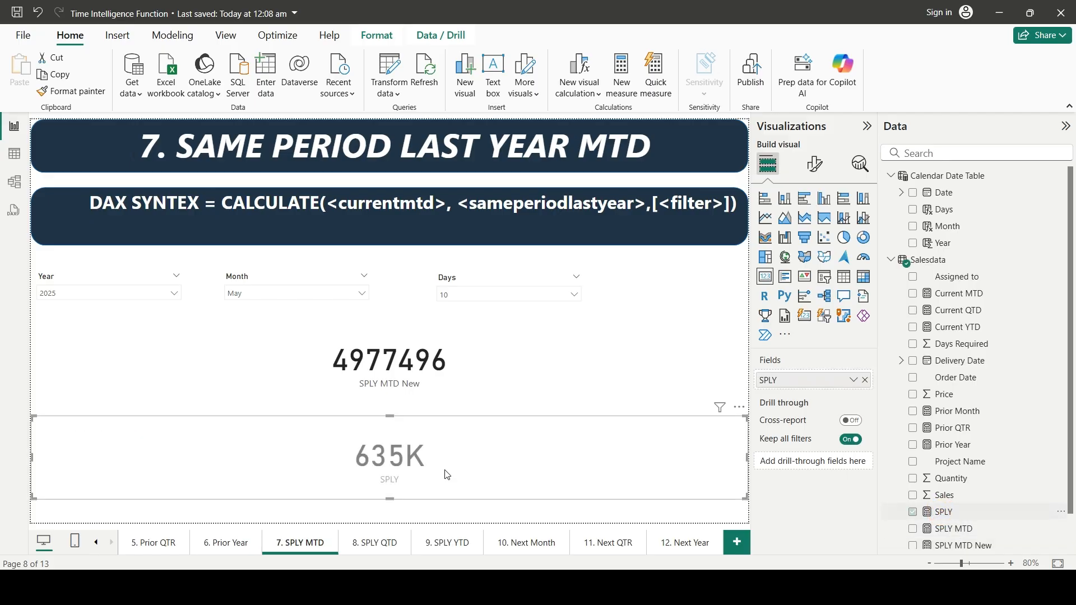
# Set the SPLY card's display units to None, move it slightly upward and collapse the Visualizations pane
pyautogui.click(814, 164)
pyautogui.click(777, 260)
pyautogui.click(789, 404)
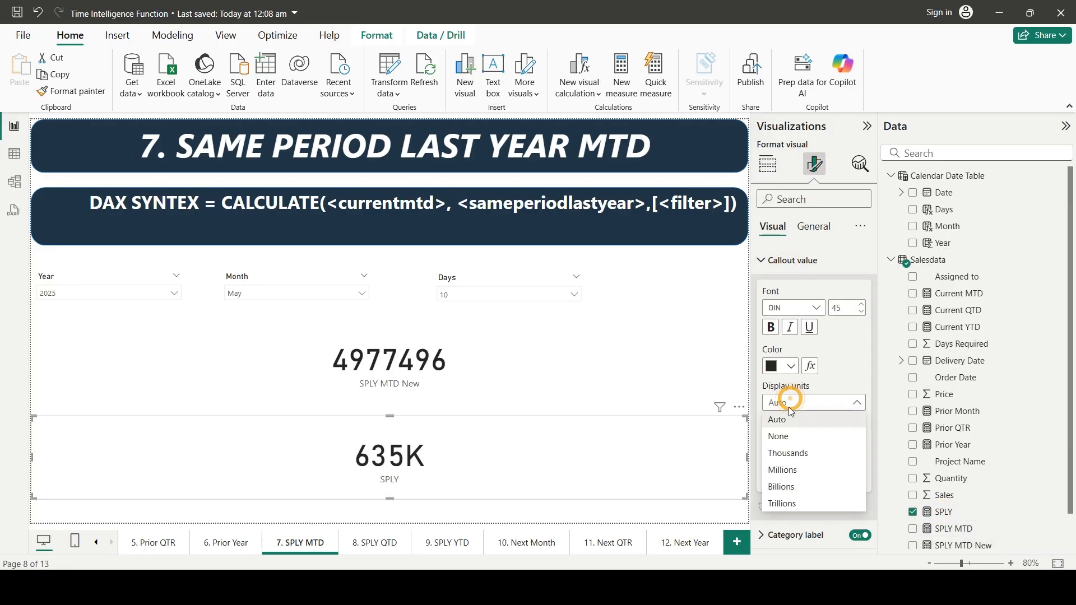
pyautogui.click(782, 433)
pyautogui.moveTo(493, 463); pyautogui.dragTo(495, 451)
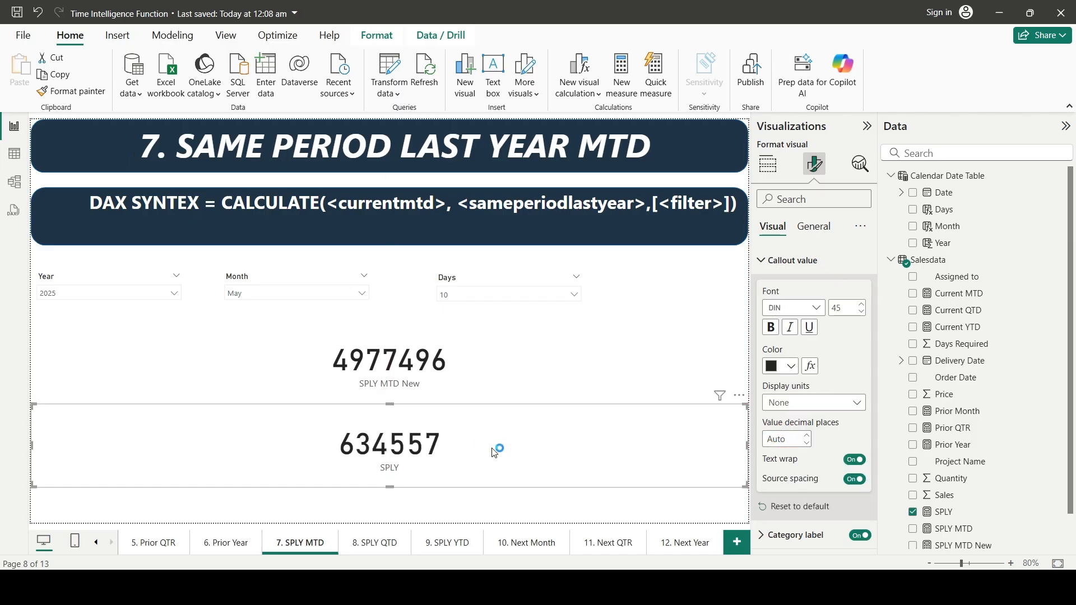
pyautogui.click(866, 129)
pyautogui.click(704, 363)
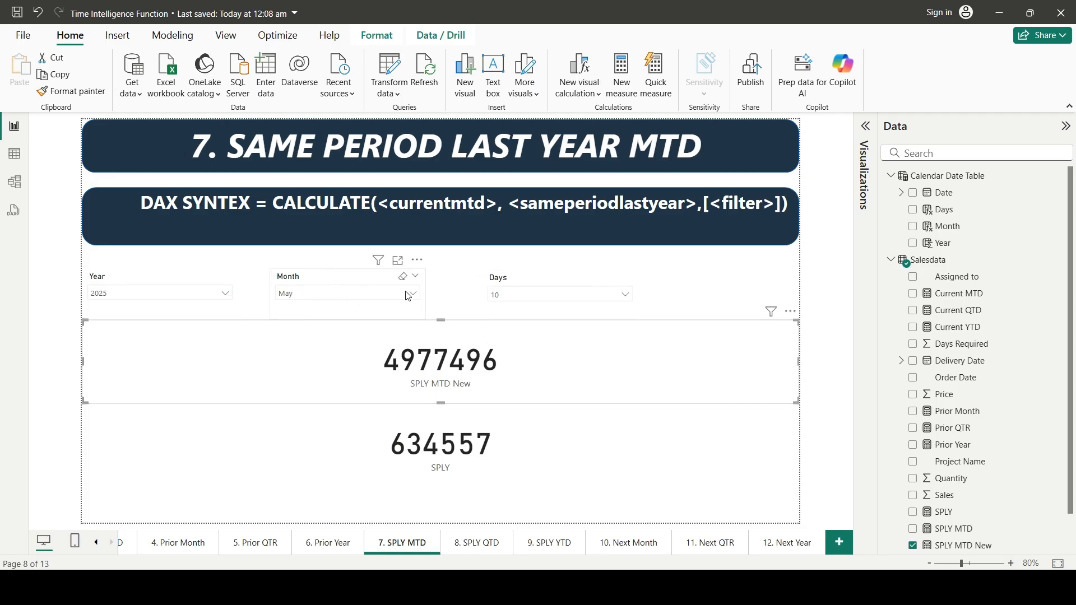
pyautogui.click(541, 484)
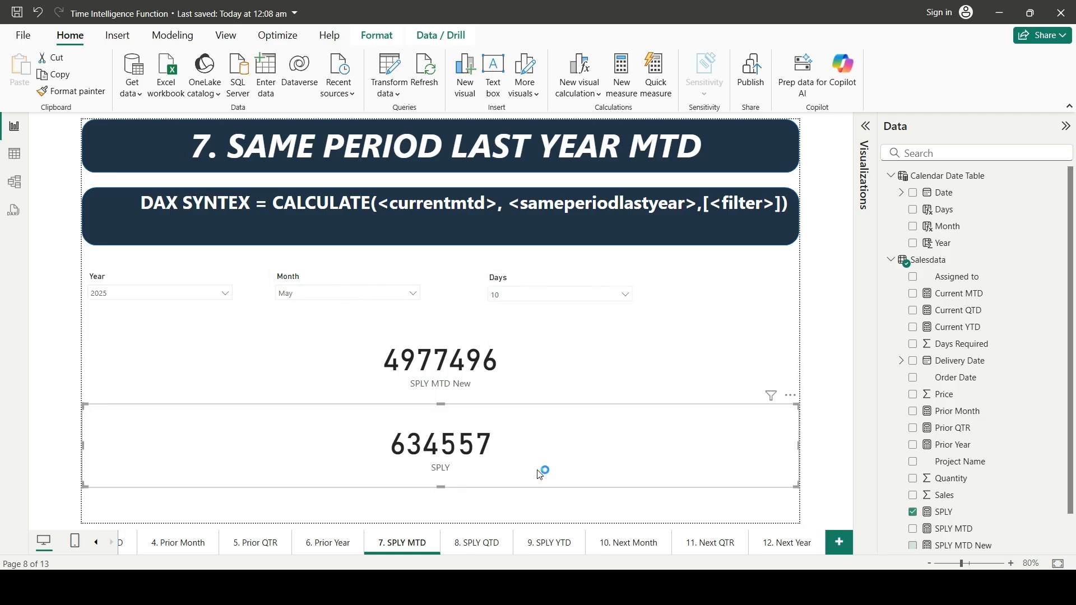
# In Excel, filter the Order Date column to 10 May 2024 only
pyautogui.hotkey('alt', 'Tab')
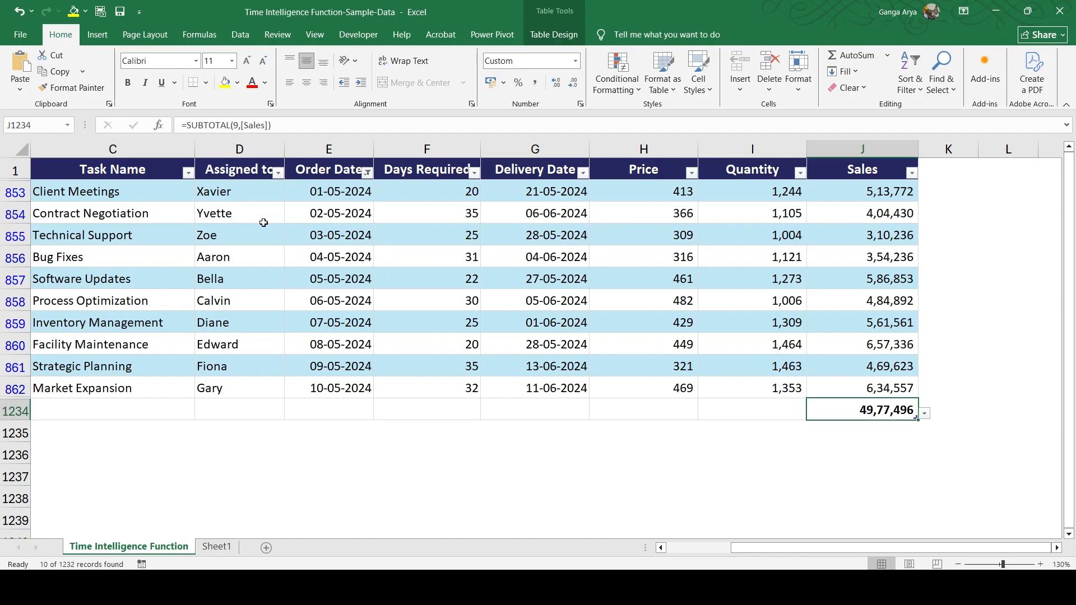
pyautogui.click(367, 173)
pyautogui.doubleClick(220, 356)
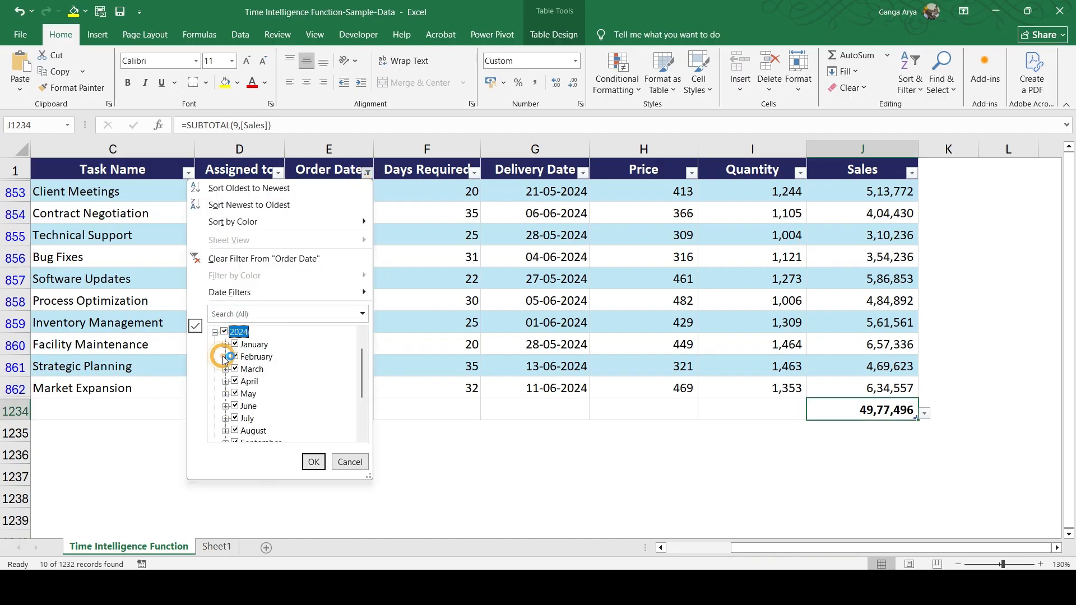
pyautogui.click(226, 393)
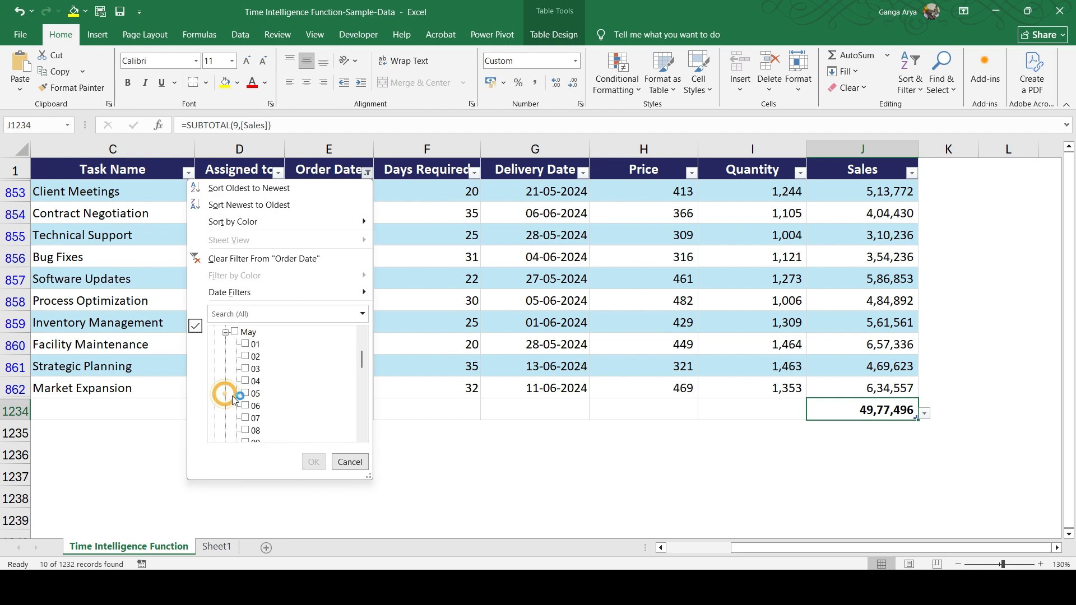
pyautogui.scroll(-1, 260, 414)
pyautogui.click(246, 418)
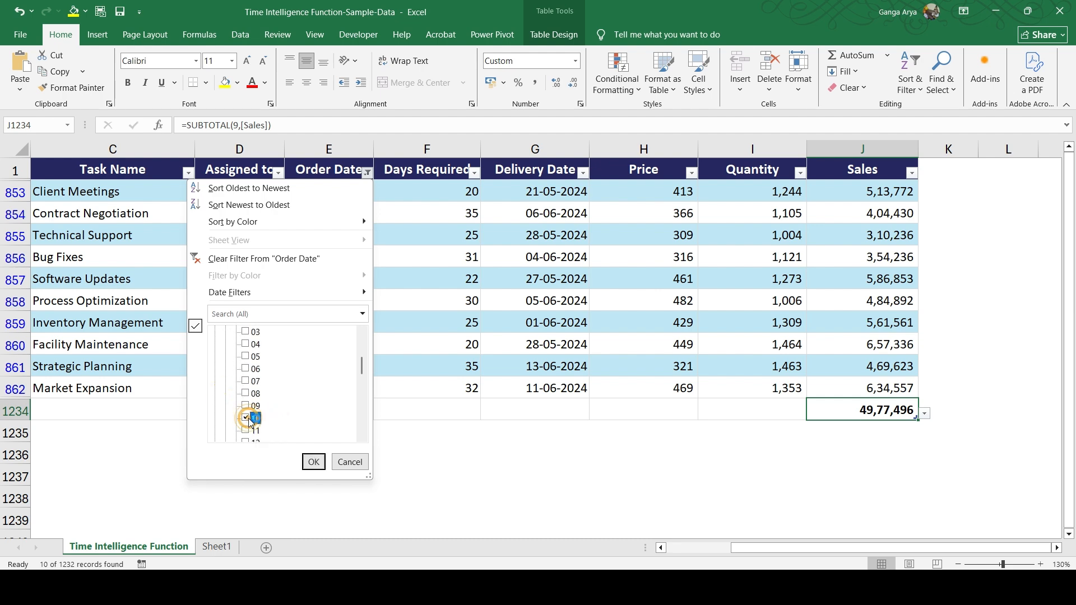
pyautogui.click(314, 462)
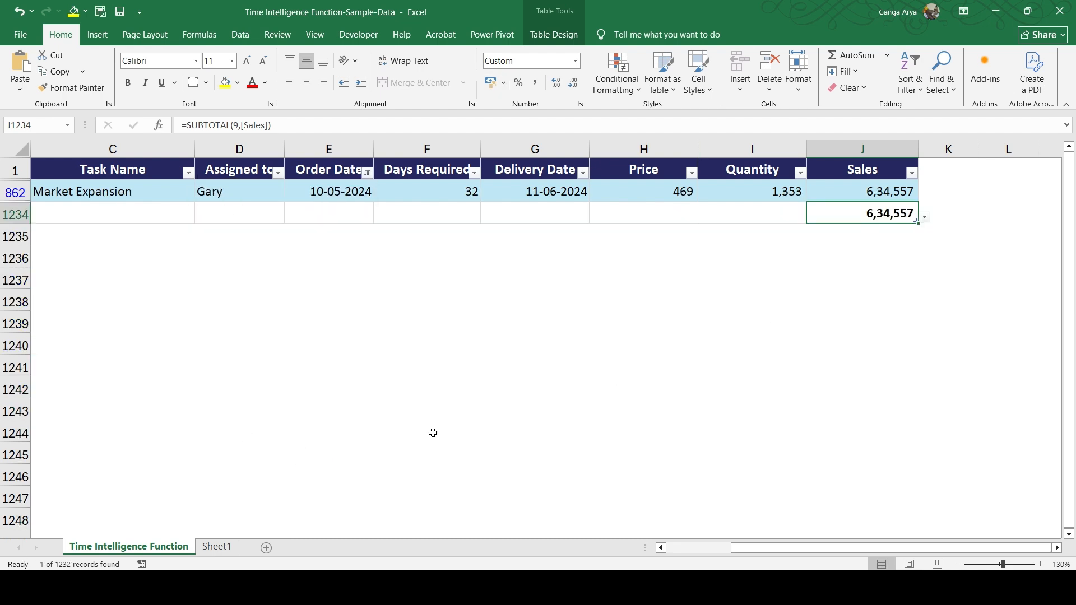
# Back in Power BI, compare the date arguments in the SPLY MTD New and SPLY measure formulas
pyautogui.hotkey('alt', 'Tab')
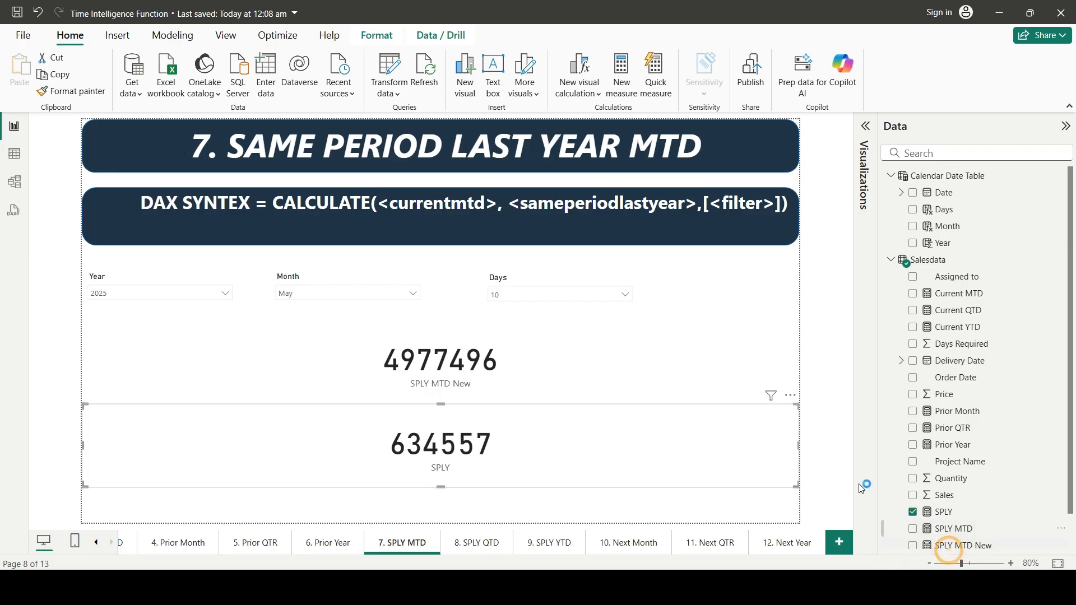
pyautogui.click(945, 545)
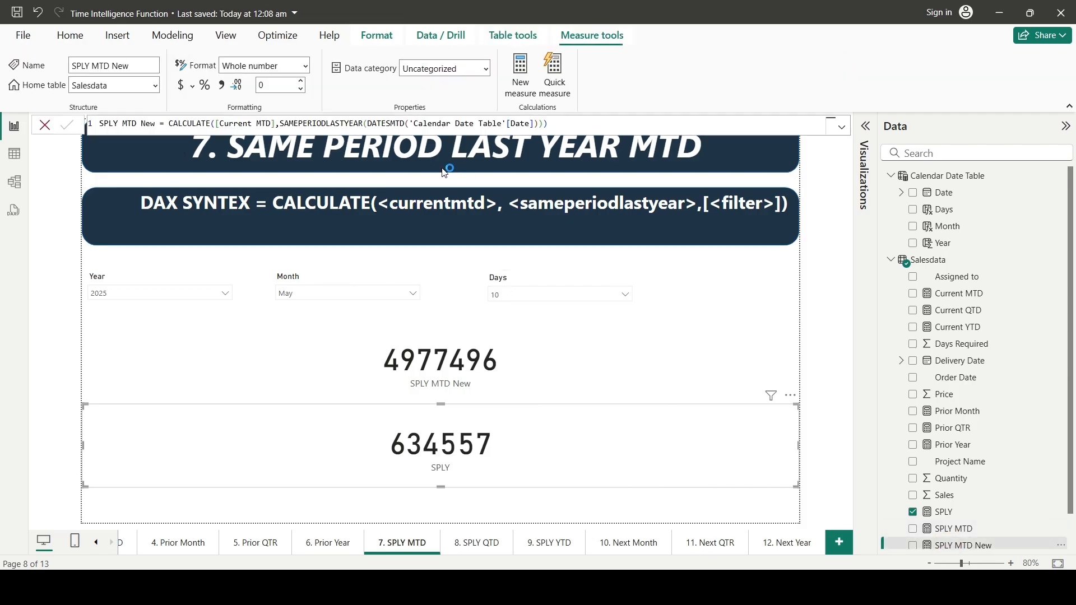
pyautogui.moveTo(362, 123); pyautogui.dragTo(548, 125)
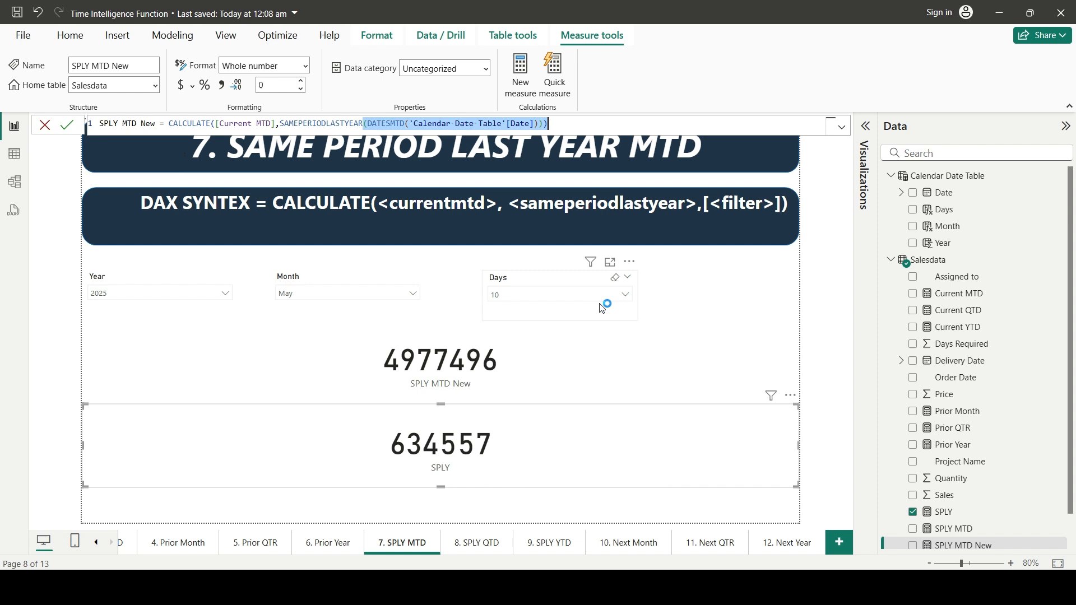
pyautogui.click(944, 512)
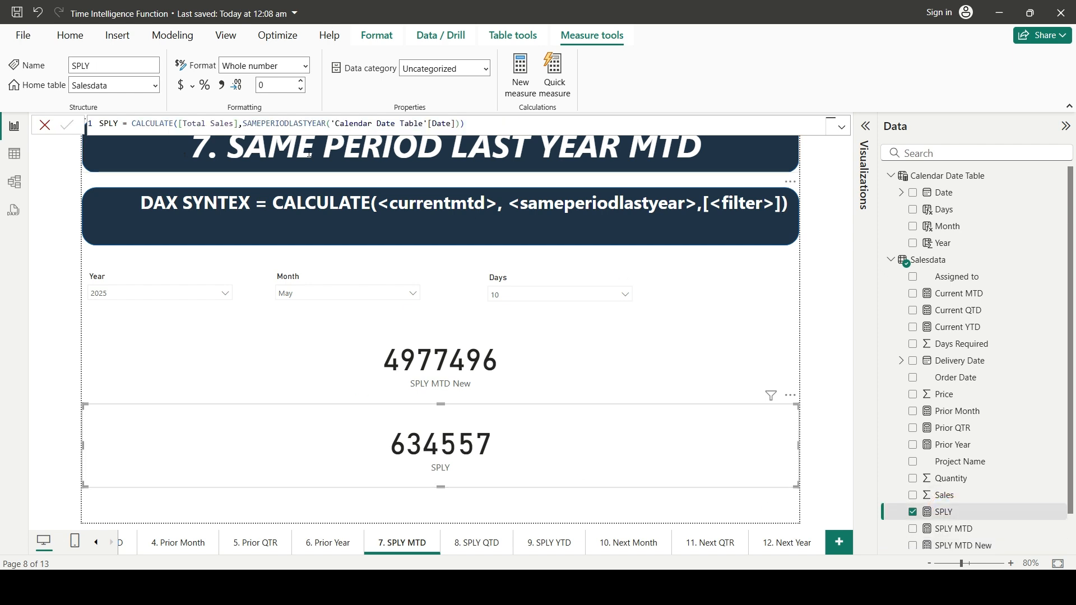
pyautogui.moveTo(284, 123); pyautogui.dragTo(468, 123)
pyautogui.click(495, 123)
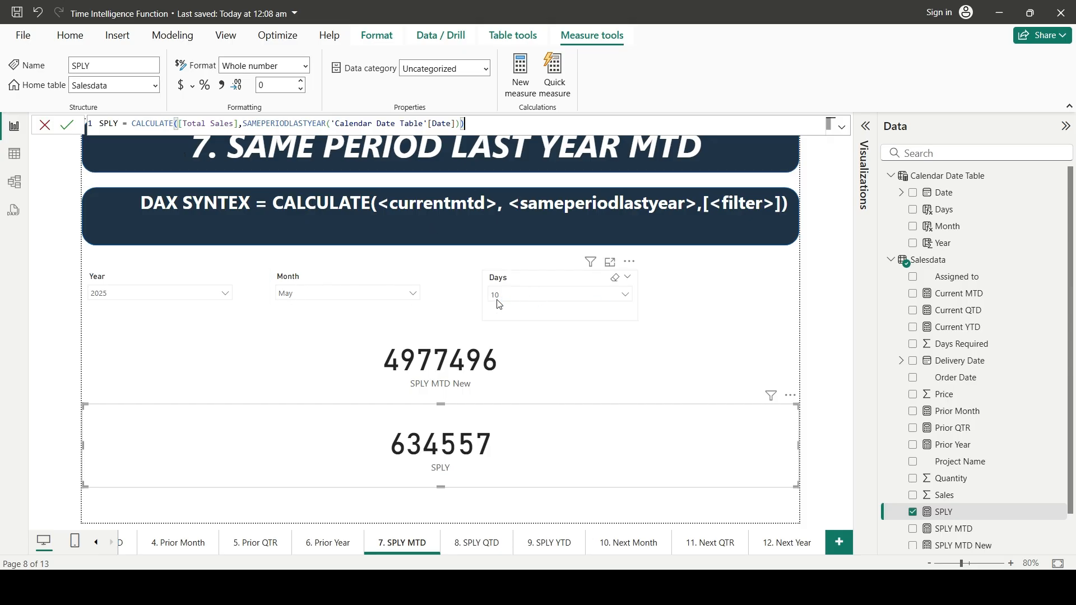
# Clear the Days slicer, and in Excel widen the Order Date filter to all of May 2024
pyautogui.click(615, 279)
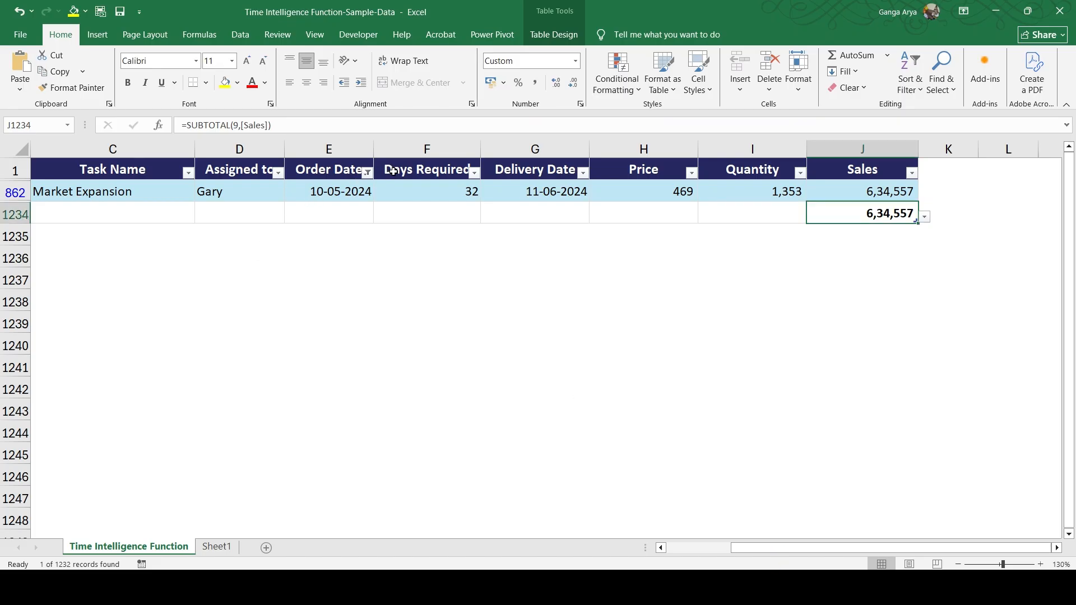
pyautogui.click(367, 173)
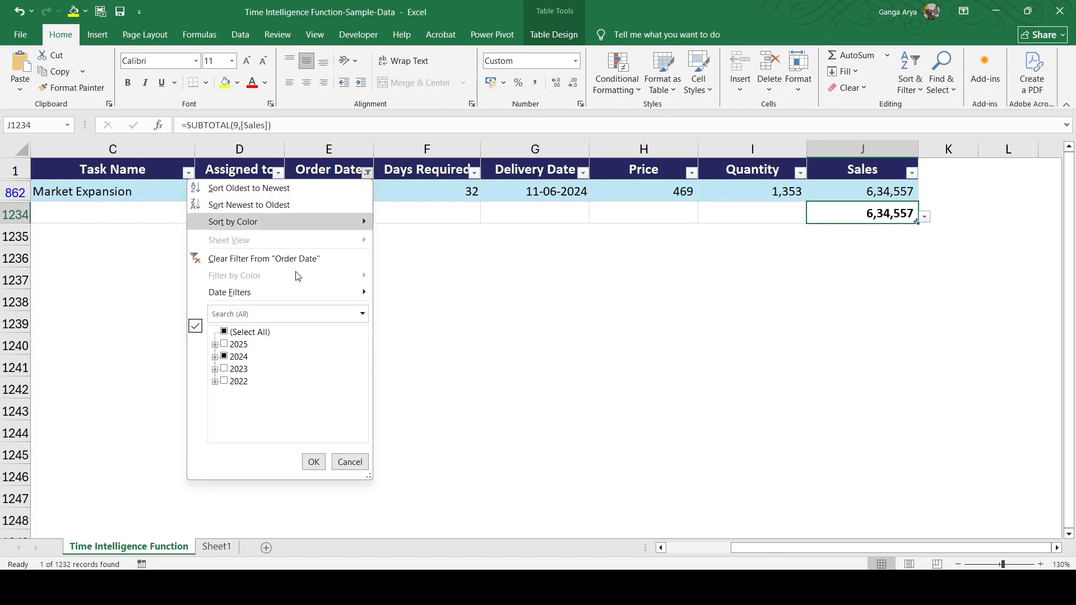
pyautogui.click(214, 356)
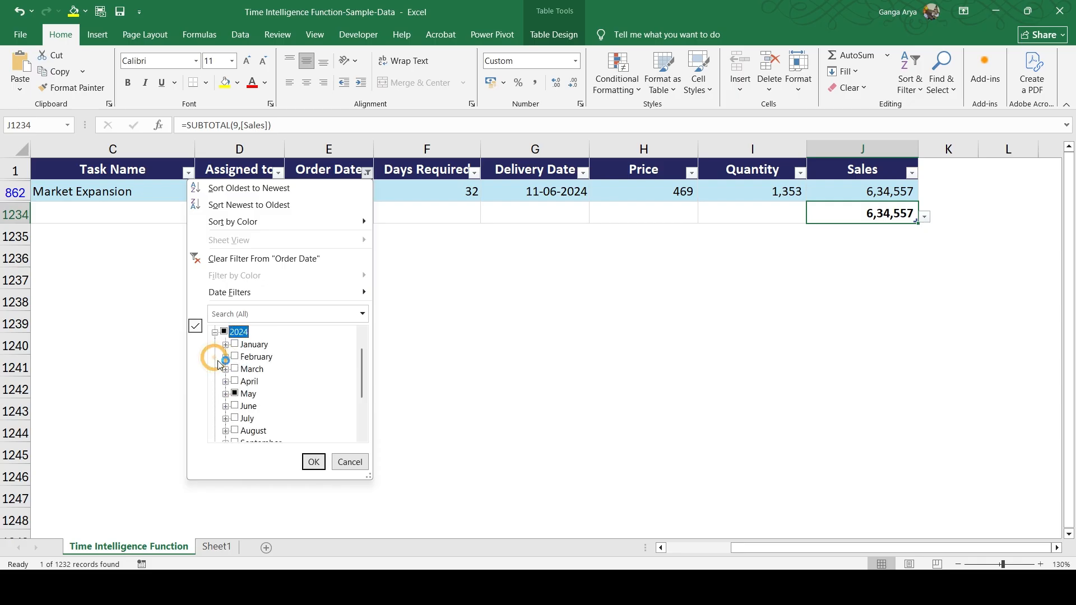
pyautogui.click(235, 394)
pyautogui.click(313, 462)
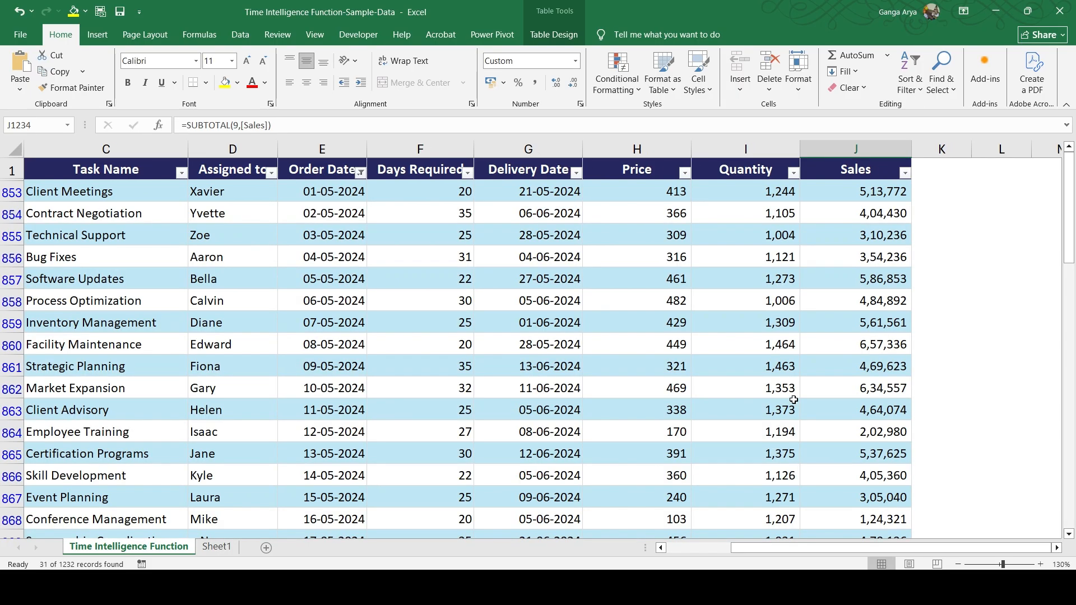
pyautogui.scroll(-8, 880, 386)
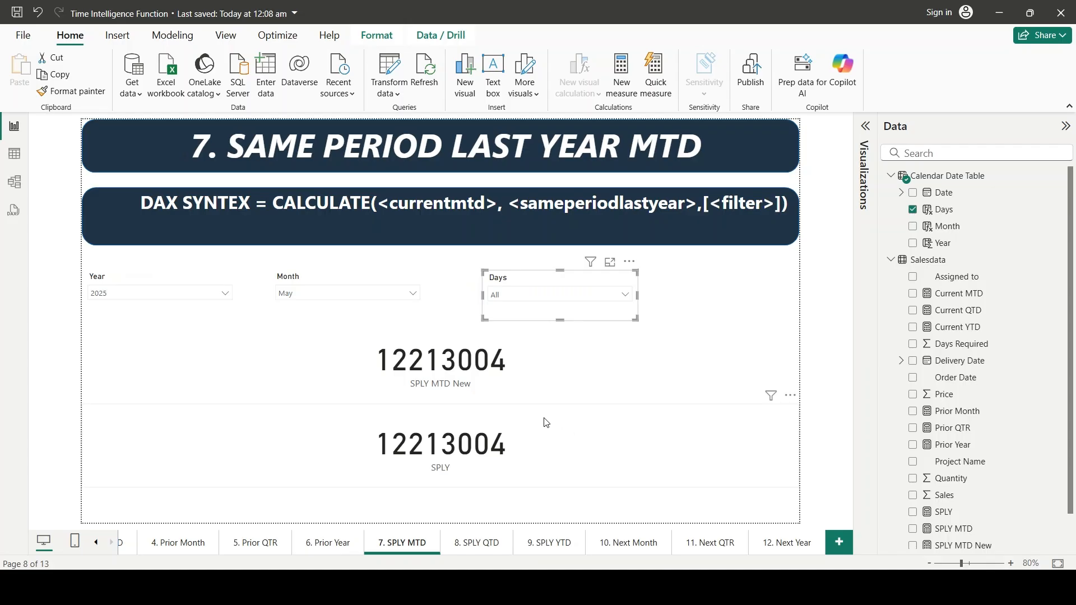
# Back in Power BI, set the Days slicer to 07 and compare the SPLY MTD New and SPLY cards
pyautogui.click(508, 365)
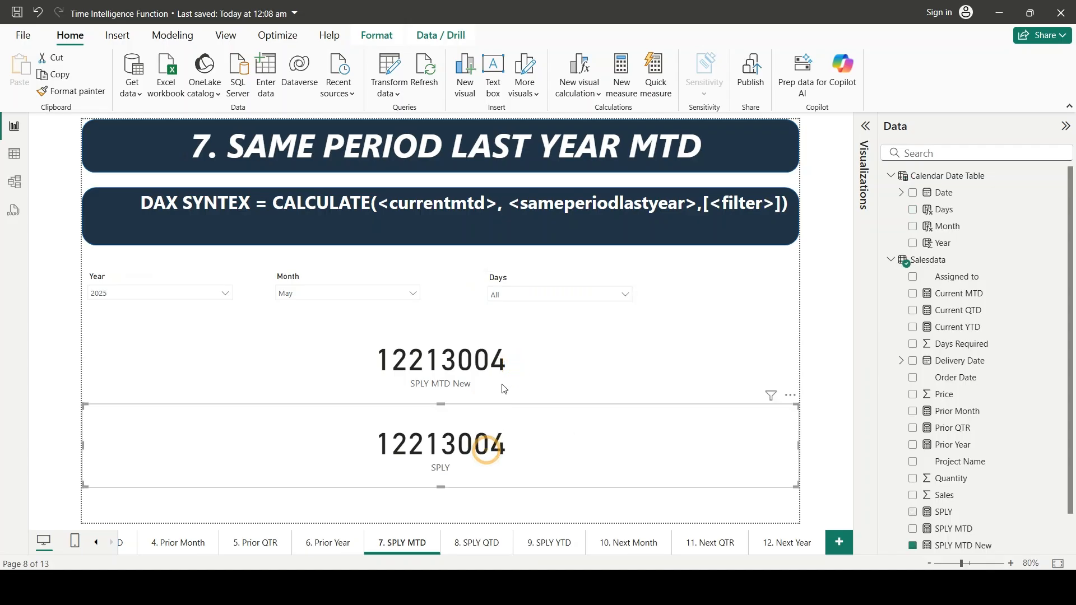
pyautogui.click(525, 295)
pyautogui.click(497, 277)
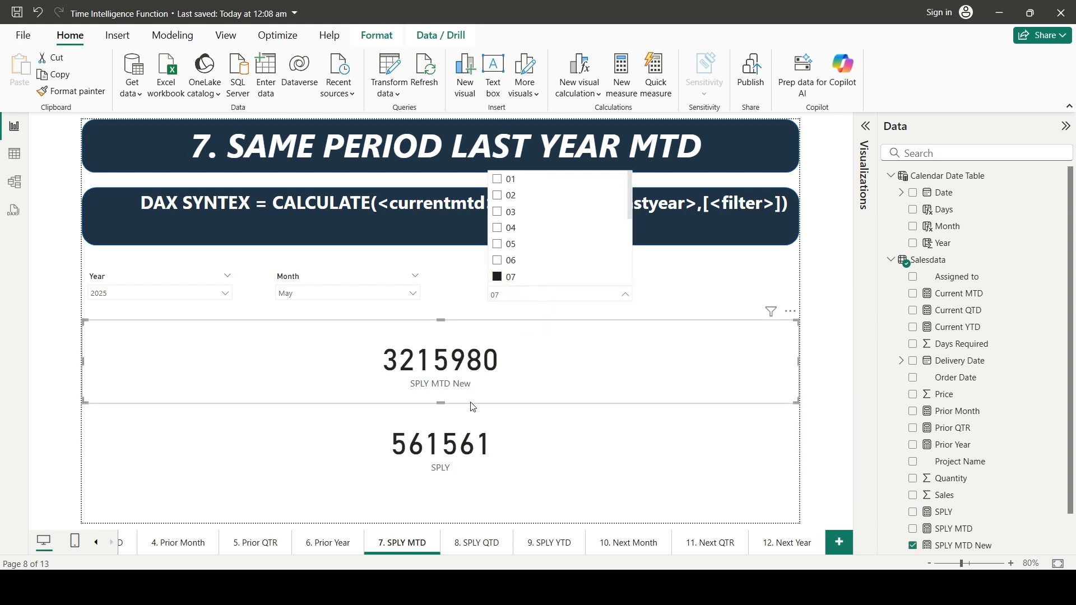
pyautogui.click(492, 481)
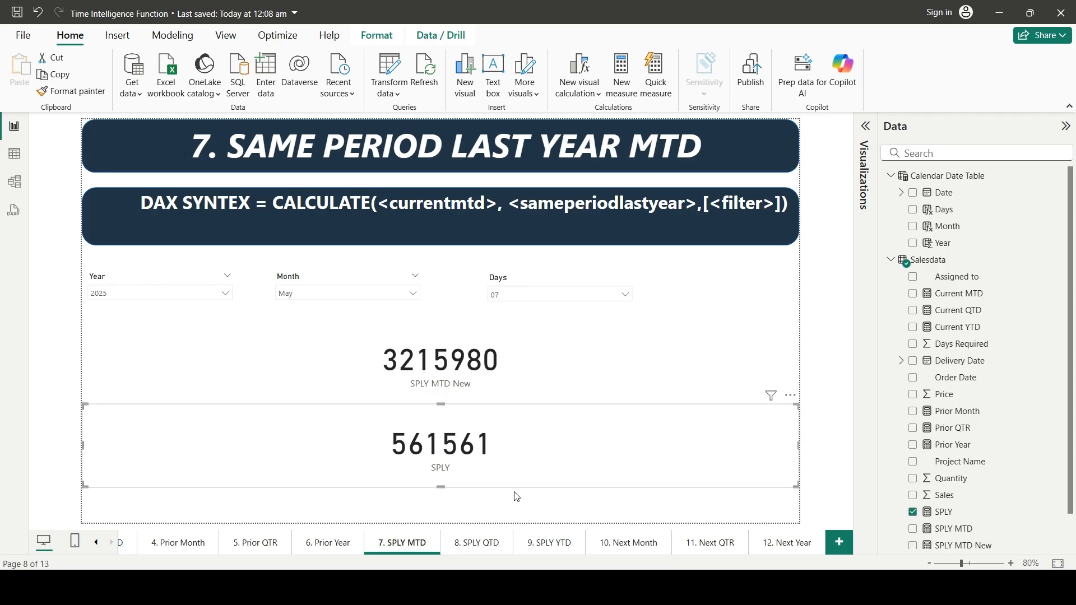
pyautogui.click(505, 511)
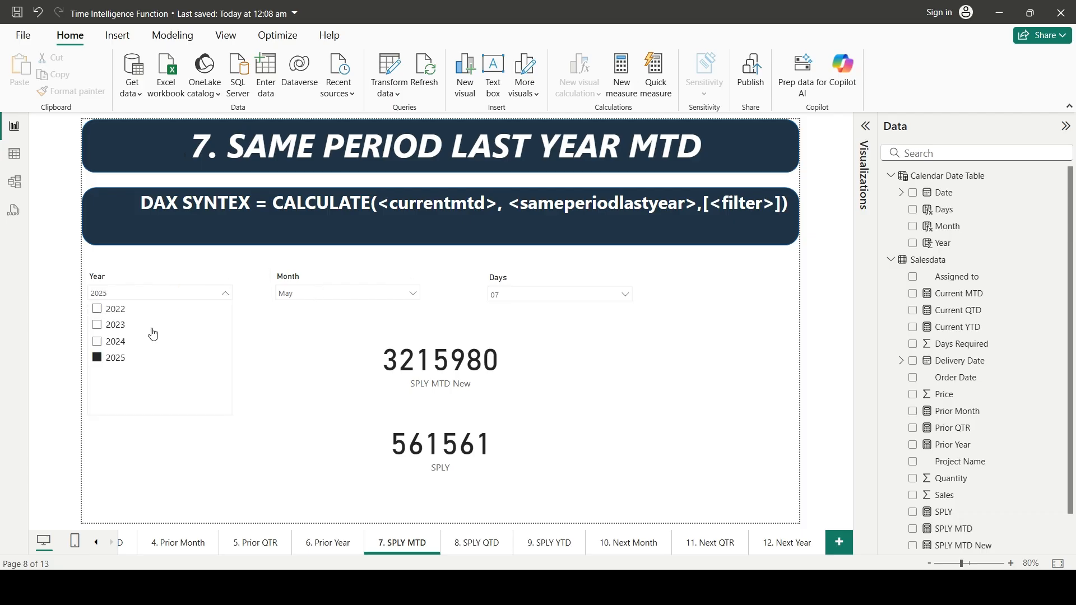
# Change the Year slicer to 2024 and select the SPLY MTD New card
pyautogui.click(116, 341)
pyautogui.click(441, 370)
pyautogui.click(442, 375)
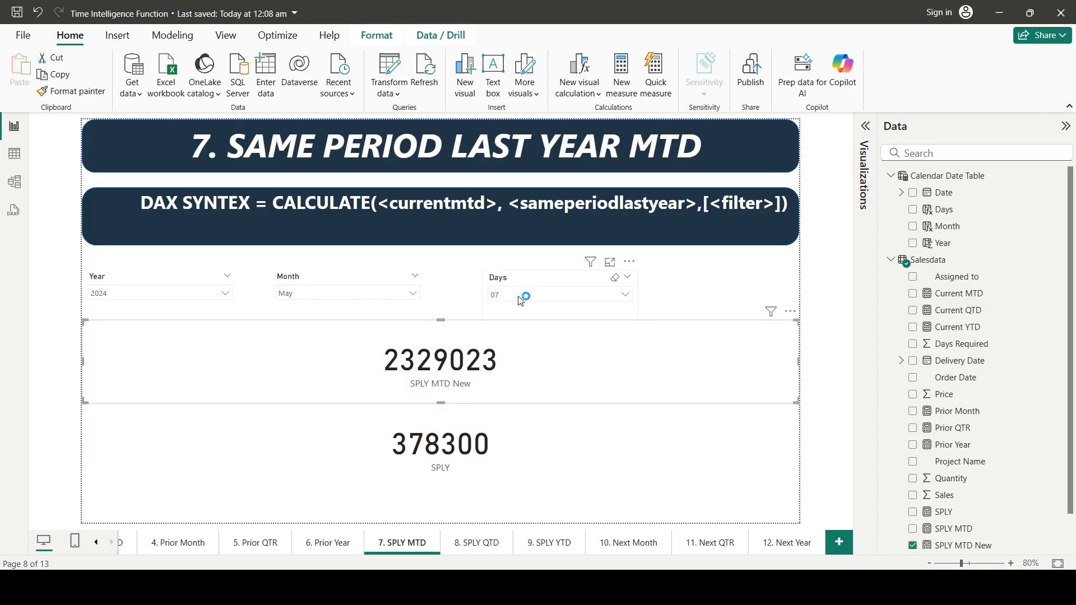
pyautogui.moveTo(448, 373); pyautogui.dragTo(459, 373)
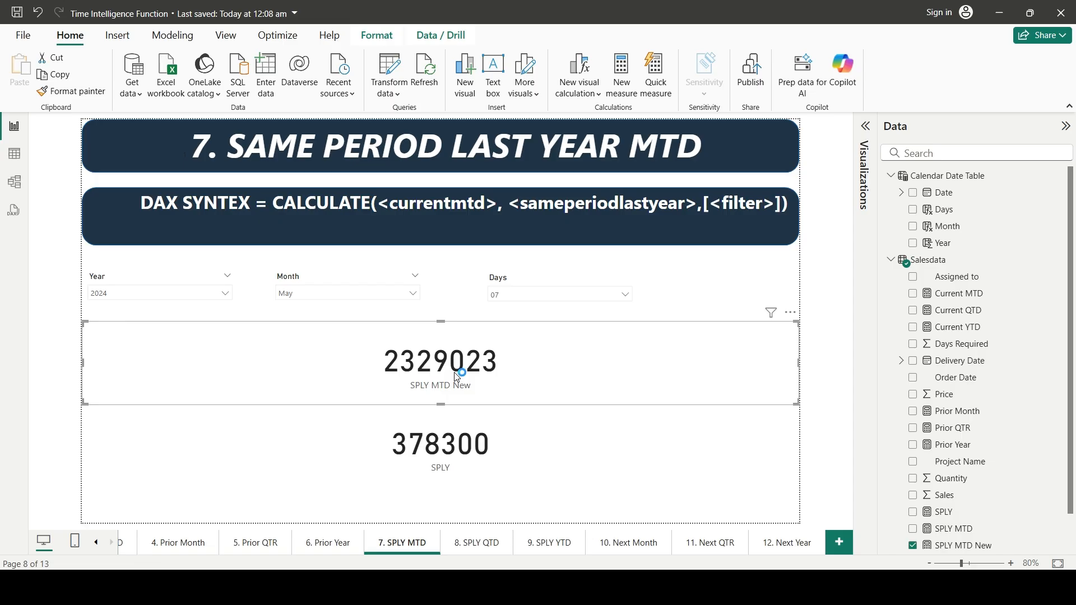
# In Excel, expand 2024 in the Order Date filter and deselect all of its dates
pyautogui.click(763, 588)
pyautogui.click(369, 160)
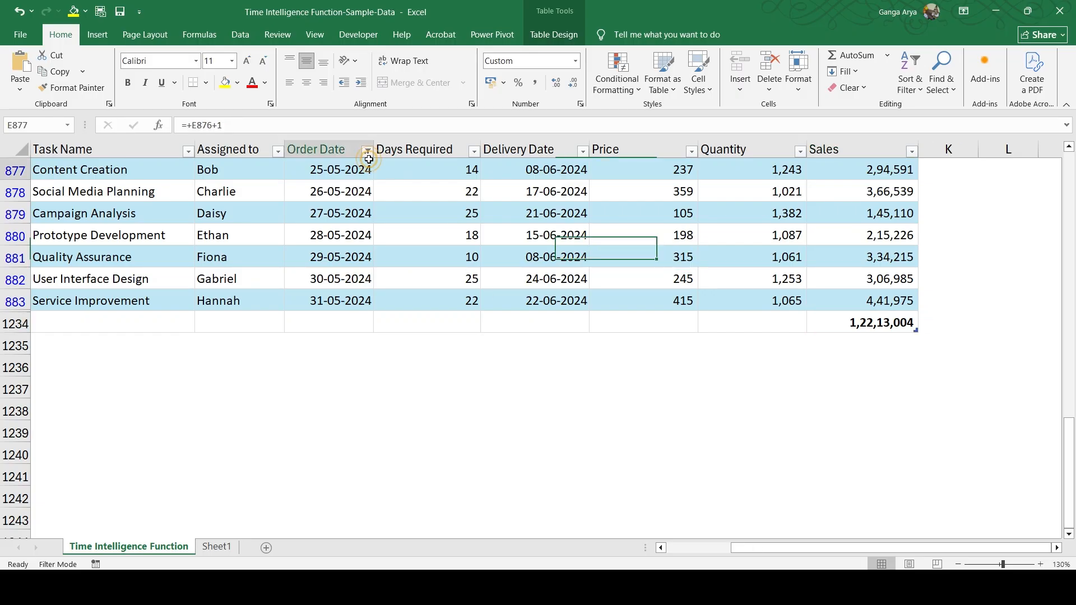
pyautogui.click(367, 152)
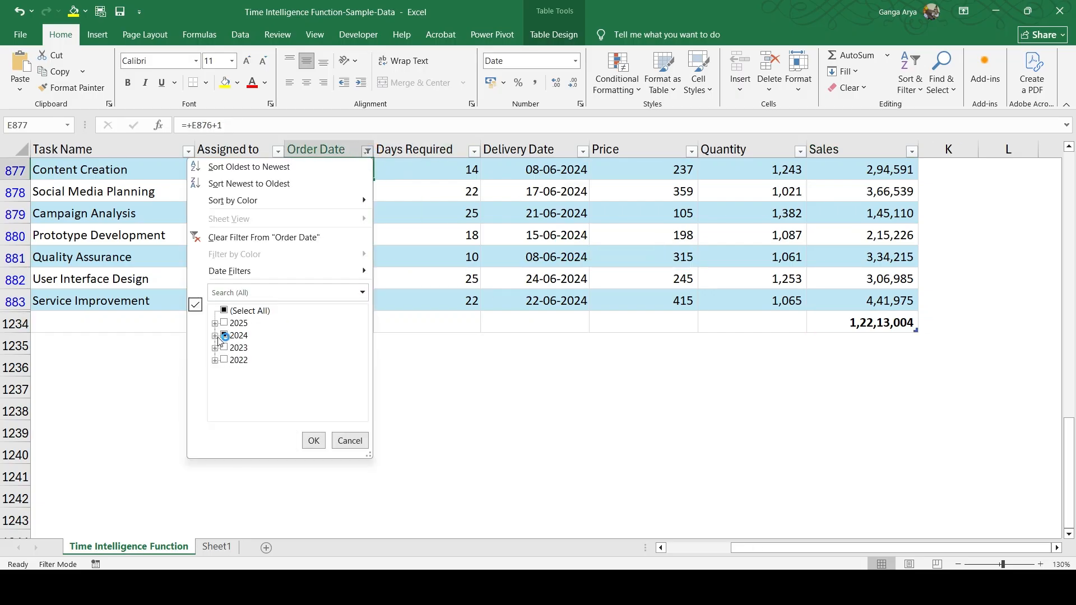
pyautogui.click(215, 336)
pyautogui.click(223, 311)
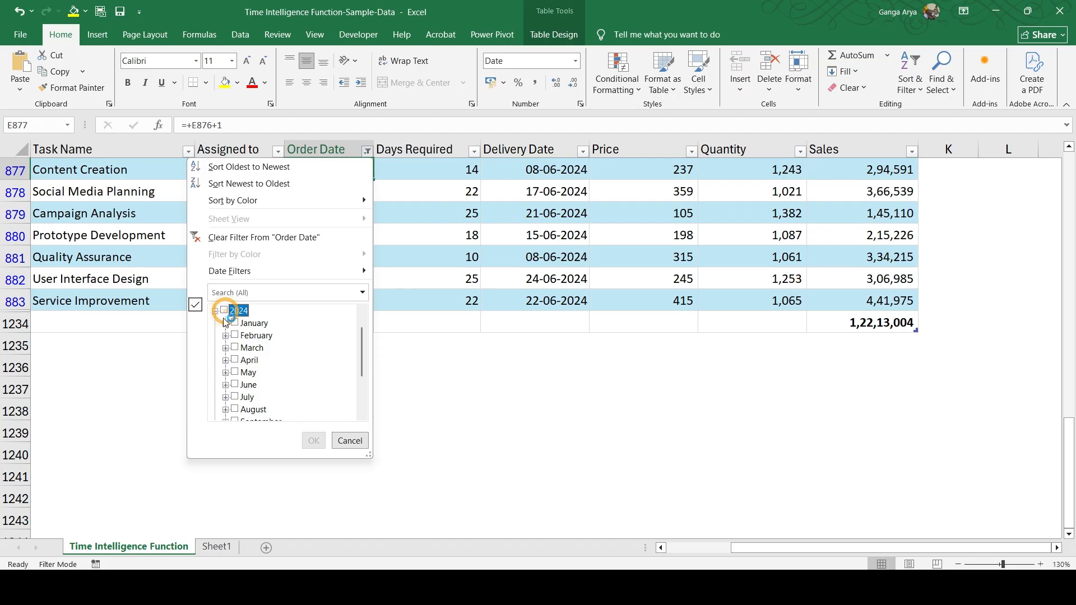
# Filter the table's Order Date column to the dates 1 to 7 May 2023
pyautogui.click(215, 311)
pyautogui.click(215, 336)
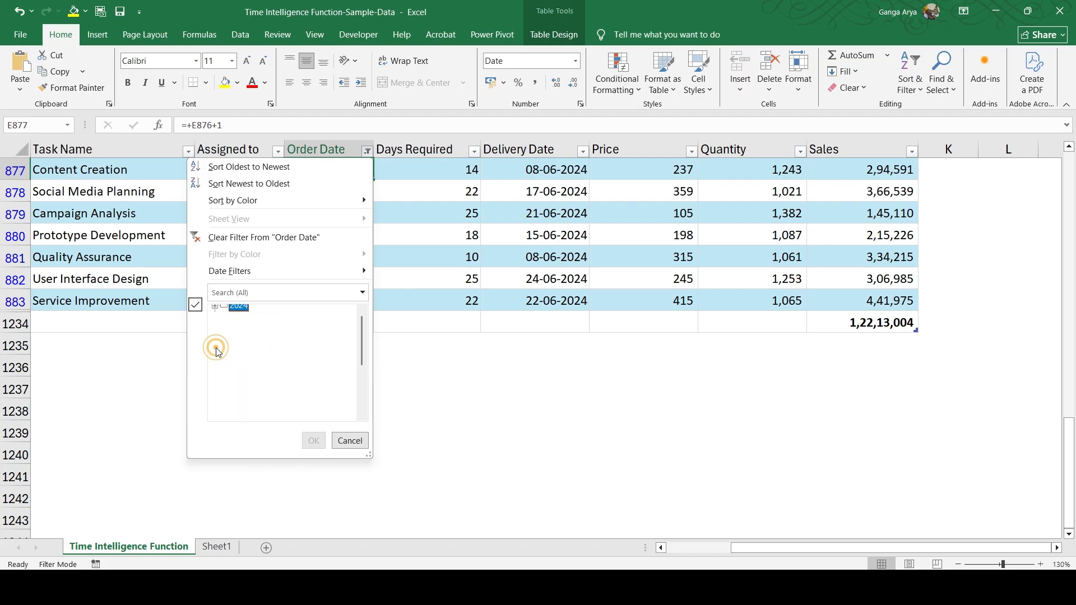
pyautogui.click(226, 373)
pyautogui.click(245, 323)
pyautogui.click(245, 336)
pyautogui.click(246, 347)
pyautogui.click(246, 360)
pyautogui.click(246, 372)
pyautogui.click(246, 384)
pyautogui.click(246, 397)
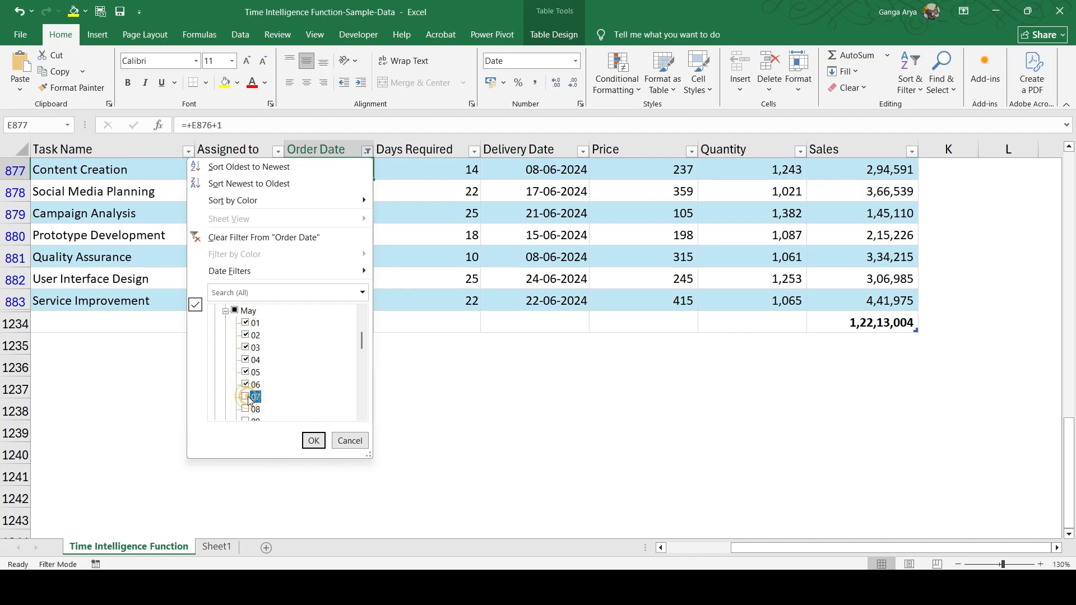
pyautogui.click(314, 442)
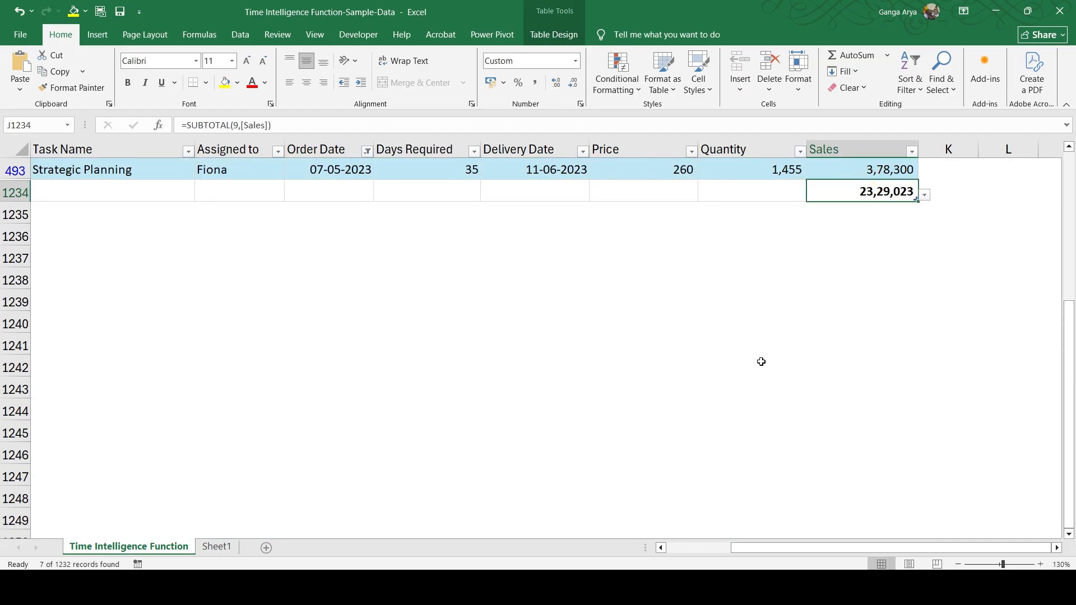
pyautogui.scroll(2, 792, 356)
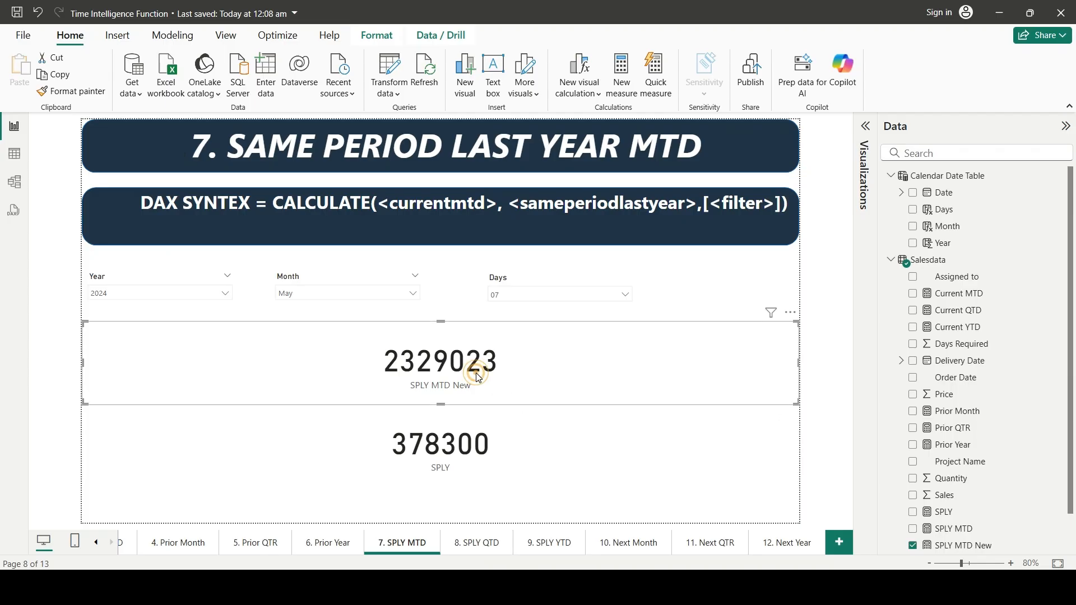
# Select the SPLY card in Power BI and narrow the Excel table's Order Date filter to 7 May 2023 only
pyautogui.click(457, 458)
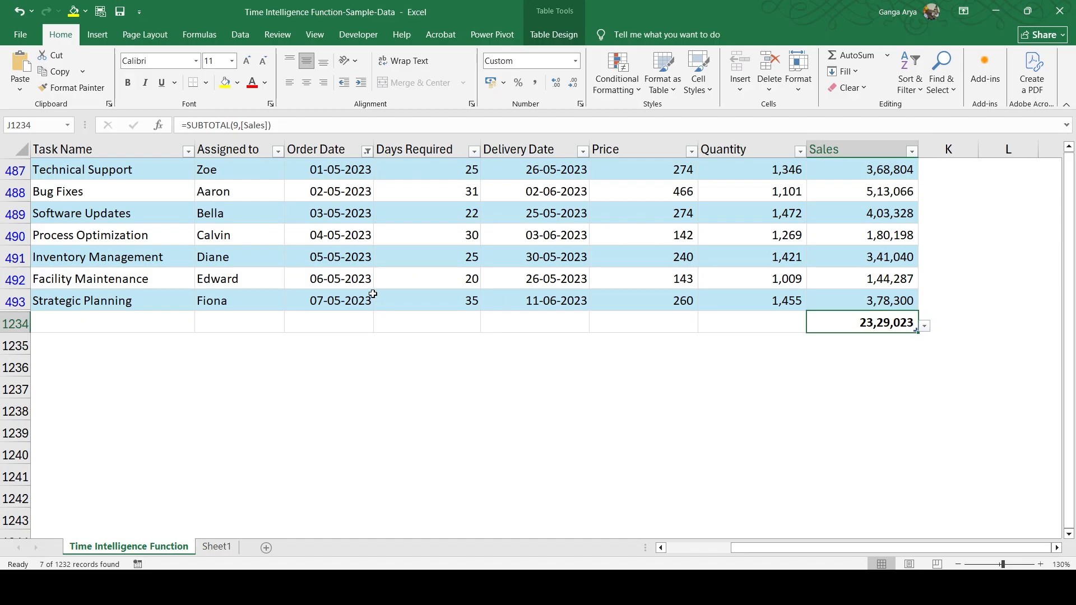
pyautogui.click(367, 151)
pyautogui.click(215, 348)
pyautogui.click(226, 372)
pyautogui.scroll(-2, 235, 370)
pyautogui.click(245, 323)
pyautogui.click(245, 336)
pyautogui.click(245, 348)
pyautogui.click(245, 360)
pyautogui.click(245, 372)
pyautogui.click(245, 384)
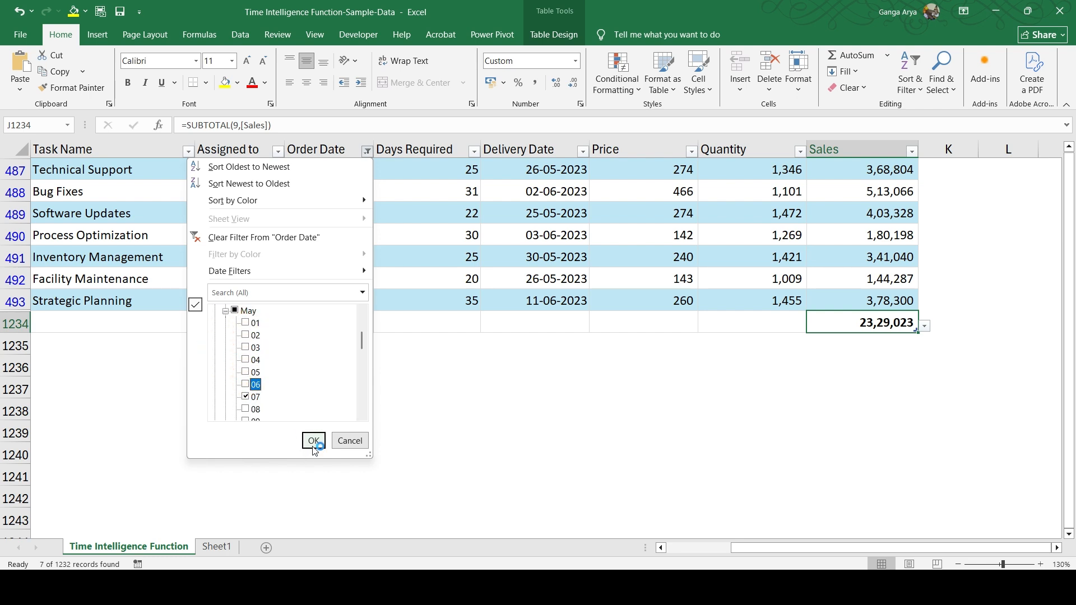
pyautogui.click(313, 441)
pyautogui.scroll(1, 835, 325)
# Switch to Power BI and open the 8. SPLY QTD report page
pyautogui.hotkey('alt', 'Tab')
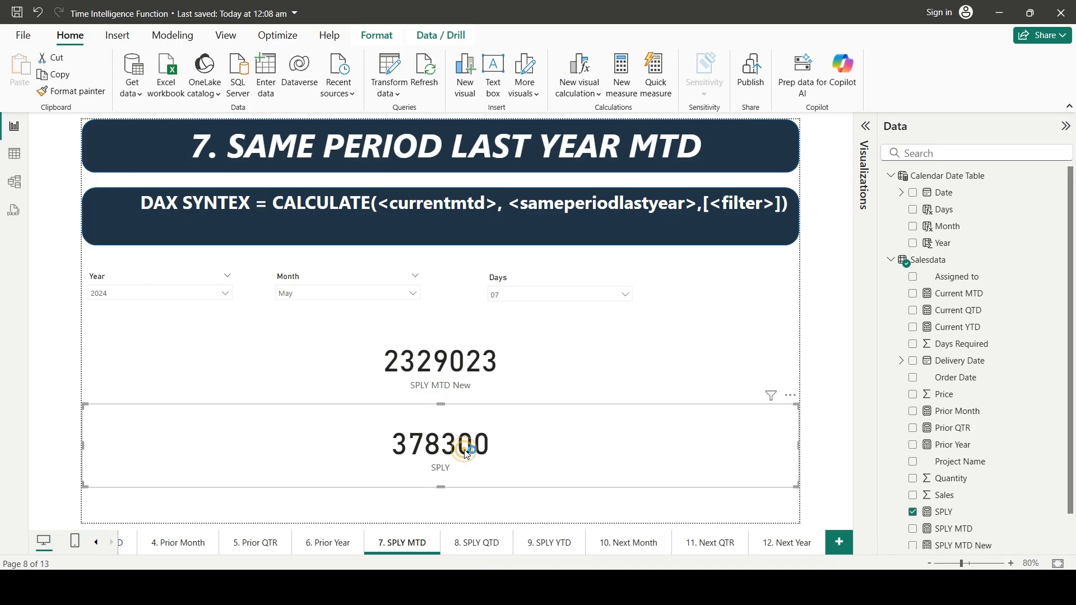
pyautogui.click(511, 512)
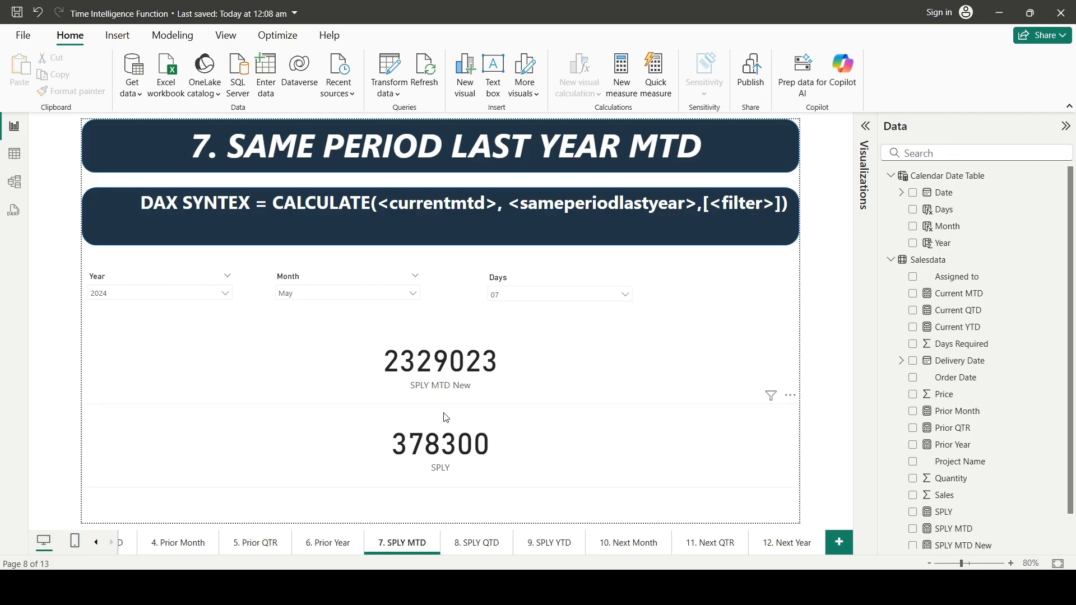
pyautogui.click(477, 544)
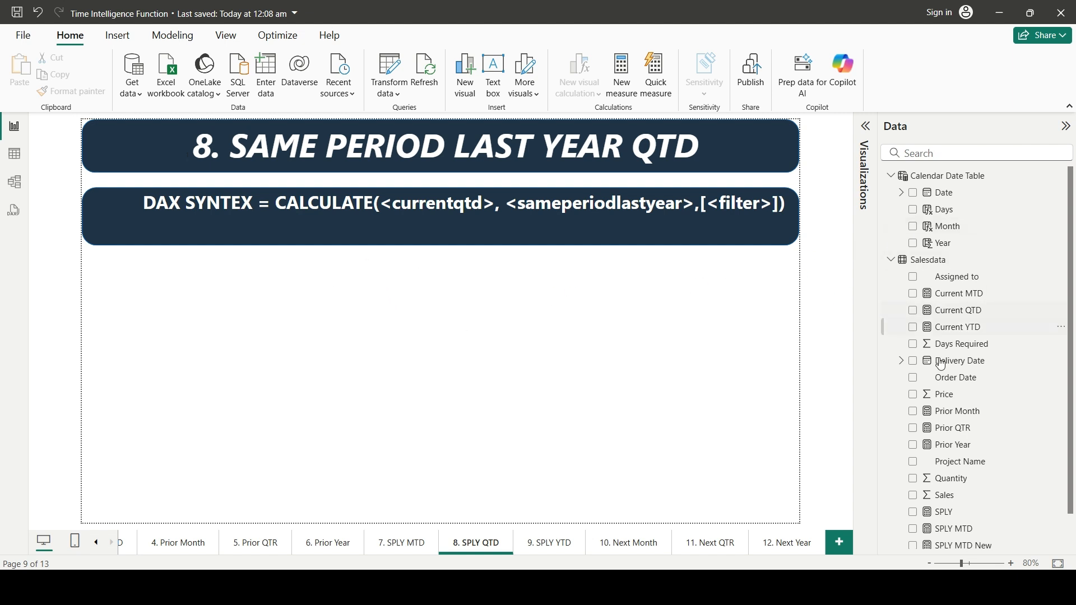
# Create a new measure in Salesdata named SPLY QTD, starting its formula as CALCULATE with [Current QTD] as the expression
pyautogui.click(930, 260)
pyautogui.click(281, 79)
pyautogui.press('BackSpace')
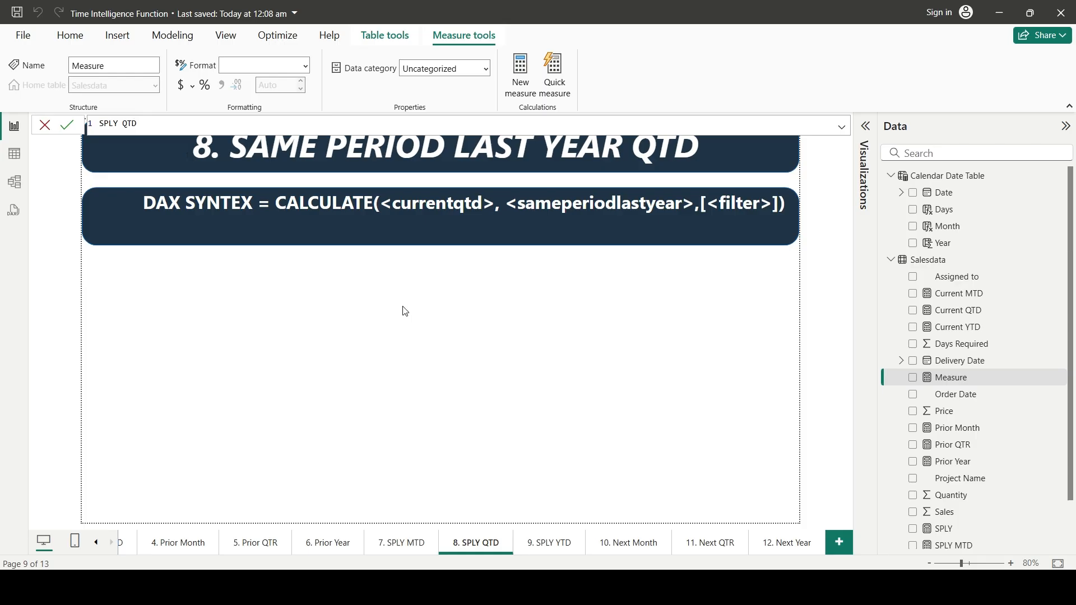
pyautogui.write('SPLY QTD = cal')
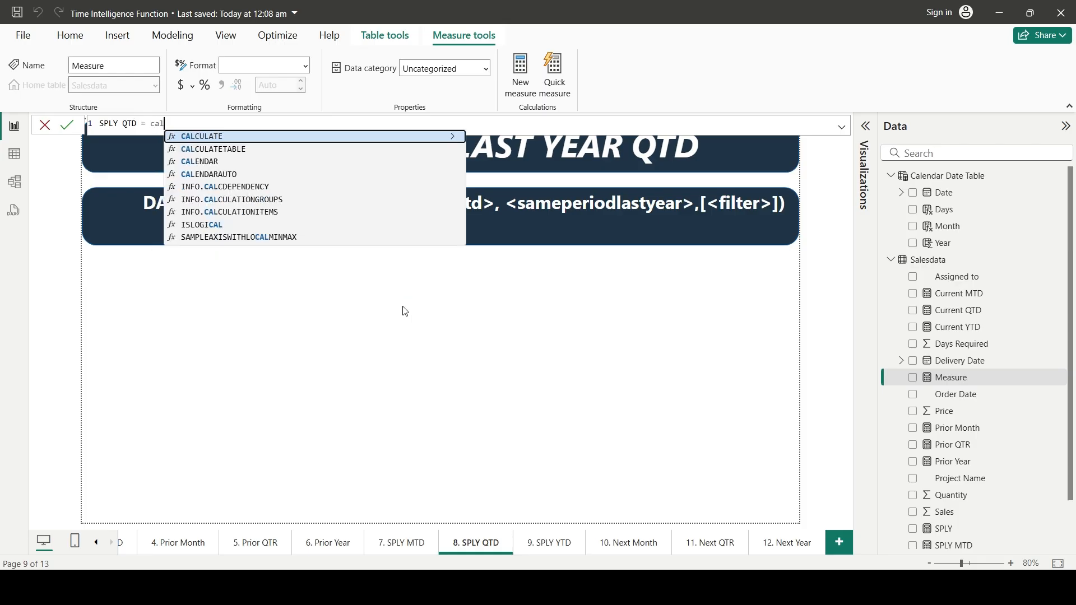
pyautogui.press('Tab')
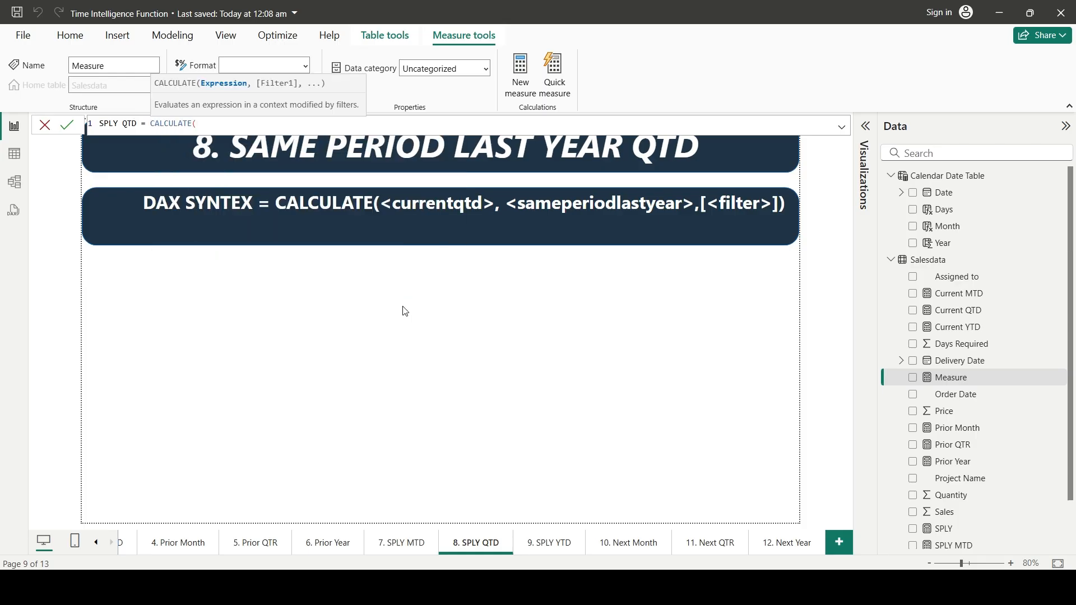
pyautogui.write('curre')
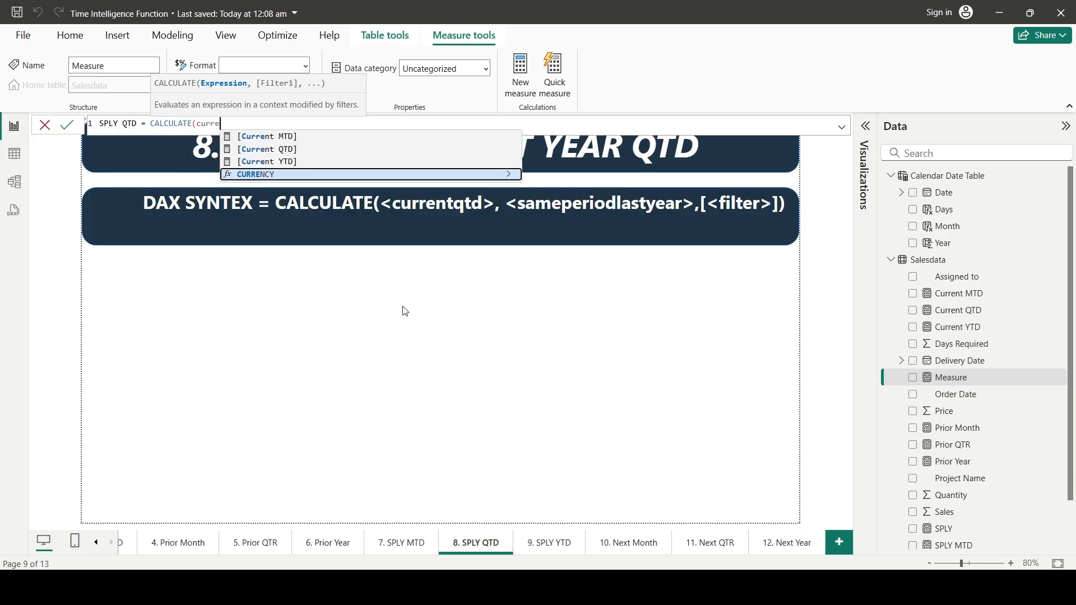
pyautogui.press('Up')
pyautogui.press('Up')
pyautogui.press('Tab')
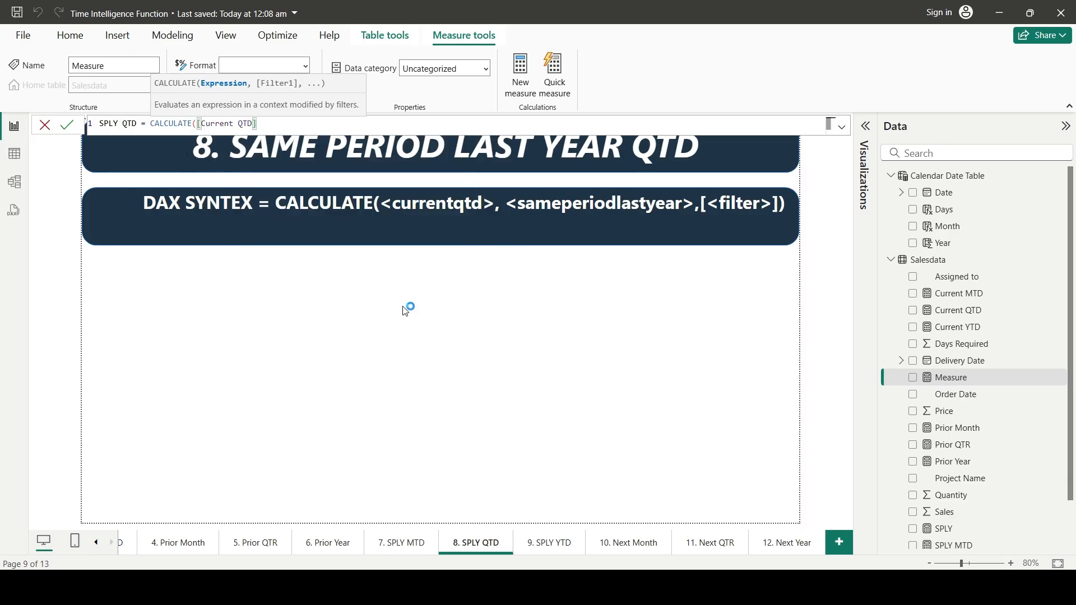
# Complete the SPLY QTD formula with SAMEPERIODLASTYEAR(DATESQTD('Calendar Date Table'[Date])) as the filter and commit the measure
pyautogui.write(',samepe')
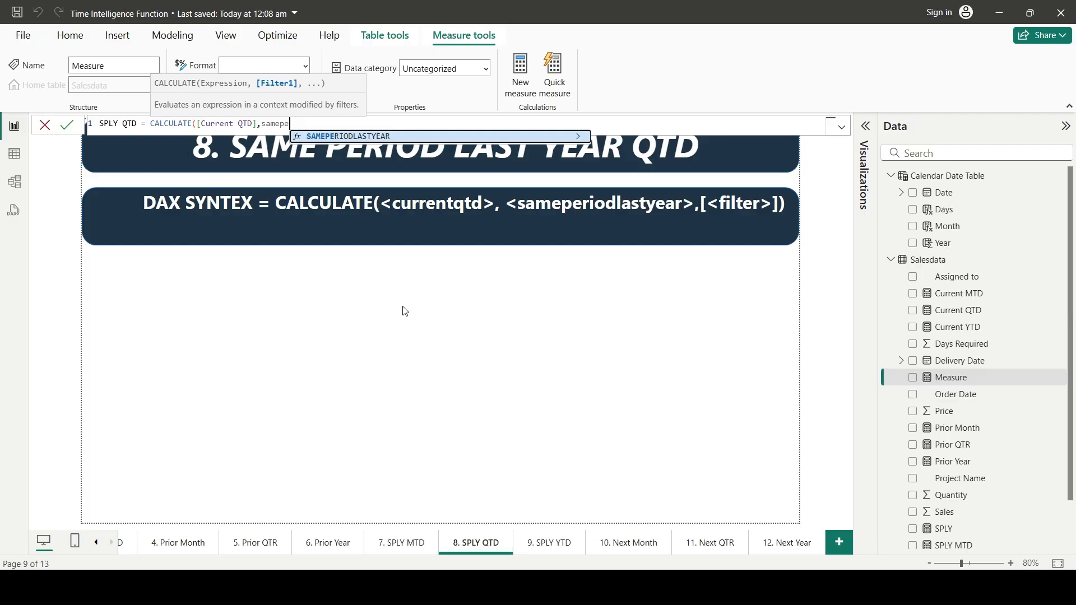
pyautogui.press('Tab')
pyautogui.write('d')
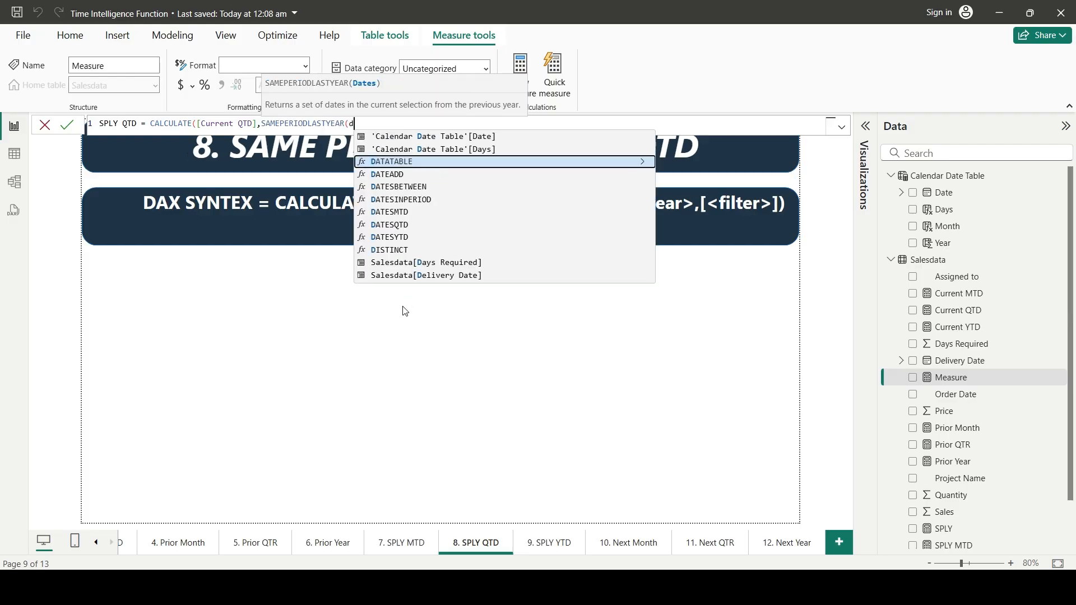
pyautogui.write('atesqt')
pyautogui.press('Tab')
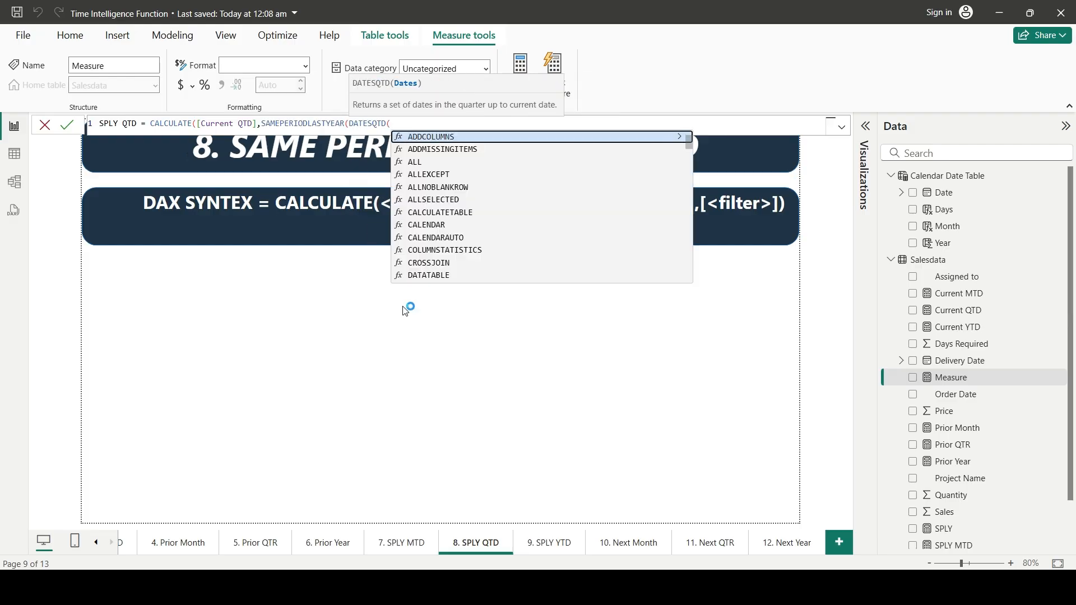
pyautogui.write('calen')
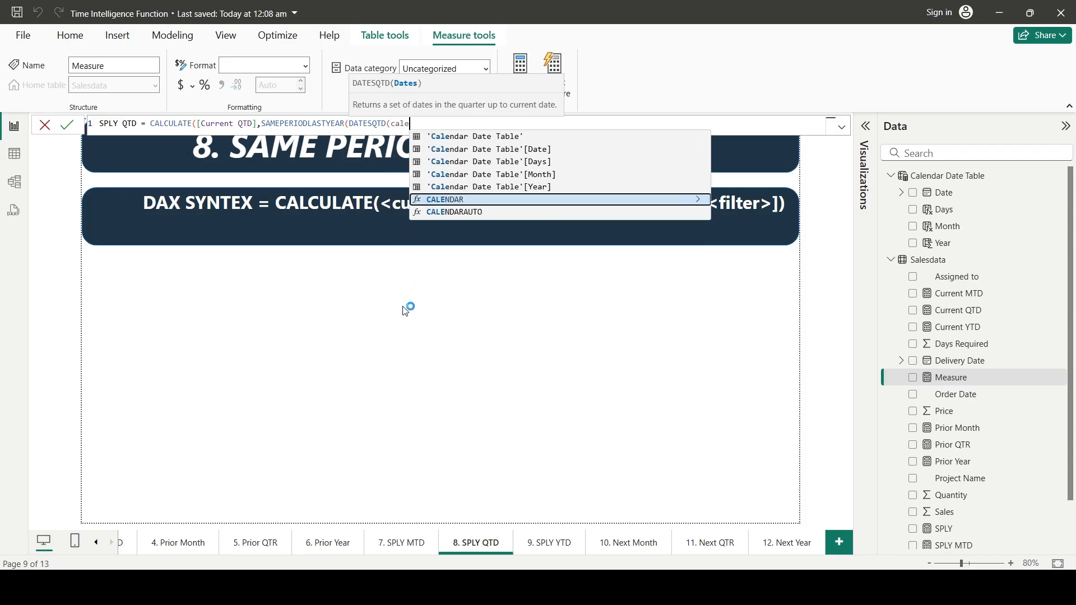
pyautogui.press('Up')
pyautogui.press('Up')
pyautogui.press('Up')
pyautogui.press('Up')
pyautogui.press('Tab')
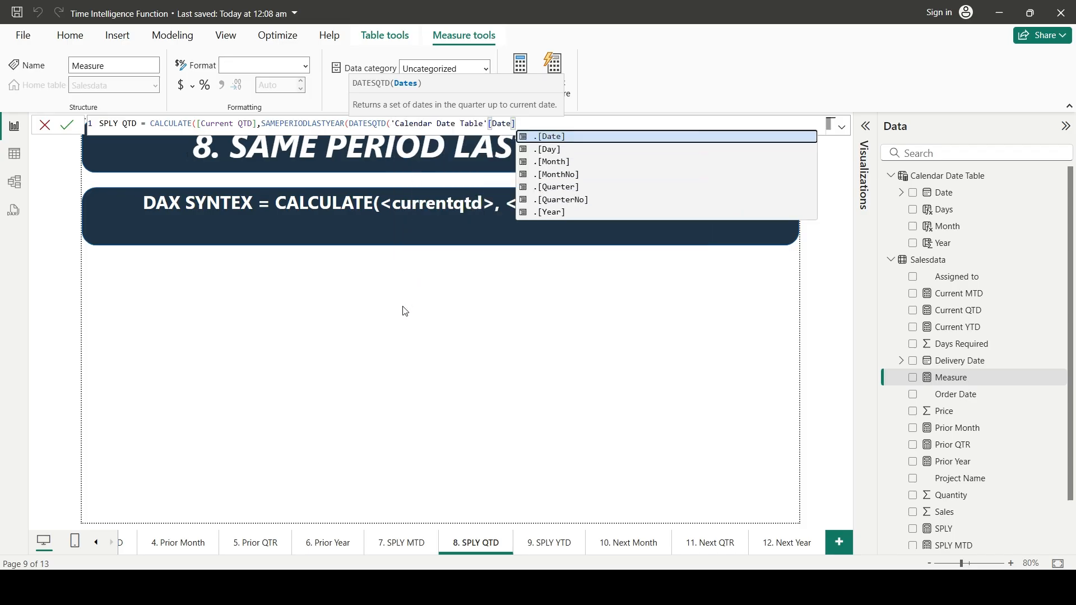
pyautogui.write(')')
pyautogui.press('Return')
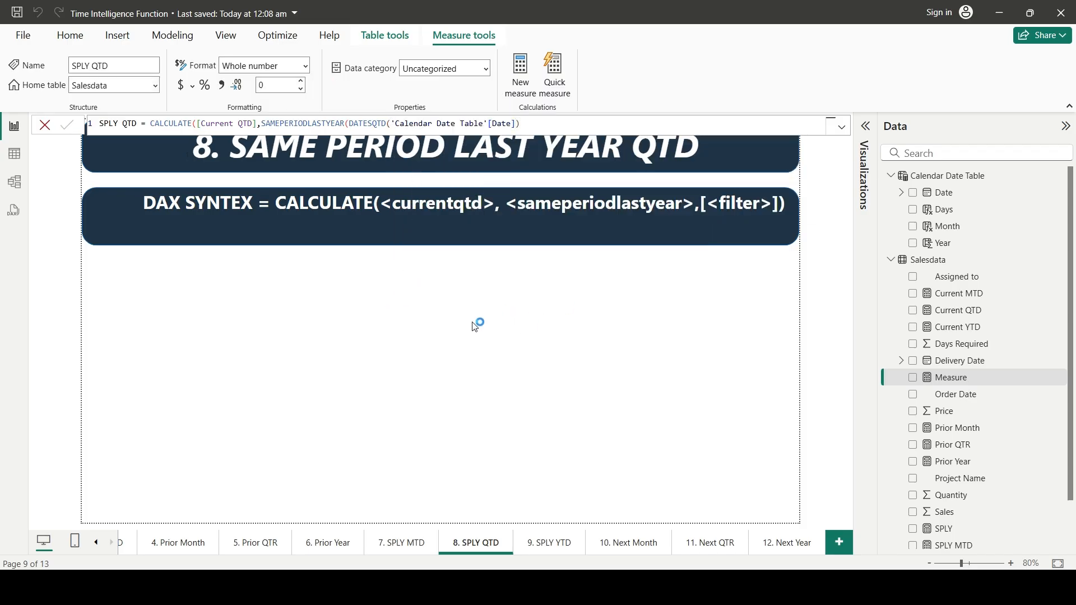
# Add a card visual showing the SPLY QTD measure below the page's syntax banner
pyautogui.click(867, 126)
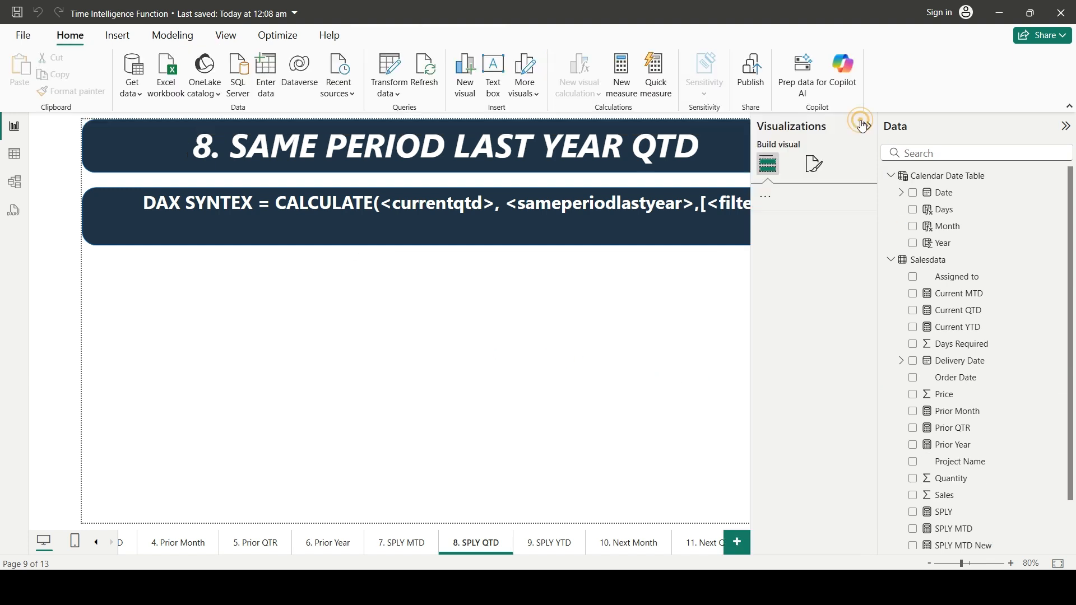
pyautogui.click(770, 285)
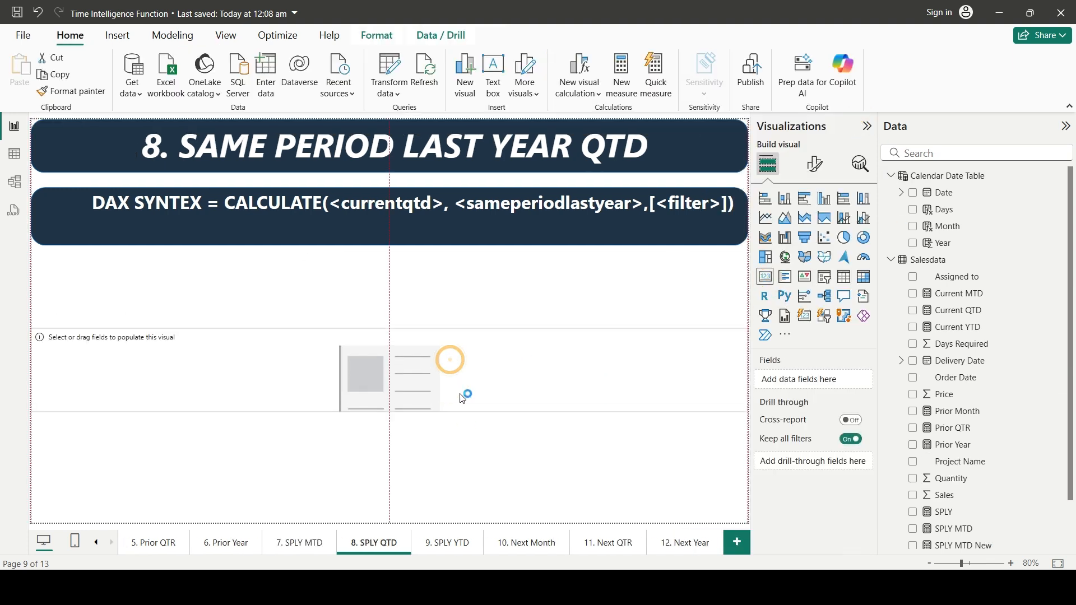
pyautogui.scroll(-2, 995, 513)
pyautogui.scroll(-1, 995, 513)
pyautogui.moveTo(953, 506); pyautogui.dragTo(458, 390)
pyautogui.moveTo(953, 506); pyautogui.dragTo(493, 354)
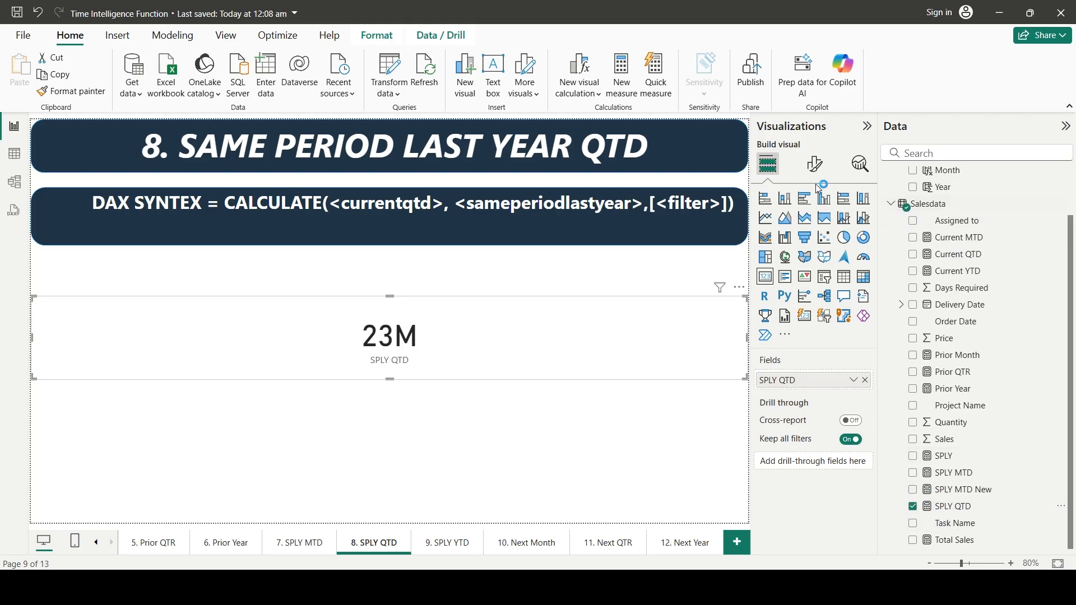
# Set the SPLY QTD card's callout value display units to None and collapse the data field list
pyautogui.click(816, 164)
pyautogui.click(791, 262)
pyautogui.click(796, 403)
pyautogui.click(781, 436)
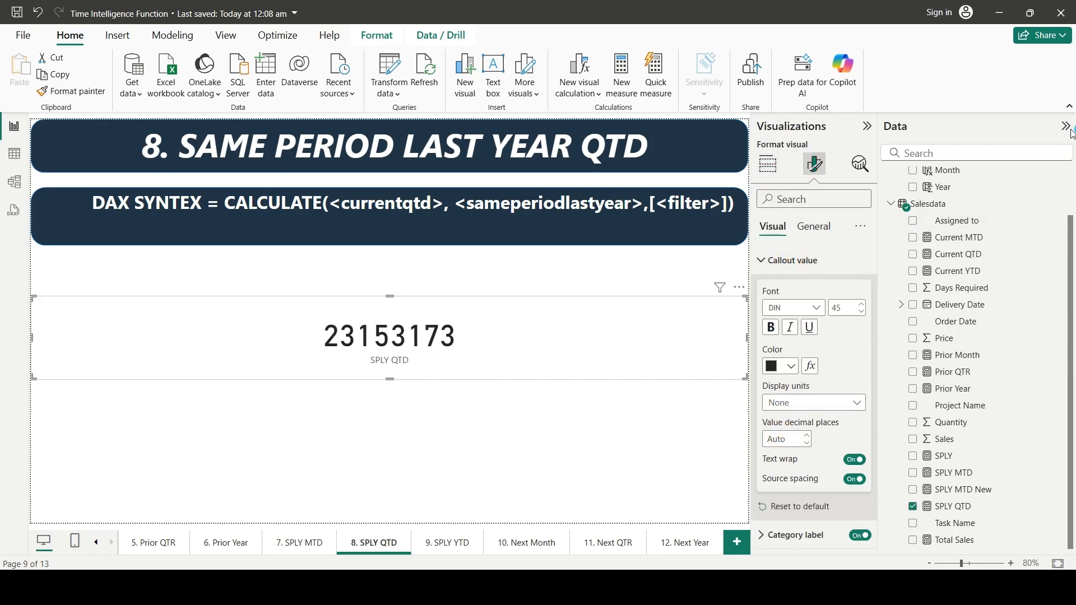
pyautogui.click(1068, 128)
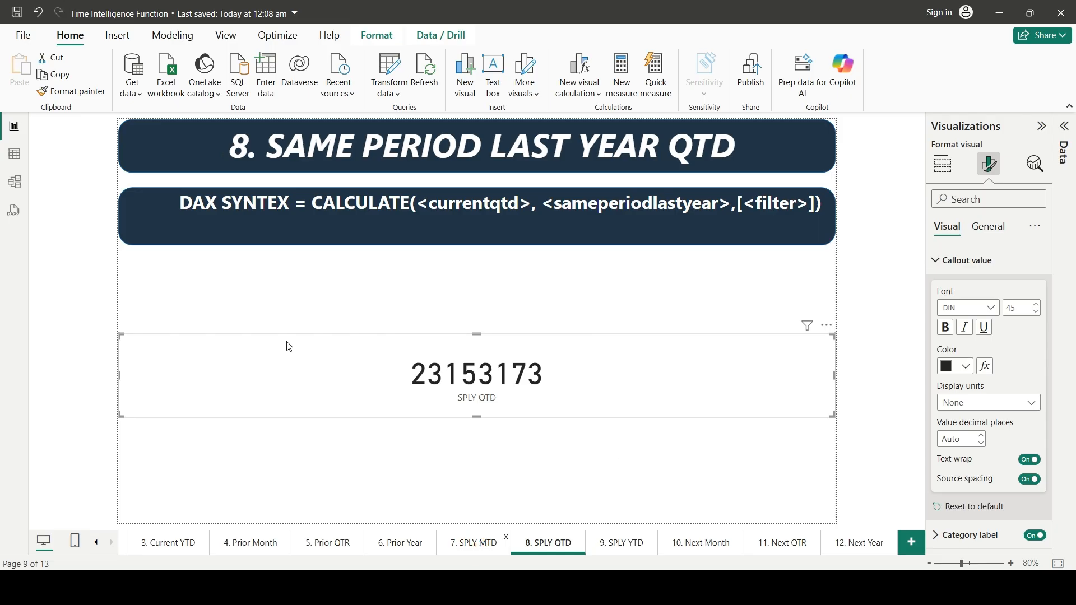
# Copy the Year, Month and Days slicers from the 7. SPLY MTD page to the 8. SPLY QTD page
pyautogui.click(178, 273)
pyautogui.click(327, 276)
pyautogui.click(201, 286)
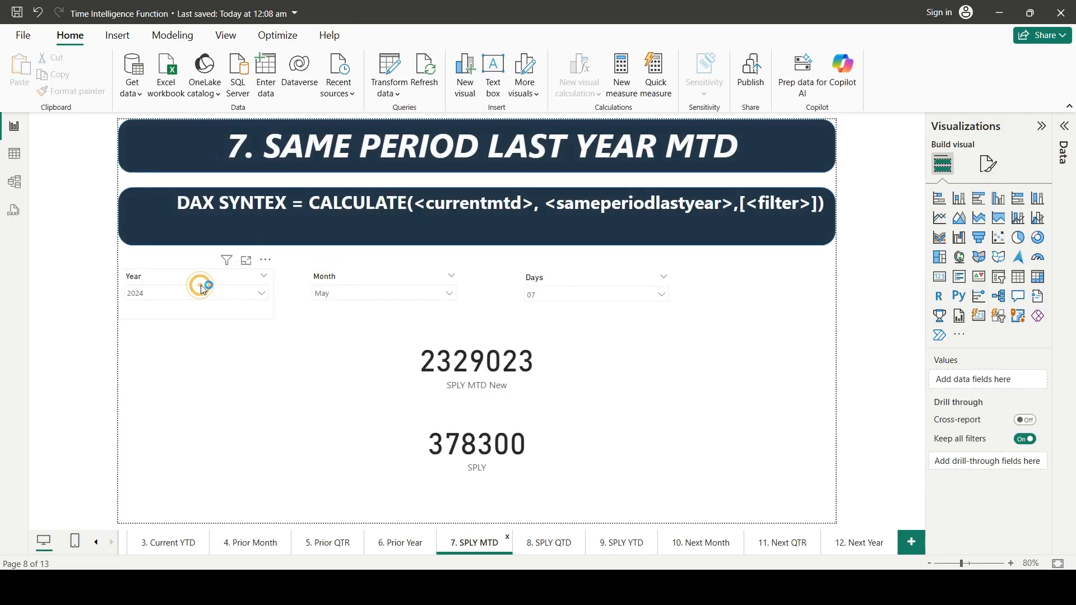
pyautogui.click(557, 287)
pyautogui.click(537, 544)
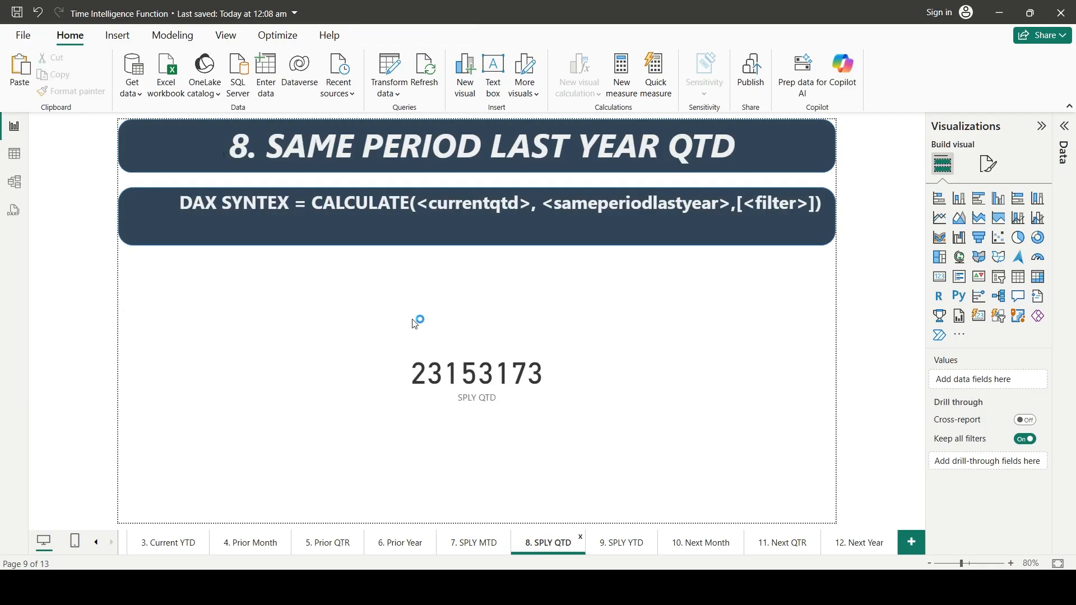
pyautogui.hotkey('ctrl', 'v')
pyautogui.click(653, 329)
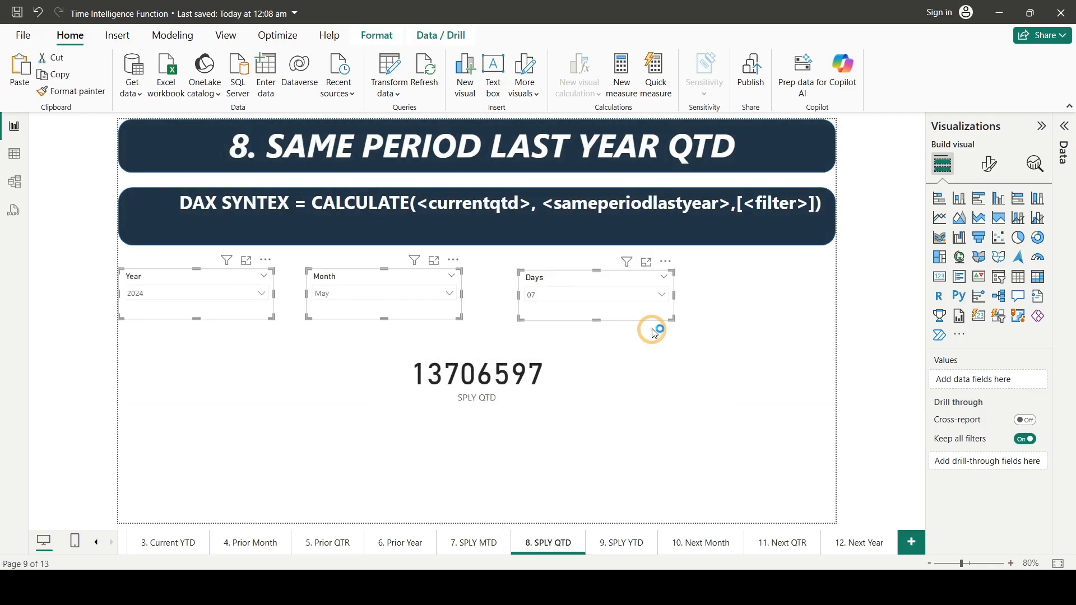
pyautogui.click(625, 359)
# Clear day 07 from the Days slicer and set the Year slicer to 2025
pyautogui.click(582, 294)
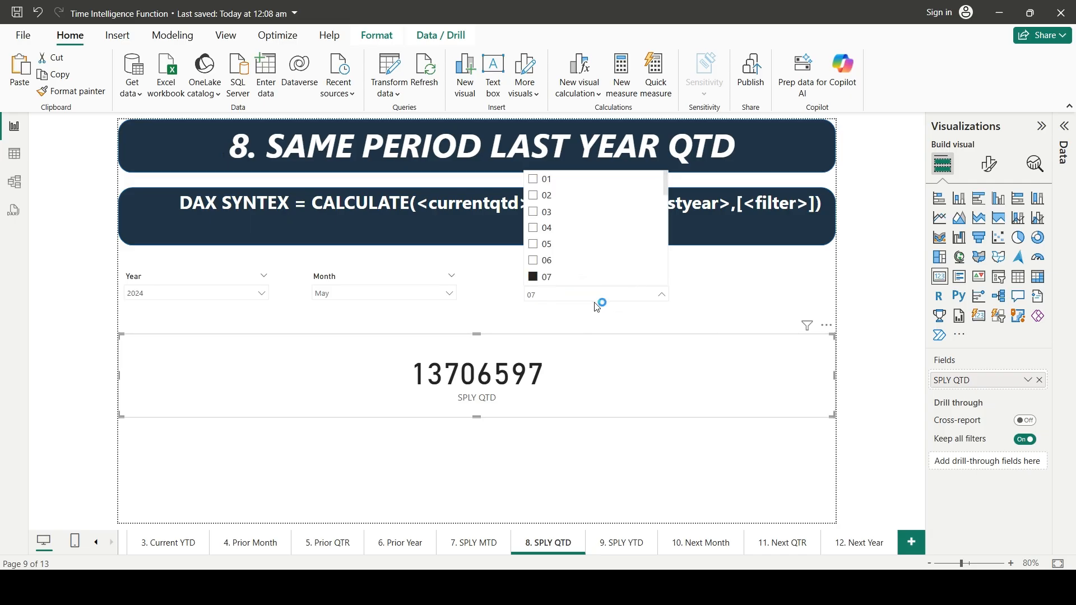
pyautogui.click(643, 315)
pyautogui.click(646, 277)
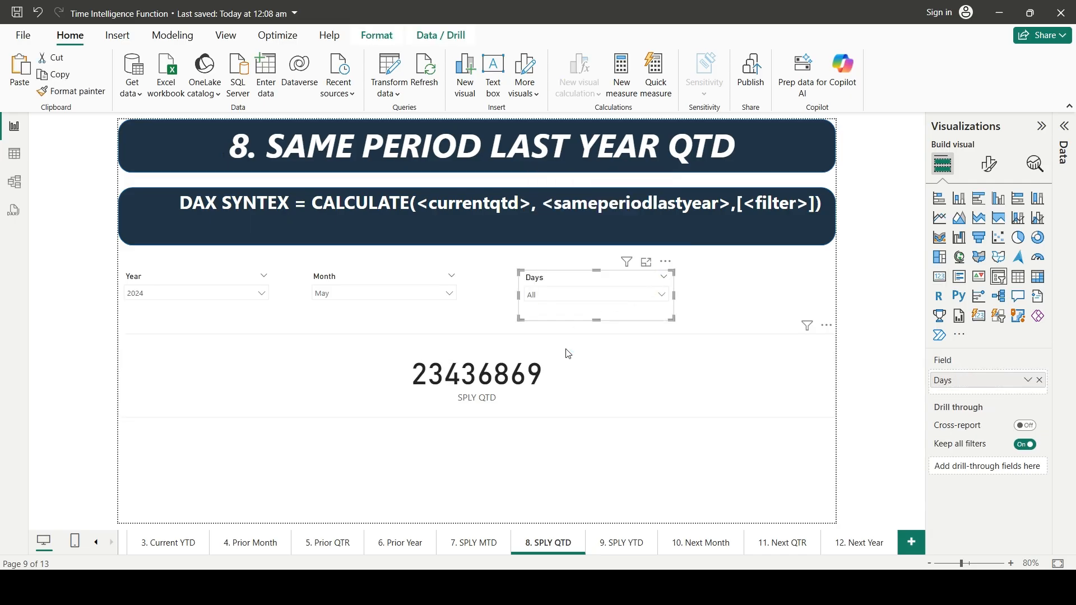
pyautogui.click(538, 456)
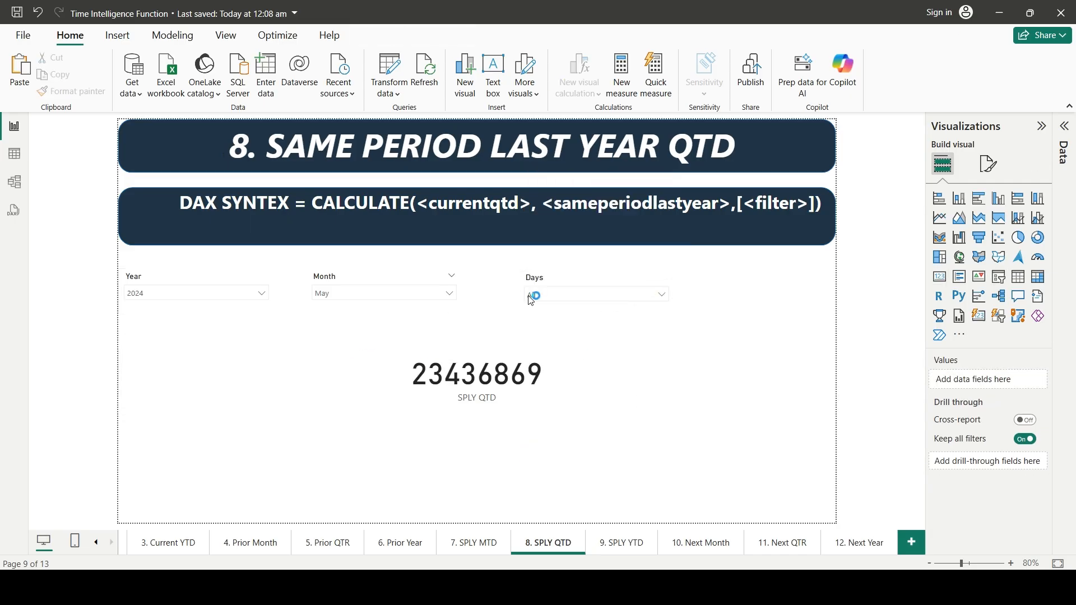
pyautogui.click(212, 300)
pyautogui.click(151, 355)
pyautogui.click(272, 377)
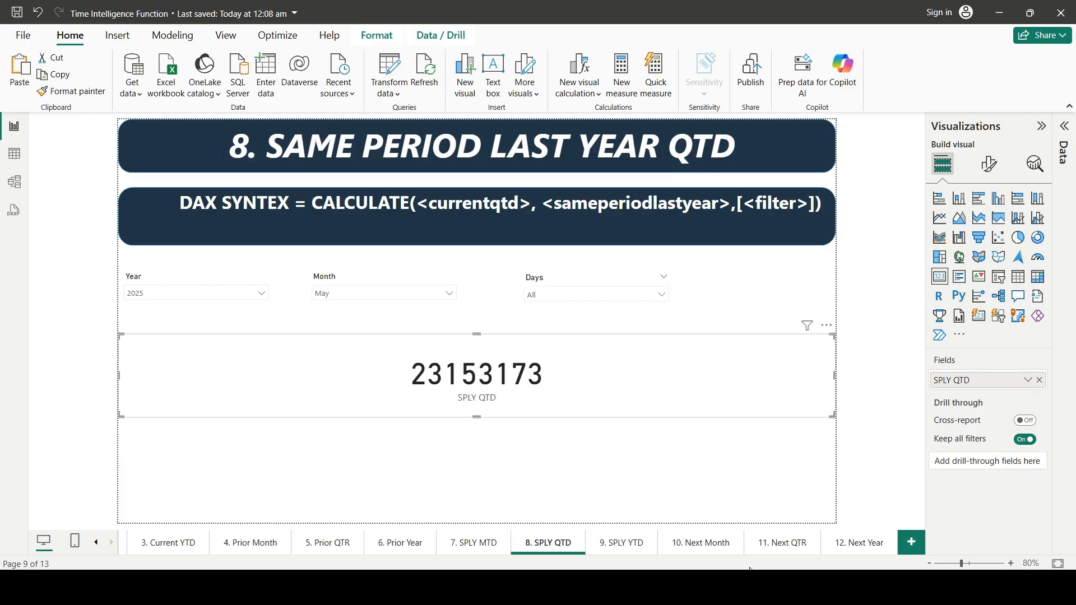
# Switch to Excel and filter the Order Date column to April and May 2024 instead of the 2023 date
pyautogui.click(754, 585)
pyautogui.click(367, 173)
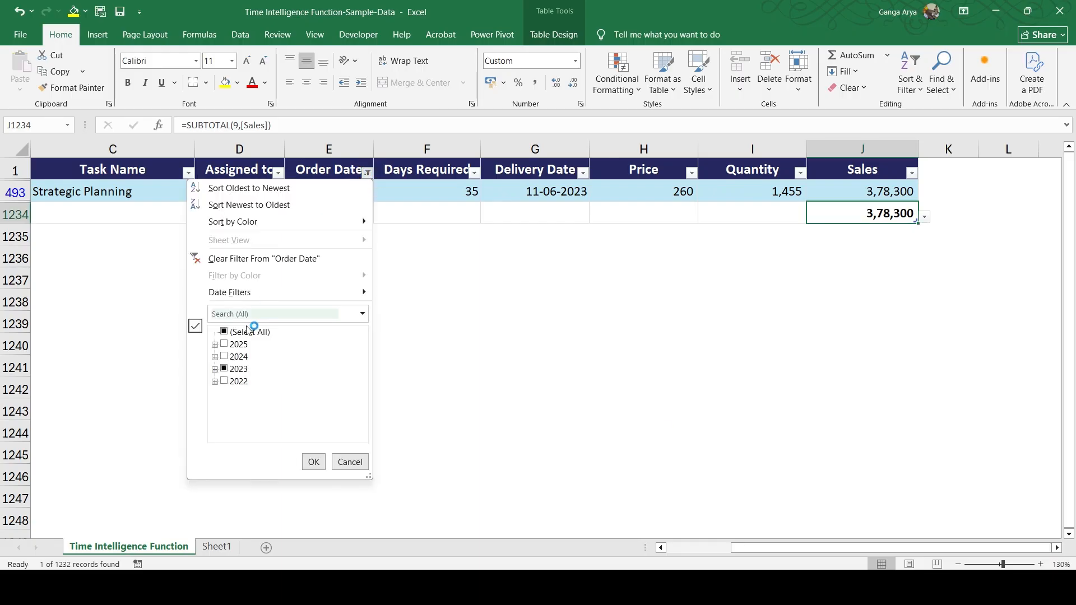
pyautogui.click(225, 368)
pyautogui.click(225, 369)
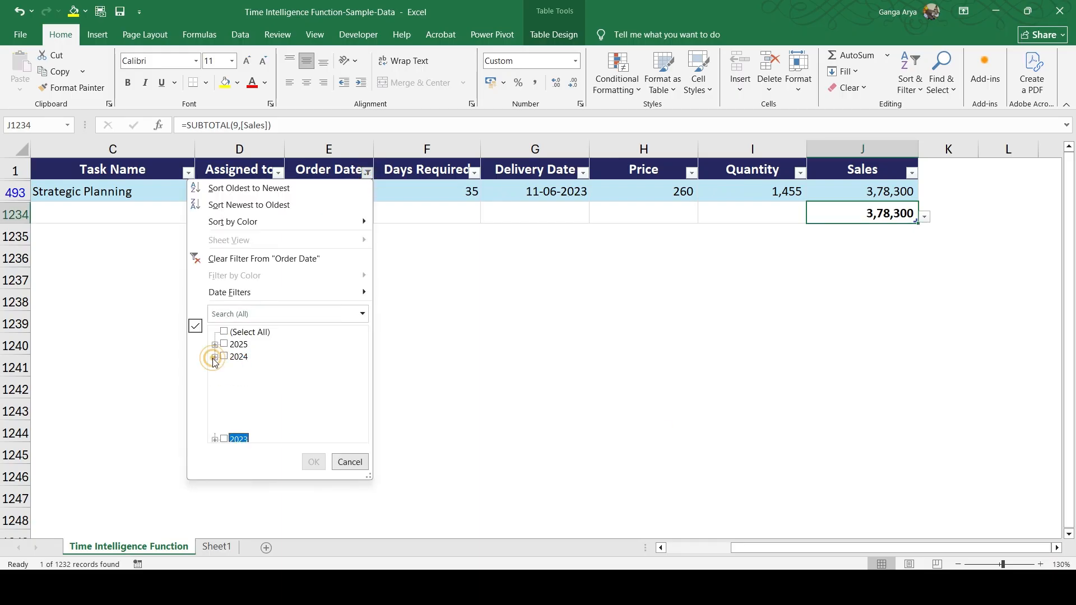
pyautogui.click(214, 357)
pyautogui.click(247, 382)
pyautogui.click(247, 394)
pyautogui.click(314, 463)
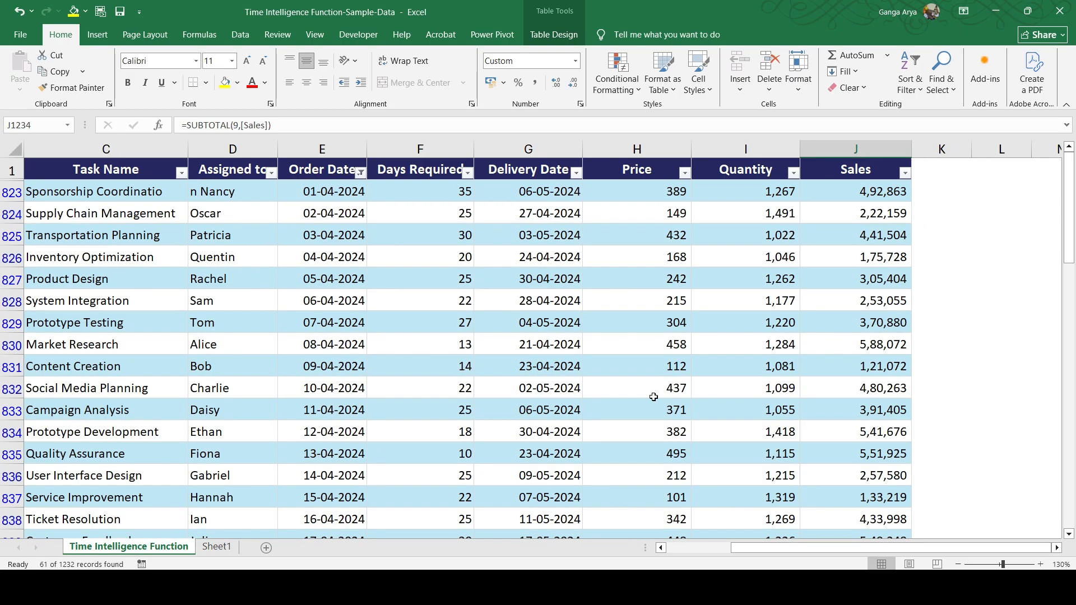
# Check the Sales subtotal below the filtered April and May 2024 rows, then switch back to Power BI
pyautogui.scroll(-15, 648, 404)
pyautogui.scroll(-5, 740, 373)
pyautogui.scroll(1, 793, 389)
pyautogui.hotkey('alt', 'Tab')
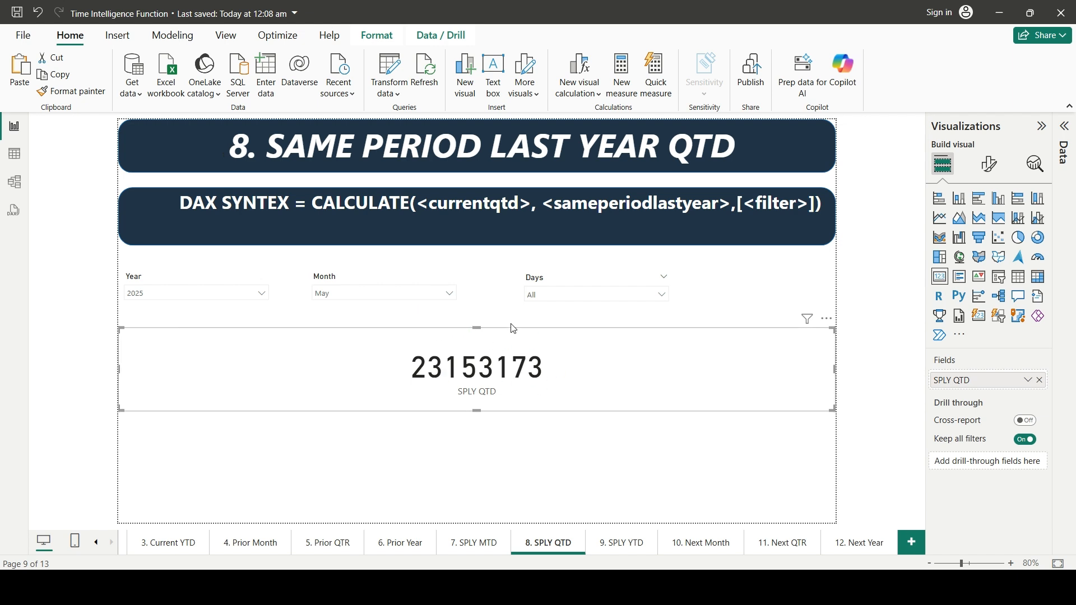
# Set the Days slicer on the 8. SPLY QTD page to 07
pyautogui.click(567, 293)
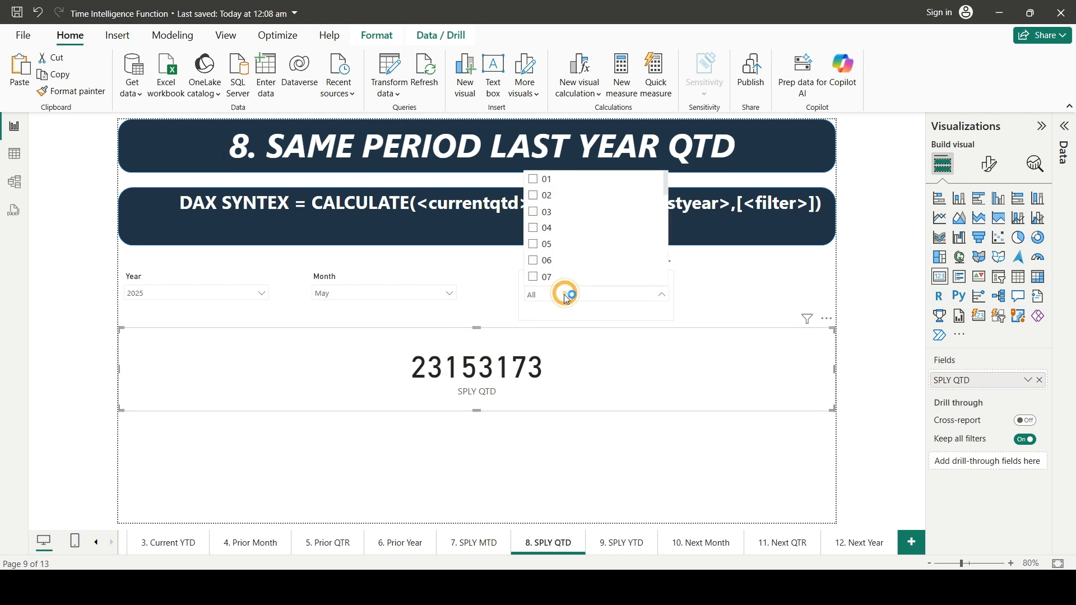
pyautogui.click(534, 276)
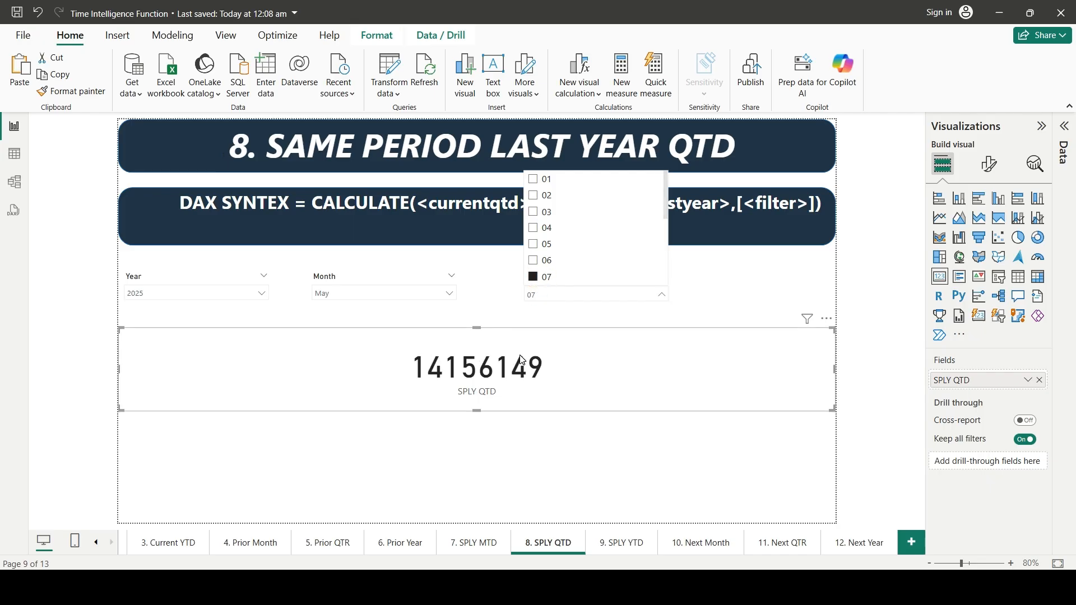
pyautogui.click(517, 467)
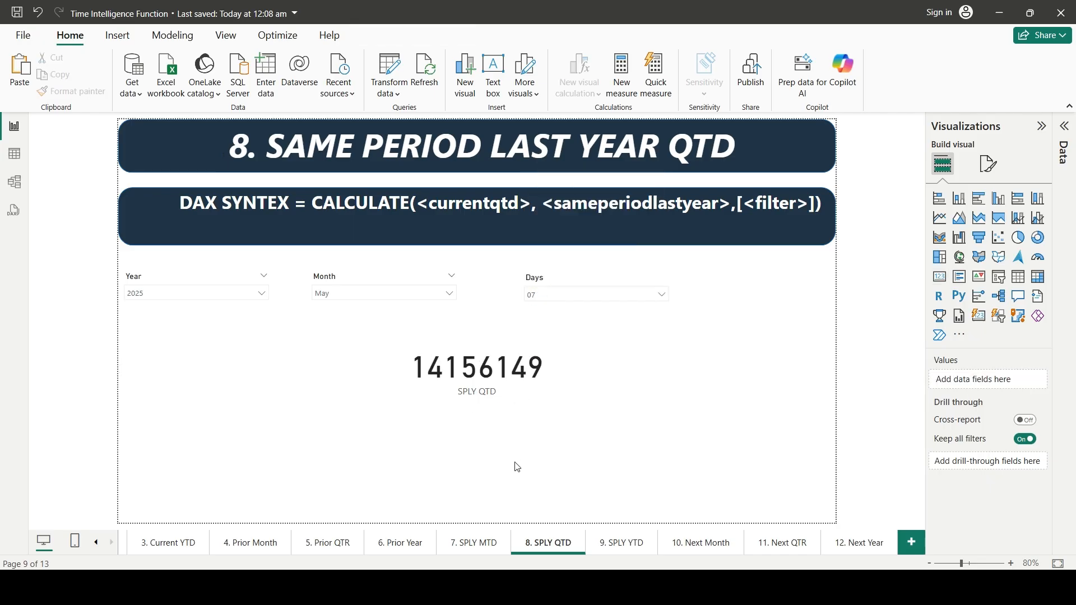
pyautogui.click(509, 417)
# Switch to Excel and exclude May 8 through May 31, 2024 from the Order Date filter, keeping April and May 1–7
pyautogui.hotkey('alt', 'Tab')
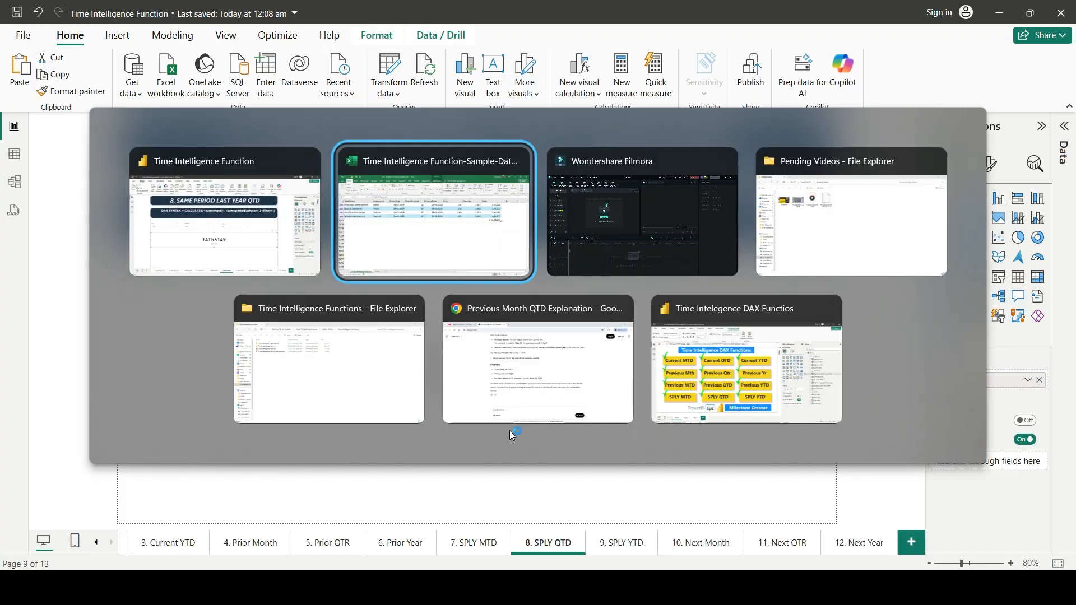
pyautogui.click(367, 151)
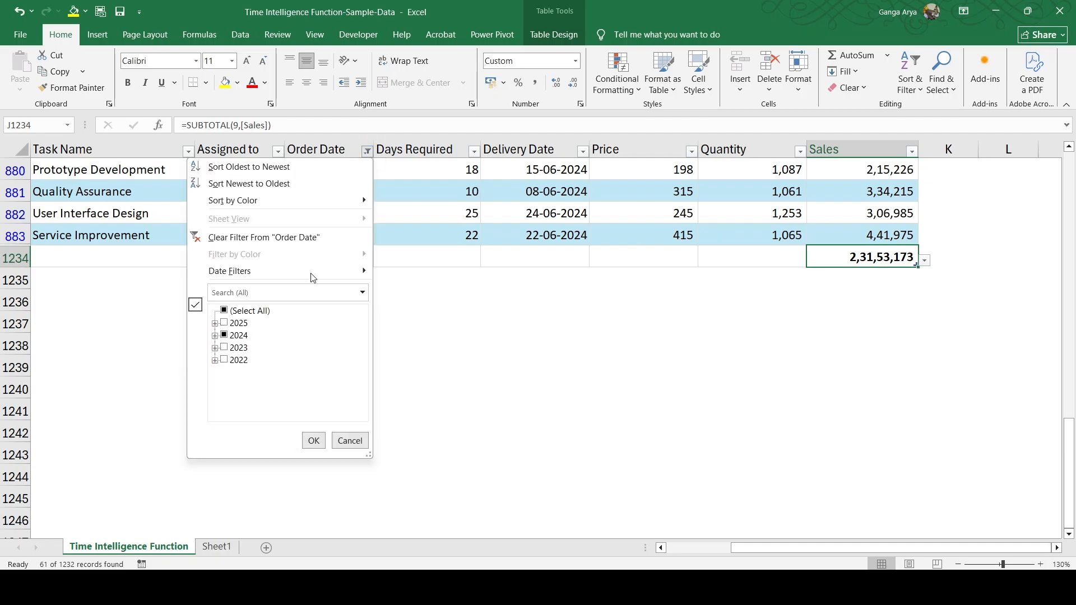
pyautogui.click(215, 335)
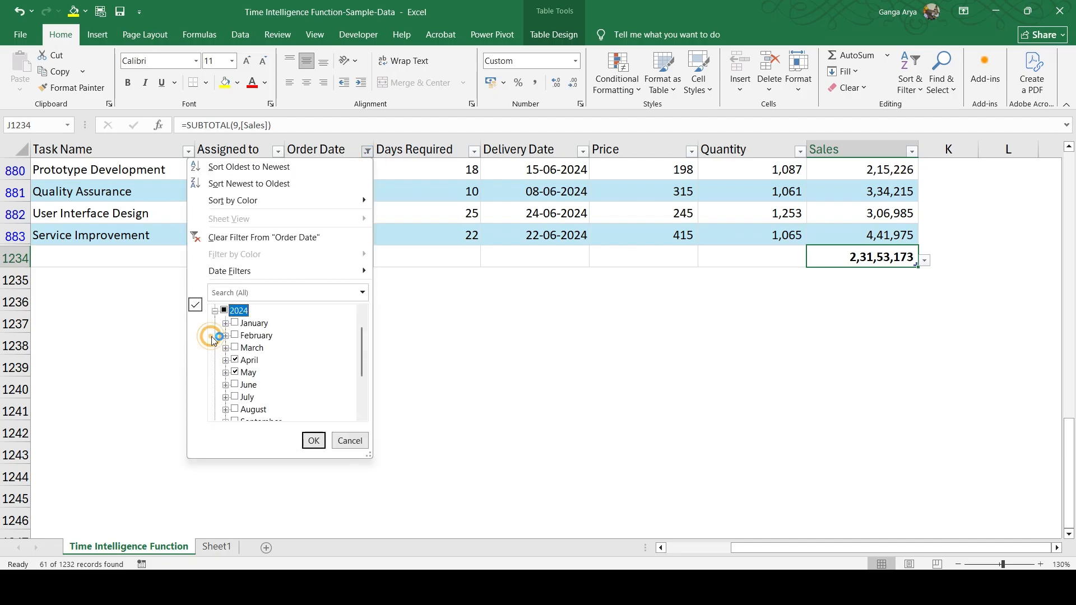
pyautogui.click(226, 372)
pyautogui.scroll(-2, 275, 376)
pyautogui.click(247, 335)
pyautogui.click(246, 348)
pyautogui.click(246, 360)
pyautogui.click(246, 372)
pyautogui.click(247, 385)
pyautogui.click(247, 397)
pyautogui.click(247, 409)
pyautogui.scroll(-1, 264, 399)
pyautogui.click(247, 384)
pyautogui.click(247, 397)
pyautogui.click(246, 410)
pyautogui.scroll(-2, 266, 410)
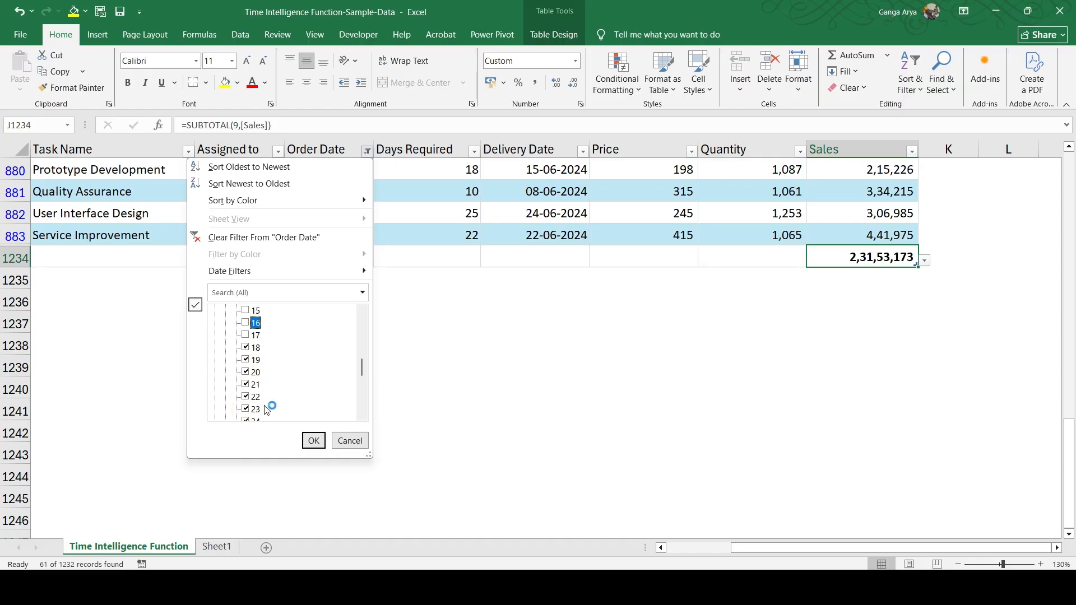
pyautogui.click(245, 347)
pyautogui.click(245, 359)
pyautogui.click(246, 373)
pyautogui.click(245, 385)
pyautogui.click(245, 397)
pyautogui.click(246, 409)
pyautogui.scroll(-1, 250, 406)
pyautogui.click(245, 348)
pyautogui.click(245, 360)
pyautogui.click(246, 372)
pyautogui.click(245, 385)
pyautogui.click(246, 396)
pyautogui.click(245, 409)
pyautogui.scroll(-2, 253, 403)
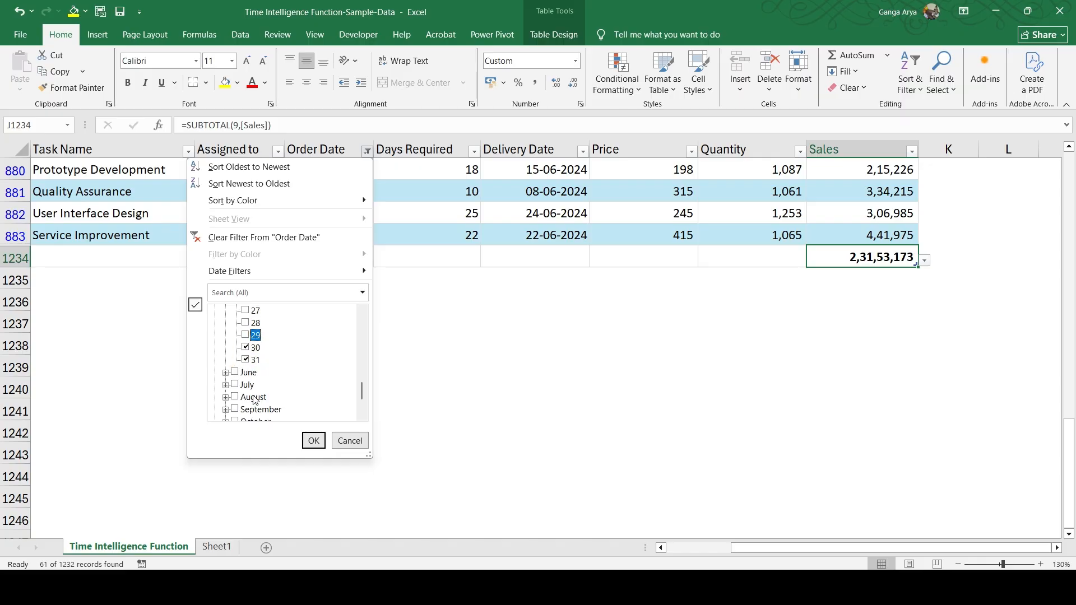
pyautogui.click(245, 360)
pyautogui.click(246, 348)
pyautogui.click(314, 440)
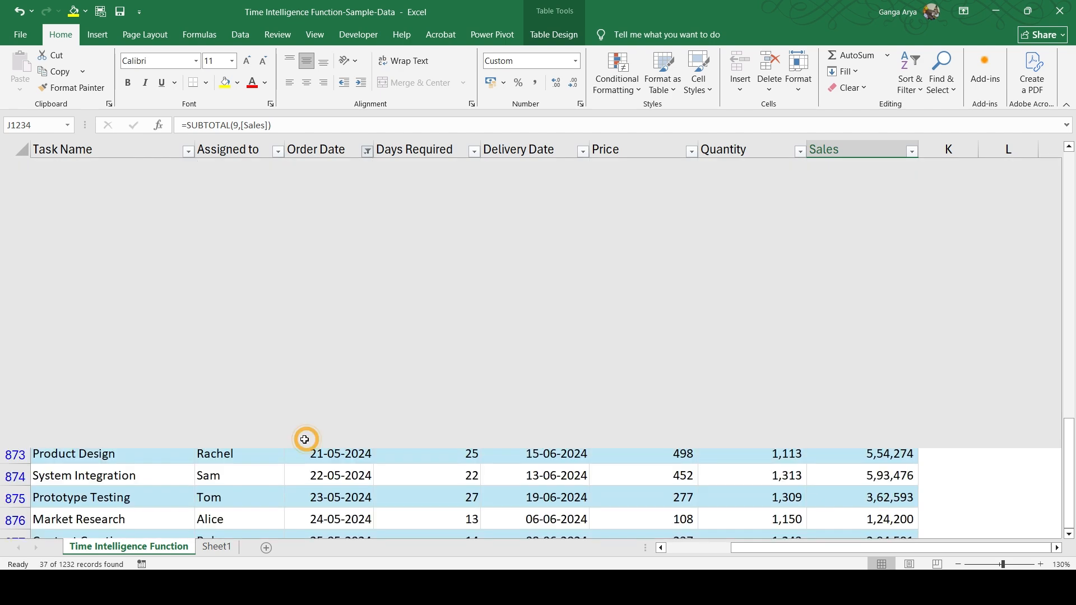
pyautogui.scroll(1, 925, 278)
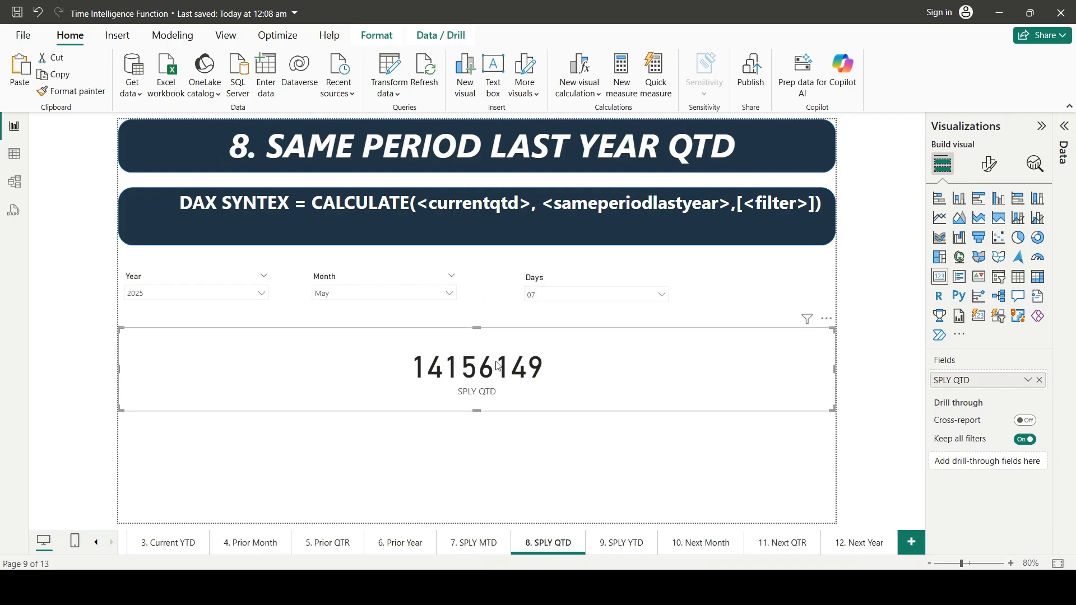
# Switch to Power BI, move the SPLY QTD card slightly upward and expand the data field list
pyautogui.click(498, 362)
pyautogui.moveTo(503, 371); pyautogui.dragTo(503, 363)
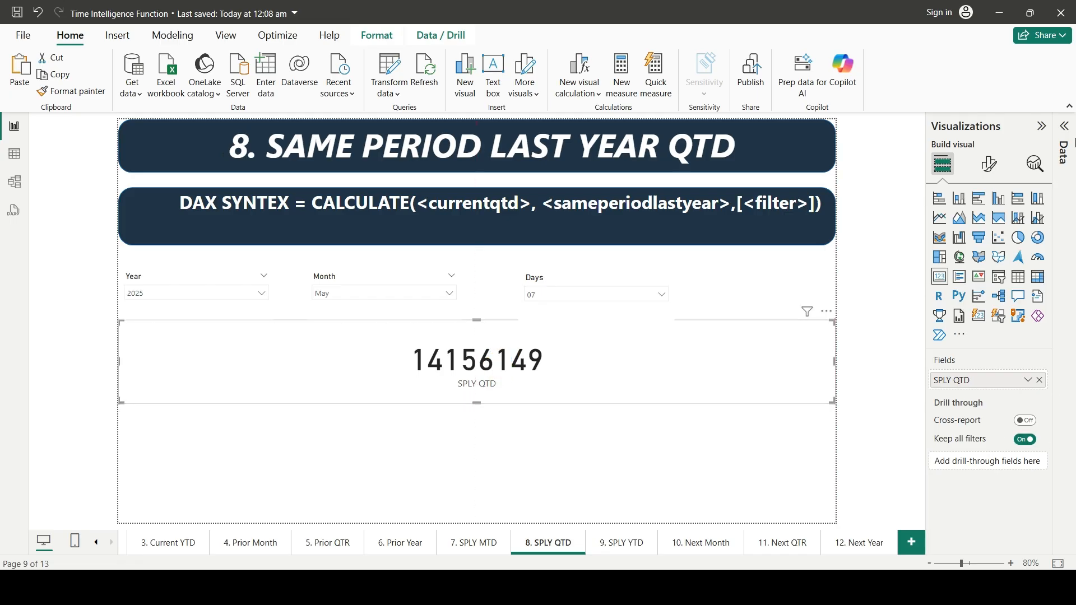
pyautogui.click(1064, 136)
pyautogui.scroll(-1, 953, 482)
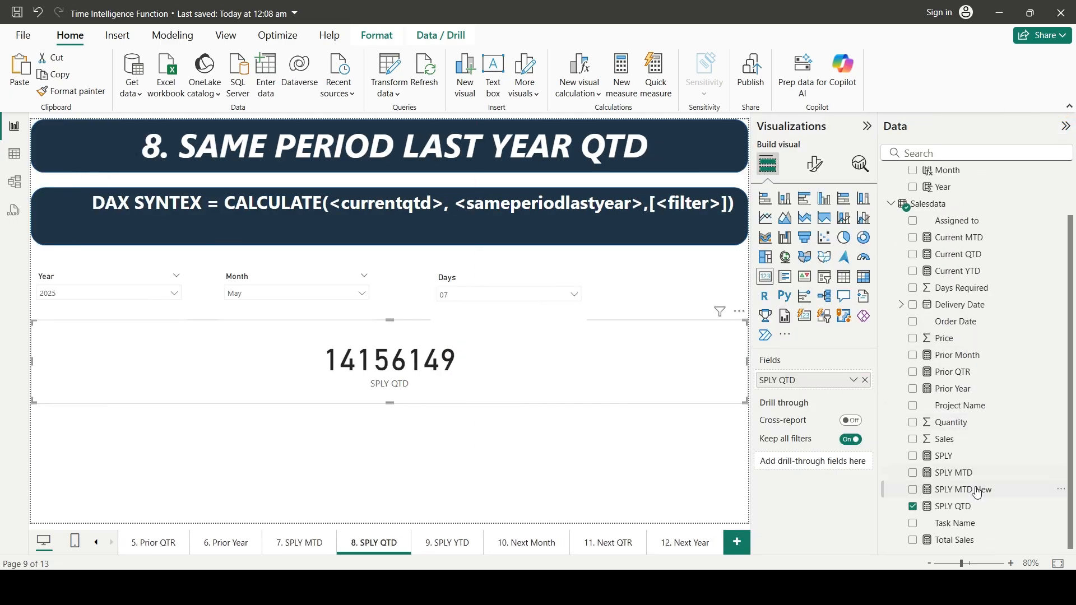
# Start a new Salesdata measure reading SPLY QTR = CALCULATE([Total Sales],SAMEPERIODLASTYEAR('Calendar Date Table'[Date])
pyautogui.click(946, 456)
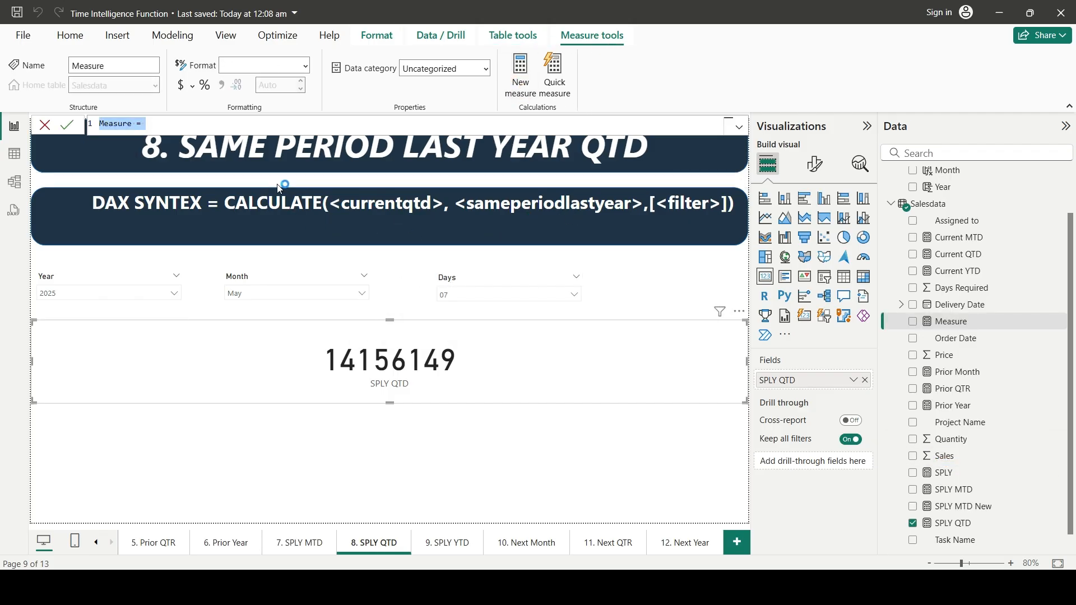
pyautogui.write('s')
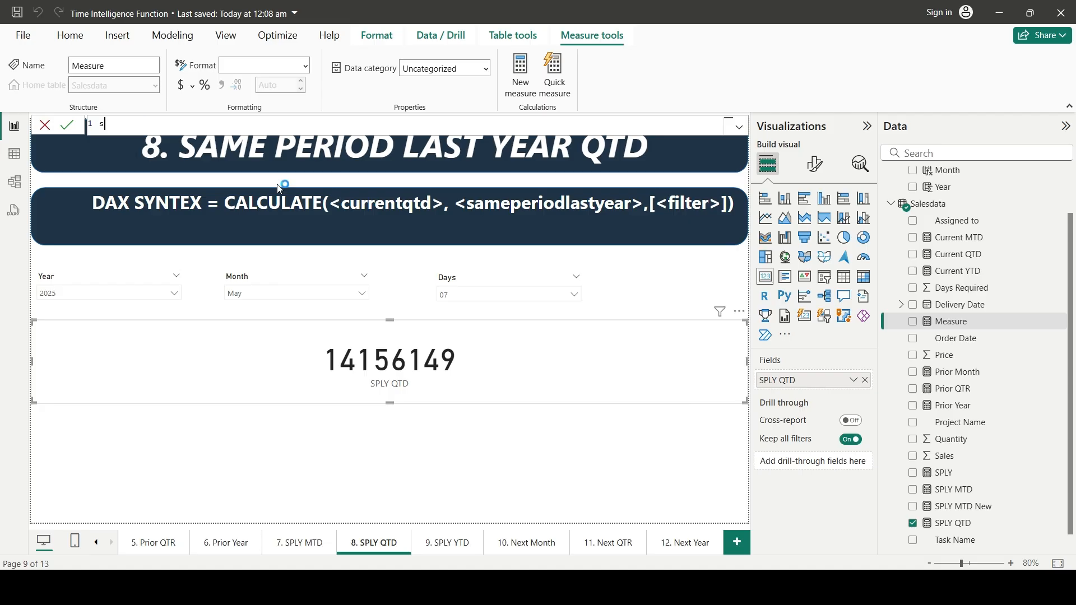
pyautogui.write('PLY QTR =CALCULATE(')
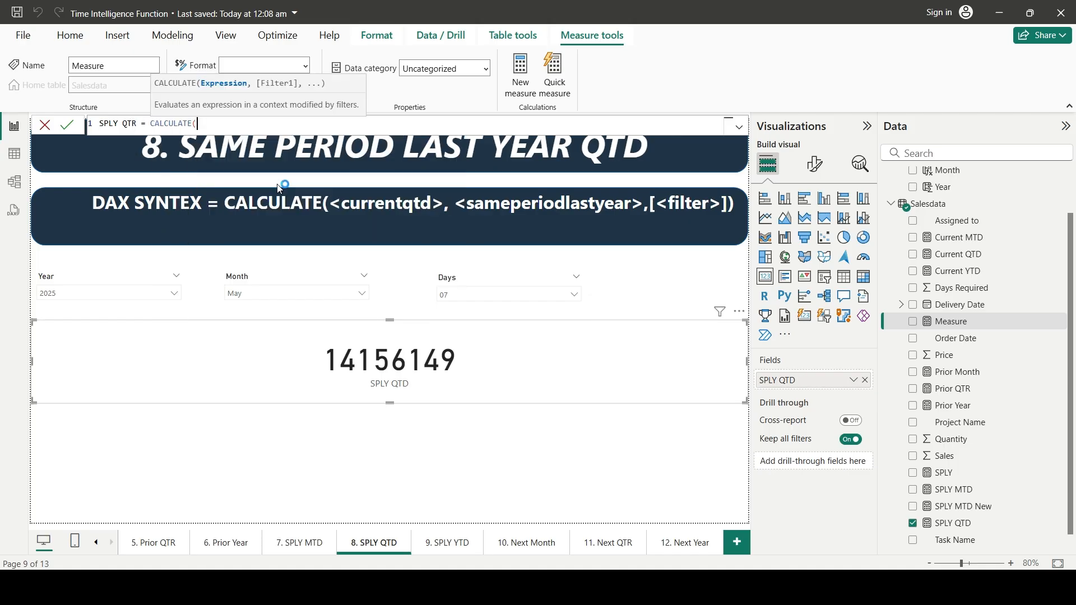
pyautogui.write('tota')
pyautogui.press('Tab')
pyautogui.write(',SAMEPERIODLASTYEAR(')
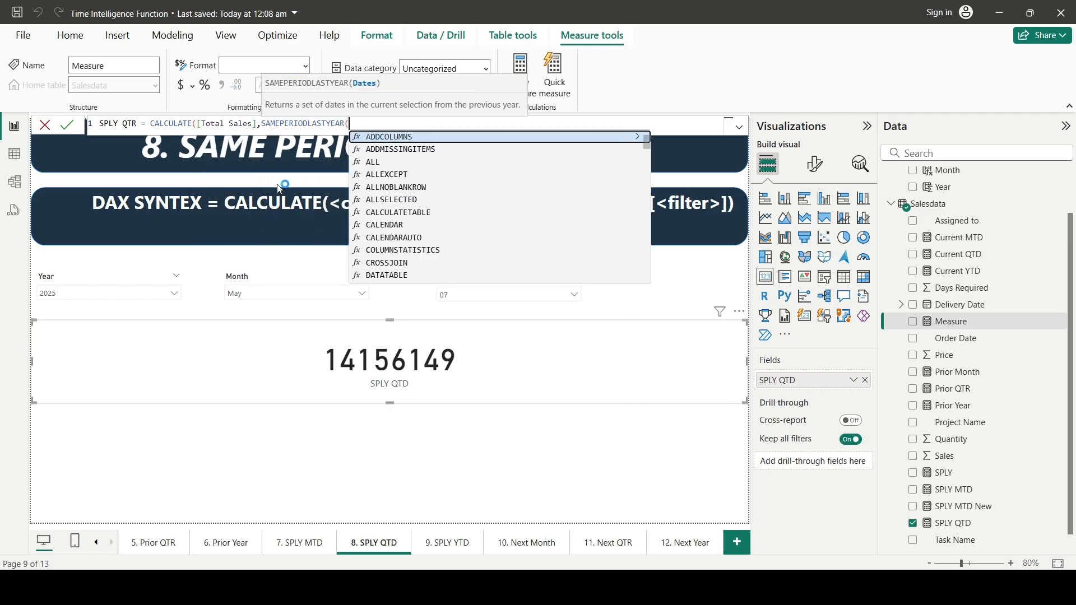
pyautogui.write('calen')
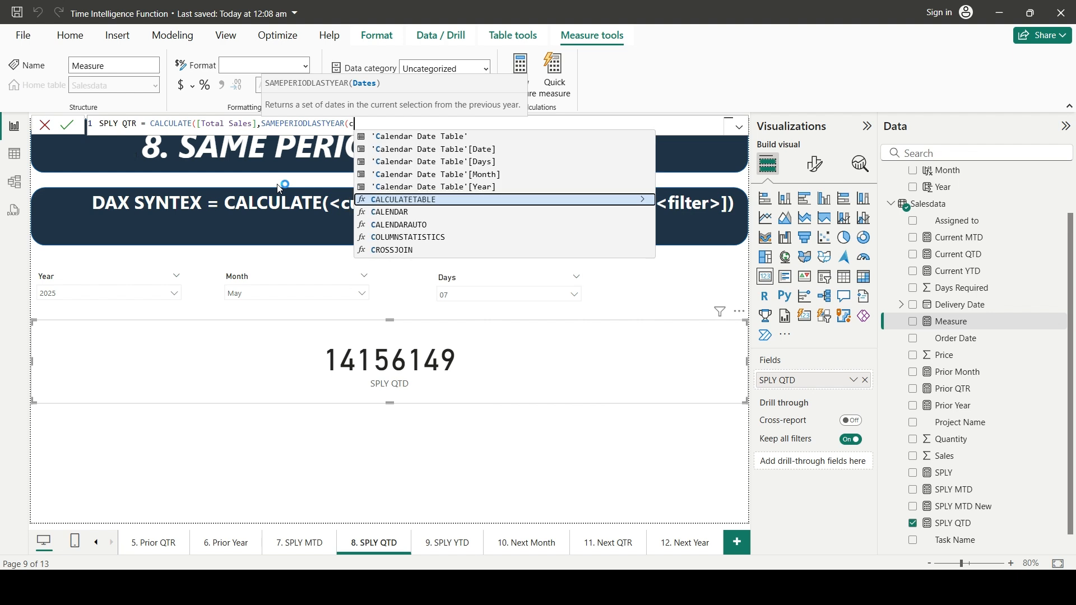
pyautogui.press('Up')
pyautogui.press('Up')
pyautogui.press('Up')
pyautogui.press('Up')
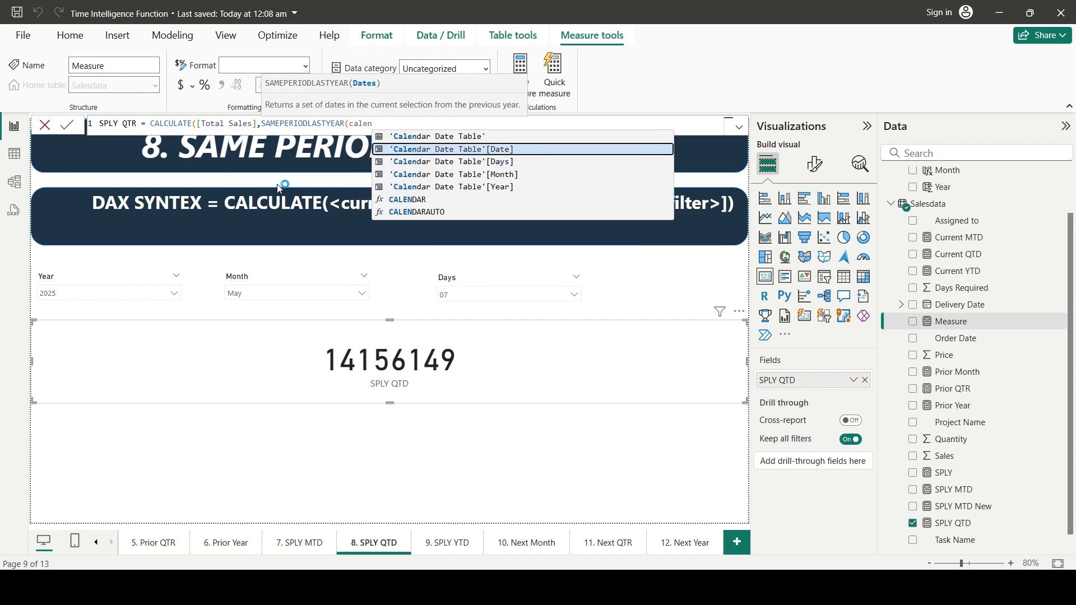
pyautogui.press('Tab')
pyautogui.press('Escape')
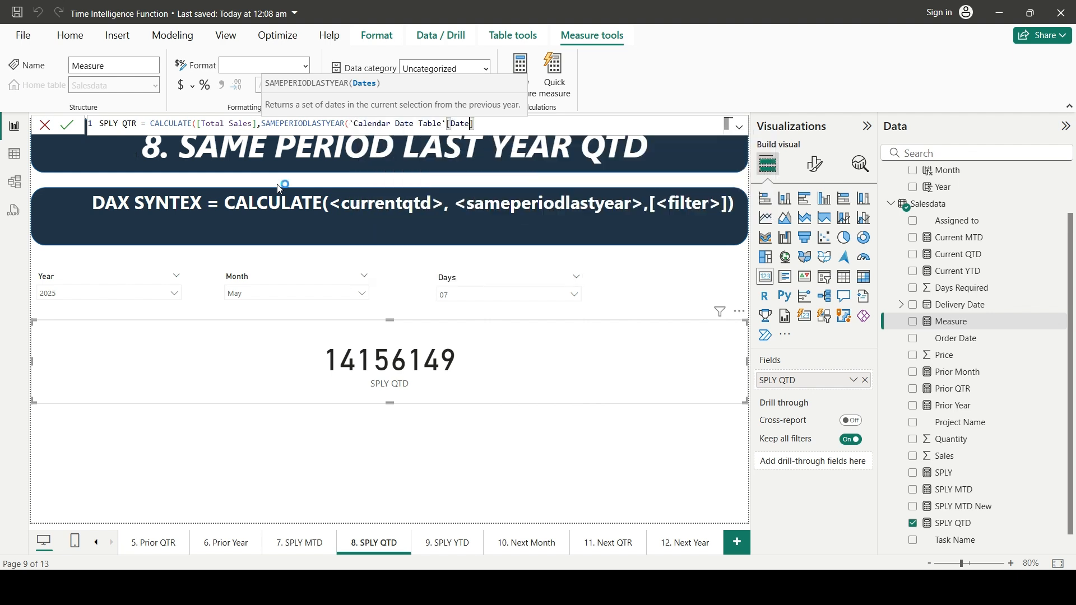
pyautogui.write(')')
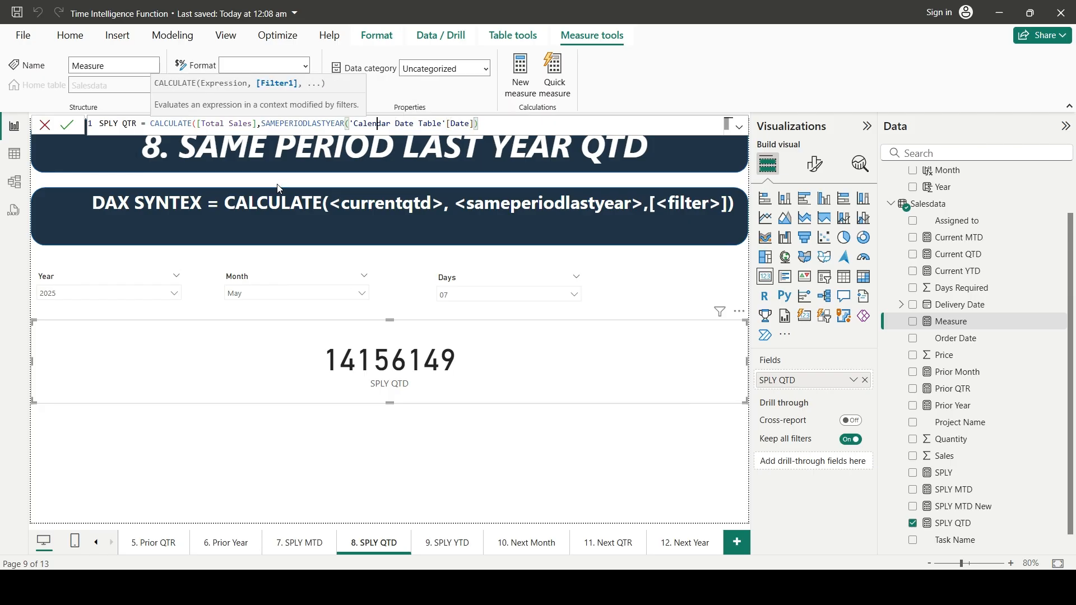
# Wrap the date column in STARTOFQUARTER inside SAMEPERIODLASTYEAR, close the remaining parentheses and commit the SPLY QTR measure
pyautogui.press('Left')
pyautogui.press('Left')
pyautogui.press('Left')
pyautogui.press('Left')
pyautogui.press('Left')
pyautogui.write('q')
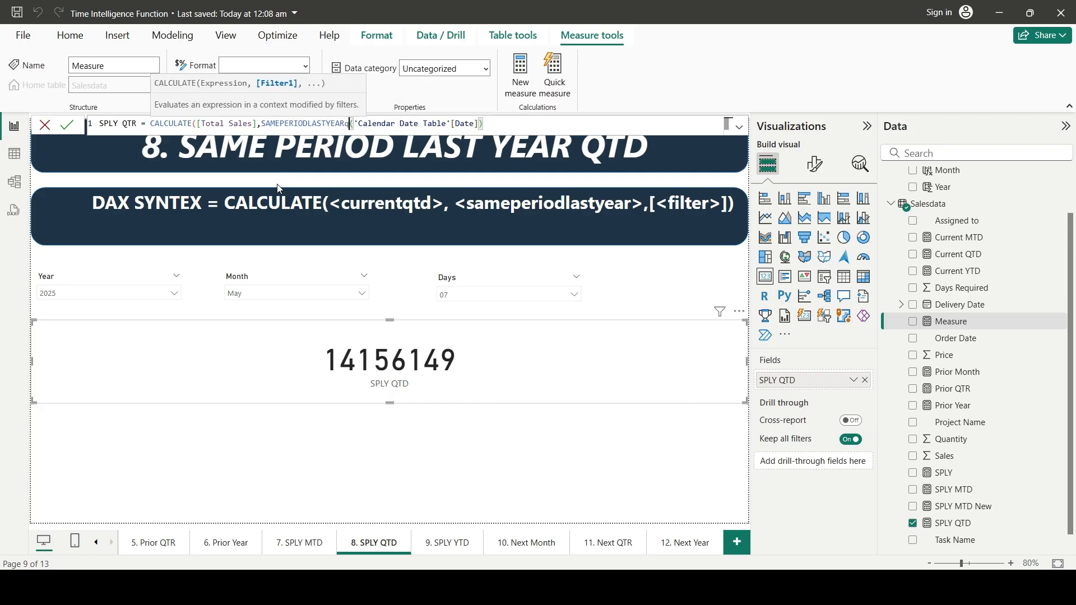
pyautogui.press('BackSpace')
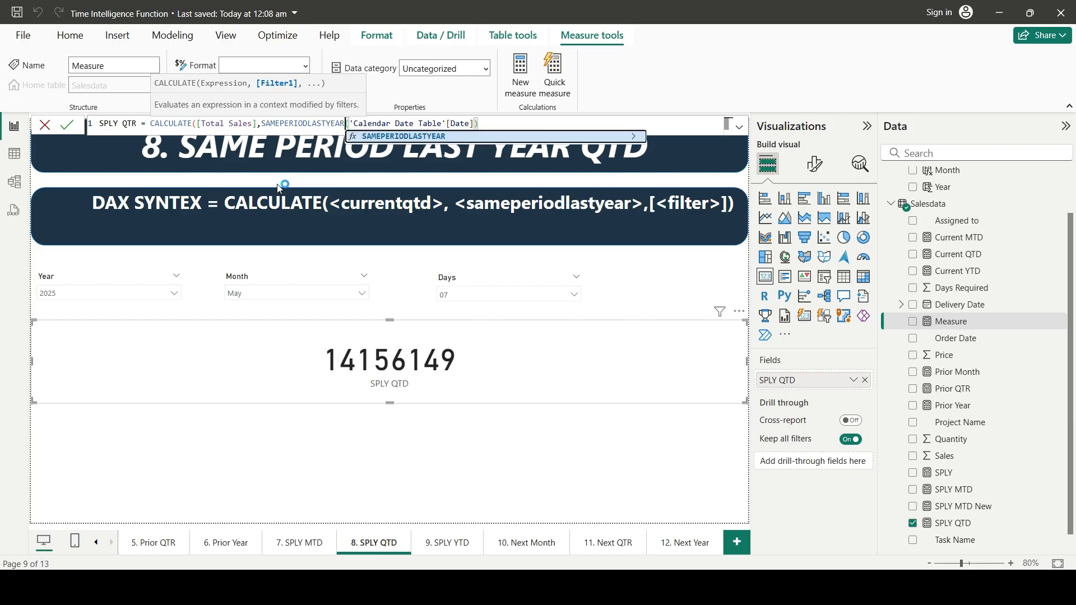
pyautogui.write('(')
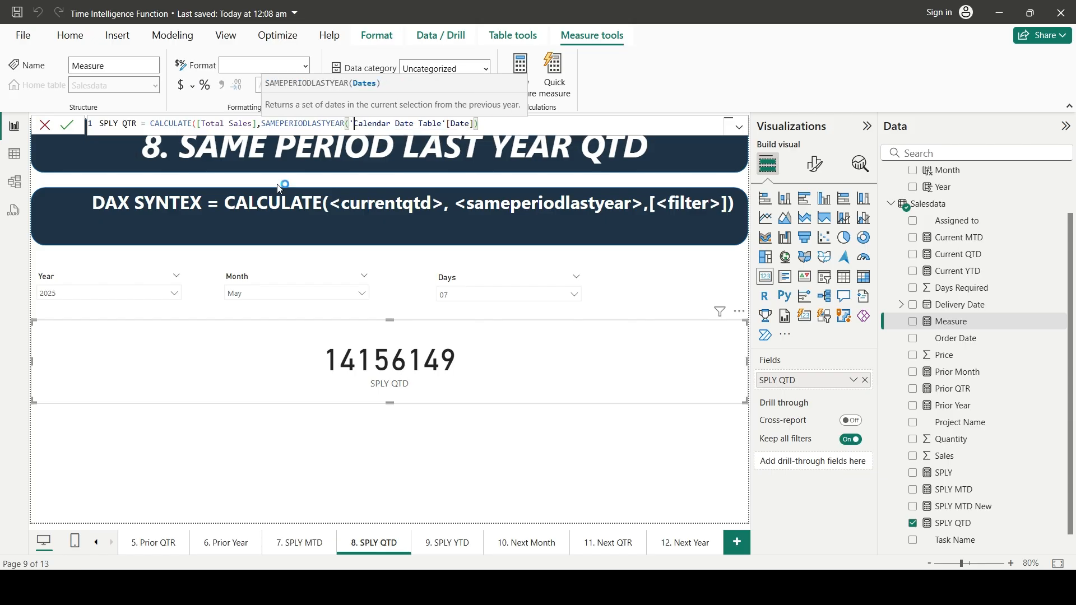
pyautogui.write('quart')
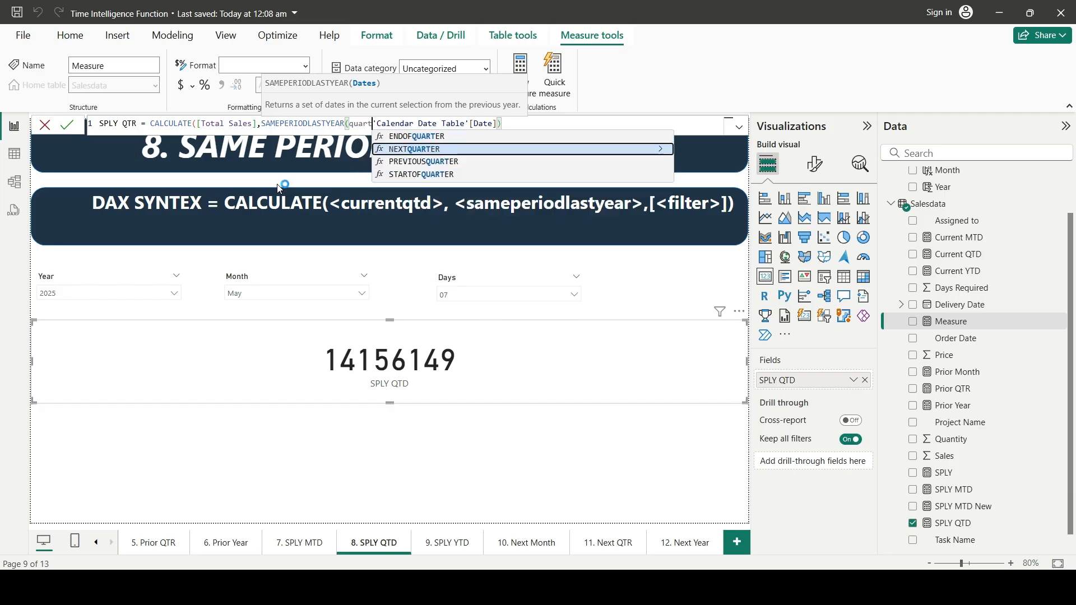
pyautogui.press('Down')
pyautogui.press('Down')
pyautogui.press('Tab')
pyautogui.press('Right')
pyautogui.press('Right')
pyautogui.press('Right')
pyautogui.press('Right')
pyautogui.press('Right')
pyautogui.press('Right')
pyautogui.press('Right')
pyautogui.press('Right')
pyautogui.press('Right')
pyautogui.press('Right')
pyautogui.press('Right')
pyautogui.press('Right')
pyautogui.press('Right')
pyautogui.press('Return')
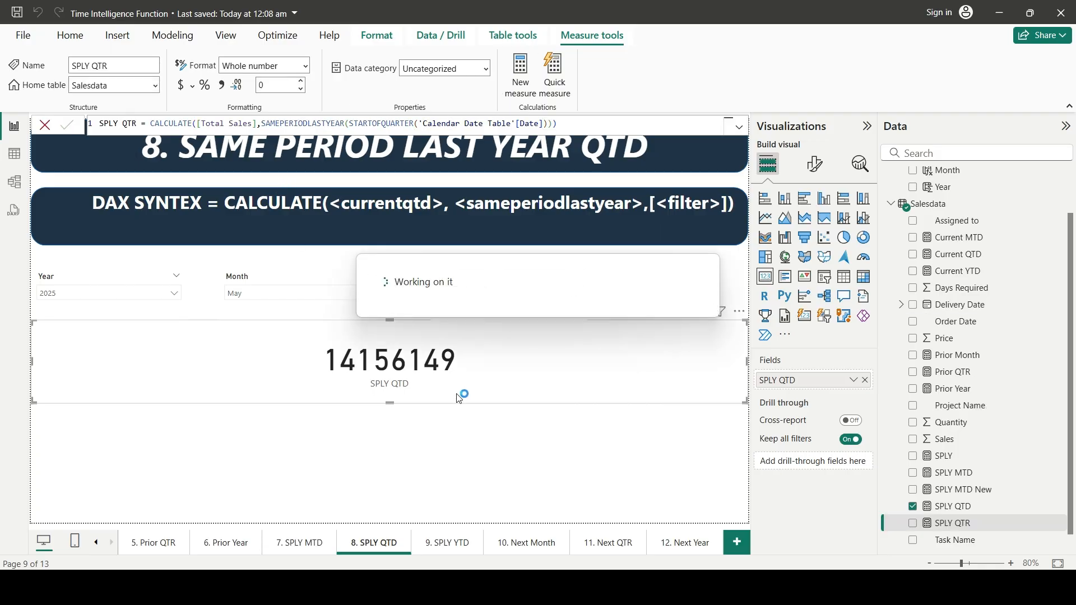
# Add a second card showing the SPLY QTD measure below the existing card
pyautogui.click(571, 459)
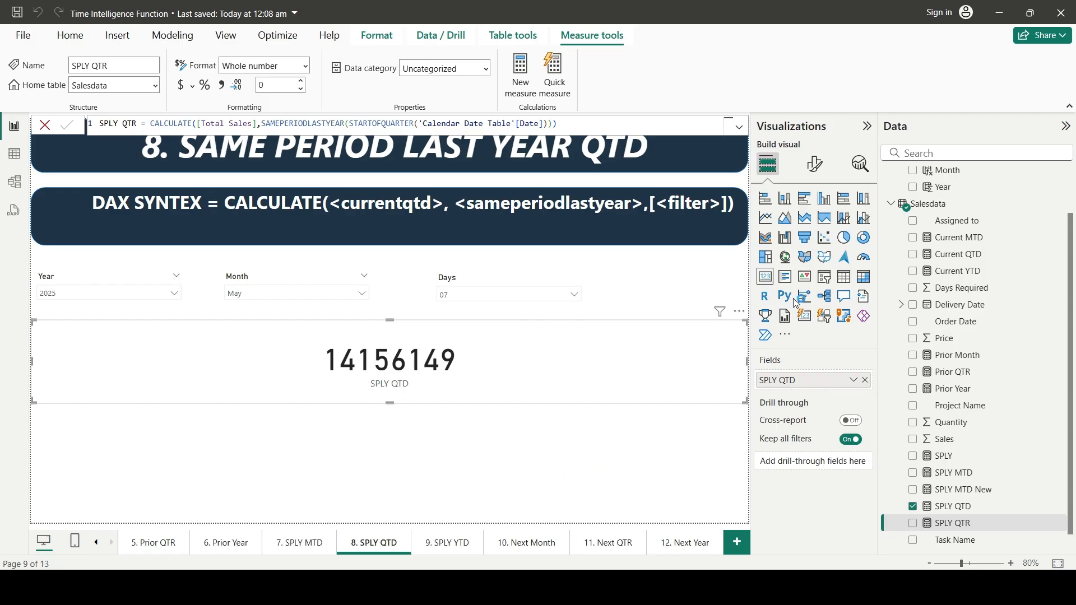
pyautogui.click(767, 278)
pyautogui.scroll(-1, 991, 462)
pyautogui.moveTo(953, 489); pyautogui.dragTo(443, 448)
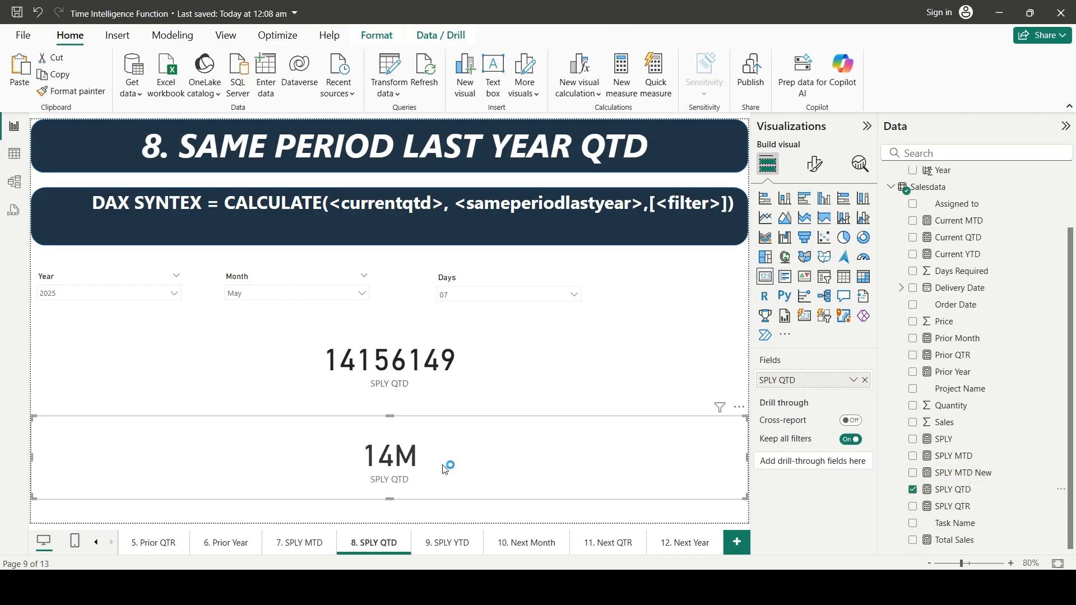
# Set the second card's callout value display units to None
pyautogui.click(816, 164)
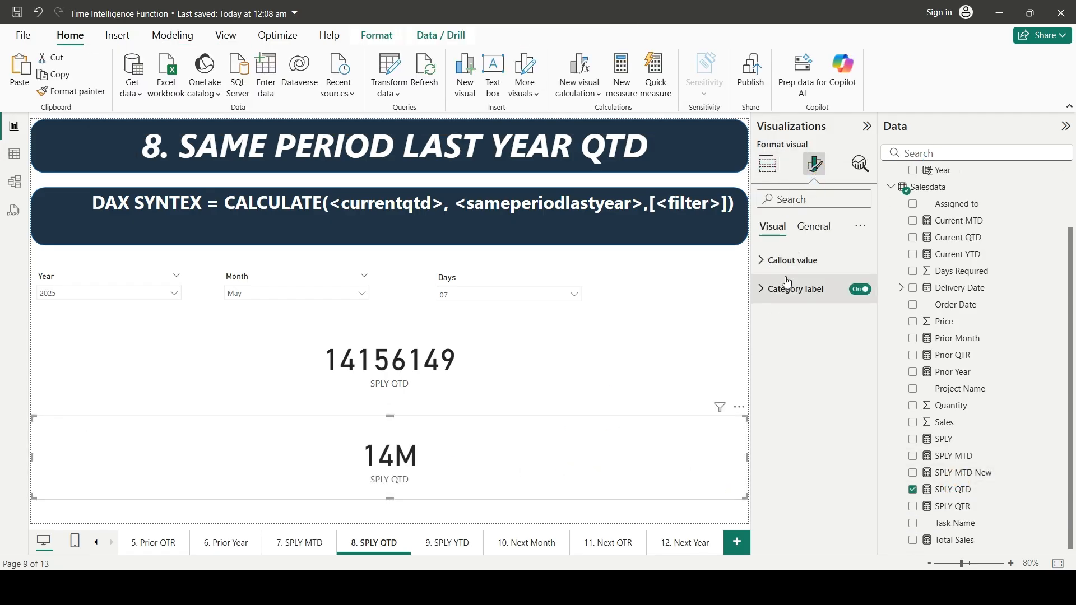
pyautogui.click(776, 263)
pyautogui.click(798, 402)
pyautogui.click(782, 426)
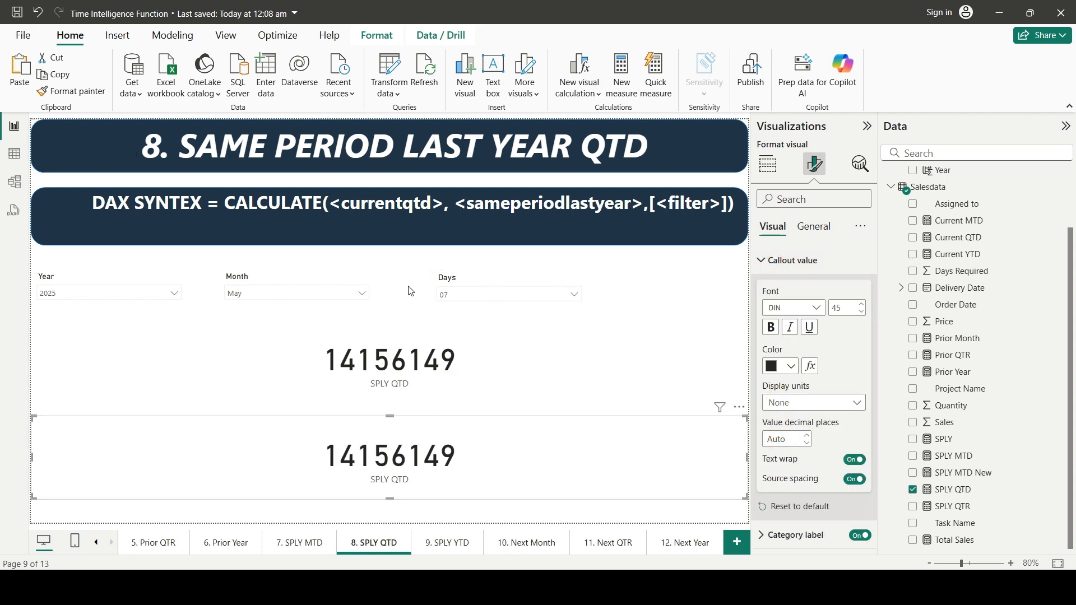
# Clear the Days slicer selection and set the Month slicer to Jan
pyautogui.click(570, 278)
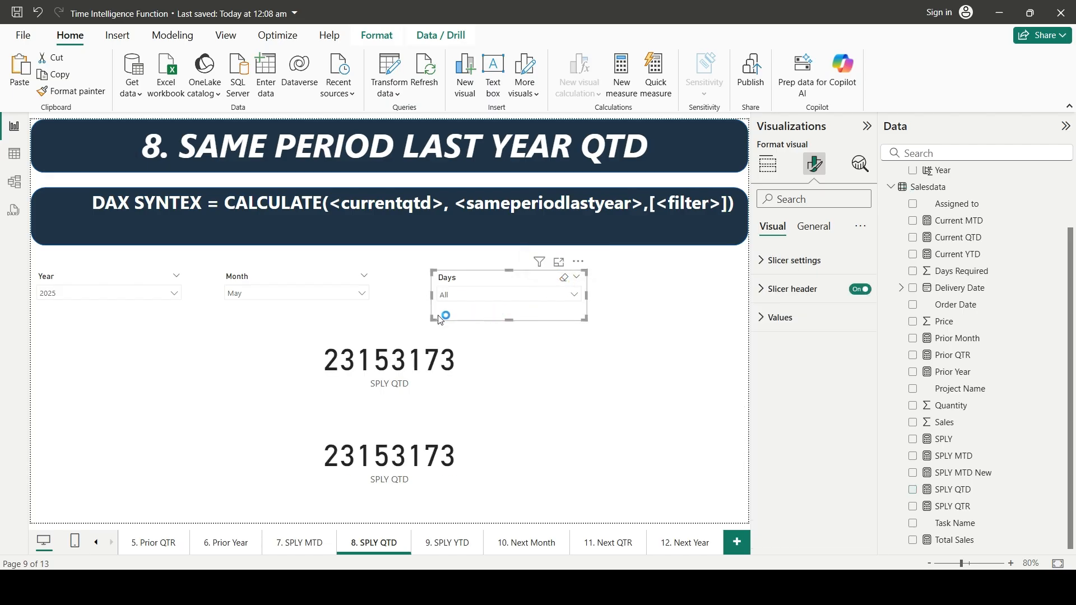
pyautogui.click(252, 292)
pyautogui.click(246, 342)
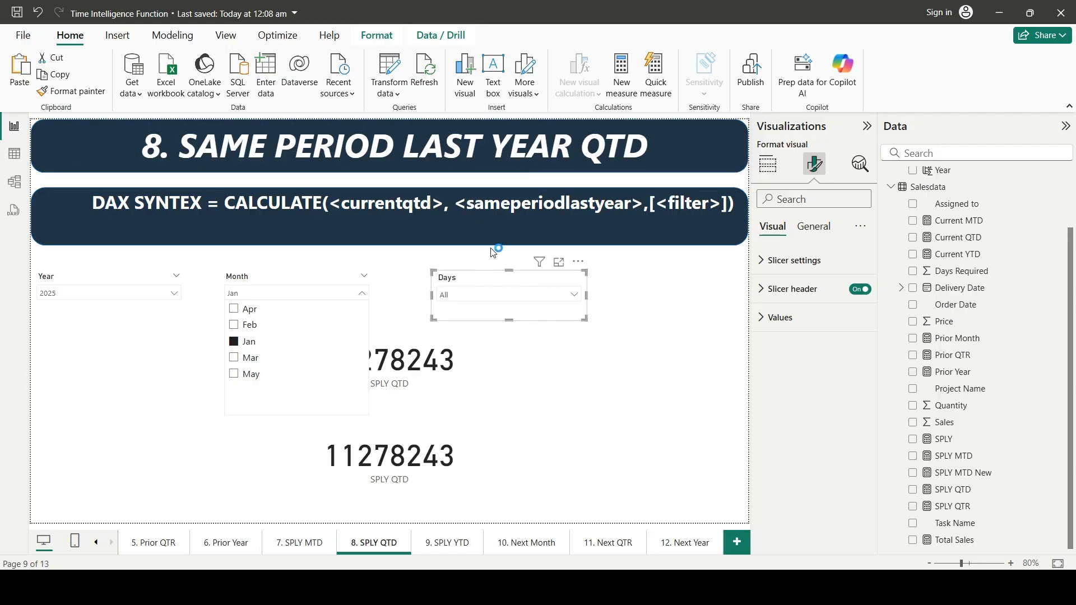
# On the 9. SPLY YTD page, create a Salesdata measure named SPLY YTD that starts with CALCULATE over [Current YTD]
pyautogui.click(459, 545)
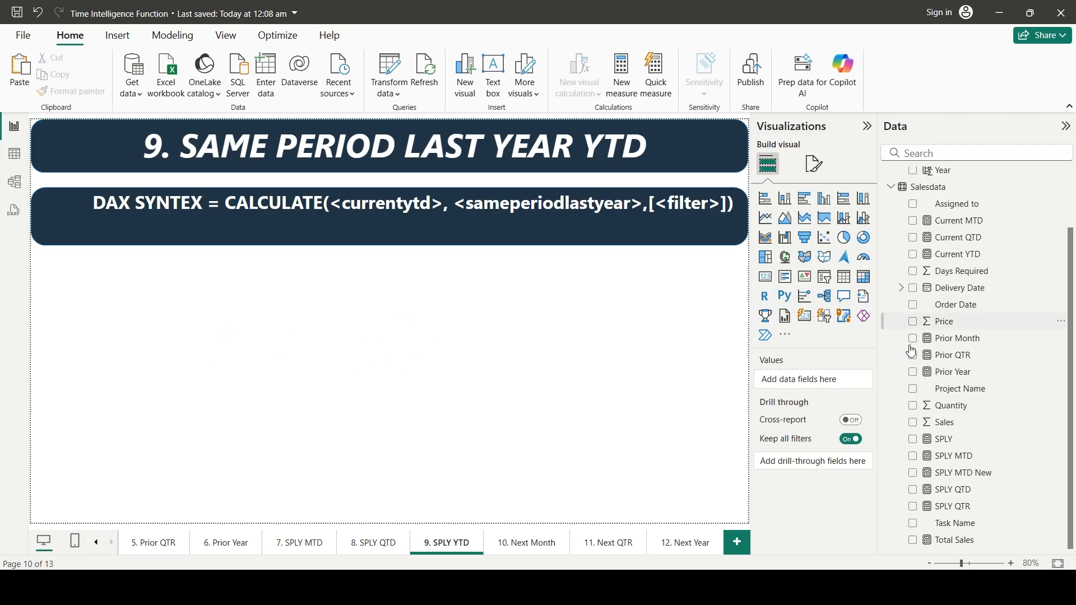
pyautogui.click(928, 186)
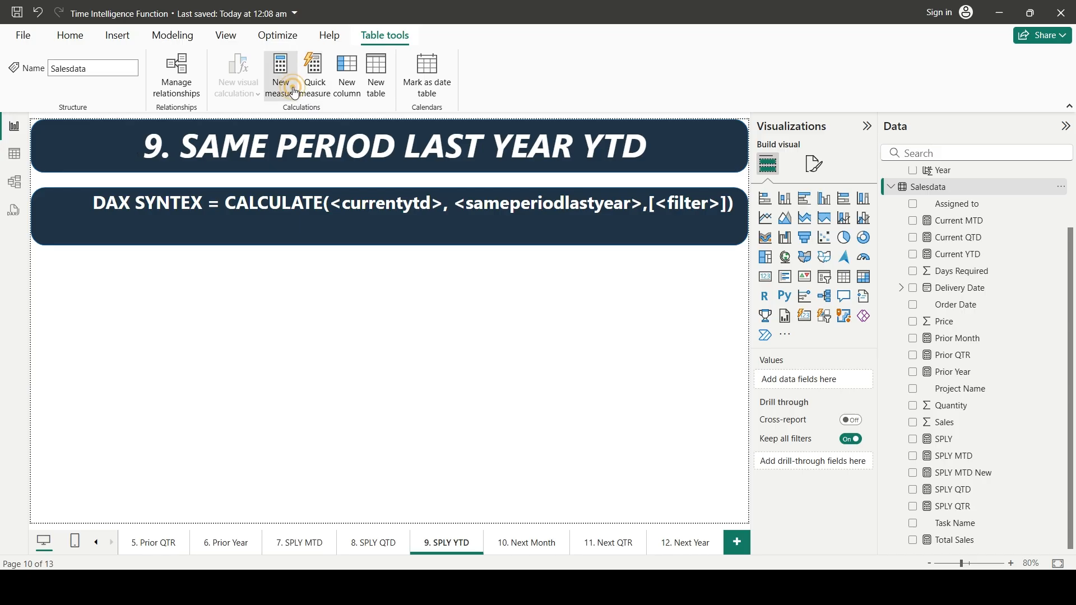
pyautogui.write('SPLY YTD')
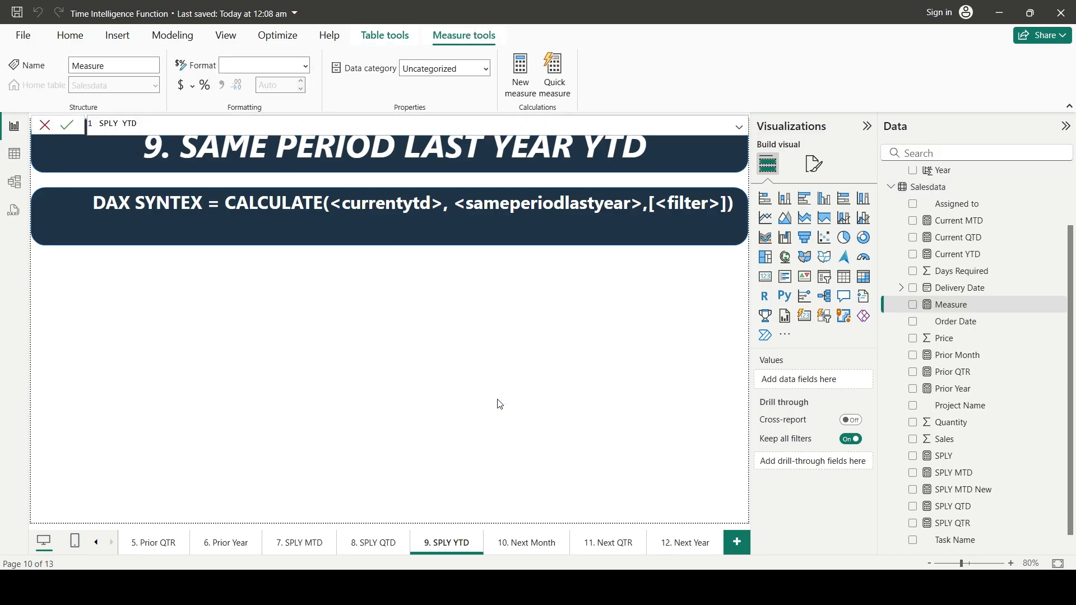
pyautogui.write(' = CALCULATE(')
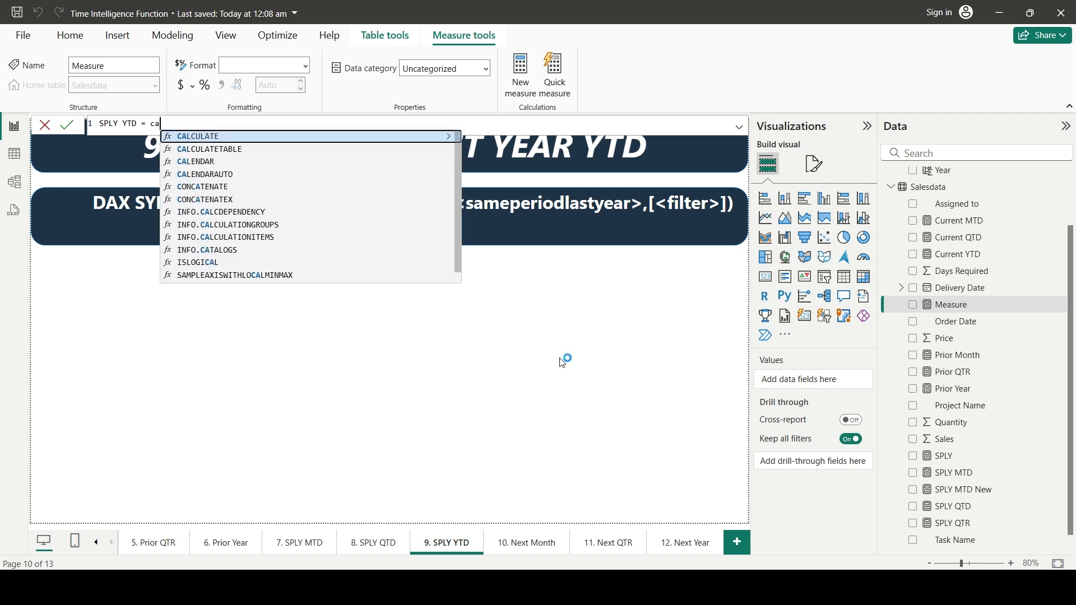
pyautogui.write('current')
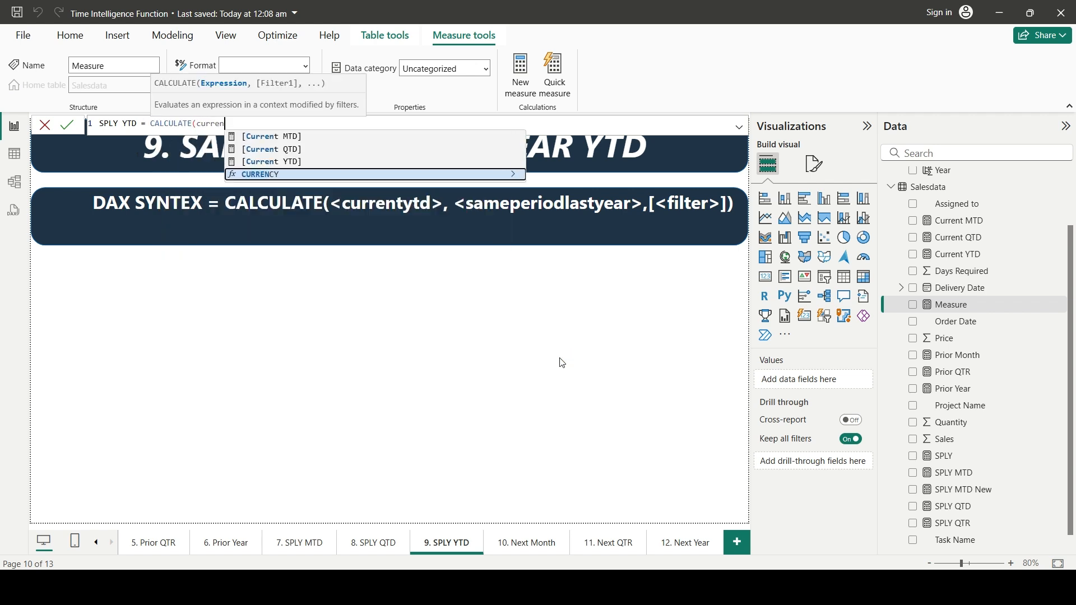
pyautogui.press('Down')
pyautogui.press('Down')
pyautogui.press('Tab')
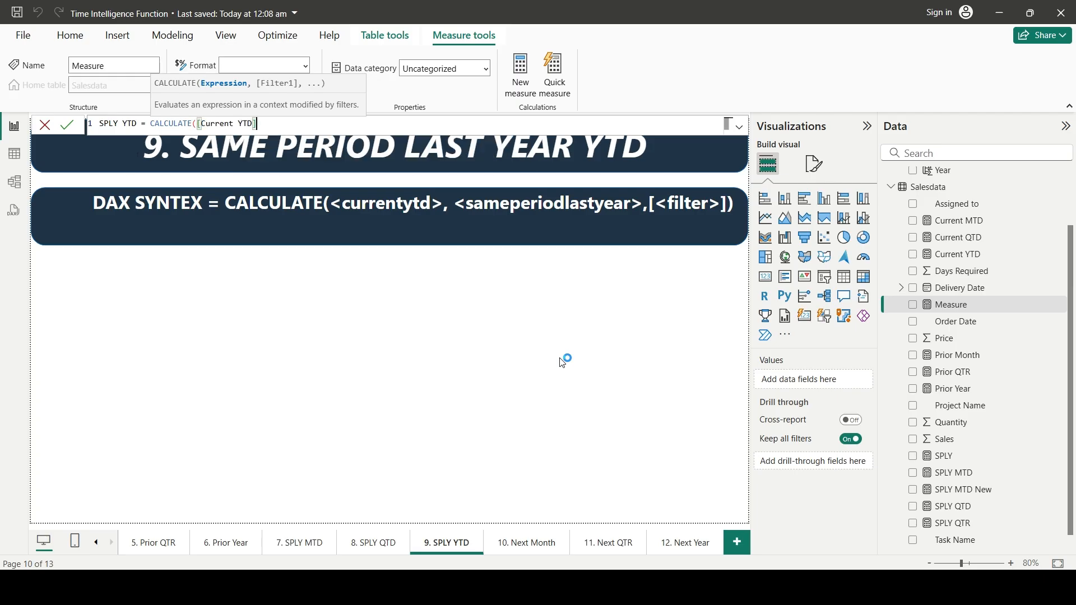
# Complete the SPLY YTD formula with SAMEPERIODLASTYEAR around DATESYTD of 'Calendar Date Table'[Date] and commit the measure
pyautogui.write(',sAMEPERIODLASTYEAR(')
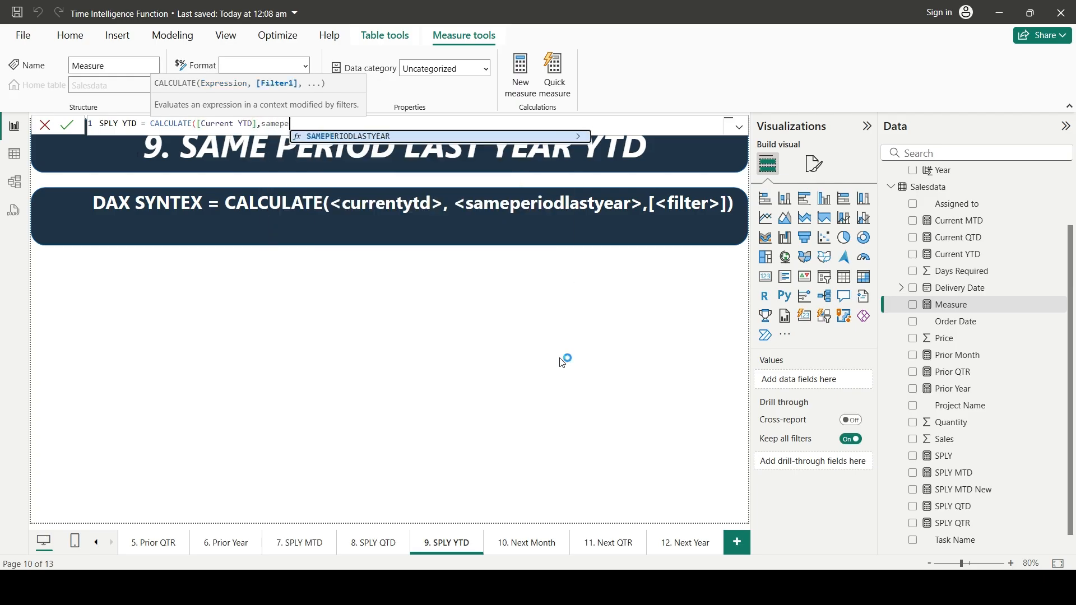
pyautogui.write('DATESYTD(')
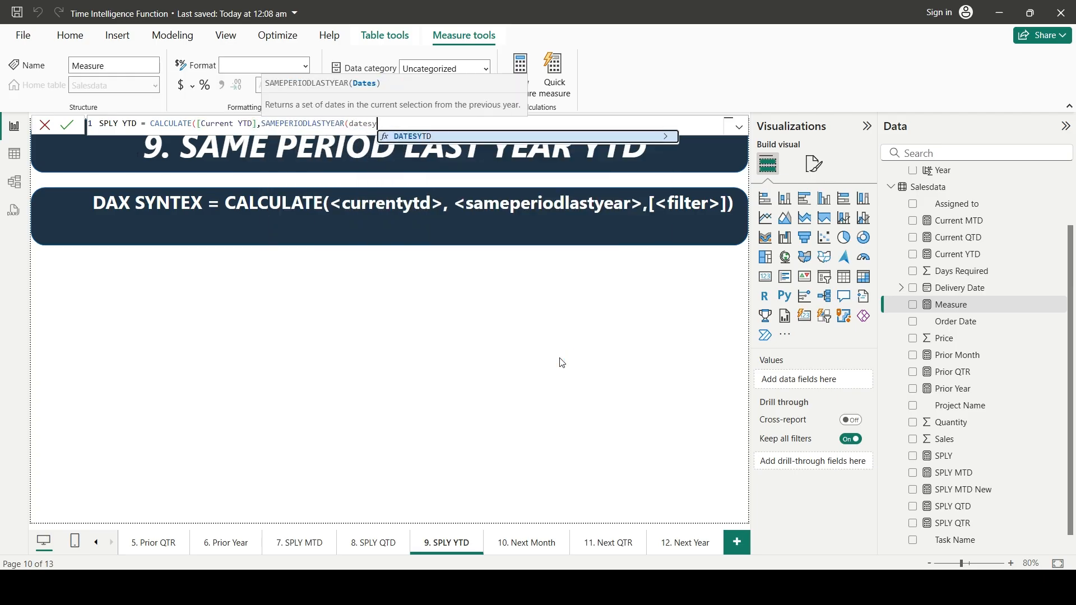
pyautogui.write('calen')
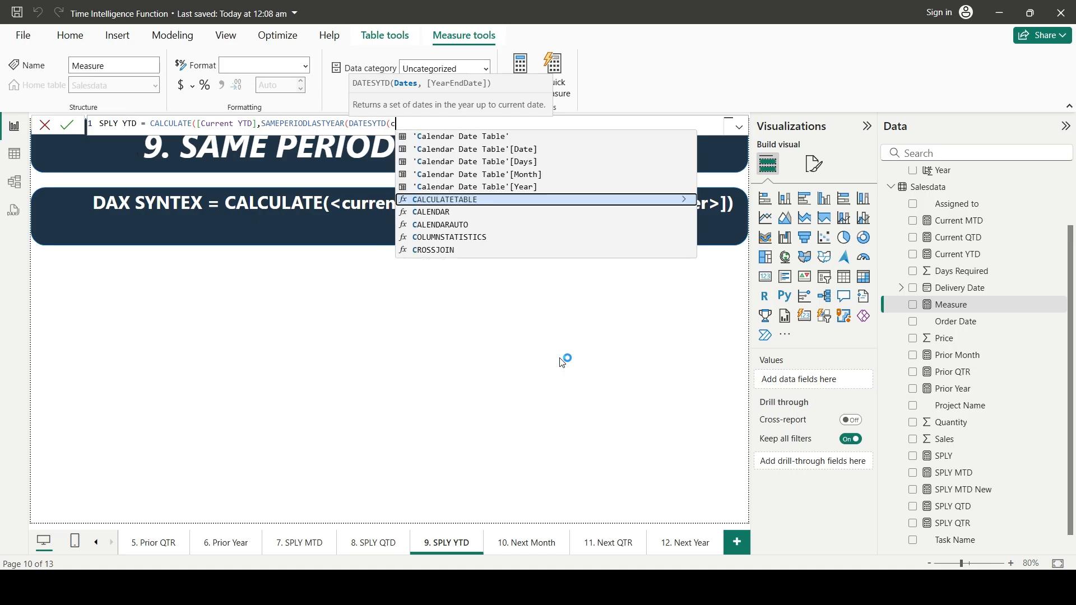
pyautogui.press('Up')
pyautogui.press('Up')
pyautogui.press('Up')
pyautogui.press('Up')
pyautogui.press('Tab')
pyautogui.write(')')
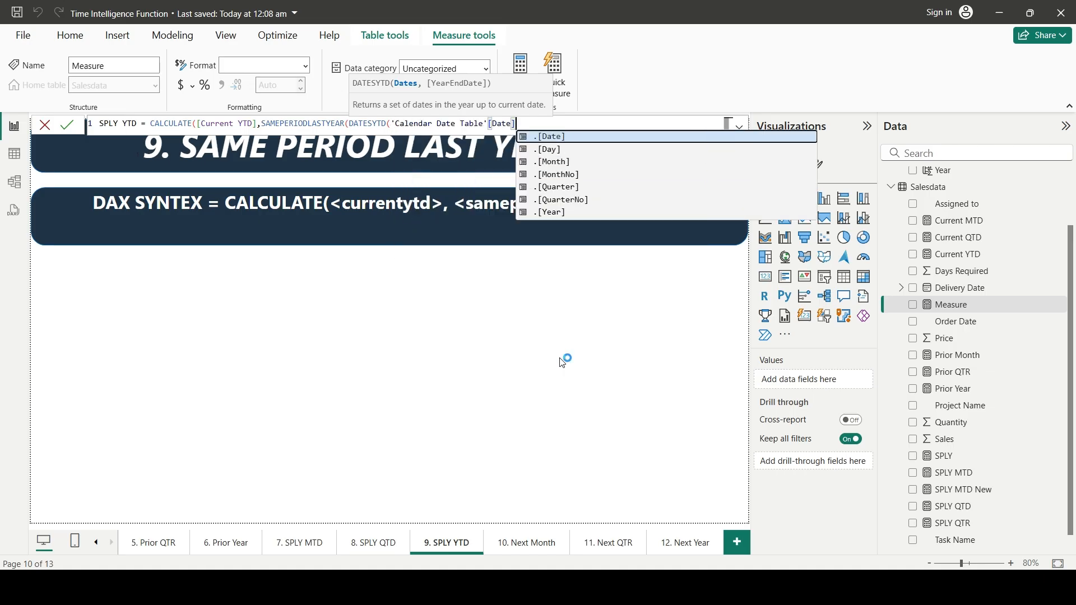
pyautogui.press('Return')
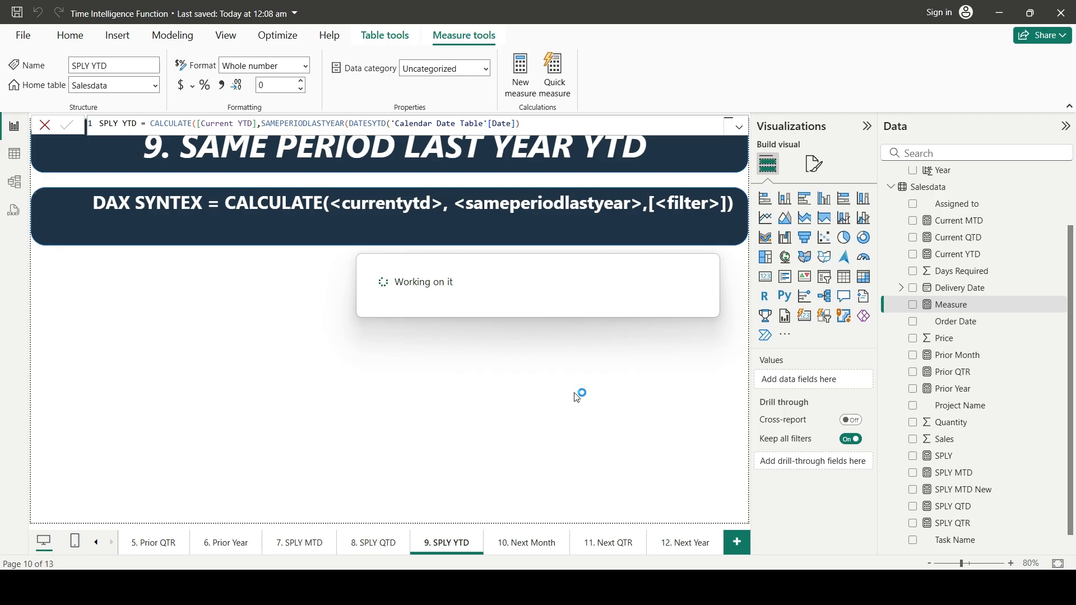
# Add a card showing the SPLY YTD measure and set its callout value display units to None
pyautogui.click(766, 278)
pyautogui.scroll(-1, 953, 499)
pyautogui.moveTo(952, 506); pyautogui.dragTo(464, 343)
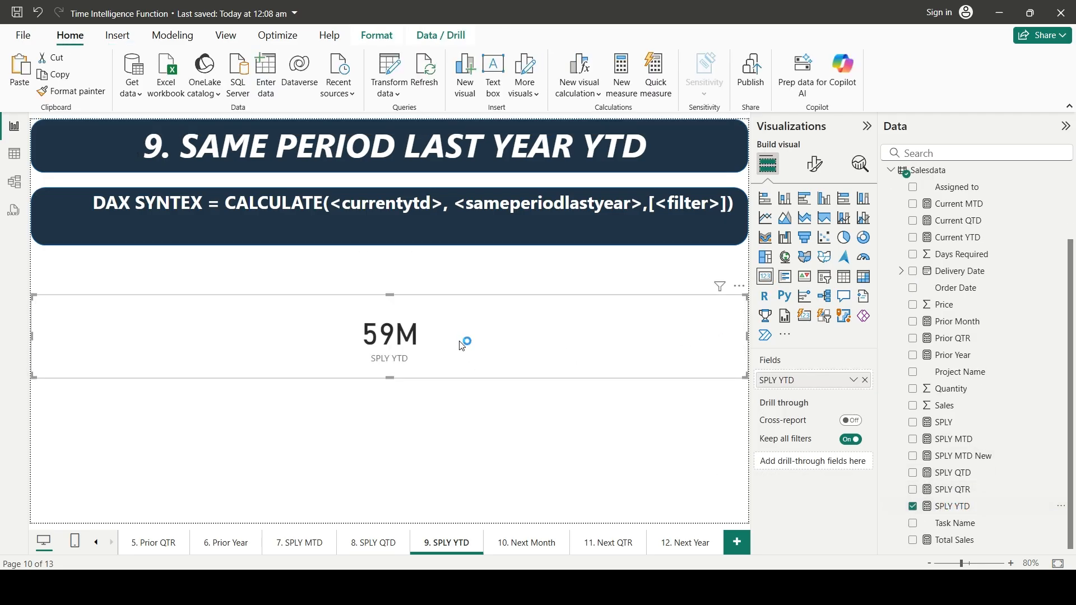
pyautogui.click(815, 164)
pyautogui.click(776, 261)
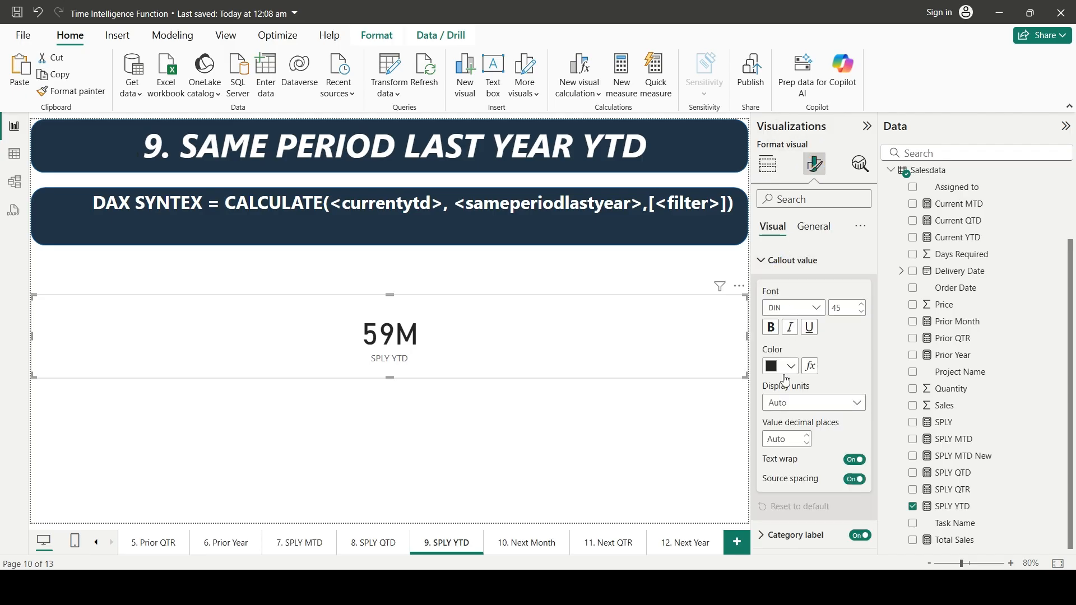
pyautogui.click(791, 403)
pyautogui.click(780, 437)
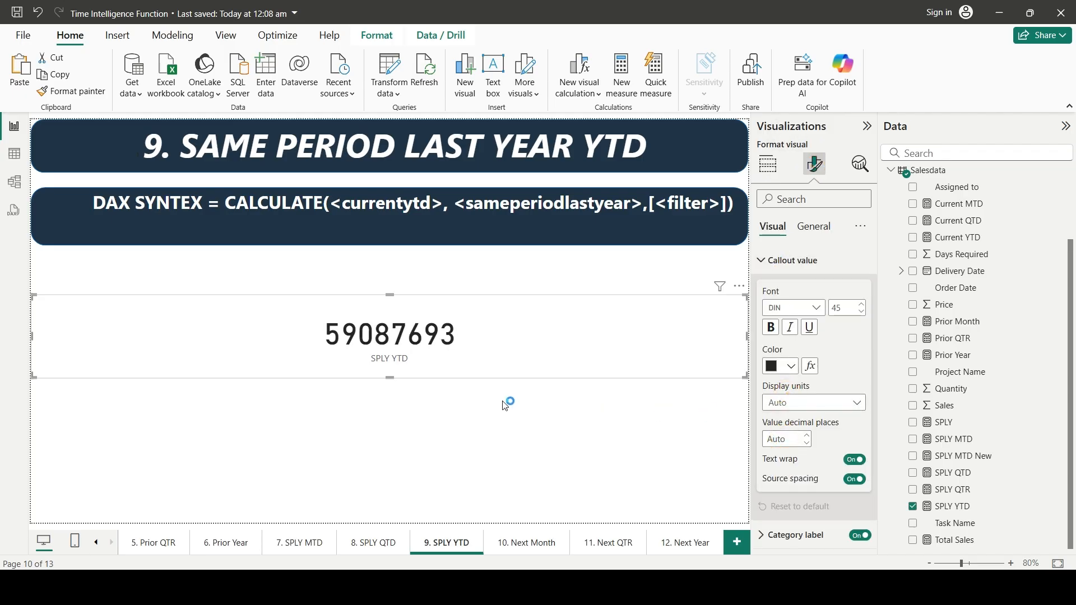
# Copy the Year, Month and Days slicers from the 8. SPLY QTD page to the 9. SPLY YTD page
pyautogui.click(387, 545)
pyautogui.click(139, 278)
pyautogui.keyDown('ctrl'); pyautogui.click(273, 276); pyautogui.keyUp('ctrl')
pyautogui.keyDown('ctrl'); pyautogui.click(460, 281); pyautogui.keyUp('ctrl')
pyautogui.click(447, 545)
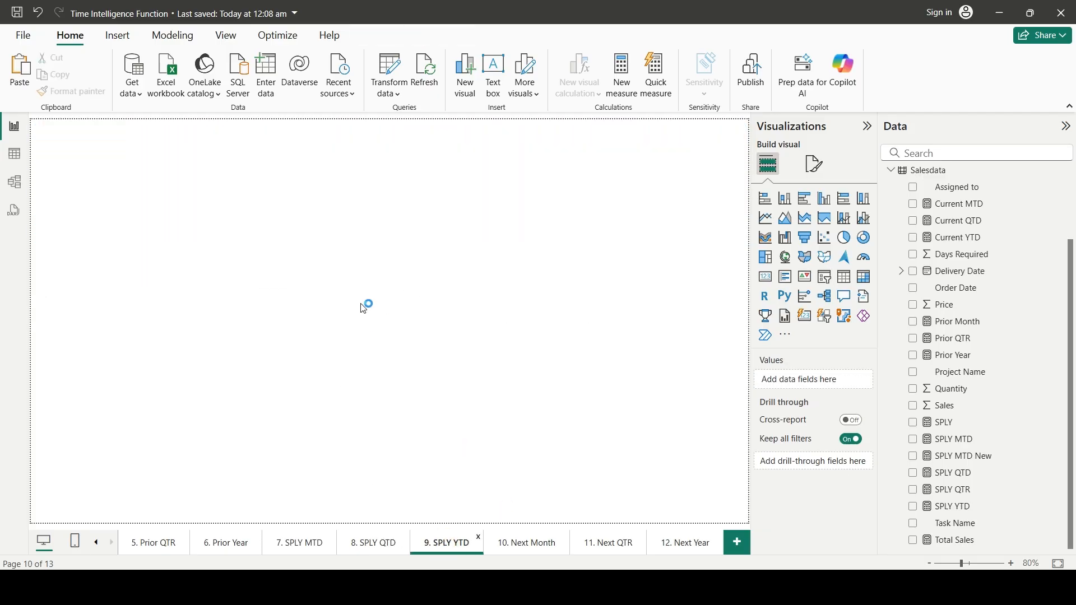
pyautogui.hotkey('ctrl', 'v')
pyautogui.click(643, 323)
pyautogui.click(500, 452)
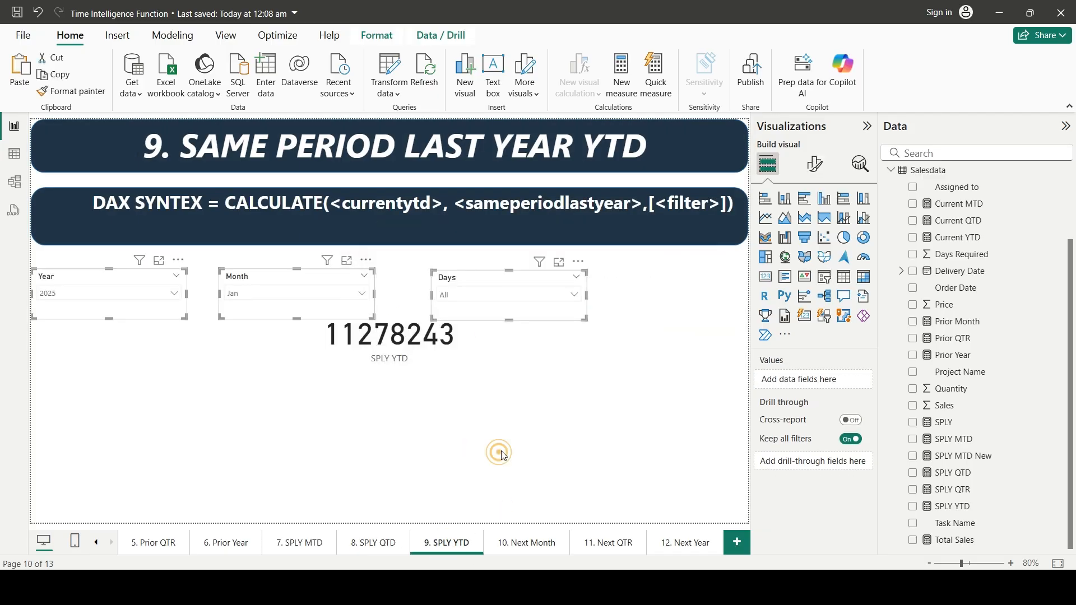
# Move the SPLY YTD card down so it sits clear of the slicers
pyautogui.click(470, 339)
pyautogui.moveTo(435, 341); pyautogui.dragTo(443, 381)
pyautogui.click(309, 440)
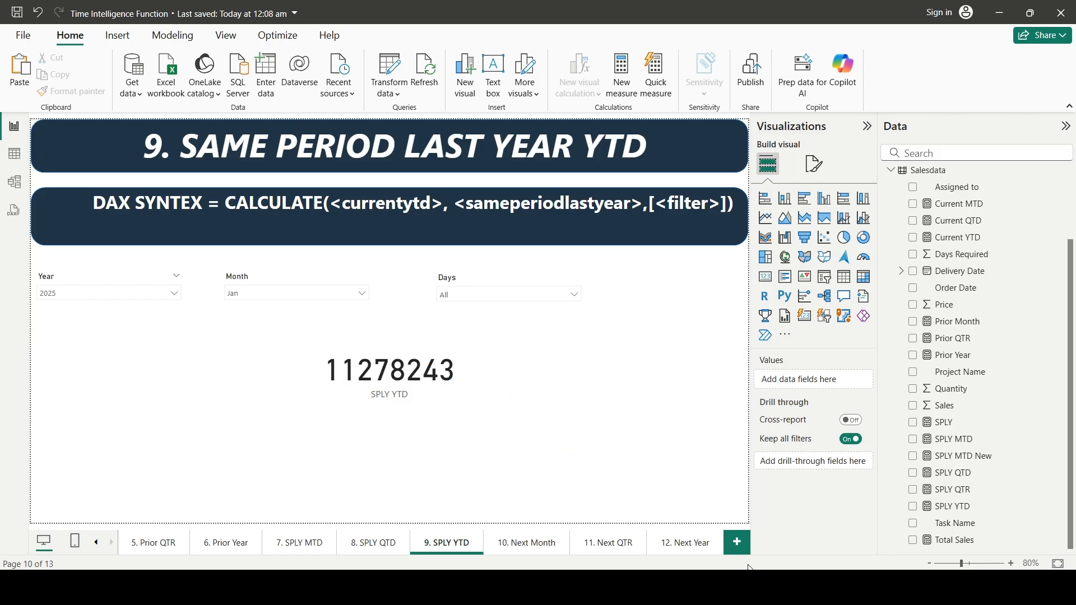
# Switch to Excel, filter the Order Date column to January 2024 and compare the Sales subtotal with the SPLY YTD card
pyautogui.click(681, 587)
pyautogui.click(366, 150)
pyautogui.click(223, 335)
pyautogui.click(224, 310)
pyautogui.click(235, 324)
pyautogui.click(313, 442)
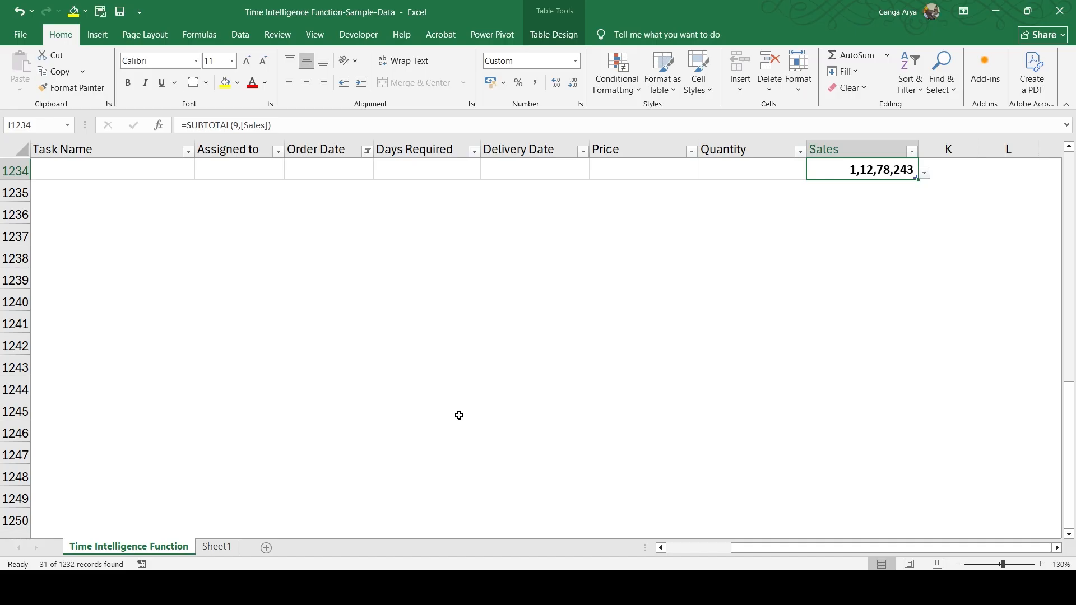
pyautogui.hotkey('alt', 'Tab')
pyautogui.click(398, 407)
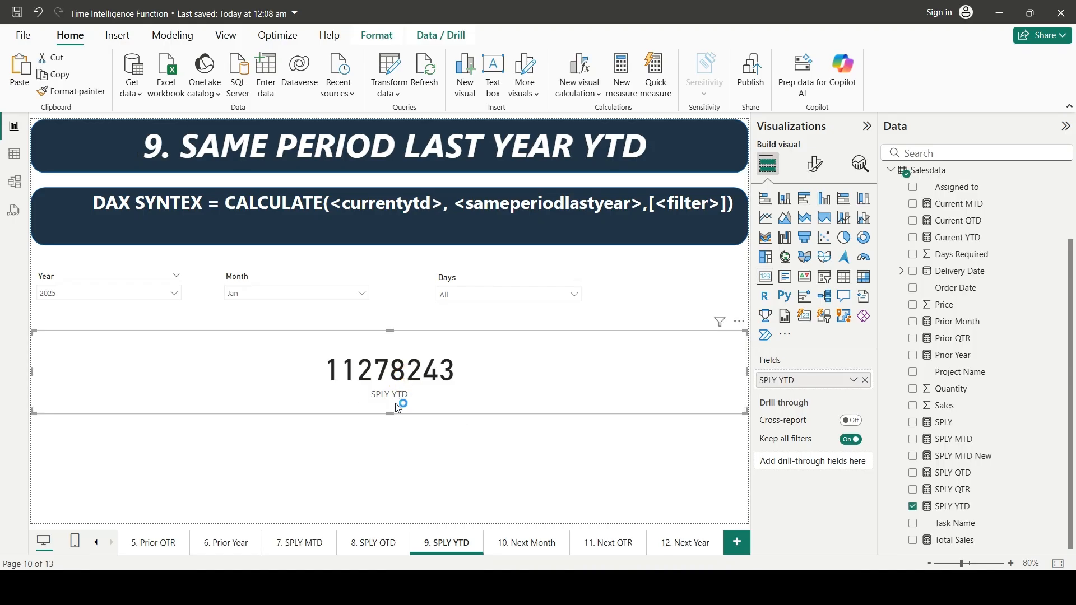
pyautogui.hotkey('alt', 'Tab')
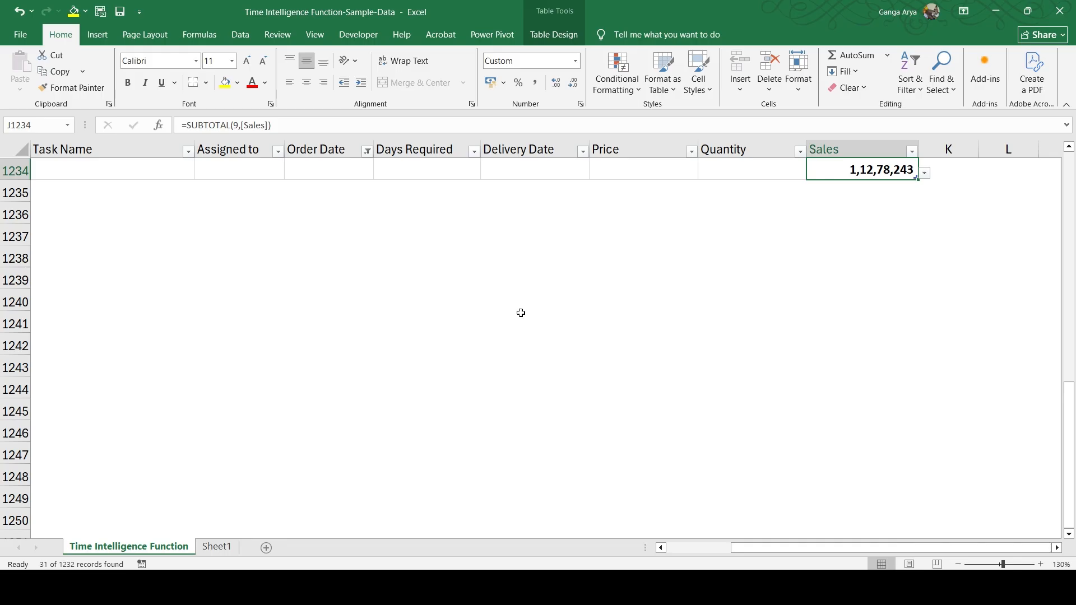
# Return to Power BI and set the Month slicer to May on the SPLY YTD page
pyautogui.hotkey('alt', 'Tab')
pyautogui.click(306, 293)
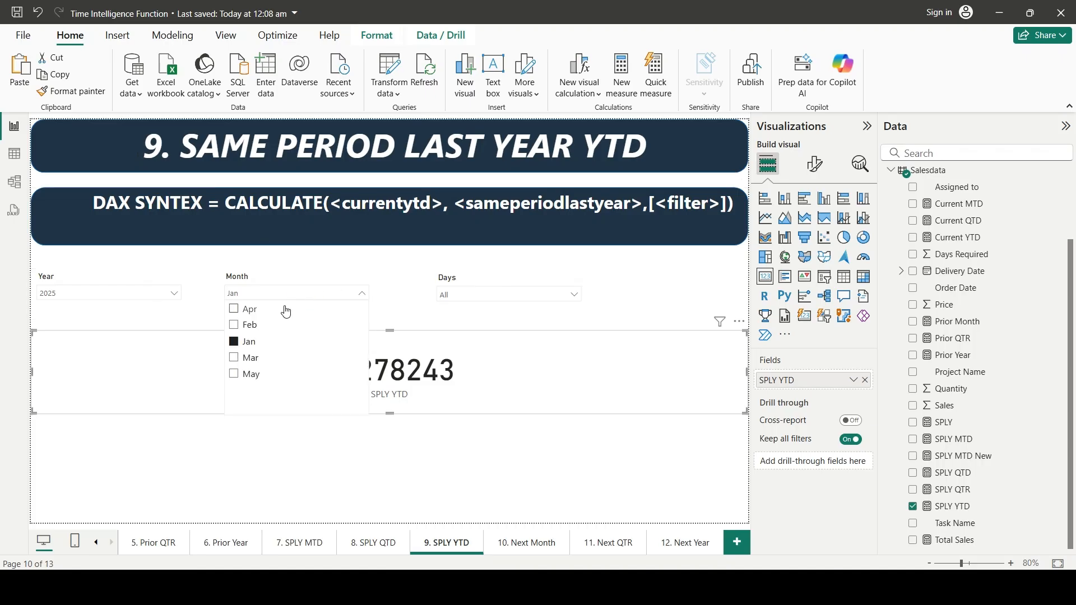
pyautogui.click(250, 375)
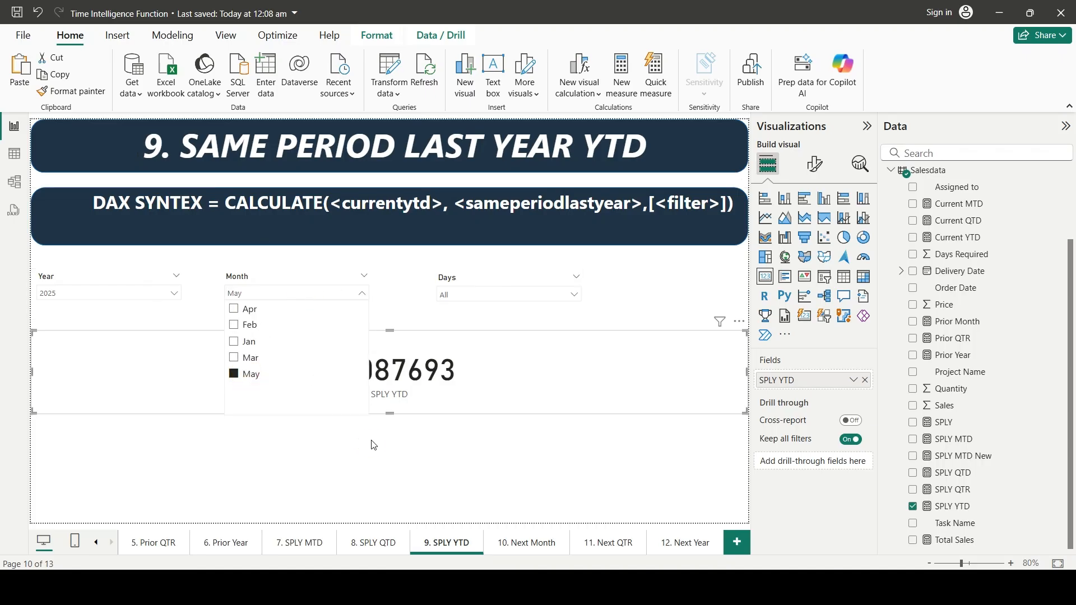
pyautogui.click(370, 443)
pyautogui.click(396, 392)
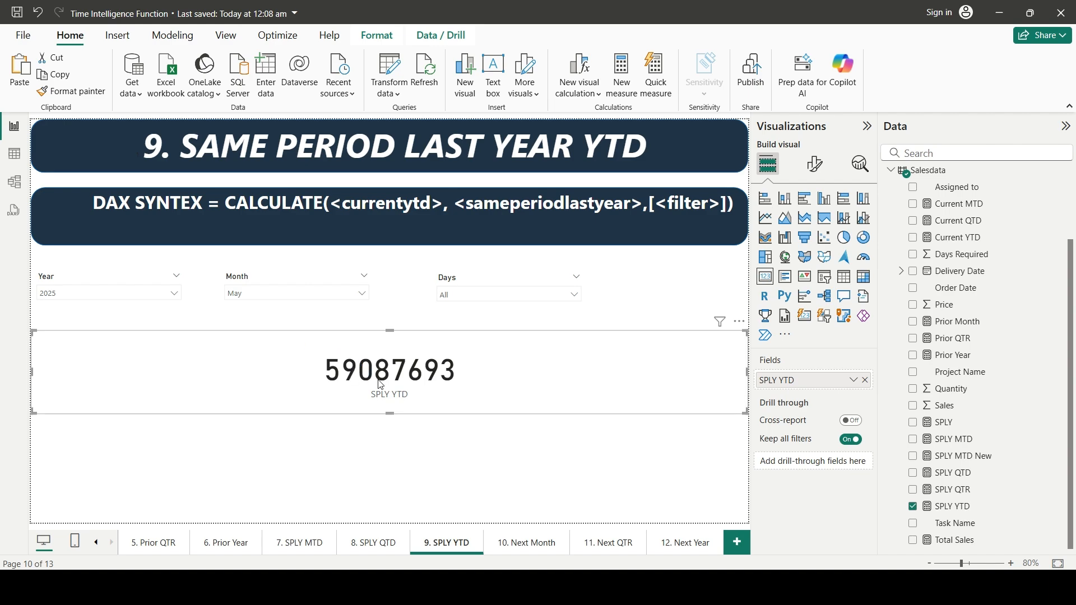
# Switch to Excel and extend the Order Date filter with February through May 2024 to check the year-to-date Sales subtotal
pyautogui.hotkey('alt', 'Tab')
pyautogui.click(367, 151)
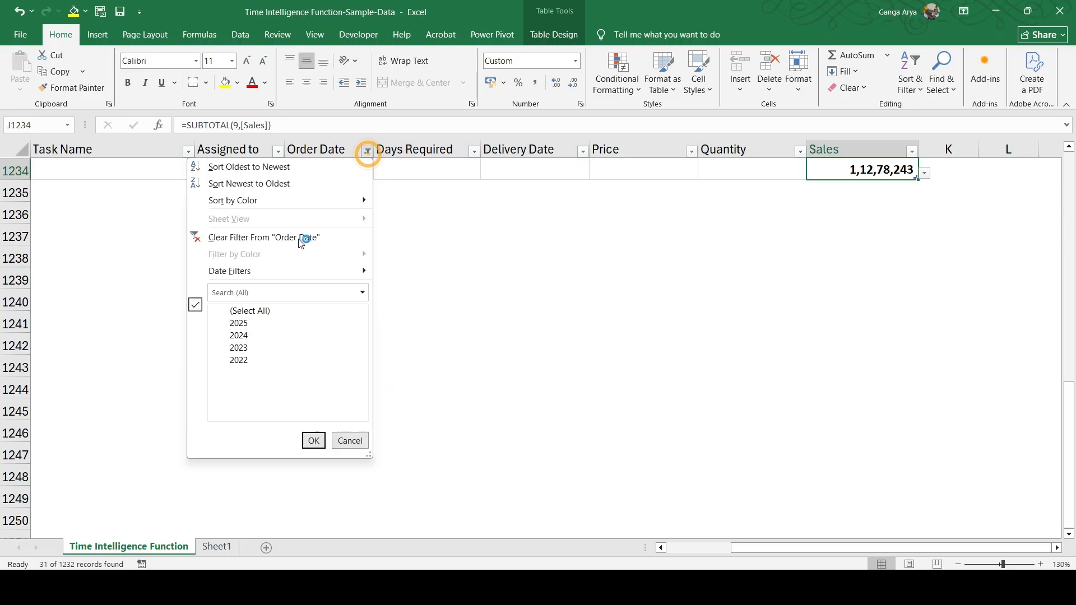
pyautogui.click(215, 348)
pyautogui.click(235, 336)
pyautogui.click(236, 348)
pyautogui.click(235, 359)
pyautogui.click(235, 372)
pyautogui.click(313, 441)
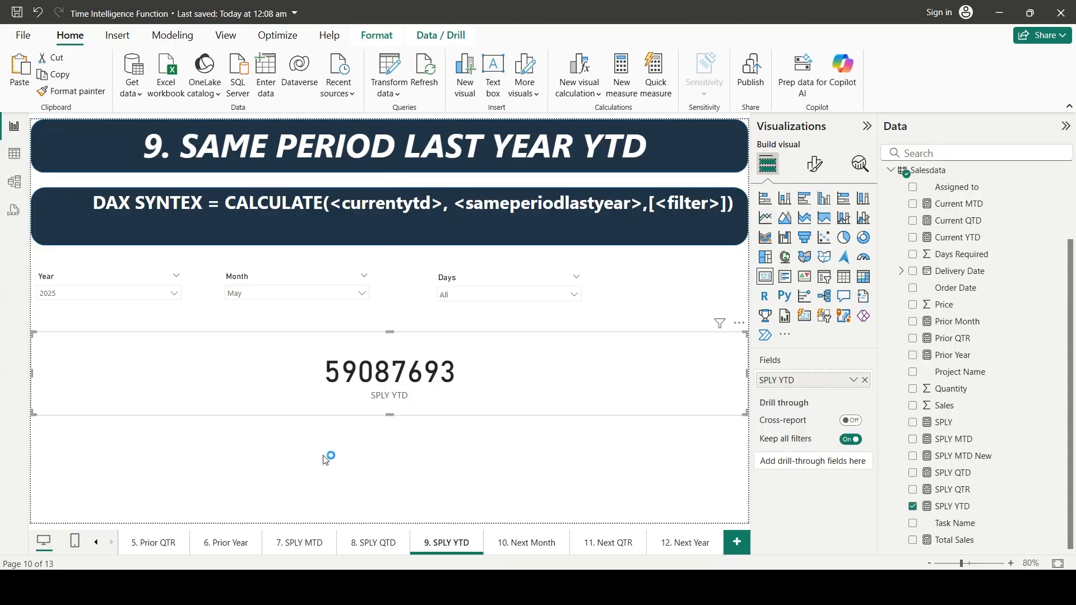
# In Power BI, move the SPLY YTD card slightly up toward the slicers
pyautogui.click(391, 472)
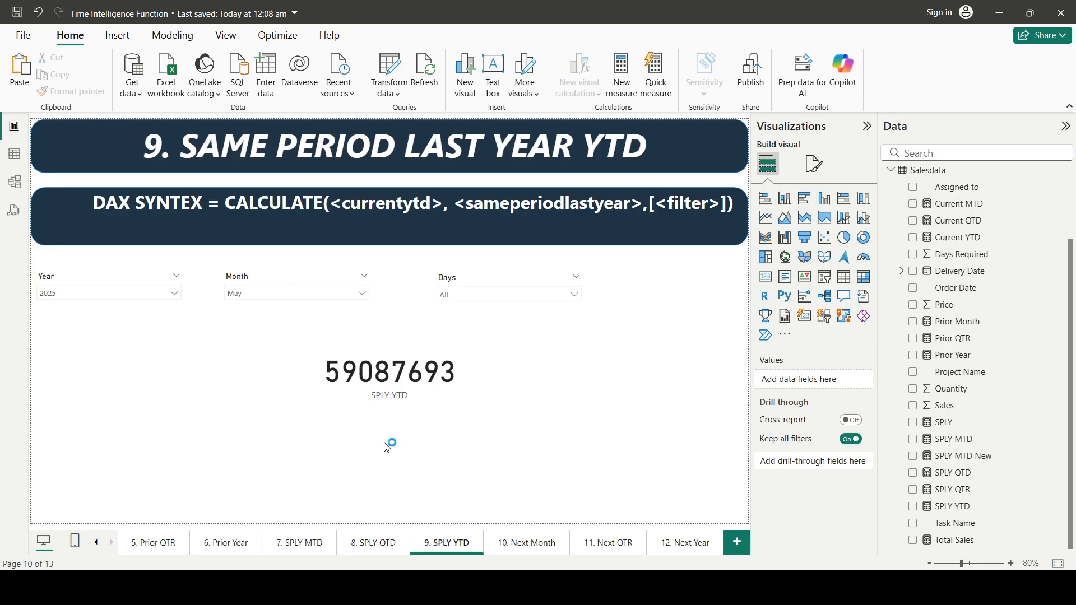
pyautogui.click(391, 370)
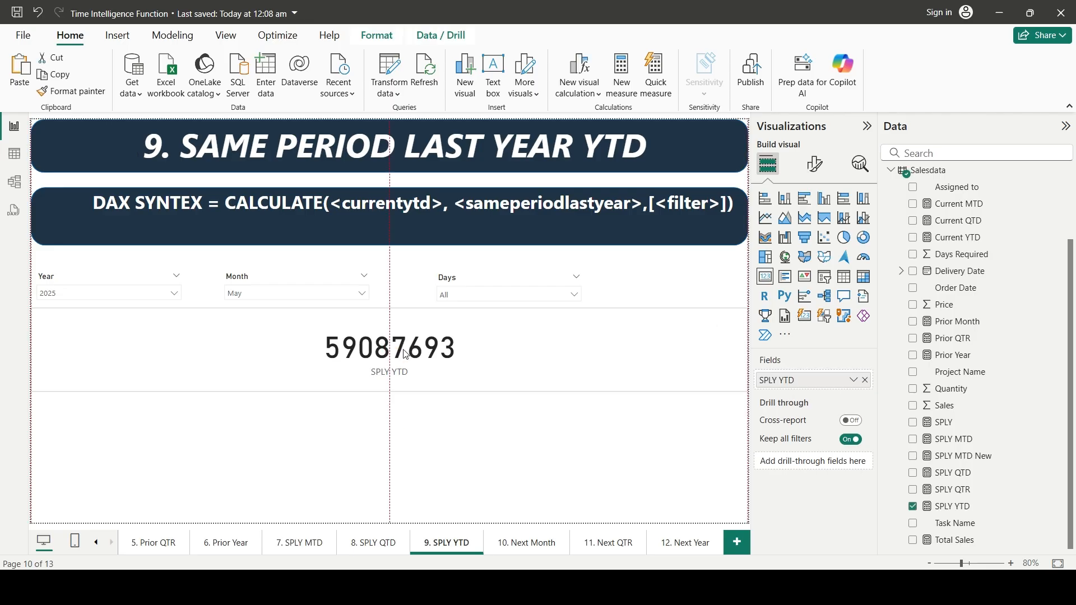
pyautogui.click(395, 460)
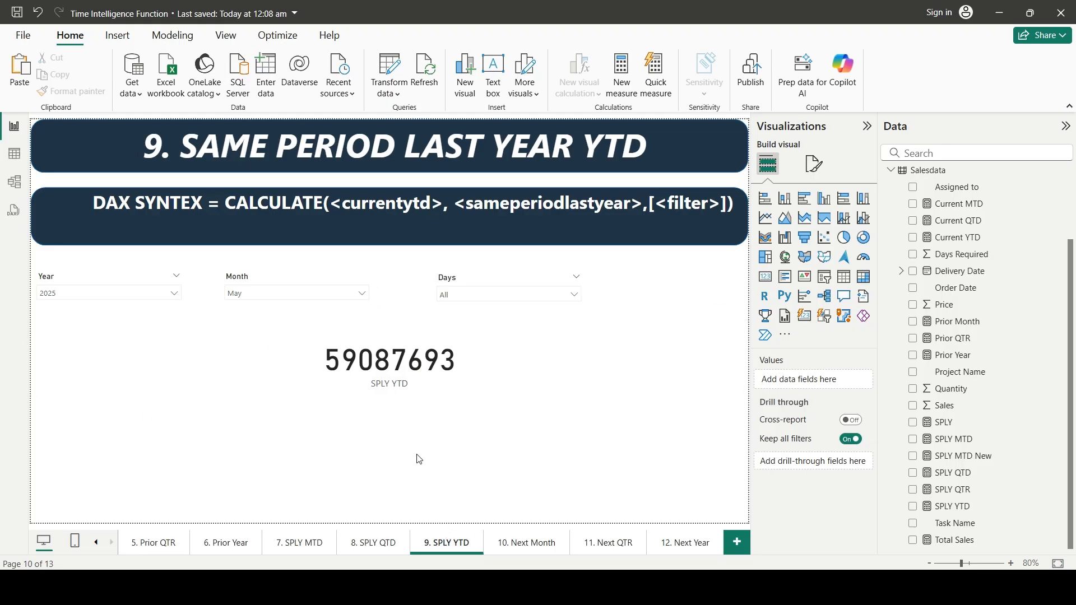
# On the 10. Next Month page, create a Salesdata measure named Next Month beginning with CALCULATE([Total Sales],
pyautogui.click(527, 552)
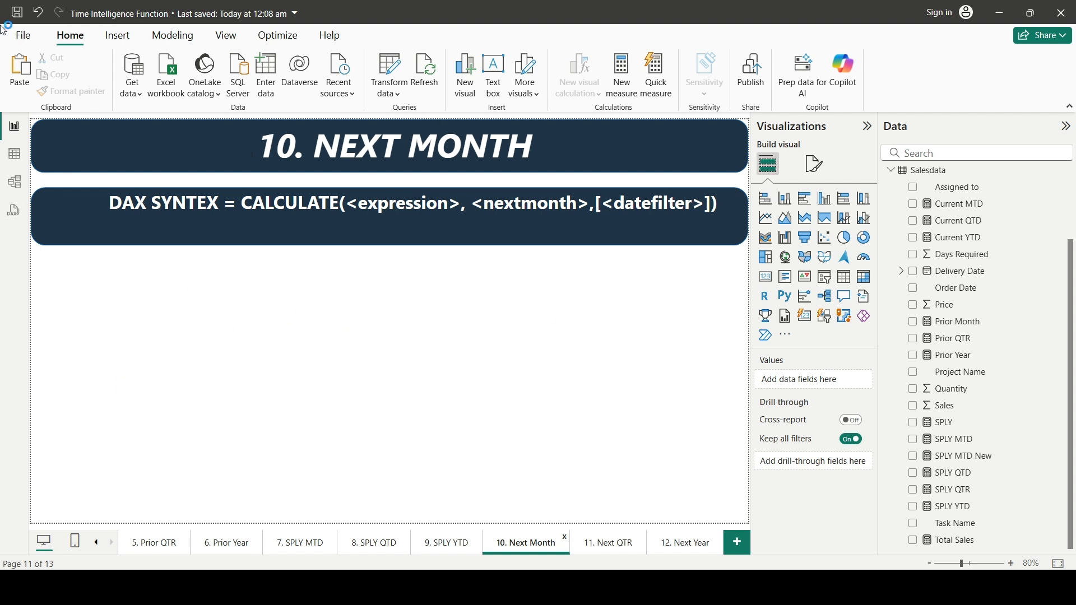
pyautogui.click(952, 271)
pyautogui.click(931, 261)
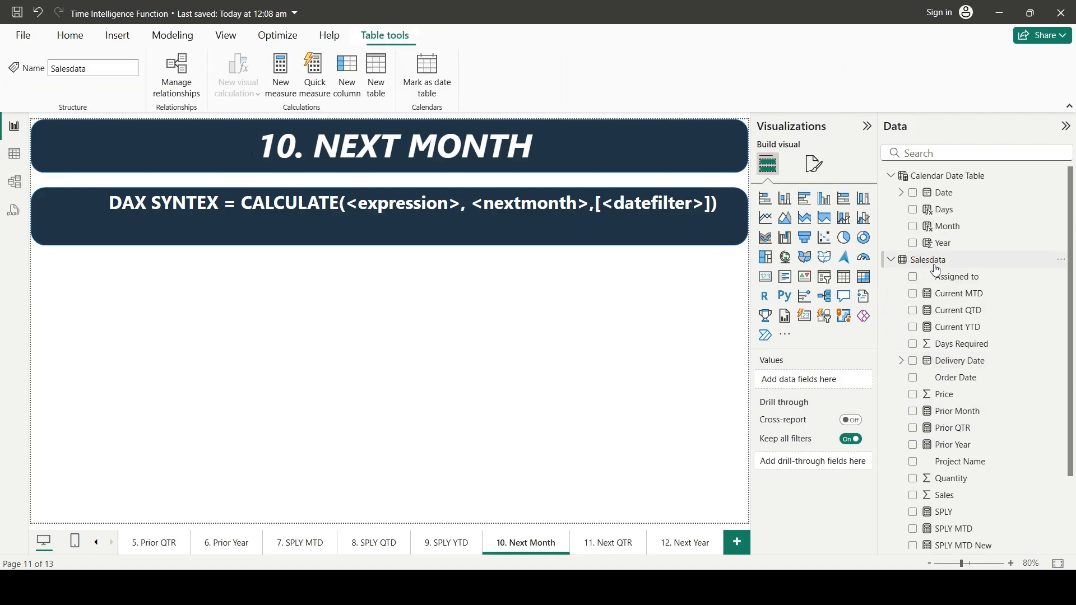
pyautogui.click(285, 84)
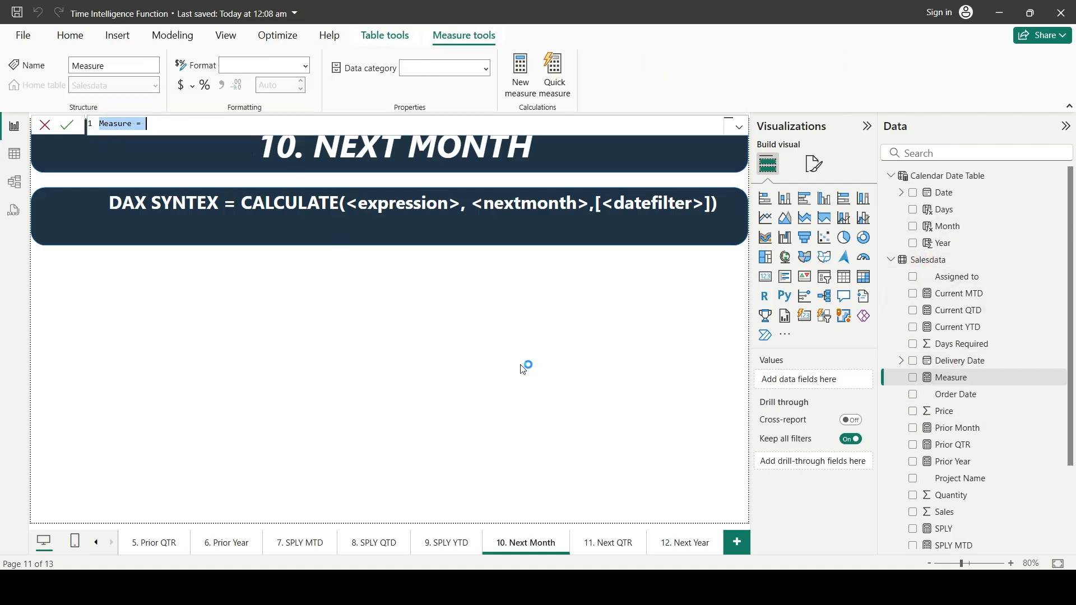
pyautogui.press('BackSpace')
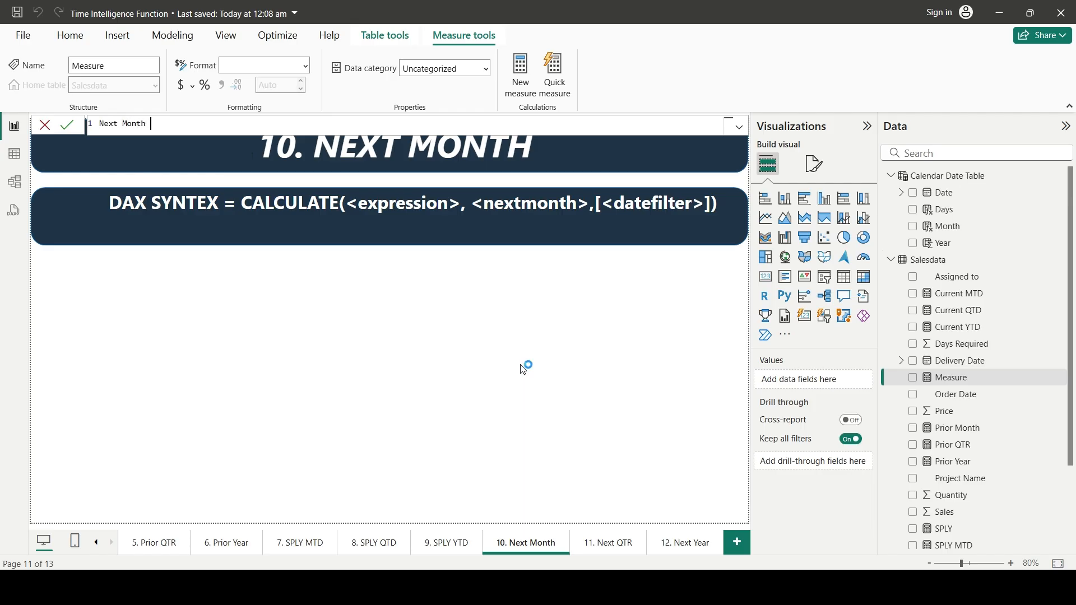
pyautogui.write('CALCULATE(')
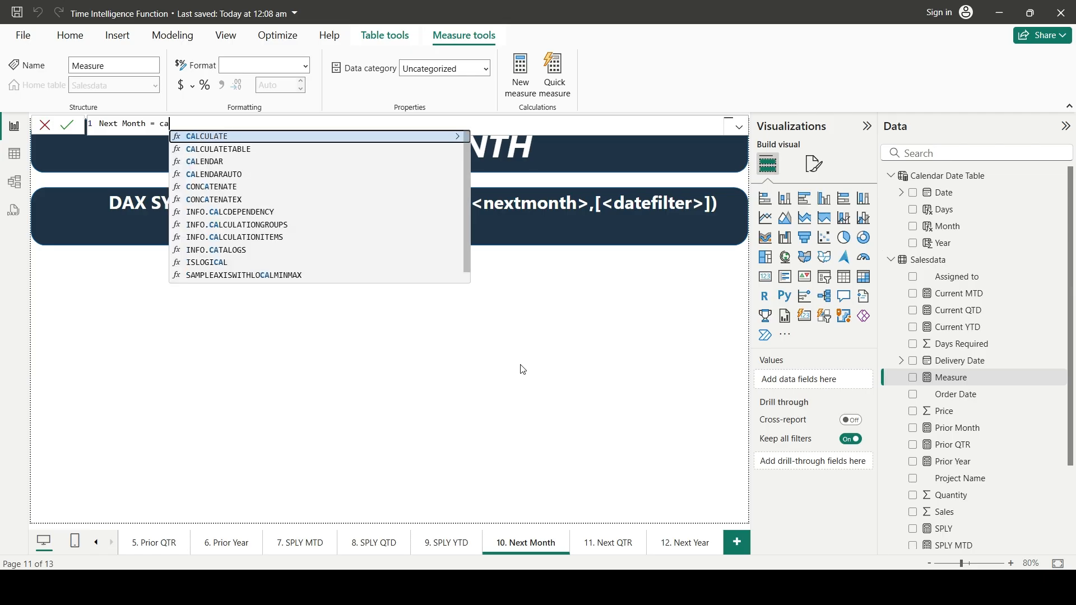
pyautogui.write('total')
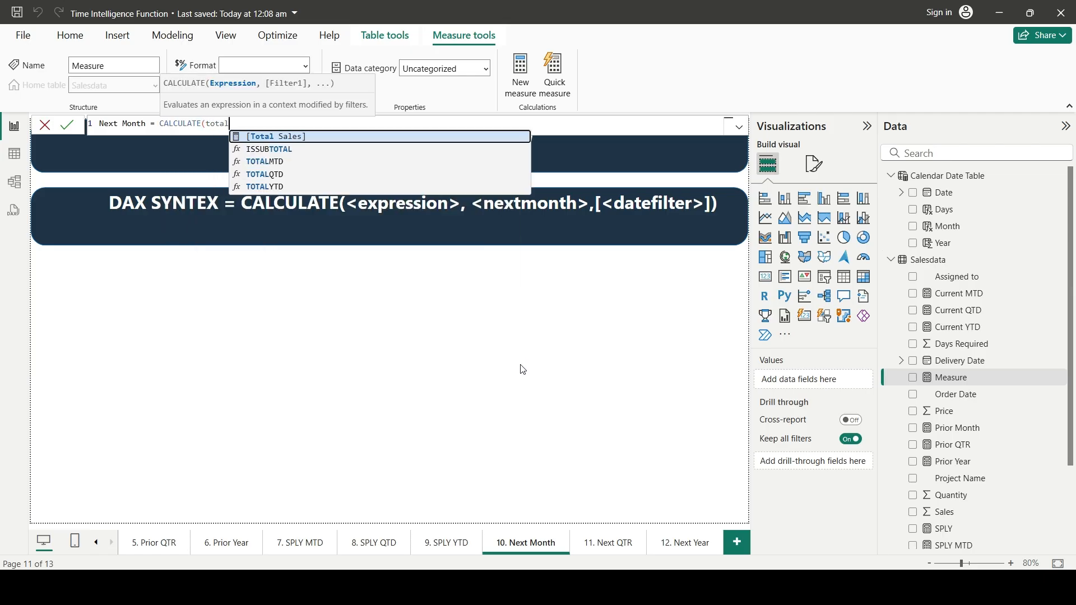
pyautogui.press('Tab')
pyautogui.write(',')
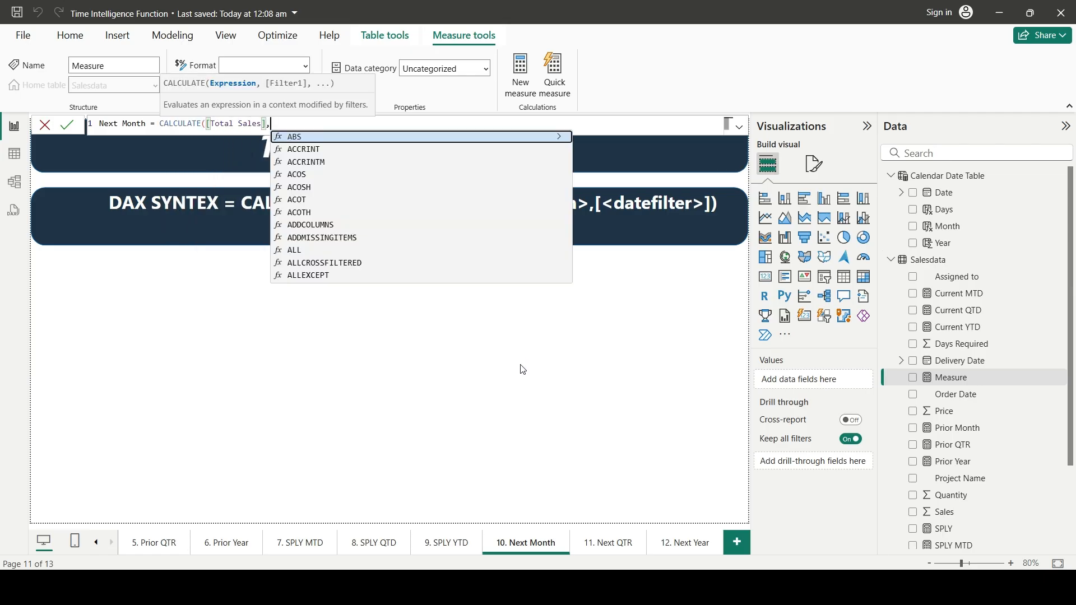
# Complete the Next Month formula with NEXTMONTH('Calendar Date Table'[Date])) and commit the measure
pyautogui.write('nextmon')
pyautogui.press('Tab')
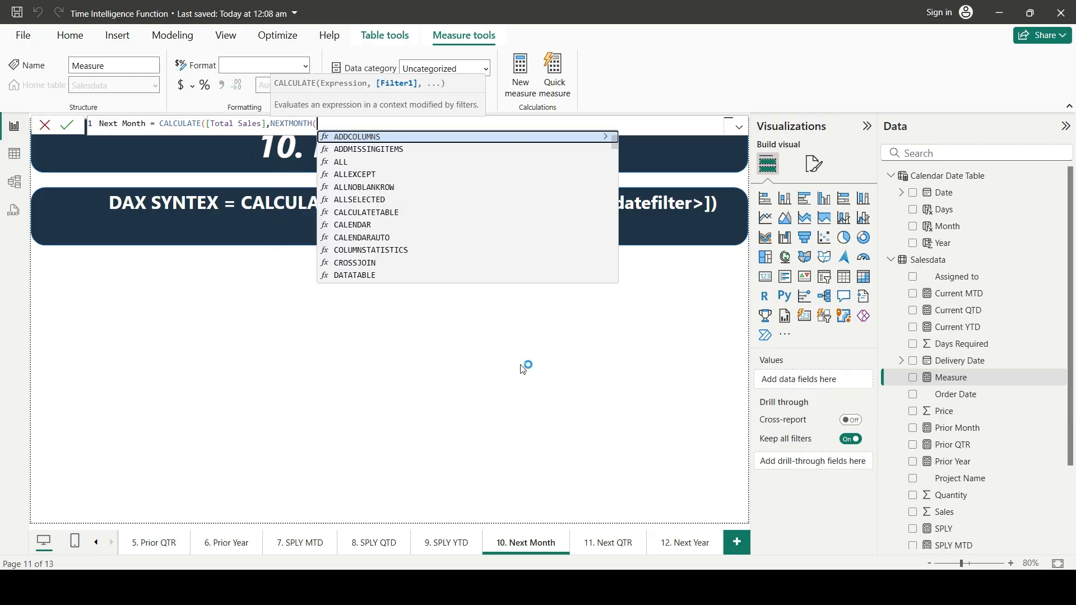
pyautogui.write('calen')
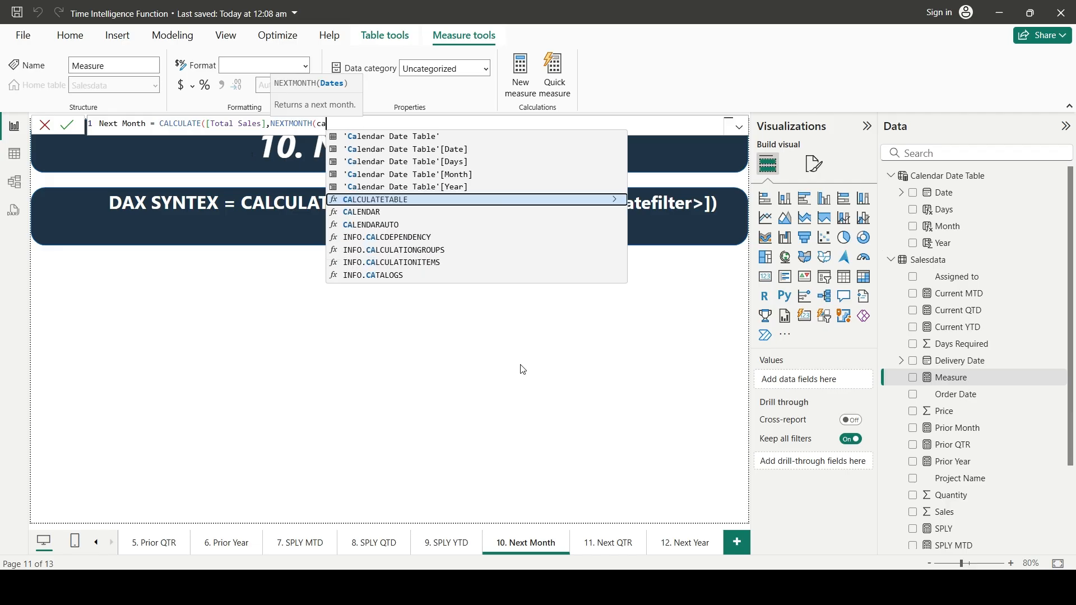
pyautogui.press('Up')
pyautogui.press('Up')
pyautogui.press('Up')
pyautogui.press('Up')
pyautogui.press('Tab')
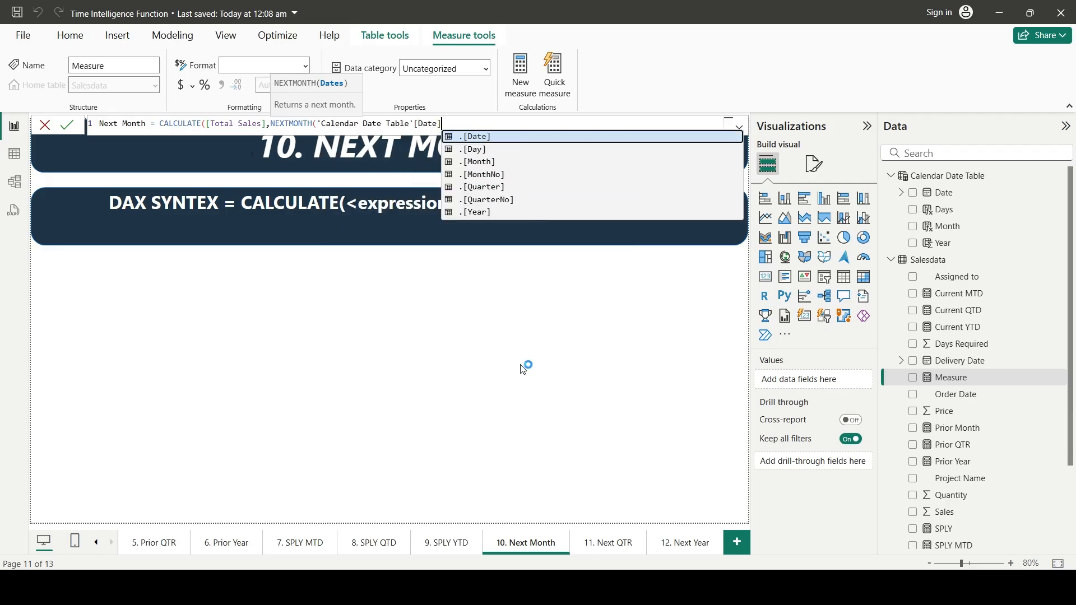
pyautogui.write('))')
pyautogui.press('Return')
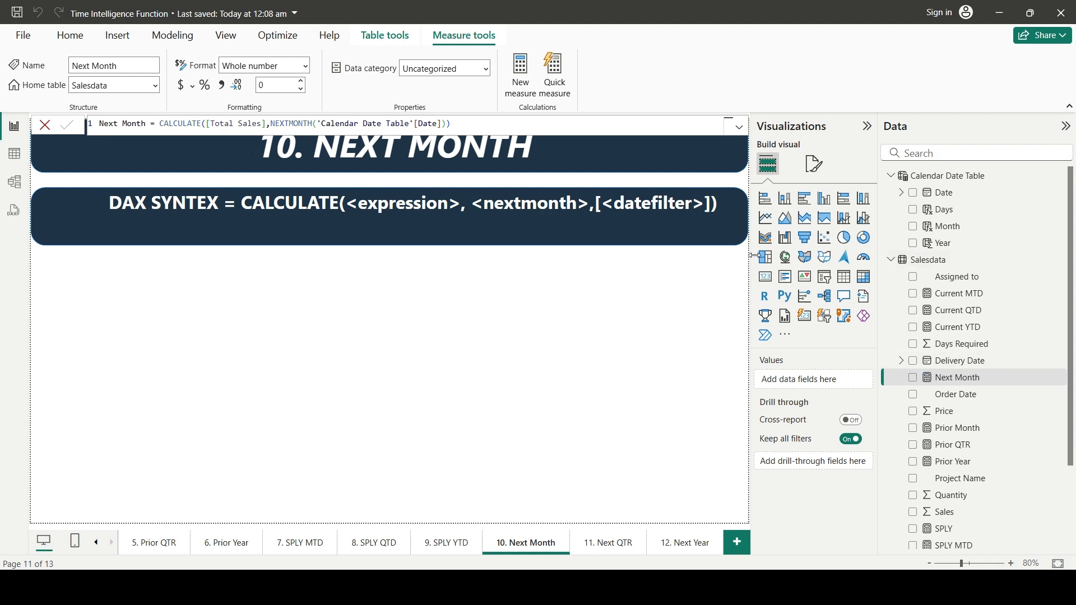
# Add a card showing the Next Month measure and set its callout value display units to None
pyautogui.click(765, 276)
pyautogui.moveTo(953, 377); pyautogui.dragTo(481, 360)
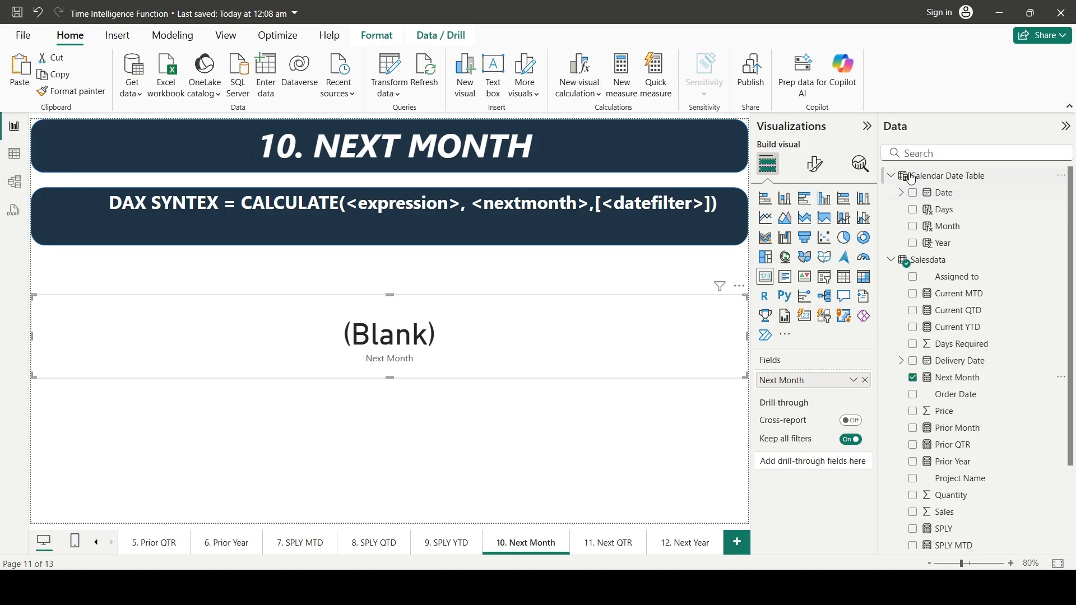
pyautogui.click(816, 165)
pyautogui.click(765, 262)
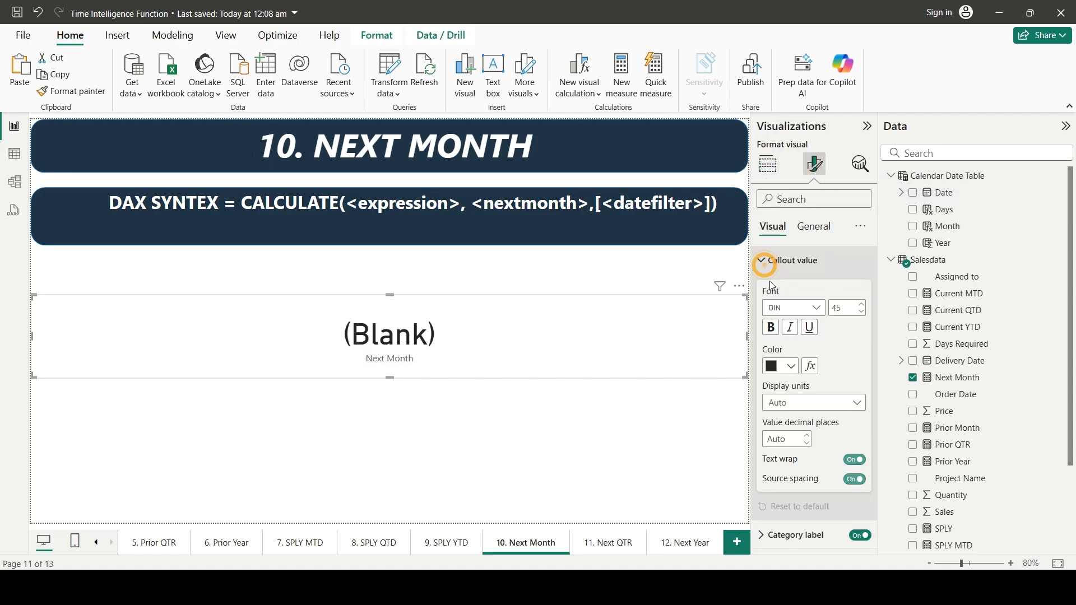
pyautogui.click(780, 402)
pyautogui.click(782, 437)
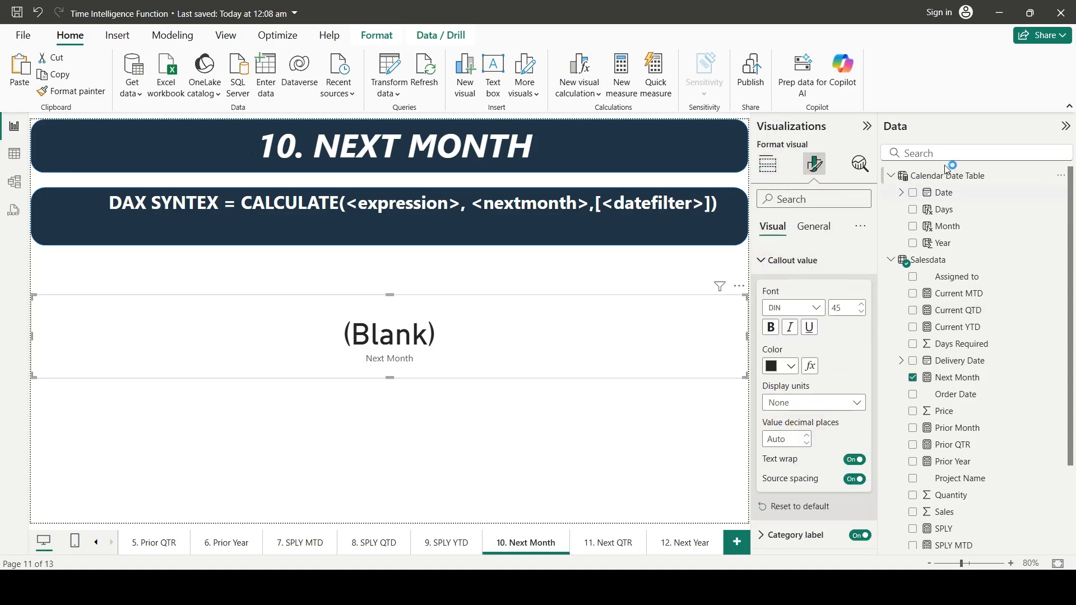
pyautogui.click(867, 126)
pyautogui.click(456, 452)
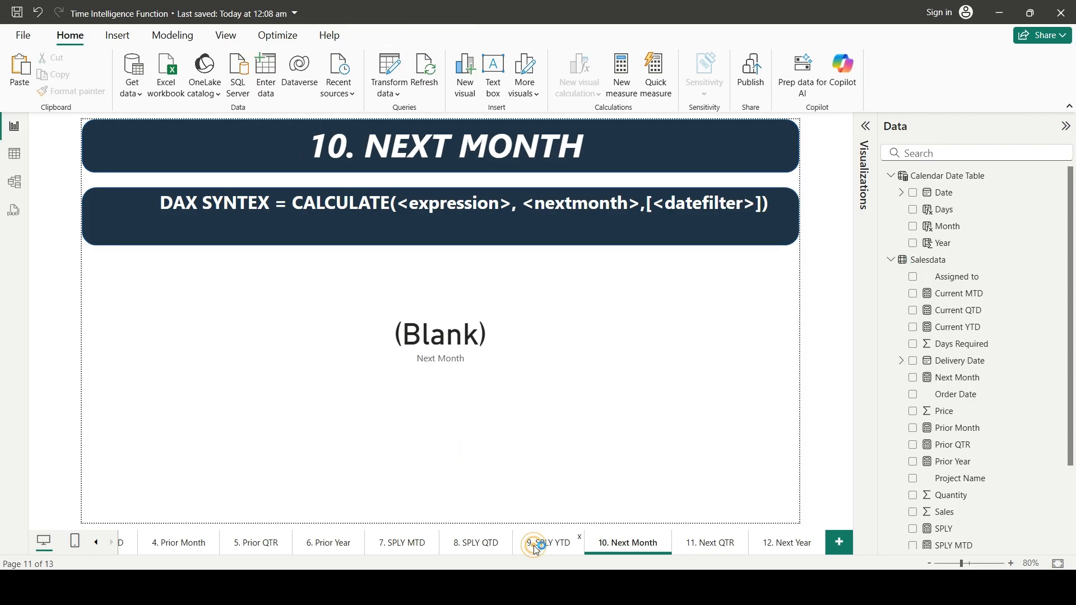
# Copy the Year, Month and Days slicers from the 9. SPLY YTD page onto the 10. Next Month page
pyautogui.click(536, 544)
pyautogui.click(154, 279)
pyautogui.keyDown('ctrl'); pyautogui.click(290, 276); pyautogui.keyUp('ctrl')
pyautogui.keyDown('ctrl'); pyautogui.click(502, 278); pyautogui.keyUp('ctrl')
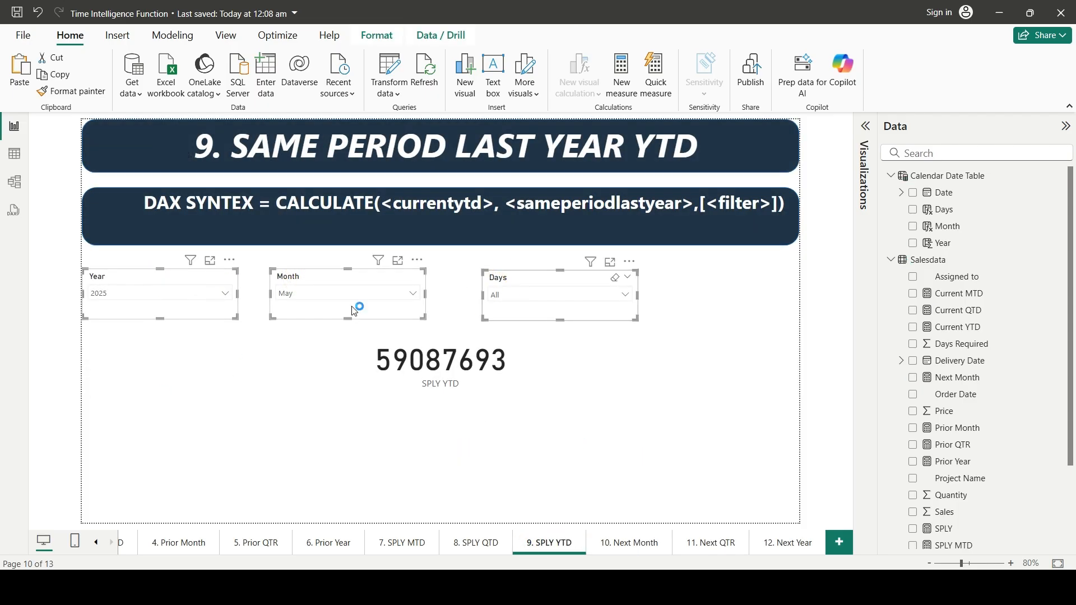
pyautogui.click(616, 549)
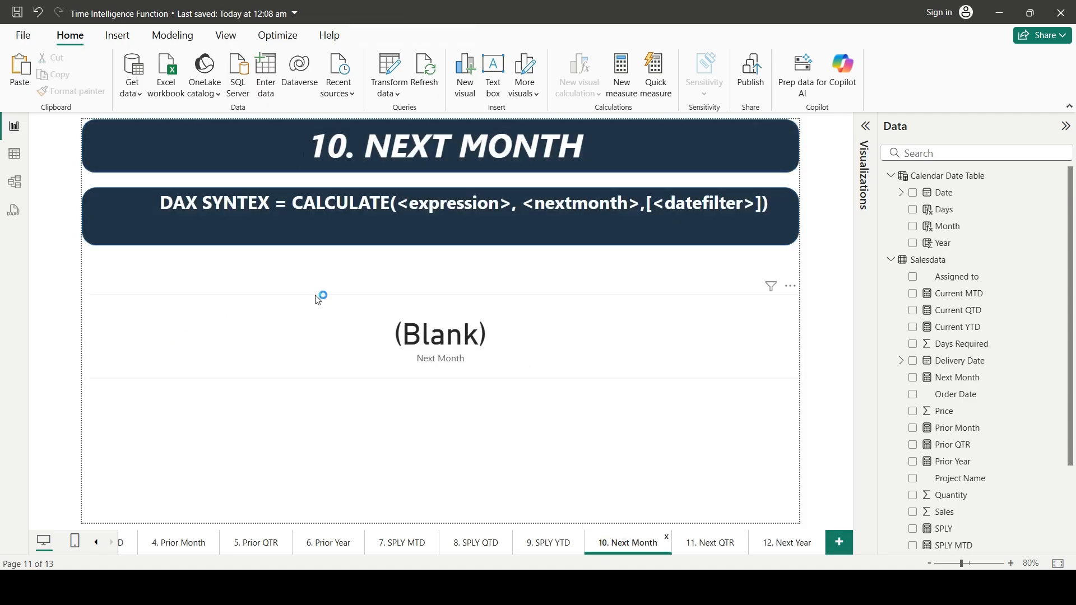
pyautogui.hotkey('ctrl', 'v')
pyautogui.click(645, 321)
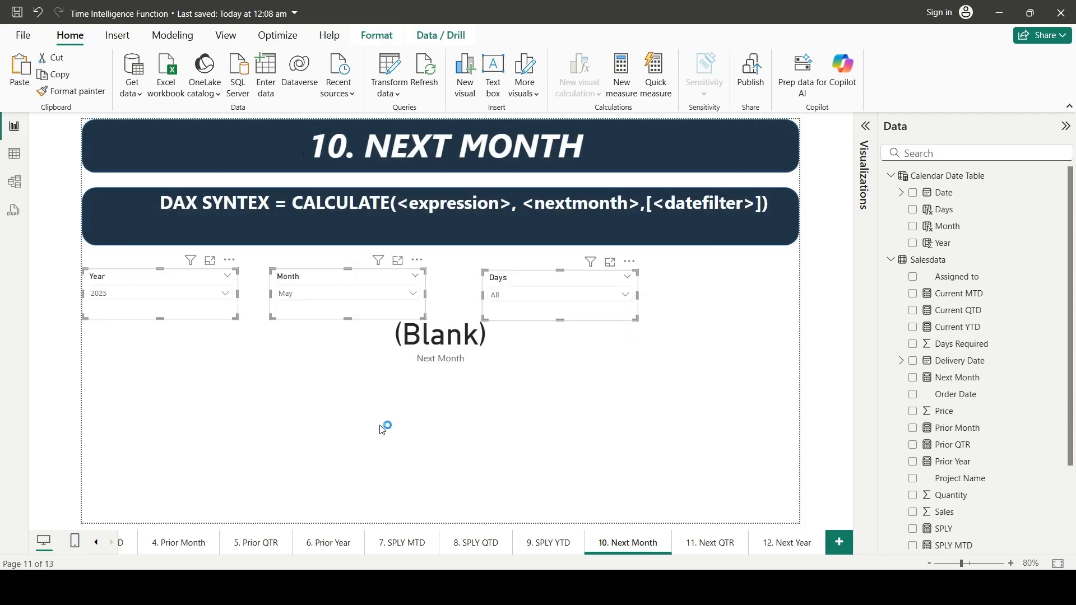
# Move the Next Month card down below the slicers and set the Month slicer to Apr
pyautogui.moveTo(414, 335); pyautogui.dragTo(372, 369)
pyautogui.click(311, 293)
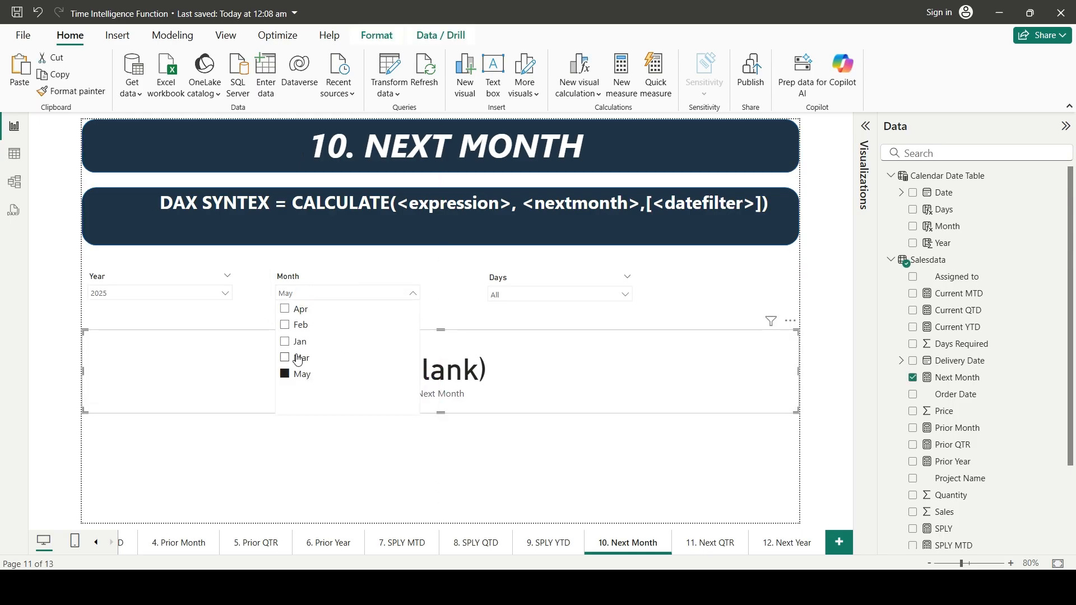
pyautogui.click(295, 309)
pyautogui.click(411, 456)
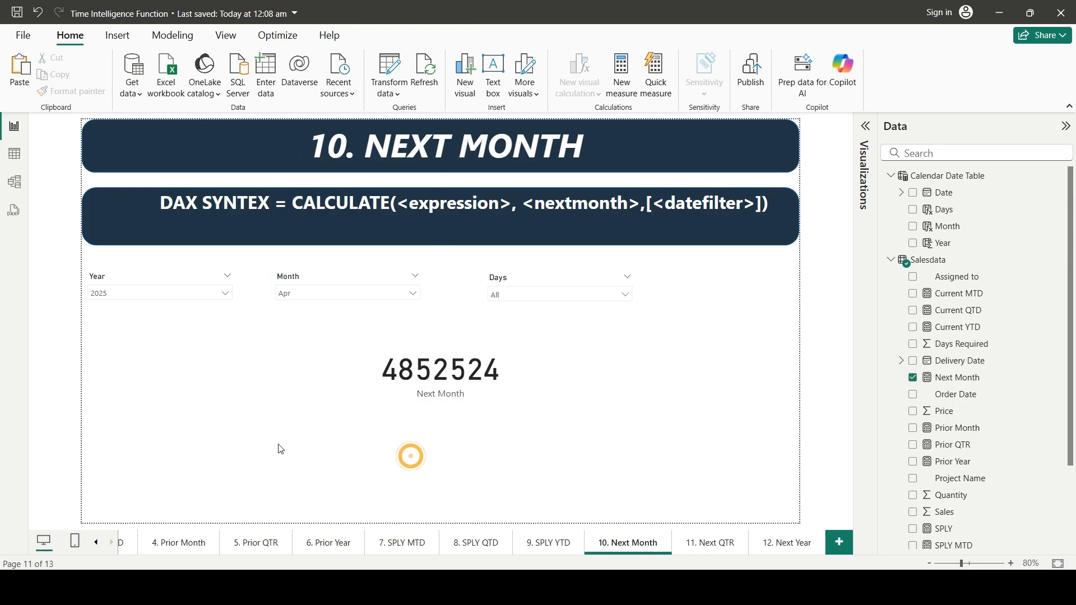
pyautogui.click(465, 390)
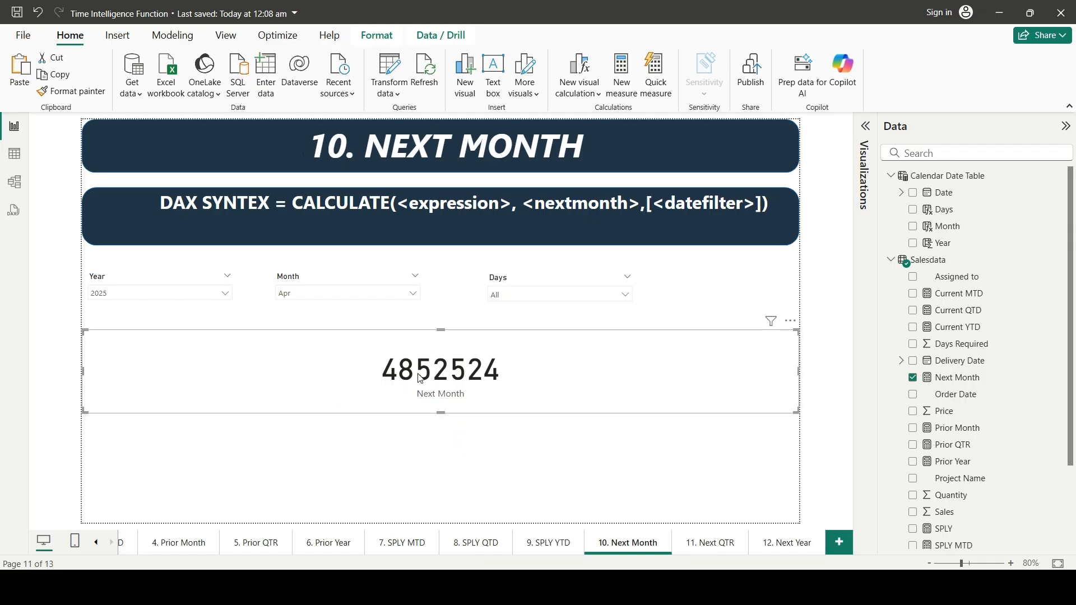
# Switch to Excel, filter the Order Date column to May 2025 only and check the Sales subtotal
pyautogui.hotkey('alt', 'Tab')
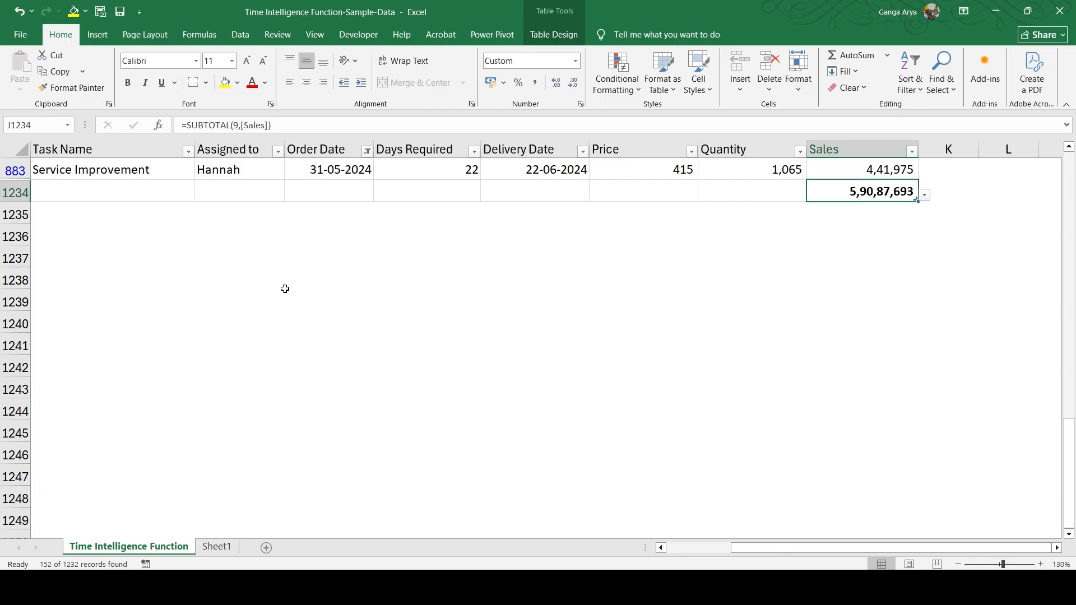
pyautogui.click(367, 152)
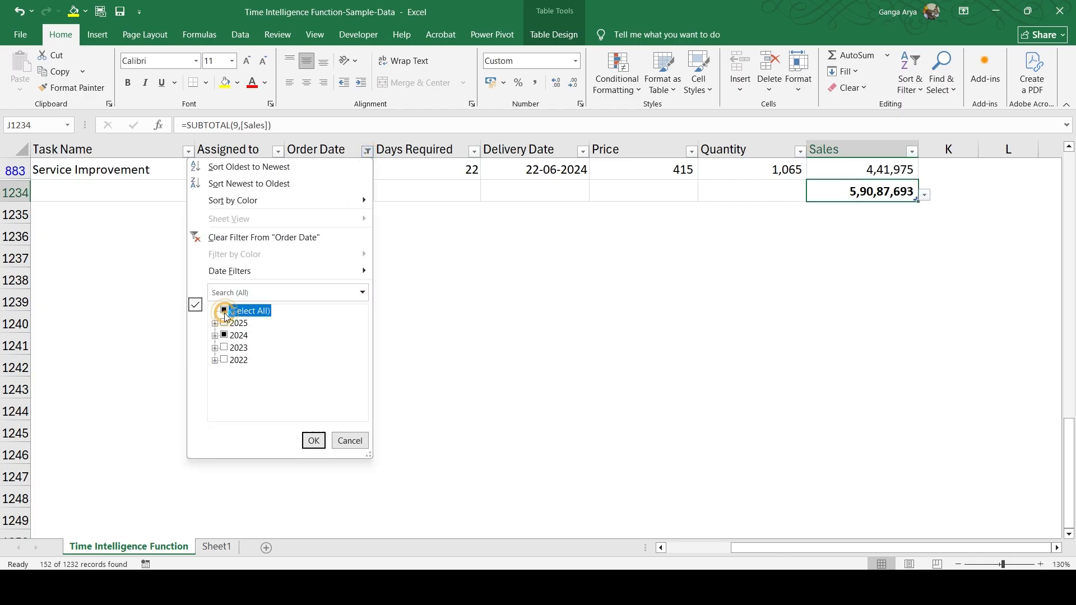
pyautogui.click(224, 312)
pyautogui.click(215, 324)
pyautogui.click(235, 385)
pyautogui.click(313, 442)
pyautogui.scroll(-6, 809, 353)
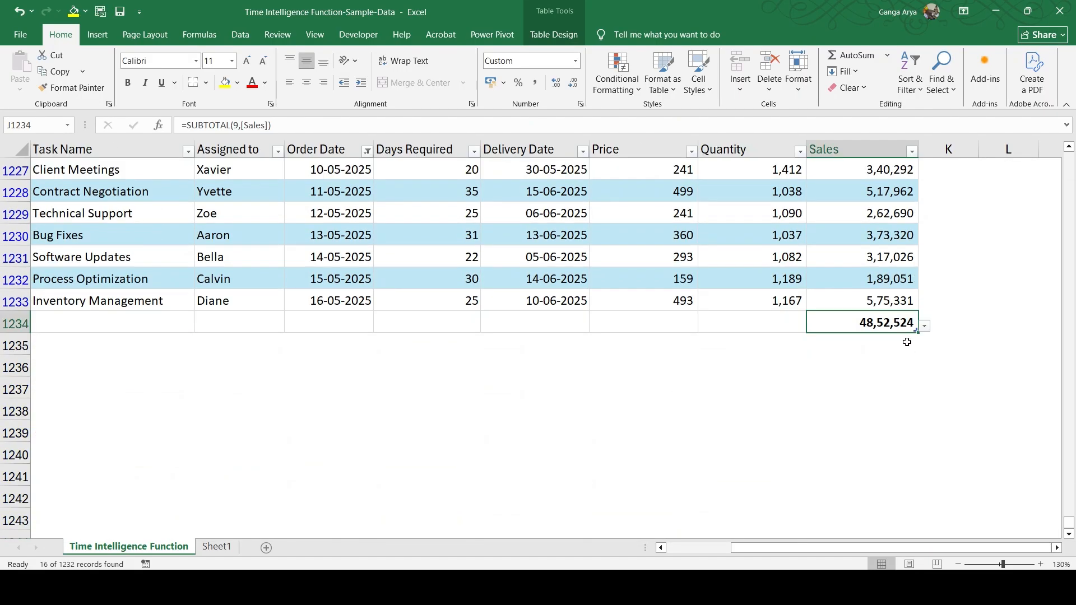
# Return to Power BI and set the Month slicer to Mar on the Next Month page
pyautogui.hotkey('alt', 'Tab')
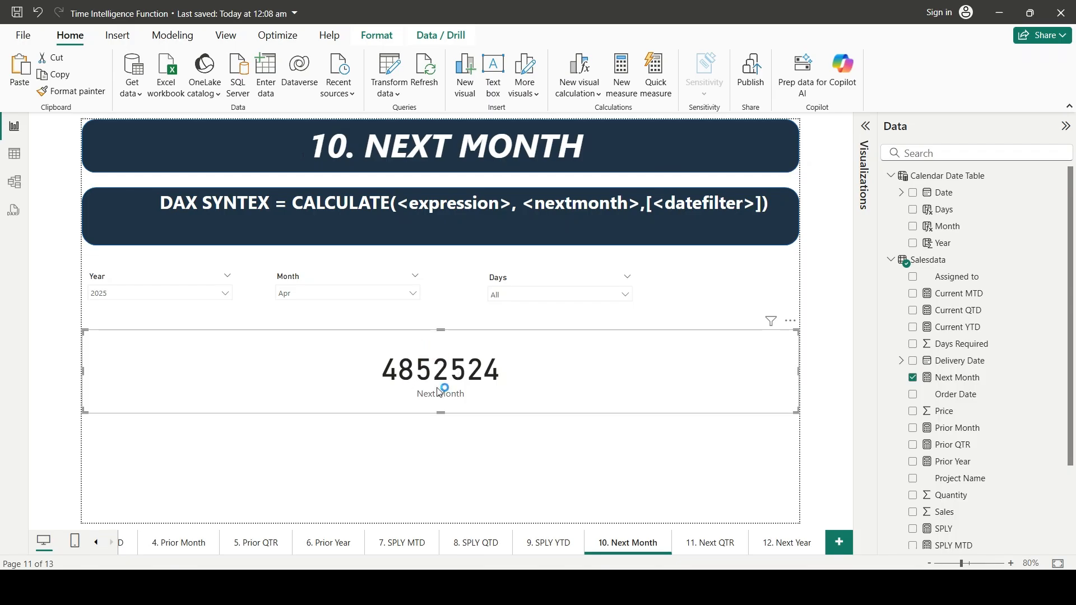
pyautogui.click(327, 294)
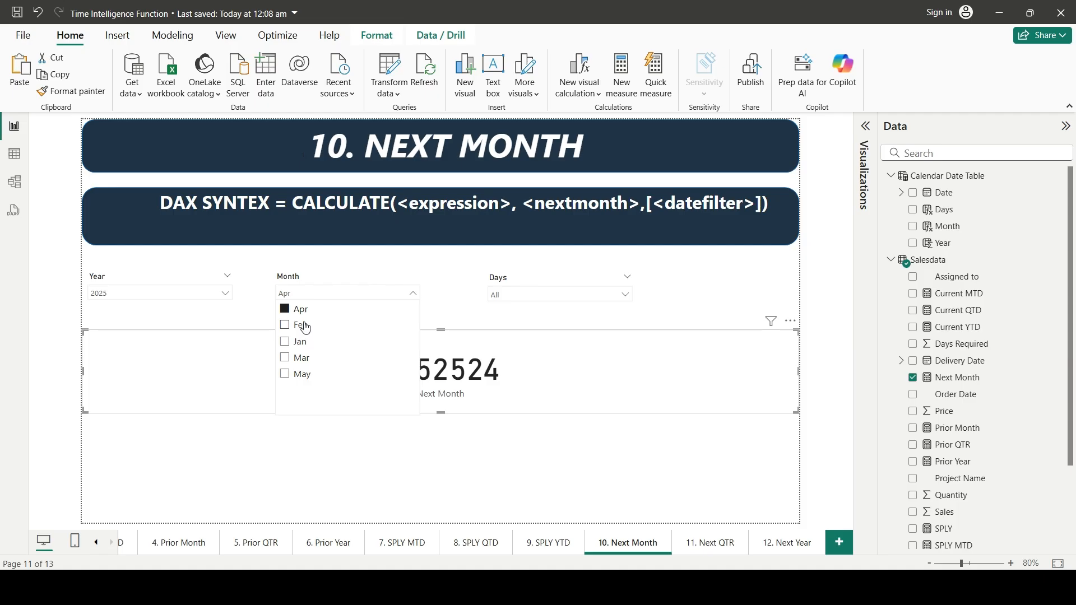
pyautogui.click(288, 358)
pyautogui.click(463, 452)
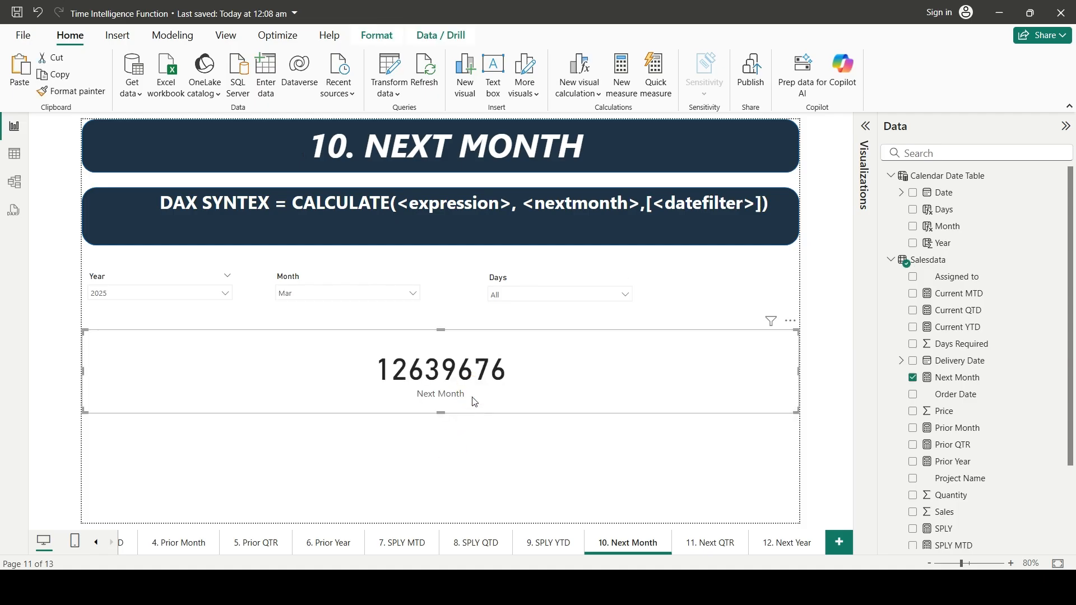
# Switch to Excel, filter Order Date to April 2025 only and compare the Sales subtotal with Power BI's Next Month card
pyautogui.hotkey('alt', 'Tab')
pyautogui.click(367, 152)
pyautogui.click(215, 323)
pyautogui.click(245, 373)
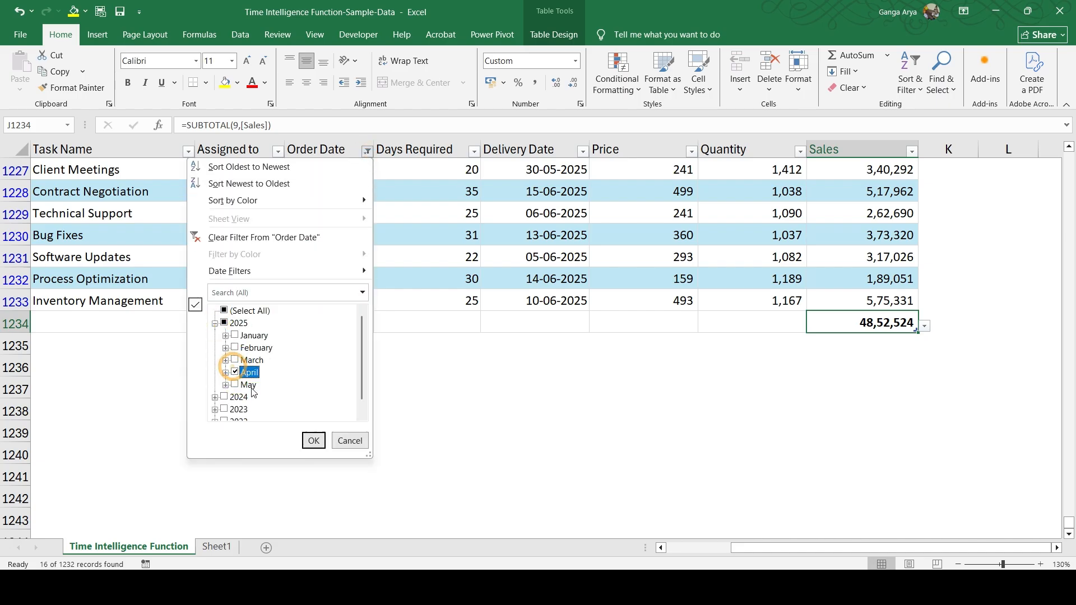
pyautogui.click(314, 441)
pyautogui.scroll(1, 694, 342)
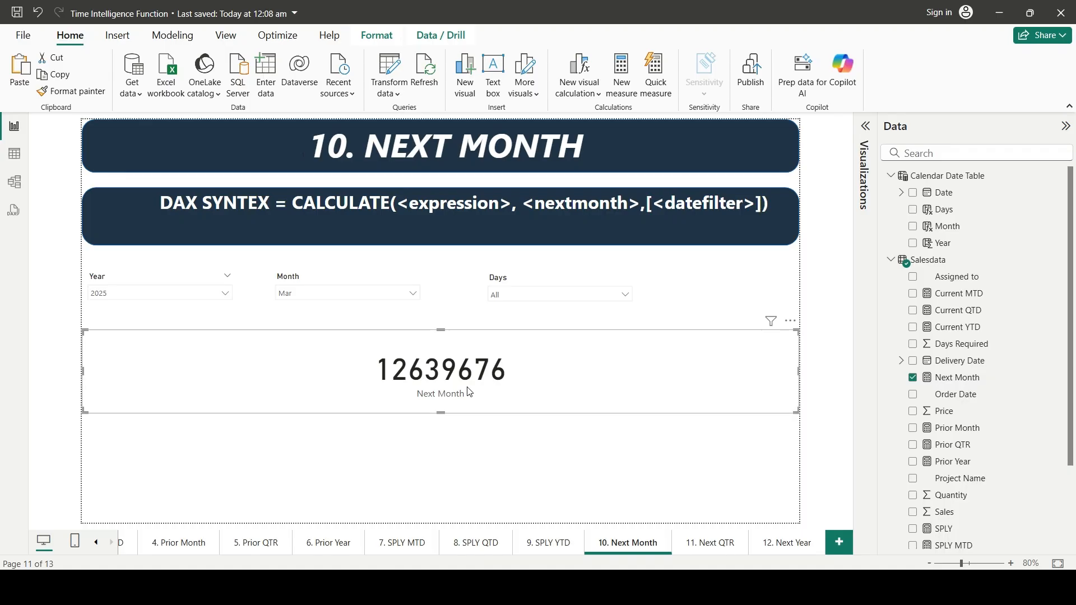
pyautogui.click(467, 387)
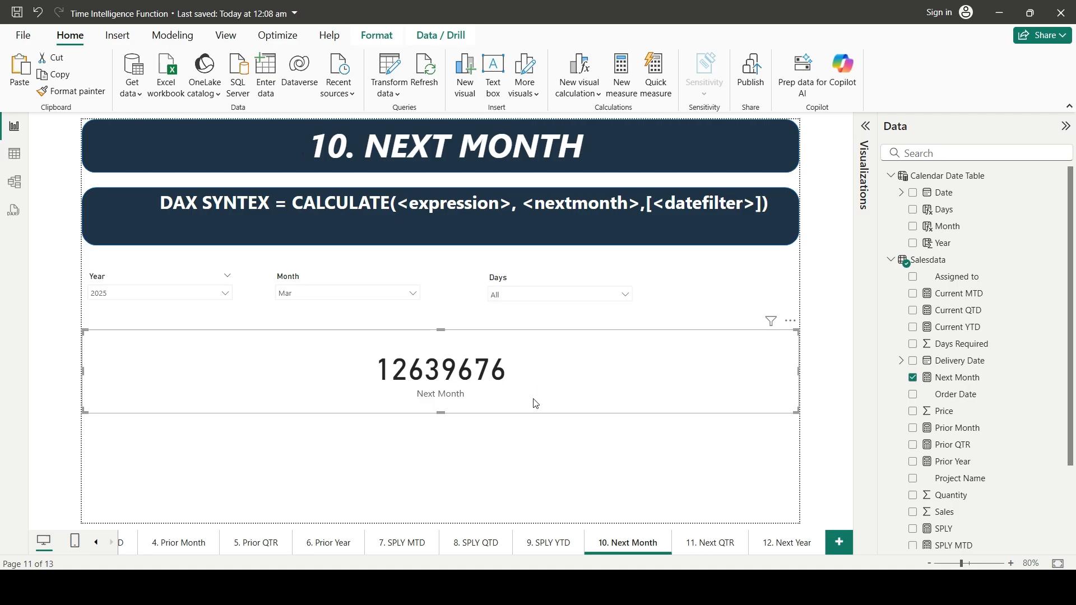
# On the 11. Next QTR page, begin a Salesdata measure named Next QTR that uses CALCULATE with [Total Sales]
pyautogui.click(708, 544)
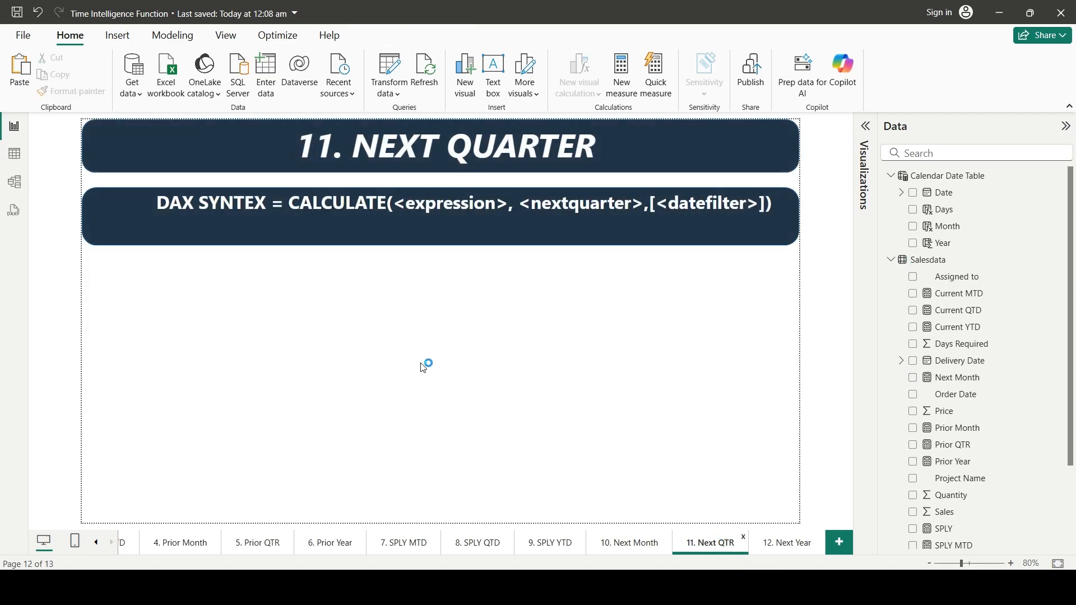
pyautogui.click(945, 263)
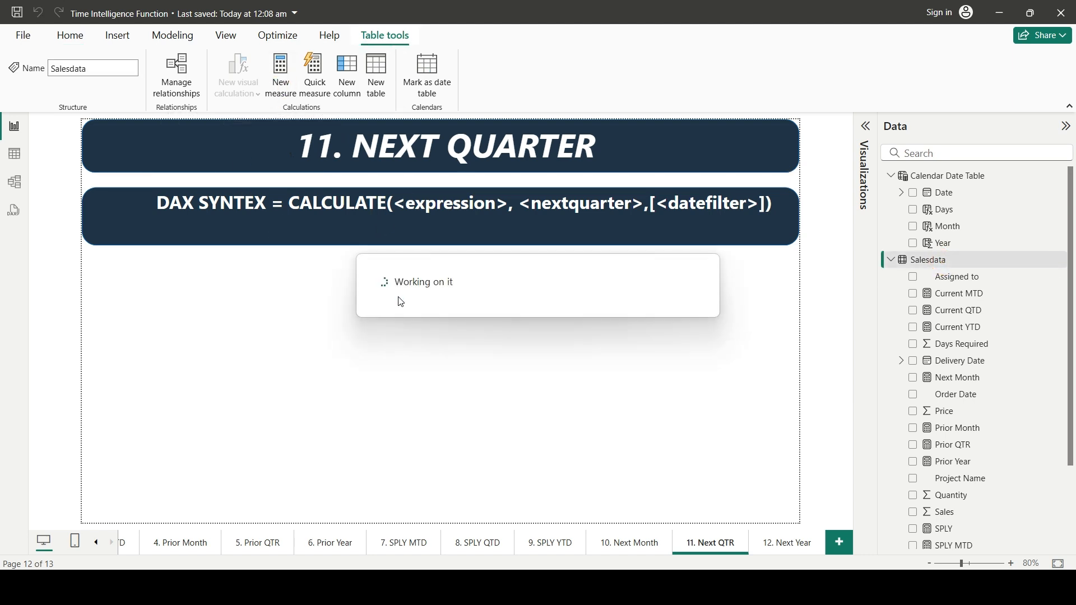
pyautogui.write('Next QTR =')
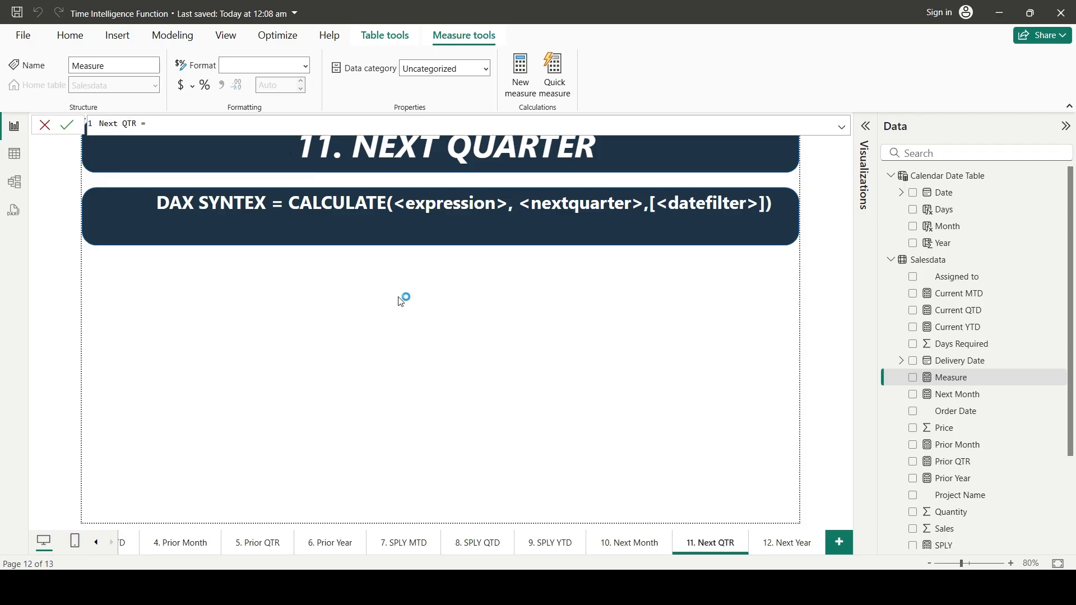
pyautogui.write('CALCULATE(')
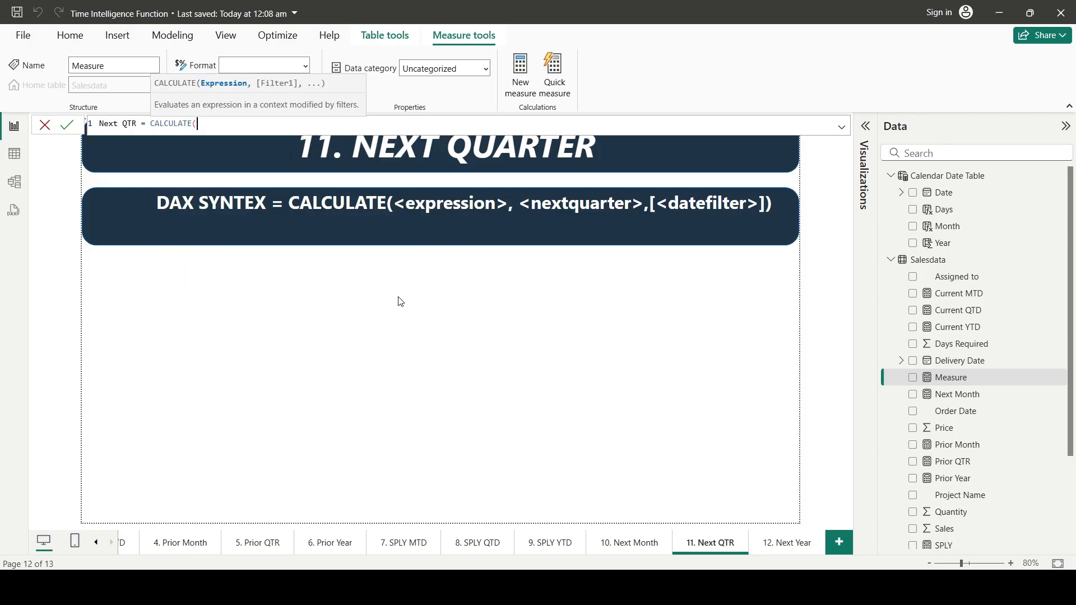
pyautogui.write('total')
pyautogui.press('Tab')
pyautogui.write(',')
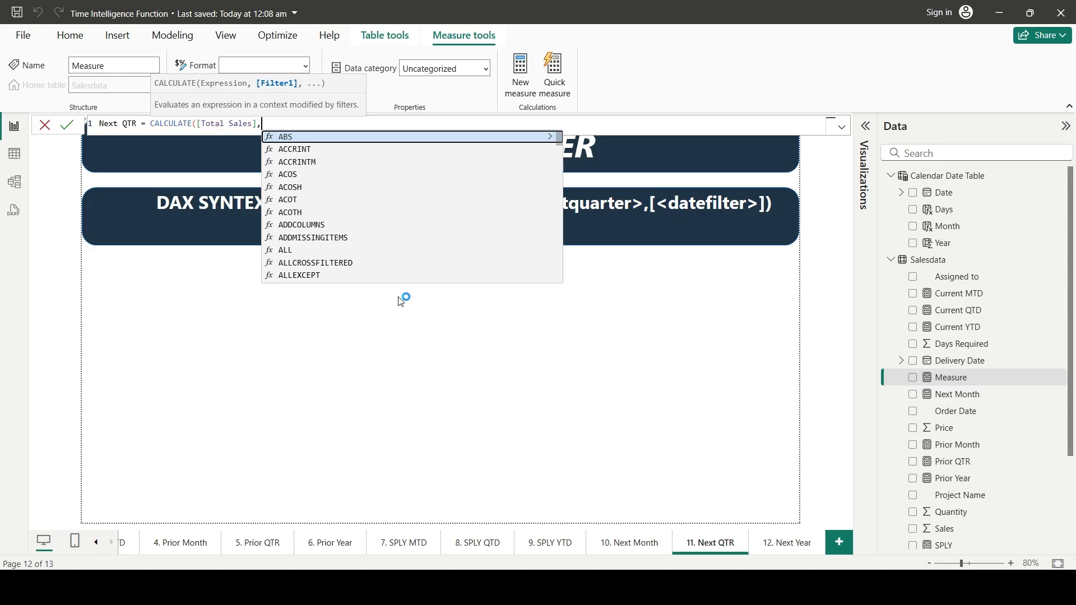
# Complete the Next QTR formula with NEXTQUARTER('Calendar Date Table'[Date]) as the filter and commit the measure
pyautogui.write('nextqu')
pyautogui.press('Tab')
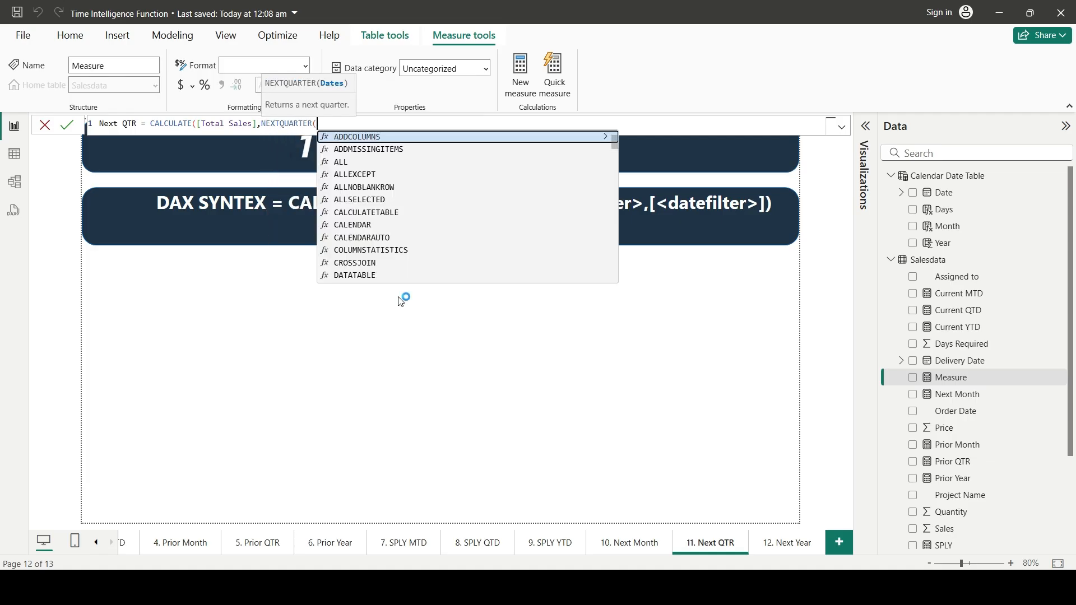
pyautogui.write('calen')
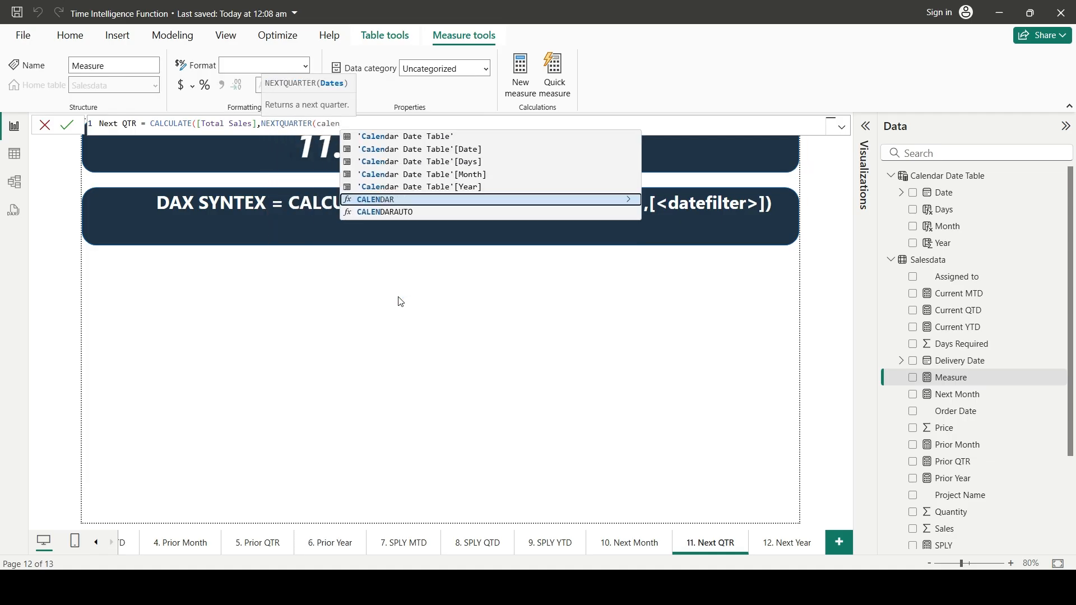
pyautogui.press('Up')
pyautogui.press('Up')
pyautogui.press('Up')
pyautogui.press('Up')
pyautogui.press('Tab')
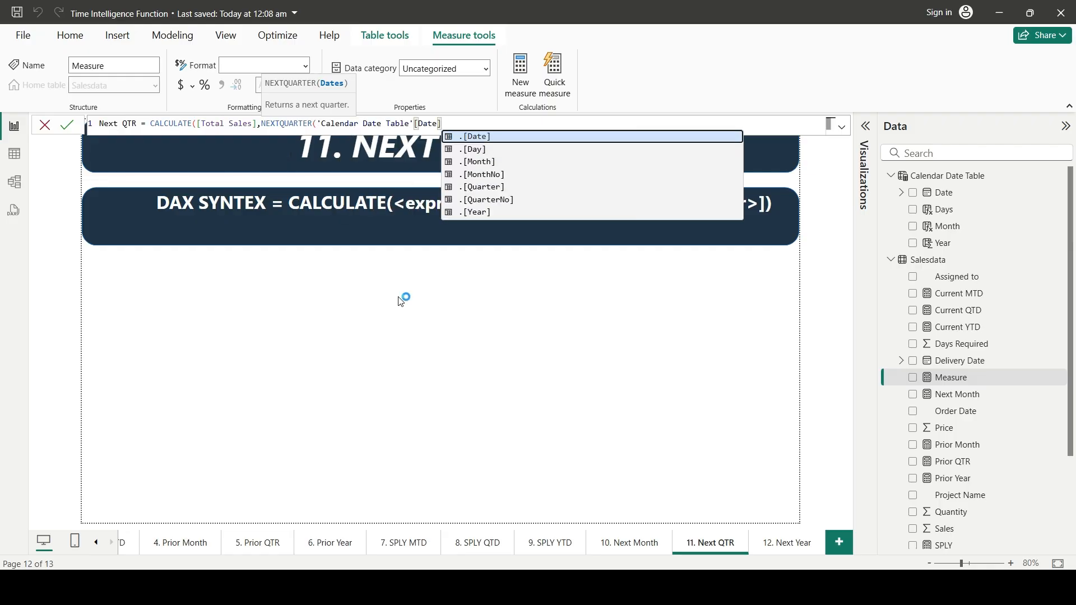
pyautogui.write(')')
pyautogui.press('Return')
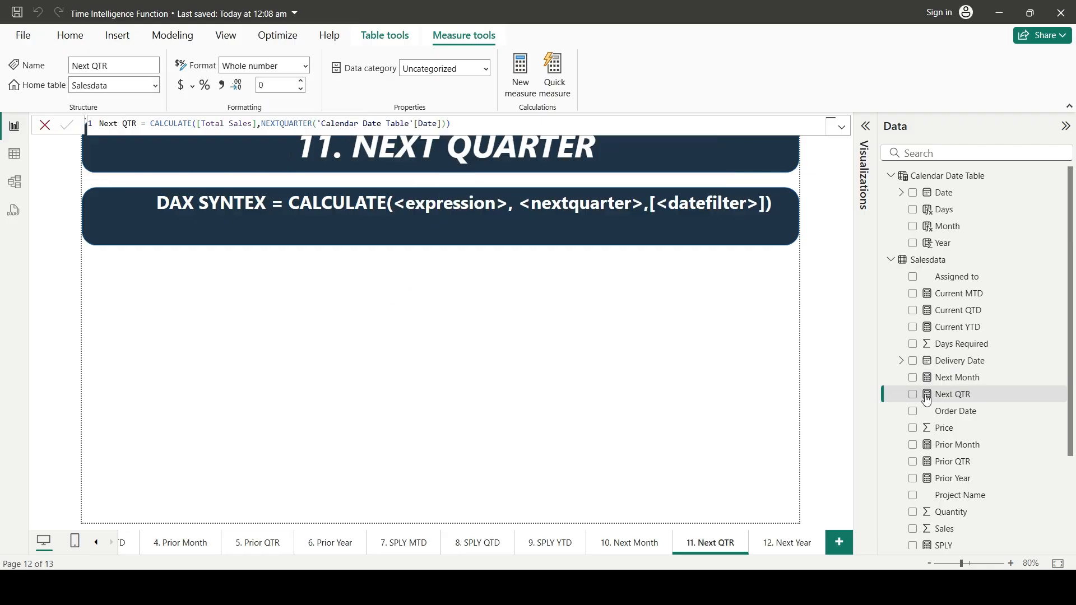
# Add a card visual to the Next QTR page showing the Next QTR measure
pyautogui.click(866, 129)
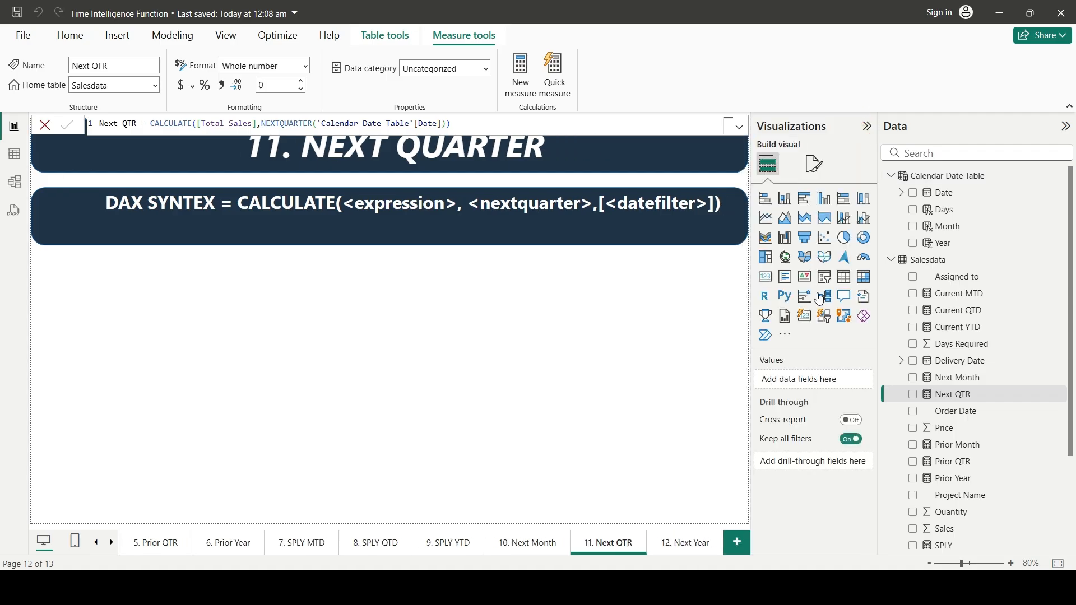
pyautogui.click(766, 276)
pyautogui.moveTo(950, 395); pyautogui.dragTo(559, 372)
# Copy the Year, Month and Days slicers from the 10. Next Month page onto the 11. Next QTR page
pyautogui.click(527, 543)
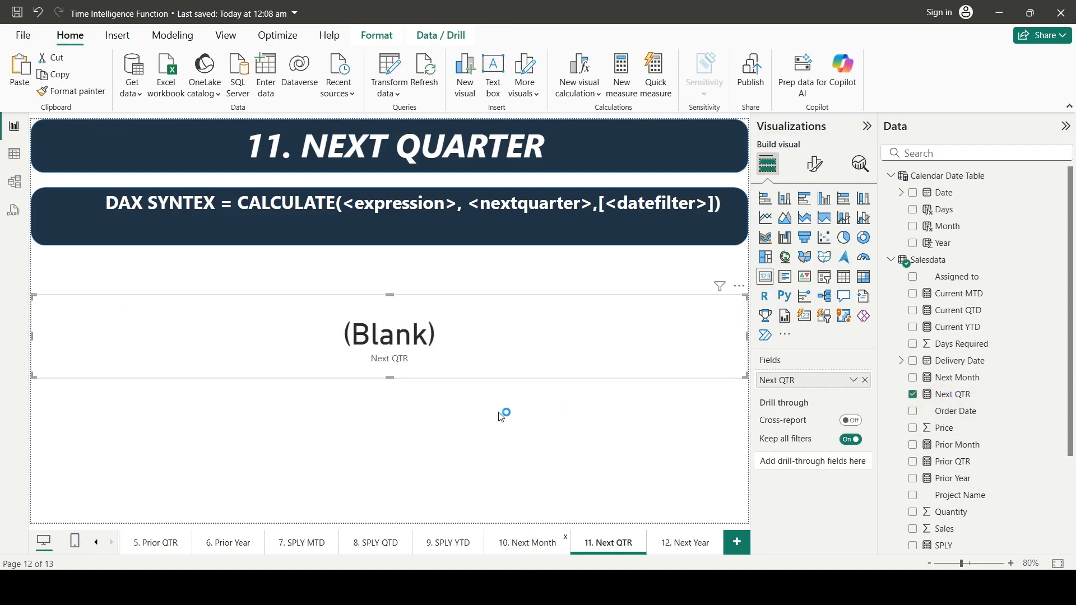
pyautogui.click(112, 277)
pyautogui.keyDown('ctrl'); pyautogui.click(254, 276); pyautogui.keyUp('ctrl')
pyautogui.keyDown('ctrl'); pyautogui.click(452, 275); pyautogui.keyUp('ctrl')
pyautogui.click(592, 543)
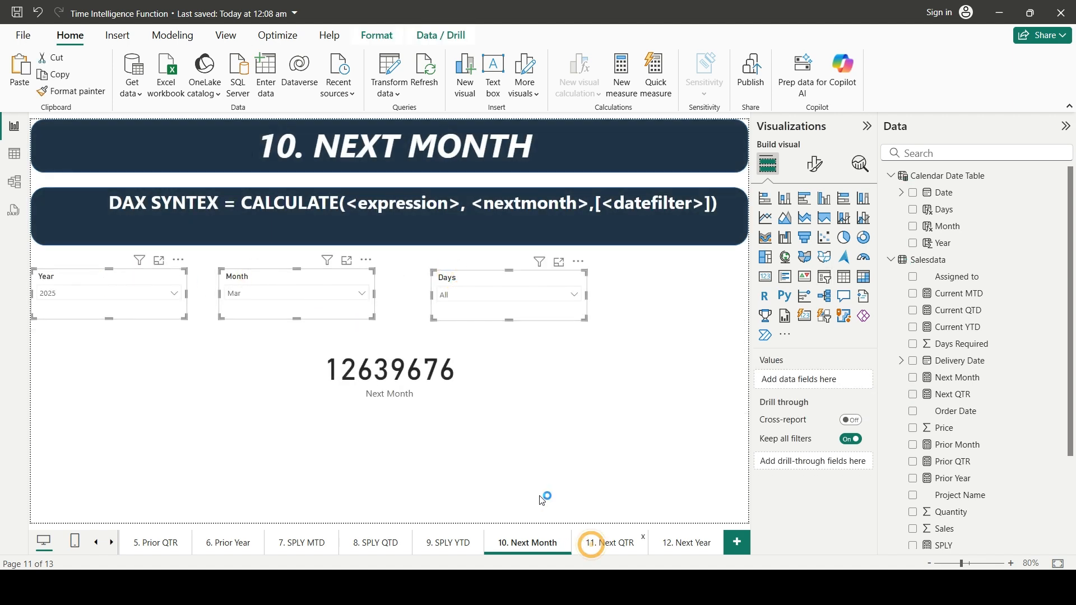
pyautogui.hotkey('ctrl', 'v')
pyautogui.click(644, 320)
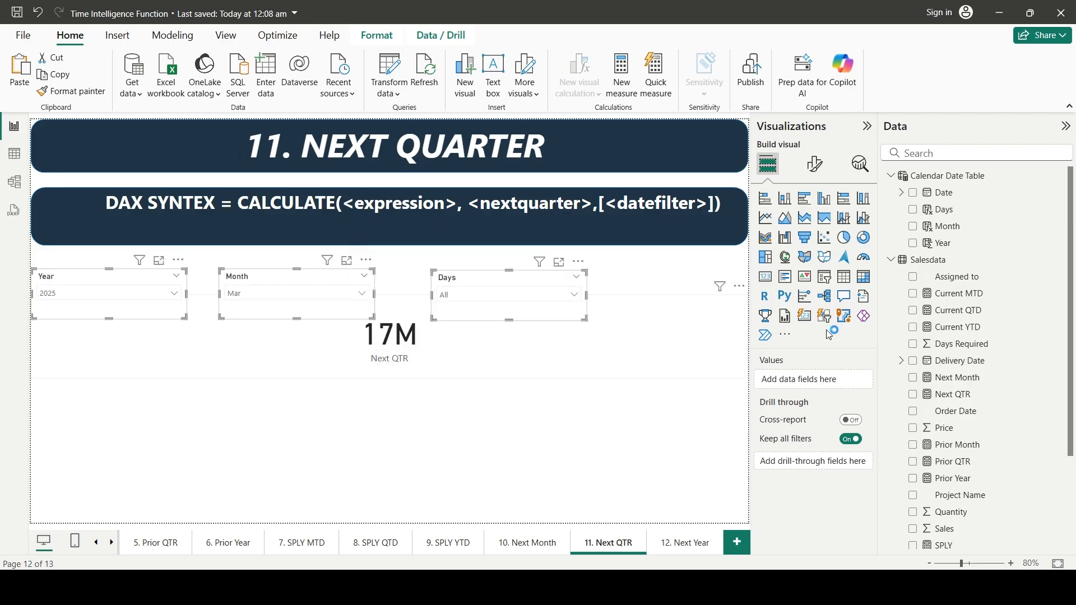
# Move the Next QTR card down so it sits clear of the slicers
pyautogui.click(868, 127)
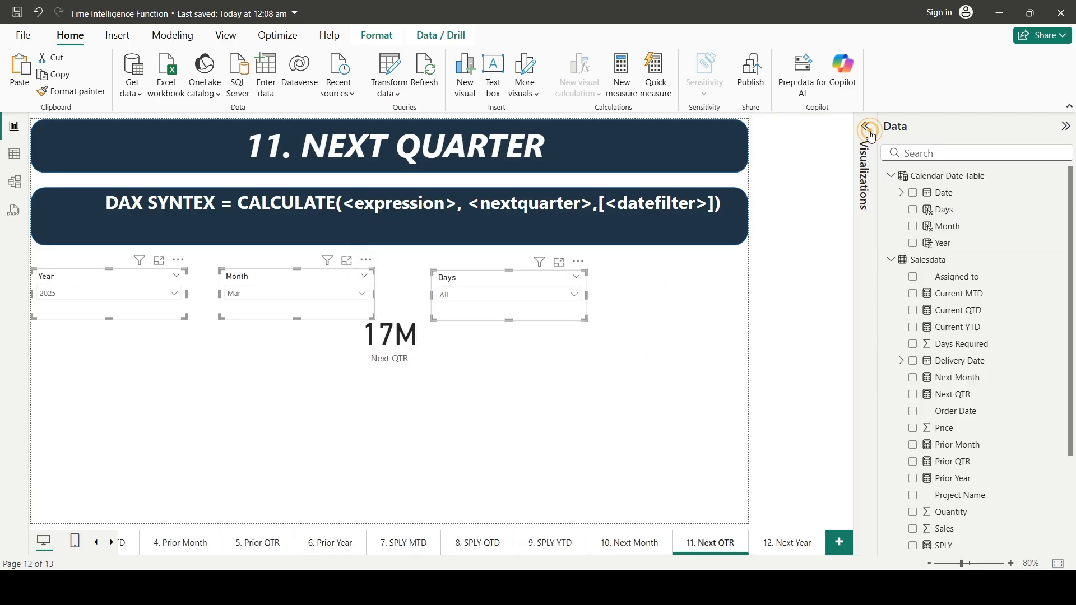
pyautogui.click(488, 429)
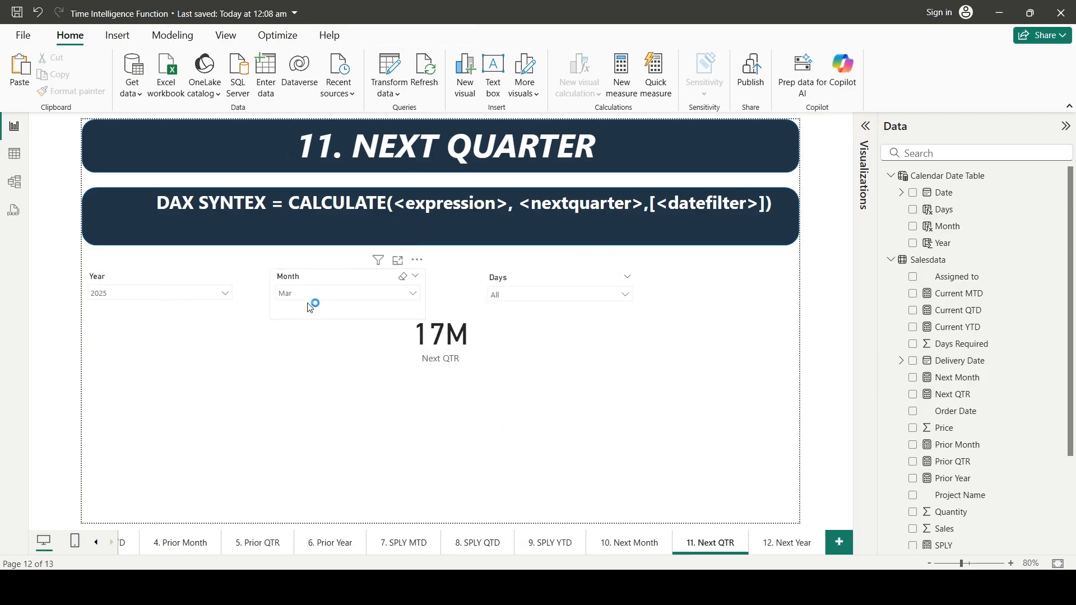
pyautogui.moveTo(447, 349); pyautogui.dragTo(445, 397)
pyautogui.click(391, 468)
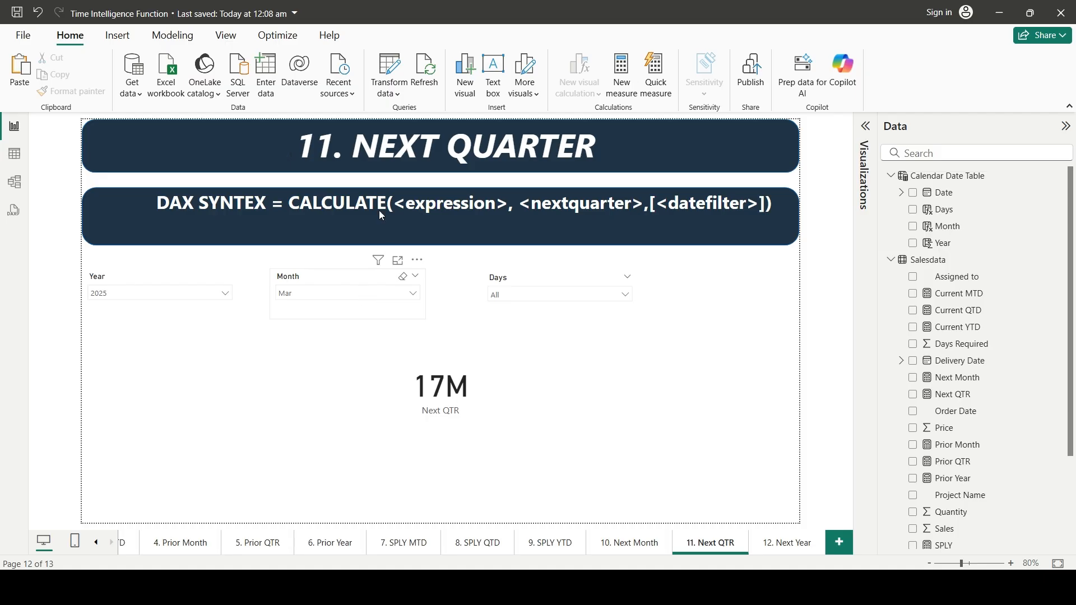
pyautogui.click(371, 379)
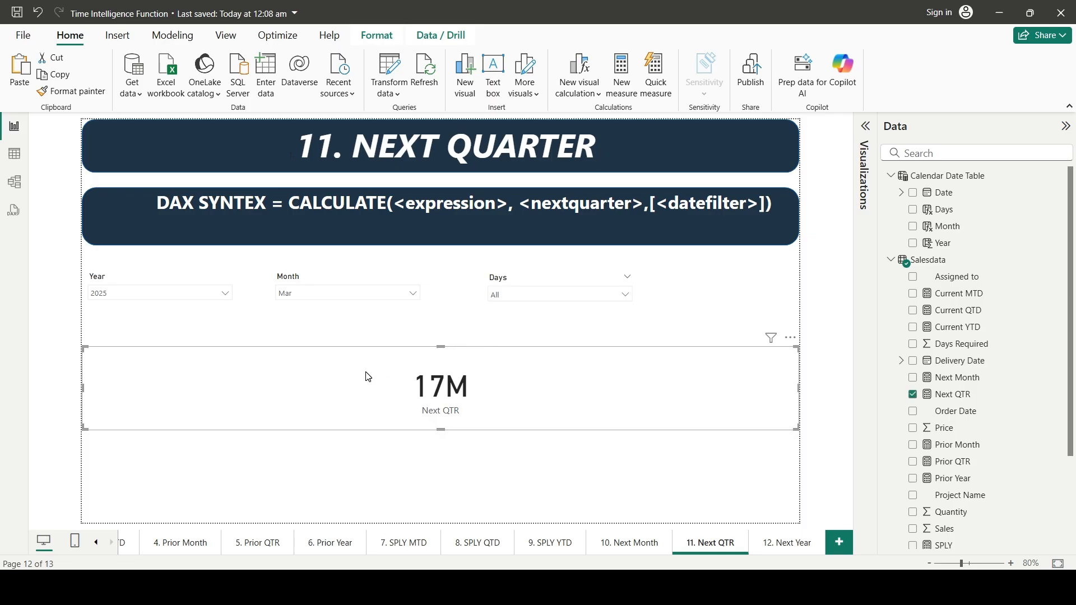
# Switch to Excel, filter the Order Date column to April and May 2025 only and check the Sales subtotal
pyautogui.click(463, 587)
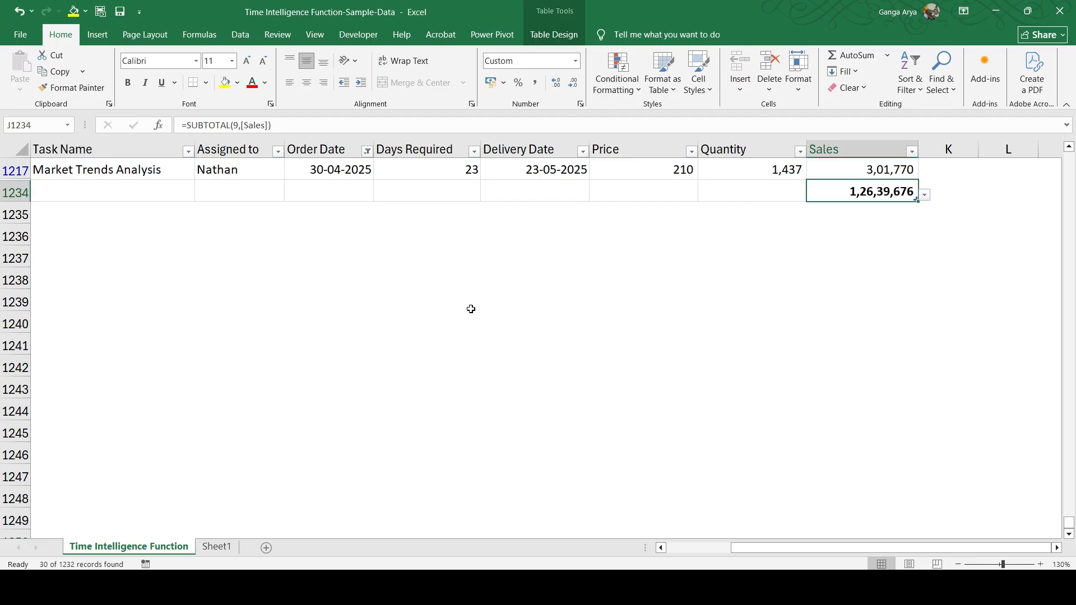
pyautogui.click(367, 151)
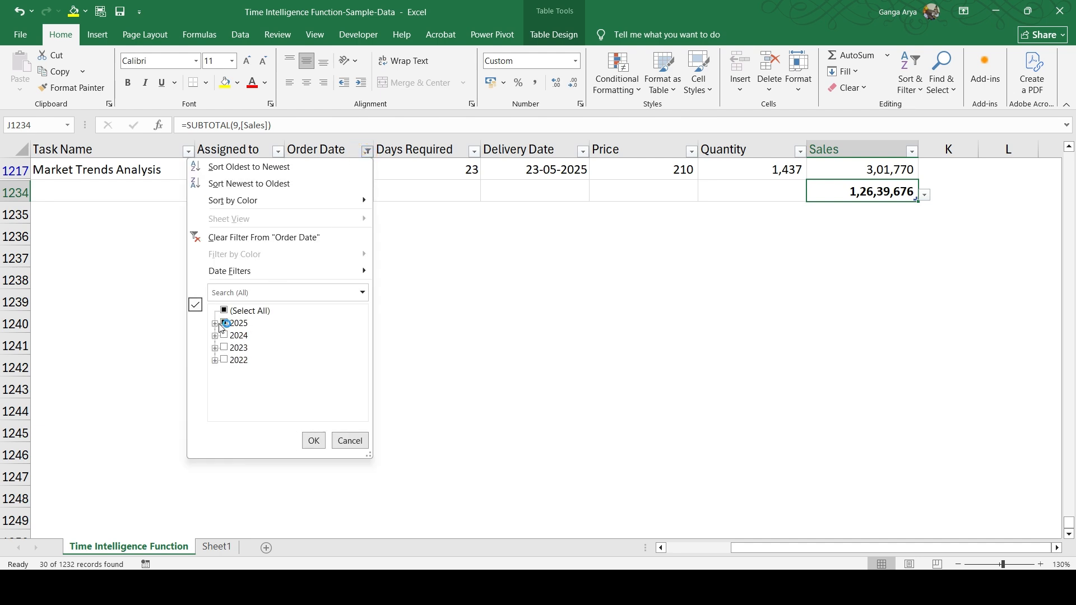
pyautogui.click(216, 324)
pyautogui.doubleClick(224, 323)
pyautogui.doubleClick(225, 325)
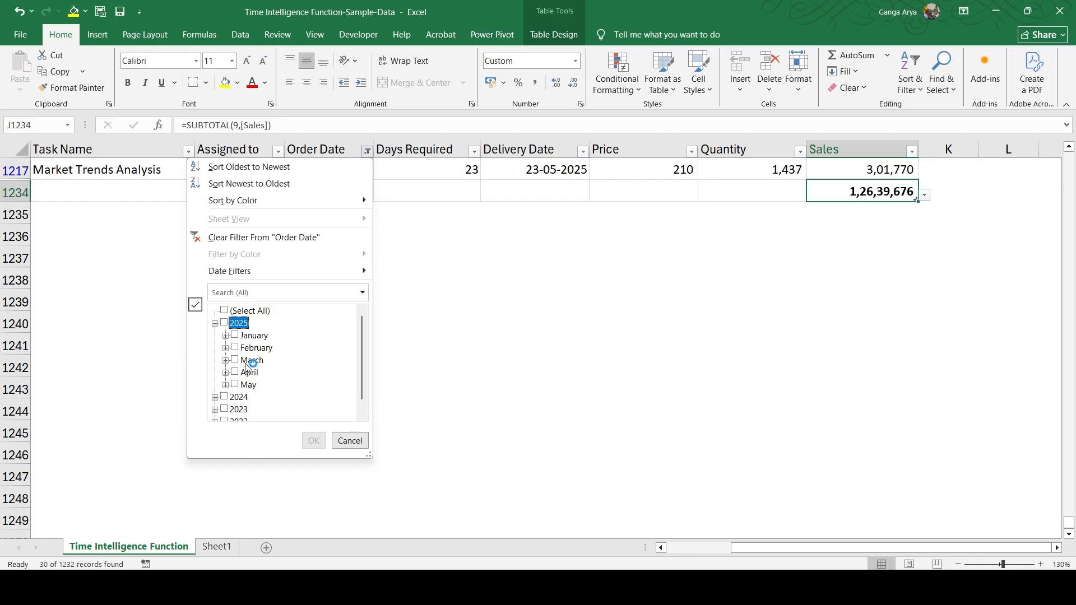
pyautogui.click(236, 373)
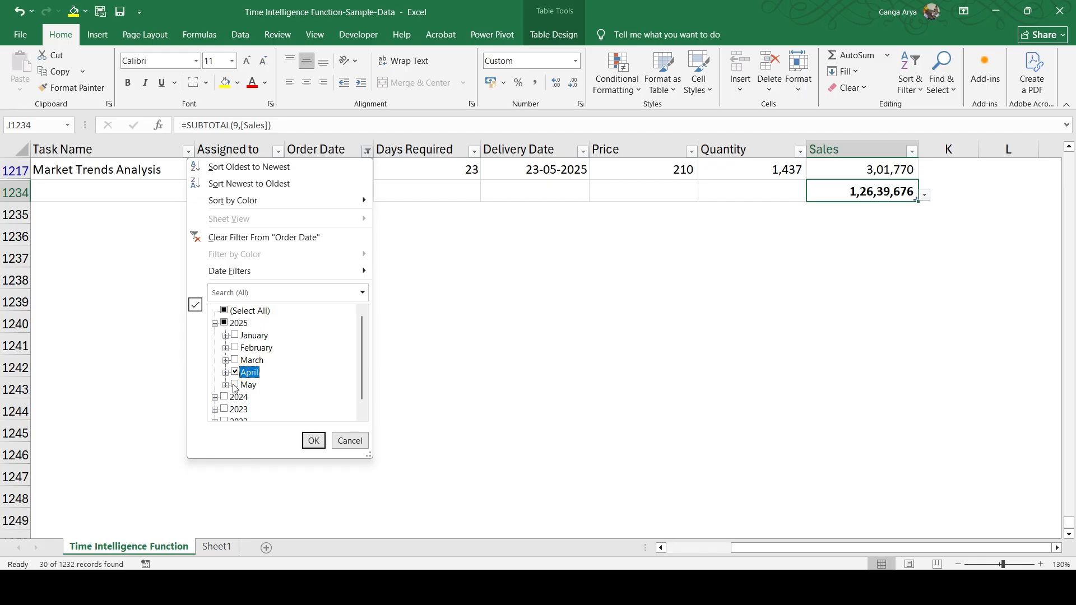
pyautogui.click(235, 386)
pyautogui.click(314, 441)
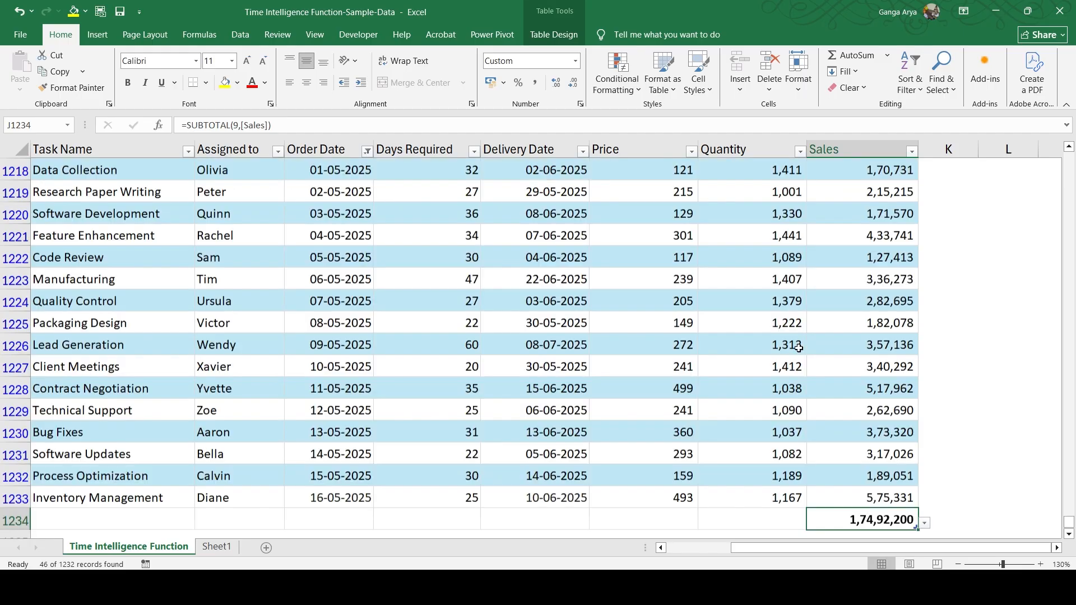
pyautogui.scroll(-2, 877, 460)
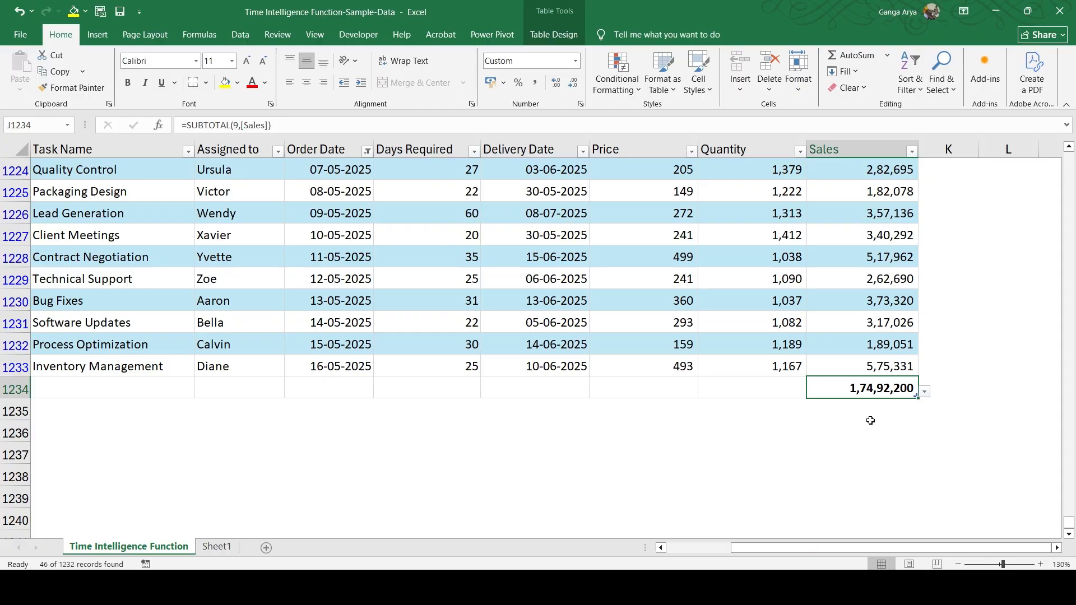
# Return to Power BI, display the Next QTR card's callout value as a full unabbreviated number and compare it with Excel's Sales subtotal
pyautogui.hotkey('alt', 'Tab')
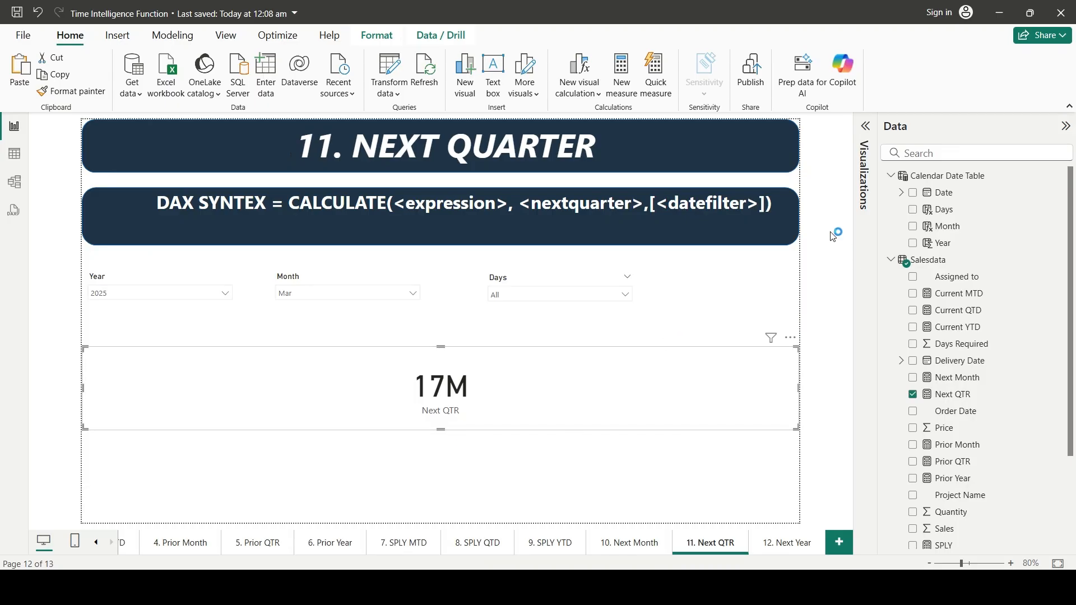
pyautogui.click(866, 128)
pyautogui.click(821, 175)
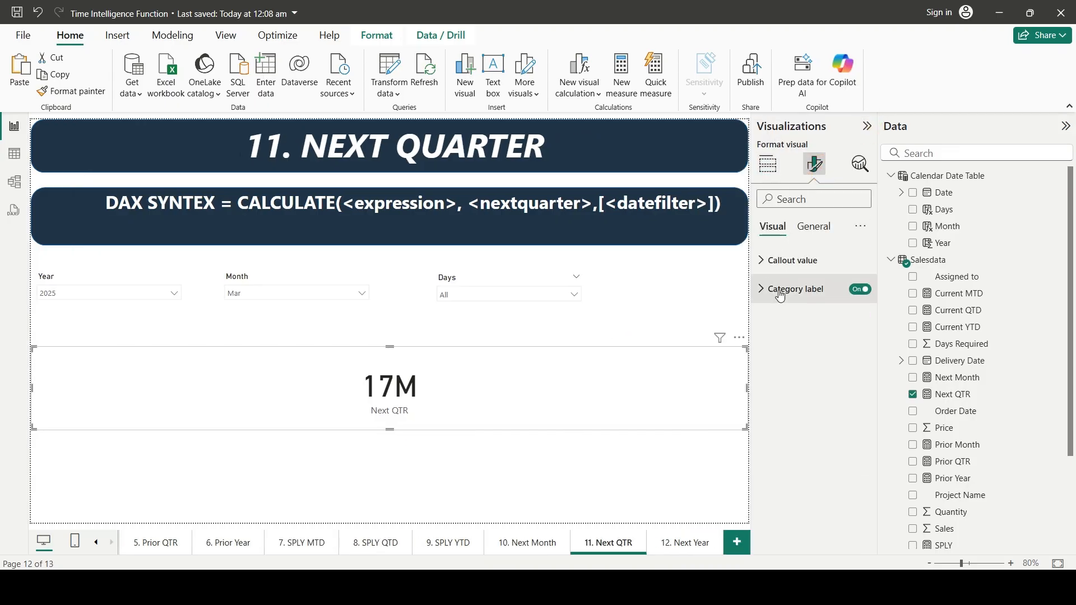
pyautogui.click(774, 260)
pyautogui.click(808, 403)
pyautogui.click(783, 437)
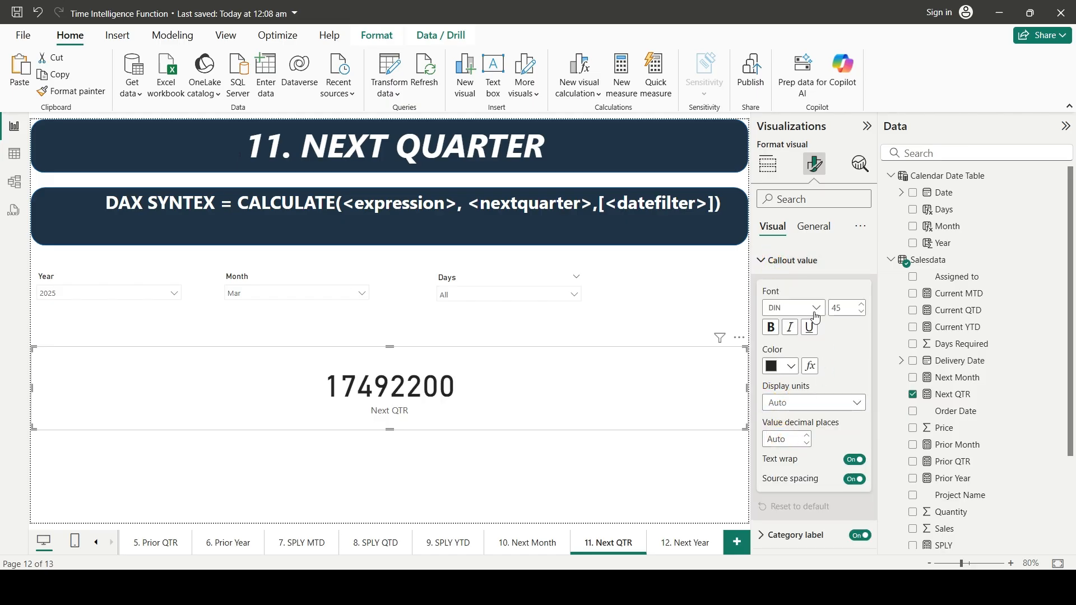
pyautogui.click(868, 126)
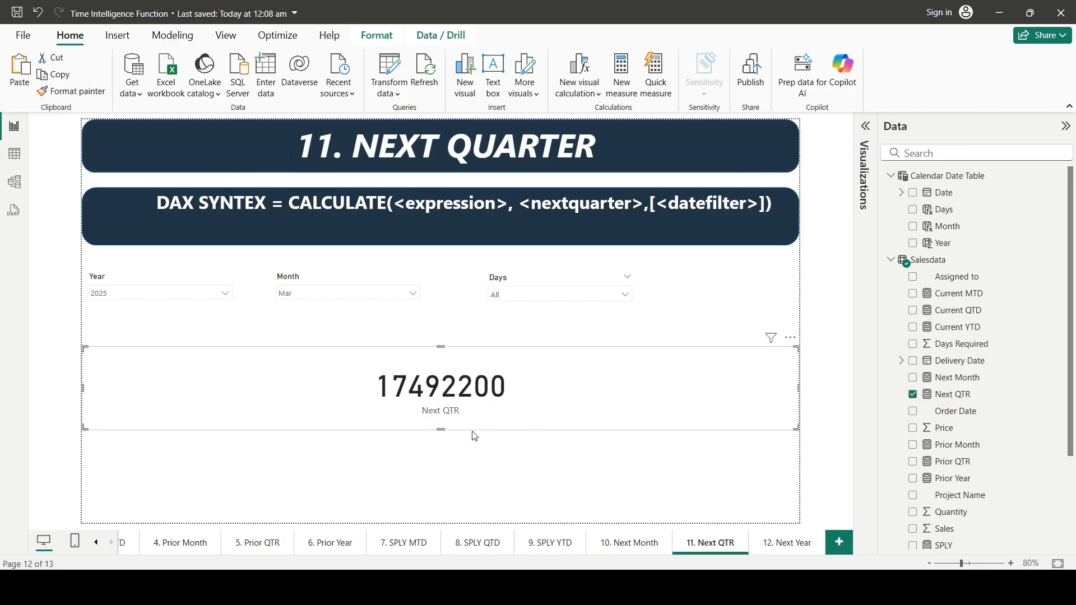
pyautogui.hotkey('alt', 'Tab')
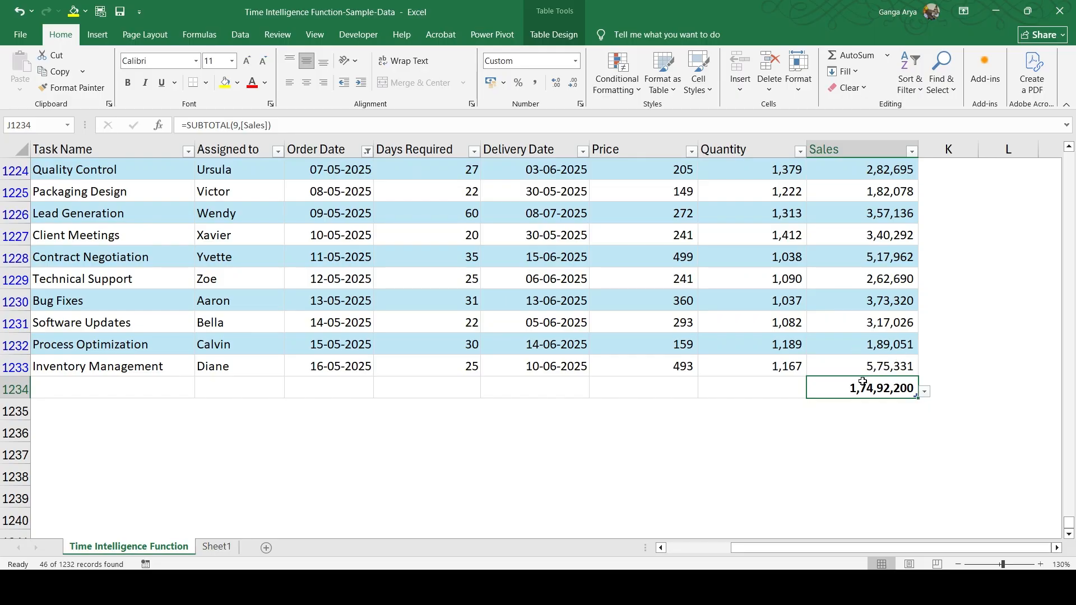
# Back in Power BI, check the Next QTR card with the Month slicer set to Jan, then to Feb
pyautogui.hotkey('alt', 'Tab')
pyautogui.click(302, 293)
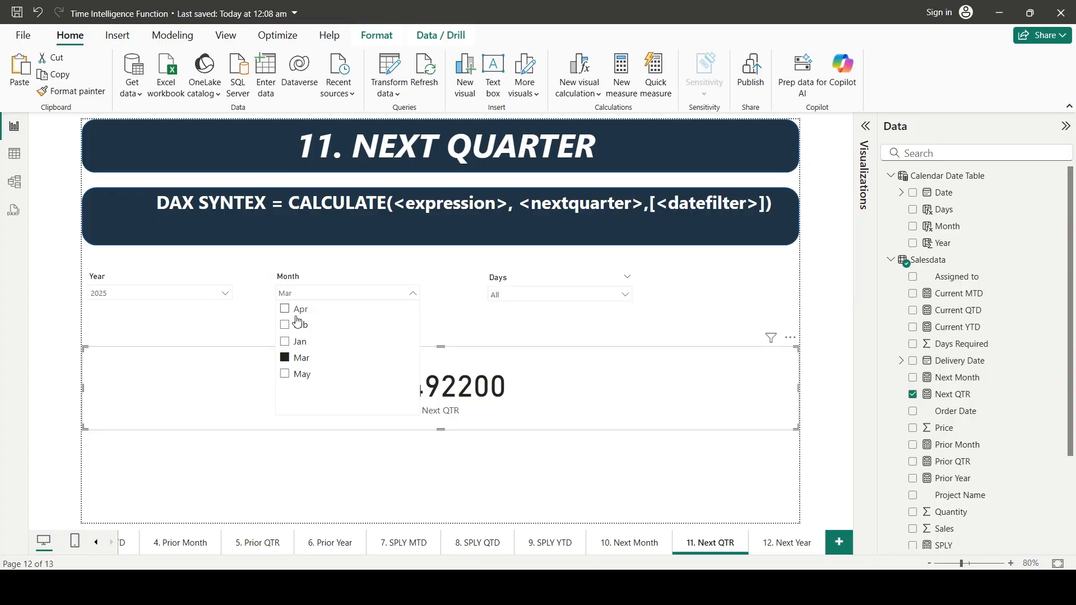
pyautogui.click(294, 342)
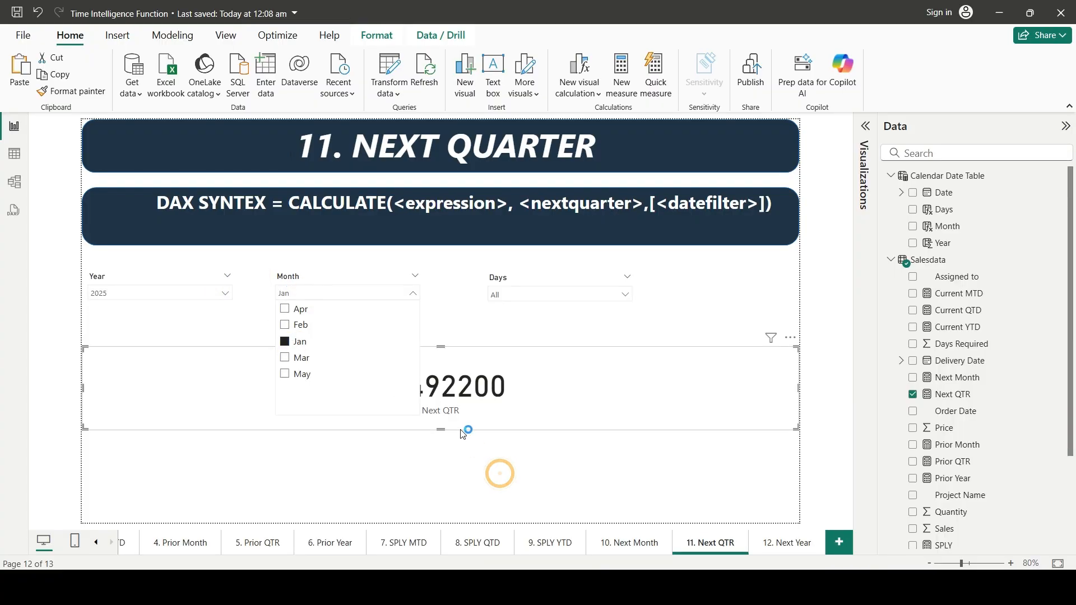
pyautogui.click(463, 435)
pyautogui.click(360, 292)
pyautogui.click(297, 325)
pyautogui.click(421, 401)
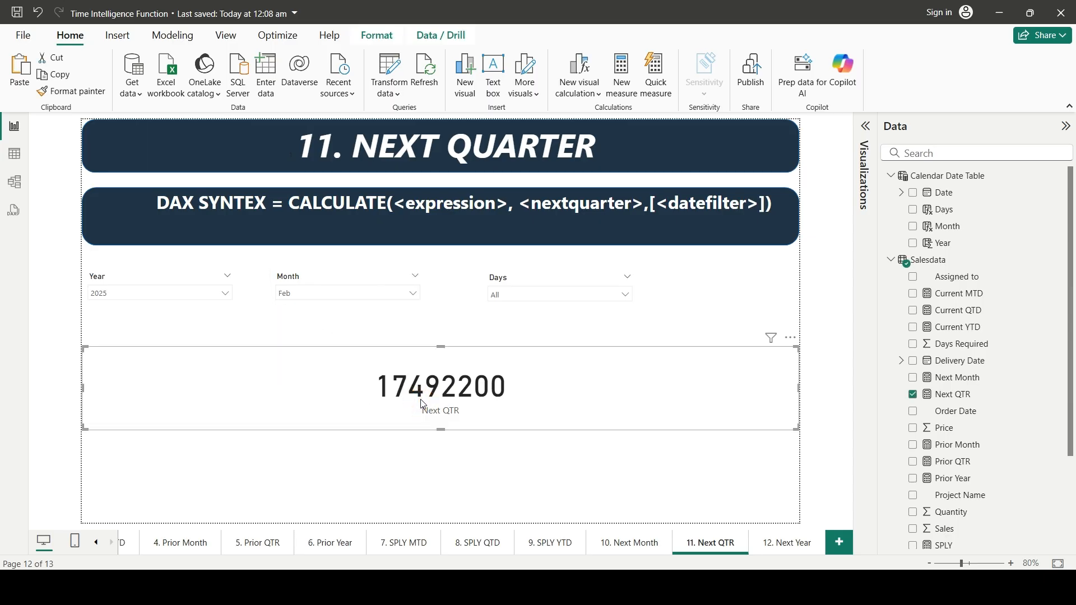
# Set the Month slicer to Apr and the Year slicer to 2024, checking the Next QTR card
pyautogui.click(342, 293)
pyautogui.click(297, 309)
pyautogui.click(391, 471)
pyautogui.click(422, 432)
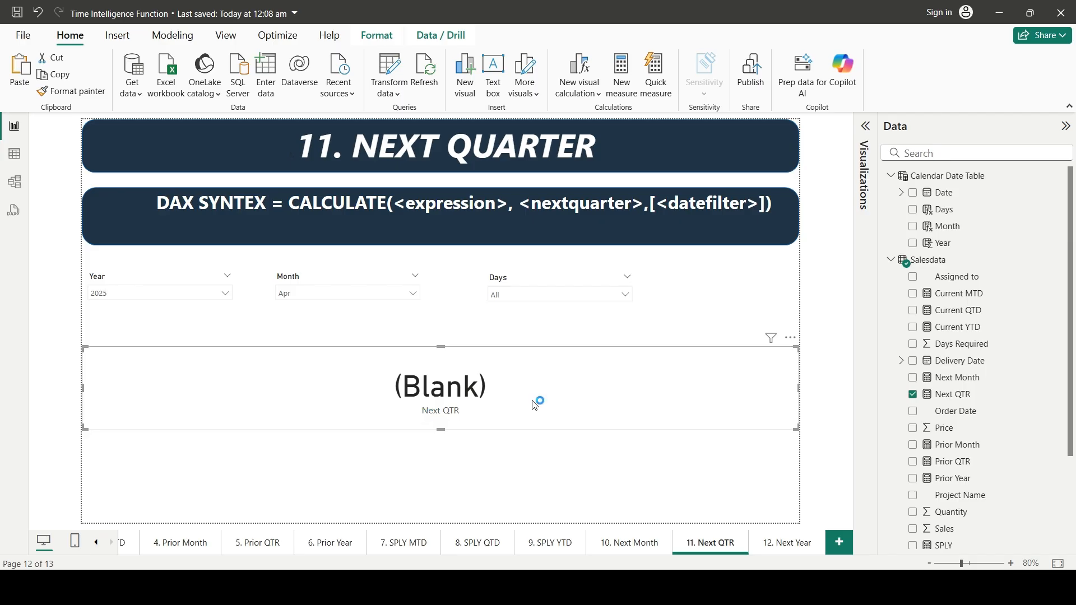
pyautogui.click(192, 293)
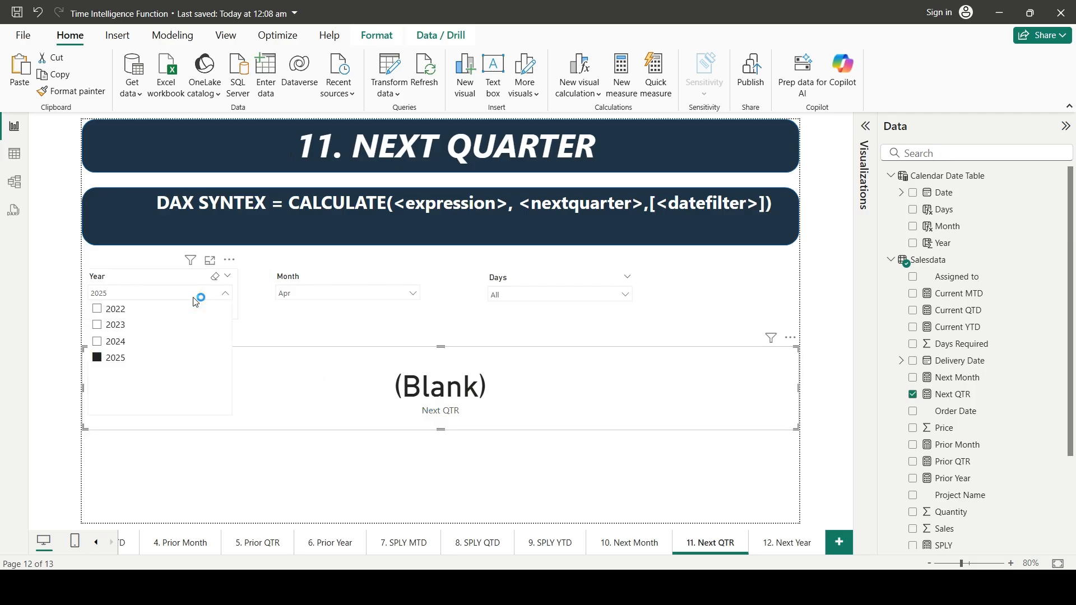
pyautogui.click(118, 342)
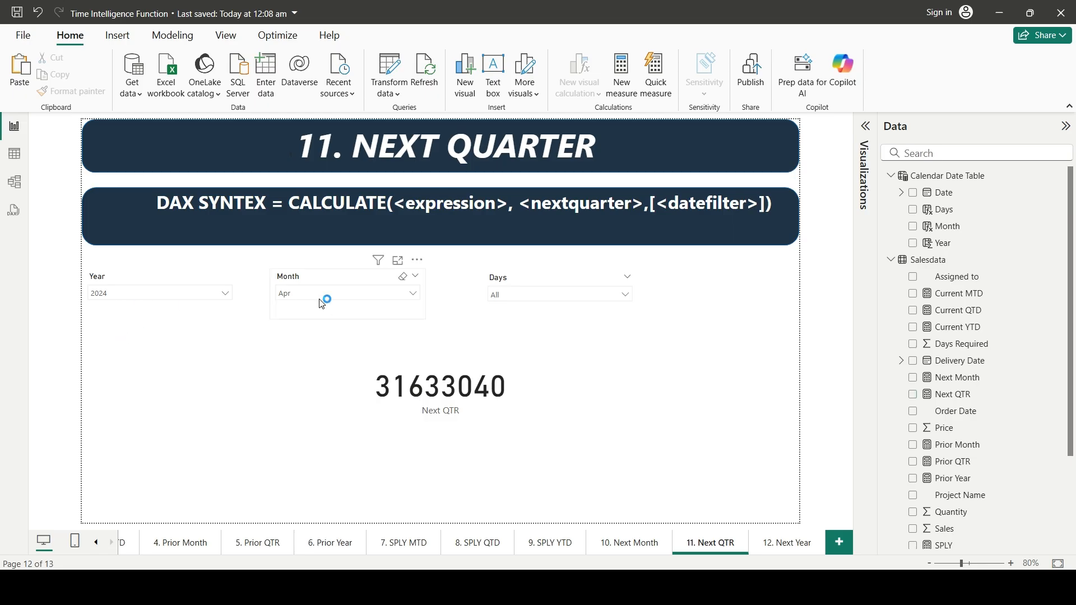
pyautogui.click(437, 404)
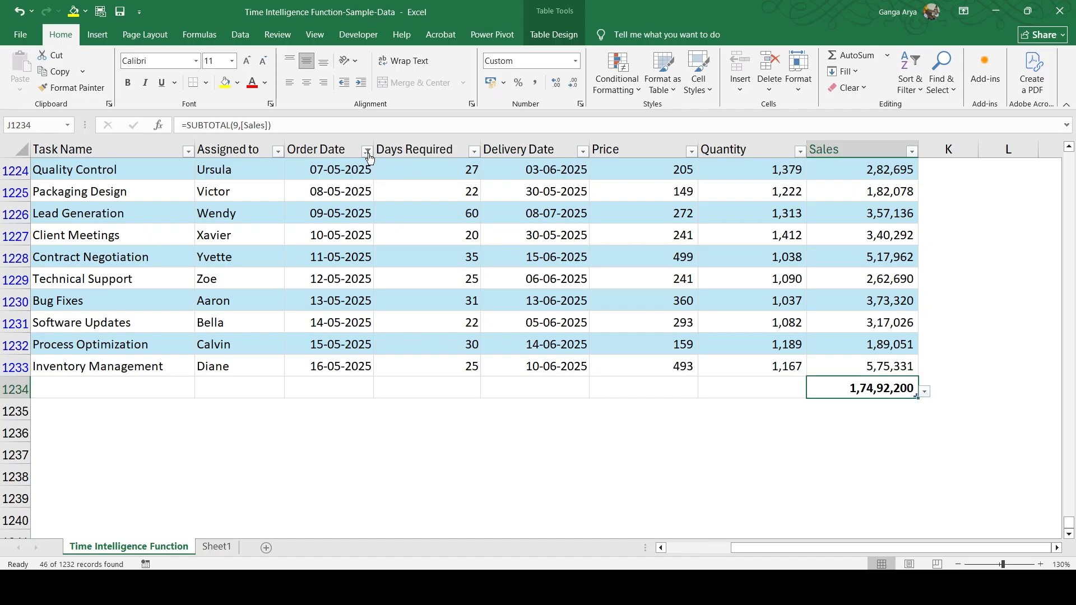
# In Excel, filter the Order Date column to July, August and September 2024 only and compare the Sales subtotal with Power BI's Next QTR card
pyautogui.click(367, 151)
pyautogui.doubleClick(223, 323)
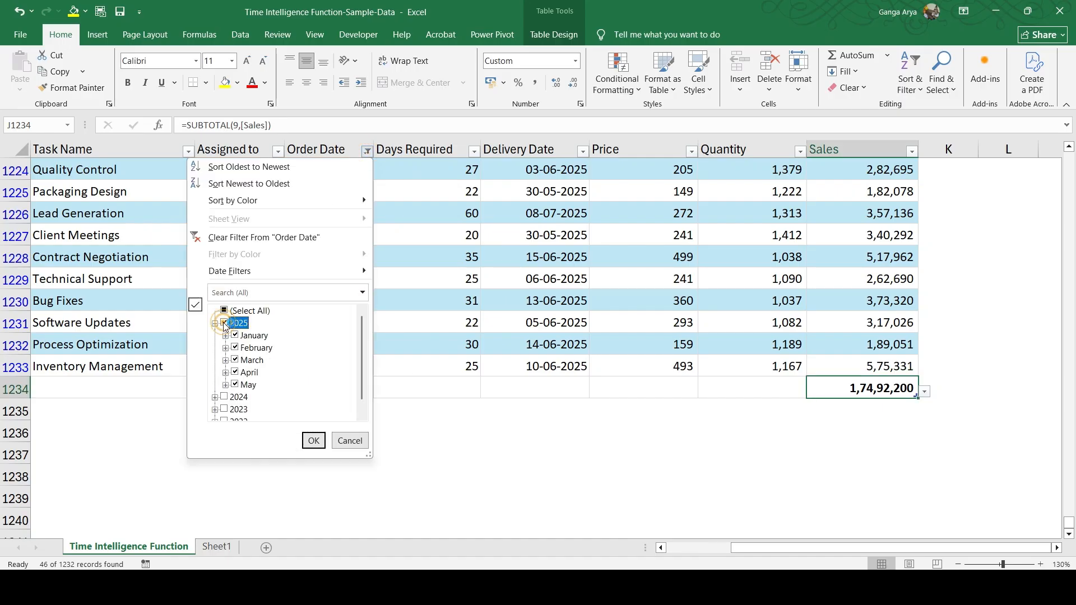
pyautogui.click(224, 323)
pyautogui.click(214, 324)
pyautogui.click(214, 335)
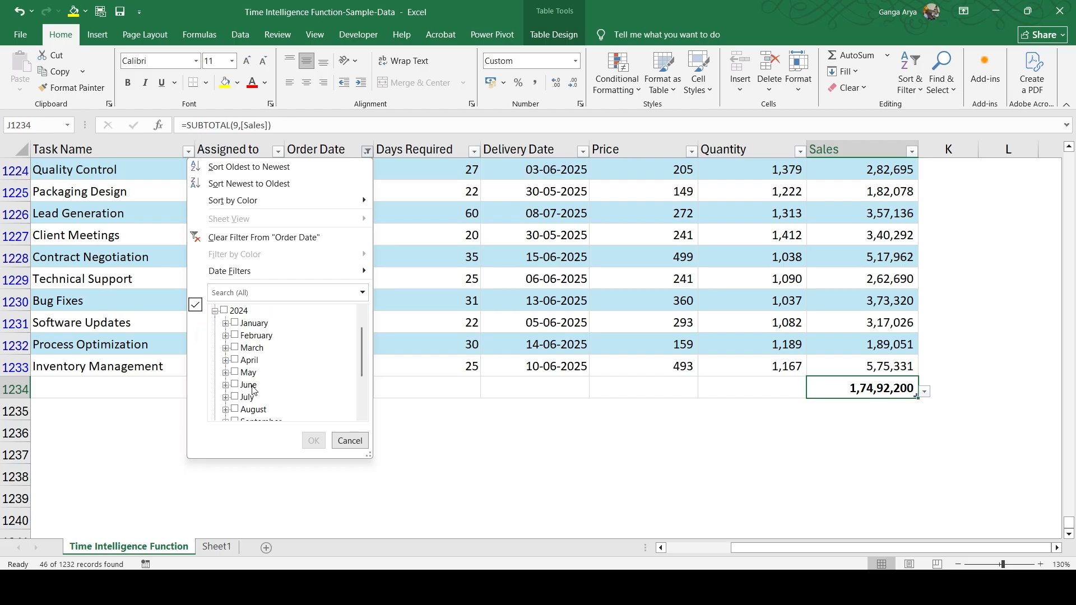
pyautogui.scroll(-2, 253, 376)
pyautogui.click(228, 325)
pyautogui.click(225, 310)
pyautogui.click(234, 310)
pyautogui.click(235, 324)
pyautogui.click(234, 312)
pyautogui.click(233, 337)
pyautogui.click(235, 348)
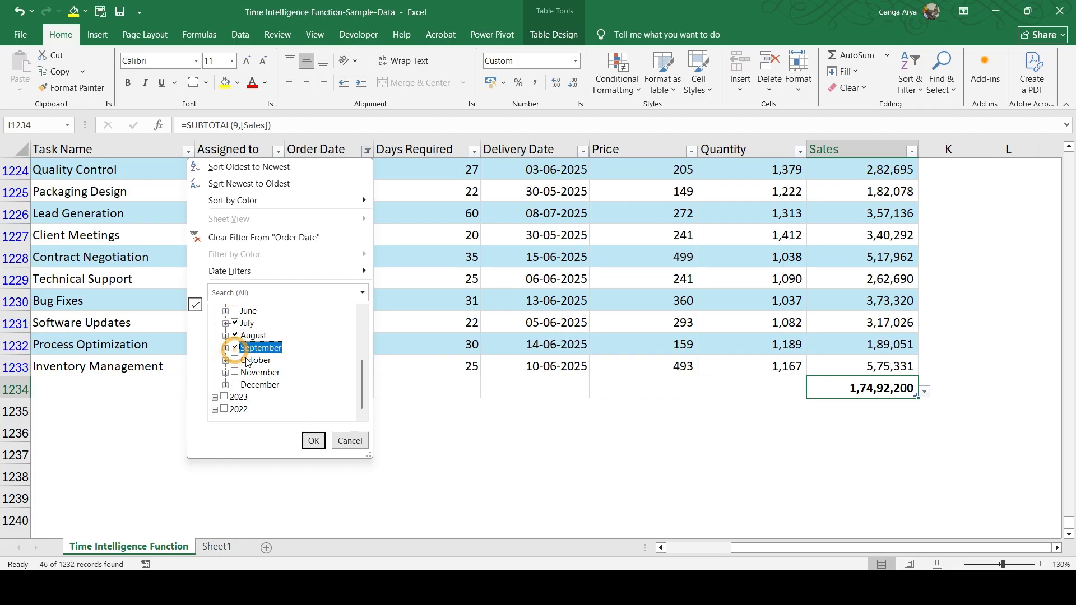
pyautogui.click(314, 441)
pyautogui.scroll(2, 877, 392)
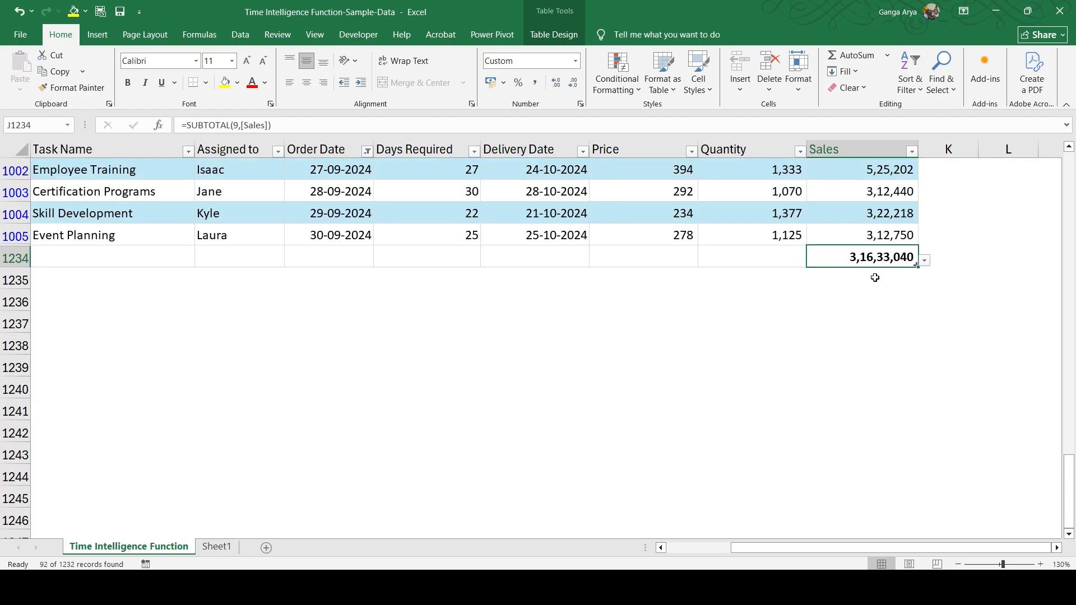
pyautogui.hotkey('alt', 'Tab')
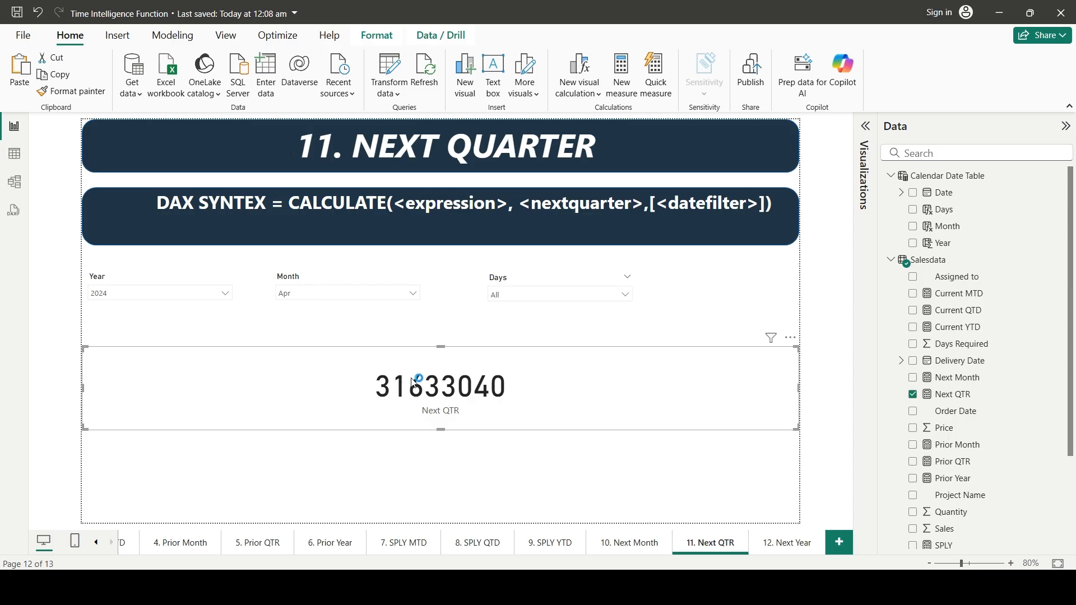
pyautogui.click(481, 472)
# On the 12. Next Year page, create the Salesdata measure Next Year = CALCULATE([Total Sales],NEXTYEAR('Calendar Date Table'[Date]))
pyautogui.click(785, 544)
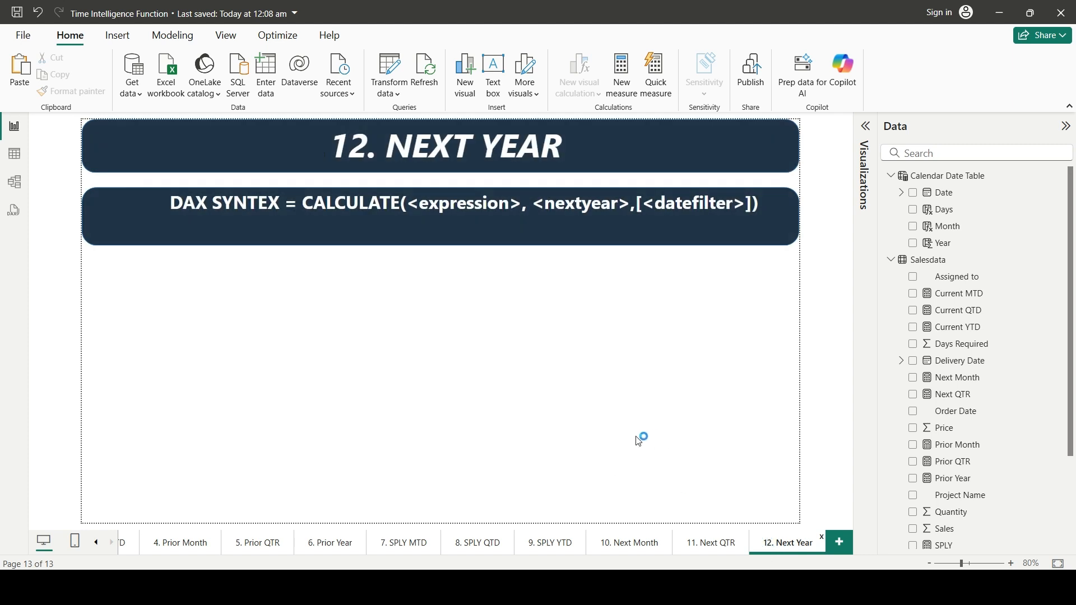
pyautogui.click(925, 261)
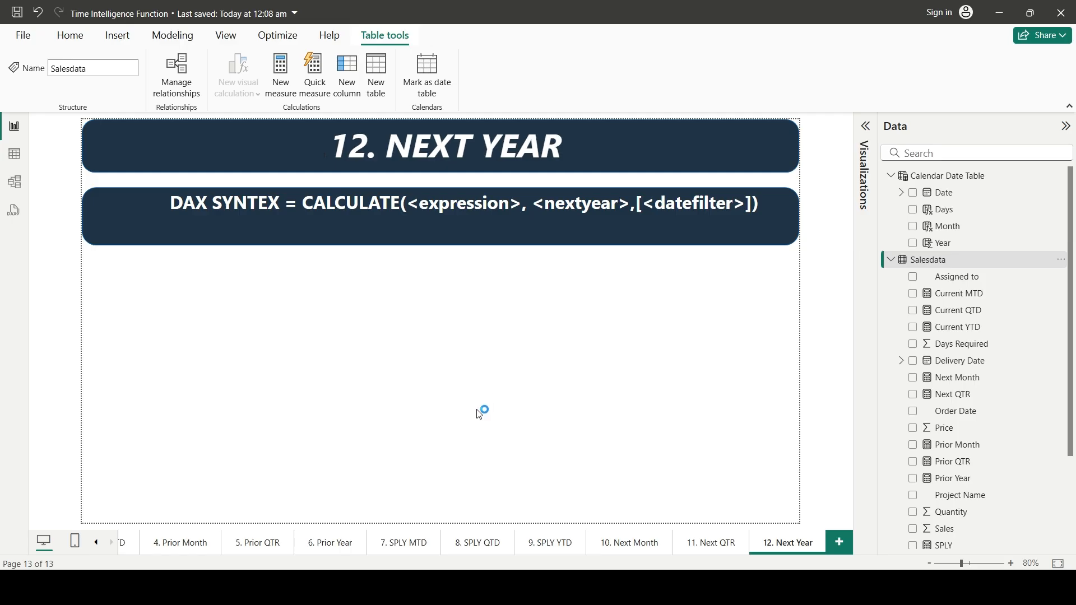
pyautogui.write('Next Year = CALCULATE(')
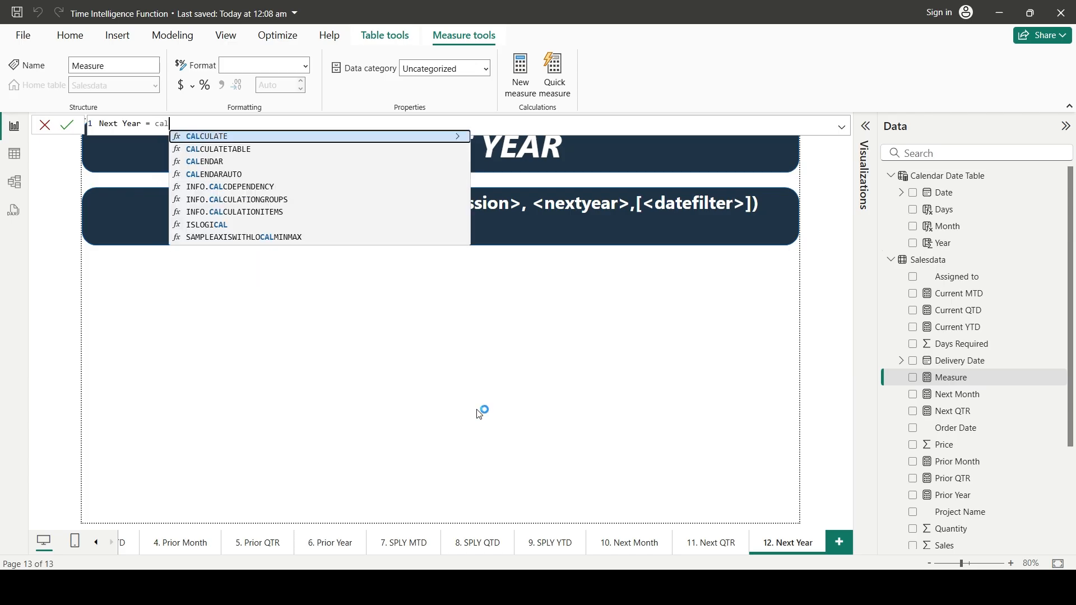
pyautogui.write('[Total Sales]')
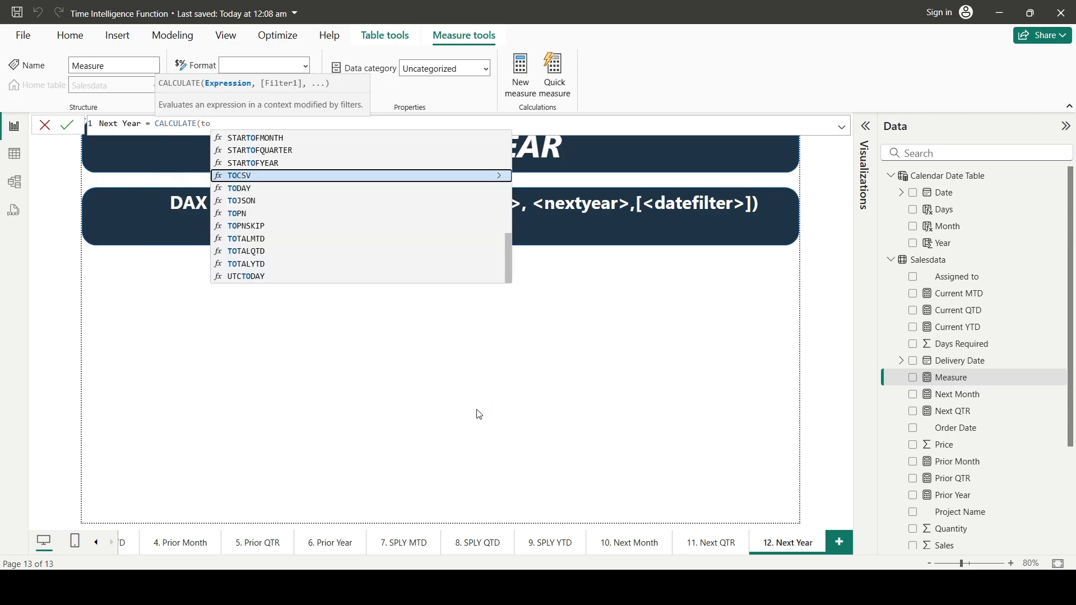
pyautogui.write(',')
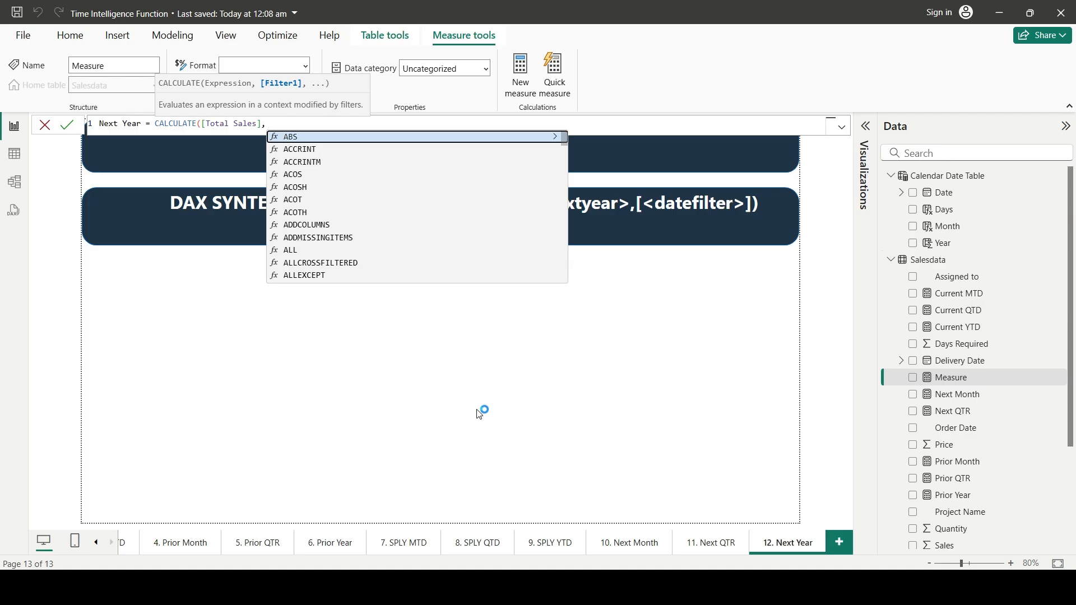
pyautogui.write('NEXTYEAR(')
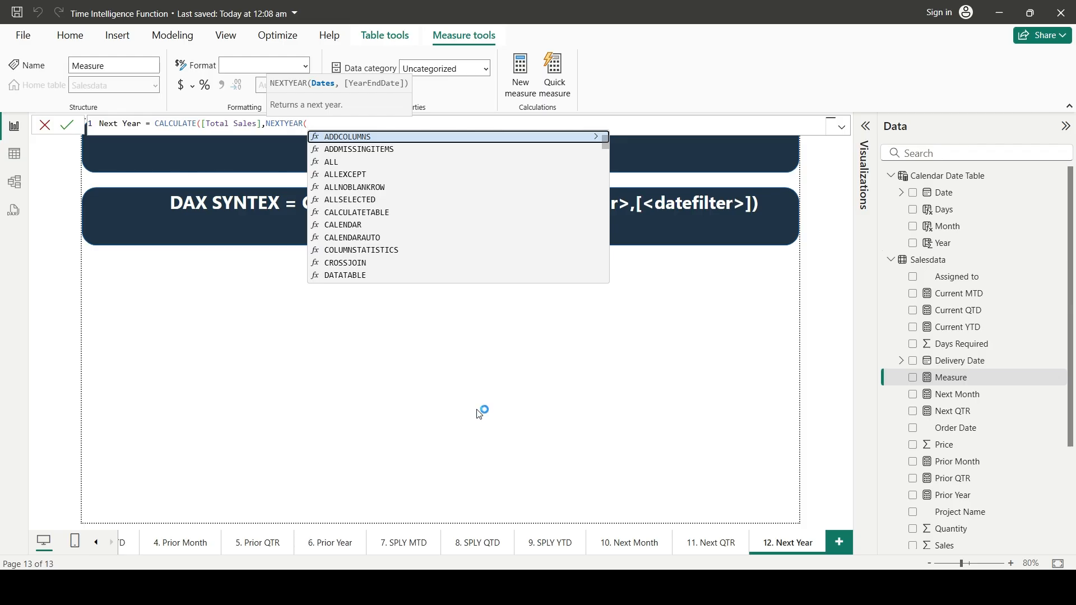
pyautogui.write('calen')
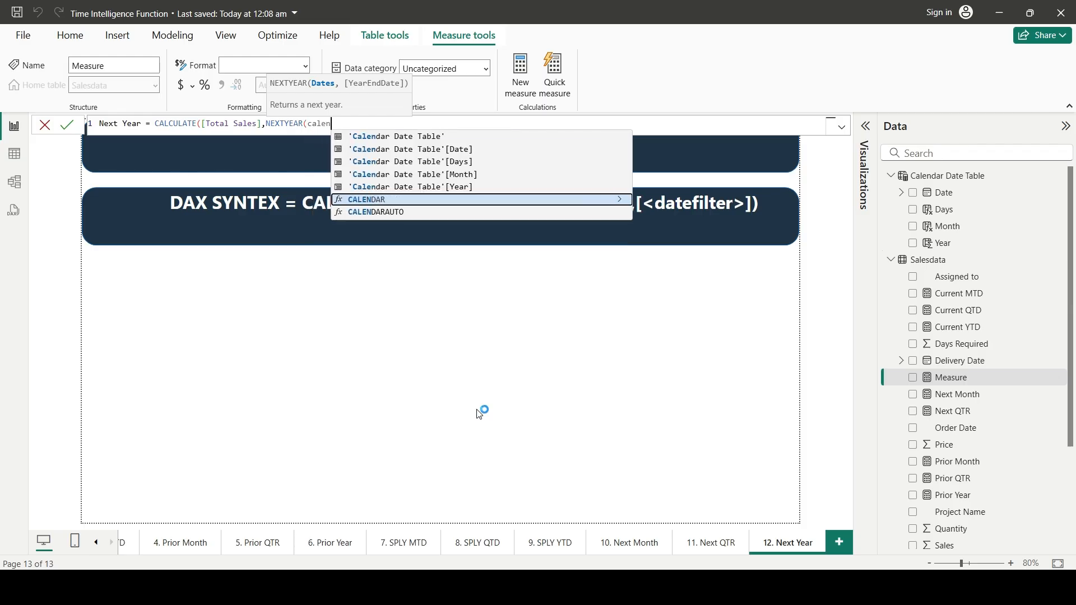
pyautogui.press('Up')
pyautogui.press('Up')
pyautogui.press('Up')
pyautogui.press('Up')
pyautogui.press('Tab')
pyautogui.write('])')
pyautogui.press('Return')
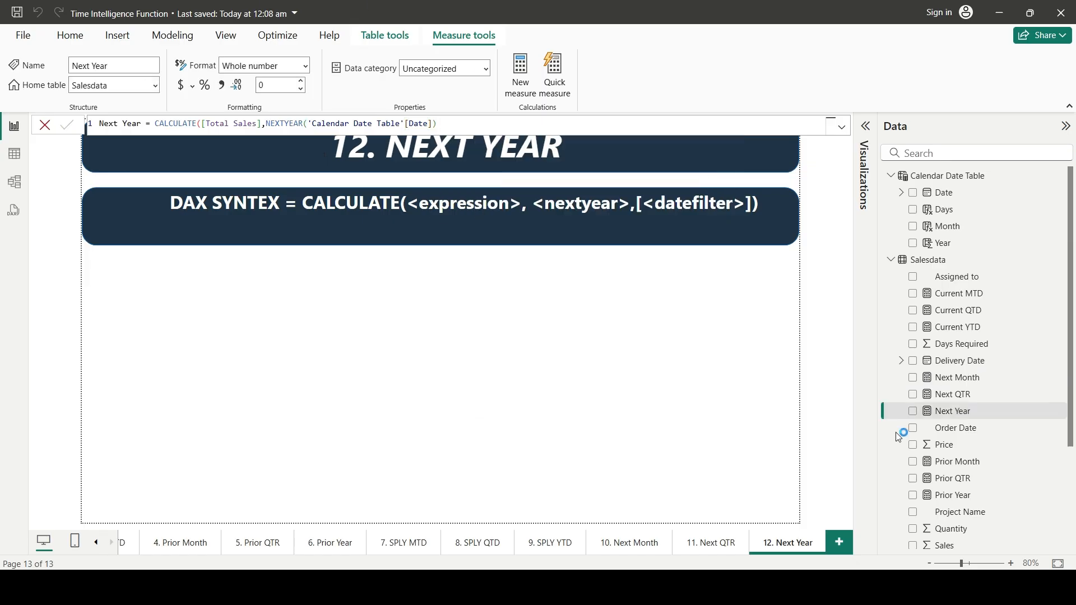
# Add a card visual showing the Next Year measure to the 12. Next Year page
pyautogui.click(866, 126)
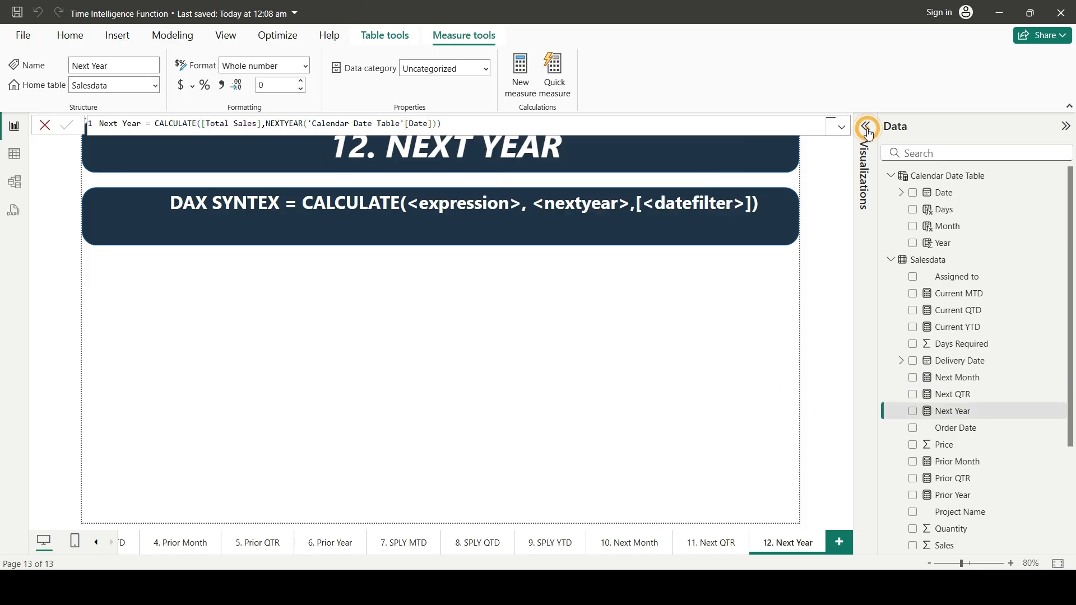
pyautogui.click(769, 283)
pyautogui.moveTo(947, 411); pyautogui.dragTo(446, 348)
# Set the Next Year card's callout value display units to None and collapse the list of data fields
pyautogui.click(815, 164)
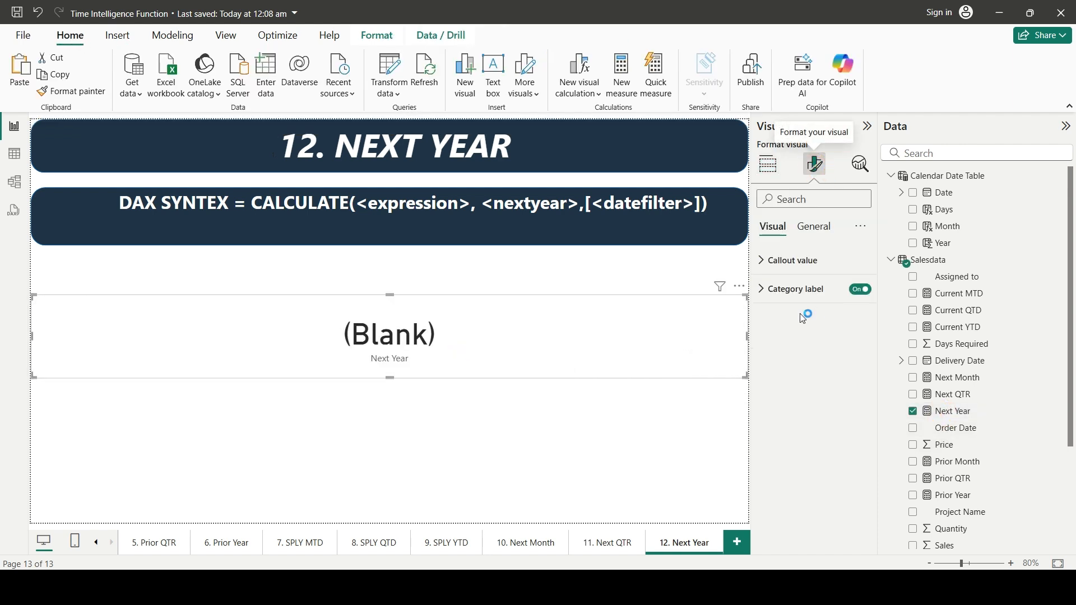
pyautogui.click(788, 261)
pyautogui.click(780, 414)
pyautogui.click(782, 436)
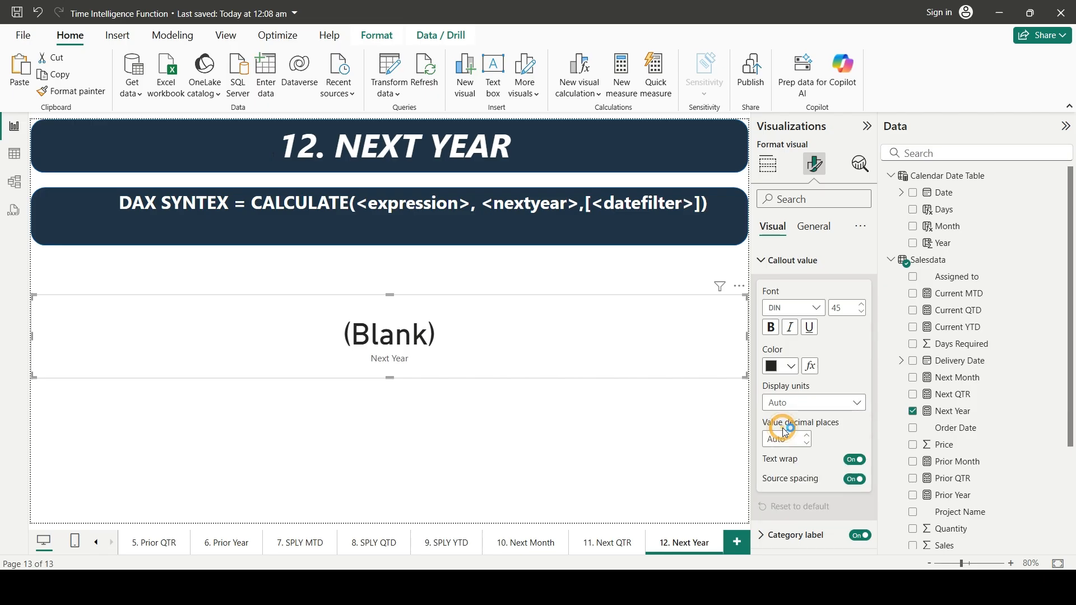
pyautogui.click(1066, 128)
# Copy the Year, Month and Days slicers from the 11. Next QTR page to the 12. Next Year page without syncing them
pyautogui.click(766, 543)
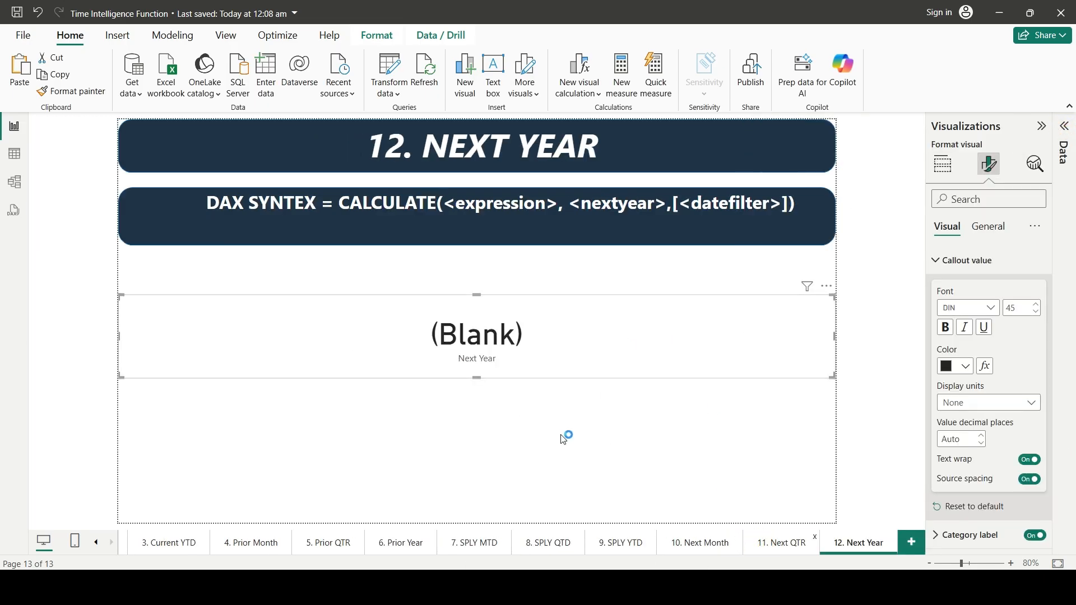
pyautogui.click(202, 279)
pyautogui.click(308, 273)
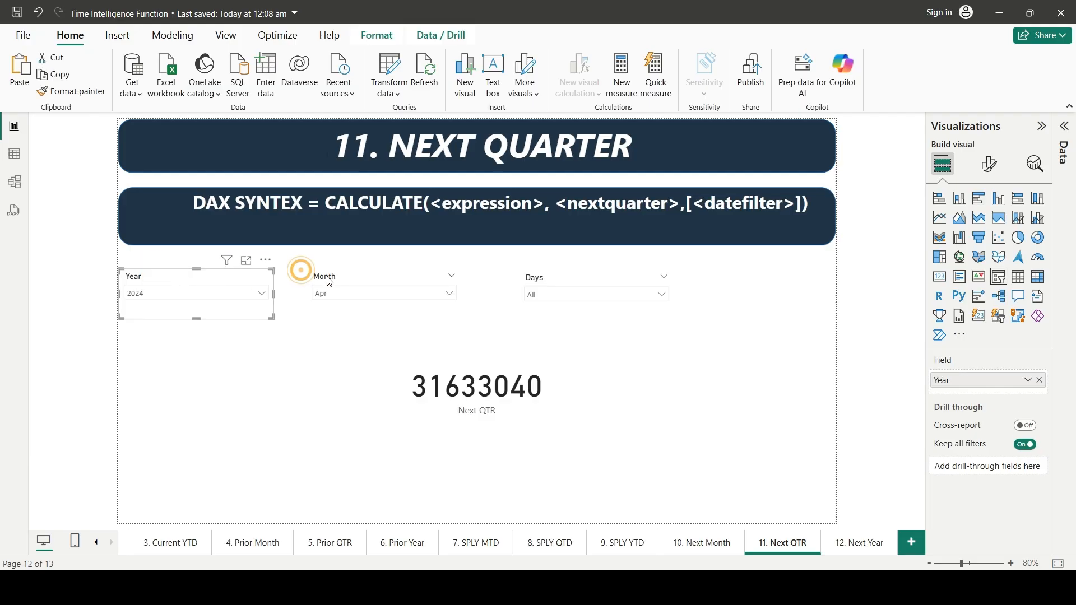
pyautogui.keyDown('ctrl'); pyautogui.click(191, 284); pyautogui.keyUp('ctrl')
pyautogui.keyDown('ctrl'); pyautogui.click(537, 276); pyautogui.keyUp('ctrl')
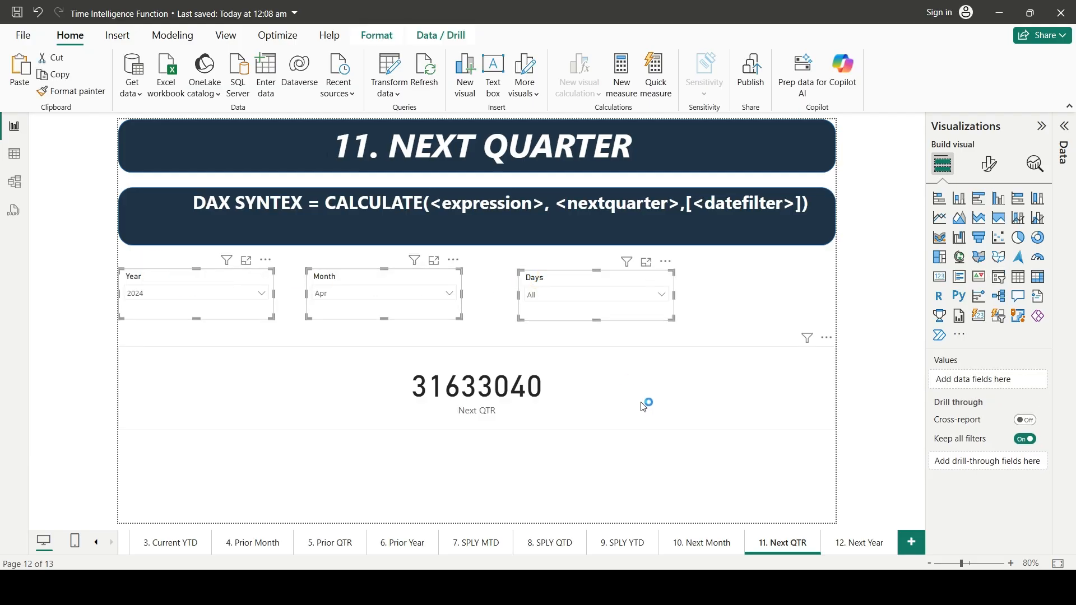
pyautogui.hotkey('ctrl', 'c')
pyautogui.click(840, 544)
pyautogui.hotkey('ctrl', 'v')
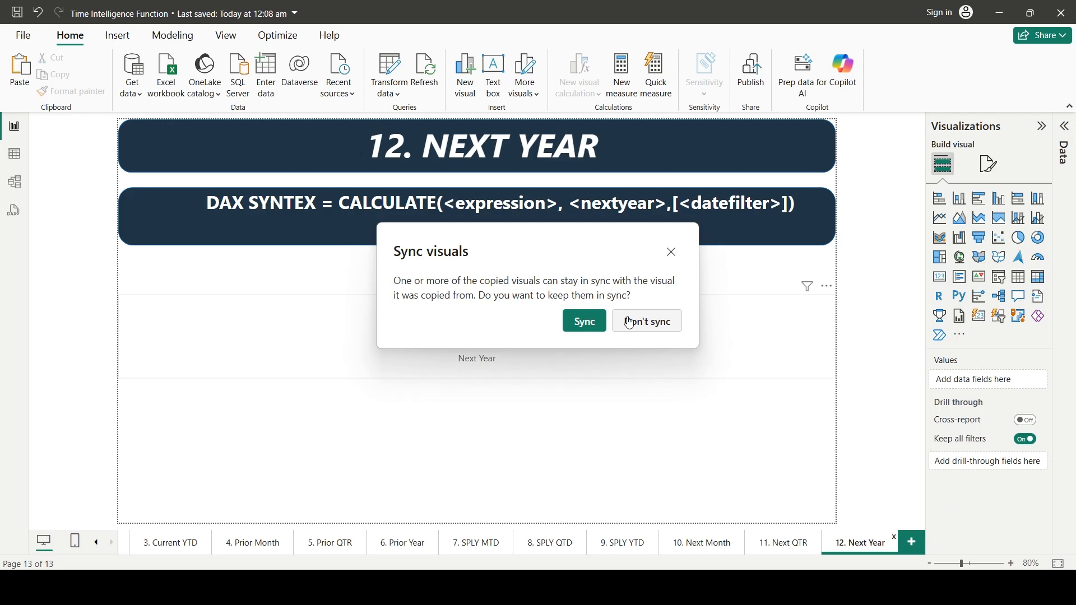
pyautogui.click(648, 319)
# Move the Next Year card down so it sits clear below the pasted slicers
pyautogui.moveTo(453, 338); pyautogui.dragTo(454, 407)
pyautogui.click(392, 493)
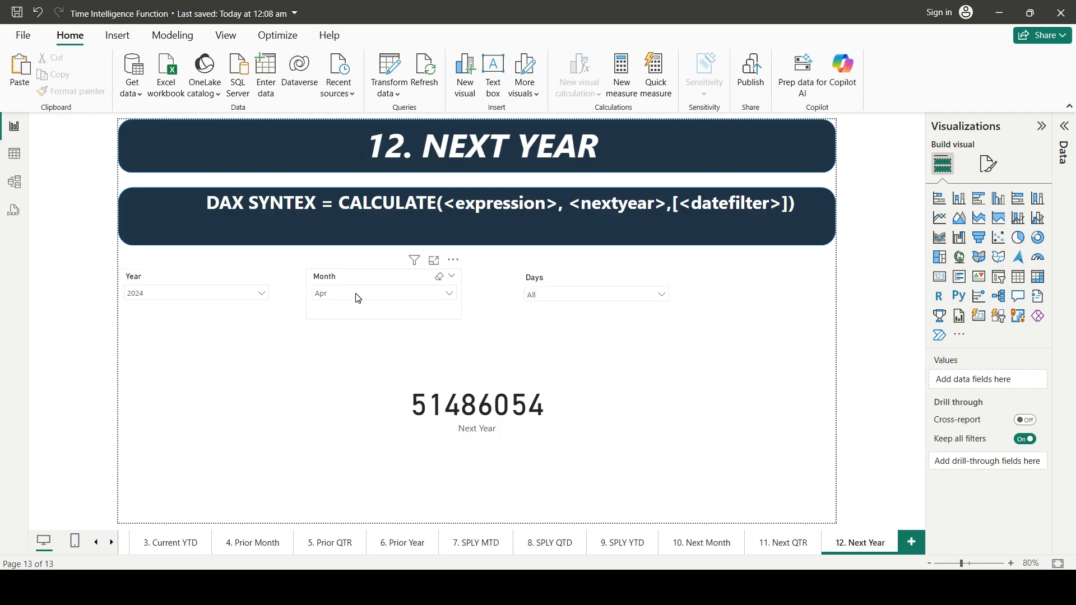
# Switch to Excel, filter Order Date to 2025 only and compare the Sales subtotal with the Next Year card in Power BI
pyautogui.click(457, 402)
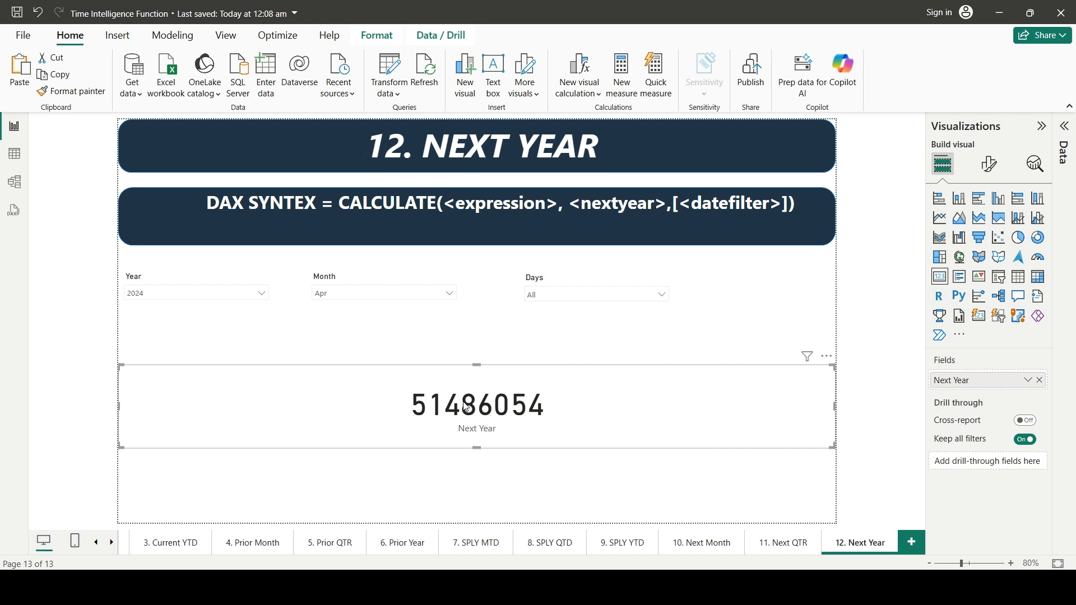
pyautogui.hotkey('alt', 'Tab')
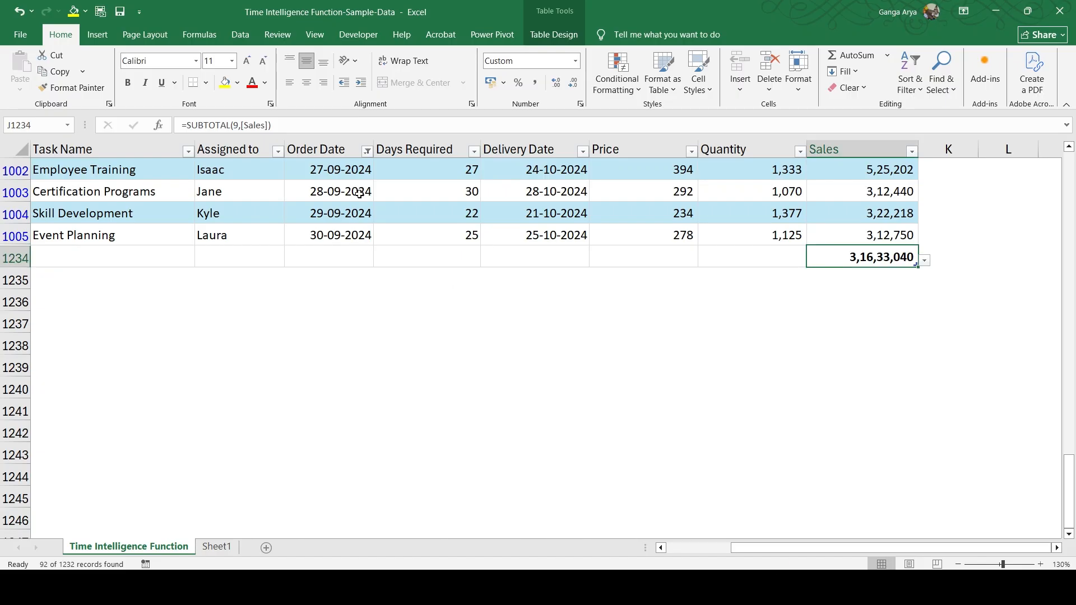
pyautogui.click(366, 150)
pyautogui.click(224, 311)
pyautogui.click(225, 311)
pyautogui.click(224, 336)
pyautogui.click(306, 441)
pyautogui.scroll(-6, 800, 380)
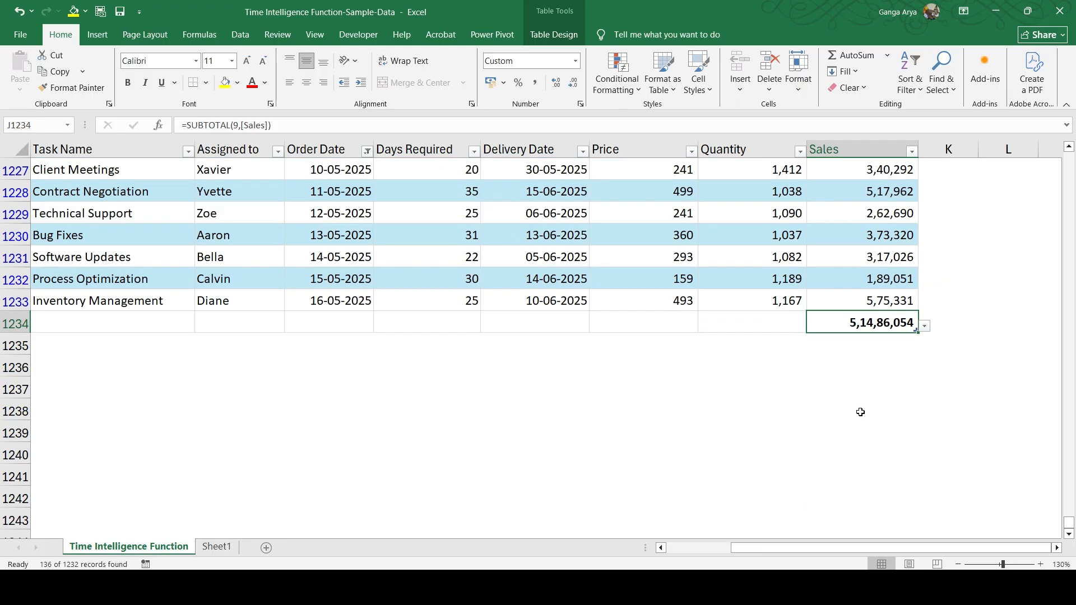
pyautogui.scroll(-1, 882, 393)
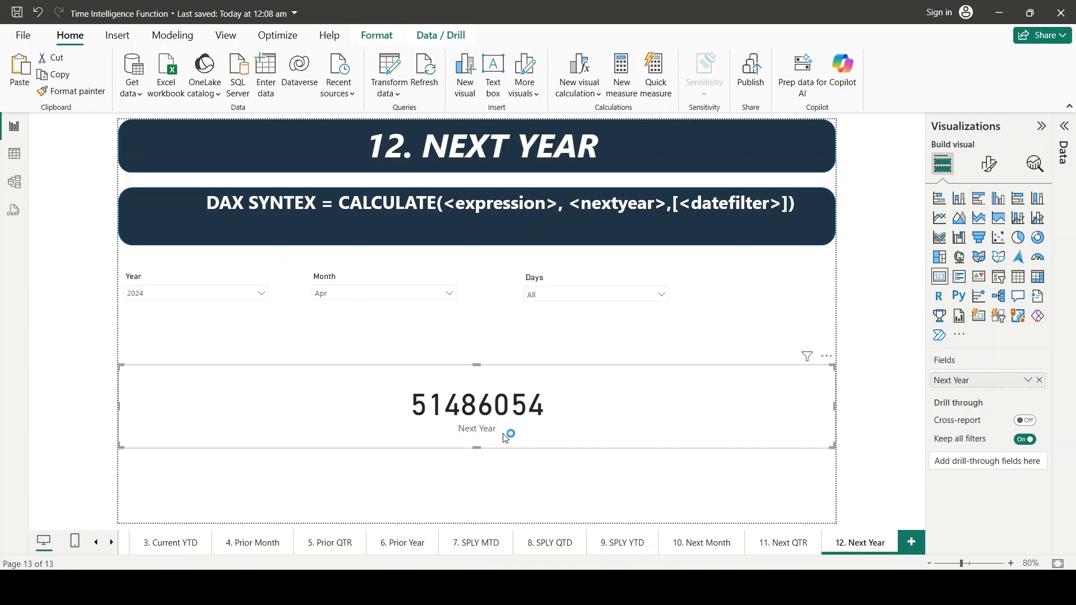
pyautogui.click(534, 414)
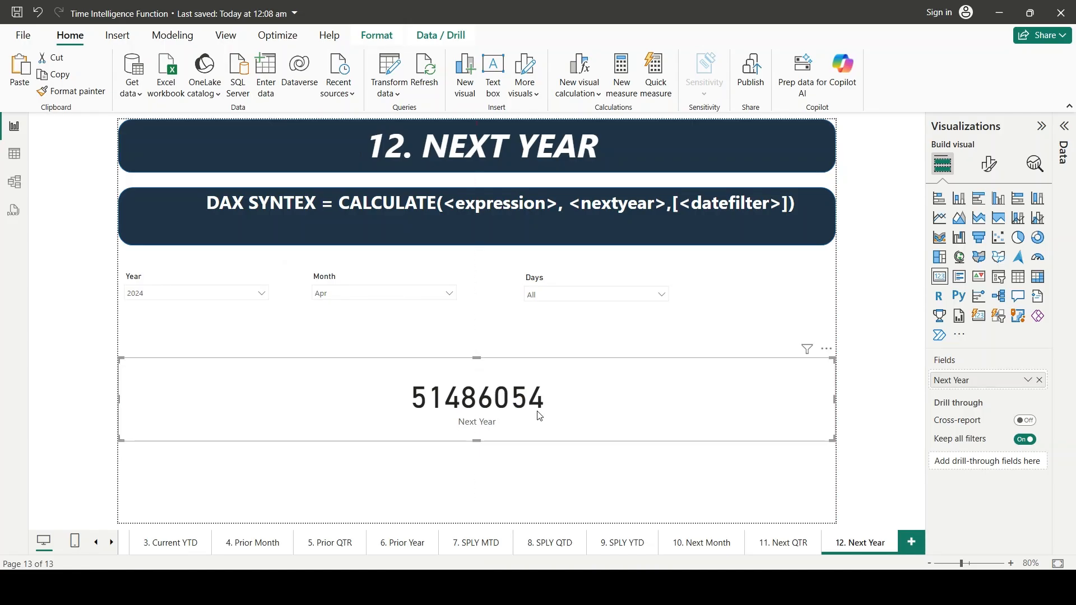
# Set the Year slicer to 2023 and check the Next Year card
pyautogui.click(388, 345)
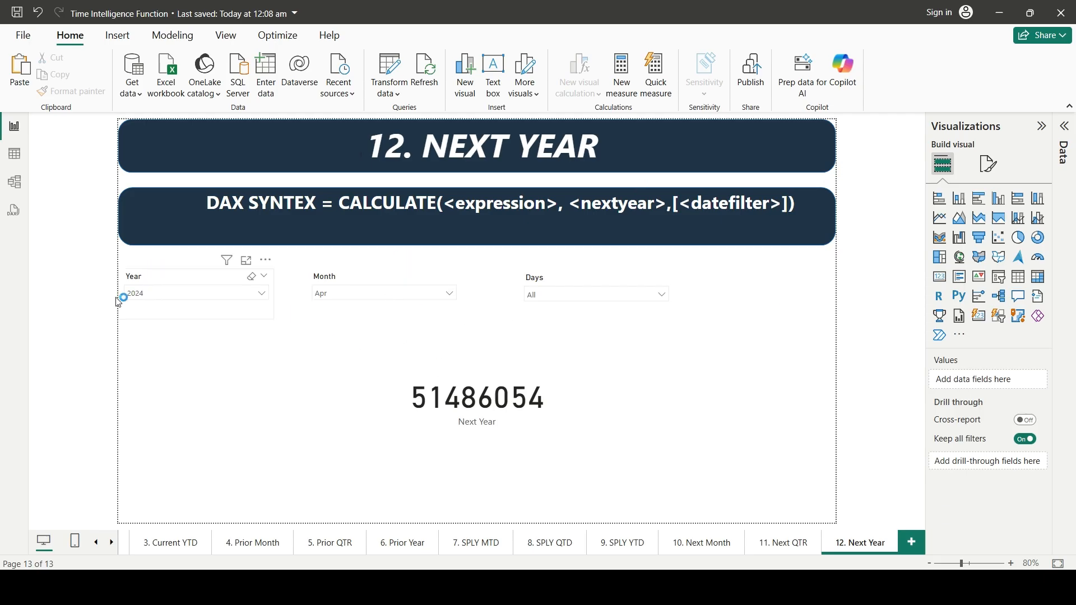
pyautogui.click(218, 296)
pyautogui.click(153, 325)
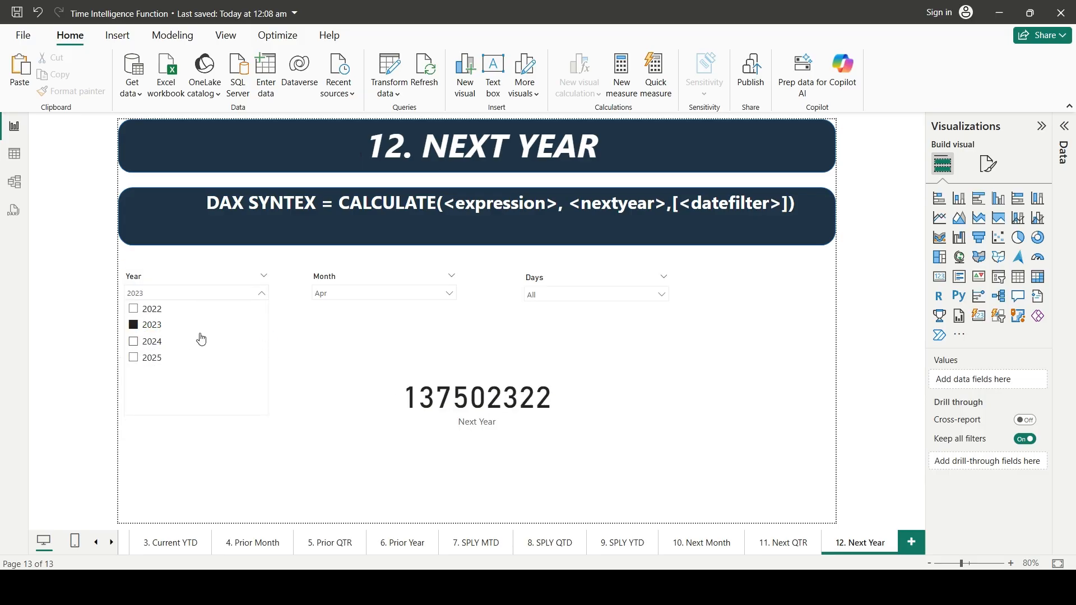
pyautogui.click(426, 404)
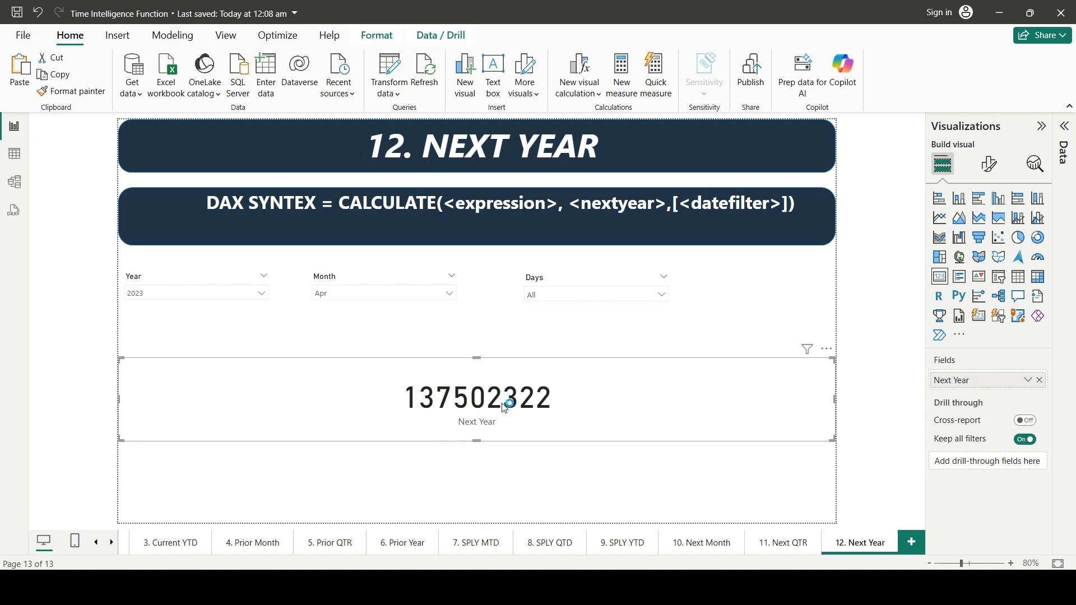
# Switch to Excel, filter the Order Date column to 2024 only and check the Sales subtotal
pyautogui.hotkey('alt', 'Tab')
pyautogui.click(368, 152)
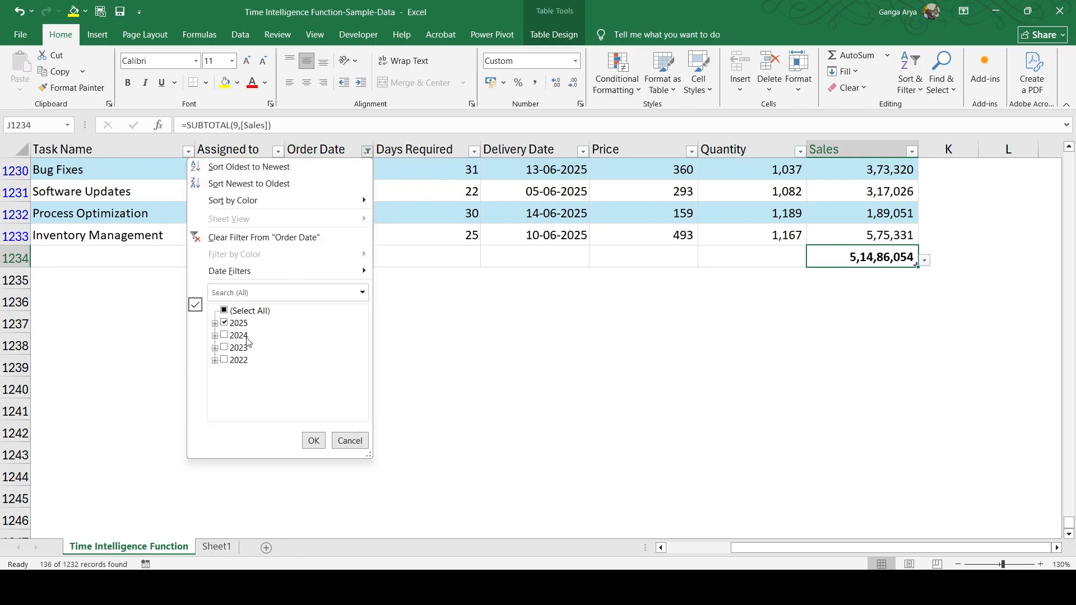
pyautogui.click(224, 335)
pyautogui.click(314, 440)
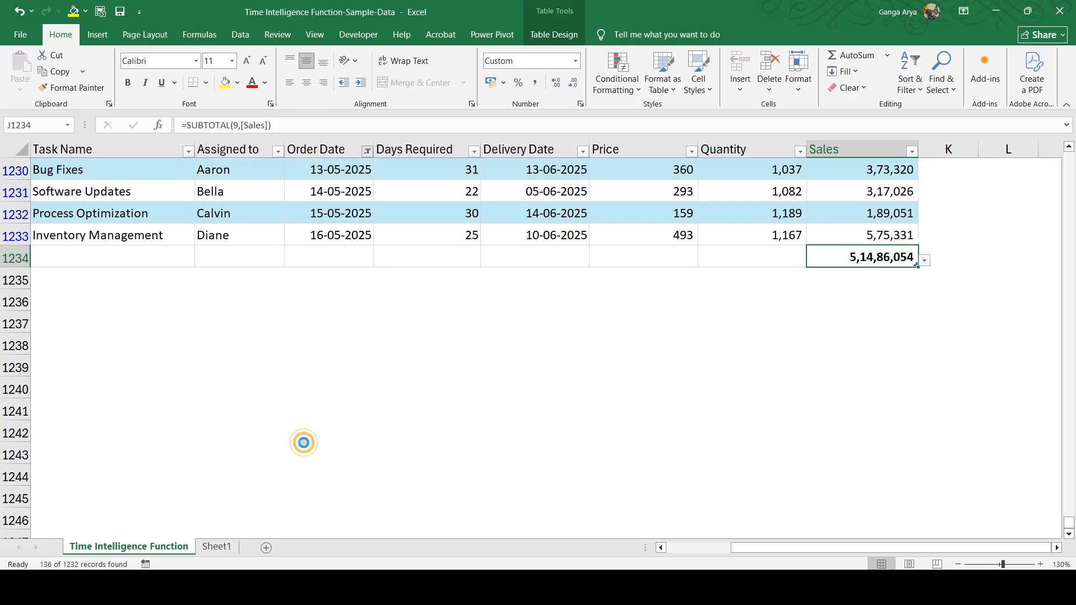
pyautogui.scroll(1, 860, 361)
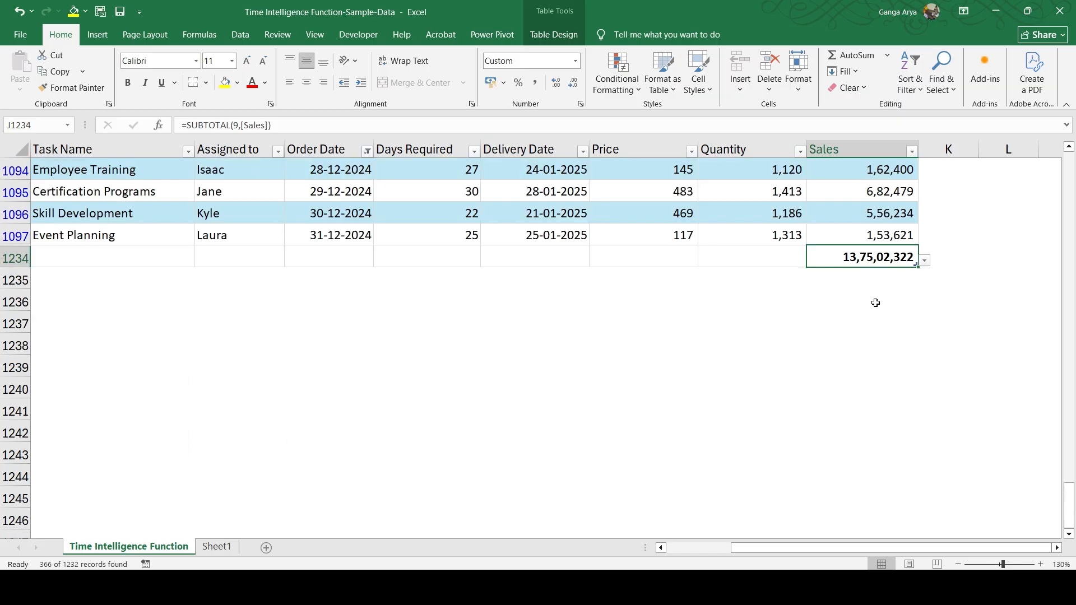
# Return to Power BI, compare the Next Year card with Excel's subtotal and move the card slightly up toward the slicers
pyautogui.hotkey('alt', 'Tab')
pyautogui.moveTo(530, 418); pyautogui.dragTo(533, 396)
pyautogui.click(512, 492)
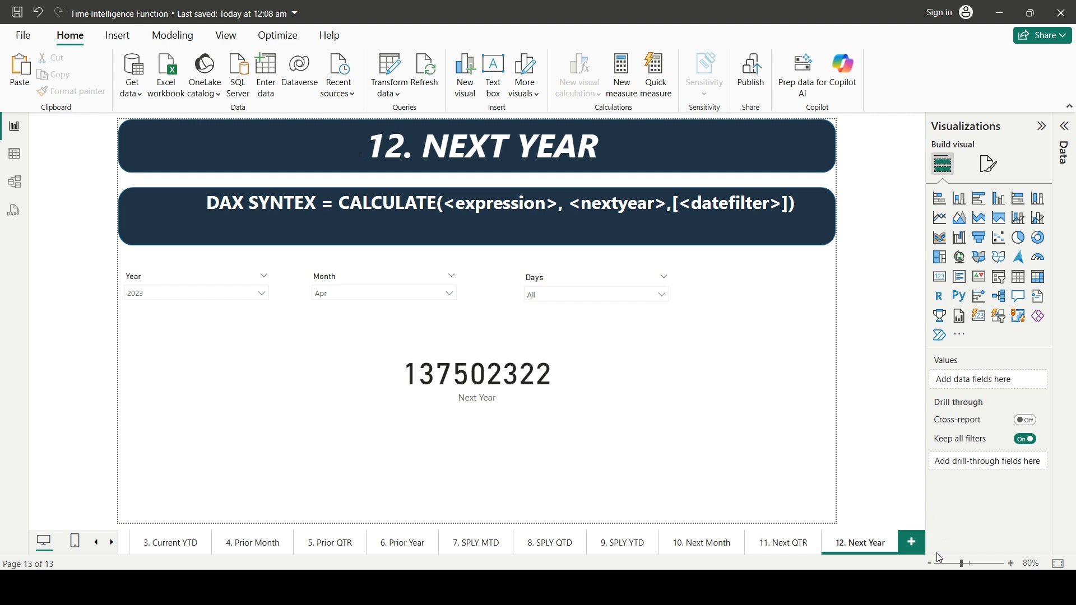
# Add a new report page and copy the Year, Month and Days slicers onto it from the 12. Next Year page
pyautogui.click(912, 543)
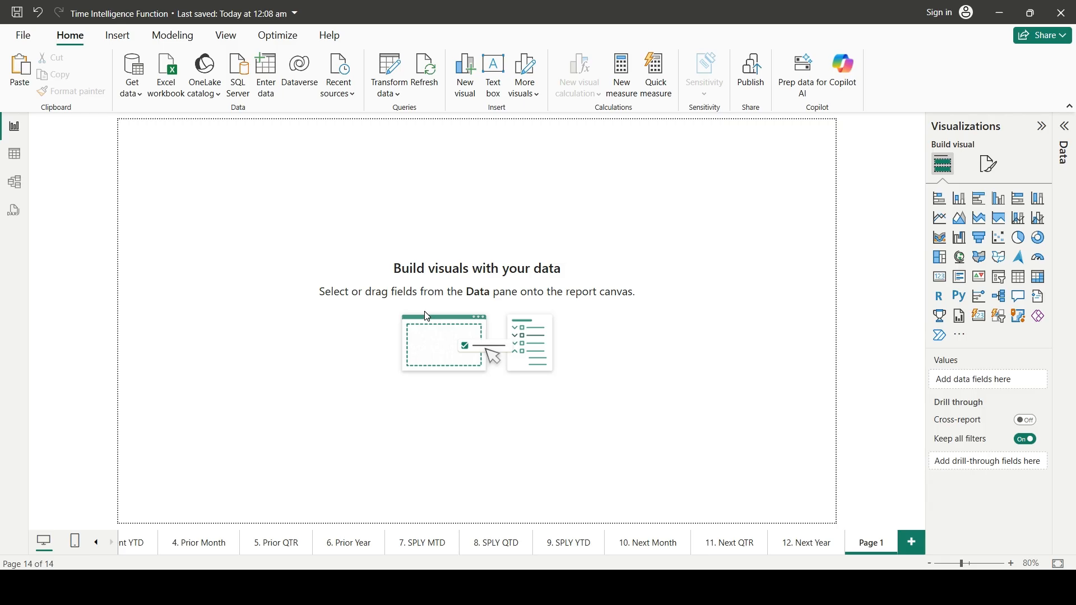
pyautogui.click(790, 545)
pyautogui.click(205, 276)
pyautogui.keyDown('ctrl'); pyautogui.click(372, 275); pyautogui.keyUp('ctrl')
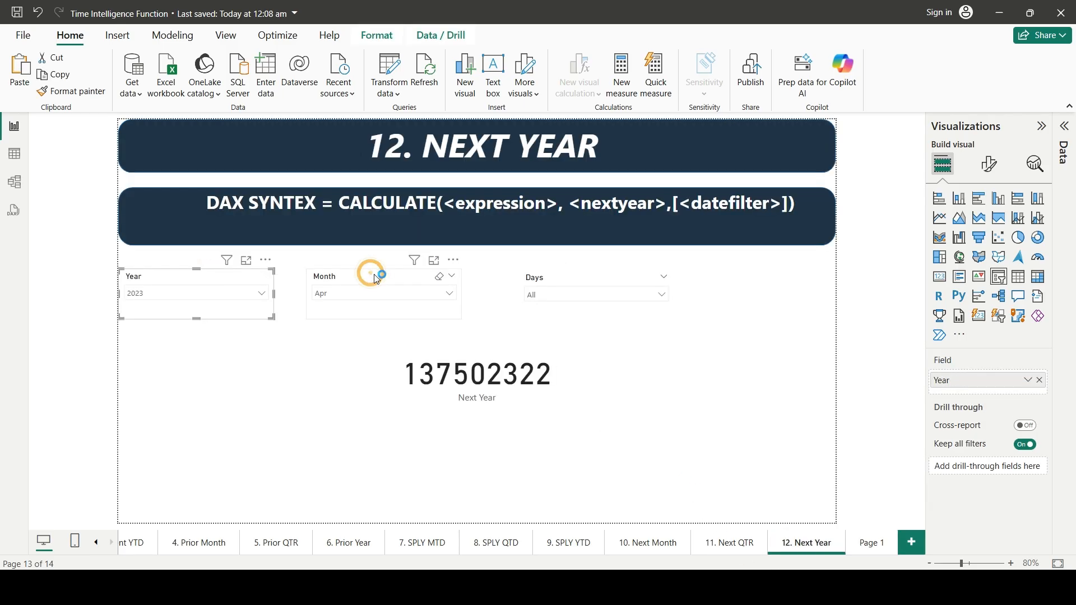
pyautogui.keyDown('ctrl'); pyautogui.click(576, 293); pyautogui.keyUp('ctrl')
pyautogui.hotkey('ctrl', 'c')
pyautogui.click(872, 544)
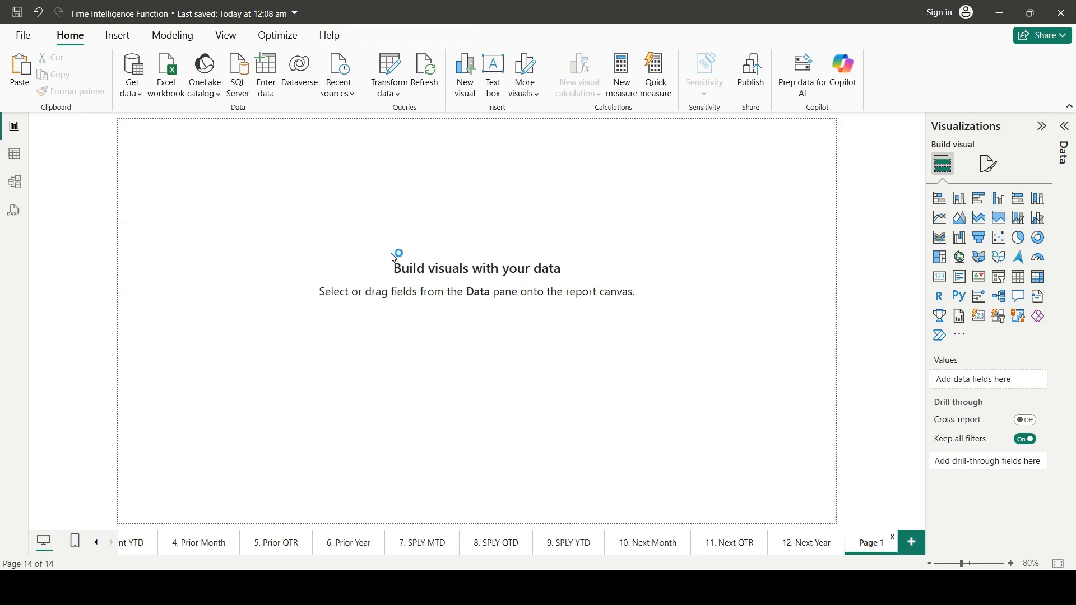
pyautogui.hotkey('ctrl', 'v')
pyautogui.click(646, 322)
# Move the three copied slicers together to the upper edge of the new page's canvas
pyautogui.moveTo(375, 281); pyautogui.dragTo(417, 159)
pyautogui.click(419, 157)
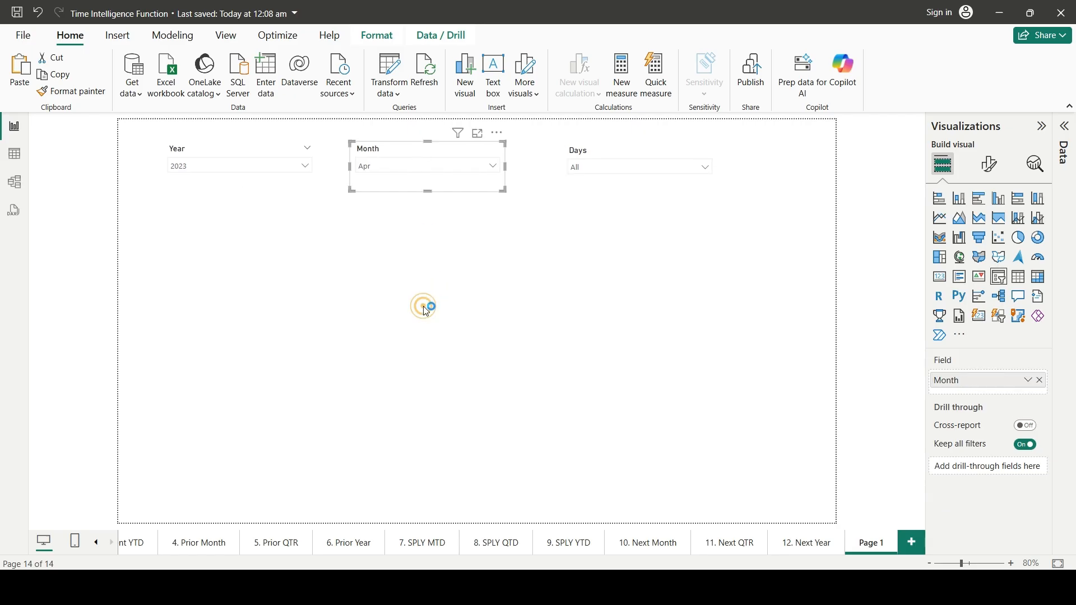
pyautogui.click(426, 309)
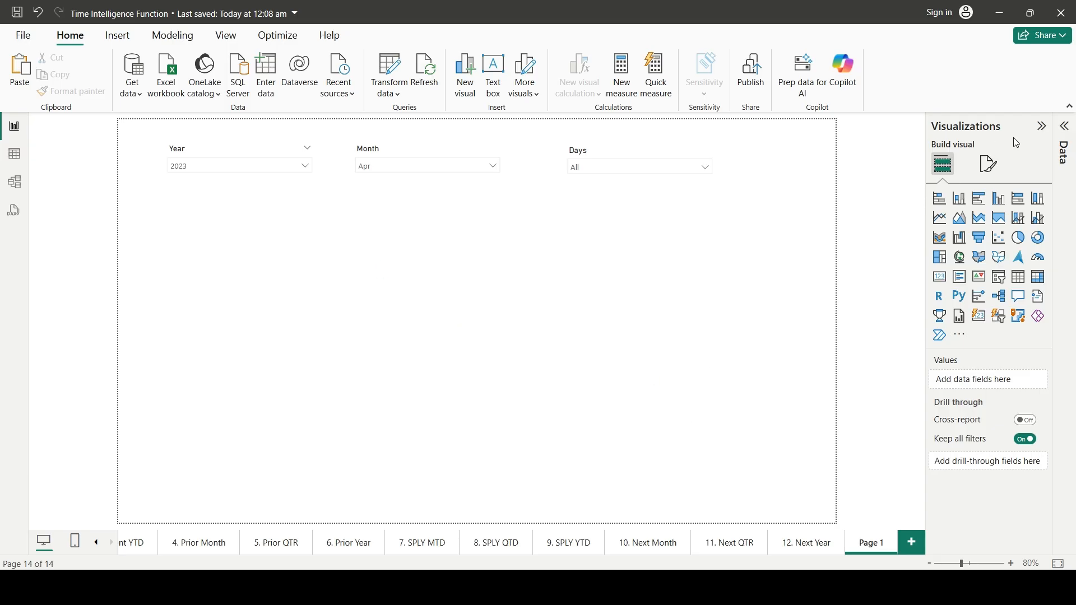
# Add a card showing the Current MTD measure and place it below the Month slicer
pyautogui.click(1066, 127)
pyautogui.click(762, 279)
pyautogui.moveTo(192, 293); pyautogui.dragTo(379, 259)
pyautogui.moveTo(905, 297); pyautogui.dragTo(330, 260)
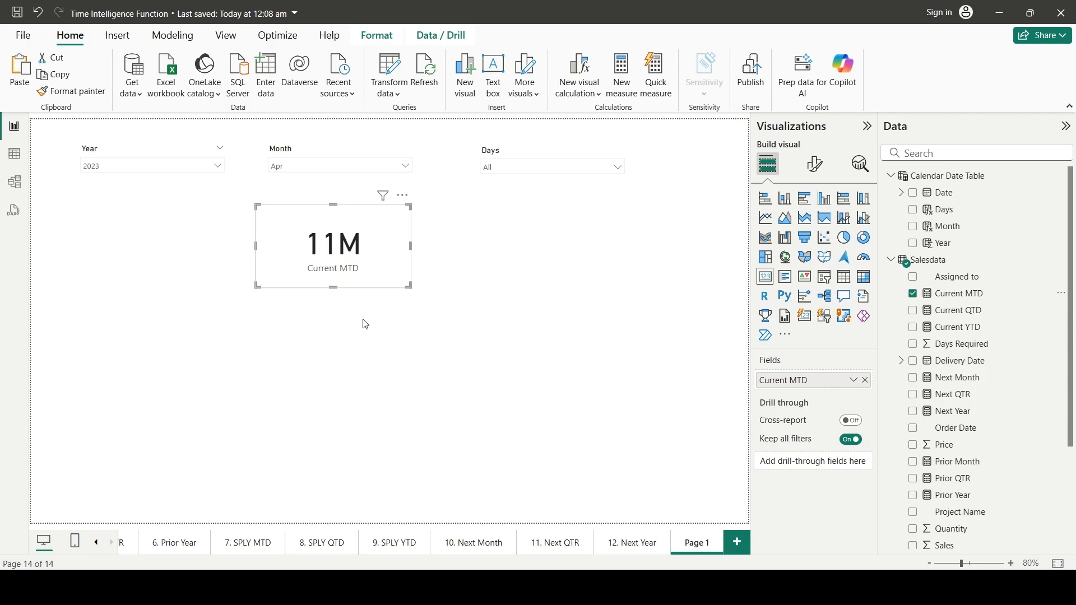
pyautogui.click(367, 343)
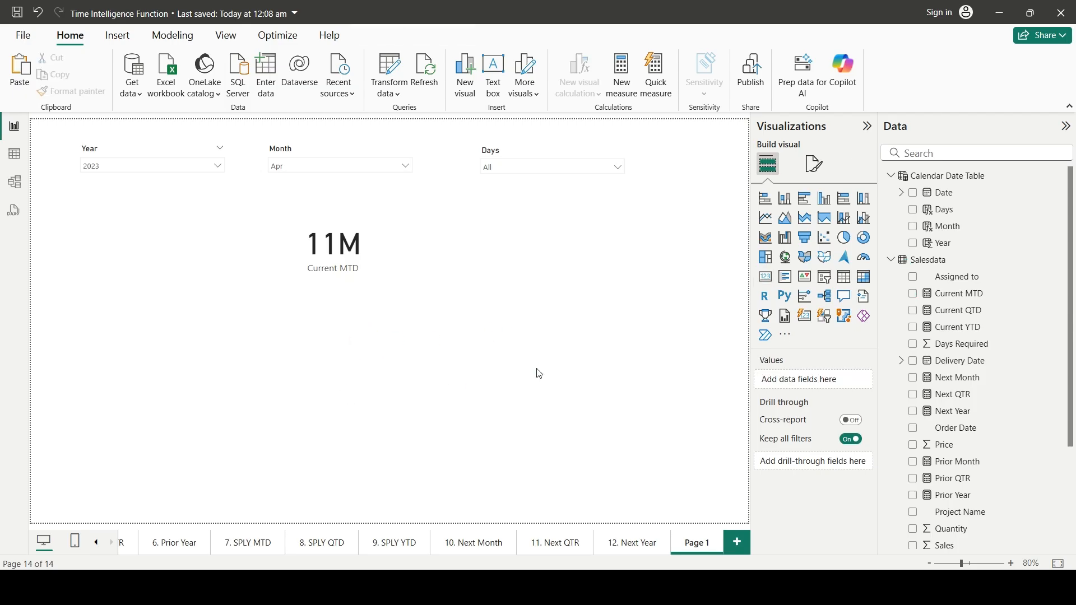
# Set the Year slicer to 2025 and check the Current MTD card against the Month slicer's selection
pyautogui.click(147, 167)
pyautogui.click(111, 233)
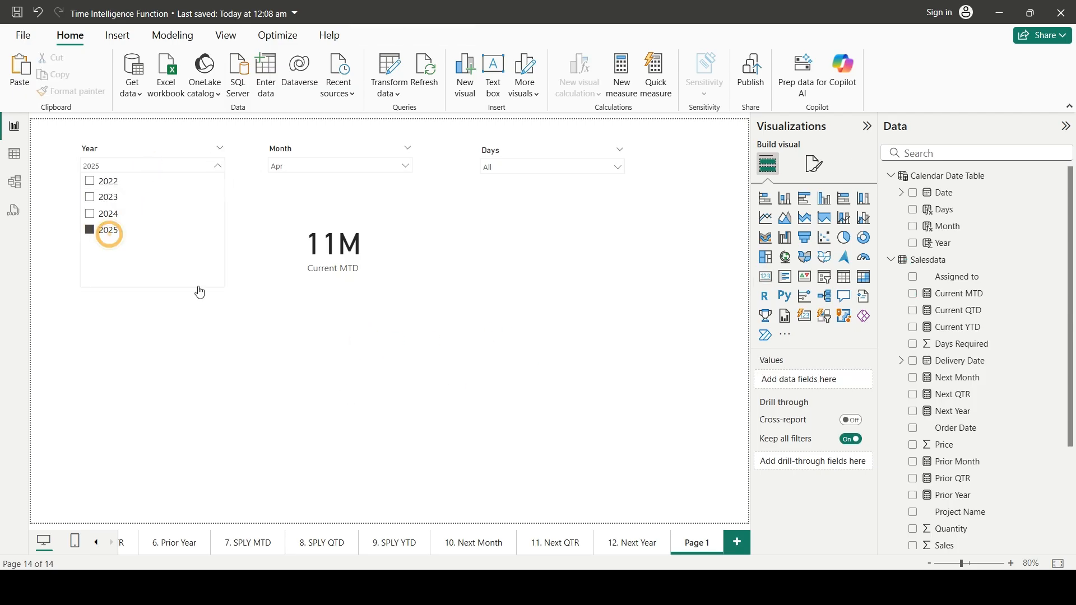
pyautogui.click(389, 405)
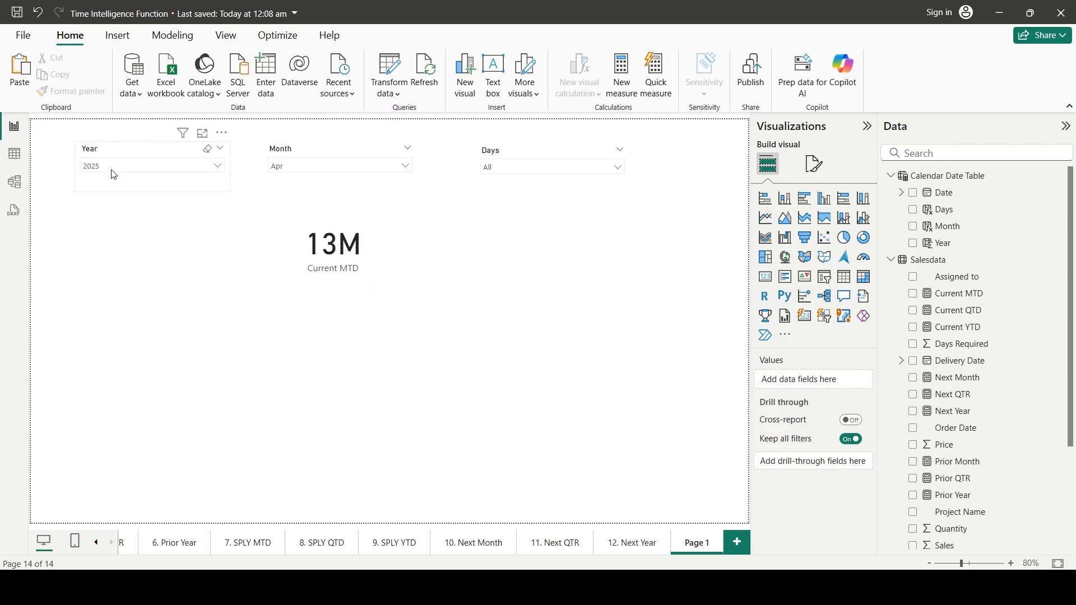
pyautogui.click(344, 251)
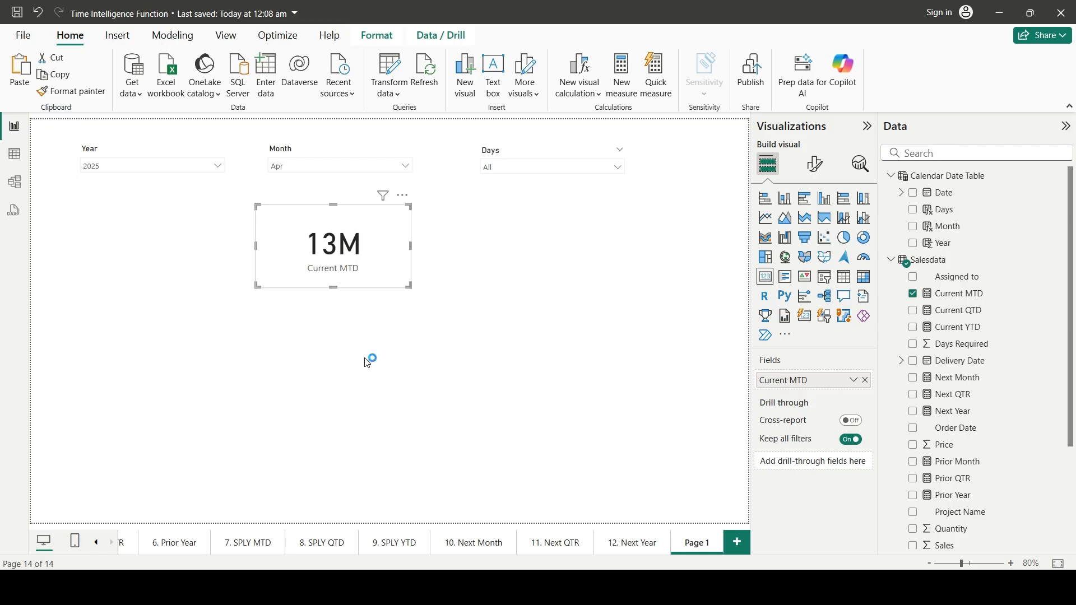
pyautogui.click(311, 160)
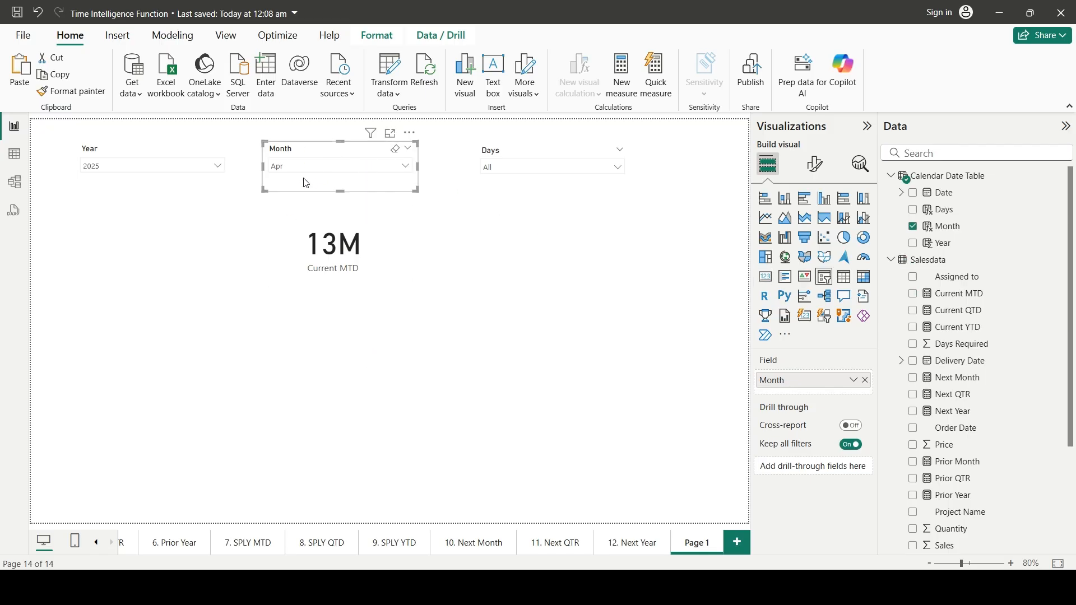
pyautogui.click(306, 167)
pyautogui.click(314, 400)
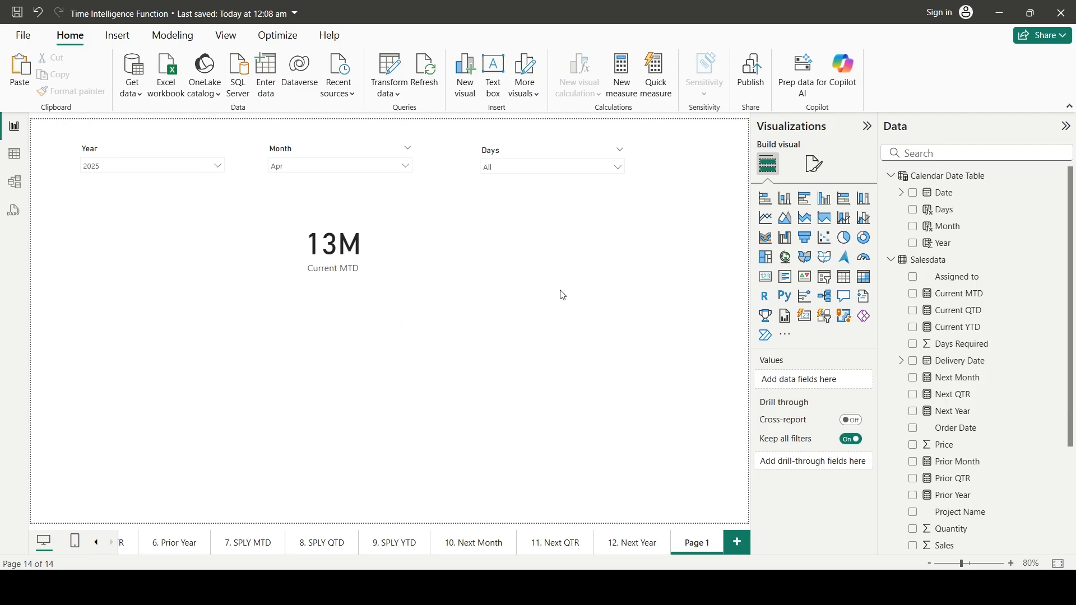
# Add a card with the Prior Month measure below the Year slicer, level with the Current MTD card, and compare the two
pyautogui.click(765, 276)
pyautogui.moveTo(179, 411); pyautogui.dragTo(170, 263)
pyautogui.scroll(-5, 953, 336)
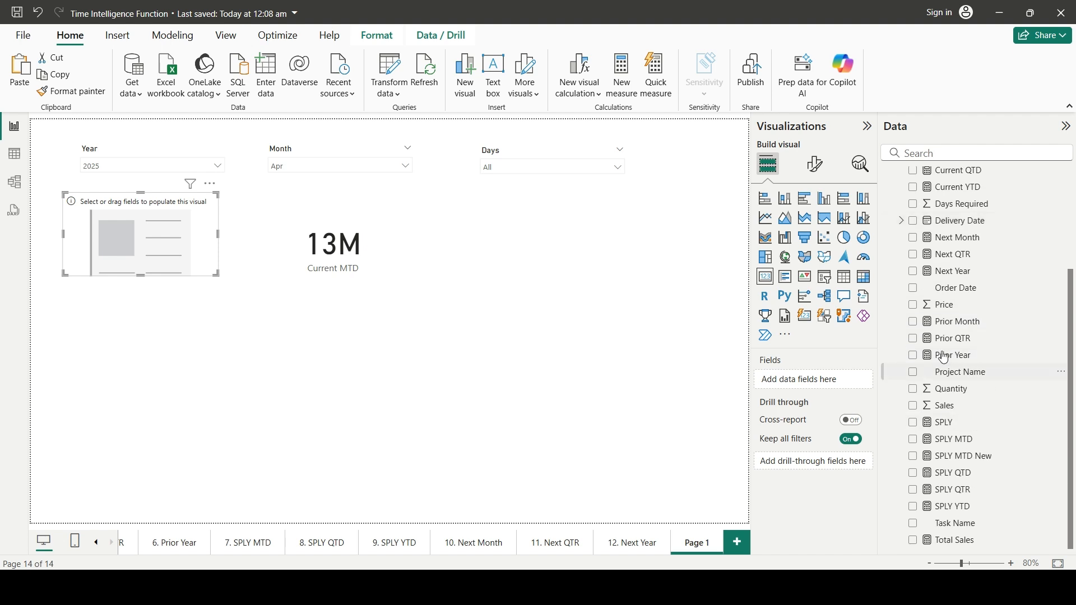
pyautogui.moveTo(913, 324); pyautogui.dragTo(152, 254)
pyautogui.moveTo(151, 256); pyautogui.dragTo(170, 281)
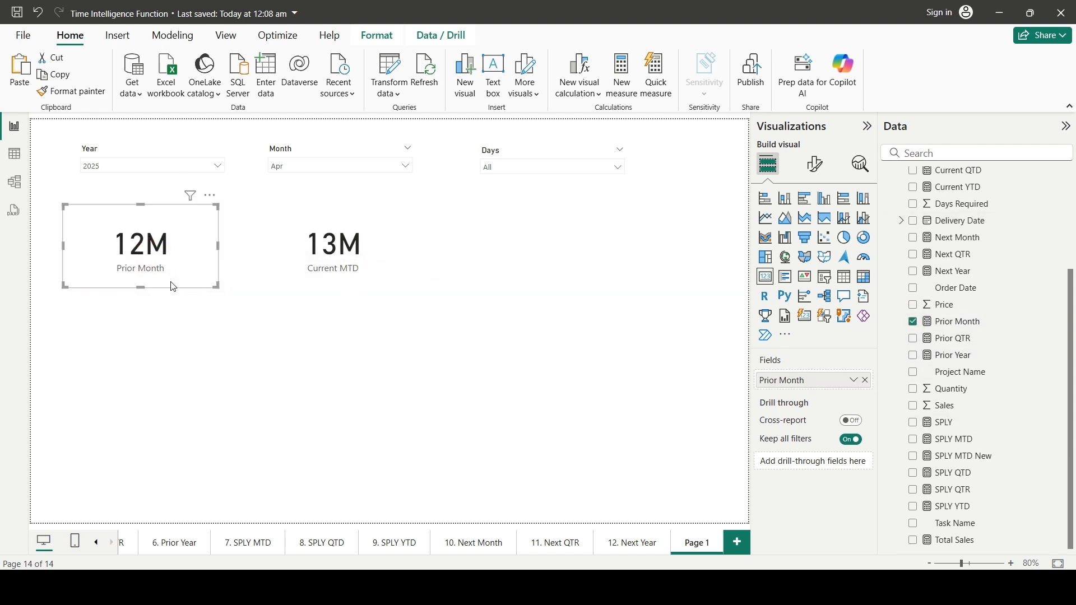
pyautogui.click(349, 248)
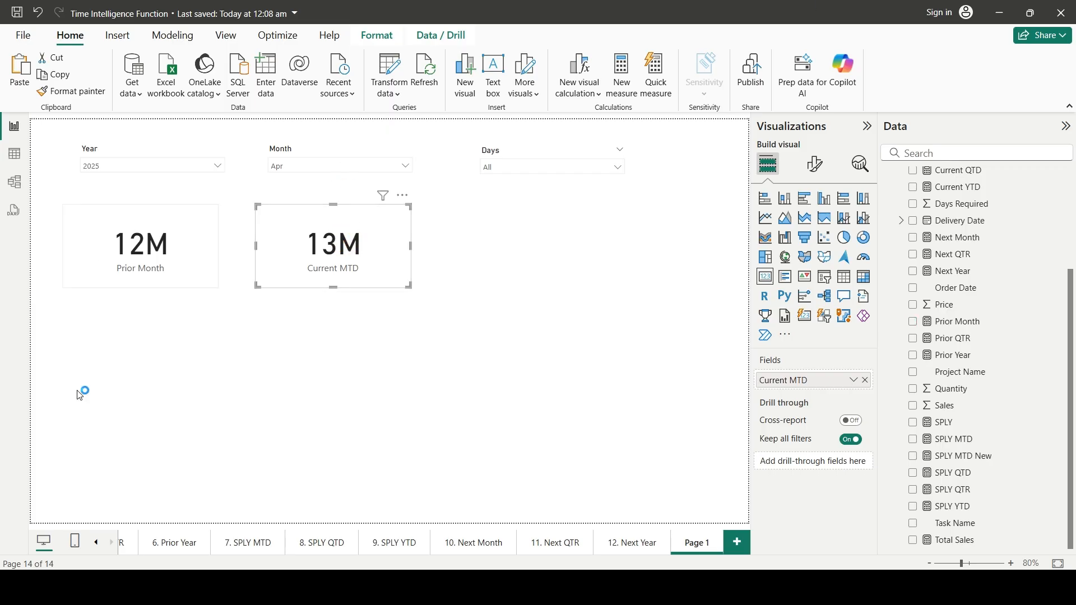
pyautogui.click(144, 287)
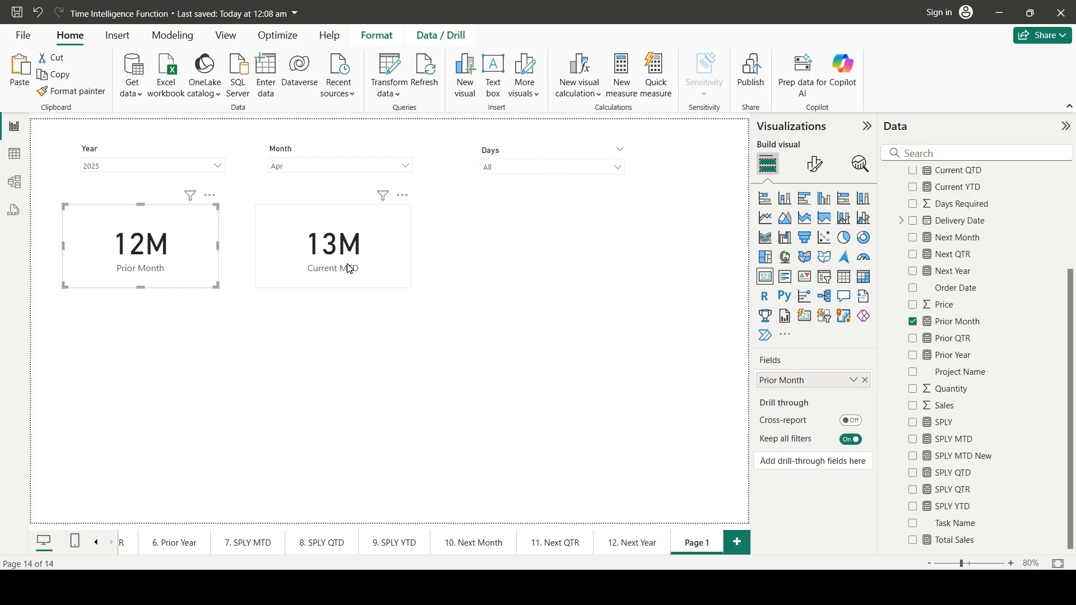
pyautogui.click(387, 335)
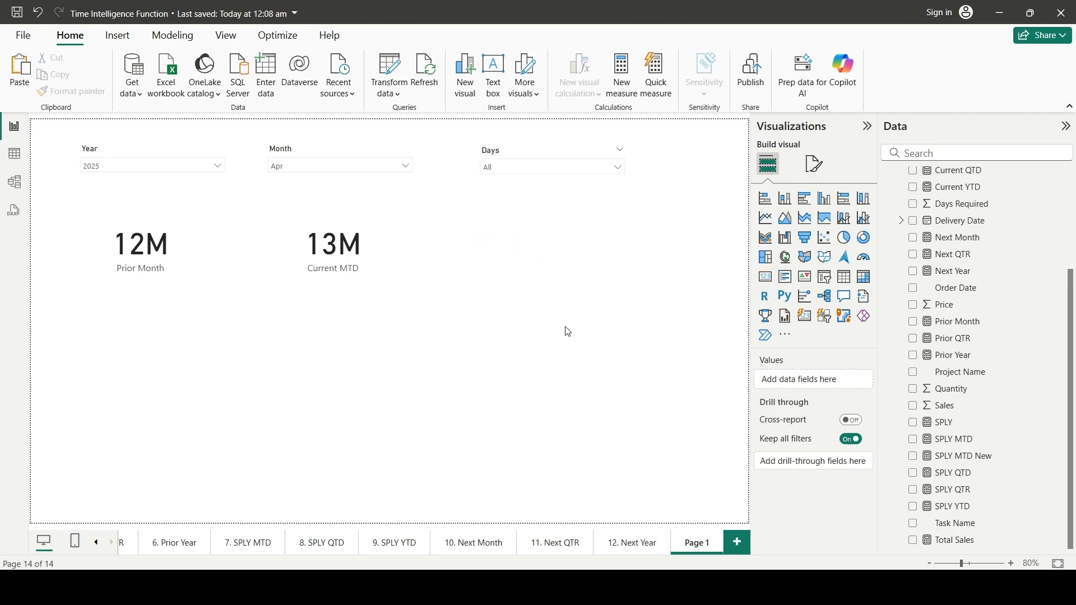
# Place a third card below the Days slicer, level with the other cards, and fill it with the Next Month measure
pyautogui.moveTo(178, 384); pyautogui.dragTo(603, 264)
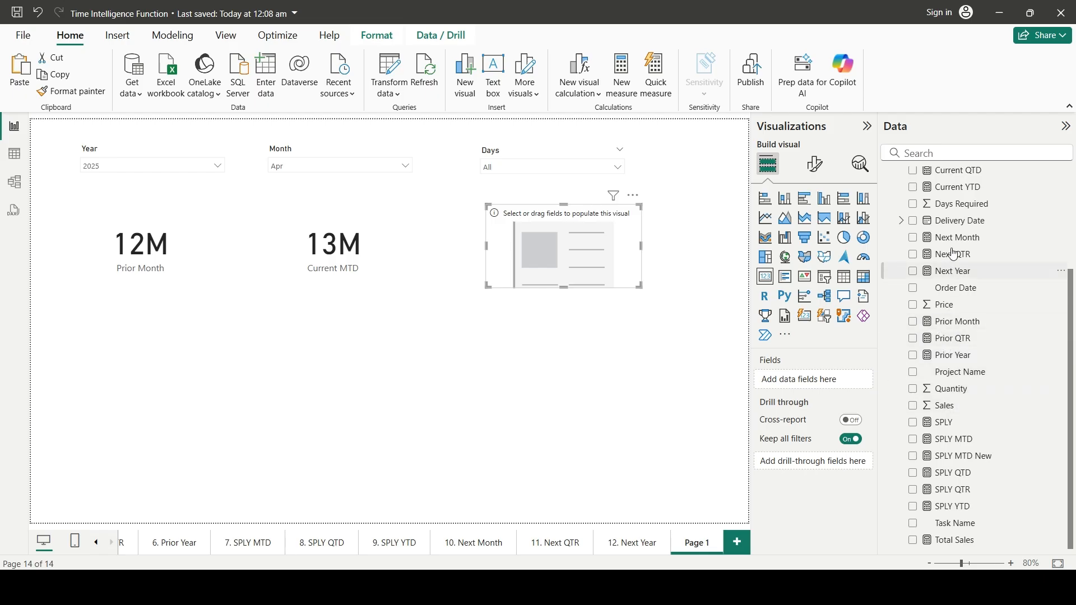
pyautogui.moveTo(951, 238); pyautogui.dragTo(541, 266)
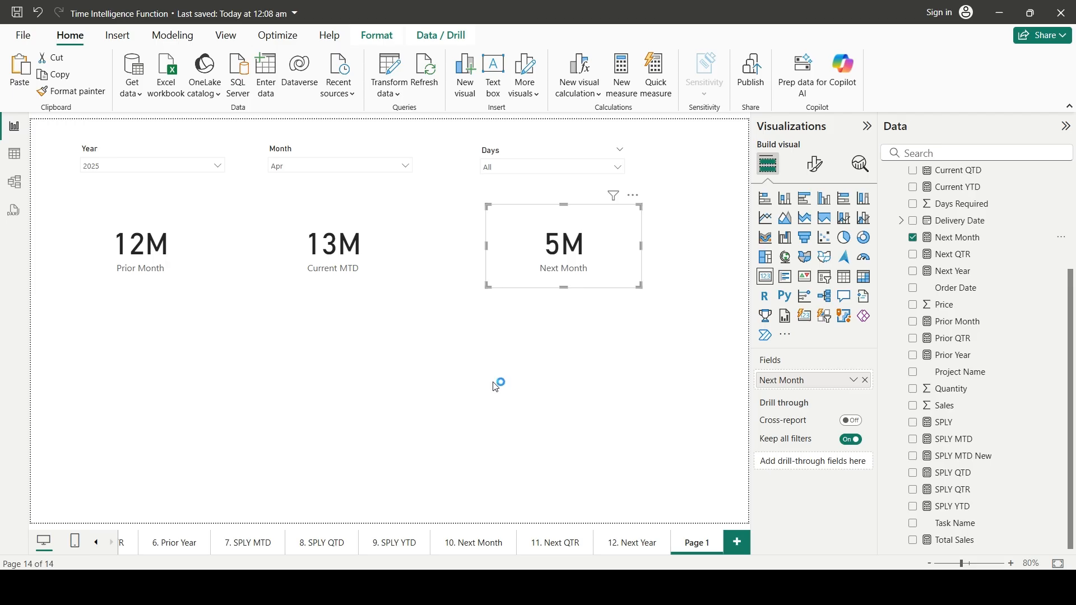
pyautogui.click(495, 387)
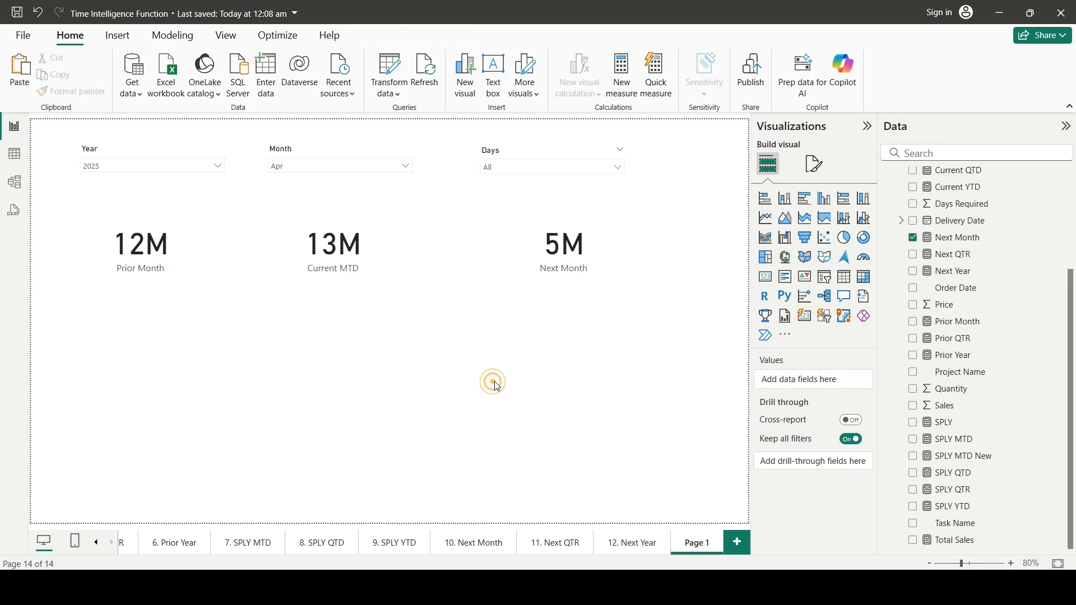
# Set the Month slicer to Mar and compare the Prior Month, Current MTD and Next Month cards
pyautogui.click(321, 167)
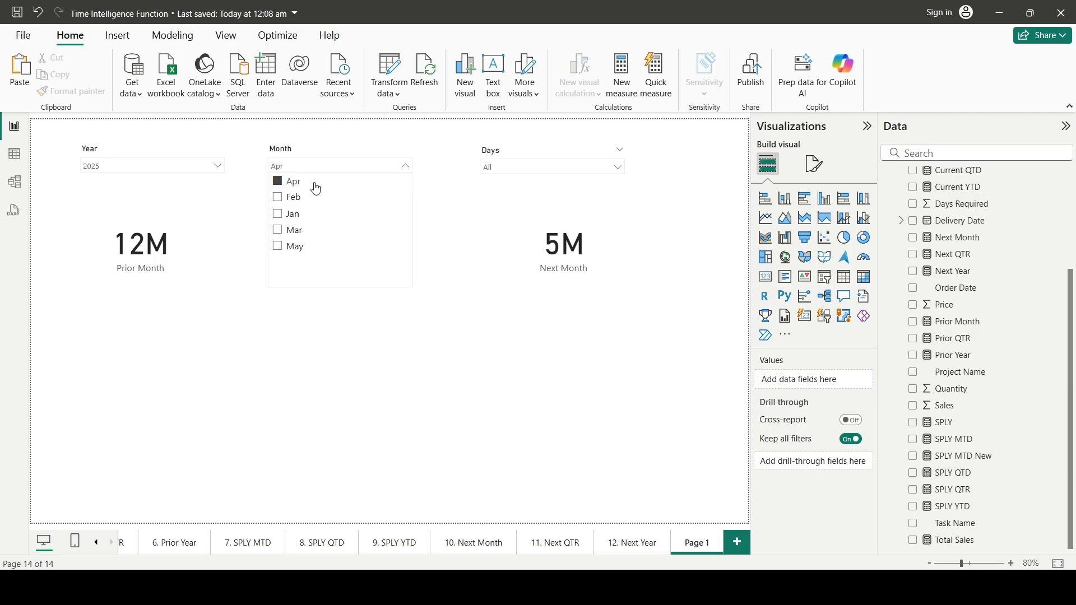
pyautogui.click(286, 230)
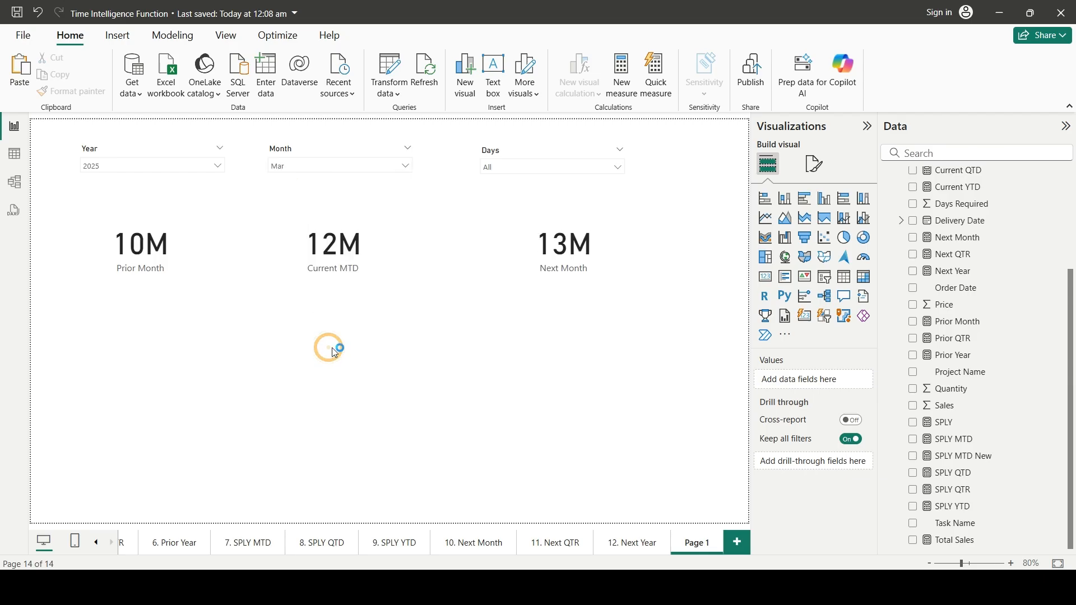
pyautogui.click(359, 268)
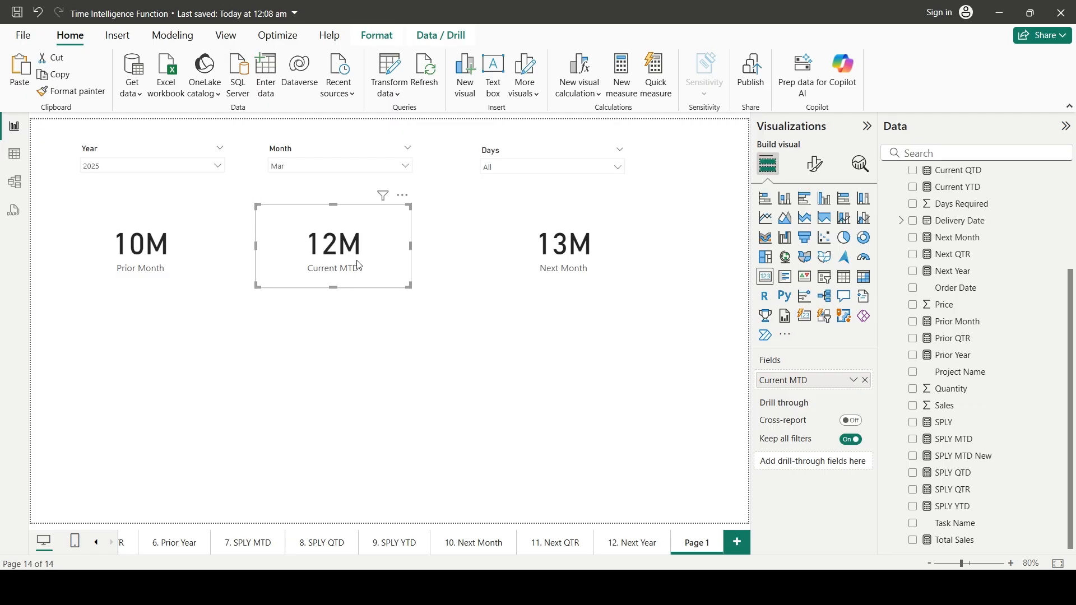
# Set the Month slicer to May and check how the three cards change
pyautogui.click(286, 167)
pyautogui.click(290, 246)
pyautogui.click(364, 371)
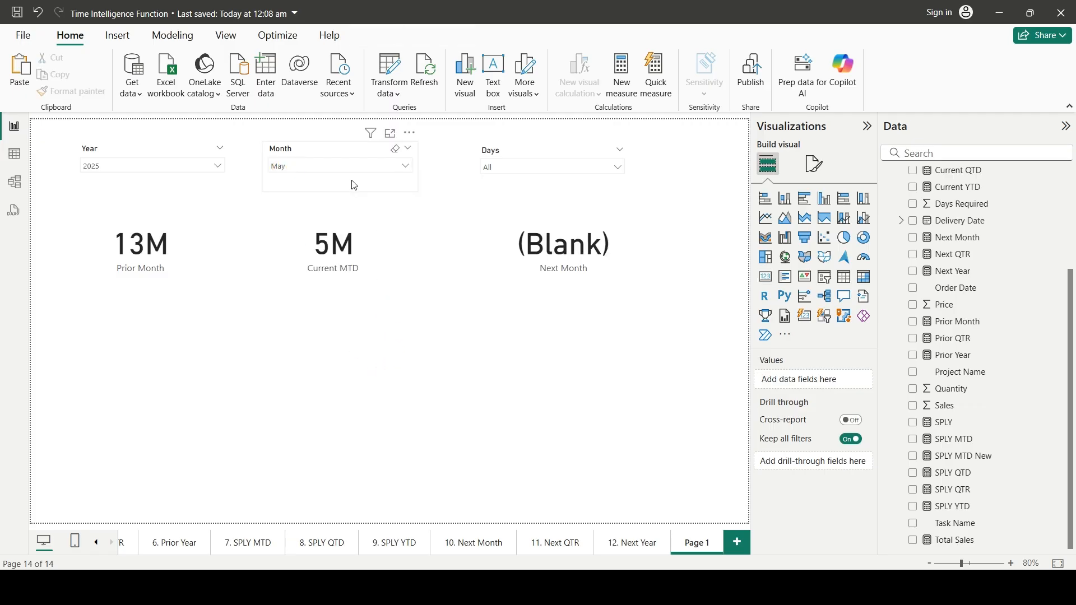
# Set the Month slicer to Feb and check the prior, current and next month cards
pyautogui.click(344, 166)
pyautogui.click(291, 202)
pyautogui.click(374, 360)
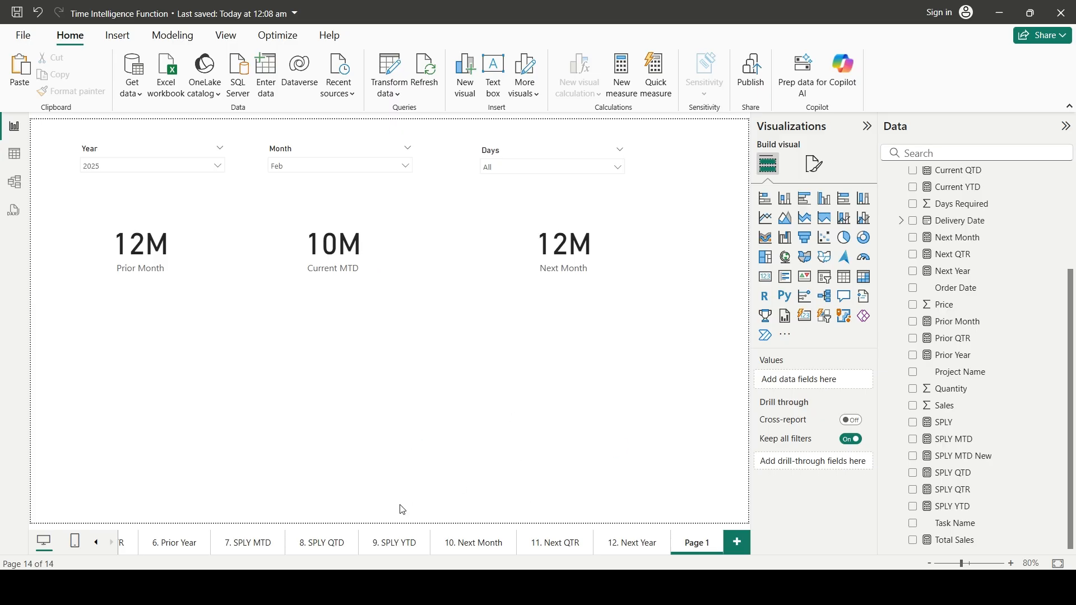
# Open the Time Intelligence Function overview page and collapse the Salesdata table to focus on the Calendar Date Table fields
pyautogui.click(96, 542)
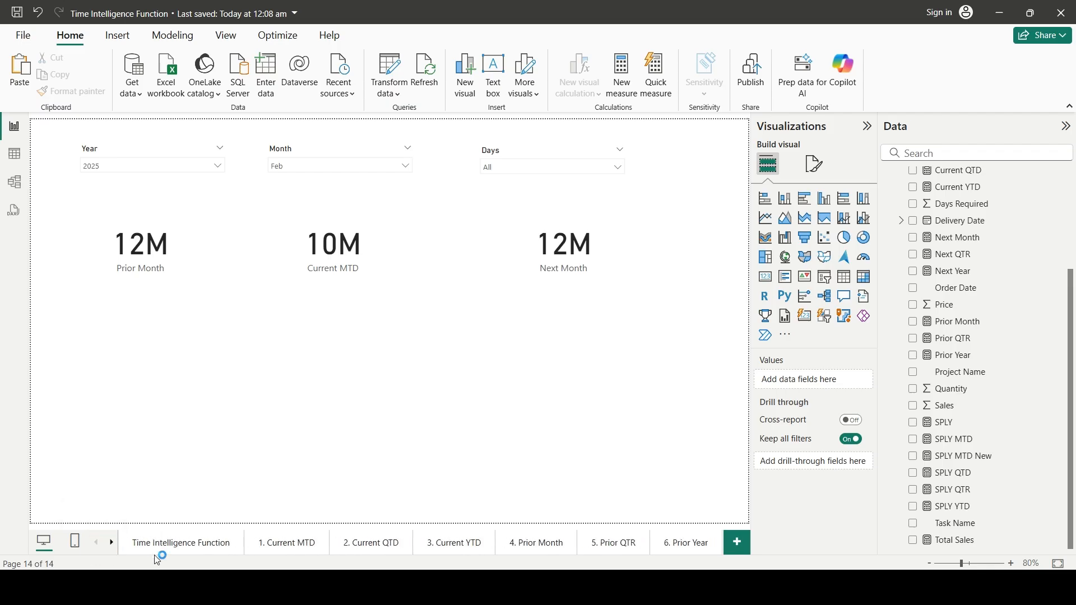
pyautogui.click(205, 554)
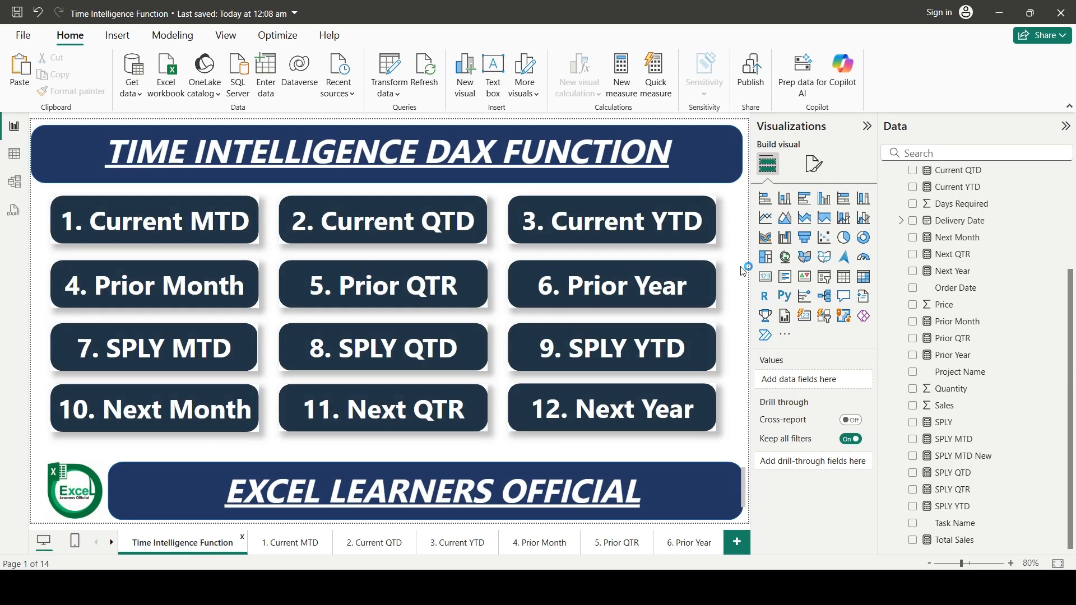
pyautogui.scroll(5, 953, 249)
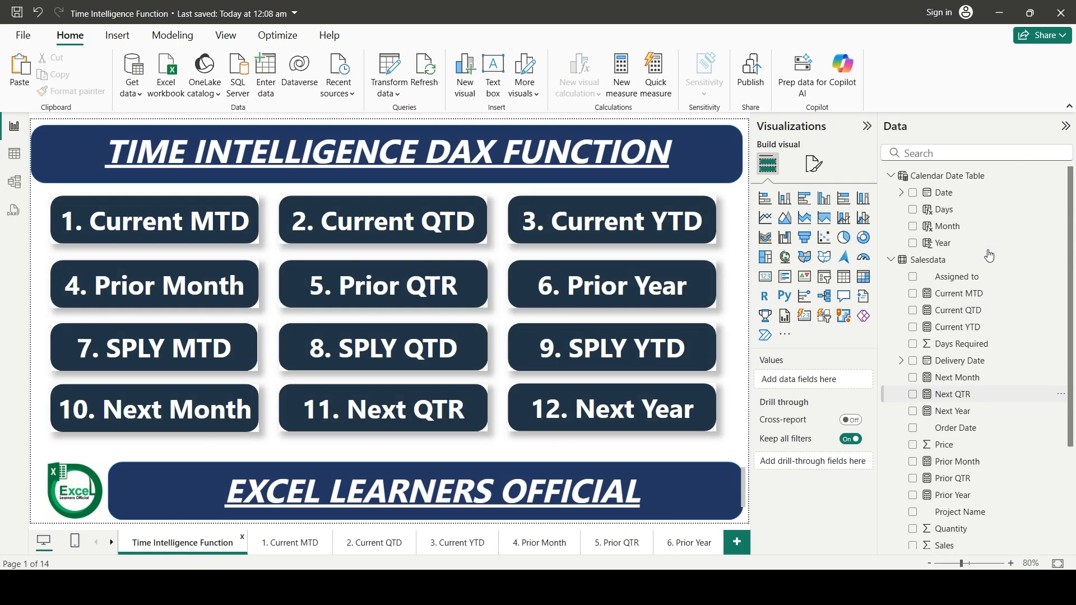
pyautogui.click(892, 260)
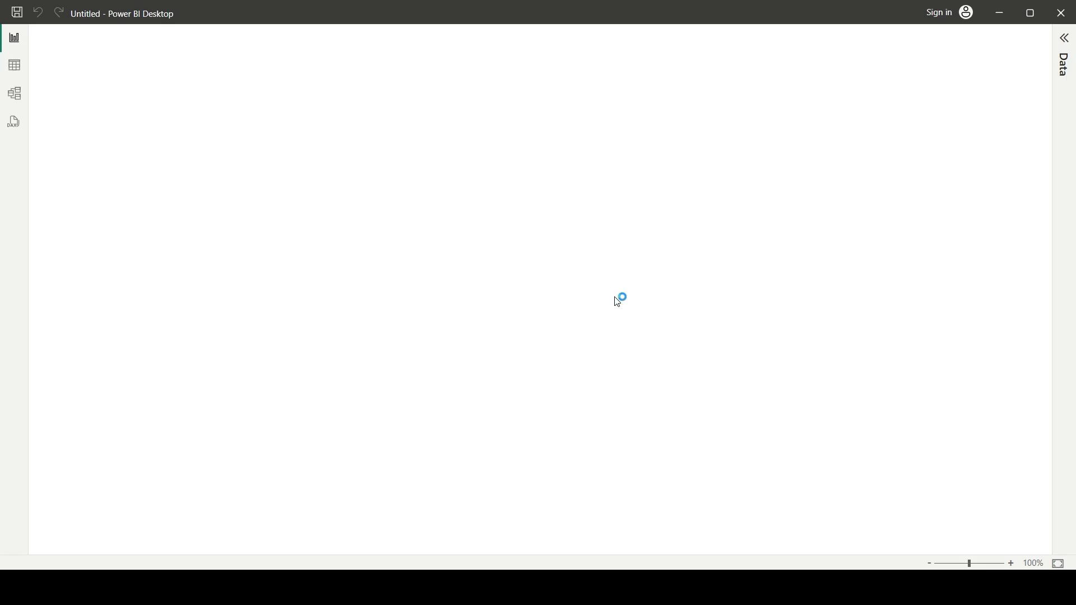
# Start a blank report in a new Power BI Desktop window and load the Salesdata table from the Time Intelligence Function-Sample-Data workbook
pyautogui.click(225, 137)
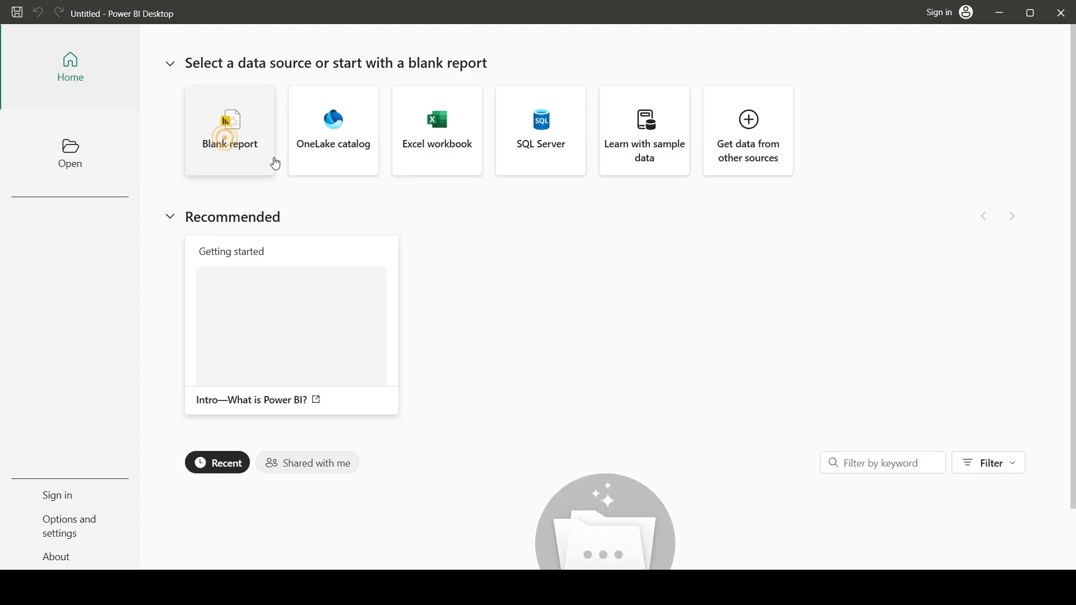
pyautogui.click(167, 80)
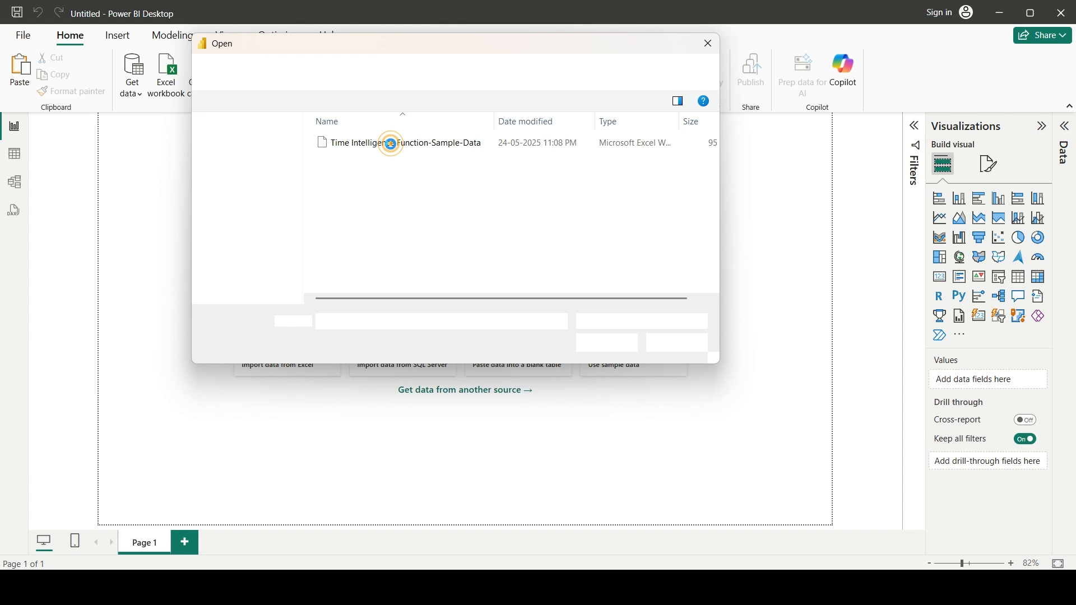
pyautogui.doubleClick(392, 144)
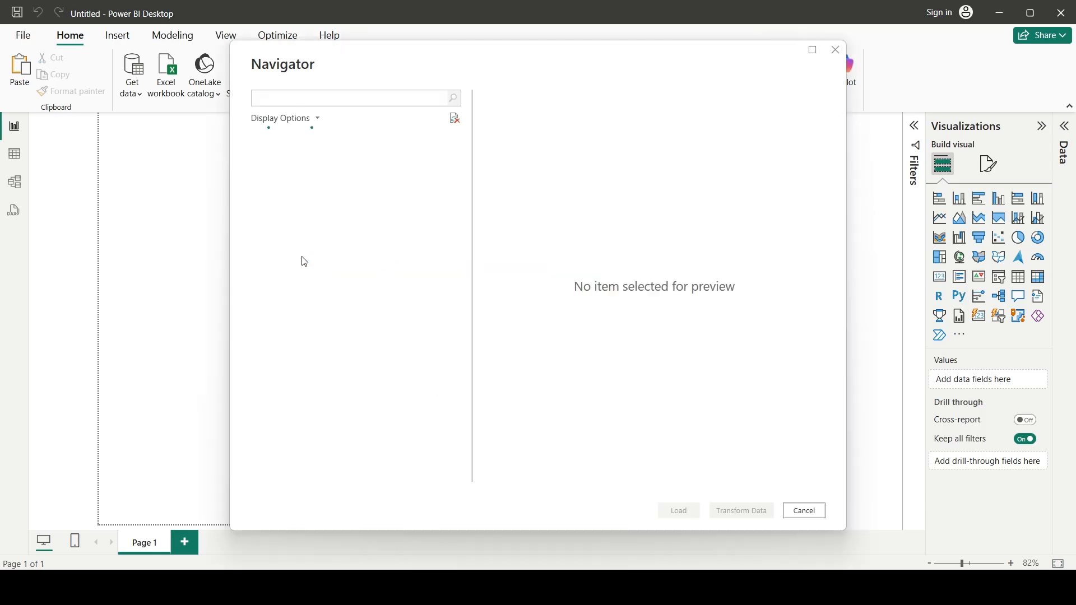
pyautogui.click(273, 160)
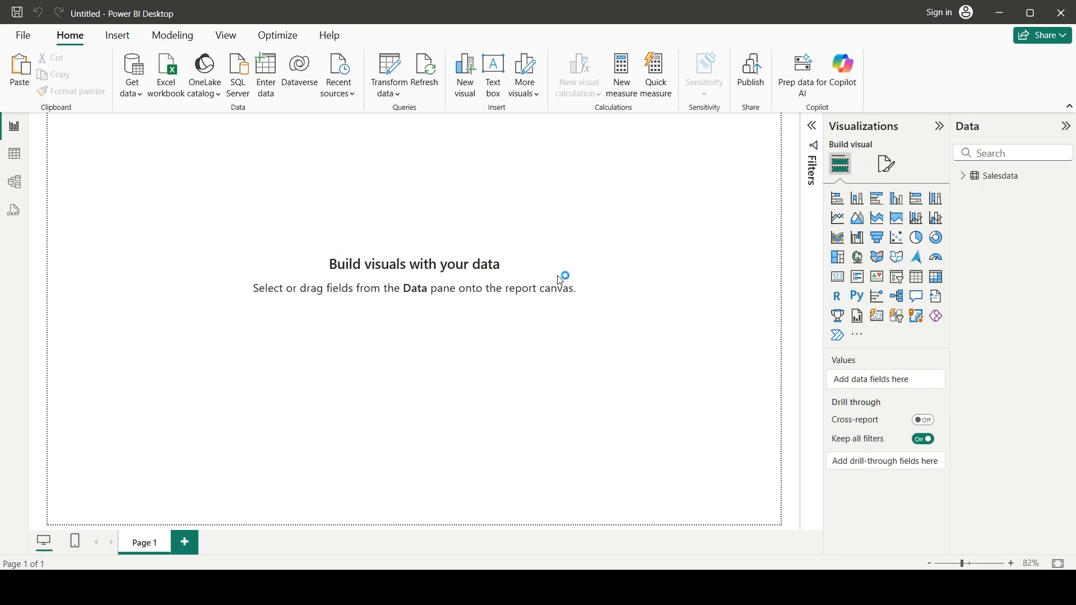
# Create a Total Sales measure in the Salesdata table that uses CALCULATE with the SUM of Salesdata[Sales]
pyautogui.click(965, 178)
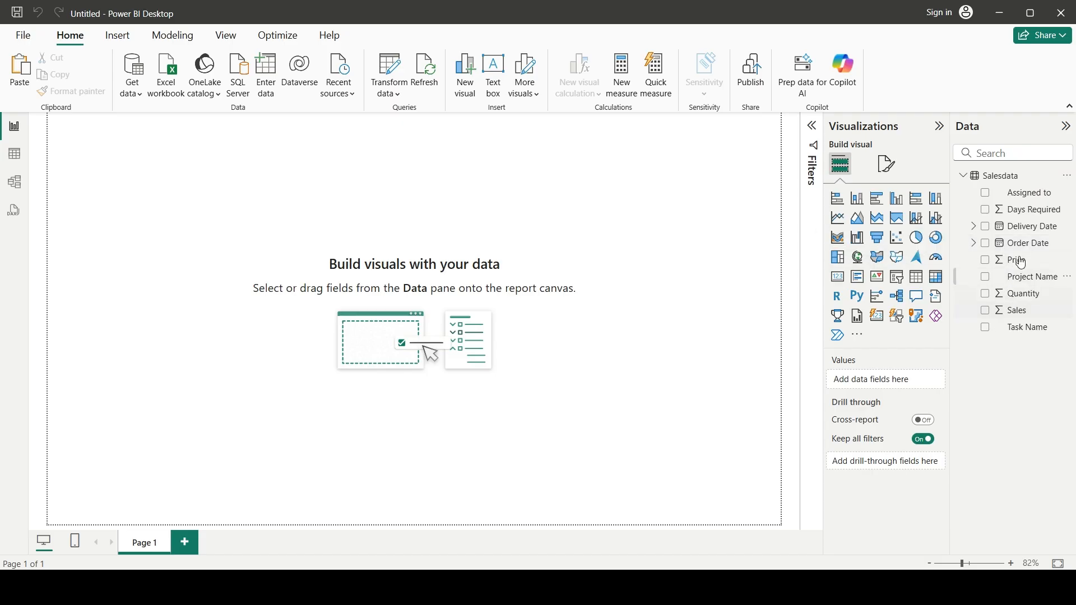
pyautogui.click(994, 177)
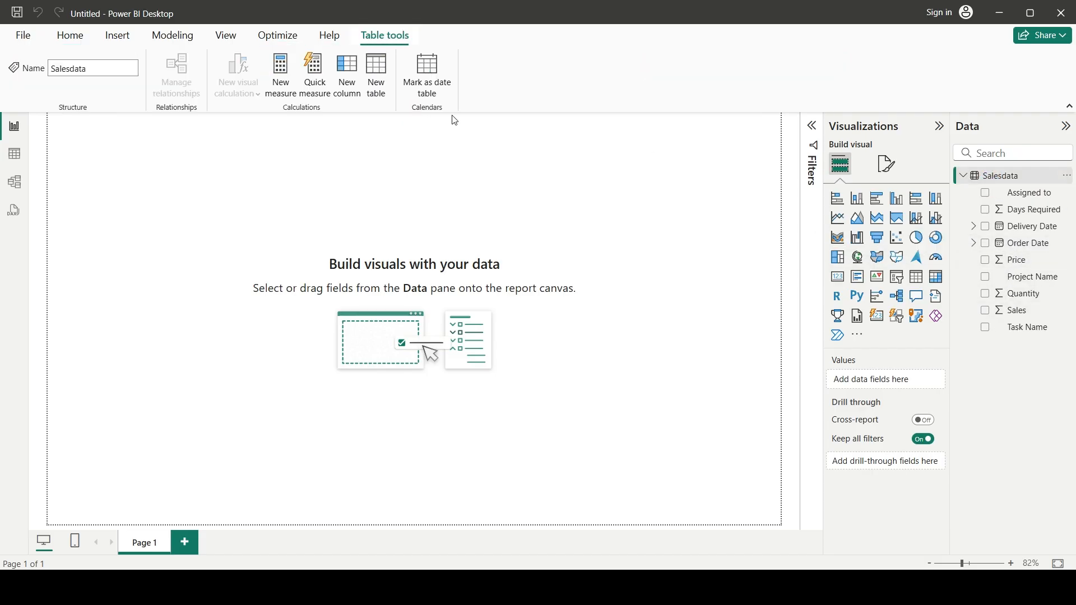
pyautogui.click(281, 84)
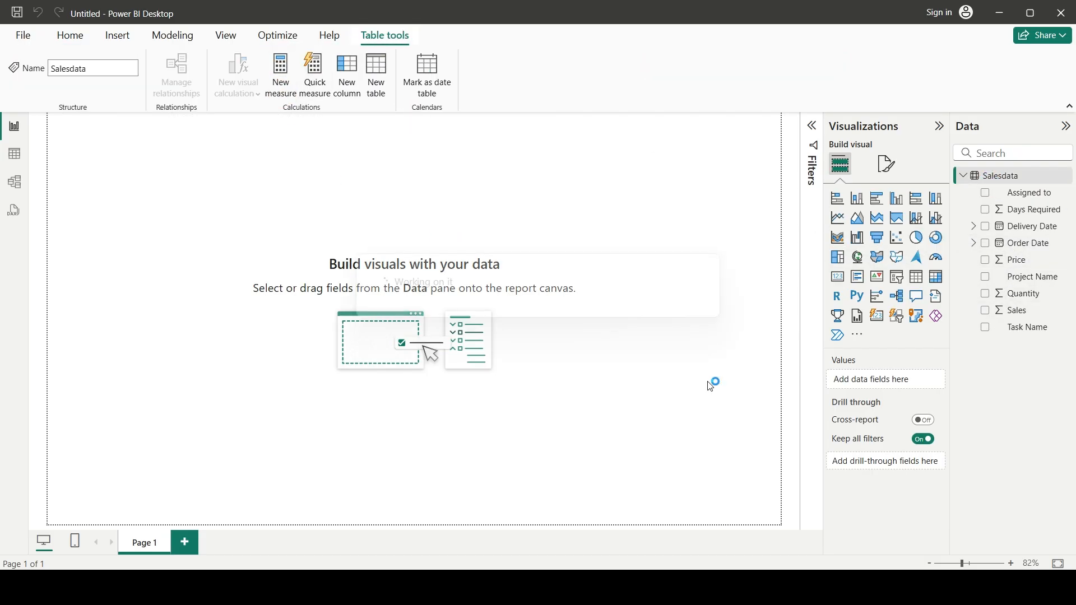
pyautogui.write('T')
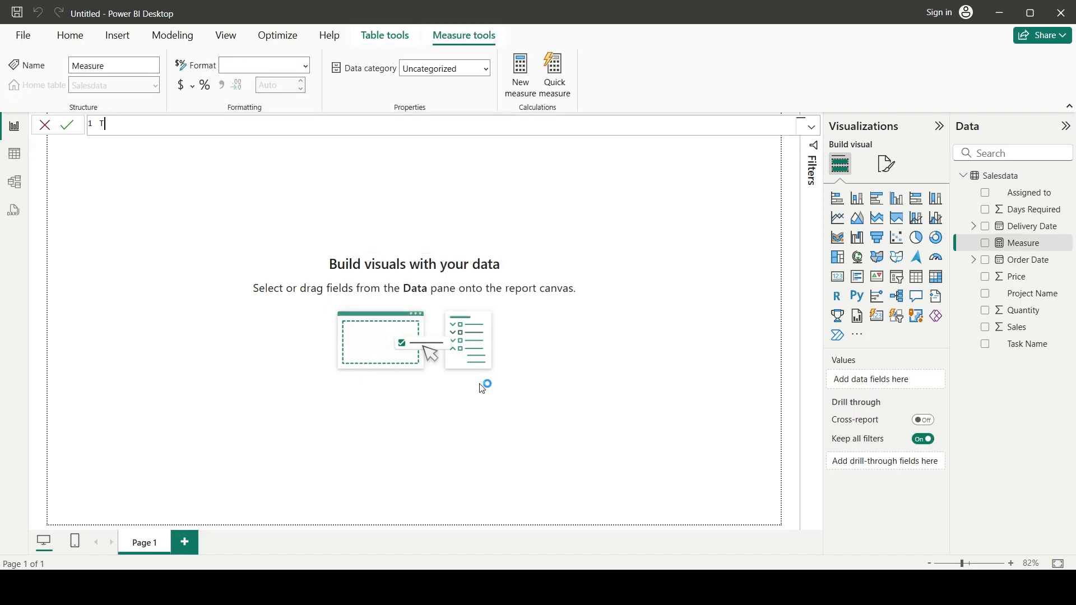
pyautogui.write('otal Sales = CALCULATE(SUM(')
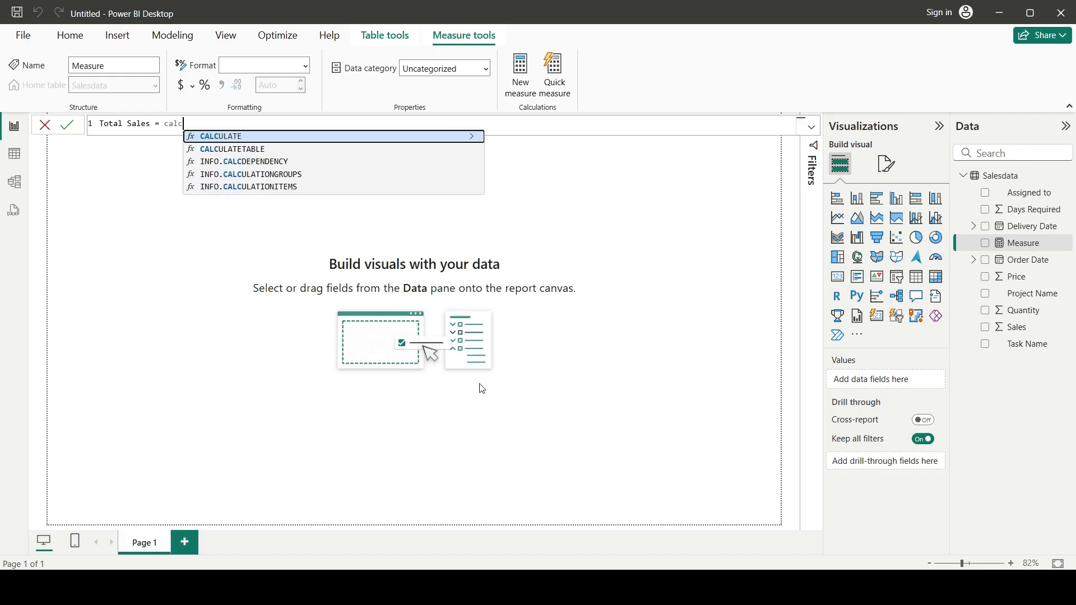
pyautogui.write('sales')
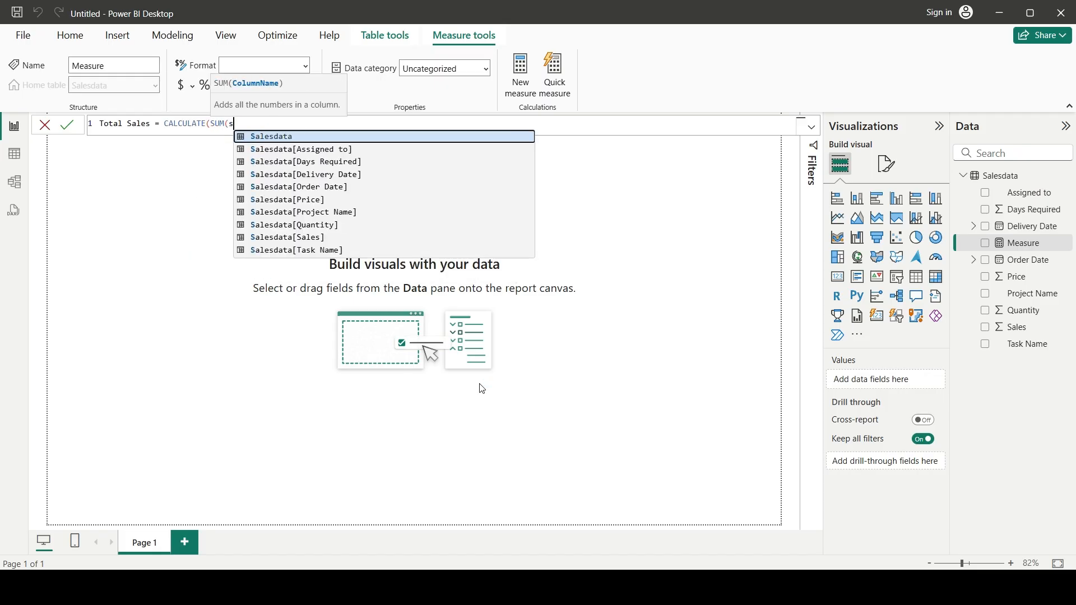
pyautogui.press('Down')
pyautogui.press('Down')
pyautogui.press('Down')
pyautogui.press('Down')
pyautogui.press('Down')
pyautogui.press('Down')
pyautogui.press('Down')
pyautogui.press('Down')
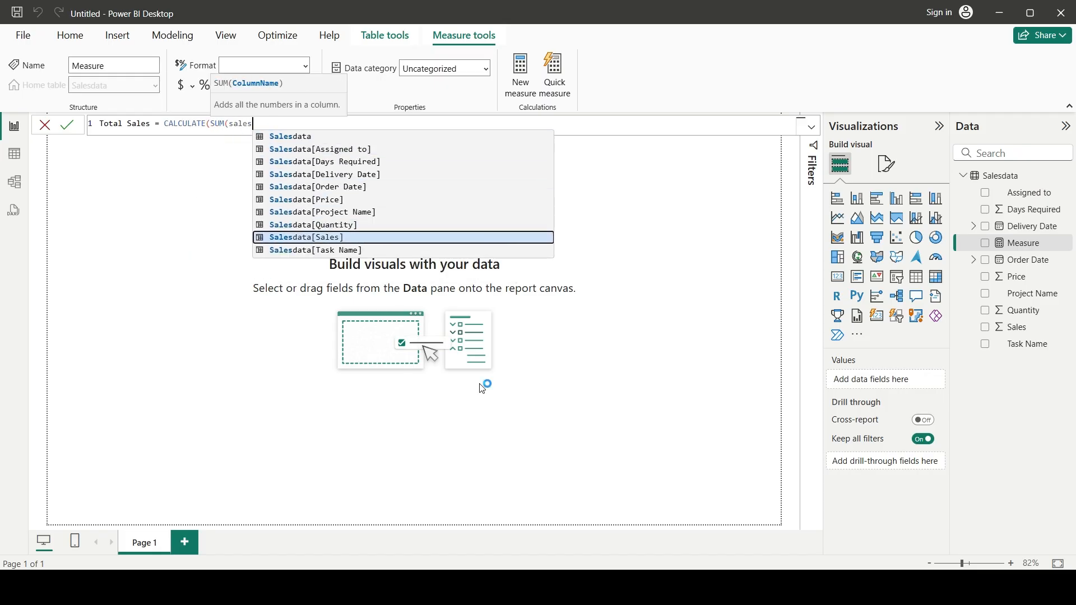
pyautogui.press('Tab')
pyautogui.write(')')
pyautogui.press('Return')
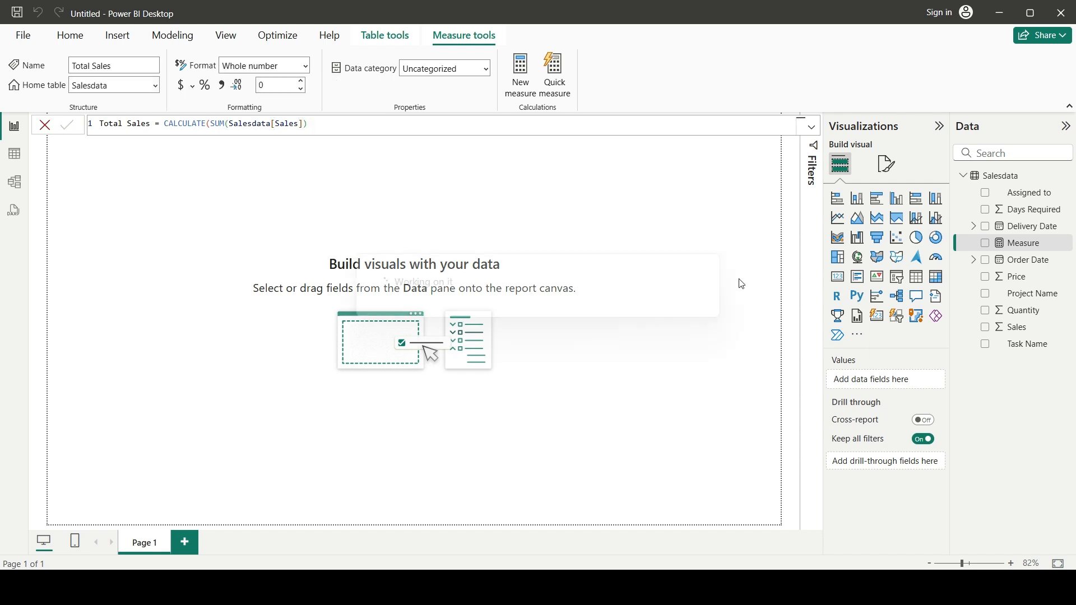
# Create the Salesdata measure Current MTD = CALCULATE(TOTALMTD([Total Sales],DATESMTD(Salesdata[Order Date])))
pyautogui.click(1001, 176)
pyautogui.click(281, 89)
pyautogui.write('CUrrent ')
pyautogui.write('Current MTD')
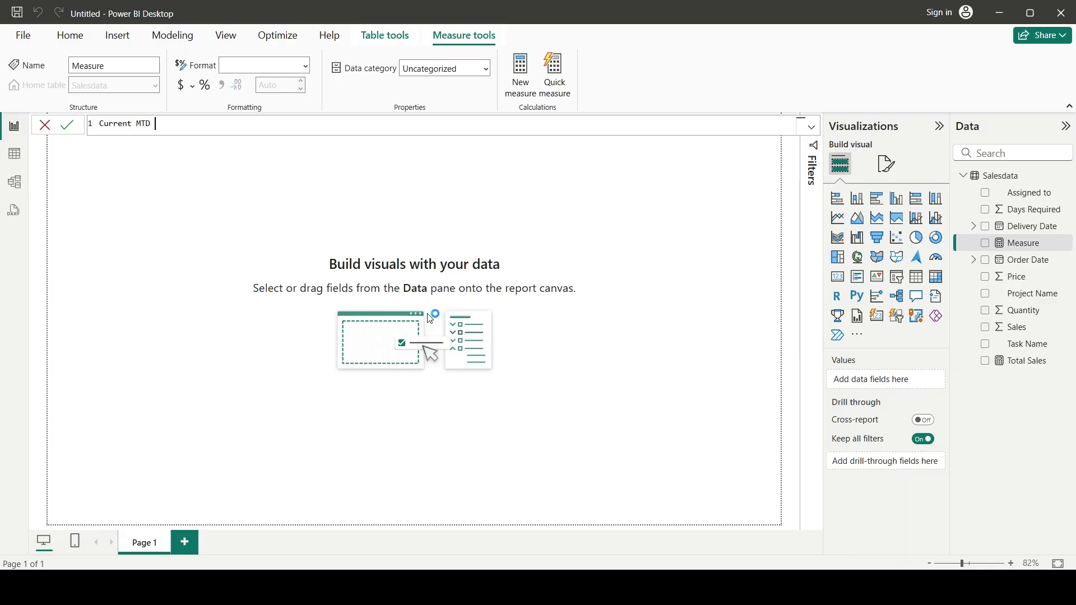
pyautogui.write(' = CA')
pyautogui.press('Tab')
pyautogui.write('(')
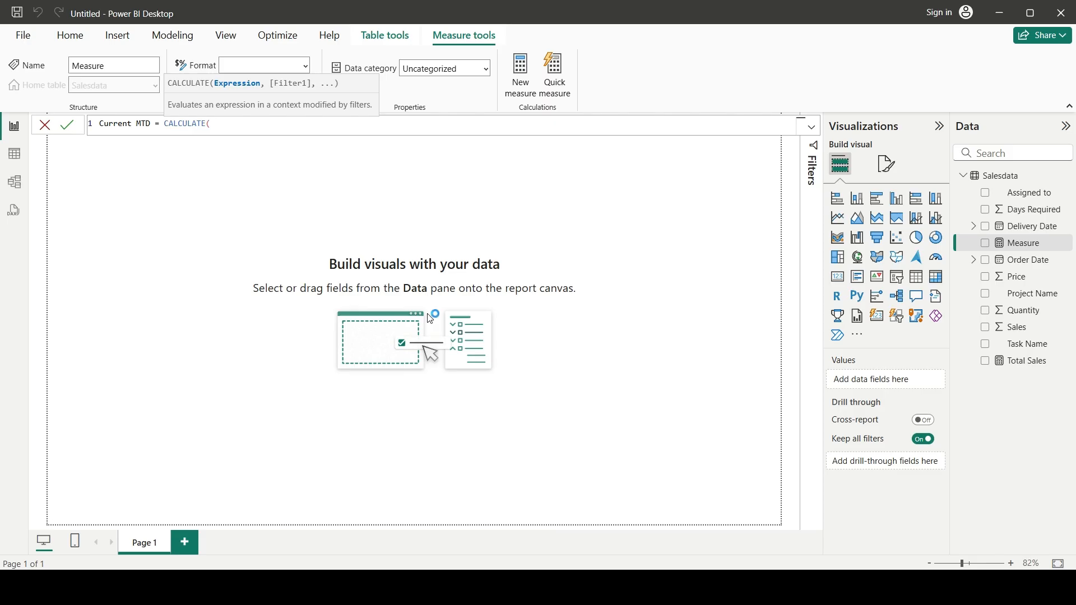
pyautogui.write('to')
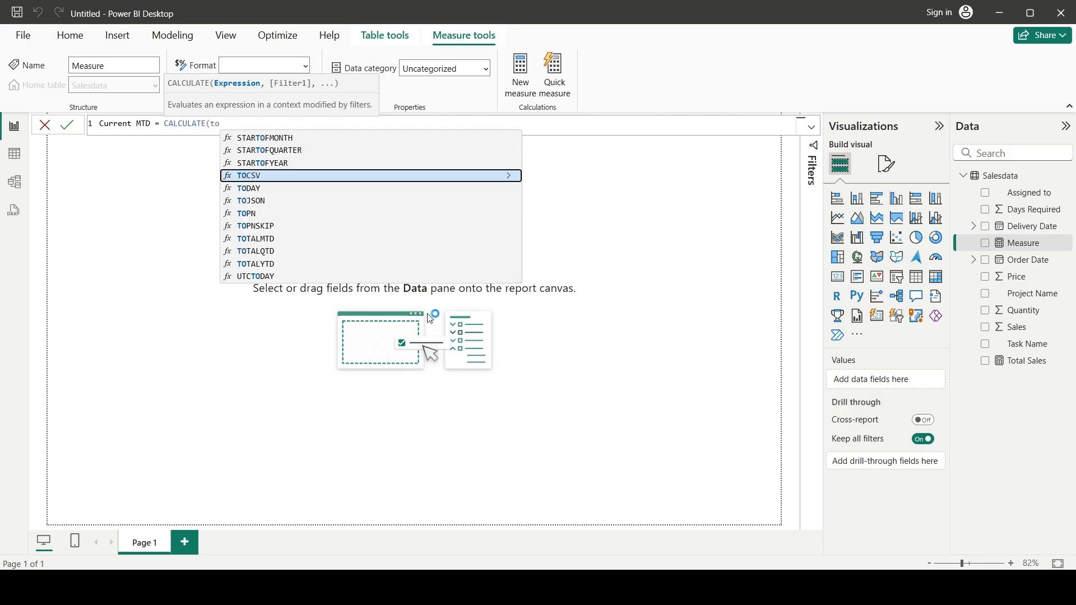
pyautogui.write('talm')
pyautogui.press('Tab')
pyautogui.write('([To')
pyautogui.write('t')
pyautogui.press('Tab')
pyautogui.write(',')
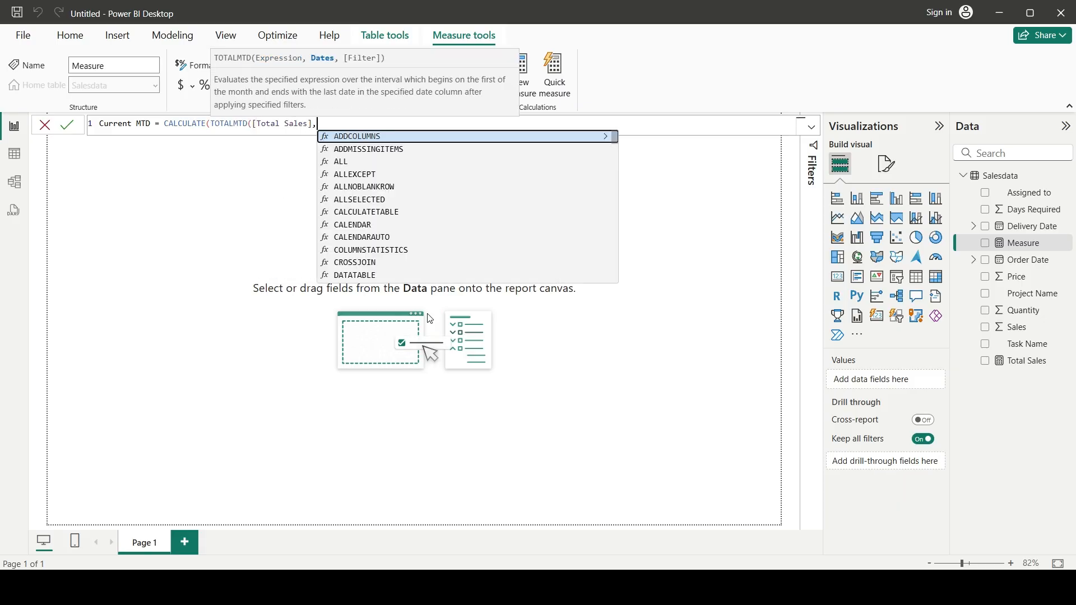
pyautogui.write('datesm')
pyautogui.press('Tab')
pyautogui.write('(')
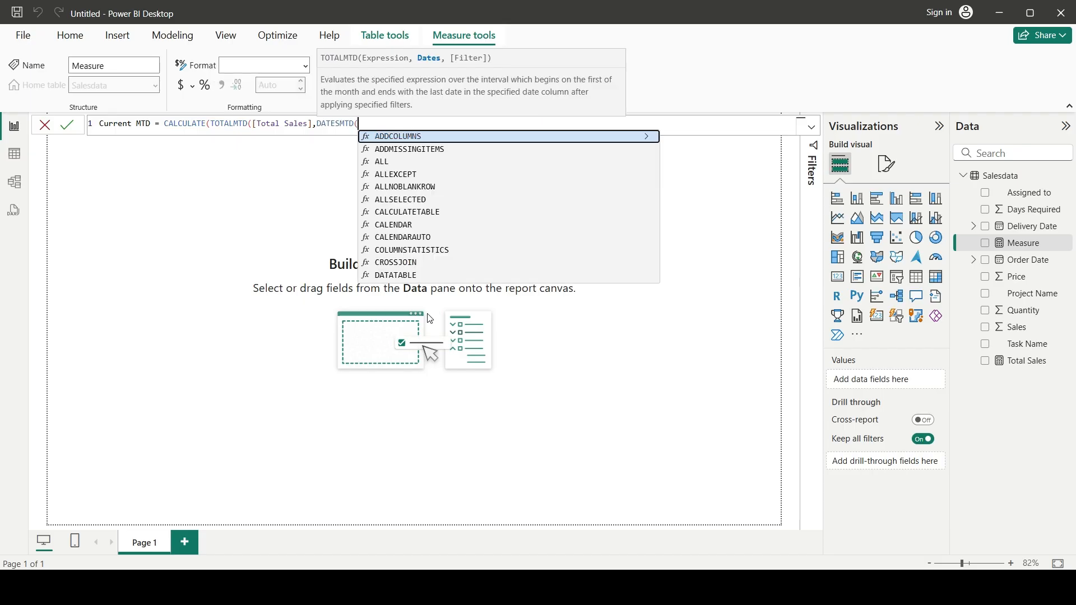
pyautogui.write('order')
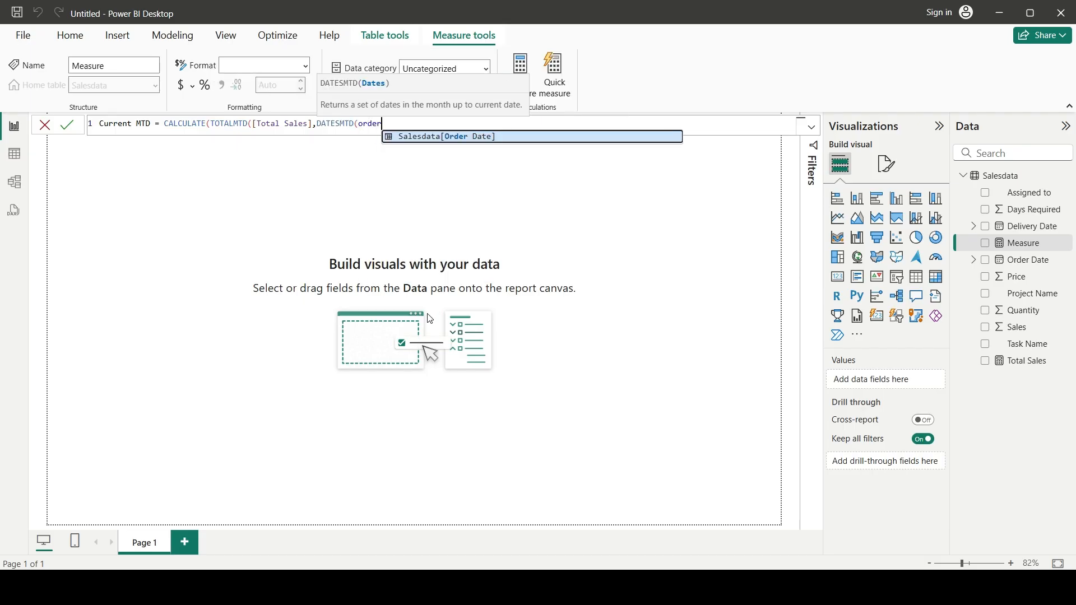
pyautogui.press('Tab')
pyautogui.write(')))')
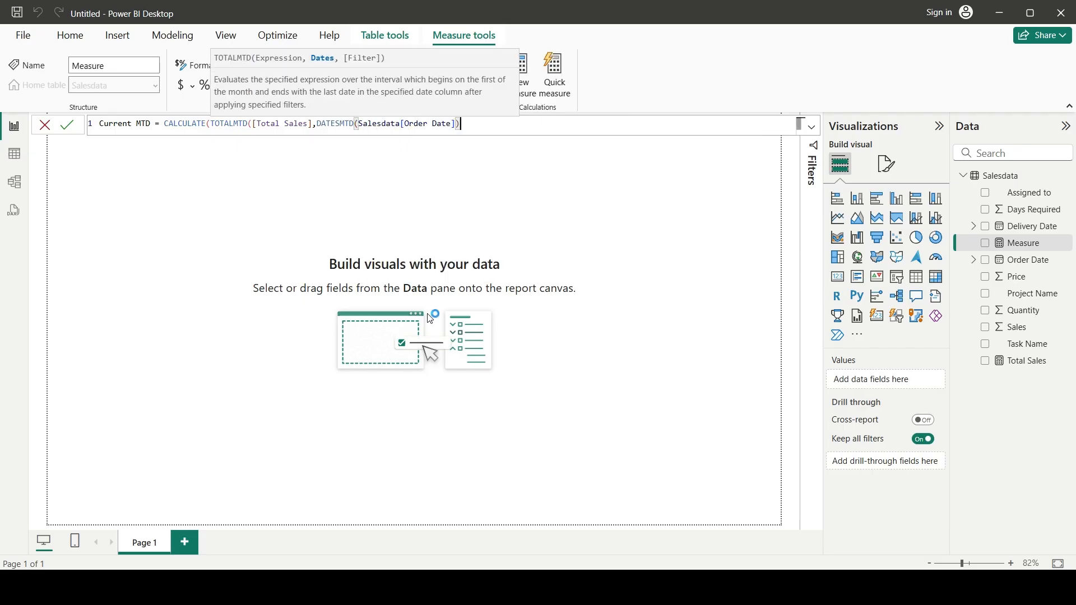
pyautogui.press('Return')
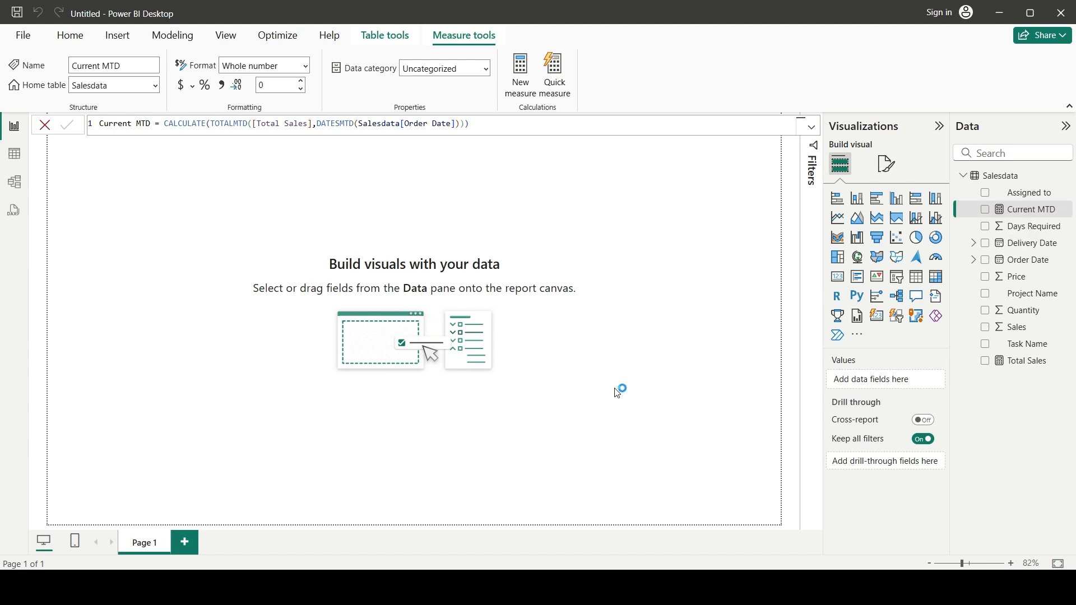
# Switch to the Time Intelligence Function report and examine the formula of its Current MTD measure under Salesdata
pyautogui.click(734, 587)
pyautogui.click(594, 524)
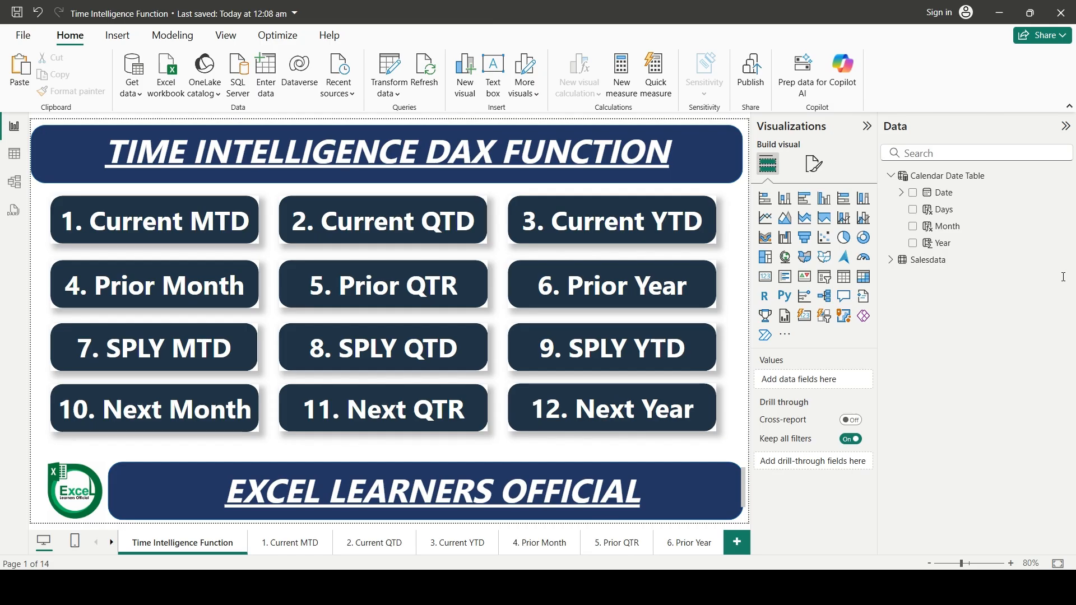
pyautogui.click(894, 262)
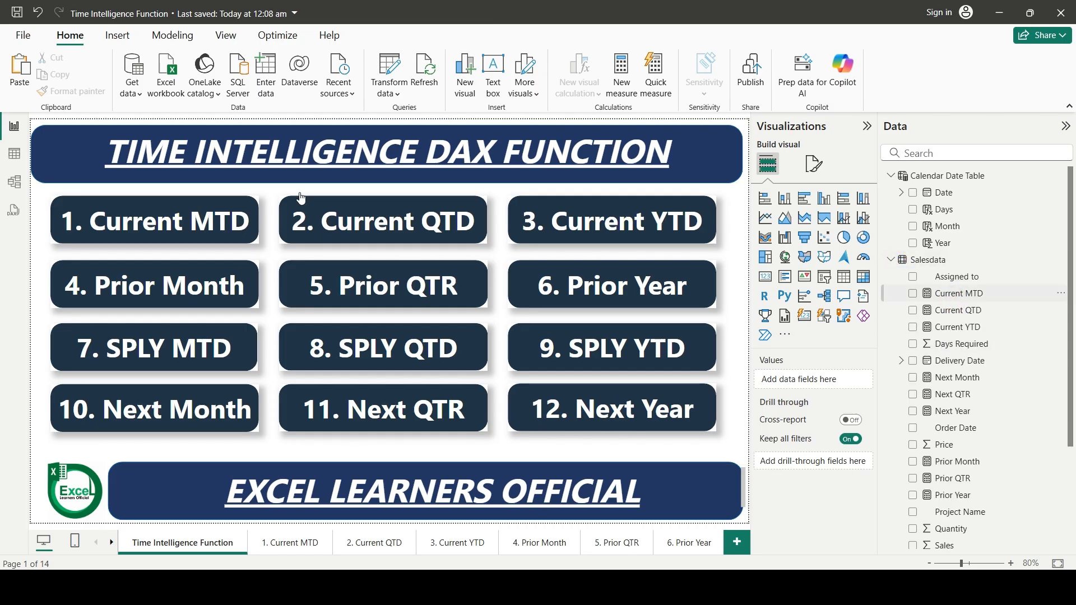
pyautogui.click(942, 295)
pyautogui.moveTo(211, 127); pyautogui.dragTo(505, 125)
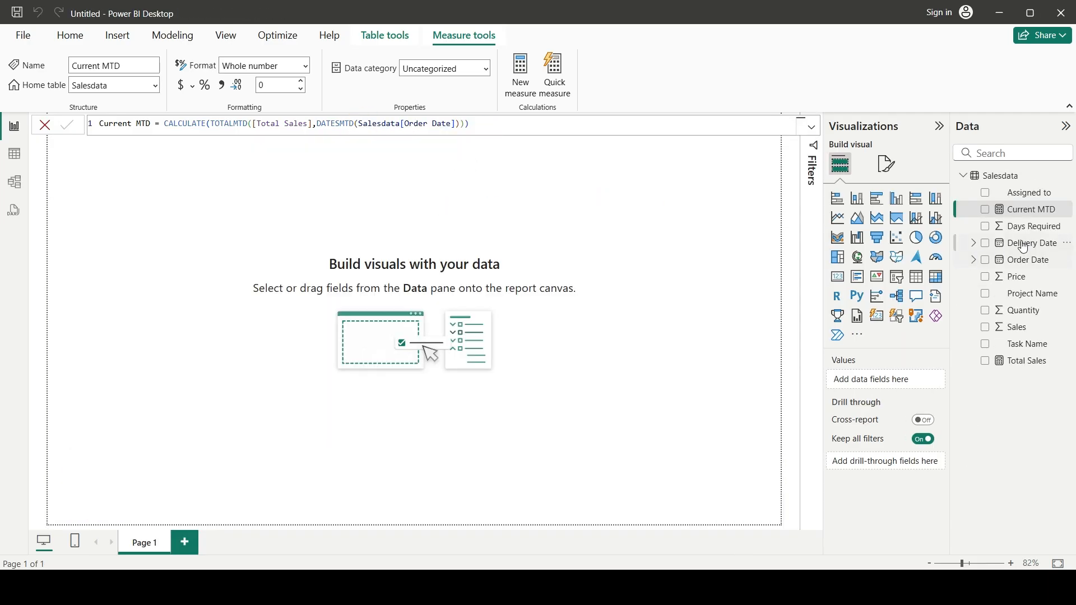
# Back in the untitled report, add a slicer with the Year level of the Order Date hierarchy
pyautogui.click(387, 276)
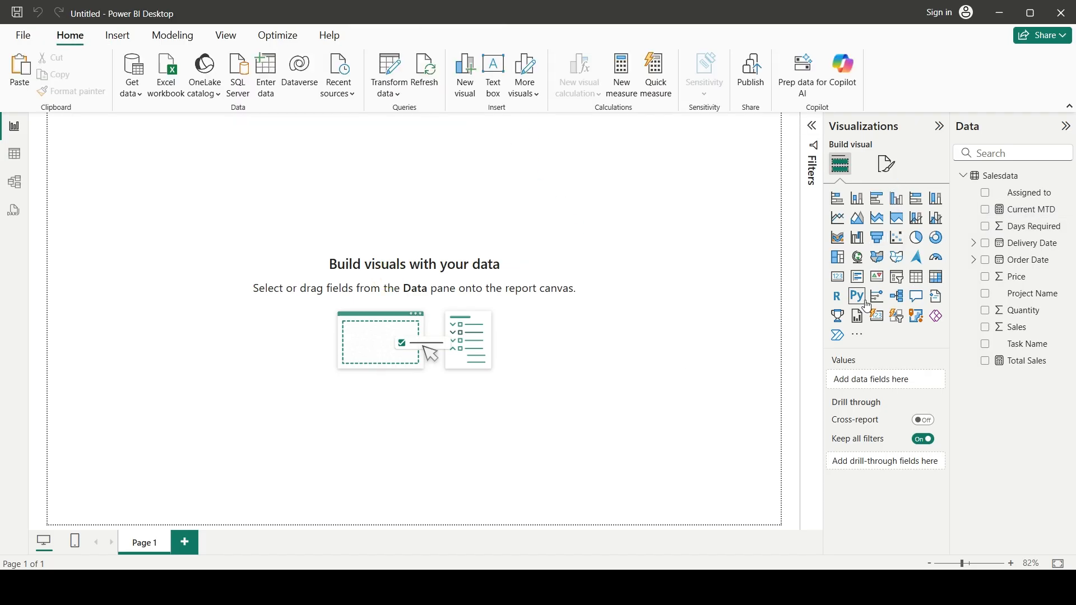
pyautogui.click(898, 284)
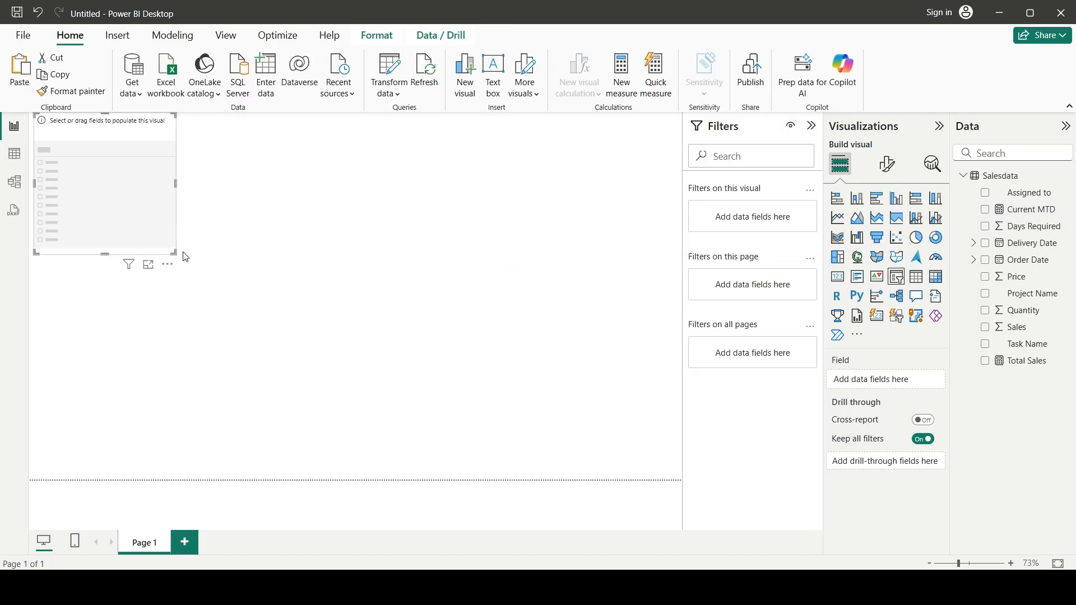
pyautogui.click(974, 260)
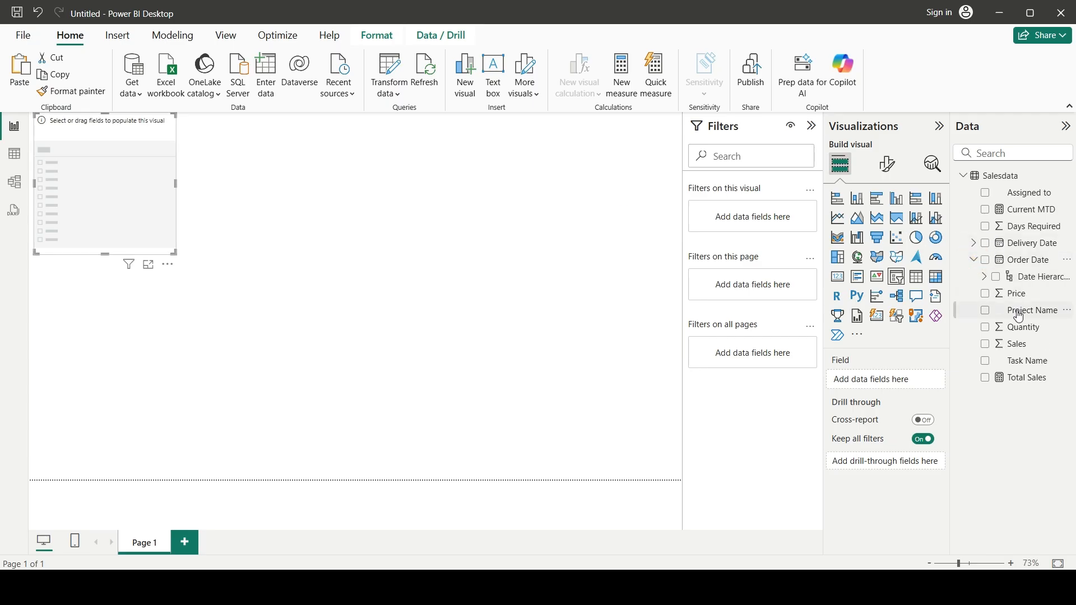
pyautogui.click(985, 277)
pyautogui.moveTo(1035, 294); pyautogui.dragTo(146, 224)
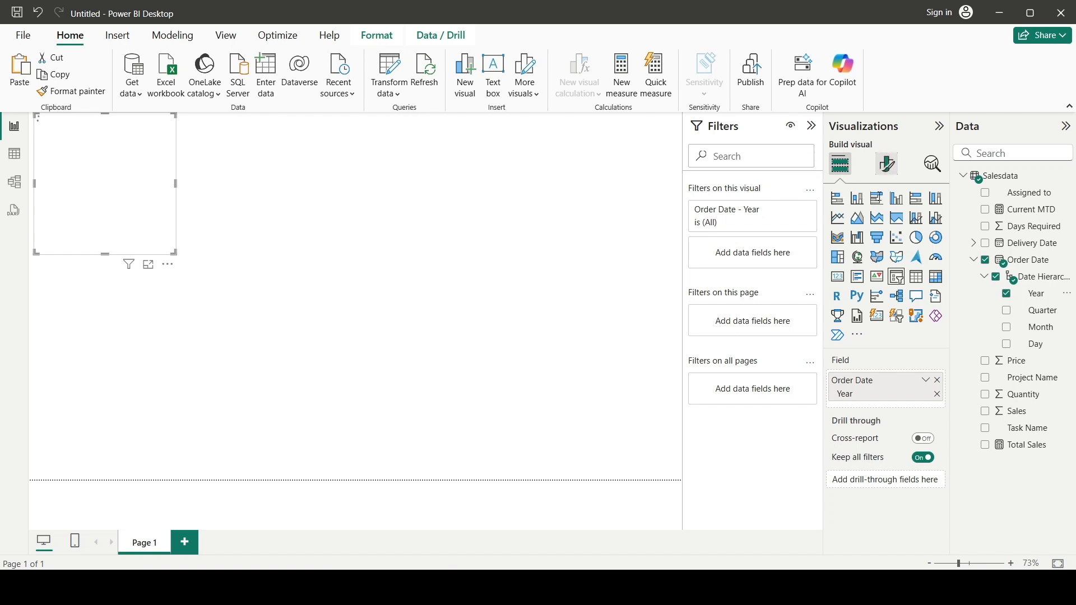
# Set the Year slicer's style to Dropdown
pyautogui.click(888, 164)
pyautogui.click(847, 259)
pyautogui.click(925, 330)
pyautogui.click(858, 379)
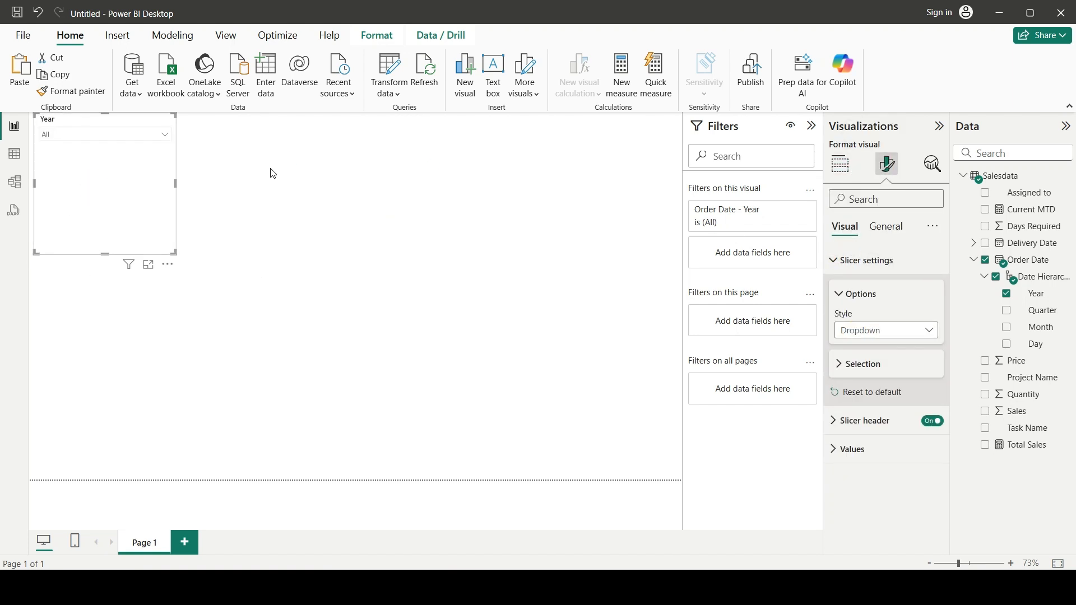
pyautogui.click(304, 224)
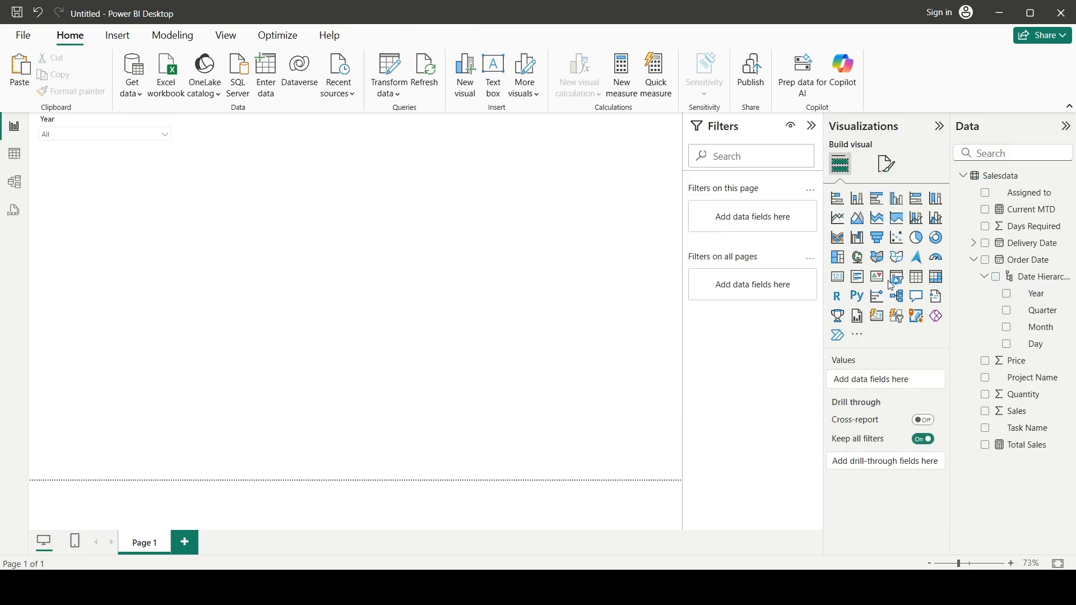
# Add a second slicer below the Year slicer with the Month level of the Order Date hierarchy
pyautogui.click(897, 276)
pyautogui.moveTo(1025, 327); pyautogui.dragTo(101, 331)
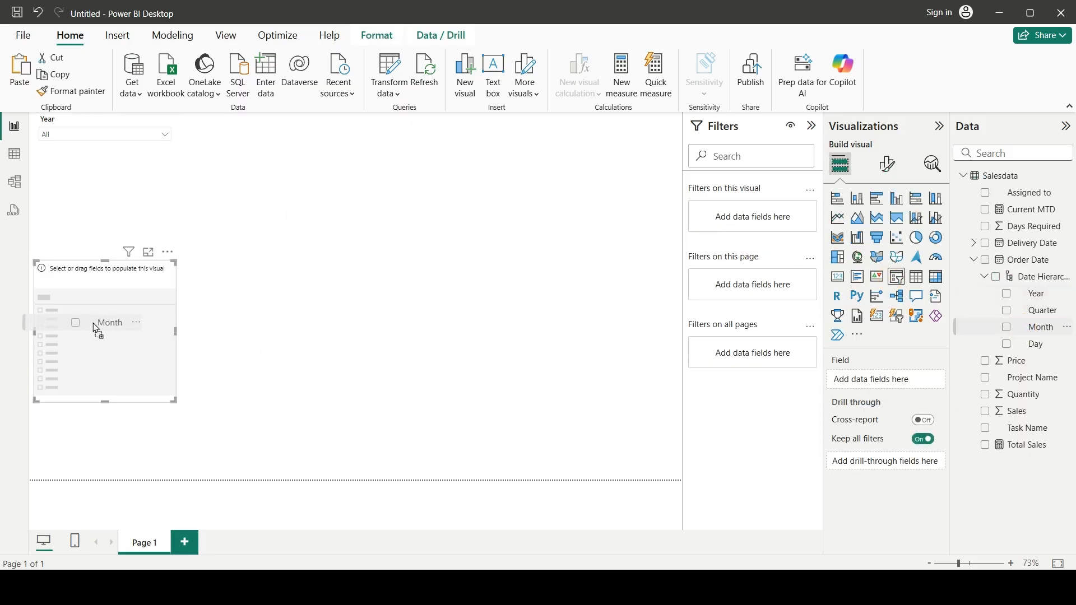
pyautogui.click(537, 212)
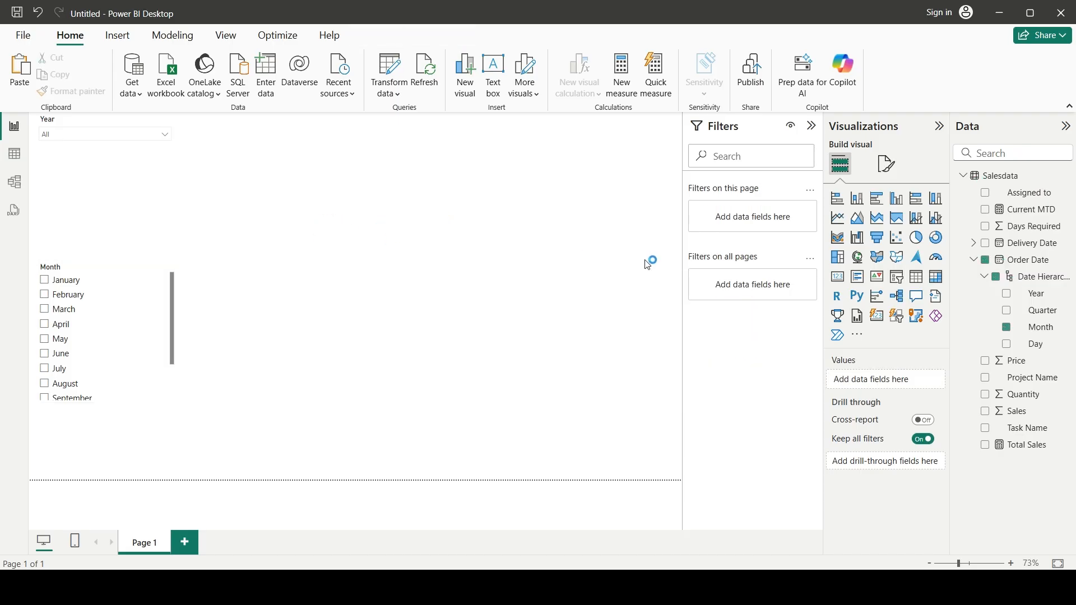
# Add a third slicer with the Day level of the Order Date hierarchy and set its style to Dropdown
pyautogui.click(898, 281)
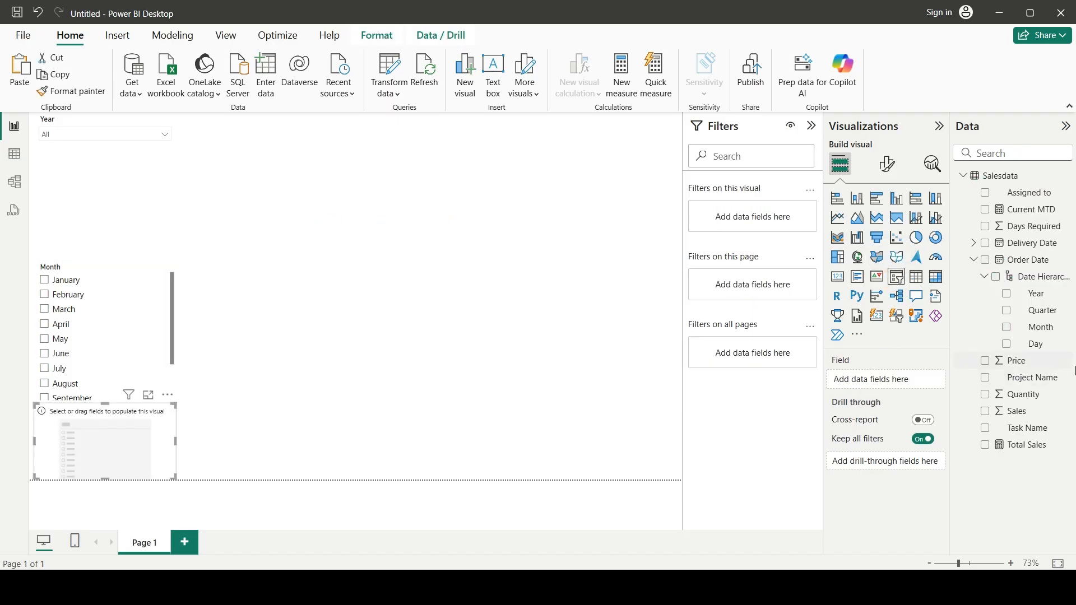
pyautogui.moveTo(1036, 344); pyautogui.dragTo(161, 465)
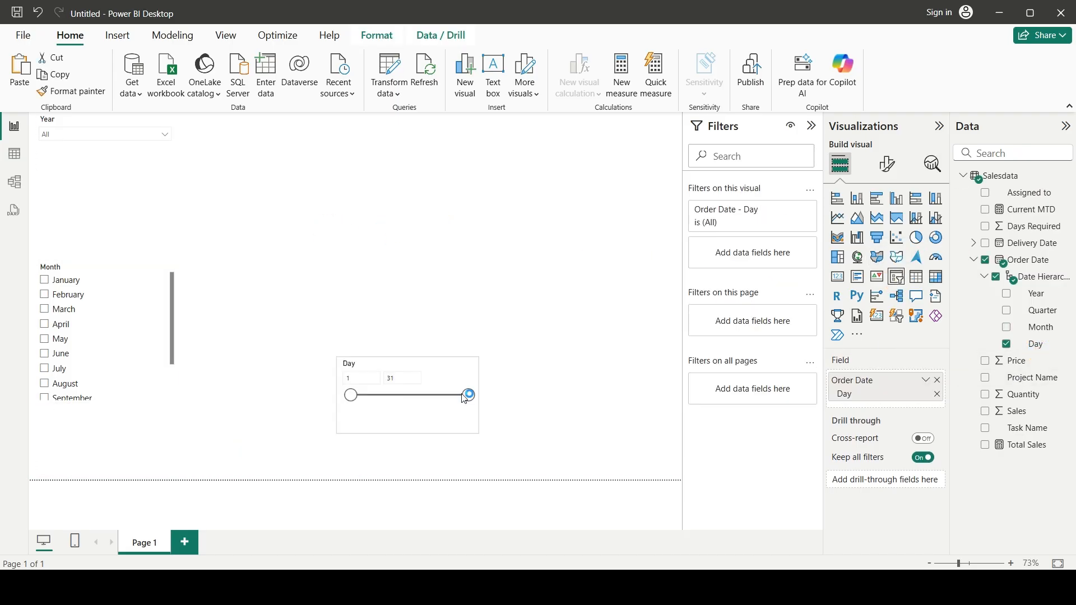
pyautogui.click(881, 166)
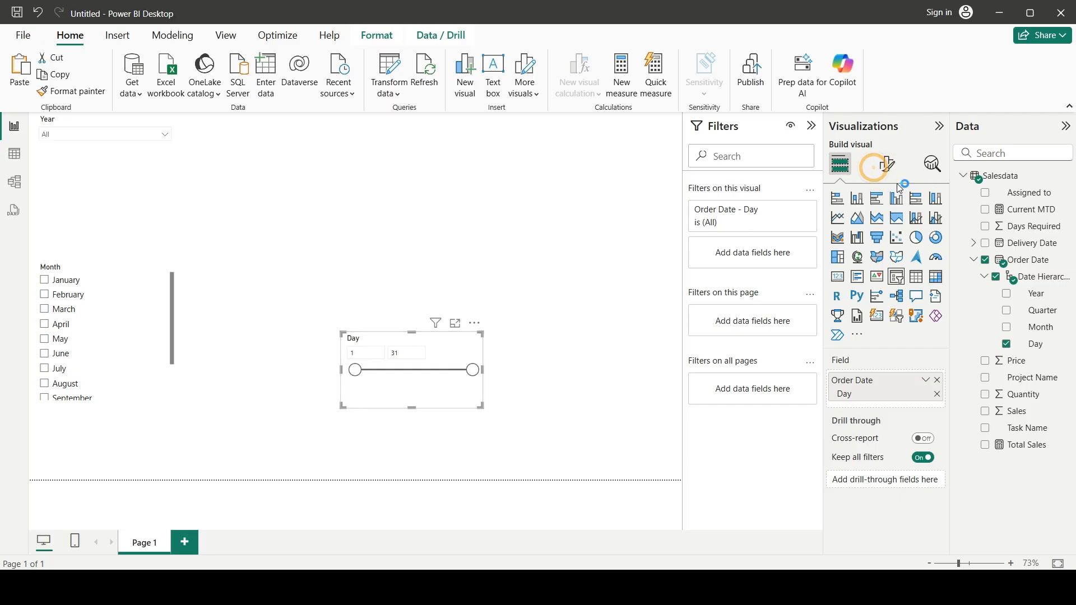
pyautogui.click(850, 260)
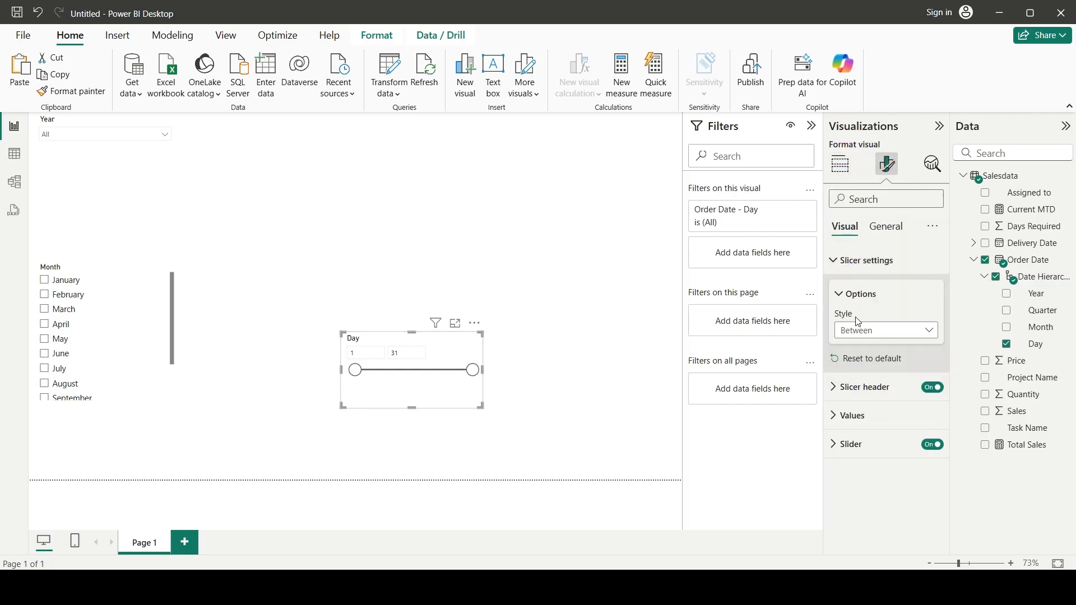
pyautogui.click(874, 330)
pyautogui.click(863, 379)
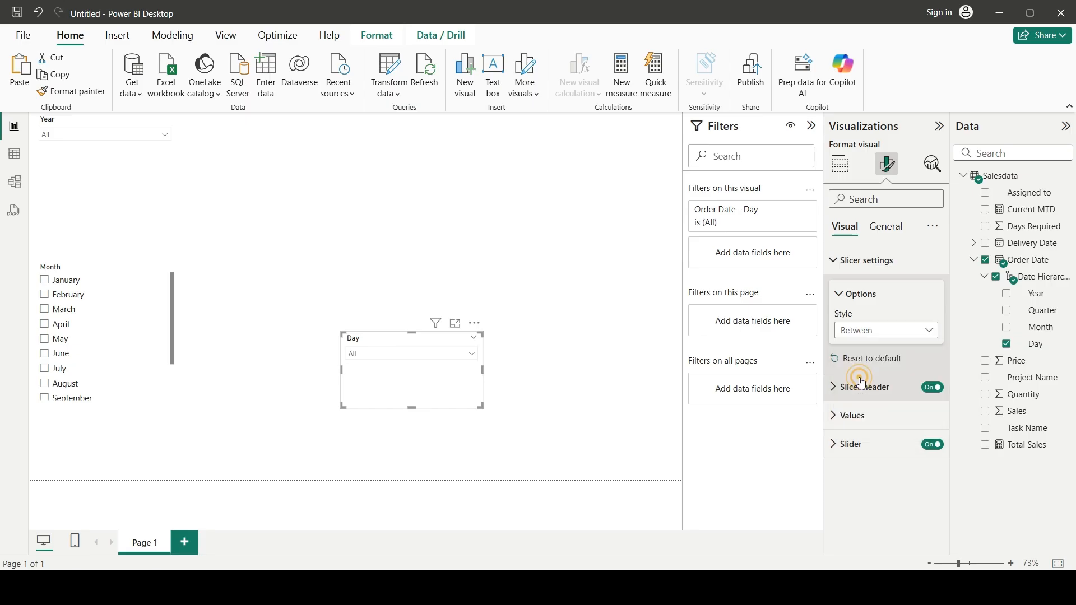
# Stretch the Month slicer upward to just below the Year slicer and reposition the Day slicer near the page's lower edge
pyautogui.click(96, 271)
pyautogui.moveTo(113, 235); pyautogui.dragTo(113, 175)
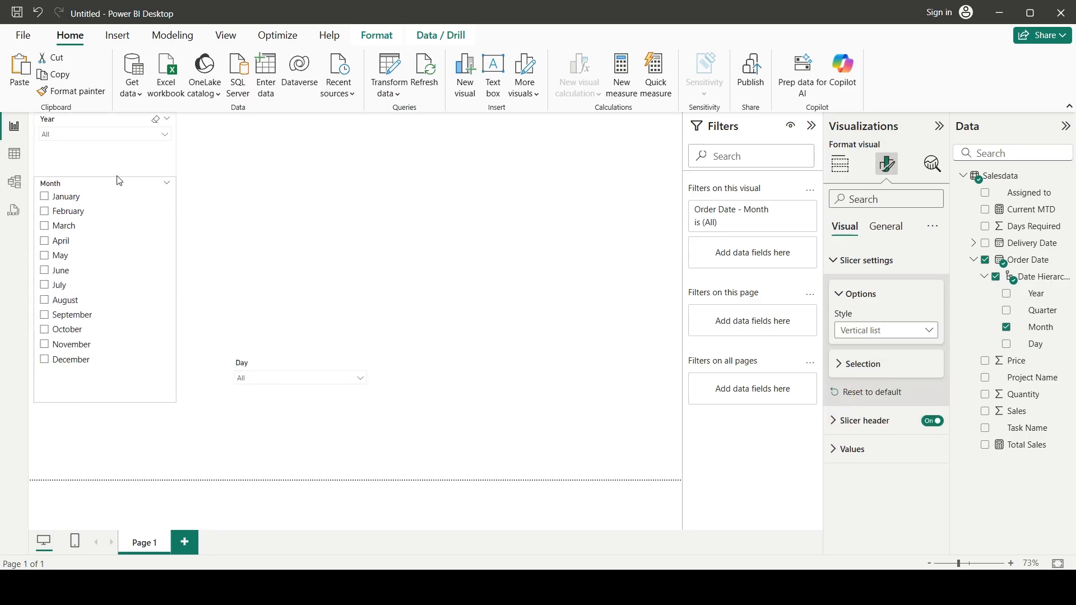
pyautogui.click(248, 366)
# Add a card visual to the empty area of the page showing the Current MTD measure
pyautogui.click(424, 221)
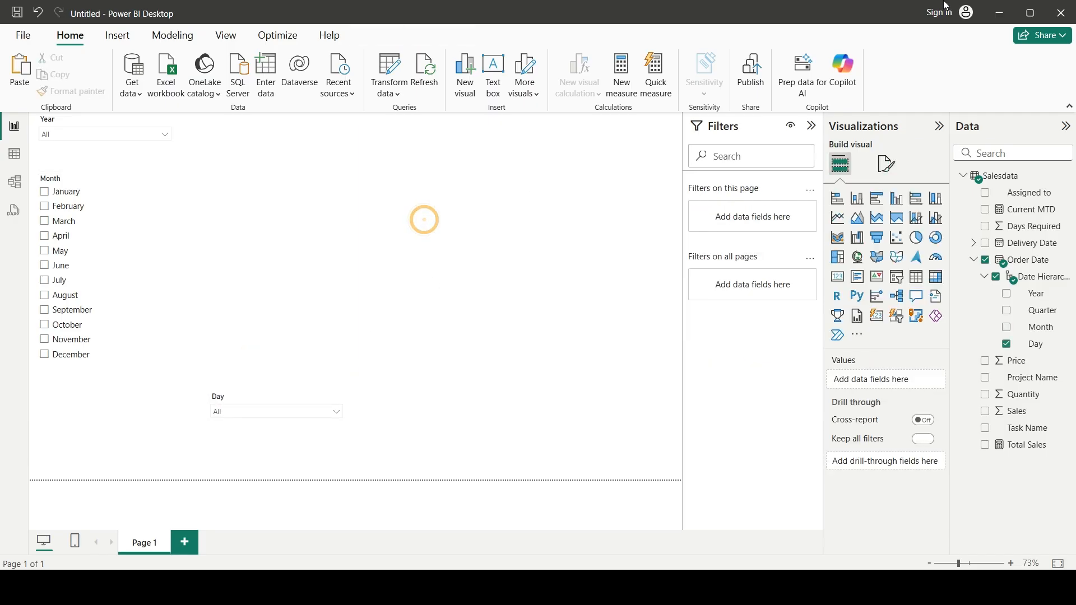
pyautogui.click(838, 277)
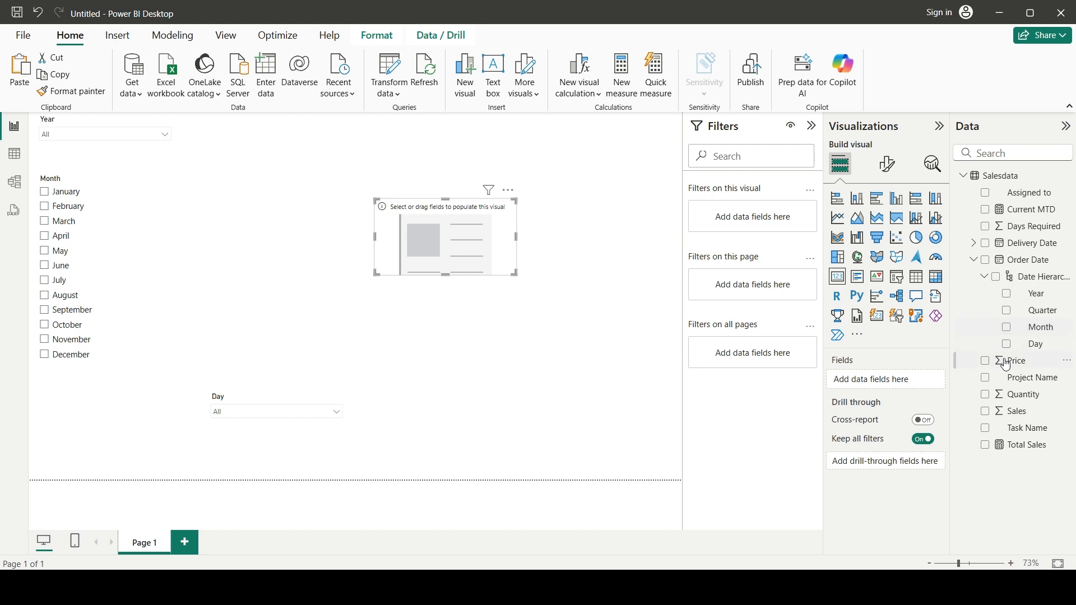
pyautogui.moveTo(1021, 212); pyautogui.dragTo(499, 277)
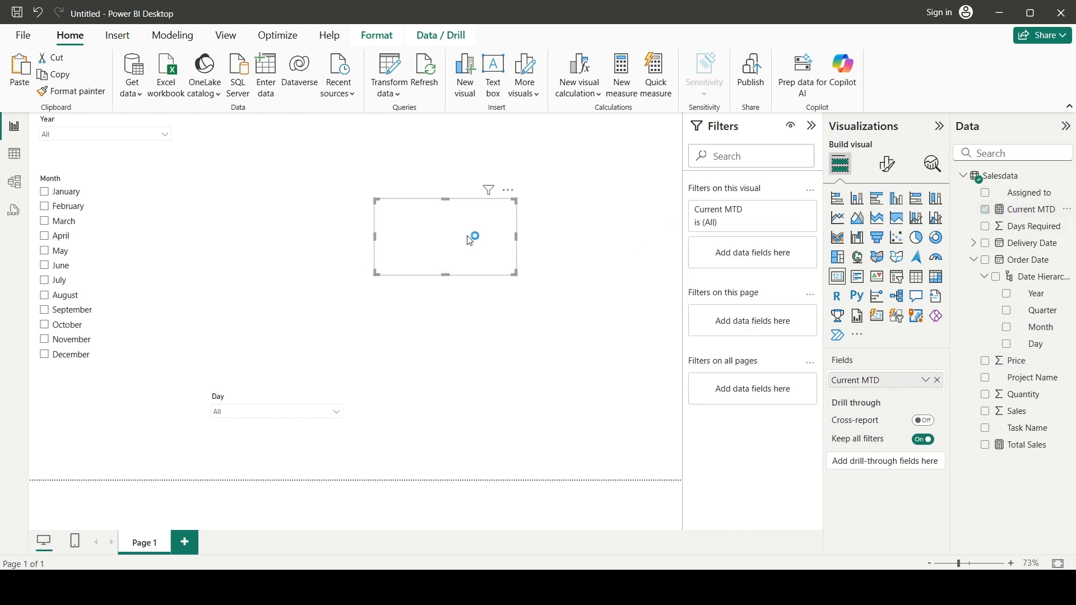
# Set the Current MTD card's callout display units to None and widen the card by extending its left edge
pyautogui.click(879, 164)
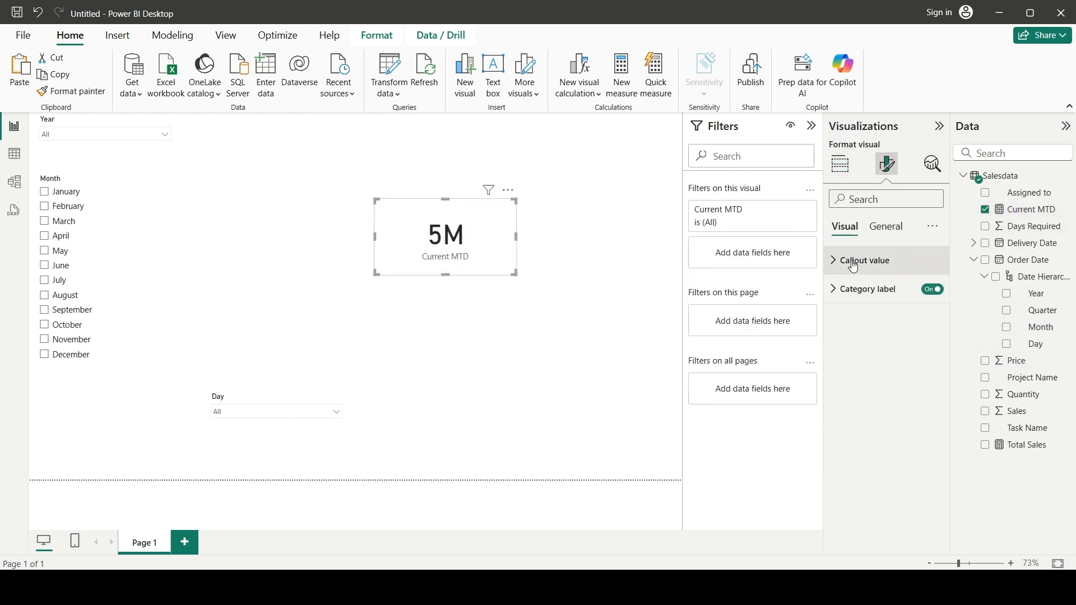
pyautogui.click(864, 260)
pyautogui.click(860, 401)
pyautogui.click(866, 443)
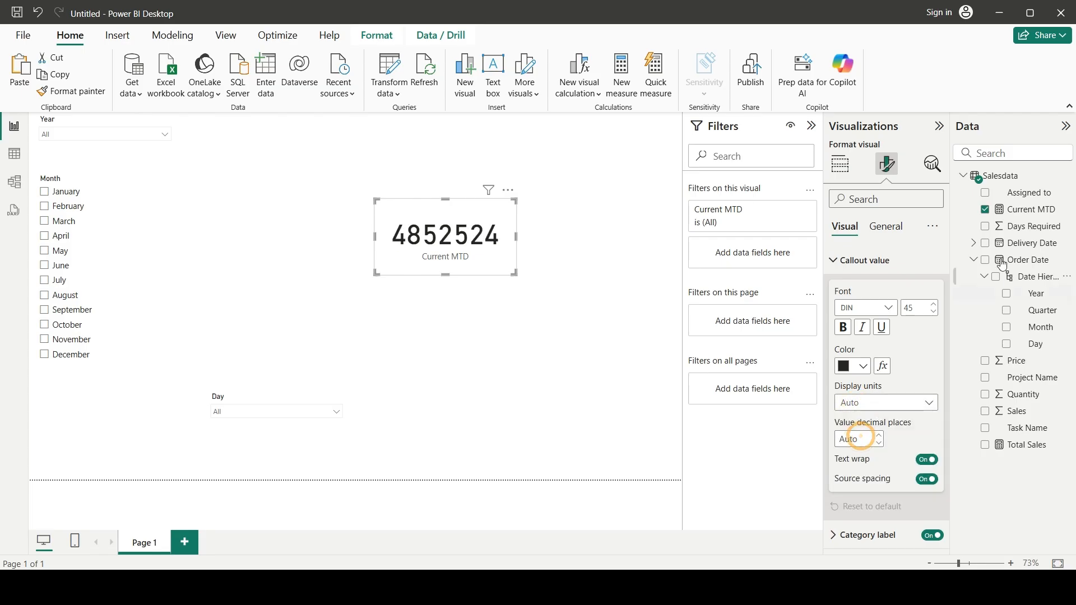
pyautogui.click(940, 125)
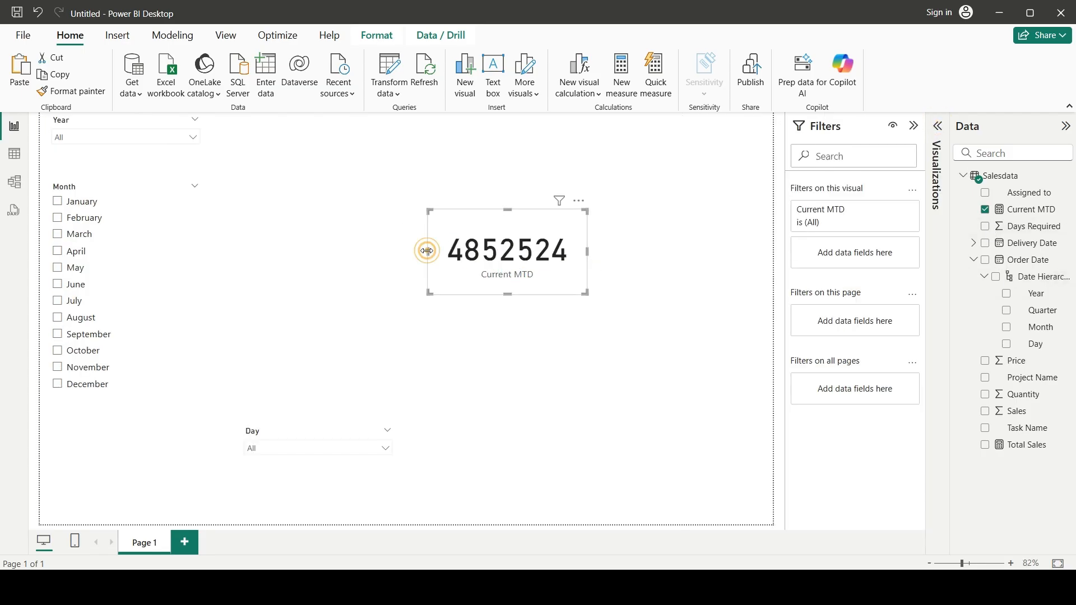
pyautogui.moveTo(424, 253); pyautogui.dragTo(301, 251)
# Filter the page to the year 2025 and the month May with the slicers
pyautogui.click(115, 140)
pyautogui.click(79, 204)
pyautogui.click(339, 366)
pyautogui.click(57, 268)
pyautogui.click(722, 472)
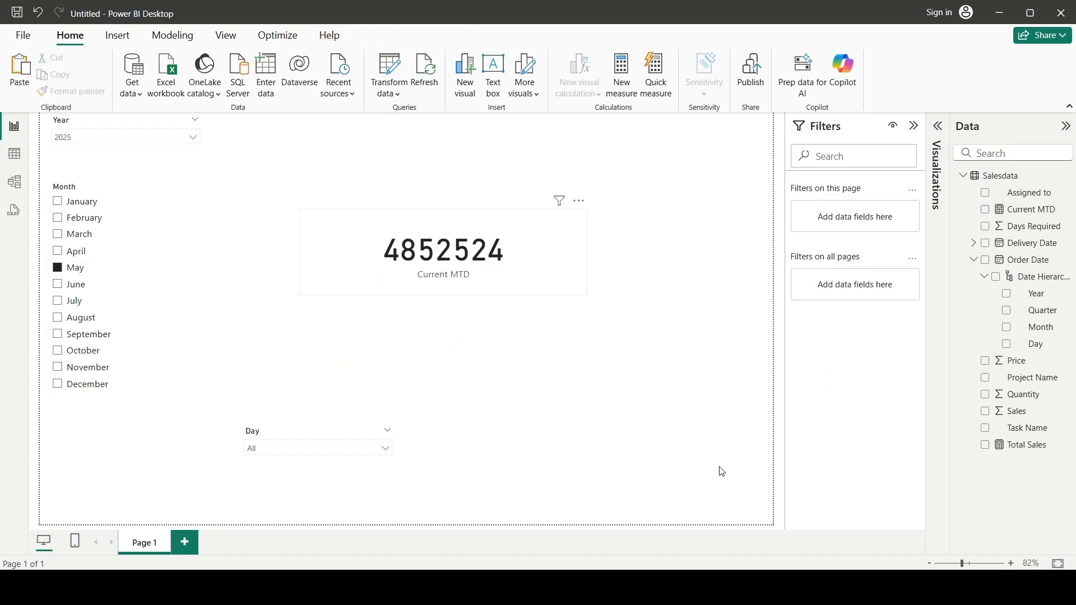
# Compare the Current MTD value with the Current MTD page of the Time Intelligence Function report, and return to the untitled report
pyautogui.click(556, 538)
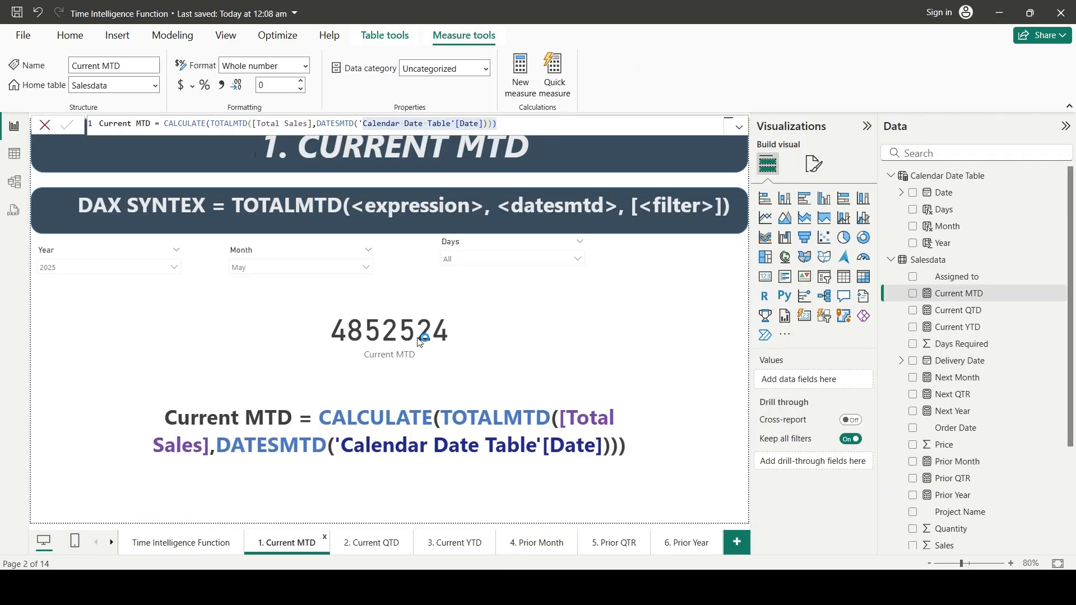
pyautogui.click(424, 341)
pyautogui.hotkey('alt', 'Tab')
# Move the Current MTD card up near the page's upper edge
pyautogui.click(460, 259)
pyautogui.moveTo(496, 259); pyautogui.dragTo(476, 187)
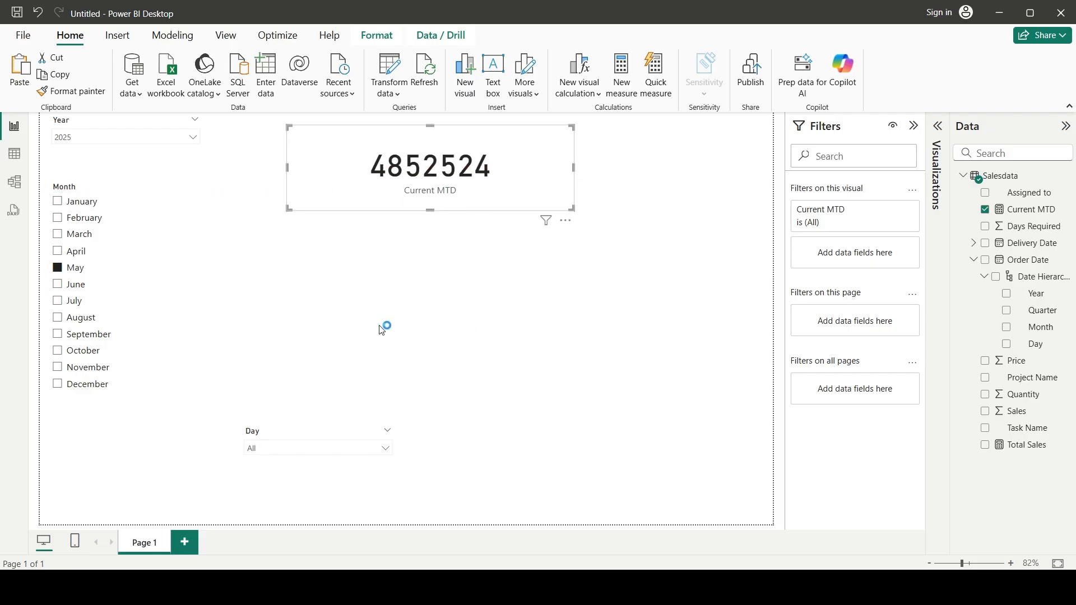
pyautogui.click(596, 306)
# Create a Current QTD measure using CALCULATE around TOTALQTD of [Total Sales] with DATESQTD over Salesdata[Order Date]
pyautogui.click(619, 92)
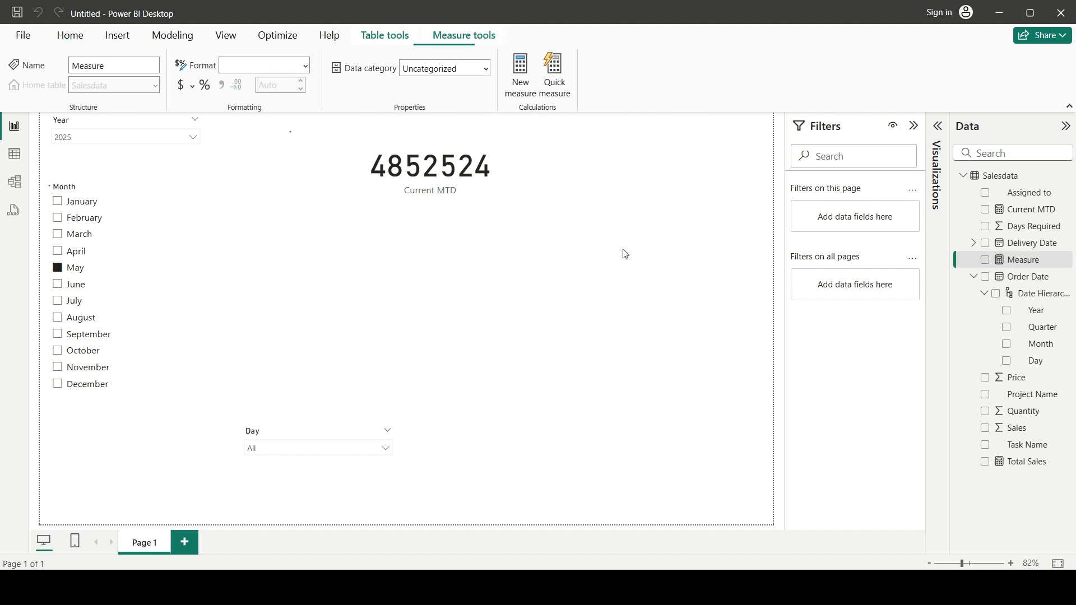
pyautogui.write('Current QTD')
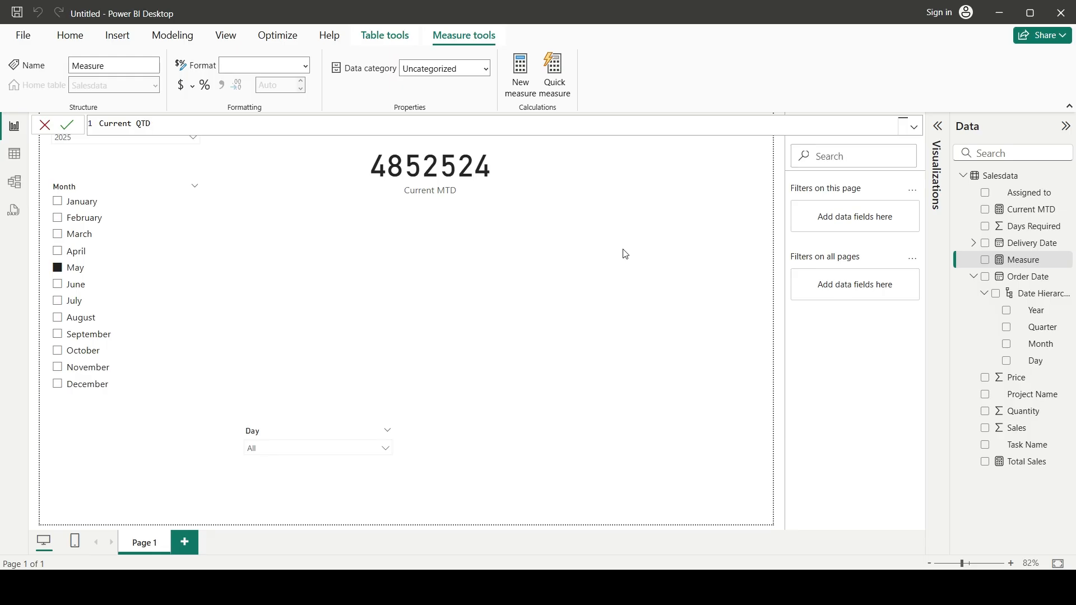
pyautogui.write(' = CALCULATE(TOTALQTD(')
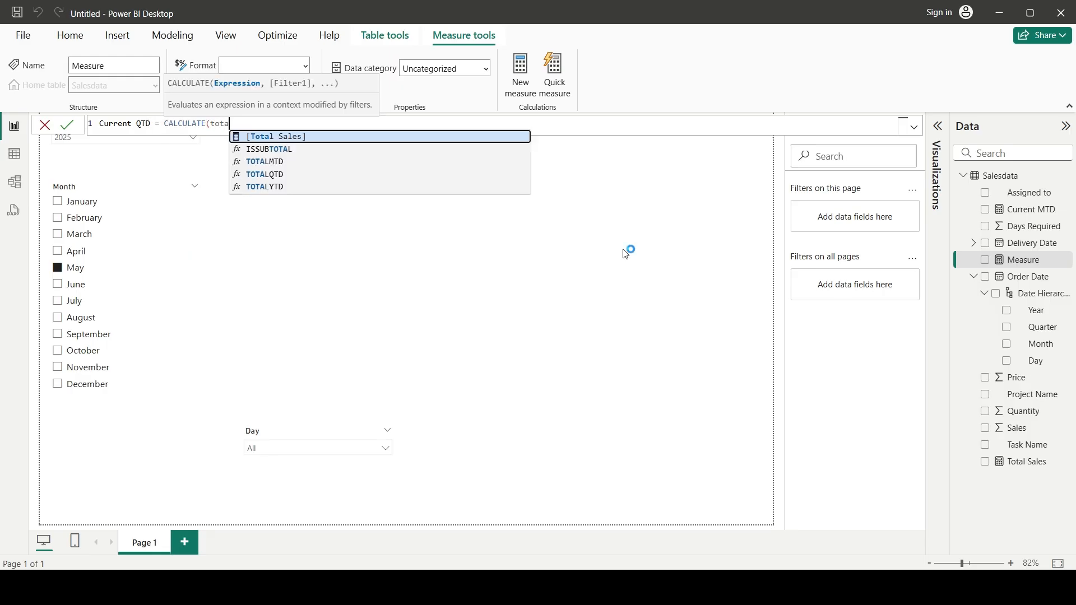
pyautogui.write('[Total Sales],')
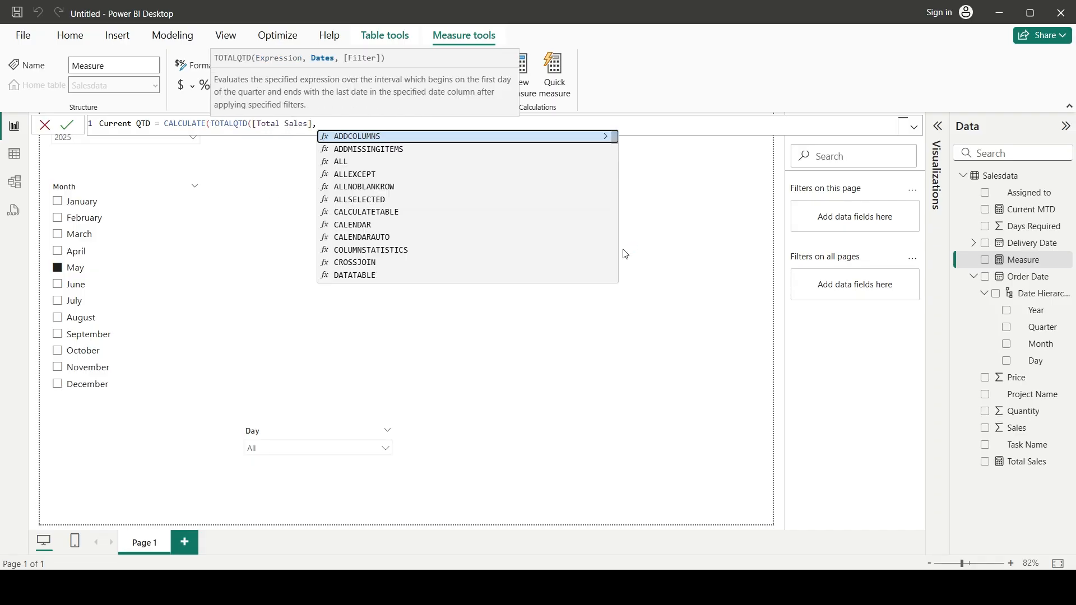
pyautogui.write('DATESQTD(')
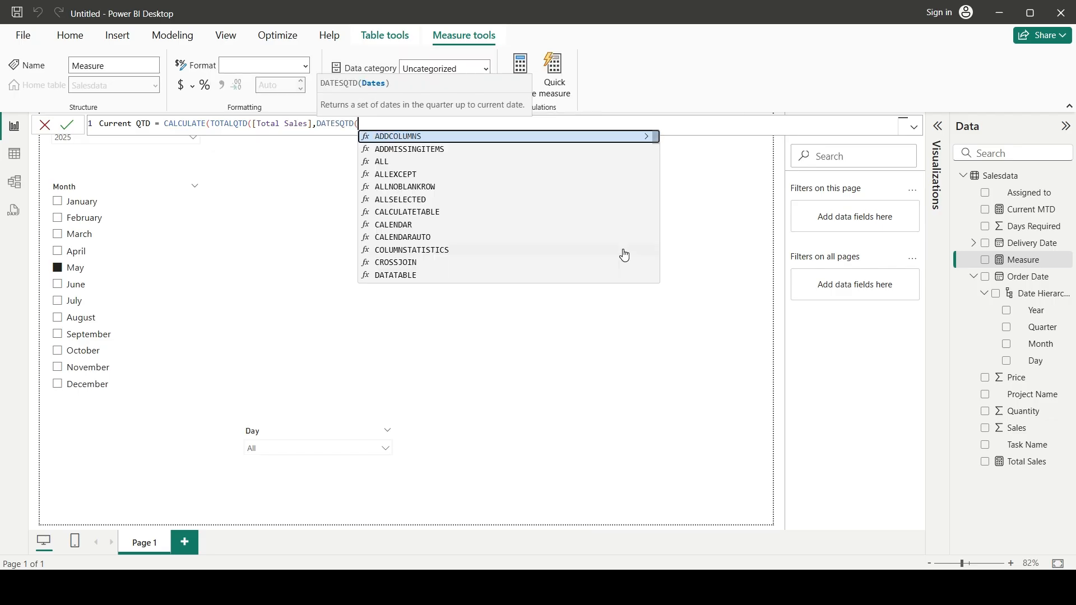
pyautogui.write('ord')
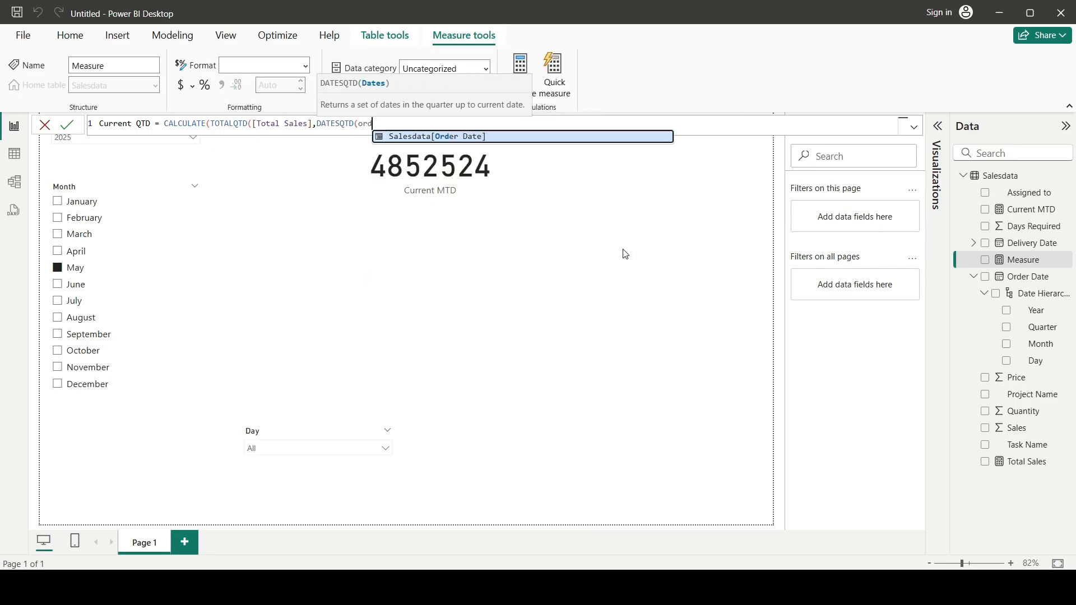
pyautogui.press('Tab')
pyautogui.write(')')
pyautogui.press('Return')
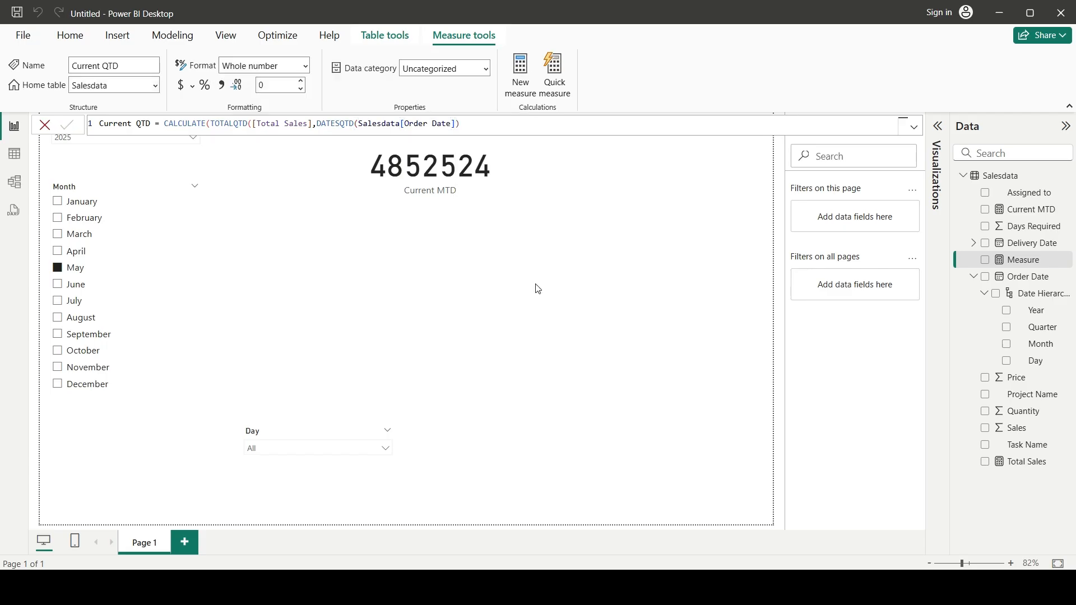
pyautogui.click(473, 338)
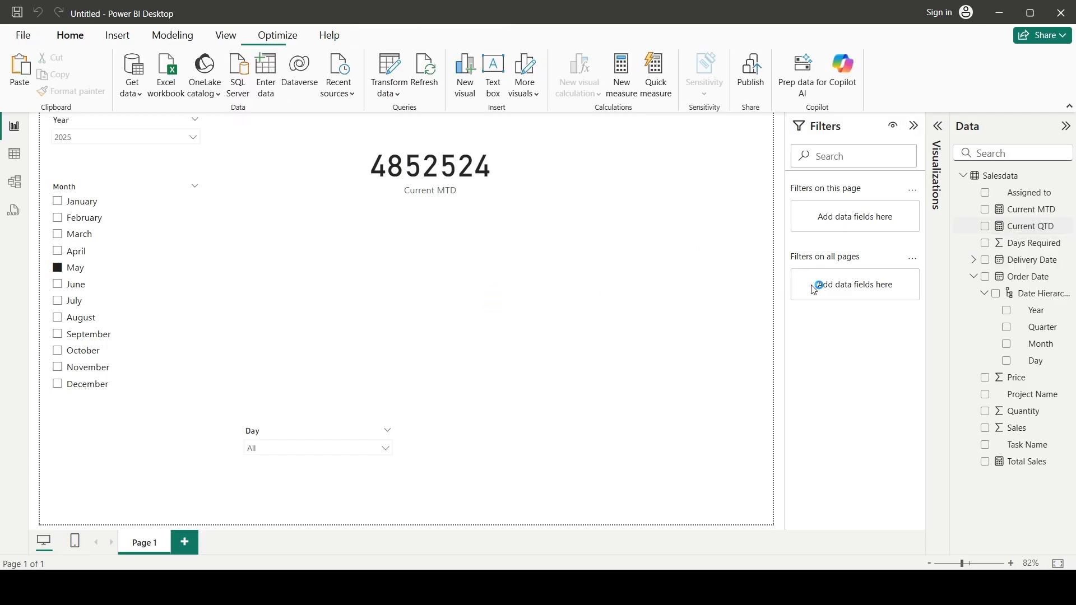
# Add a second card below the Current MTD card showing the Current QTD measure
pyautogui.click(939, 126)
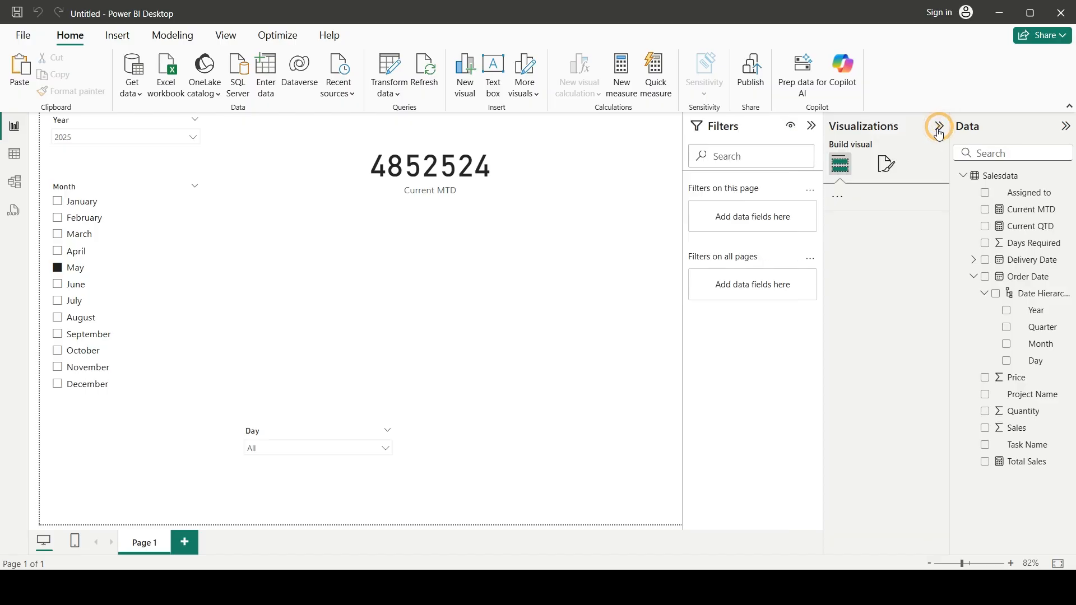
pyautogui.click(812, 126)
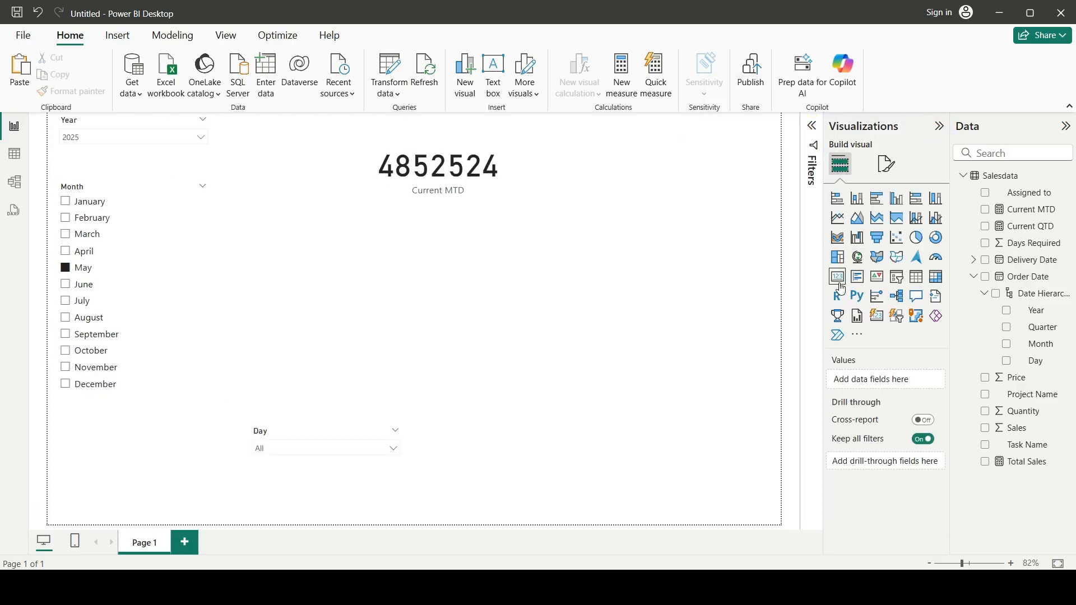
pyautogui.click(837, 277)
pyautogui.moveTo(986, 236); pyautogui.dragTo(702, 287)
# Set the Current QTD card's callout display units to None and widen the card by extending its left edge
pyautogui.click(887, 164)
pyautogui.click(863, 260)
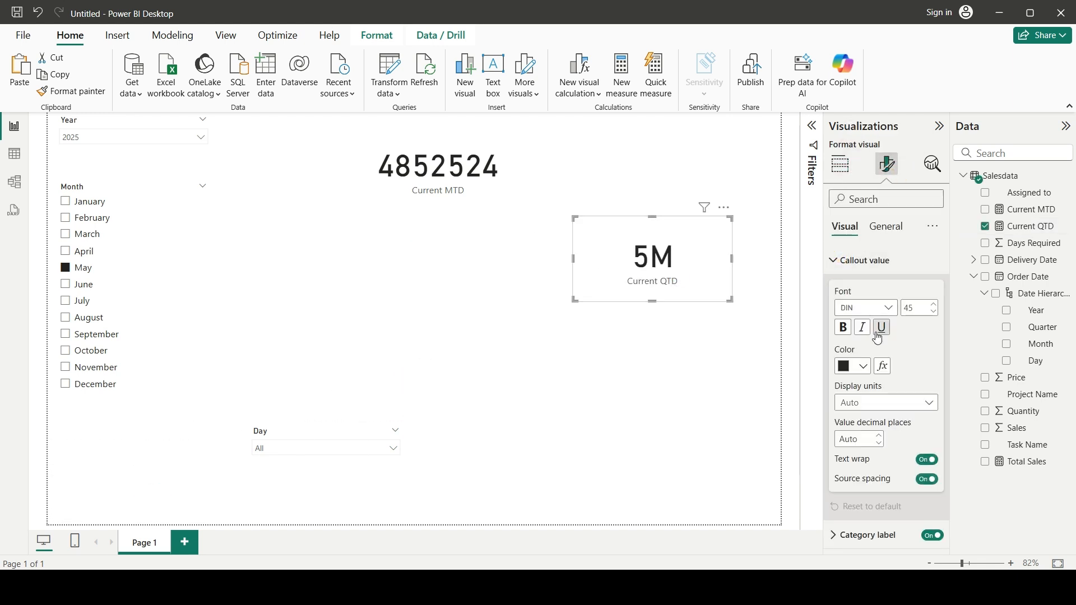
pyautogui.click(858, 402)
pyautogui.click(854, 435)
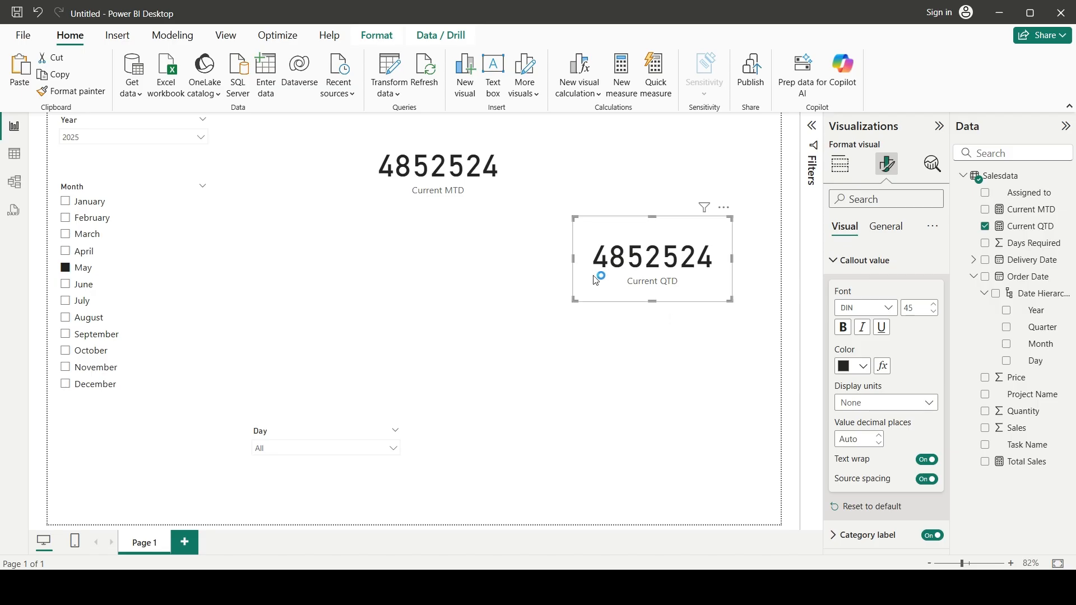
pyautogui.moveTo(574, 259); pyautogui.dragTo(497, 259)
# Switch the Month slicer to April and finally to March, and select the Current MTD card
pyautogui.click(69, 261)
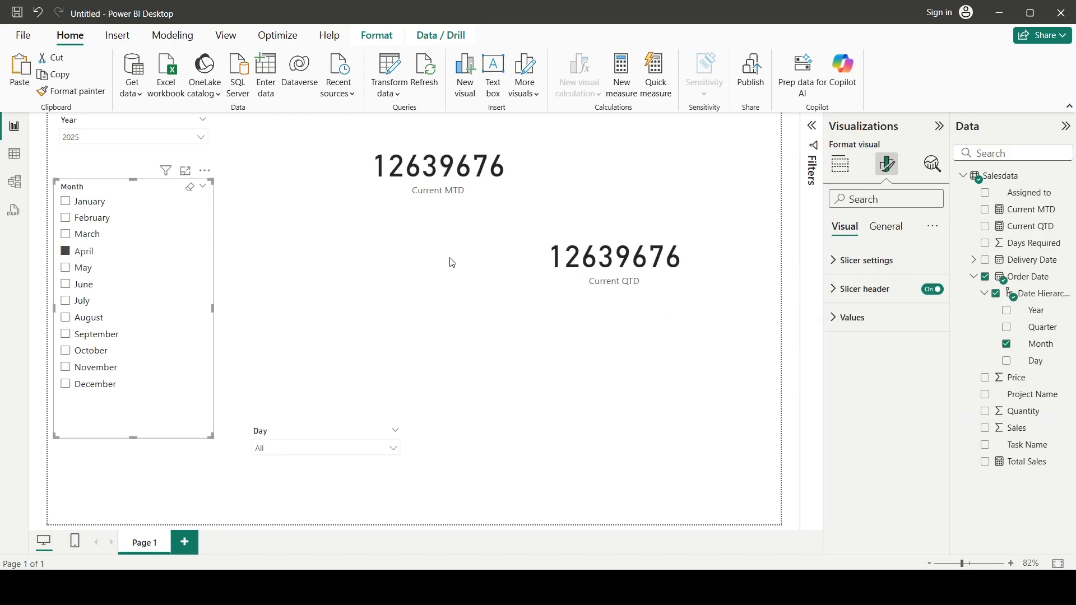
pyautogui.click(66, 235)
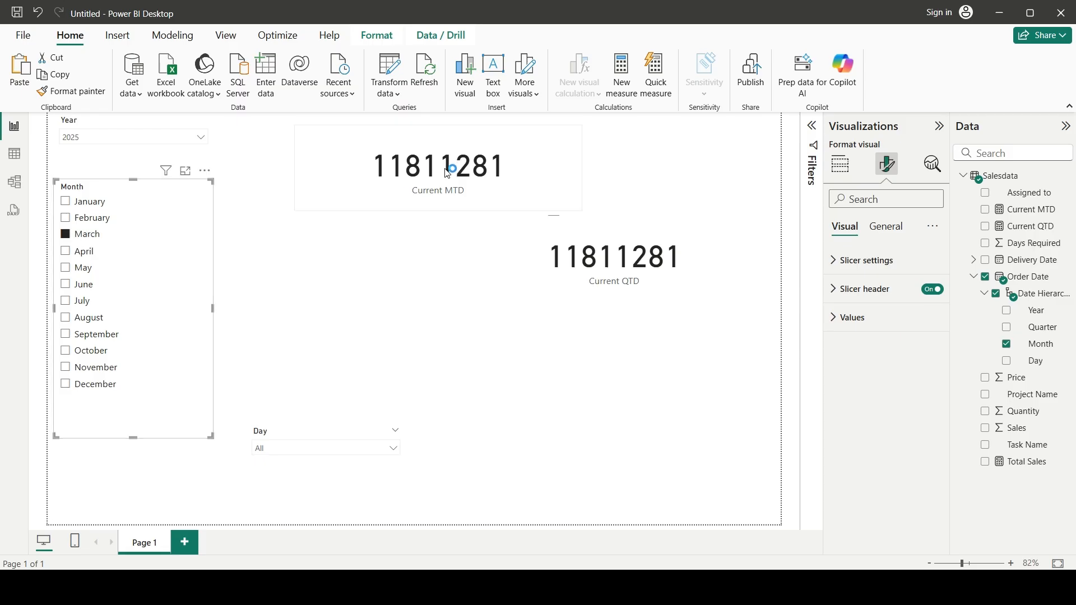
pyautogui.click(439, 182)
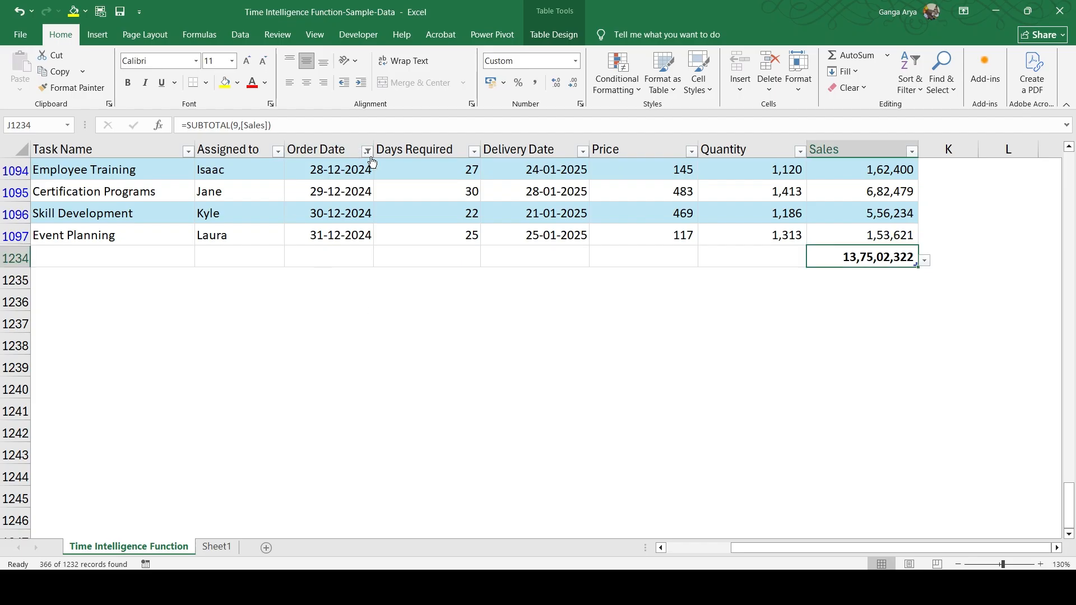
# In the Excel sample data workbook, filter Order Date to March 2025 only and check the Sales subtotal
pyautogui.click(368, 152)
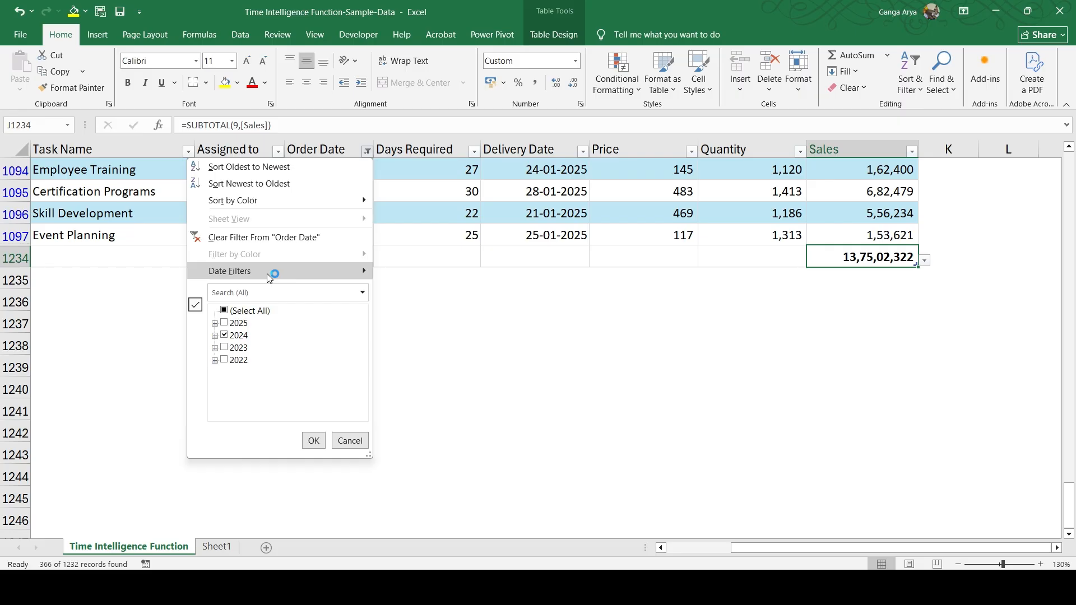
pyautogui.click(225, 336)
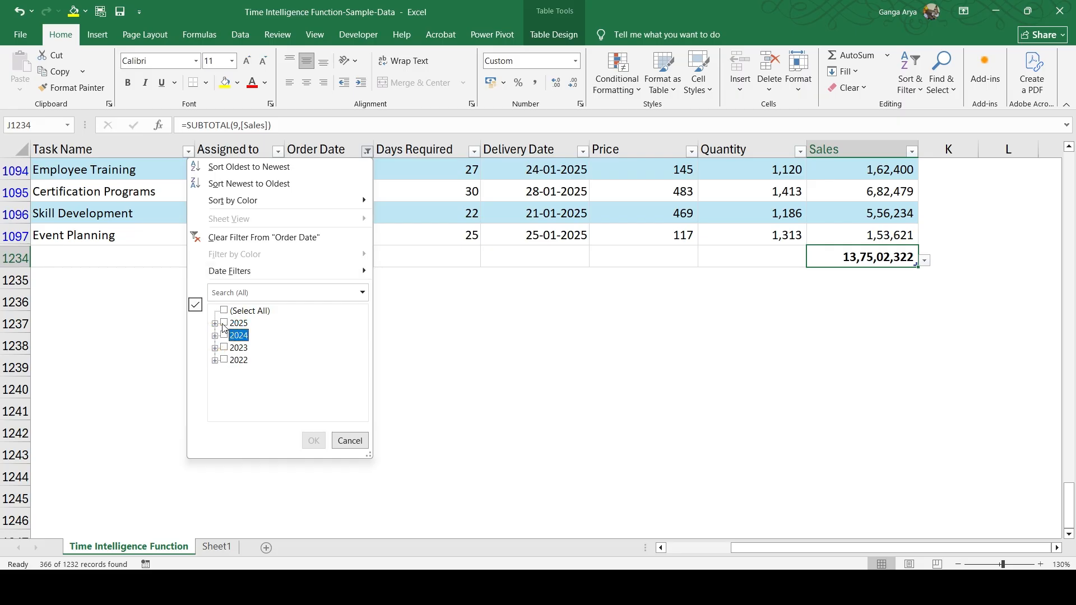
pyautogui.click(215, 324)
pyautogui.click(234, 360)
pyautogui.click(313, 441)
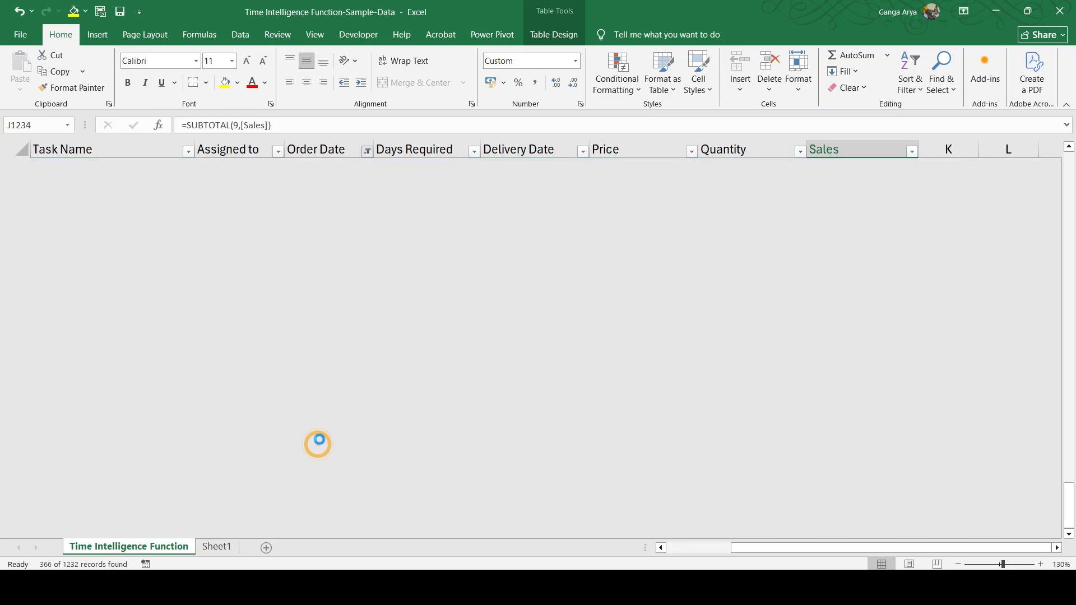
pyautogui.scroll(-4, 841, 337)
pyautogui.scroll(-2, 851, 365)
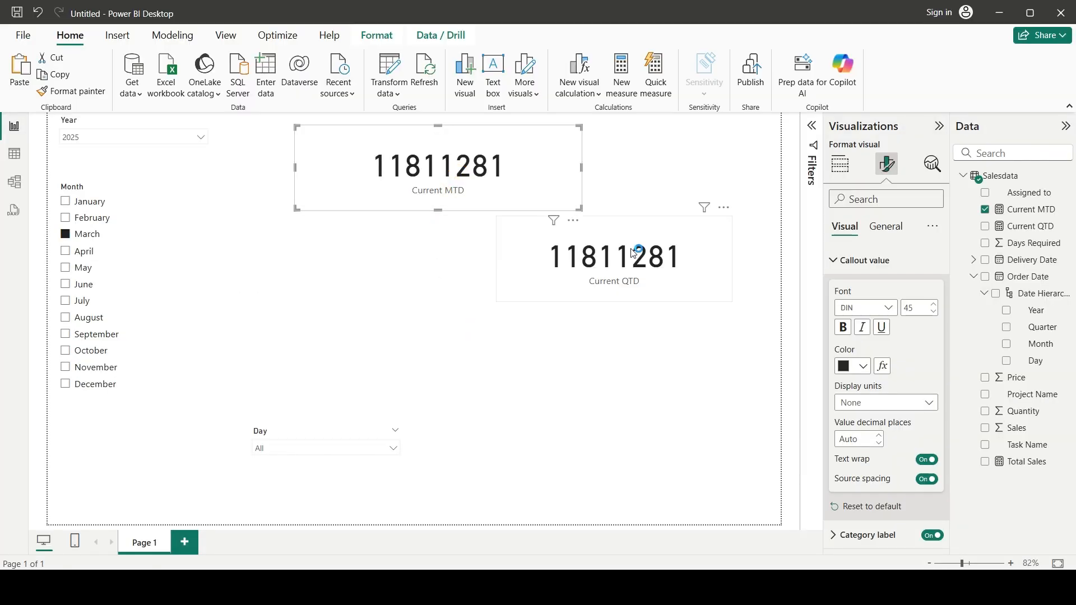
# Check the Current QTD card in Power BI, and extend the Excel Order Date filter to January through March 2025
pyautogui.click(634, 253)
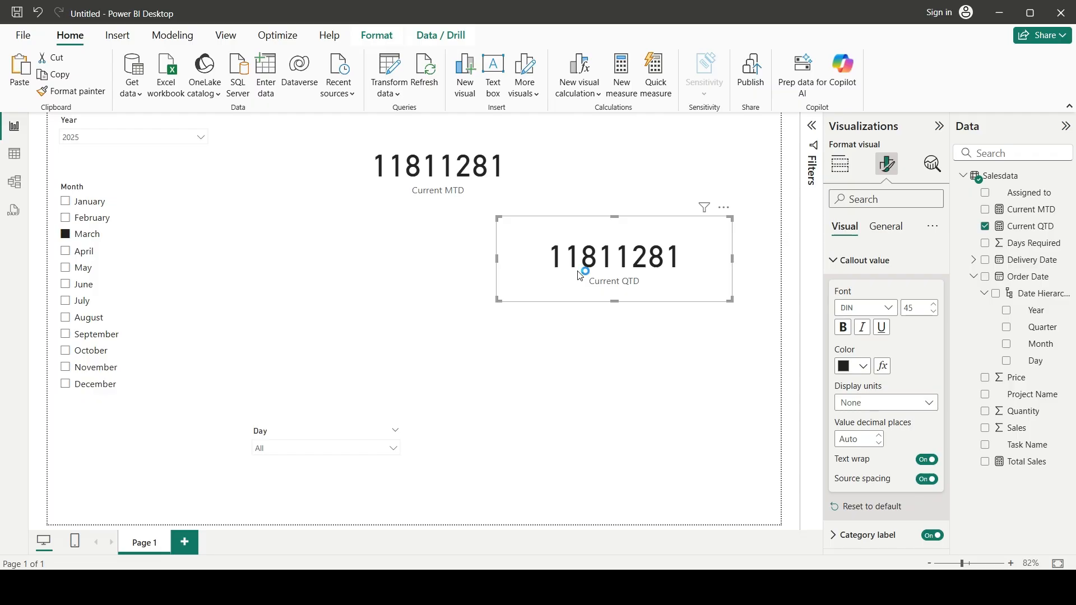
pyautogui.hotkey('alt', 'Tab')
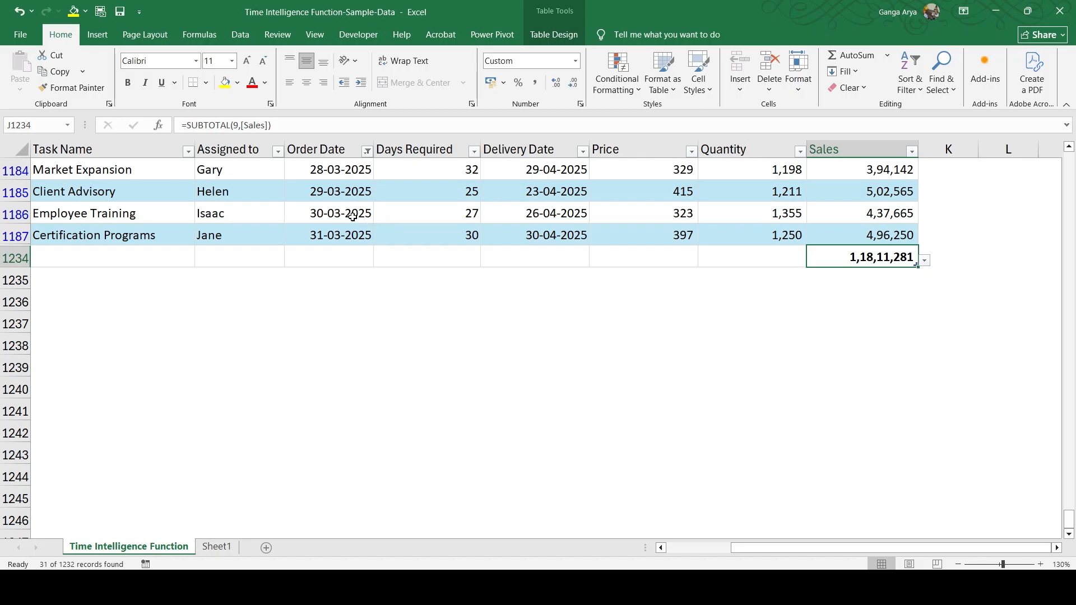
pyautogui.click(368, 152)
pyautogui.click(214, 323)
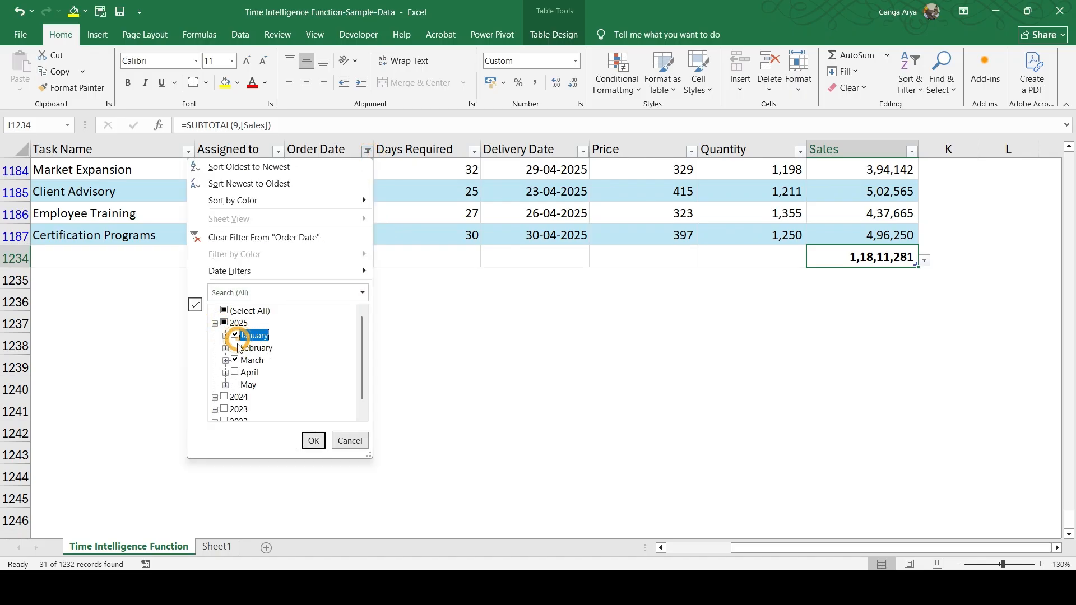
pyautogui.click(315, 442)
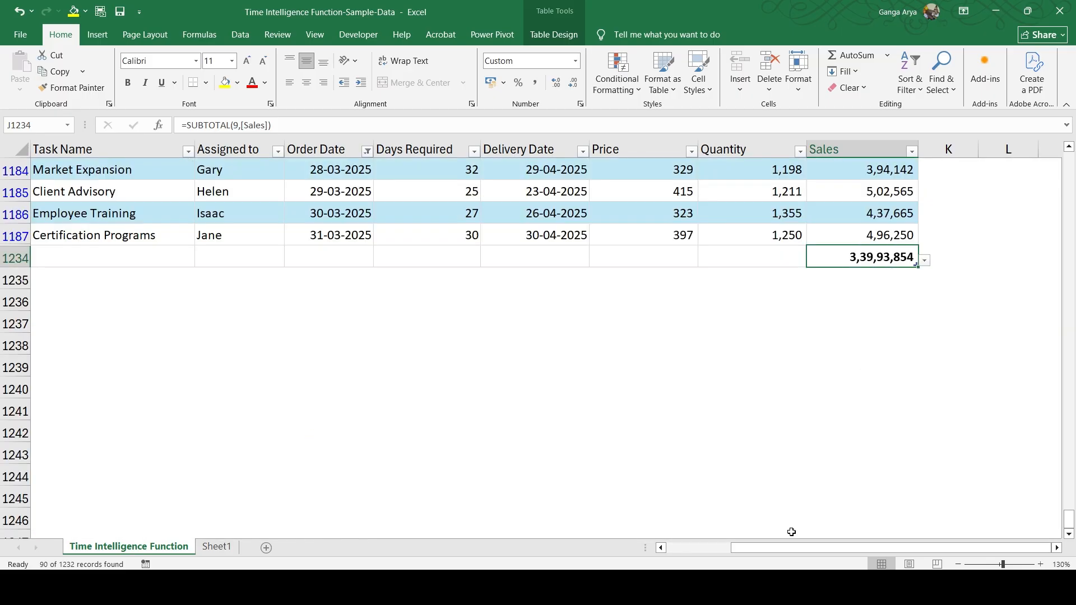
# Review the Current QTD page of the Time Intelligence Function report in Power BI and return to the untitled report for comparison
pyautogui.click(580, 516)
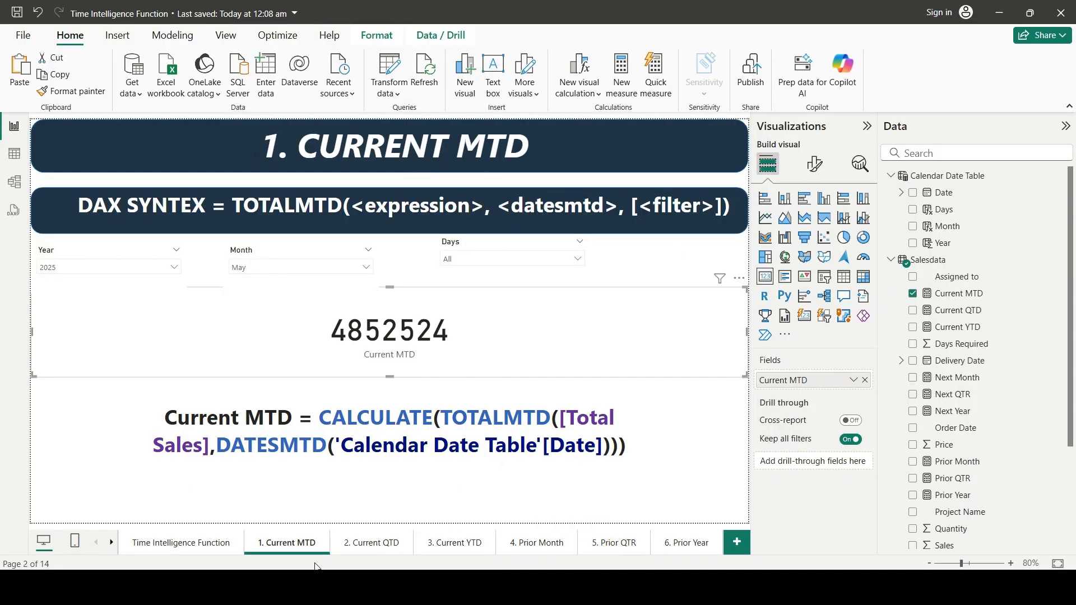
pyautogui.click(372, 543)
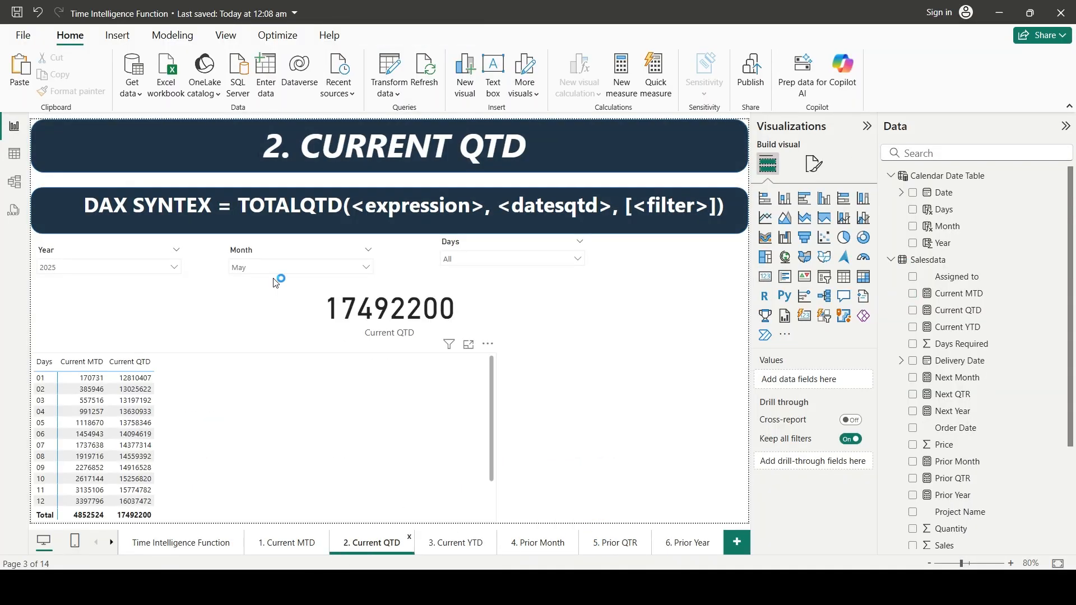
pyautogui.hotkey('alt', 'Tab')
pyautogui.hotkey('alt', 'Tab')
pyautogui.hotkey('alt', 'Tab')
pyautogui.hotkey('alt', 'Tab')
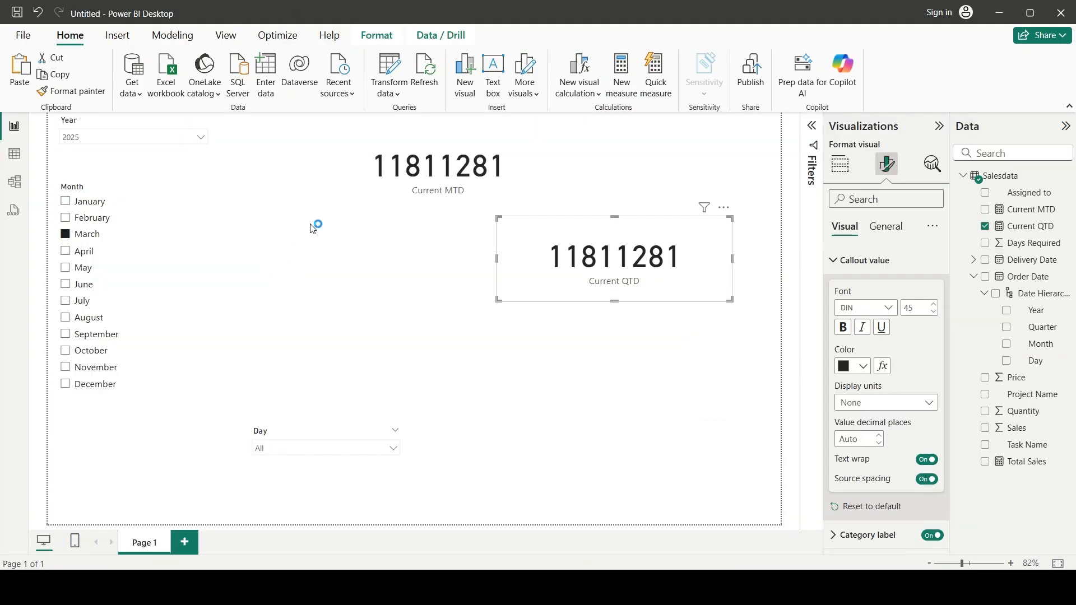
# In the Time Intelligence Function report, set the Current QTD page's Month slicer to Mar and select the Current QTD card
pyautogui.hotkey('alt', 'Tab')
pyautogui.click(249, 268)
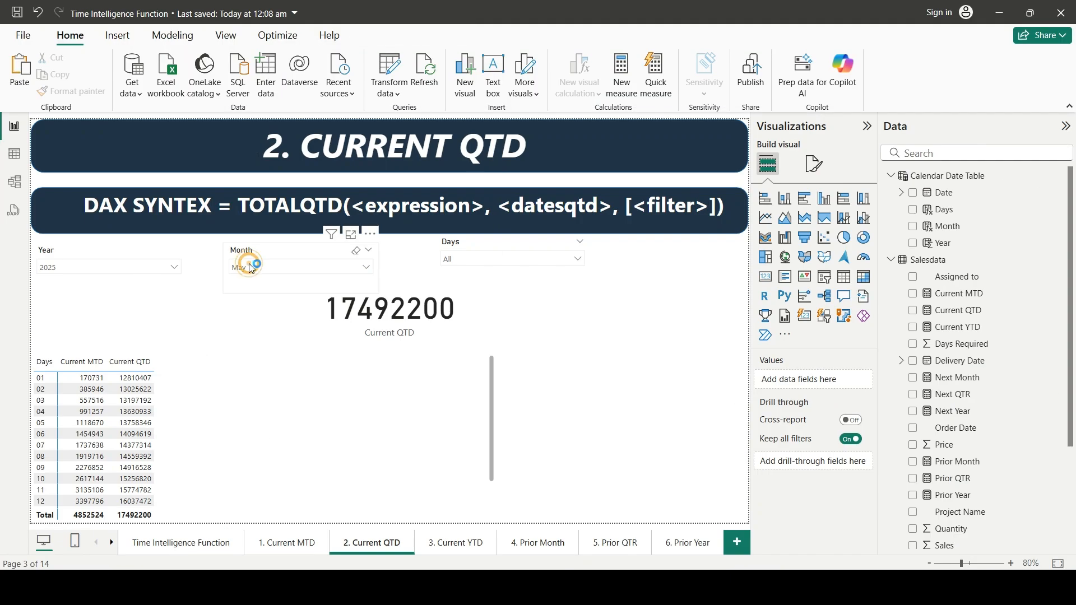
pyautogui.click(247, 333)
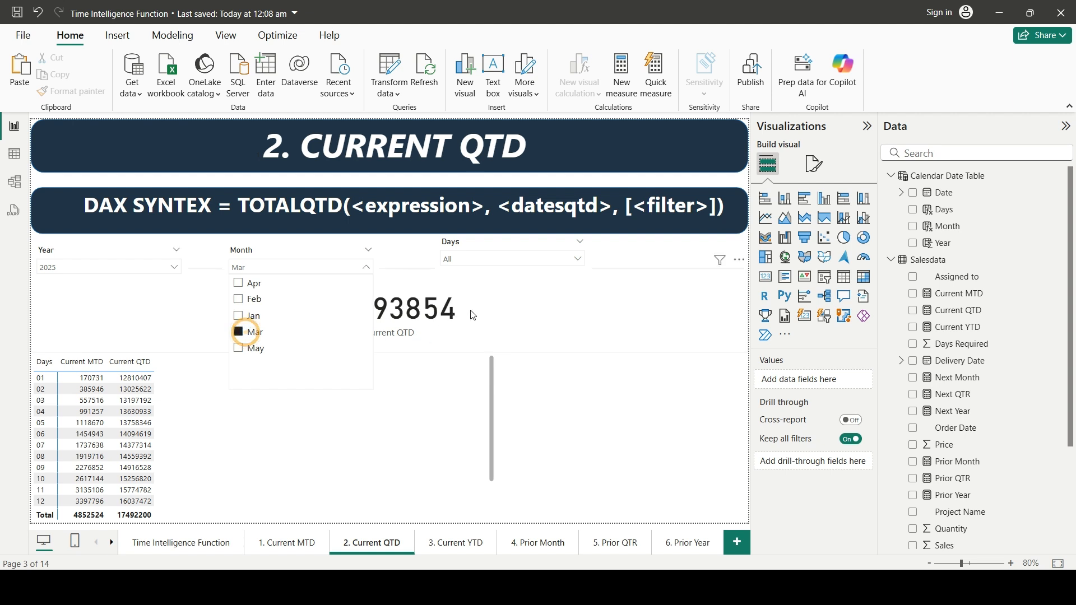
pyautogui.click(644, 336)
pyautogui.click(420, 333)
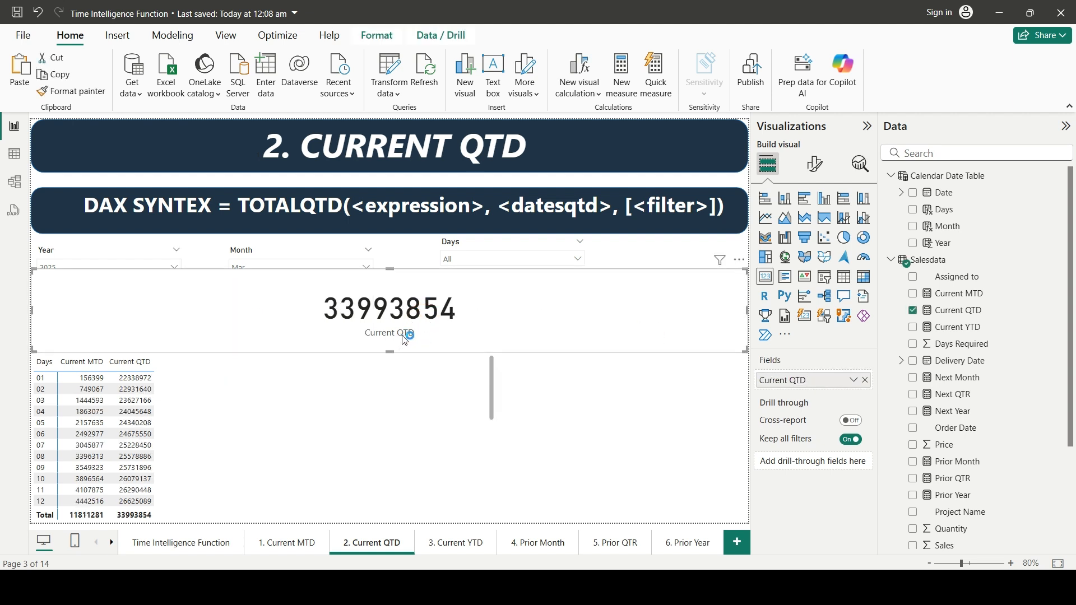
# Compare the Current QTD card with the filtered Sales subtotal in Excel, and return to the untitled Power BI report
pyautogui.hotkey('alt', 'Tab')
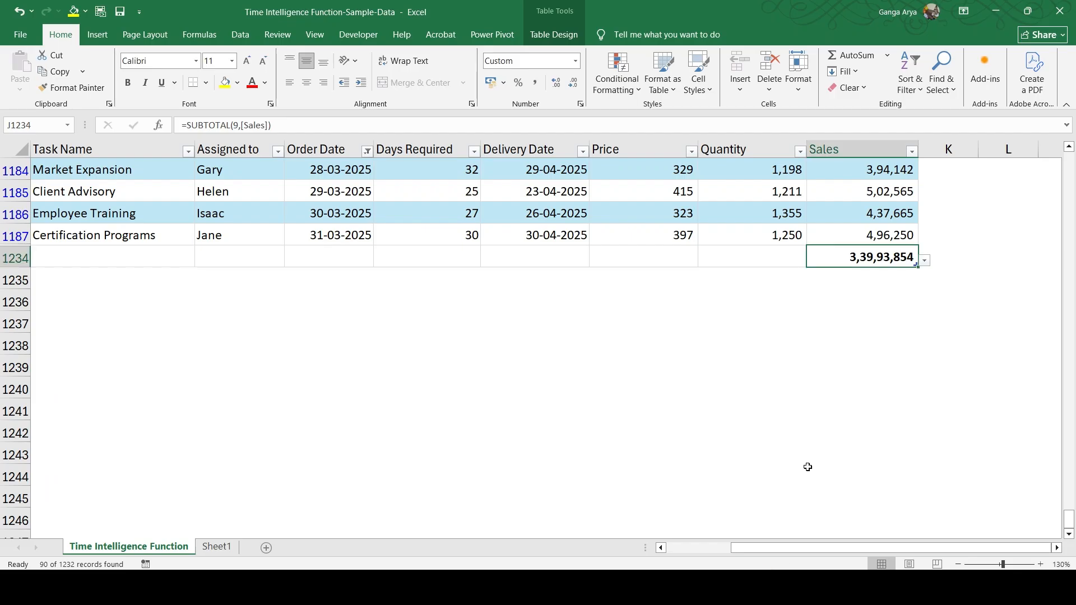
pyautogui.hotkey('alt', 'Tab')
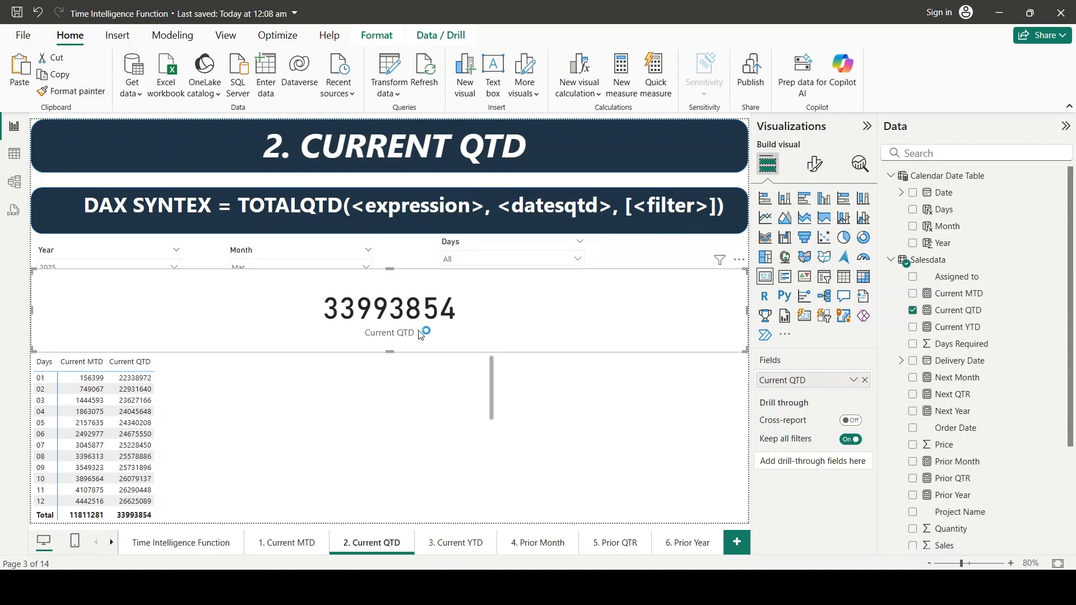
pyautogui.hotkey('alt', 'Tab')
pyautogui.hotkey('alt', 'Tab')
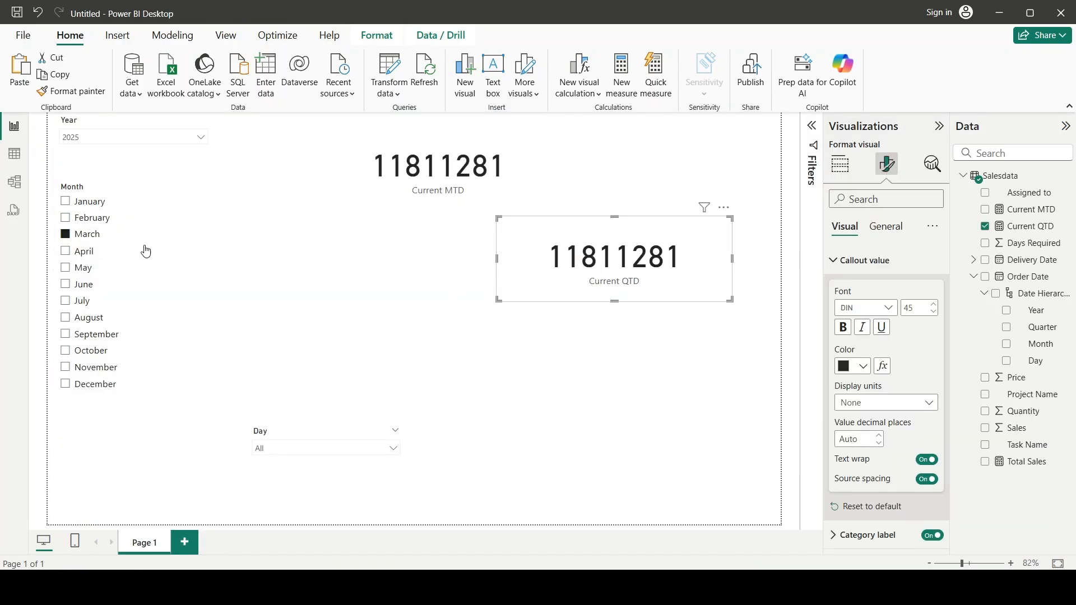
# Switch the Month slicer to February and January, and set the Year slicer to 2024
pyautogui.click(97, 220)
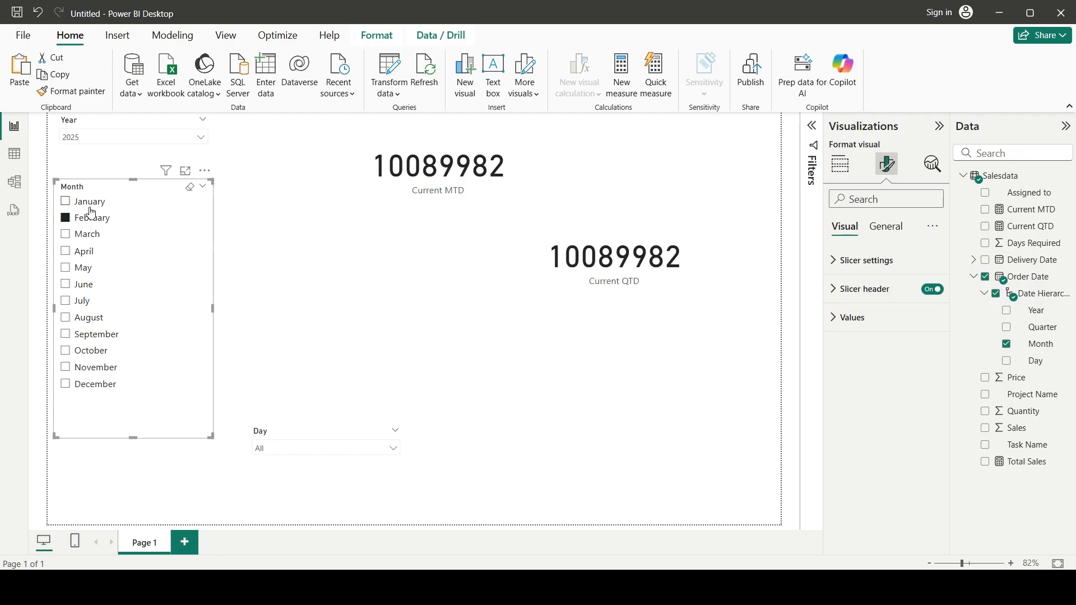
pyautogui.click(92, 203)
pyautogui.click(106, 140)
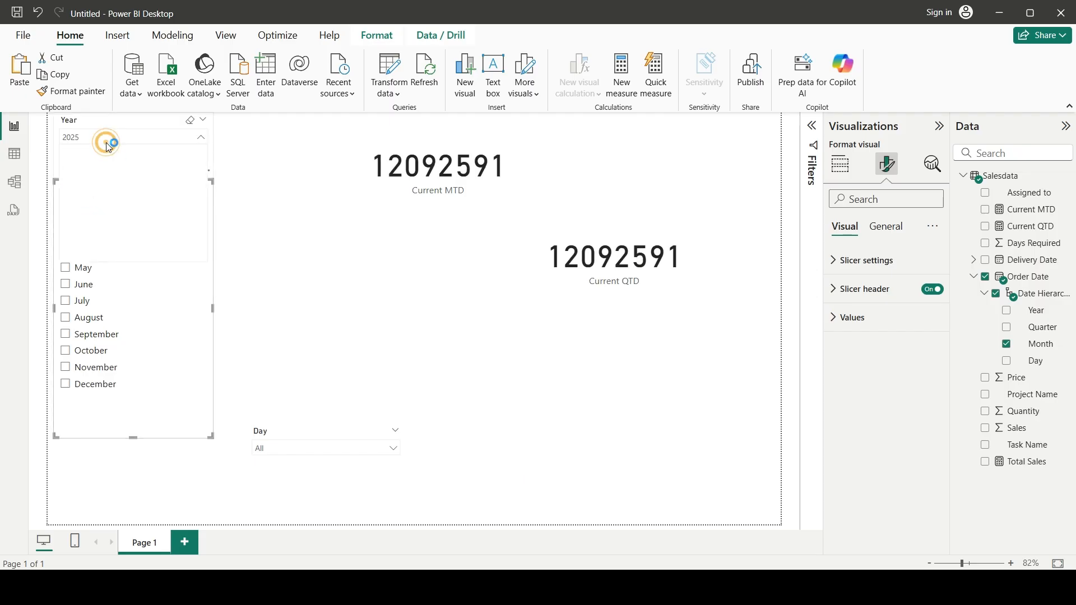
pyautogui.click(87, 187)
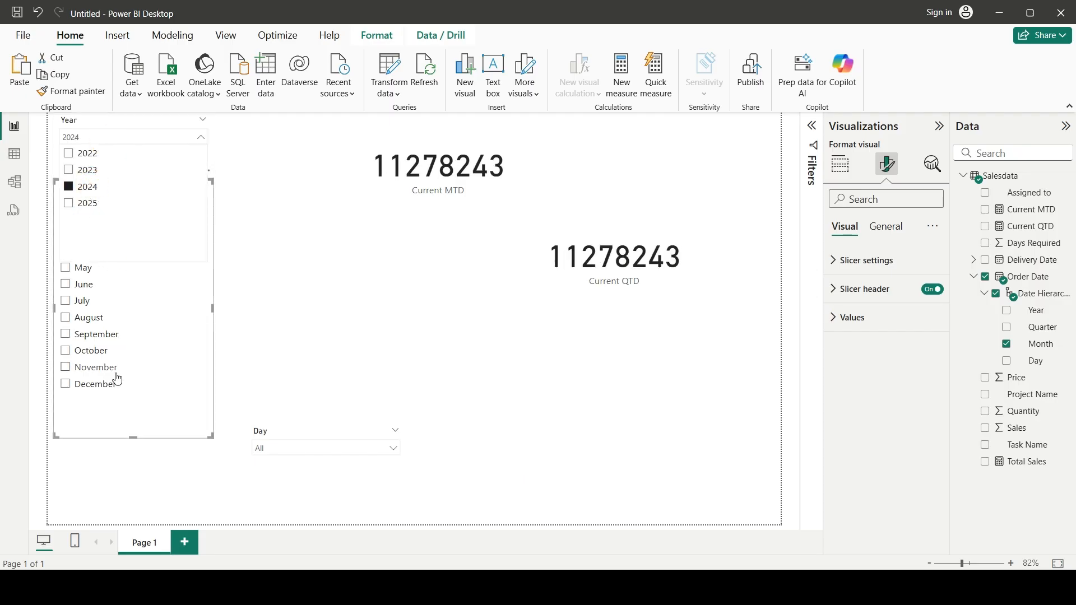
# Check the Current QTD card while stepping the Month slicer through December, November, October, September, July and June
pyautogui.click(104, 392)
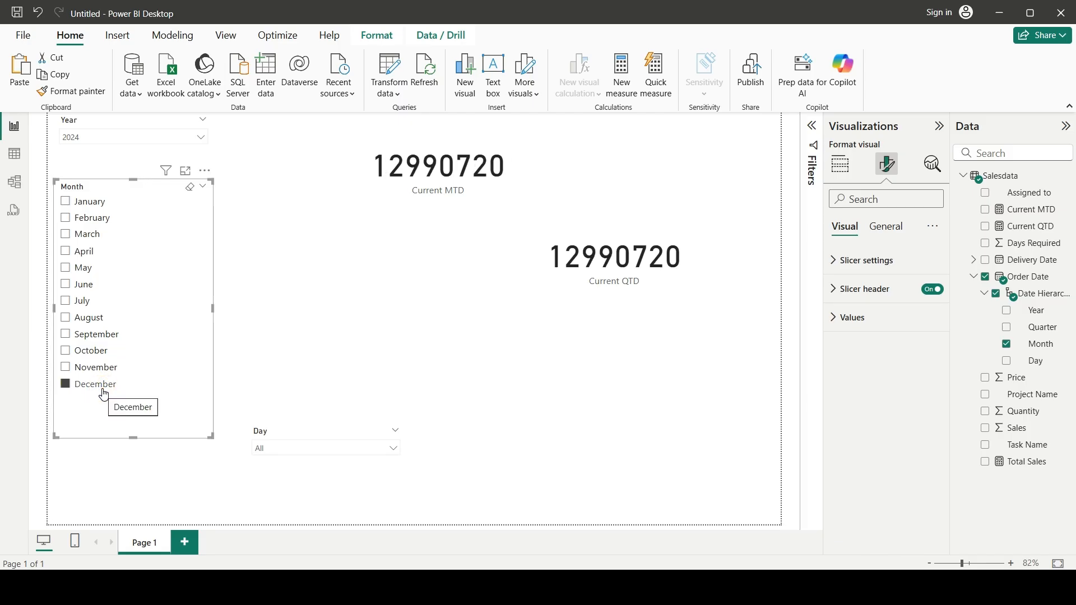
pyautogui.click(91, 367)
pyautogui.click(90, 352)
pyautogui.click(93, 336)
pyautogui.click(78, 301)
pyautogui.click(79, 284)
pyautogui.click(584, 302)
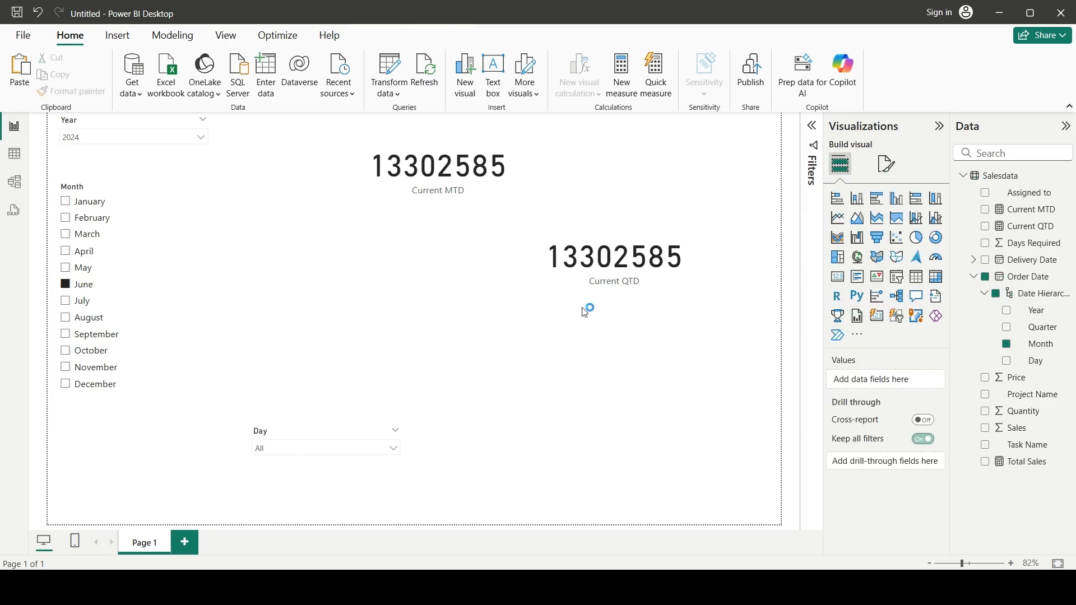
pyautogui.click(608, 254)
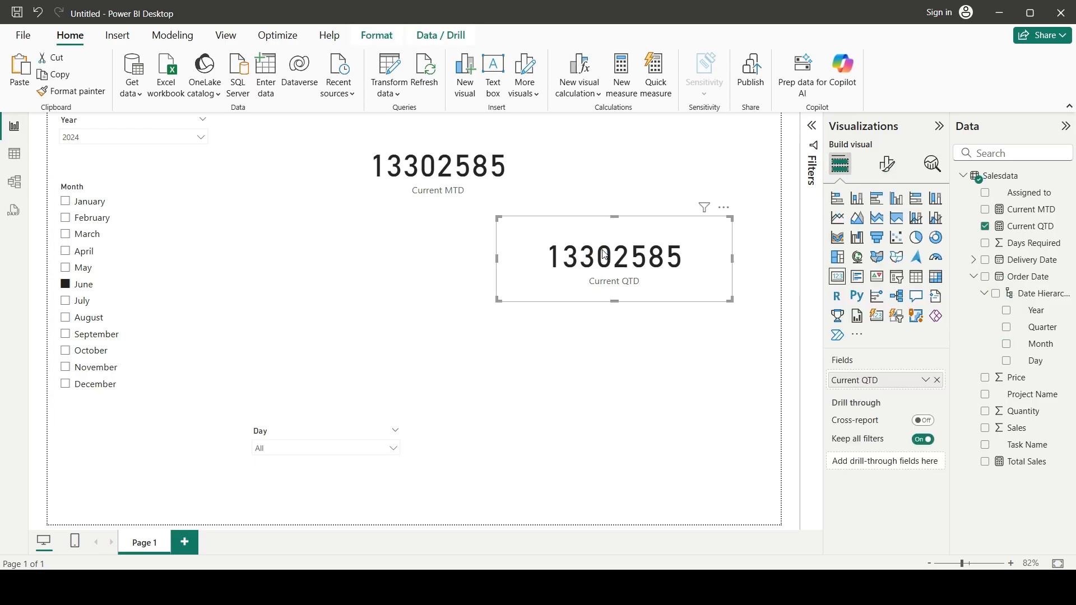
# Inspect the Order Date field, and add May alongside June in the Month slicer to check the Current QTD card
pyautogui.moveTo(953, 319); pyautogui.dragTo(897, 319)
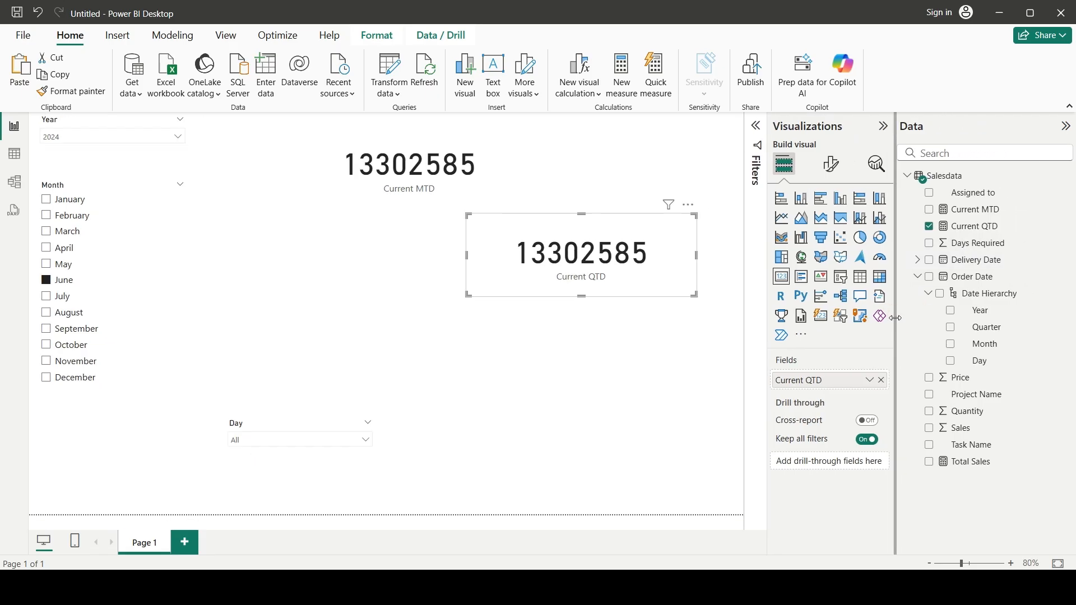
pyautogui.click(967, 281)
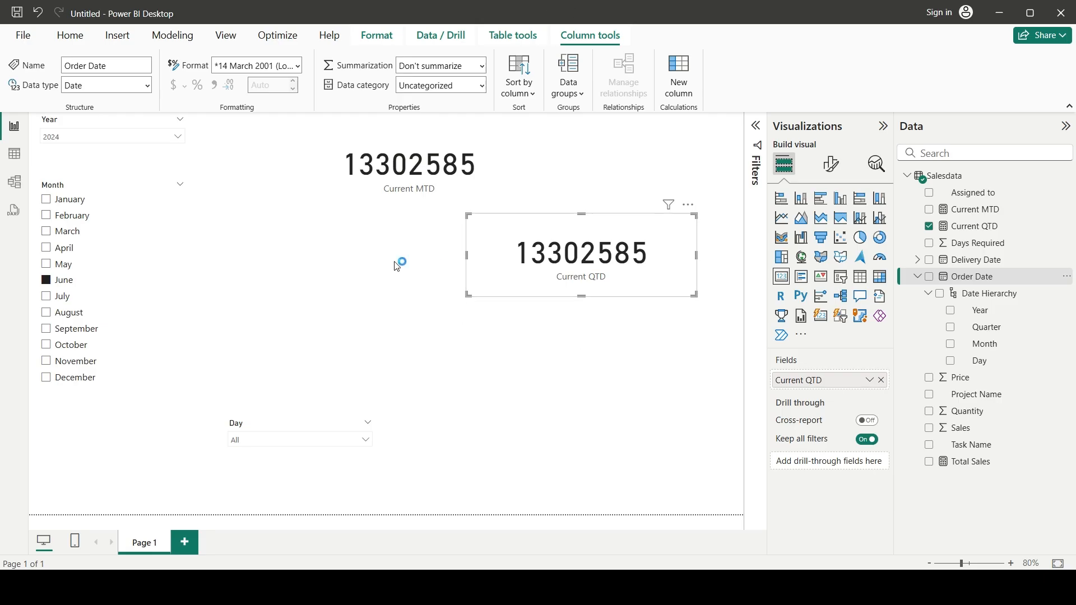
pyautogui.click(46, 264)
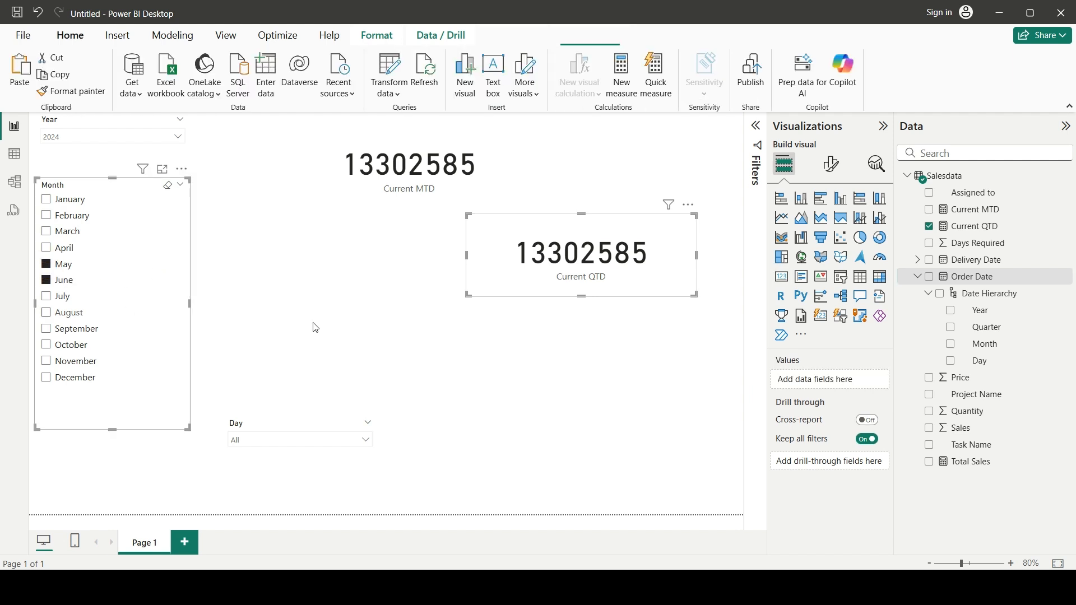
pyautogui.click(316, 328)
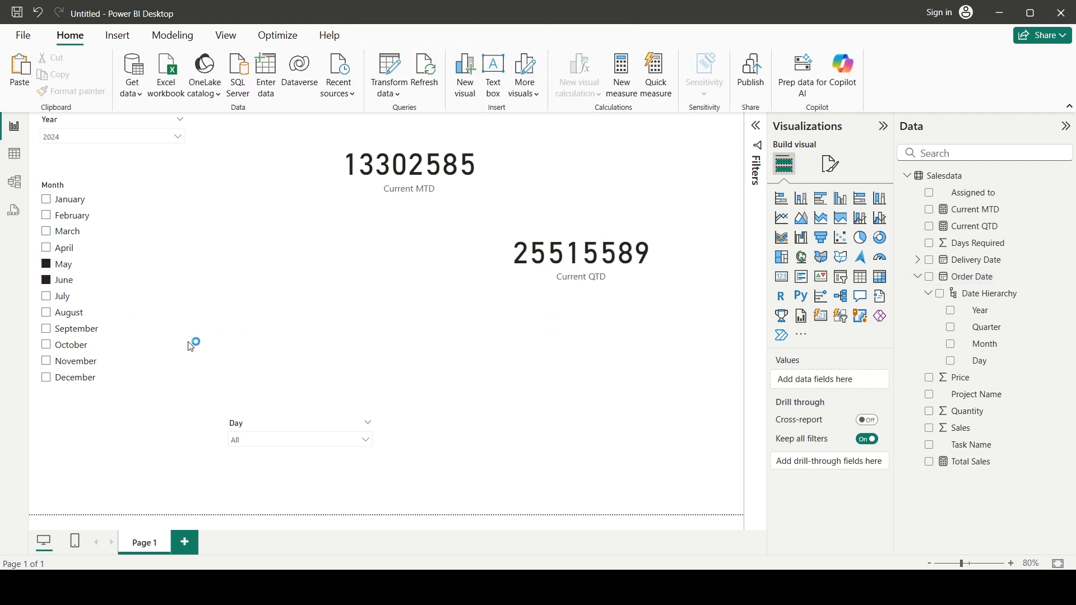
# Clear all month selections in the Month slicer
pyautogui.click(60, 265)
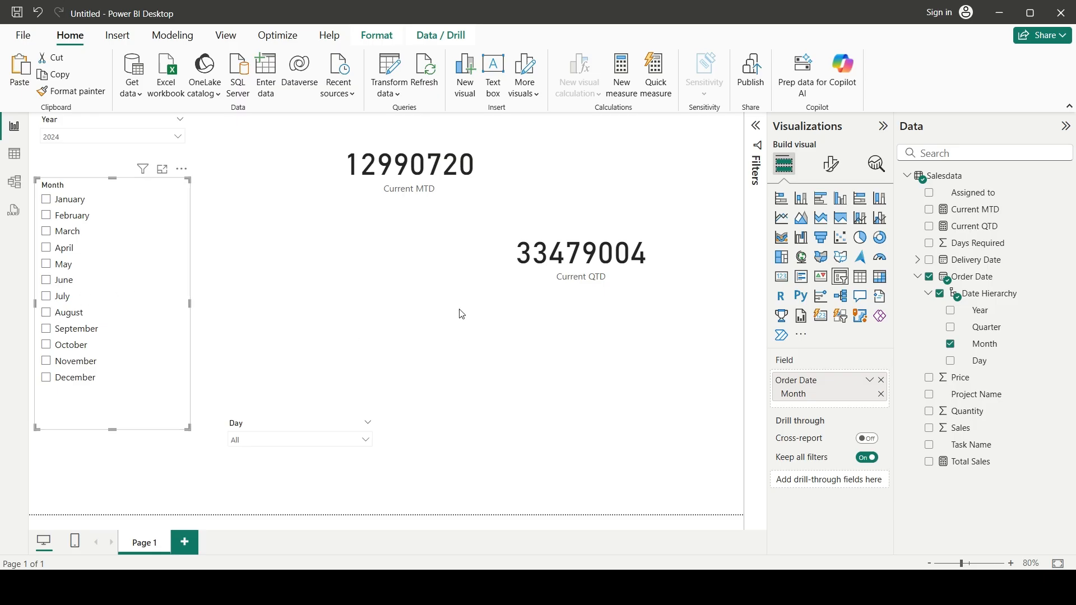
pyautogui.click(530, 346)
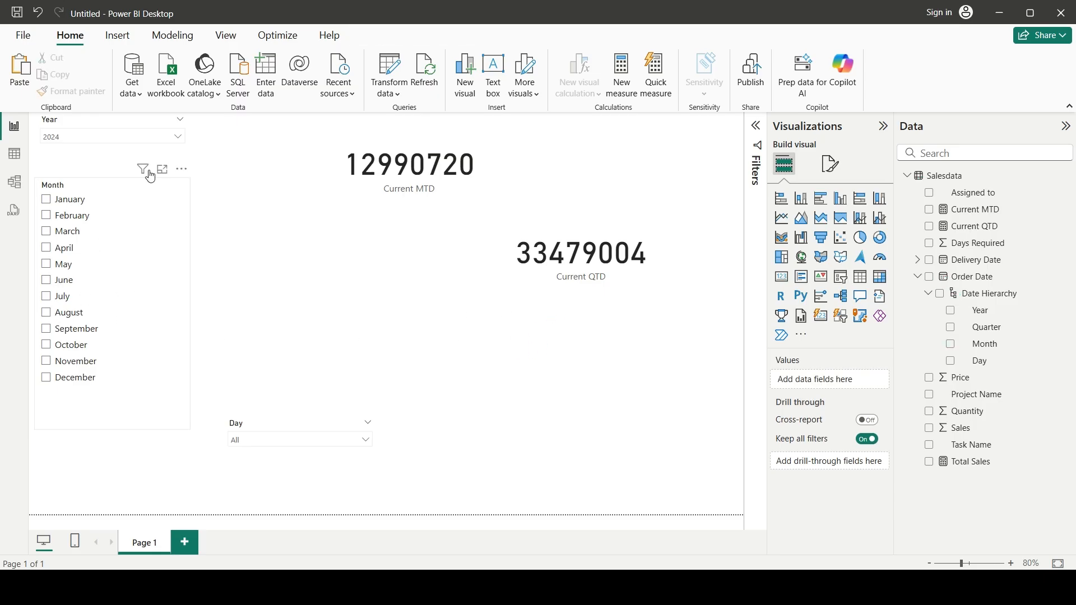
pyautogui.click(177, 187)
pyautogui.click(621, 383)
# Delete the Current QTD and Current MTD cards from the page, and close the untitled report
pyautogui.click(585, 262)
pyautogui.press('Delete')
pyautogui.click(441, 193)
pyautogui.press('Delete')
pyautogui.click(1069, 19)
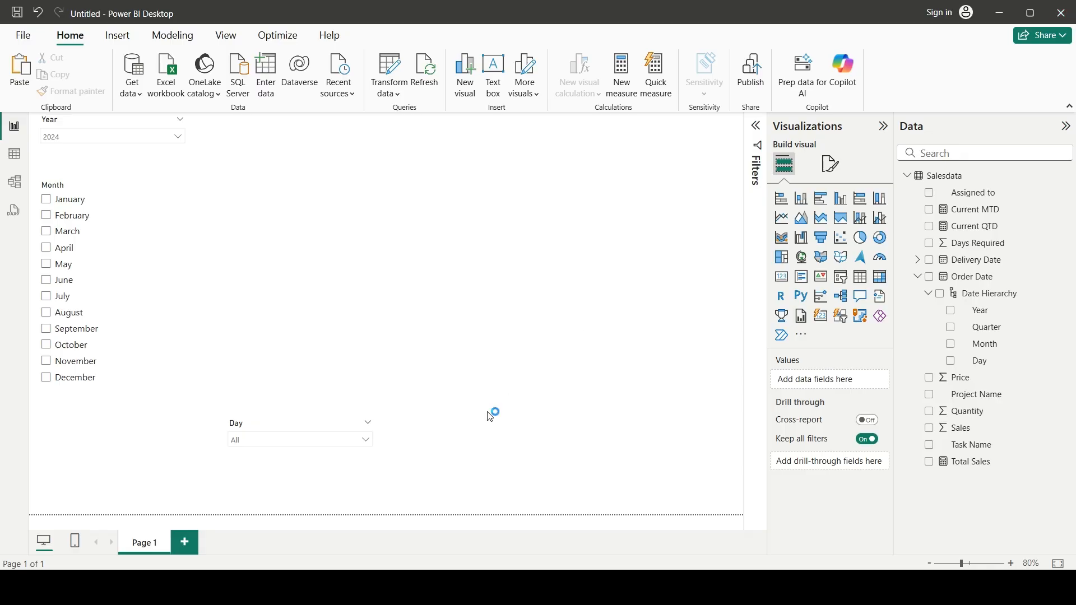
pyautogui.click(588, 326)
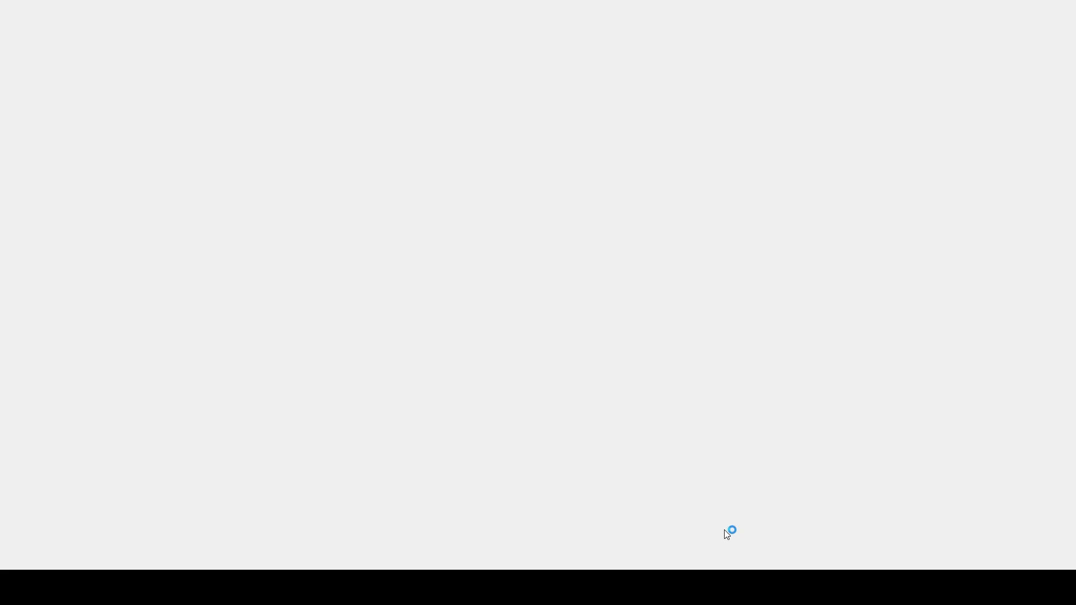